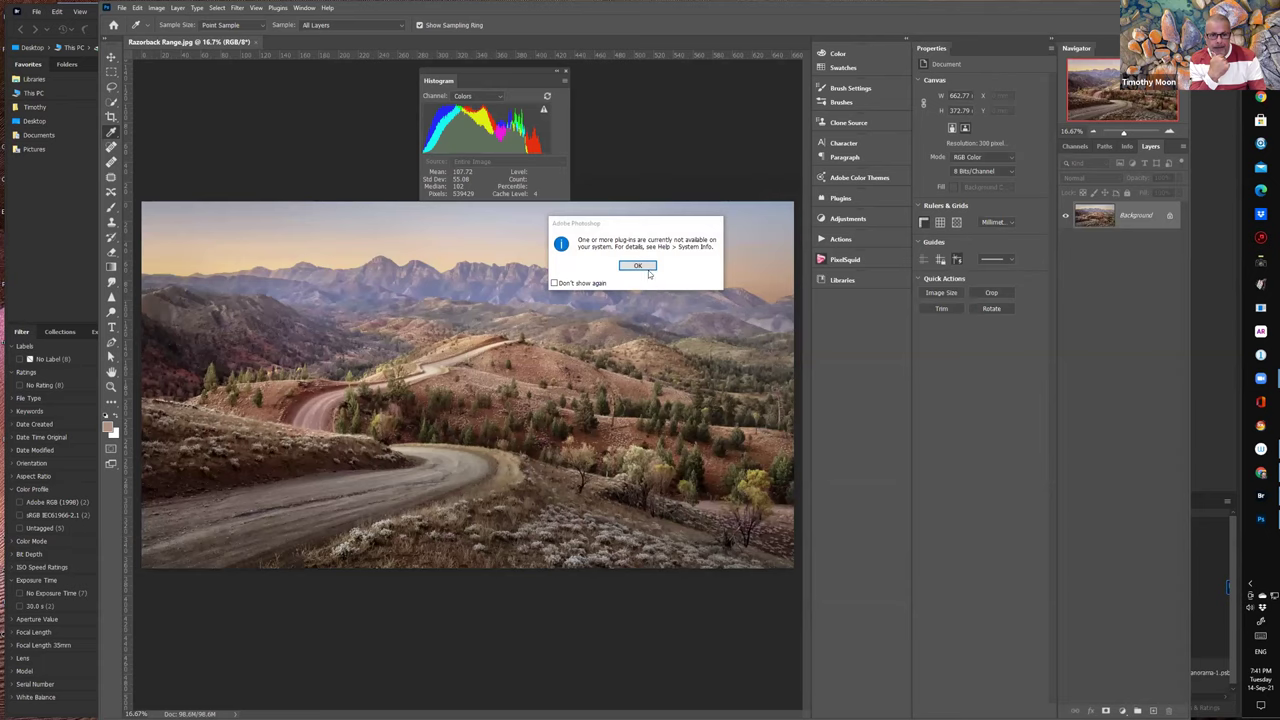
- Dismiss the unavailable plug-ins warning to reveal Razorback Range.jpg on its Background layer
click(638, 266)
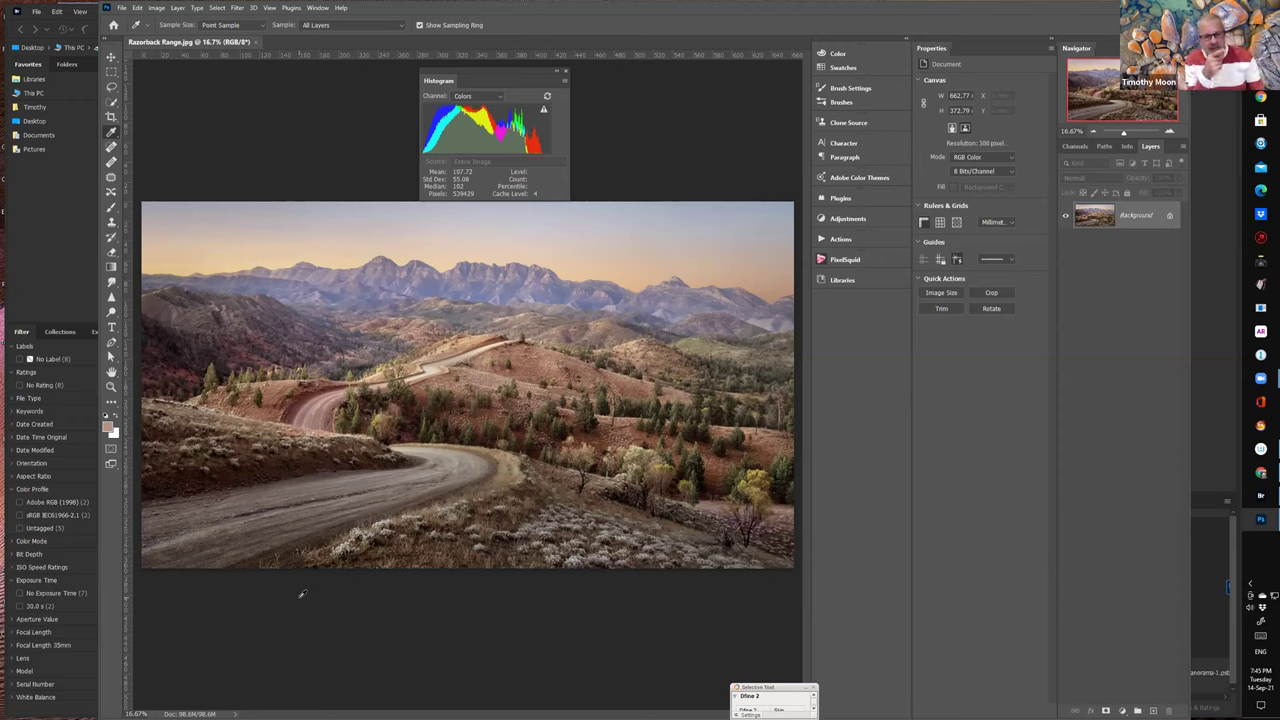
- Refresh the histogram, duplicate Background as Layer 1, and apply the Camera Raw filter to it
click(544, 112)
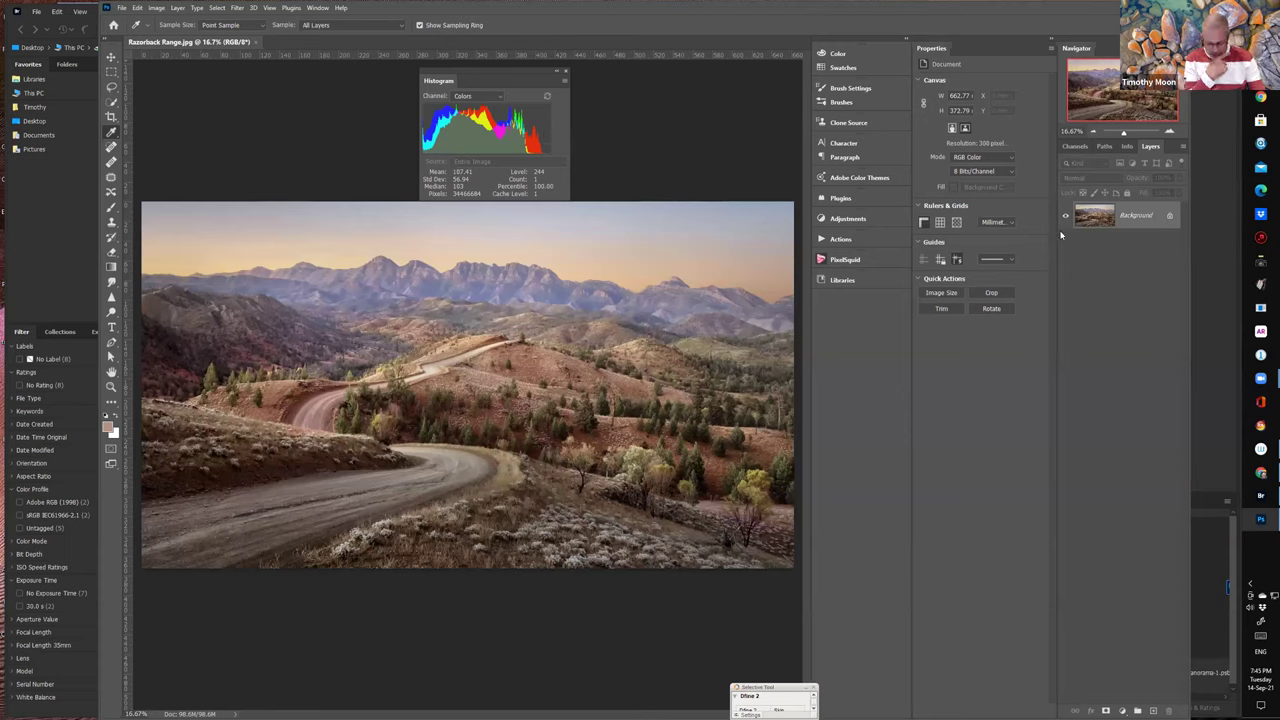
key(ctrl+j)
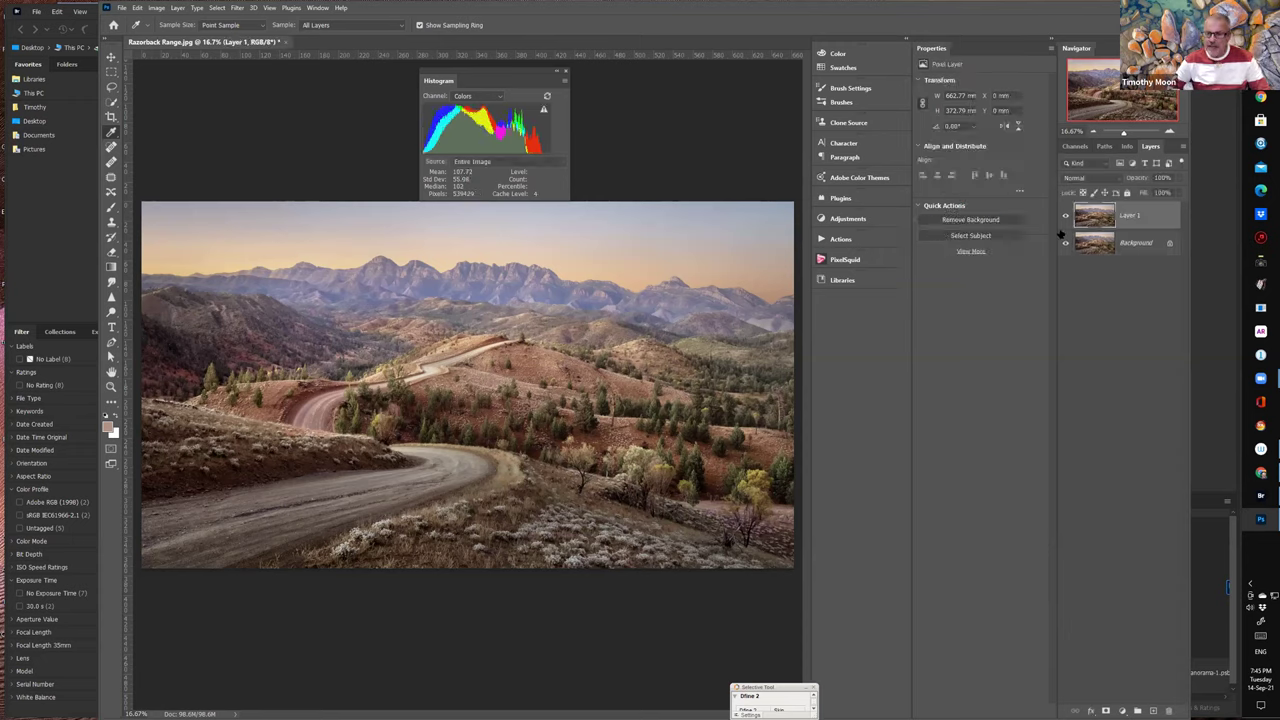
click(237, 8)
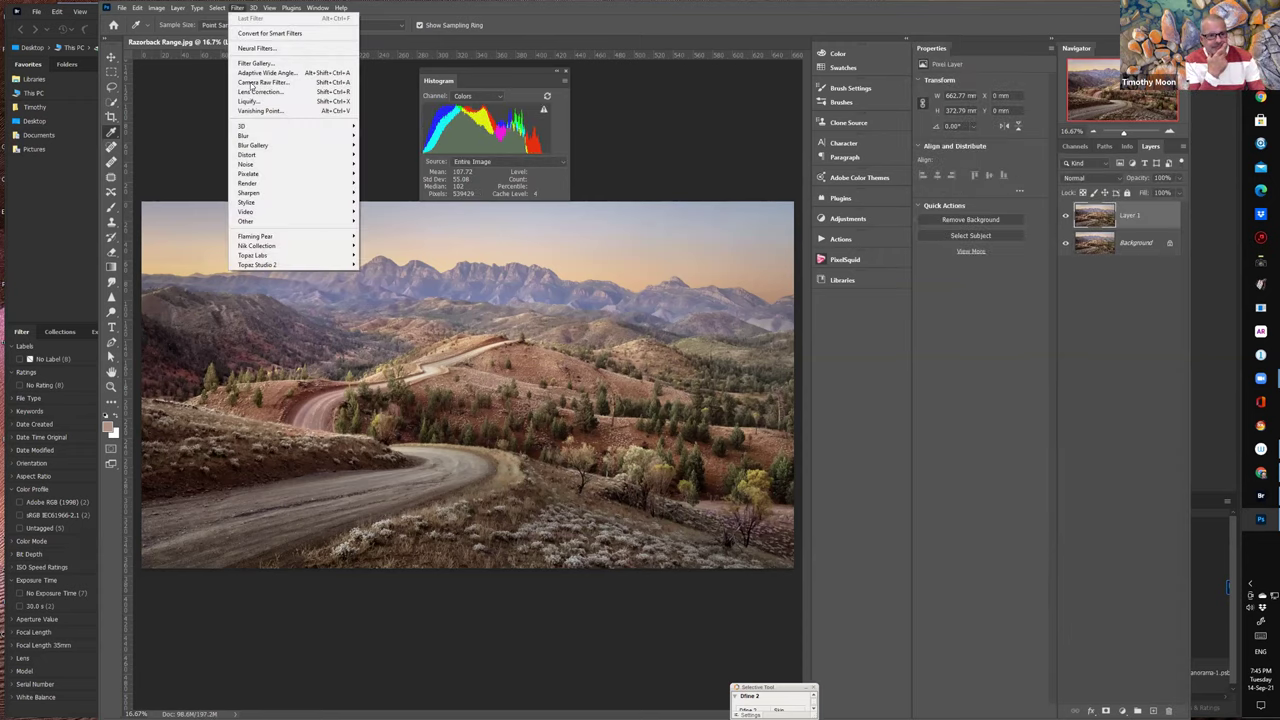
click(251, 82)
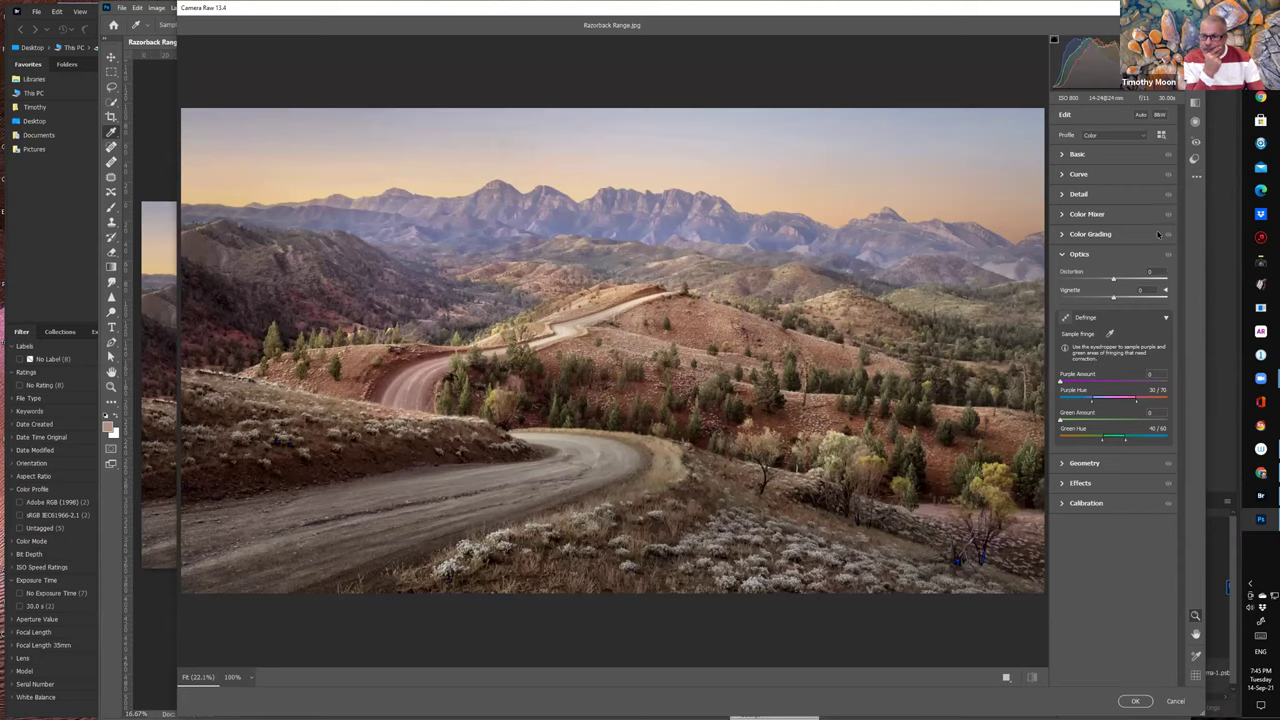
- In Camera Raw's Basic panel, lower Highlights to about -62 to darken the sky
click(1074, 154)
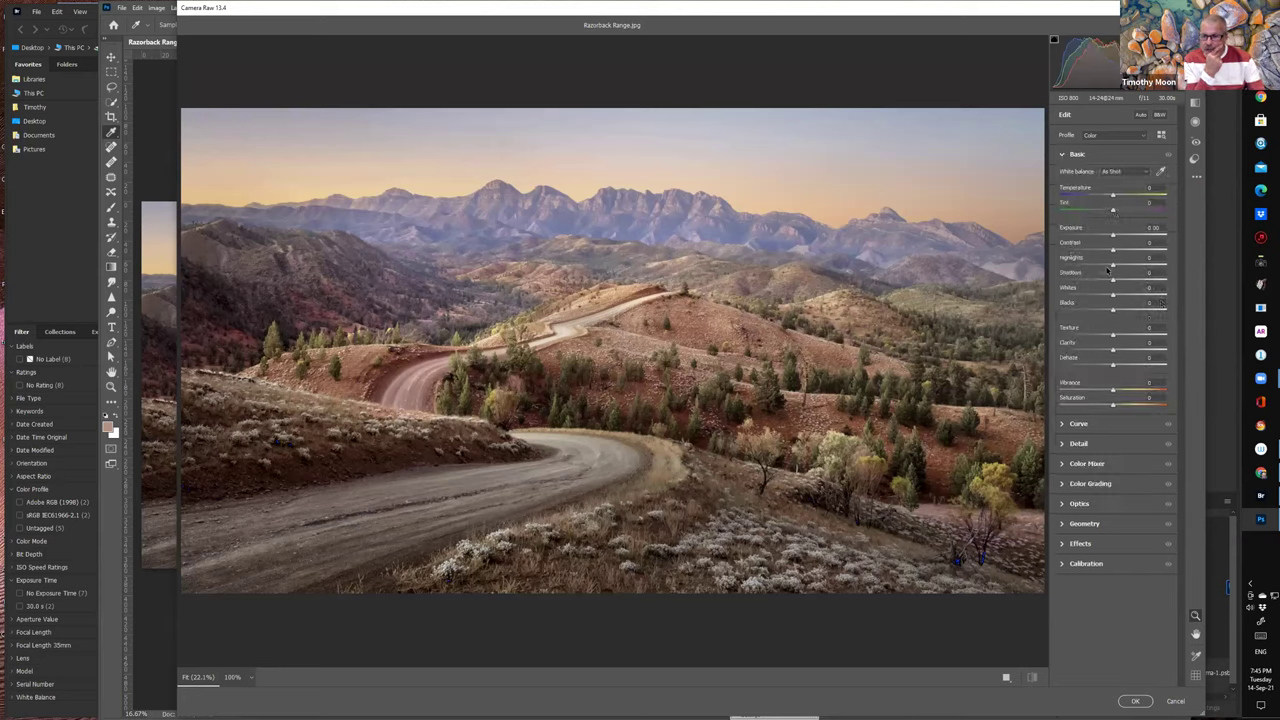
mouse_move(1111, 265)
mouse_down()
mouse_move(1086, 266)
mouse_move(1134, 283)
mouse_move(1114, 285)
mouse_up()
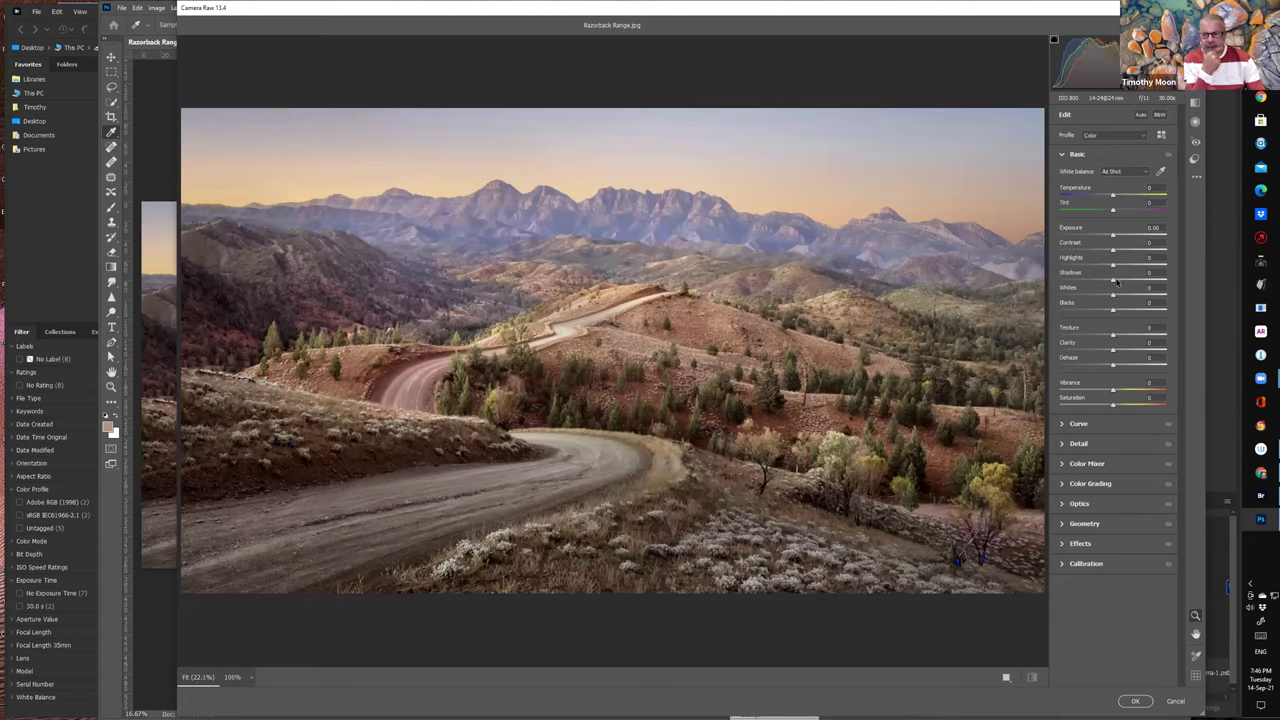
- Raise Shadows to +3 and Exposure to +0.15, and widen the Camera Raw preview slightly
mouse_move(1114, 283)
mouse_down()
mouse_move(1147, 279)
mouse_move(1066, 272)
mouse_move(1129, 269)
mouse_move(1113, 269)
mouse_up()
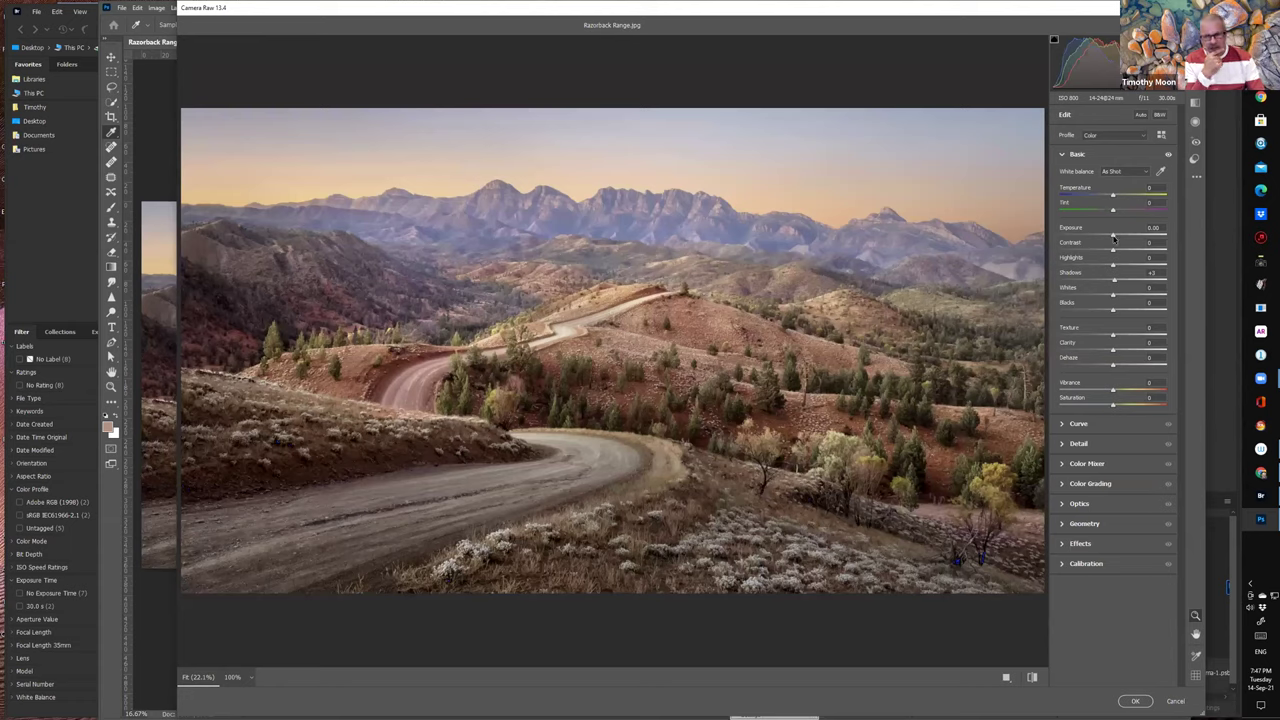
drag(1113, 238, 1115, 238)
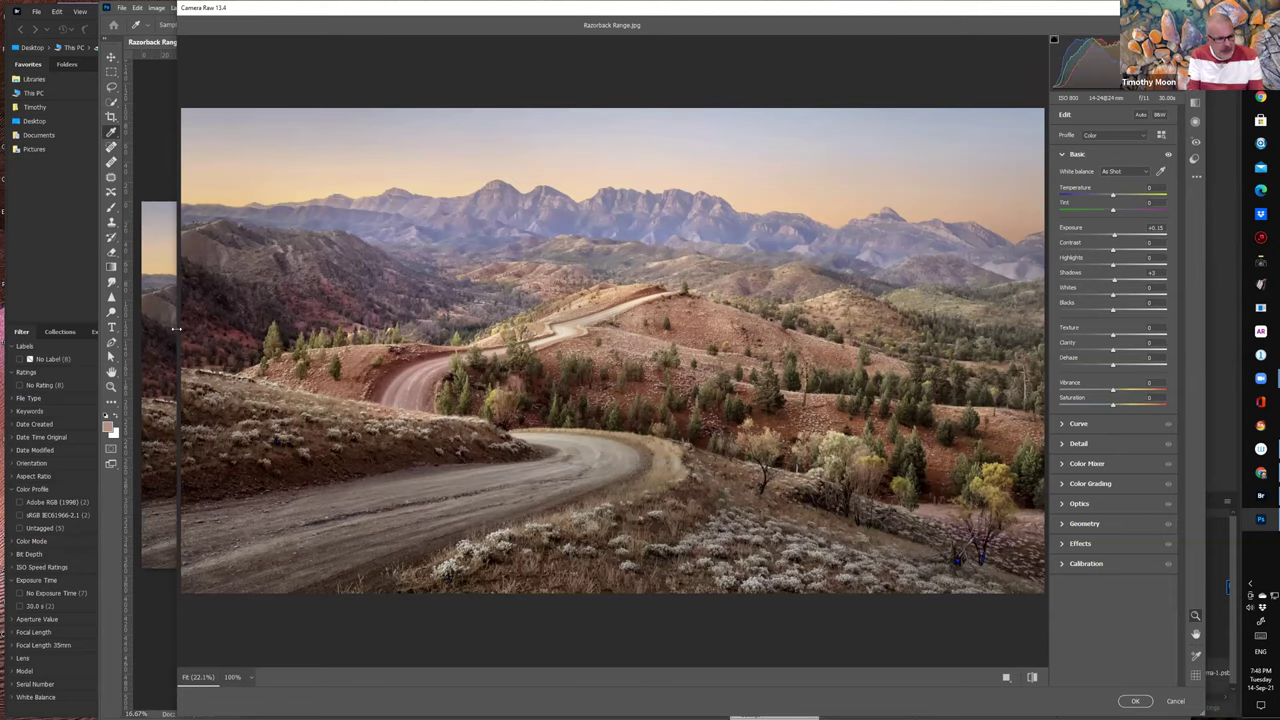
drag(175, 329, 164, 331)
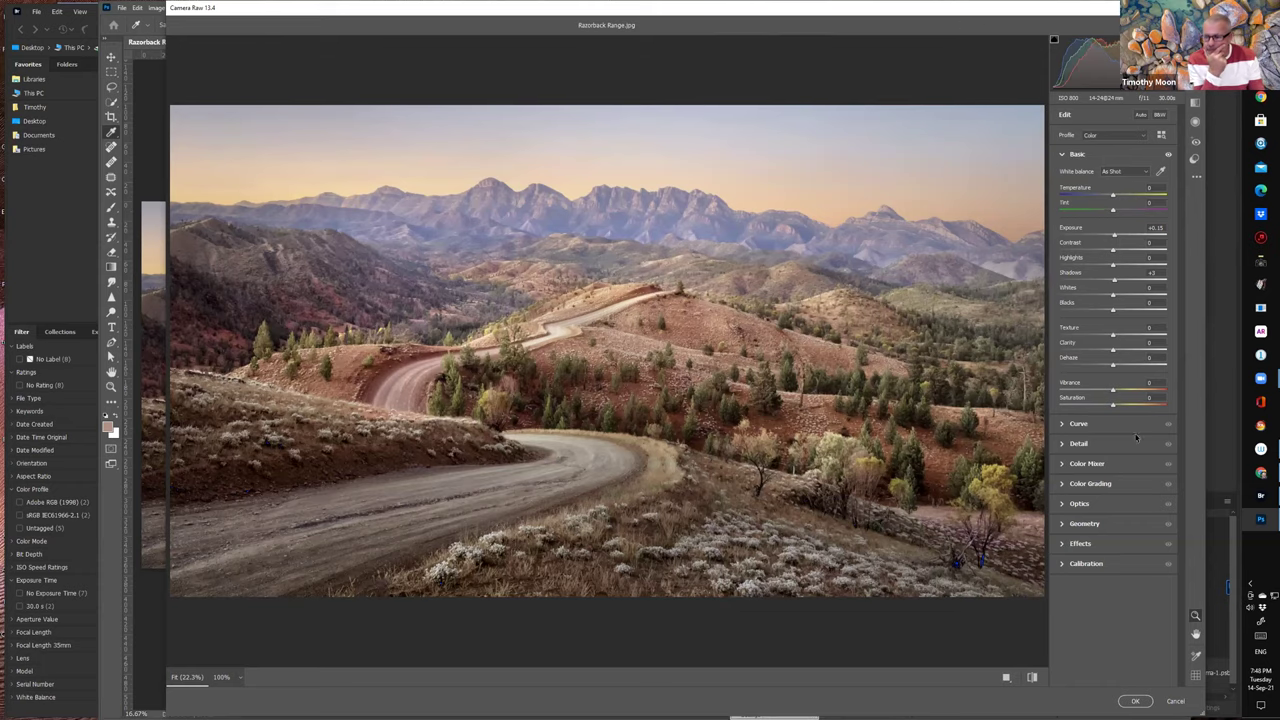
- Pick Grey Grid.jpg in Bridge's filmstrip and open it in Photoshop
click(1260, 496)
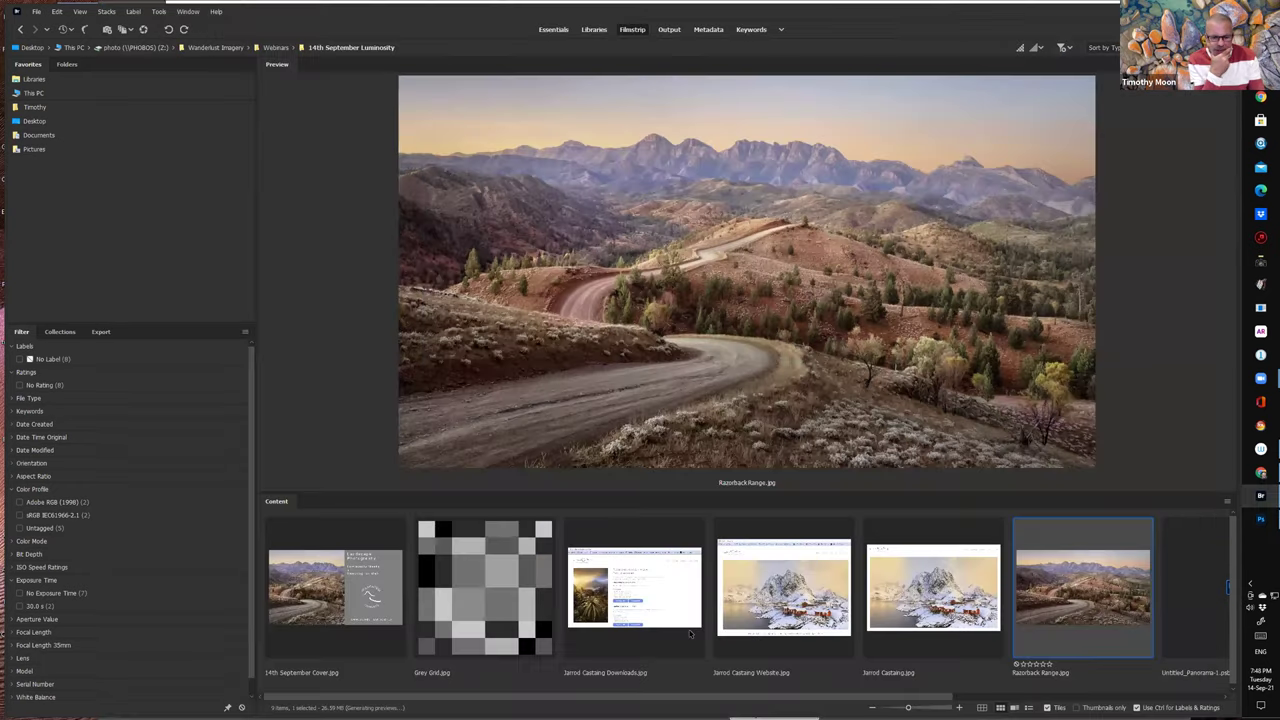
click(466, 570)
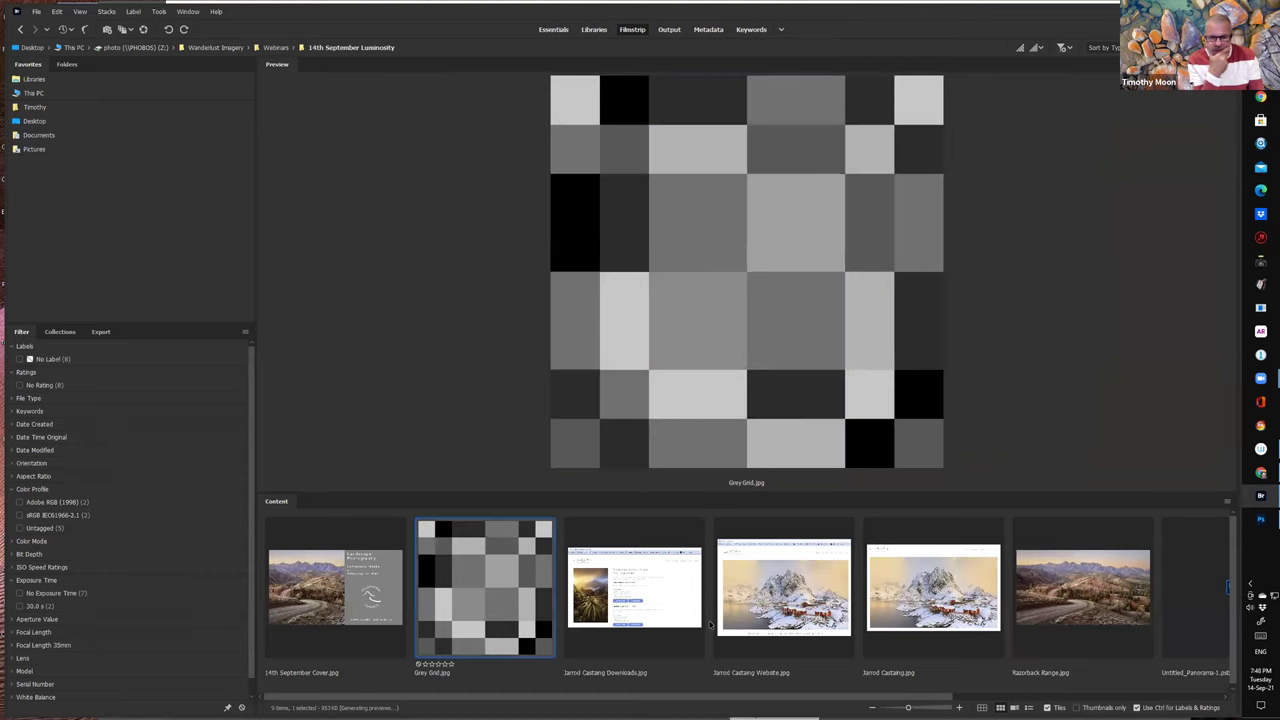
double_click(477, 593)
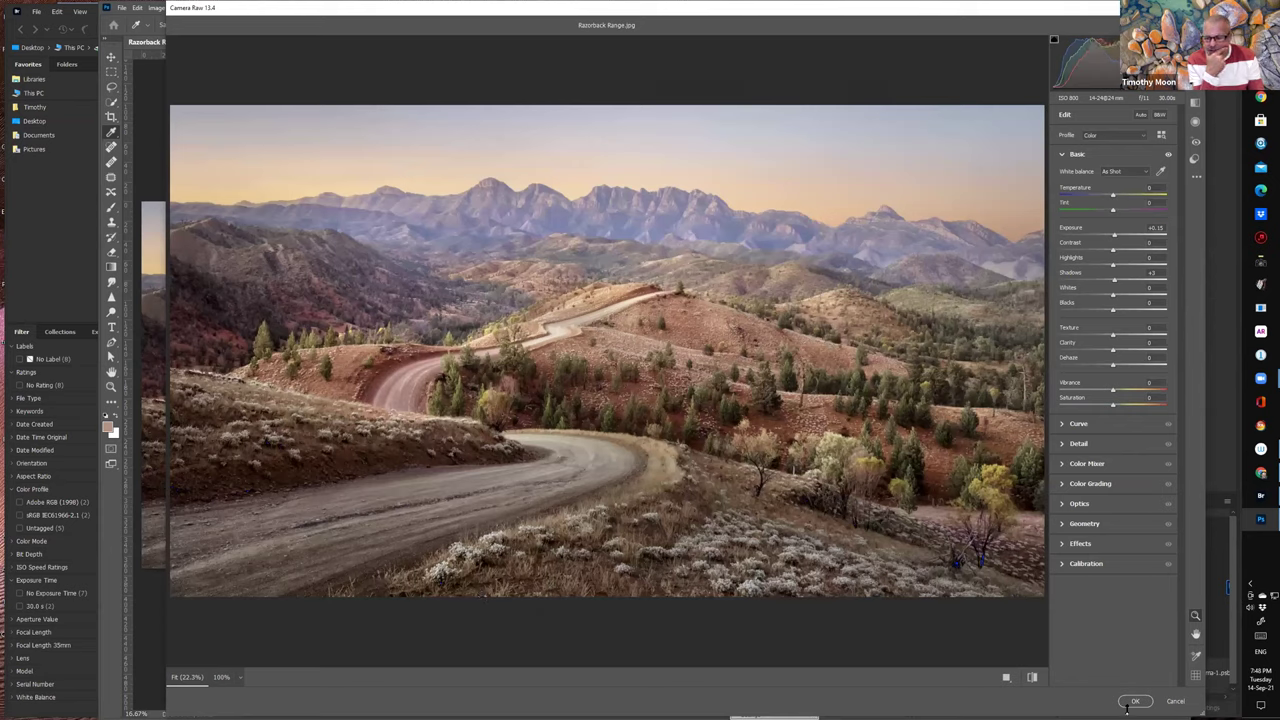
- Cancel Camera Raw discarding changes, bring up Grey Grid, and move the Histogram off the image
click(1174, 701)
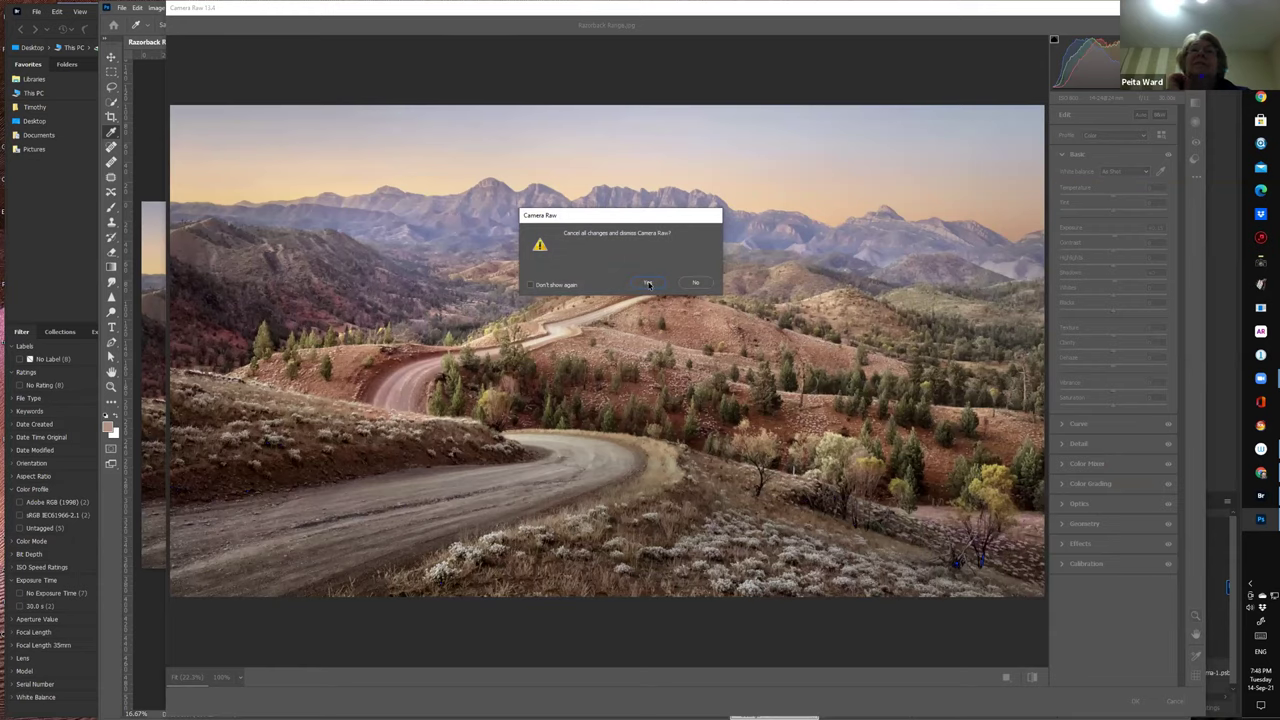
click(648, 285)
key(ctrl+Tab)
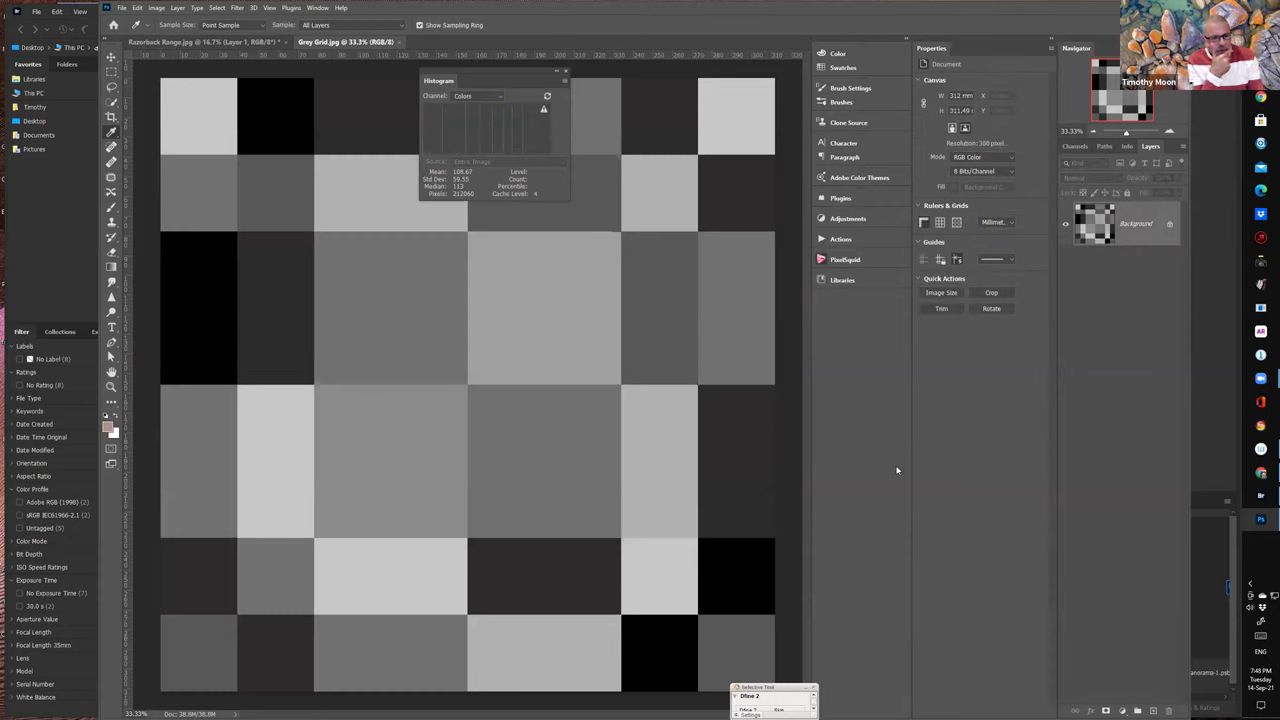
drag(492, 80, 895, 345)
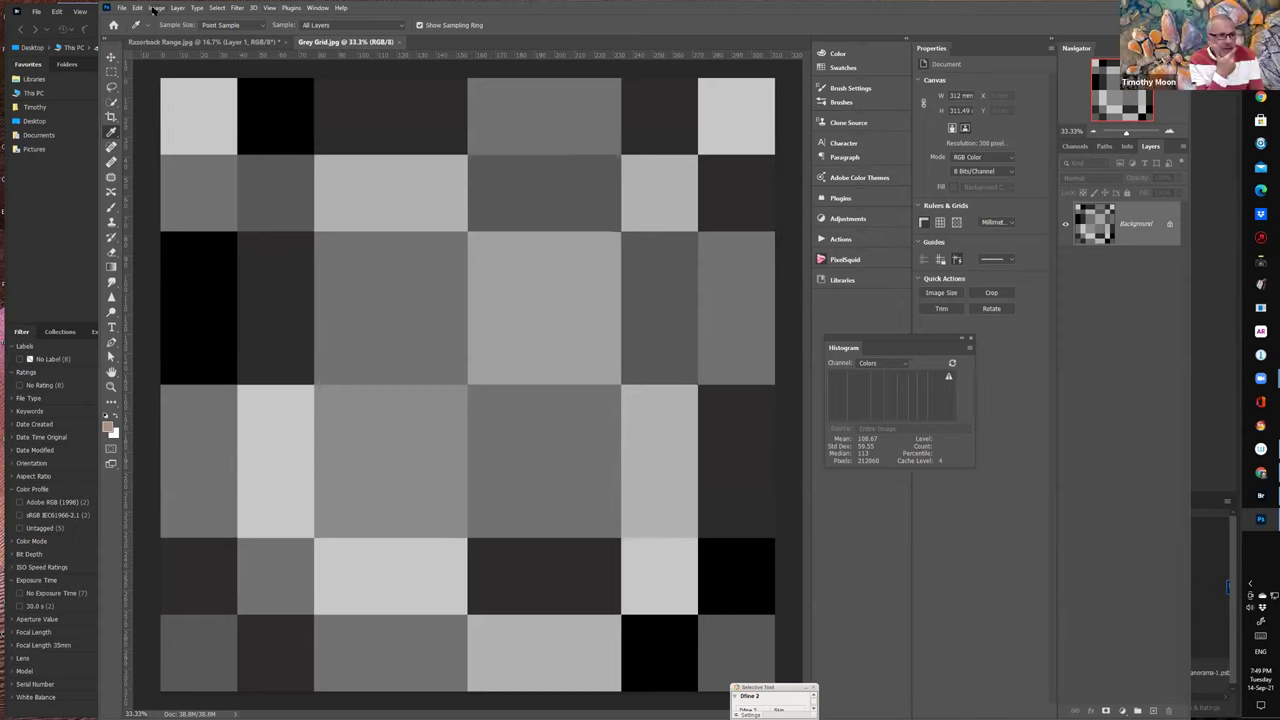
- Hide the Histogram panel, show the History panel, then restore the Histogram panel
click(317, 8)
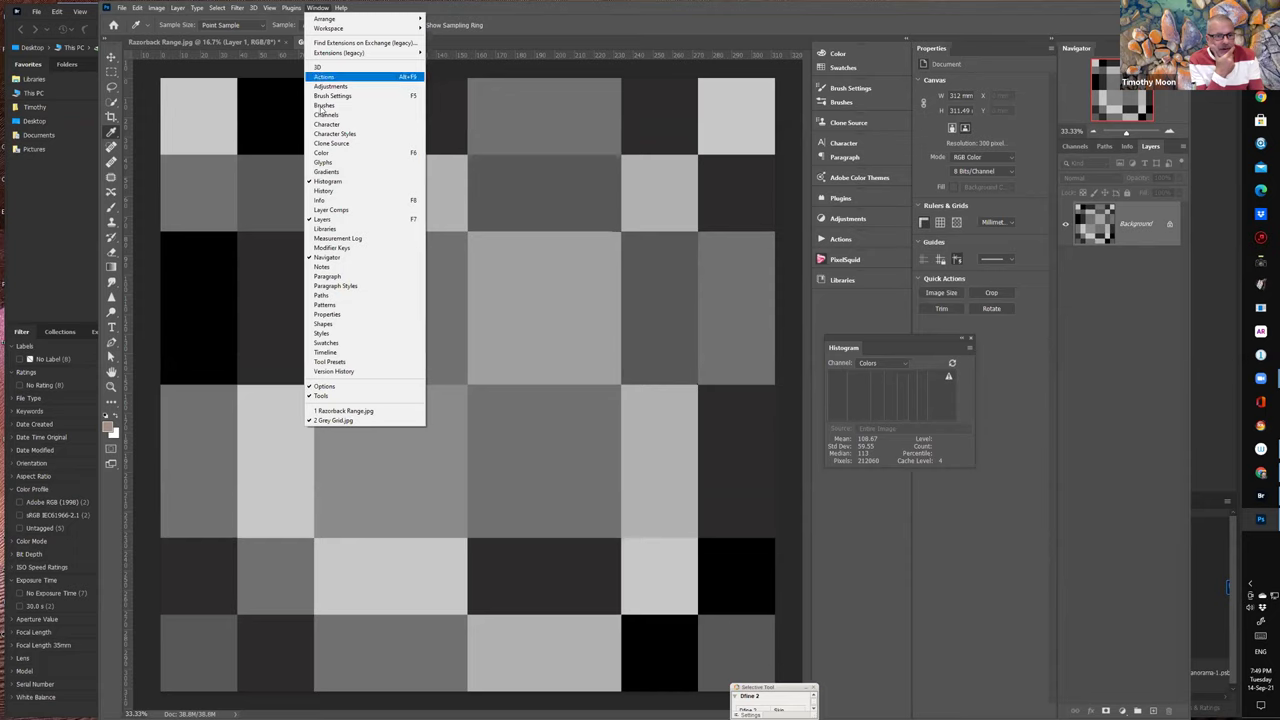
click(337, 182)
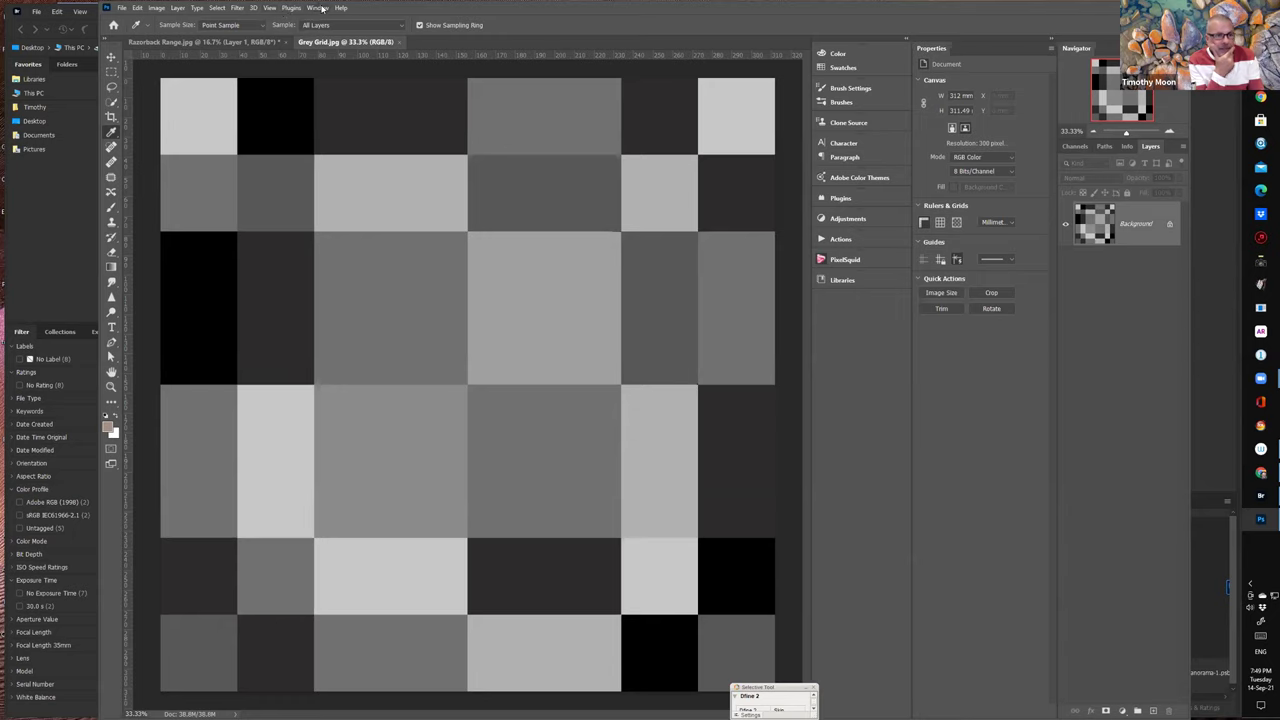
click(317, 8)
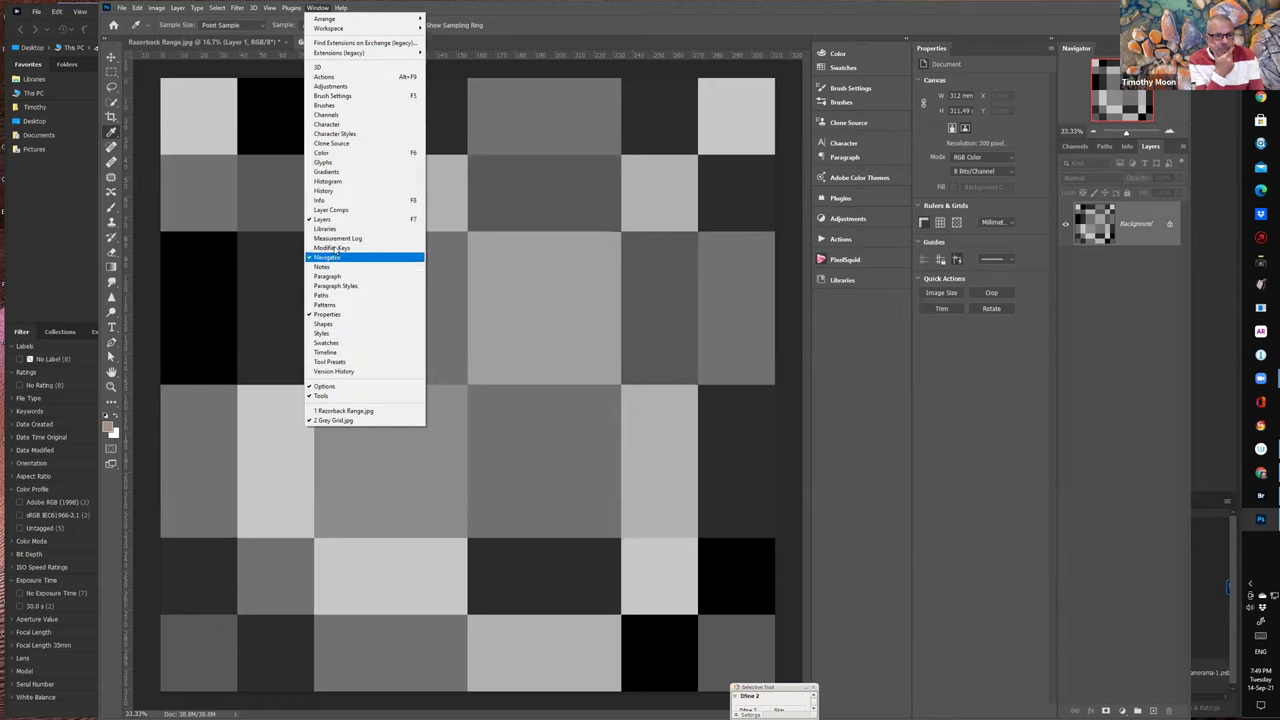
click(337, 192)
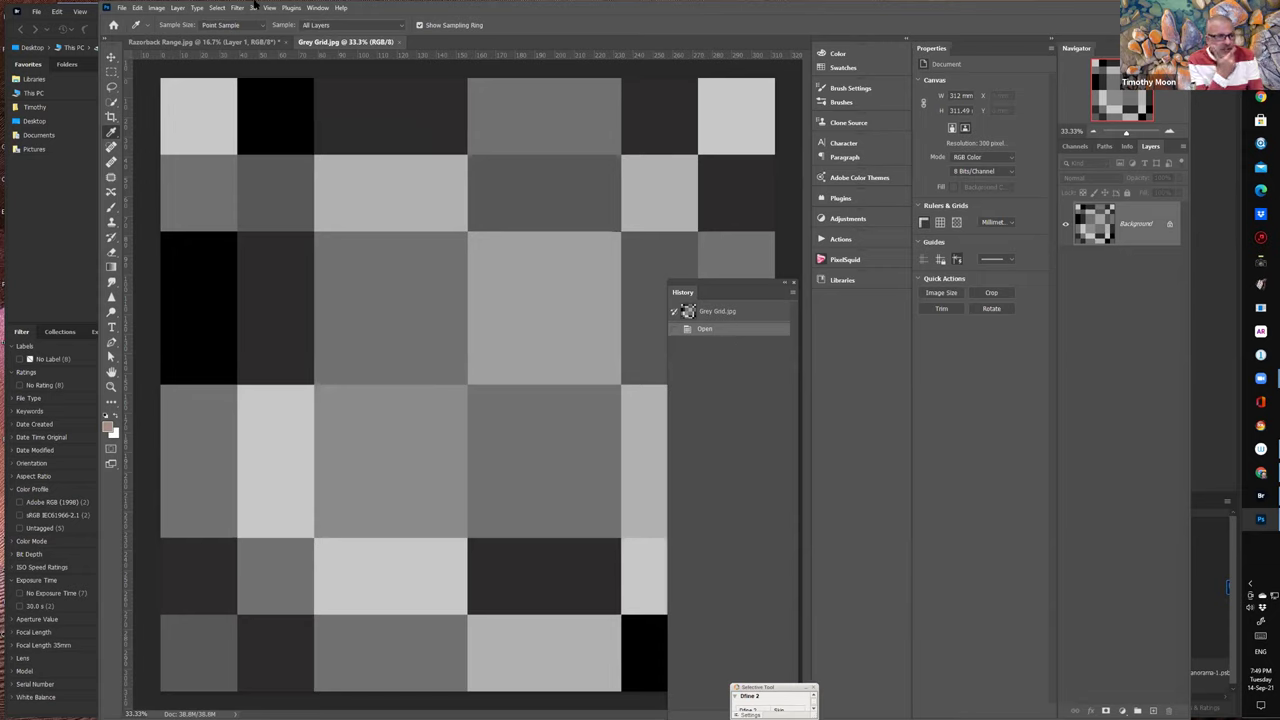
click(318, 7)
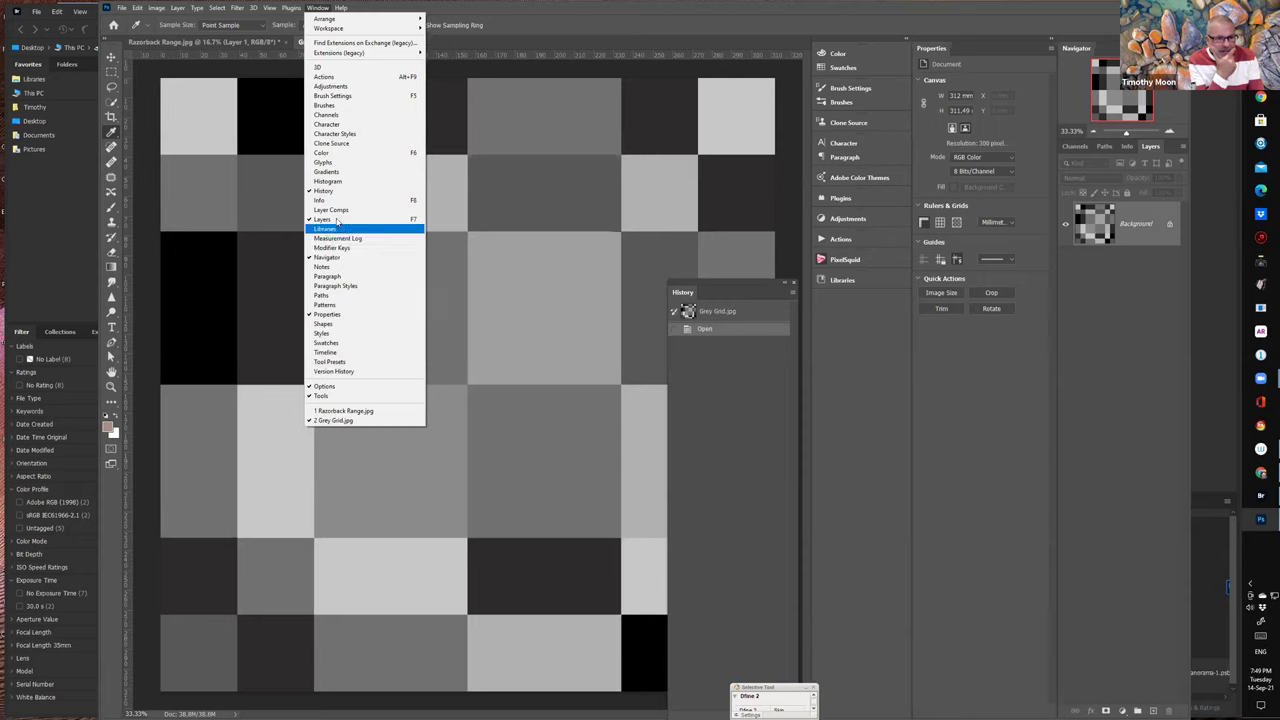
click(339, 181)
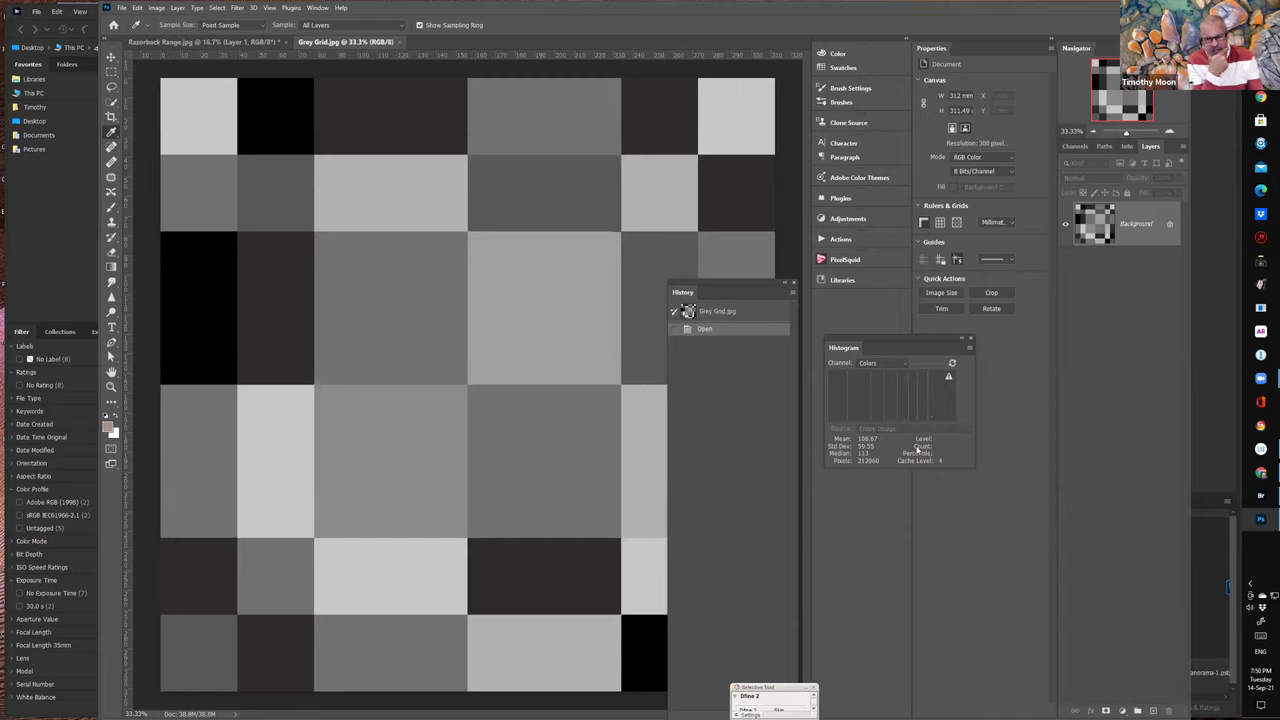
- Set the Histogram channel to Luminosity and close the History panel
click(904, 366)
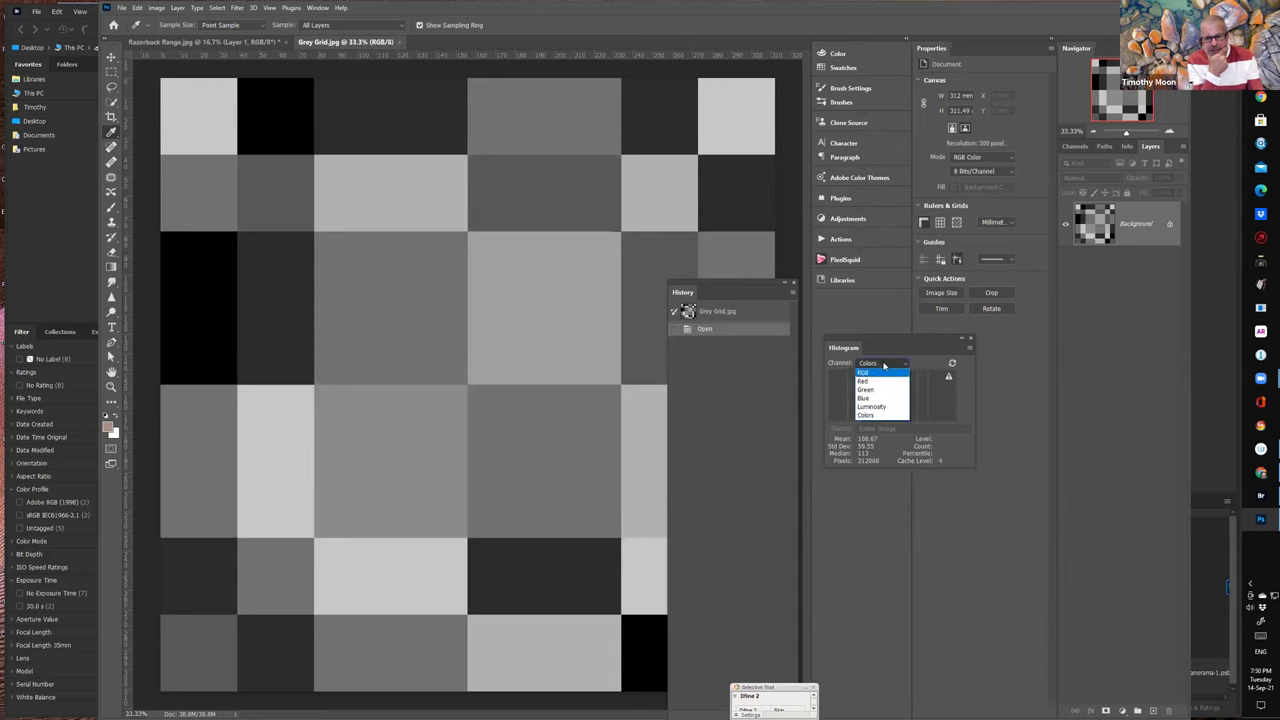
click(874, 415)
click(882, 363)
click(873, 406)
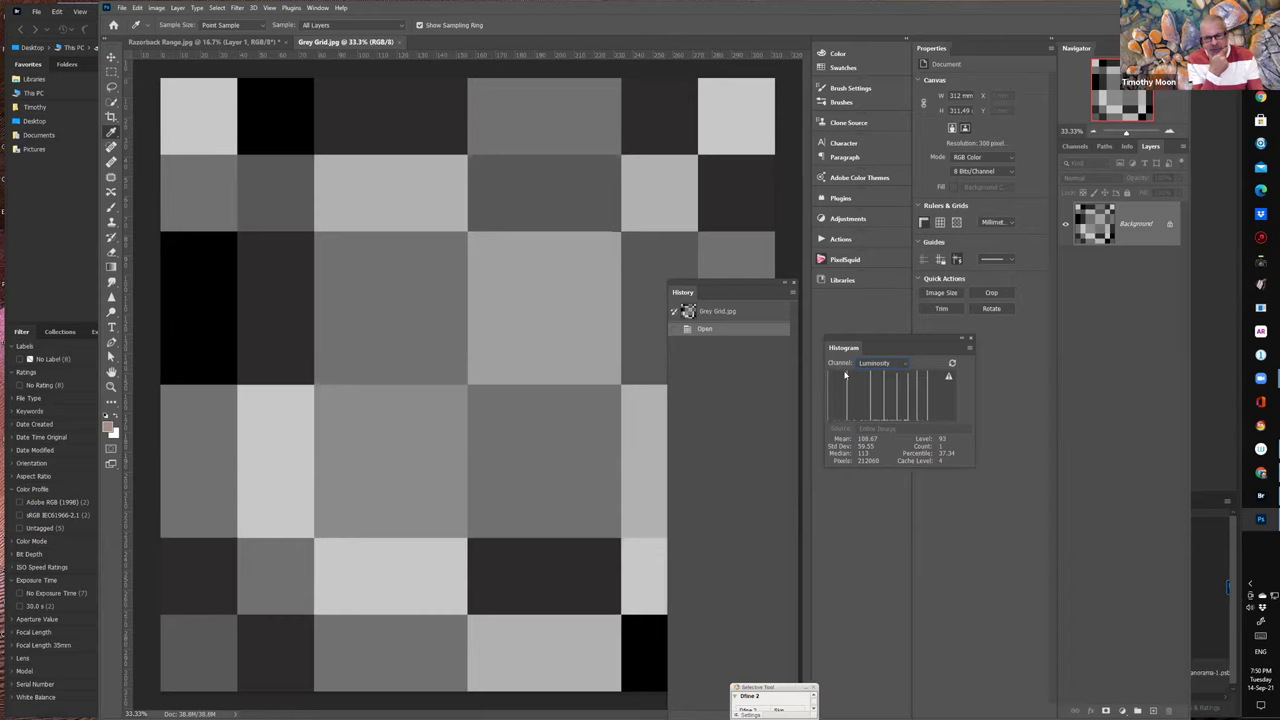
click(790, 283)
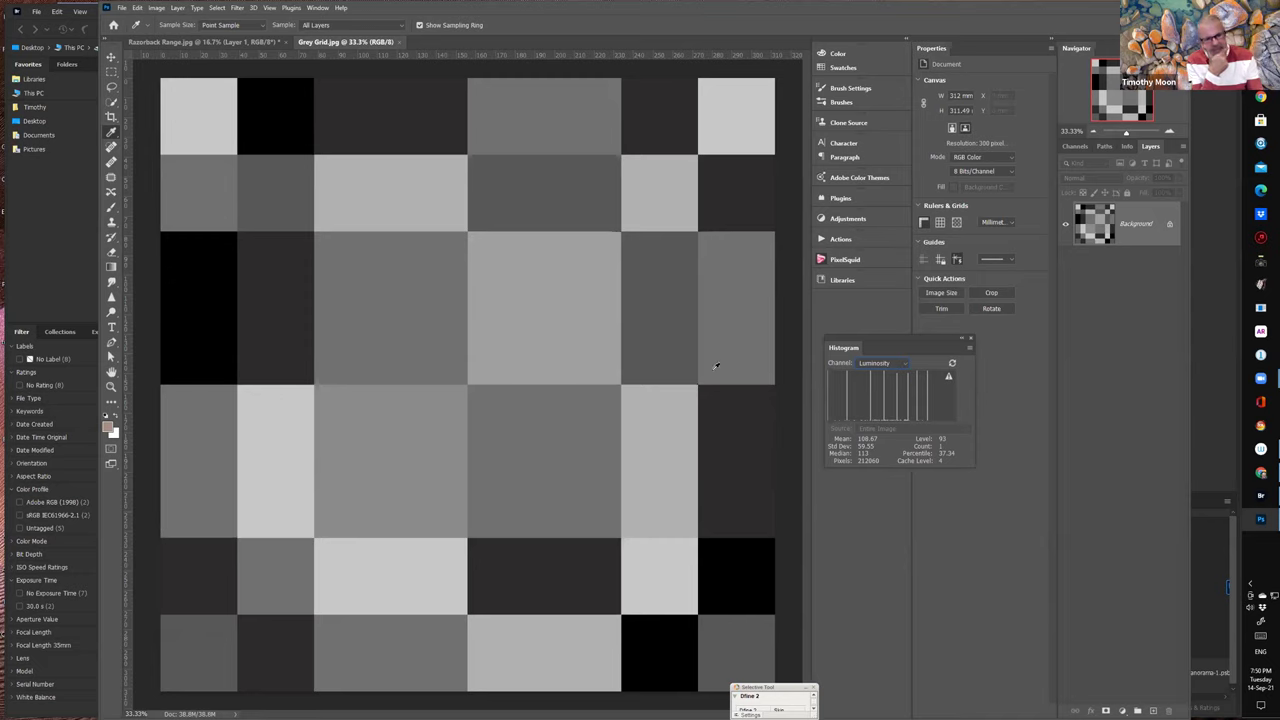
click(1121, 709)
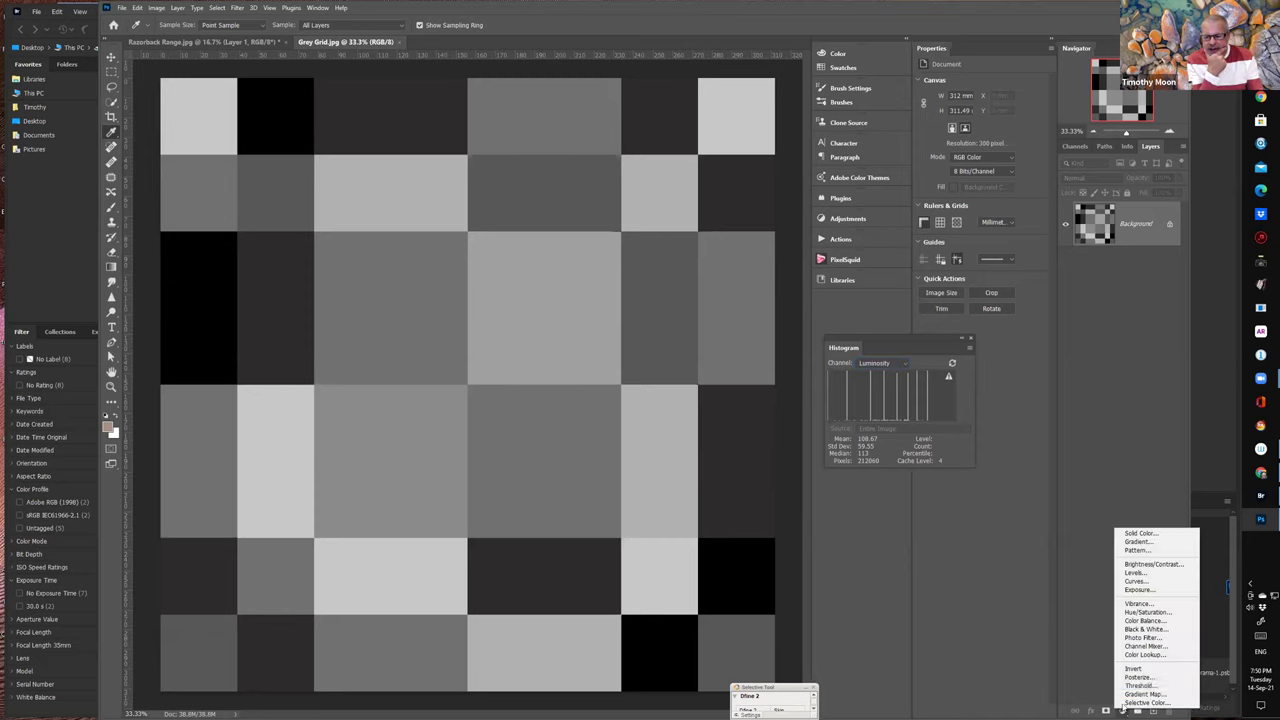
- Try a contrast-boosting Curves adjustment layer, then delete it and add an empty Layer 1
click(1133, 582)
click(1095, 224)
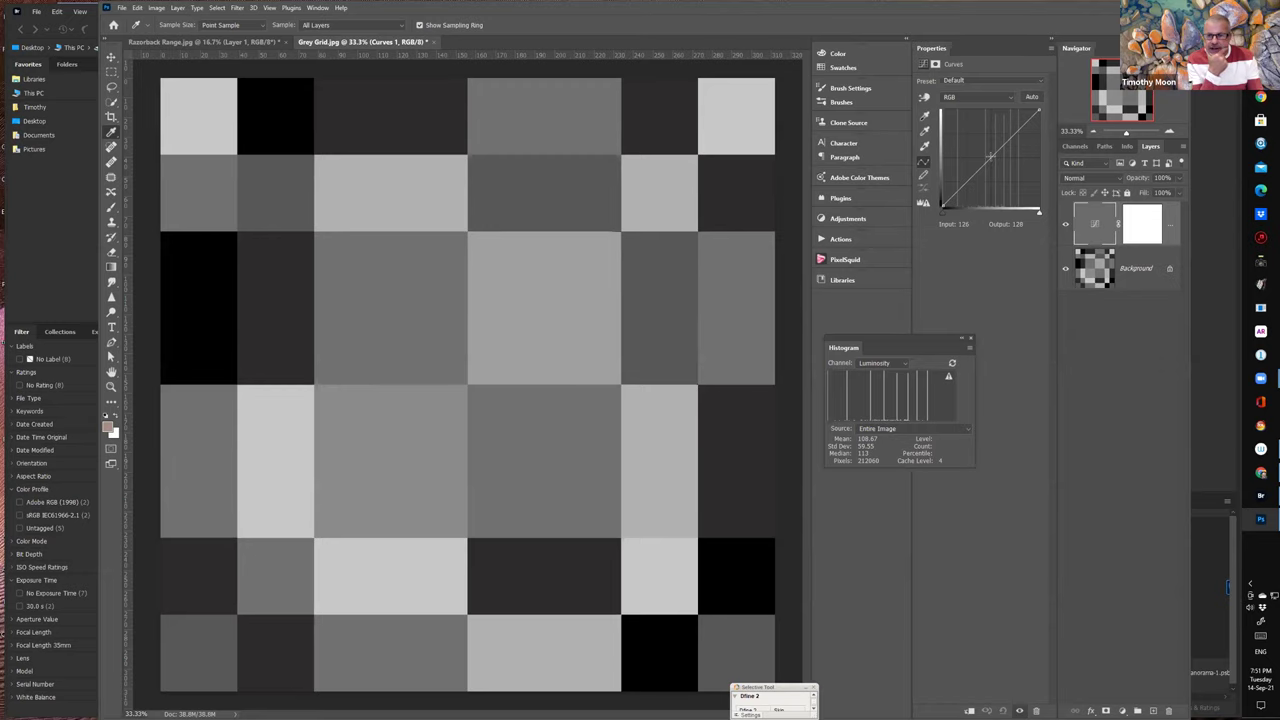
mouse_move(990, 156)
mouse_down()
mouse_move(998, 199)
mouse_move(984, 135)
mouse_move(989, 177)
mouse_move(984, 162)
mouse_up()
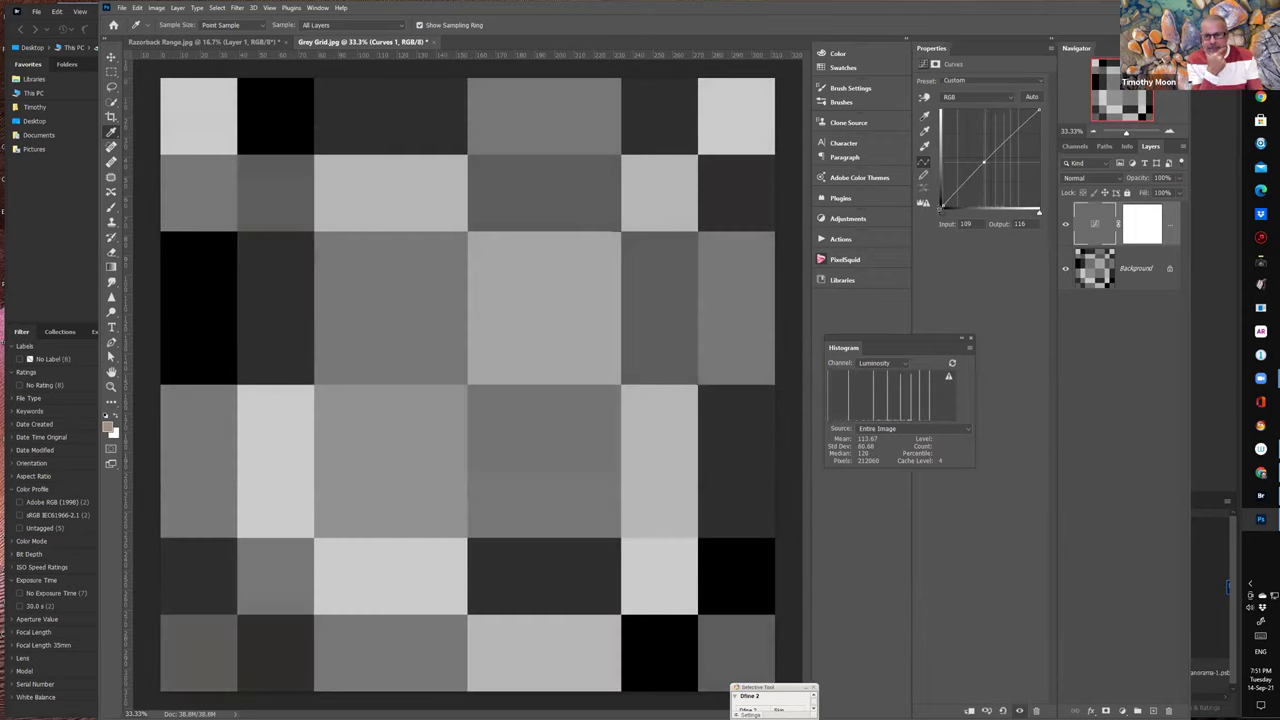
mouse_move(942, 205)
mouse_down()
mouse_move(977, 207)
mouse_move(942, 204)
mouse_up()
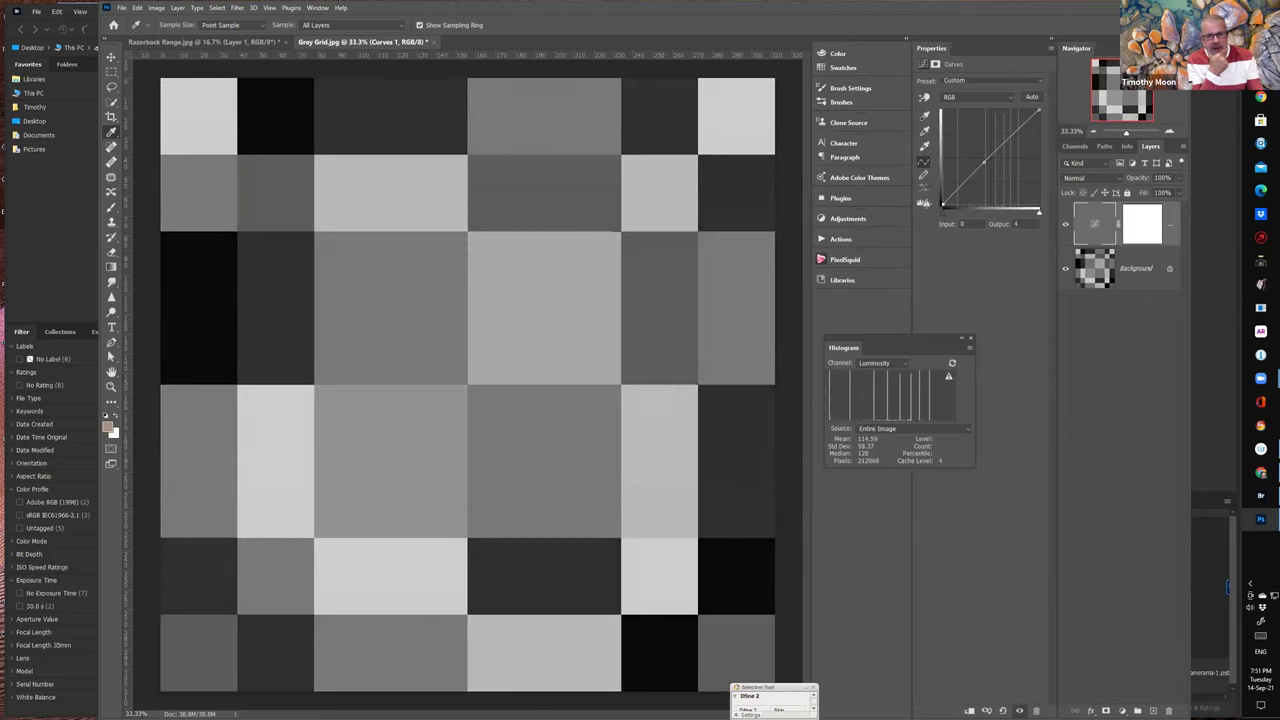
drag(1038, 112, 991, 111)
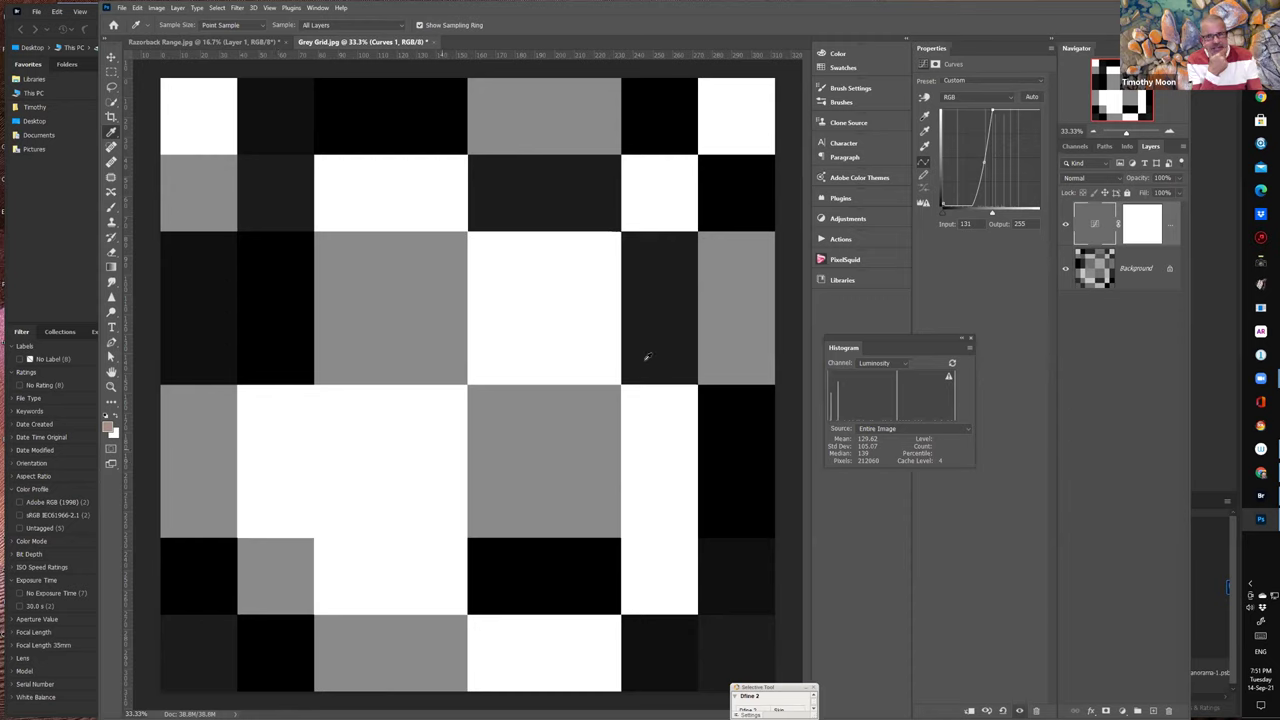
click(992, 112)
drag(992, 112, 996, 113)
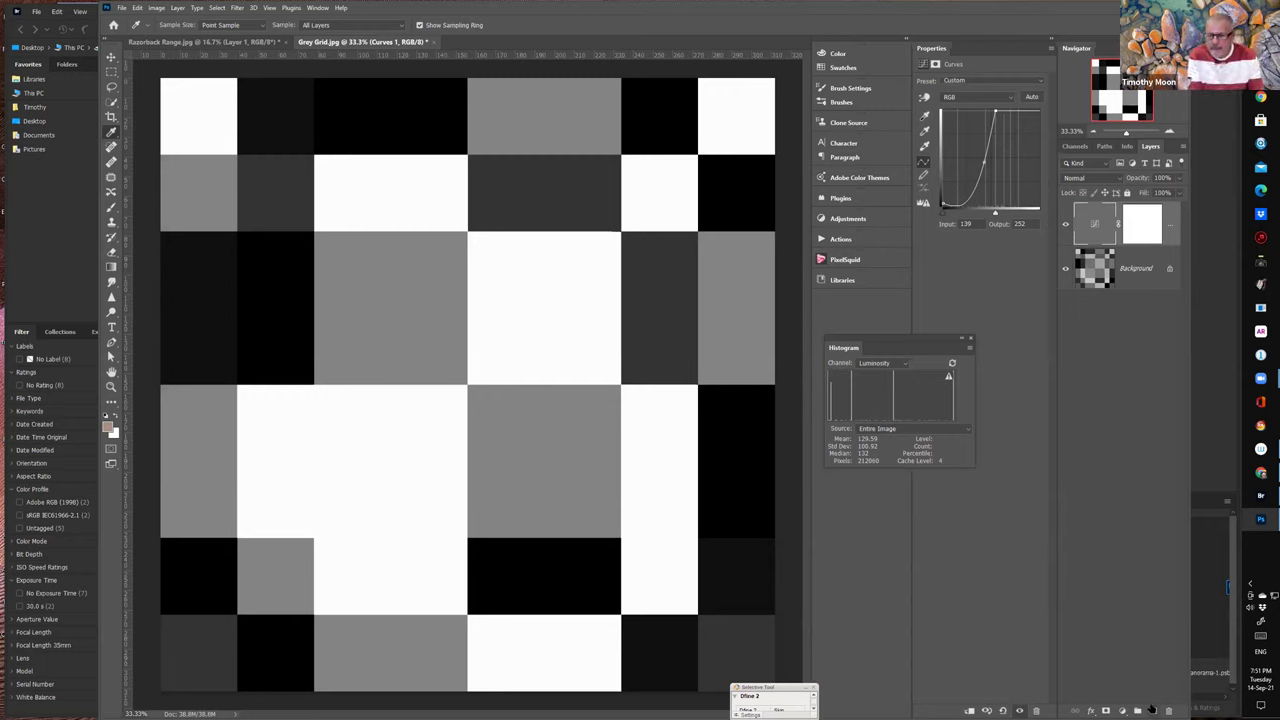
drag(1172, 236, 1155, 708)
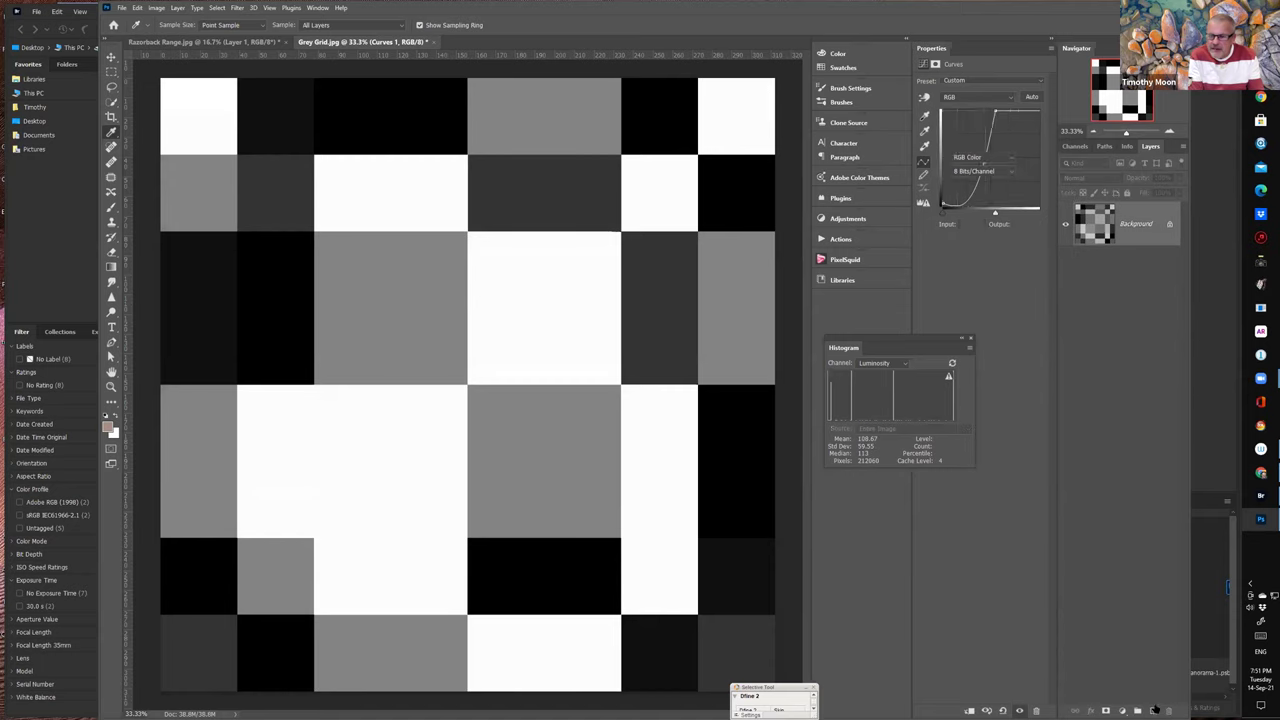
click(1152, 709)
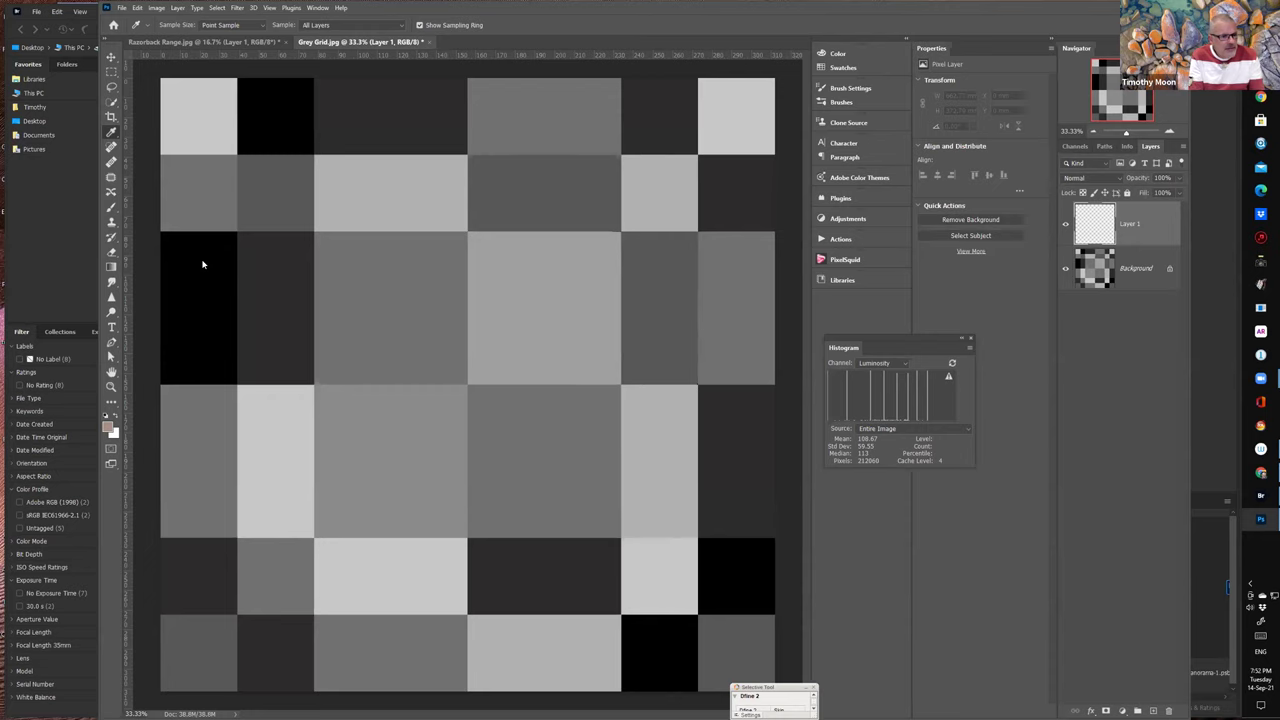
- Set the foreground colour to saturated burnt orange #b04517 and select the Brush tool
click(109, 427)
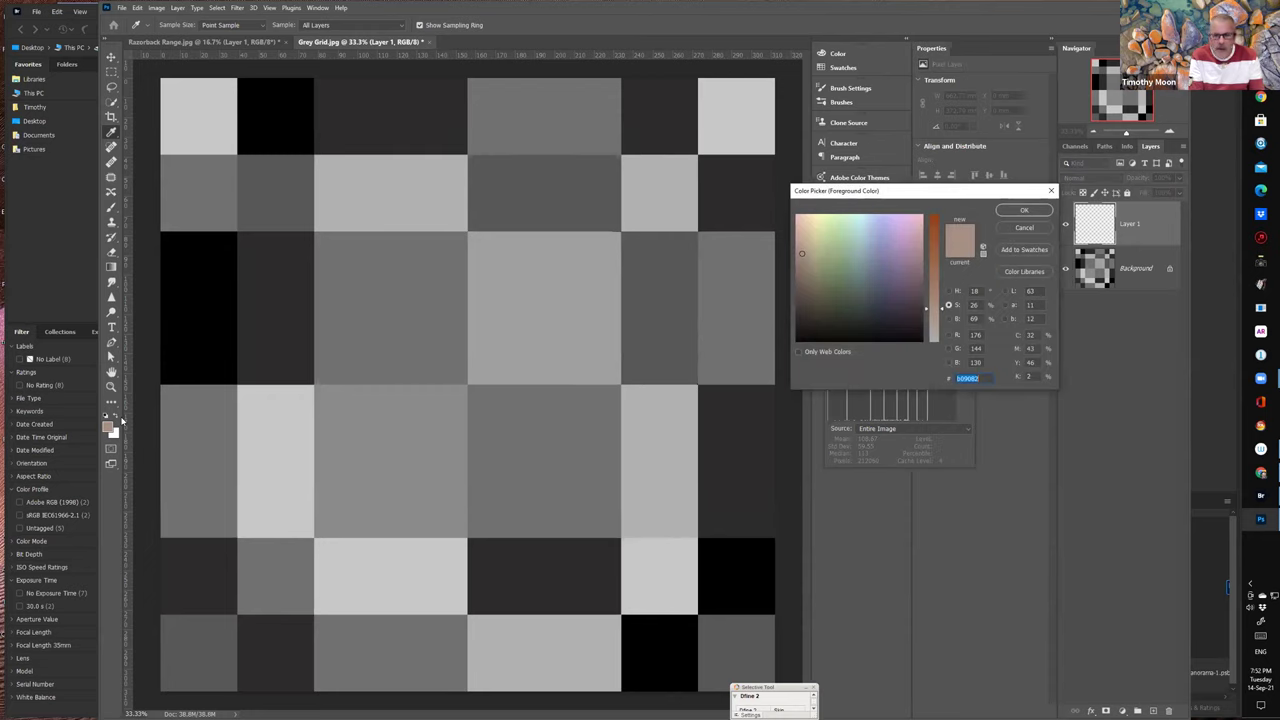
drag(935, 245, 936, 233)
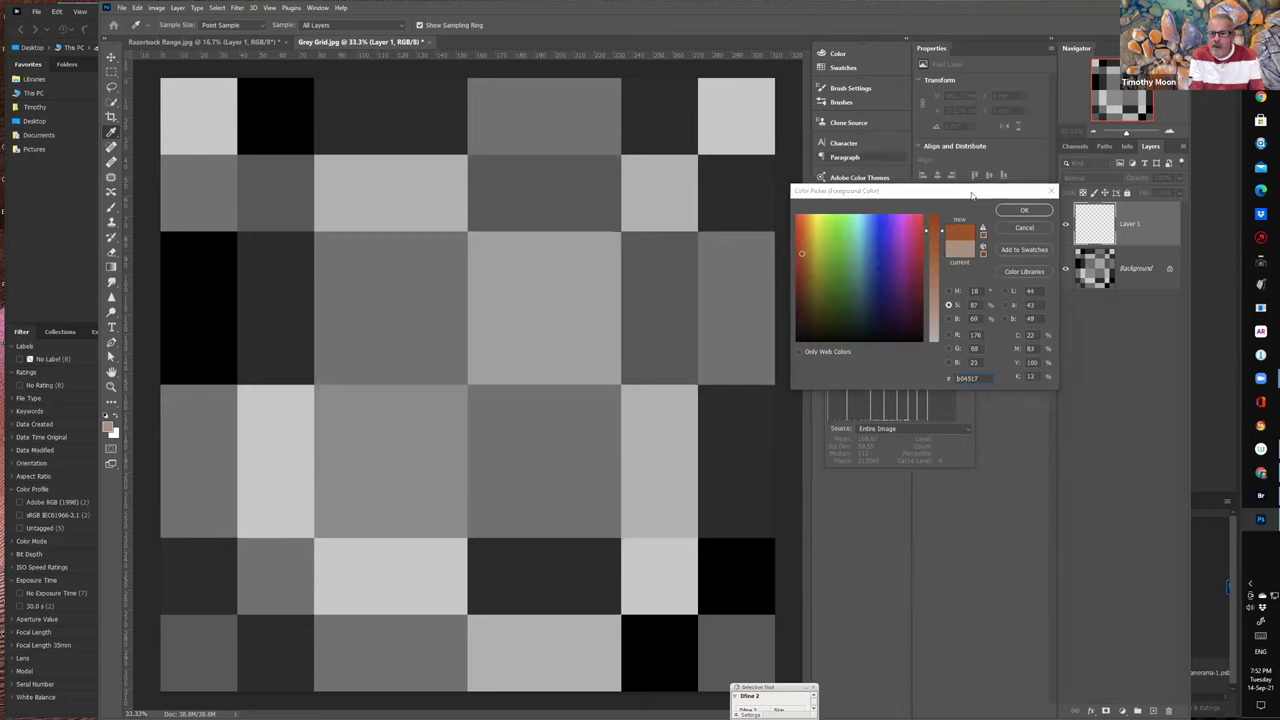
click(1020, 211)
click(1020, 211)
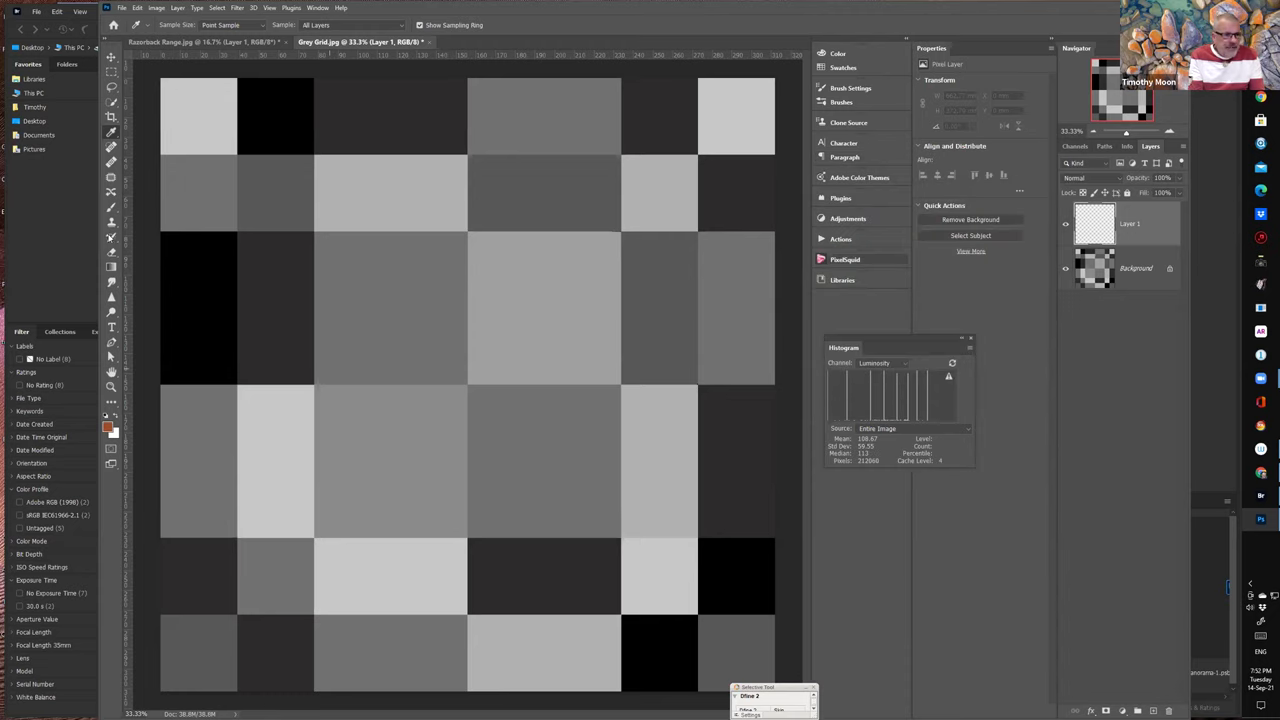
click(111, 207)
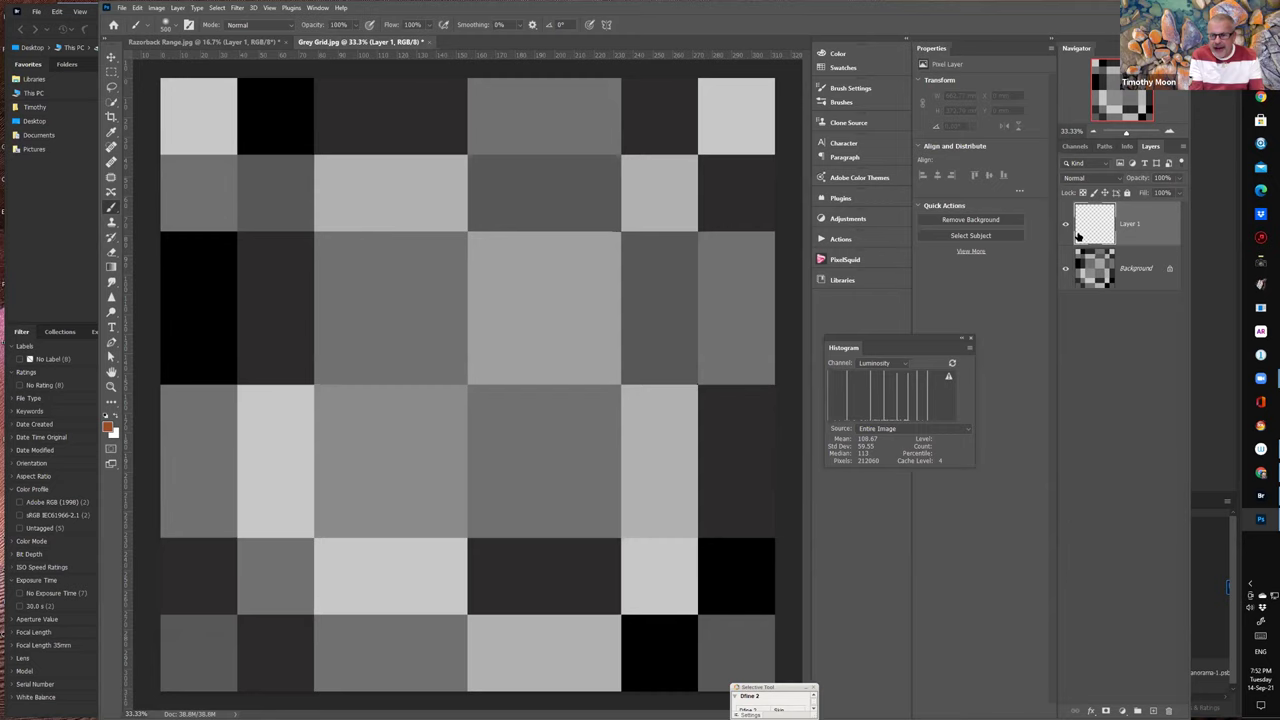
- Set the brush hardness to 100% and paint a hard dab on the top-left square
click(183, 100)
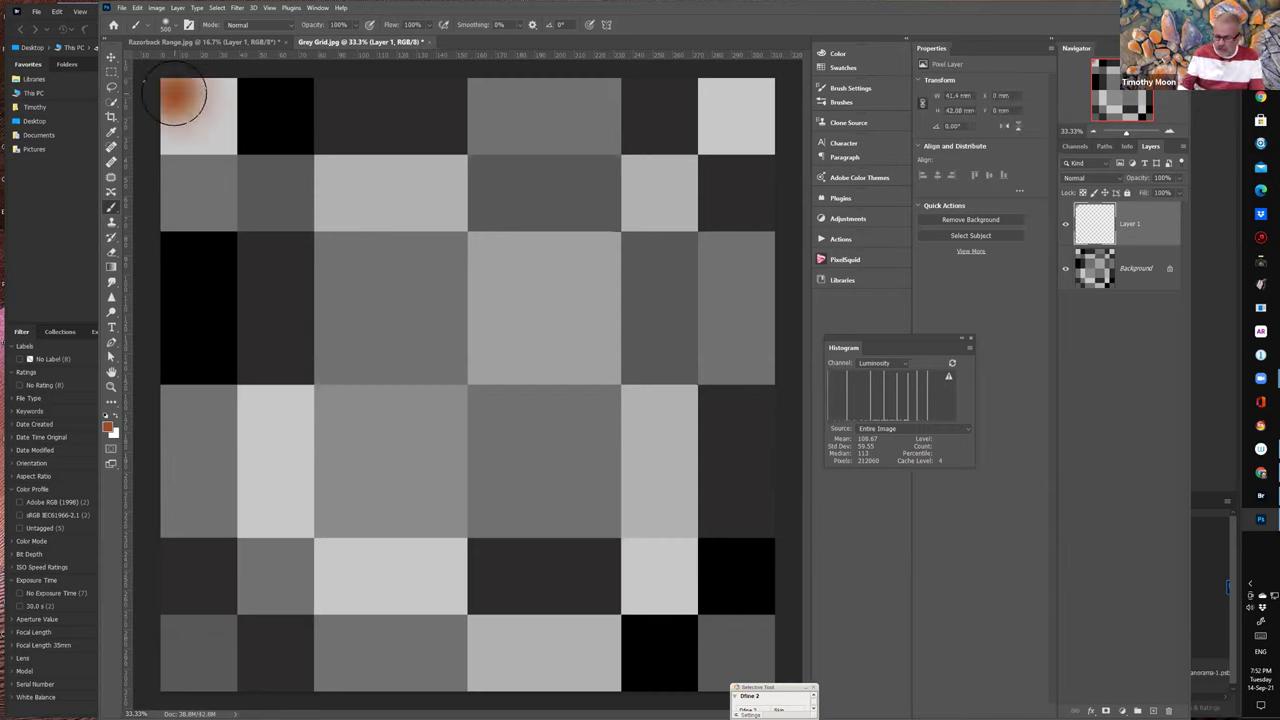
click(177, 25)
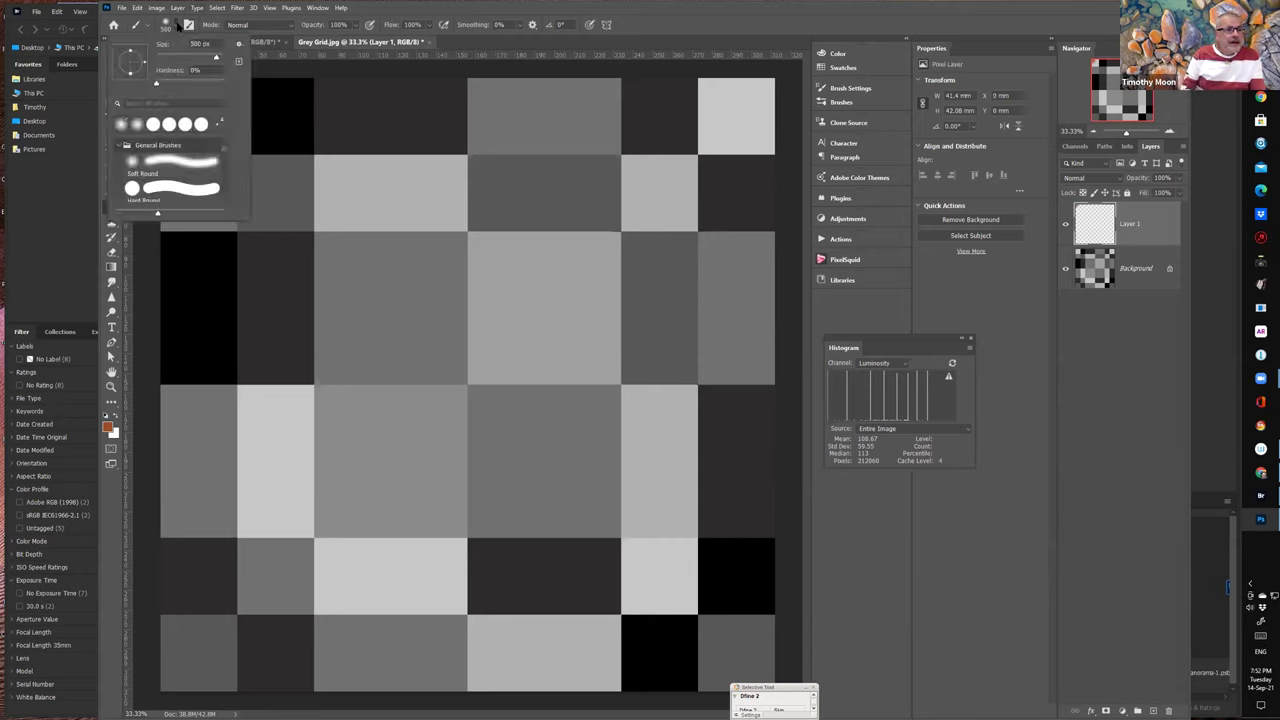
drag(157, 83, 222, 82)
click(484, 44)
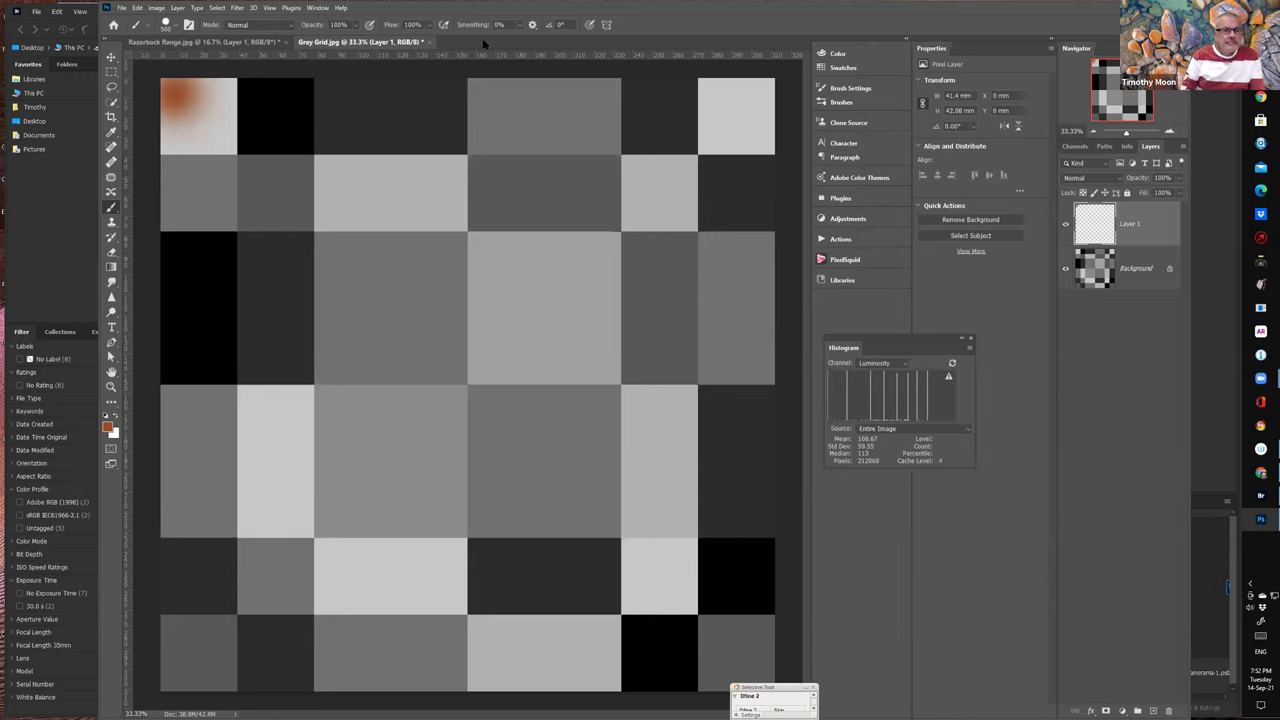
click(188, 104)
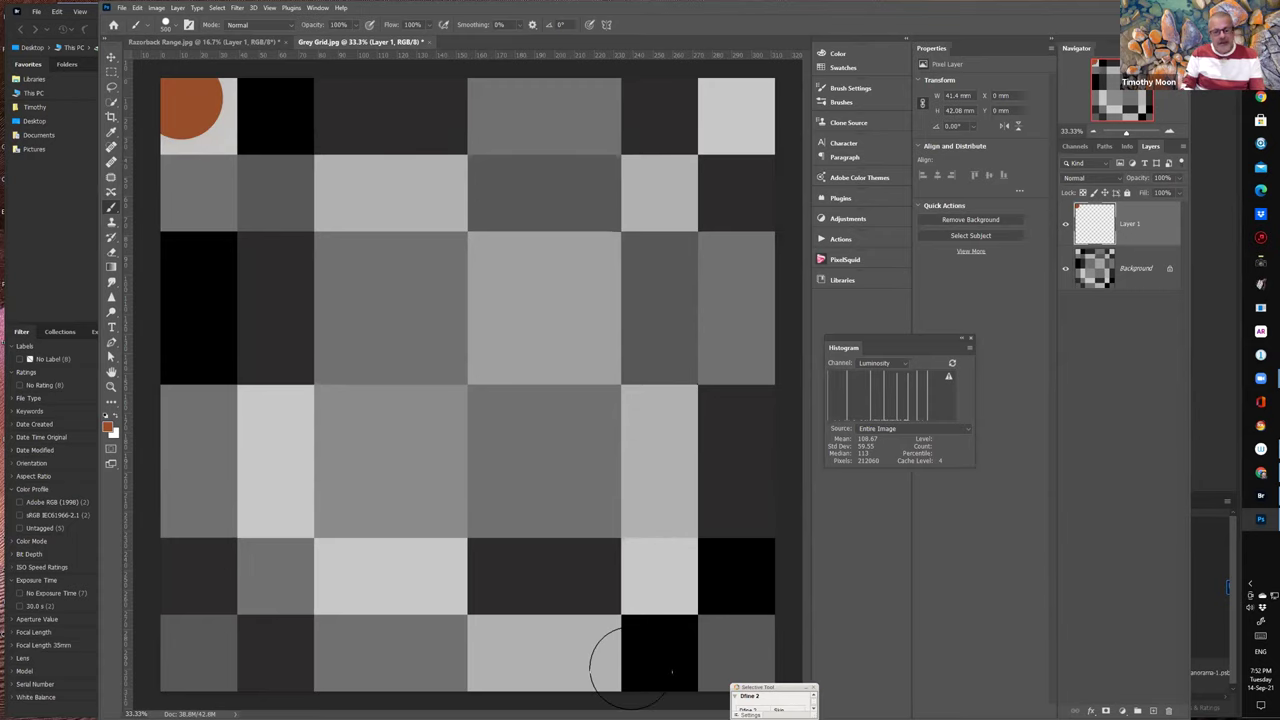
- Paint straight strokes to the bottom-right corner and downward, then a large blob on the left
shift+click(757, 686)
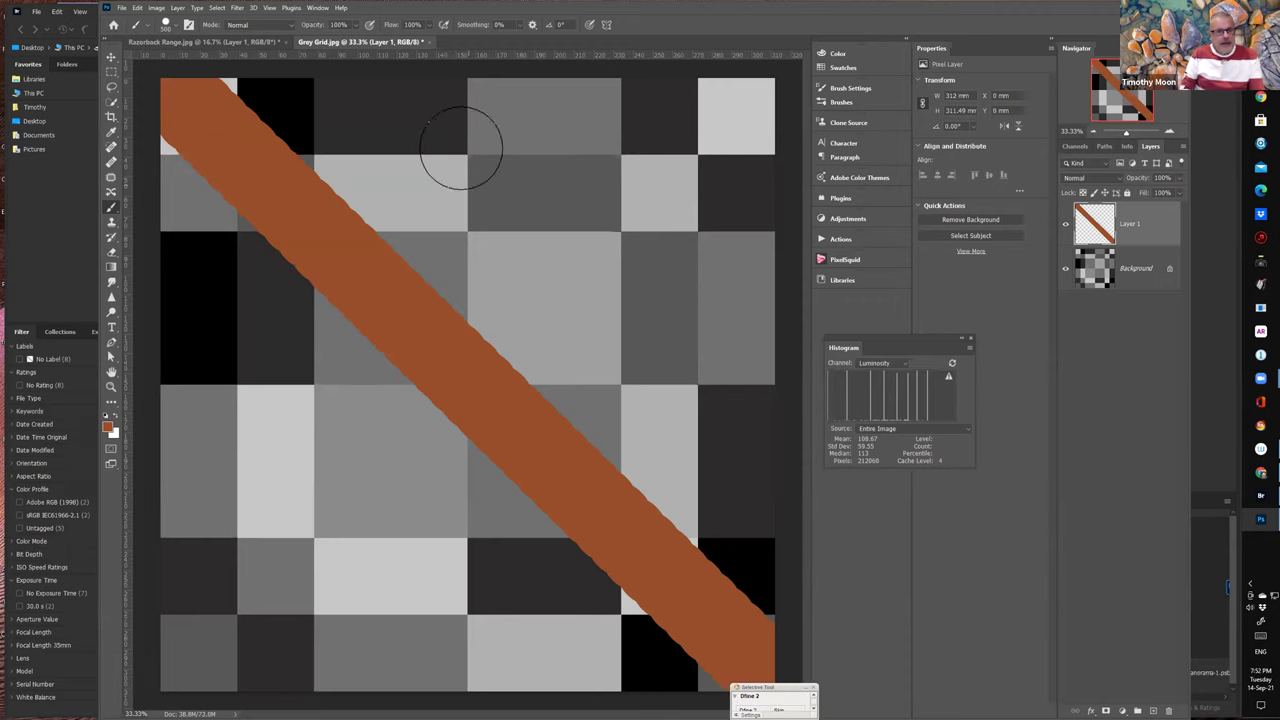
click(457, 98)
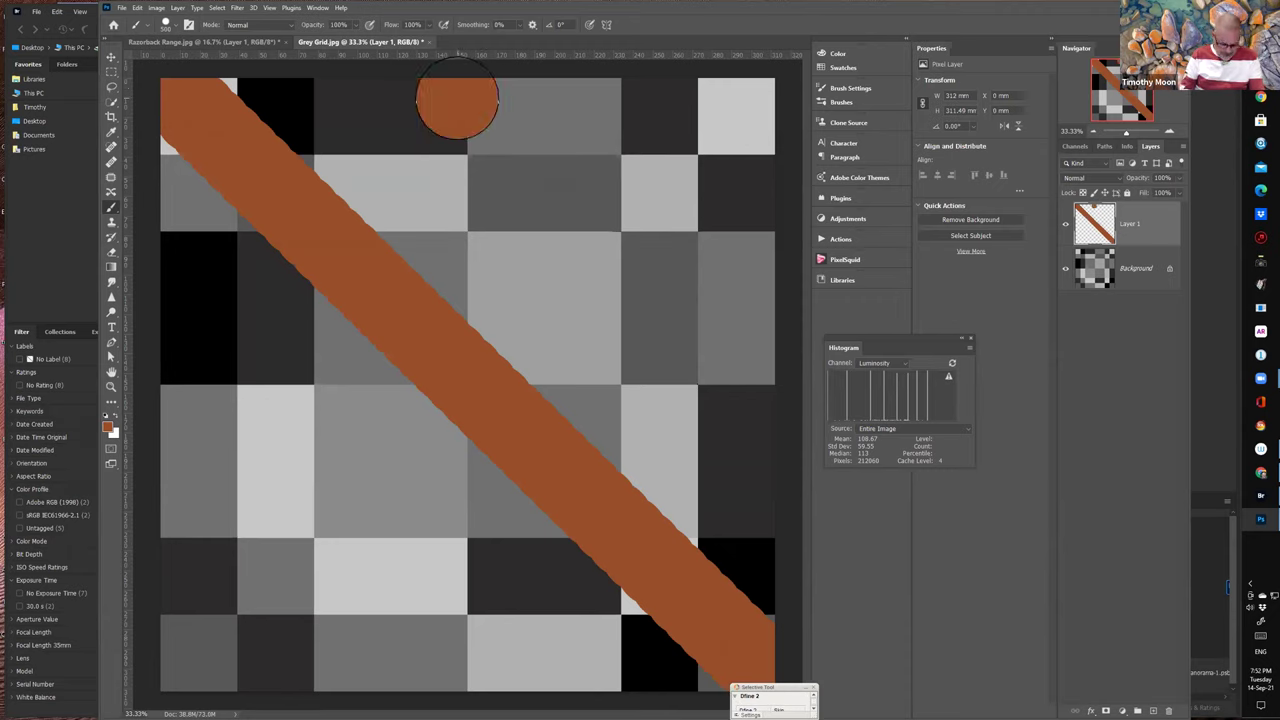
shift+click(452, 361)
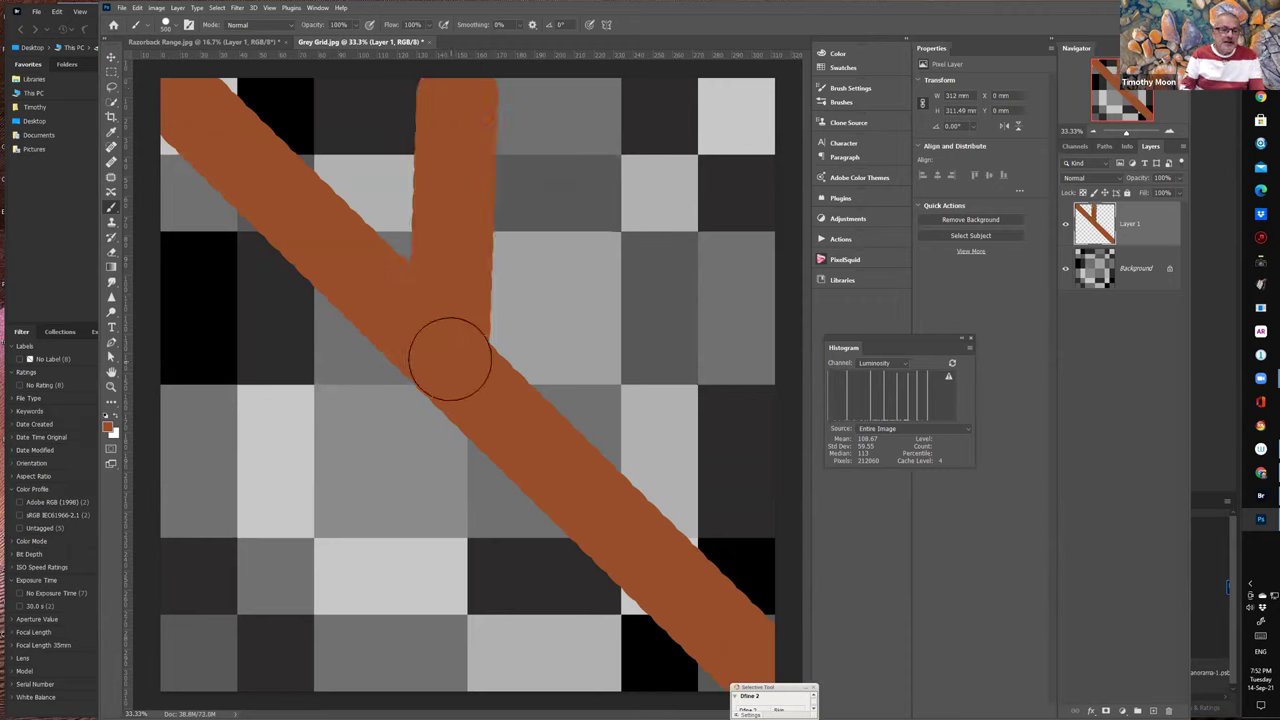
key(bracketright)
key(bracketright)
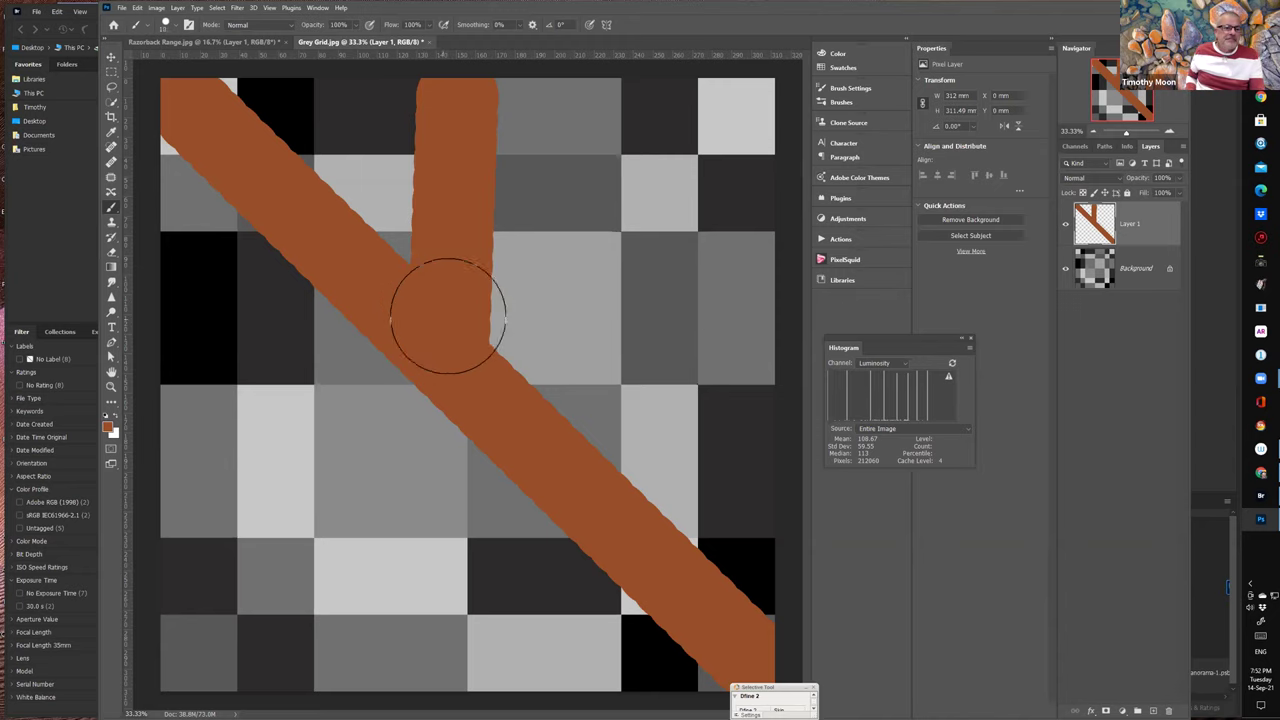
mouse_move(485, 287)
mouse_down()
mouse_move(396, 257)
mouse_move(295, 470)
mouse_move(214, 480)
mouse_up()
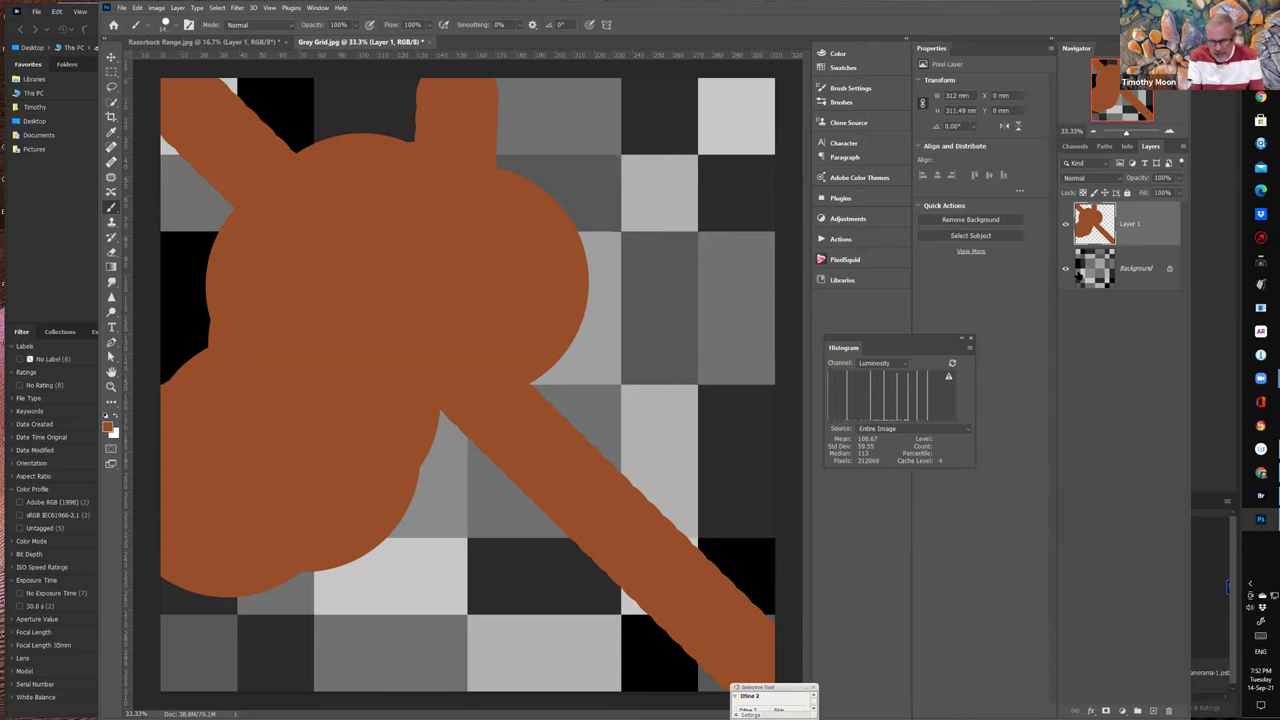
click(1064, 225)
click(1064, 225)
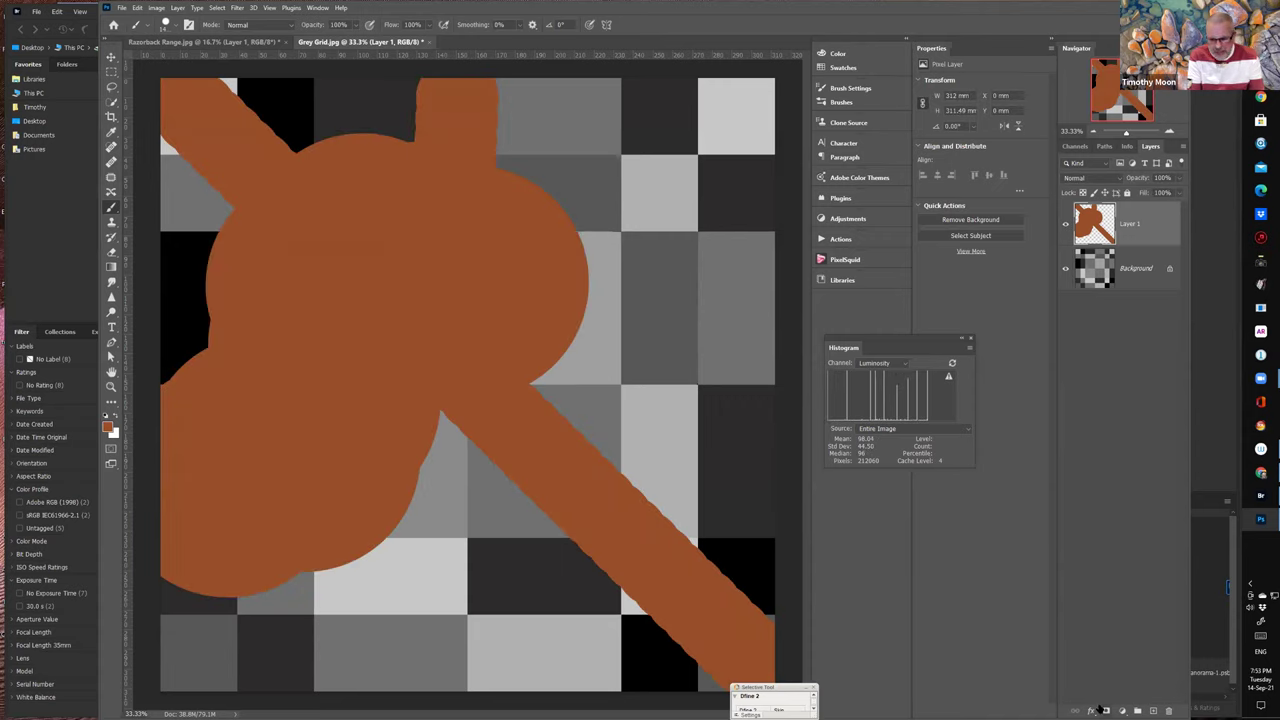
- Add a layer mask to Layer 1 and invert it to black, hiding the orange paint
click(1105, 710)
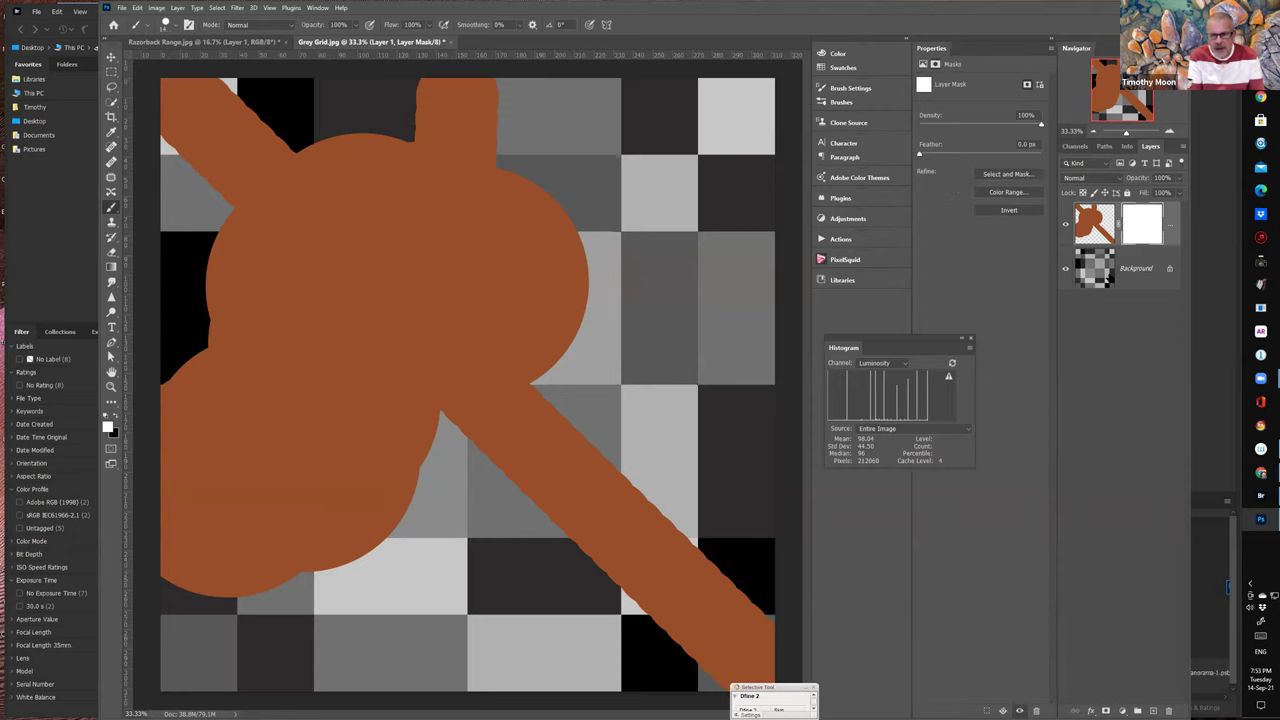
click(1065, 225)
click(1065, 225)
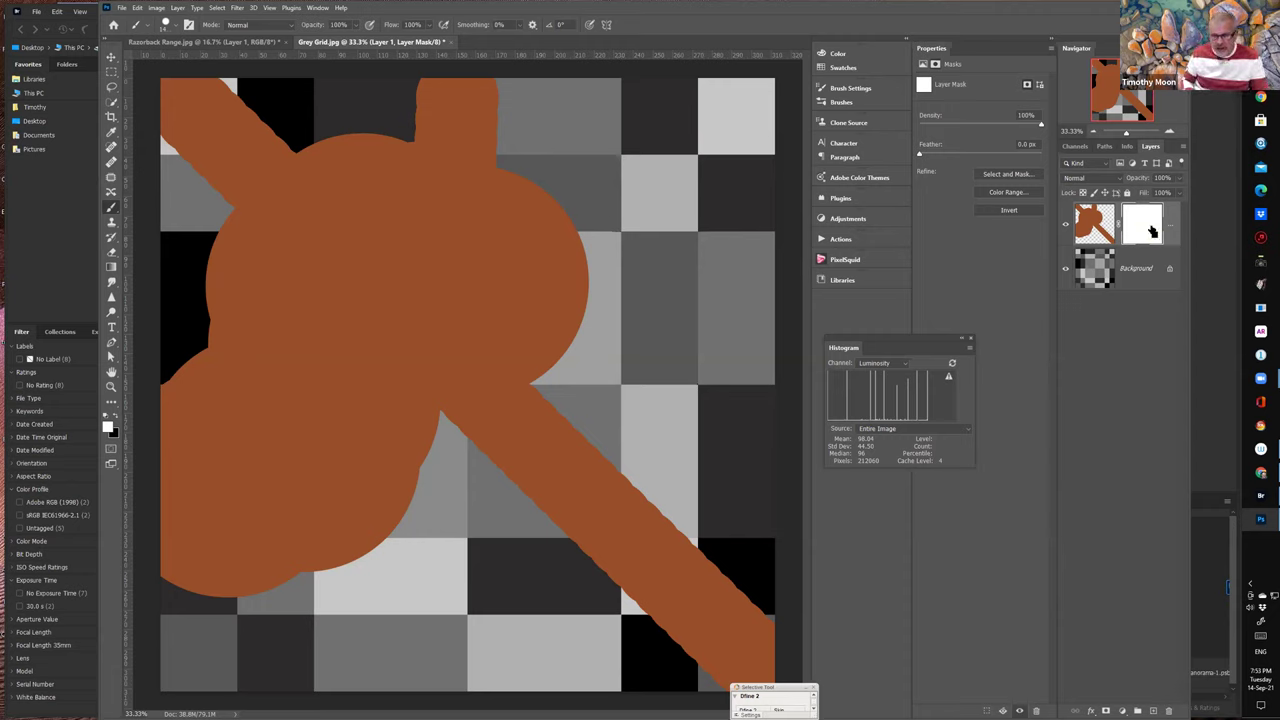
key(ctrl+i)
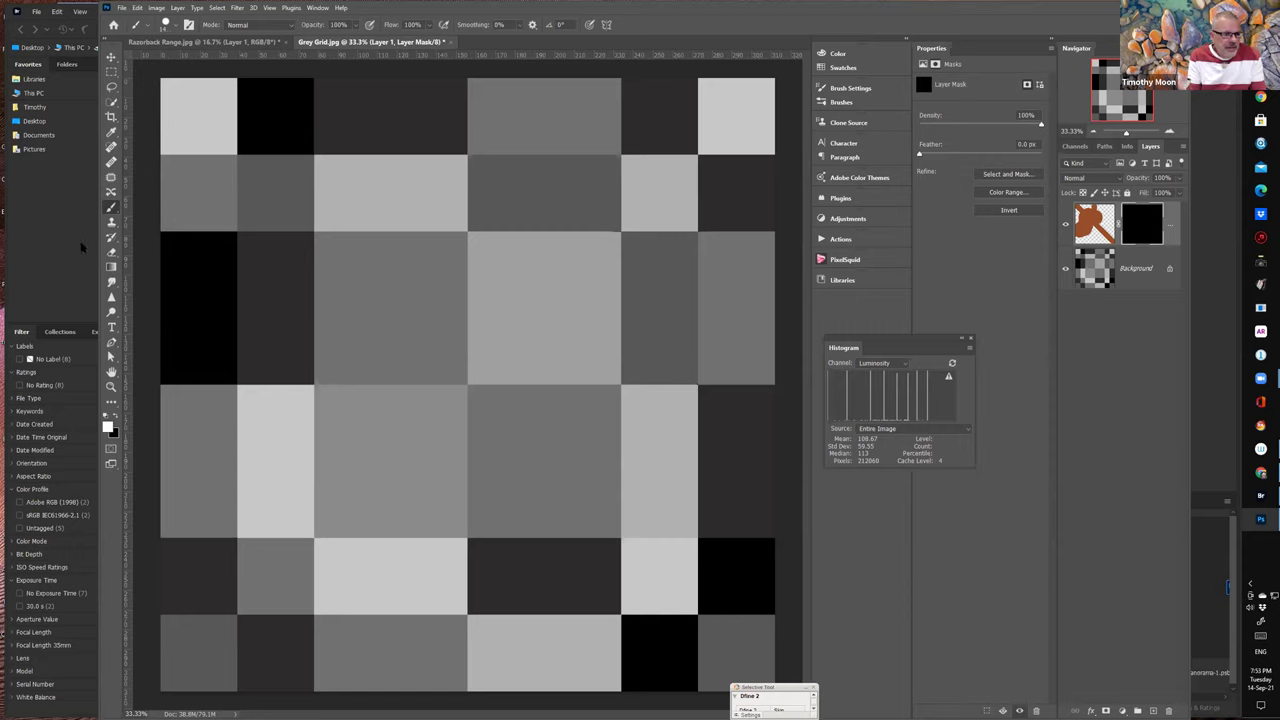
- Set the colours to white over black and paint one large white dab on the mask
click(108, 428)
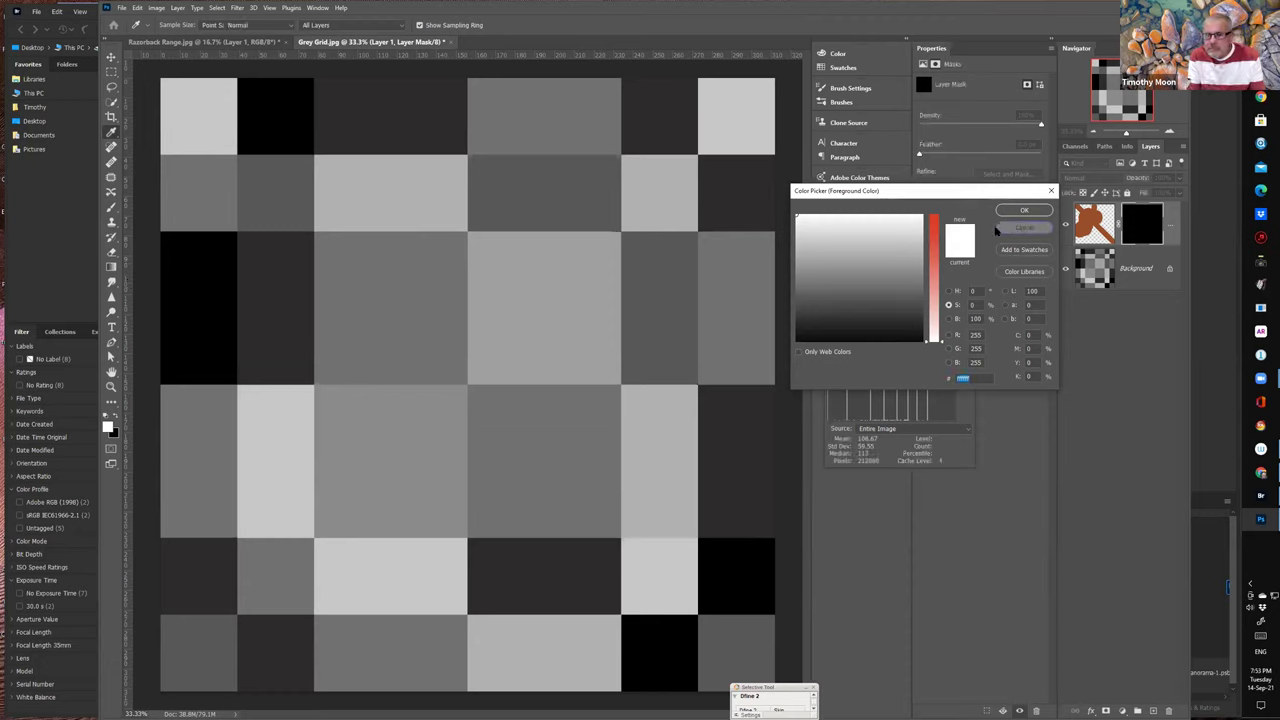
click(1024, 228)
click(107, 418)
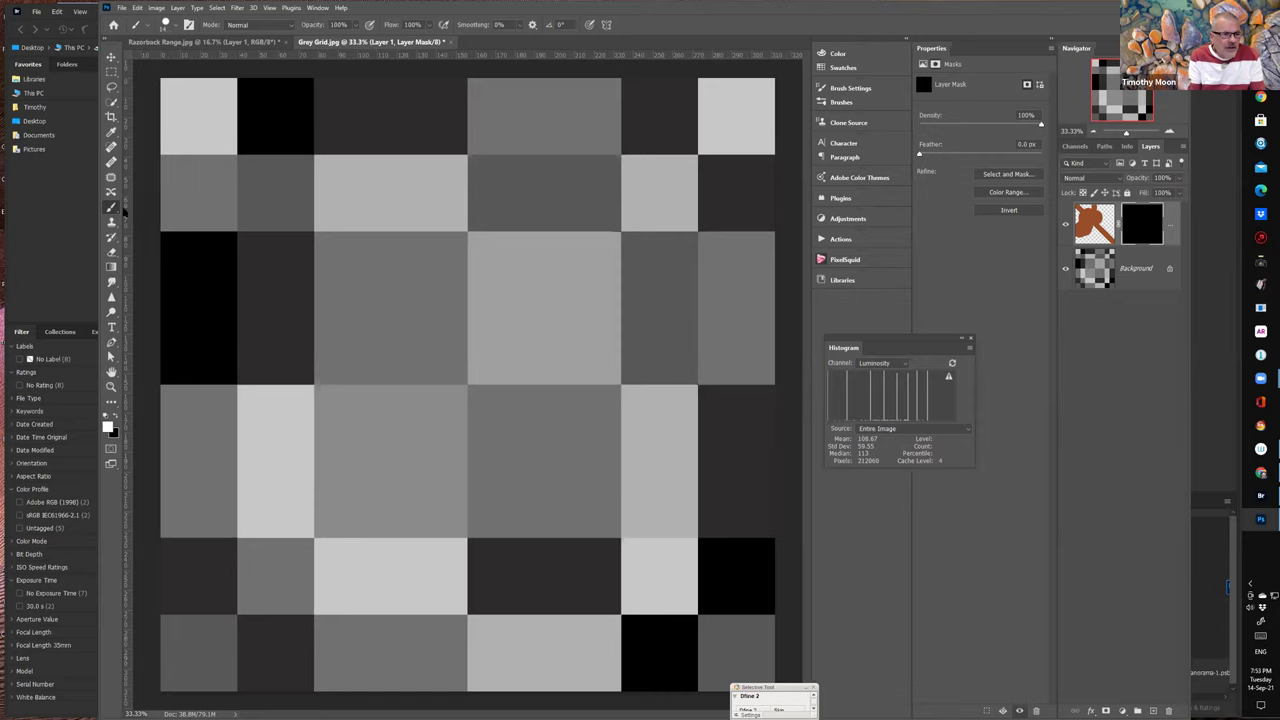
click(321, 283)
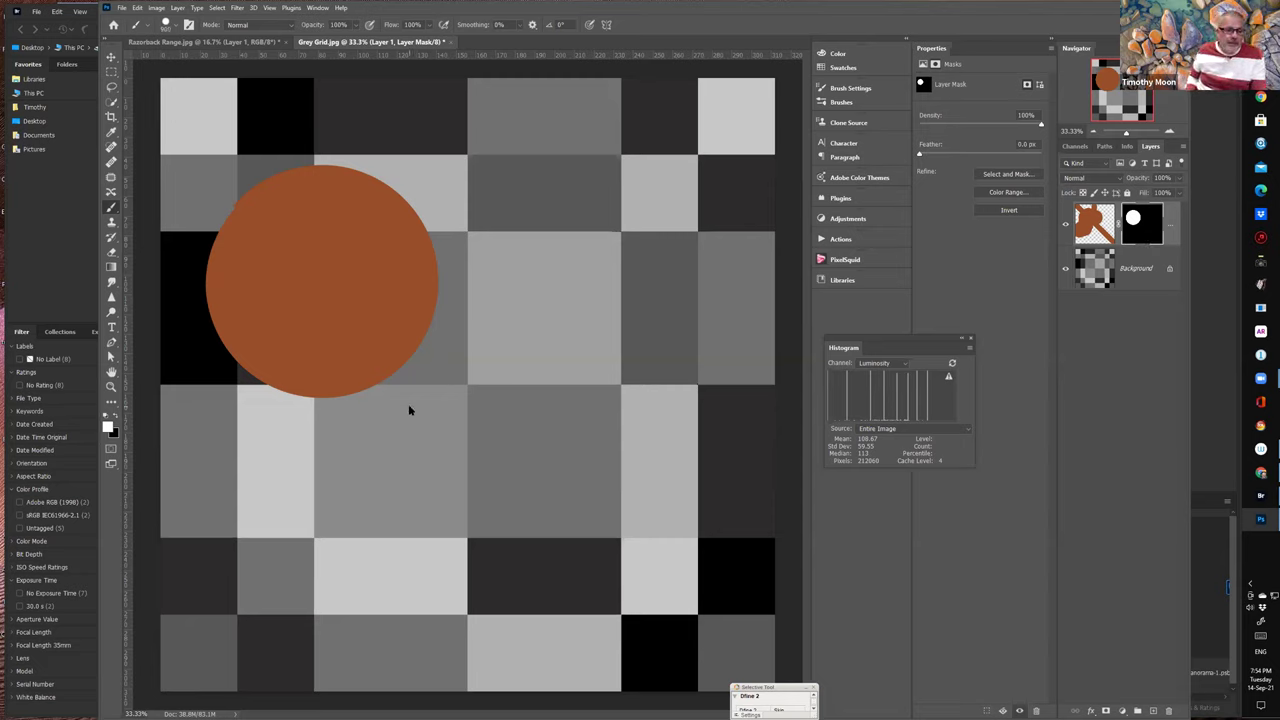
- Paint white on the mask to reveal orange below-right, right of and above the circle
drag(409, 409, 451, 380)
click(480, 266)
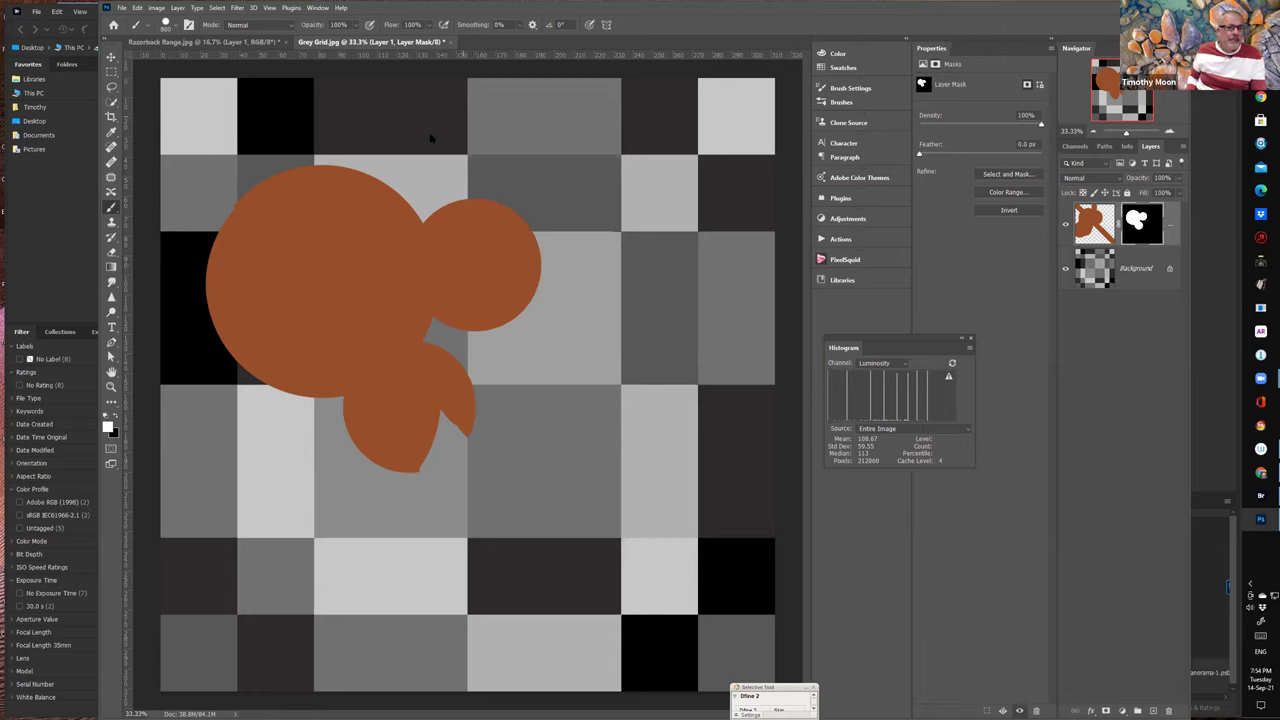
click(367, 138)
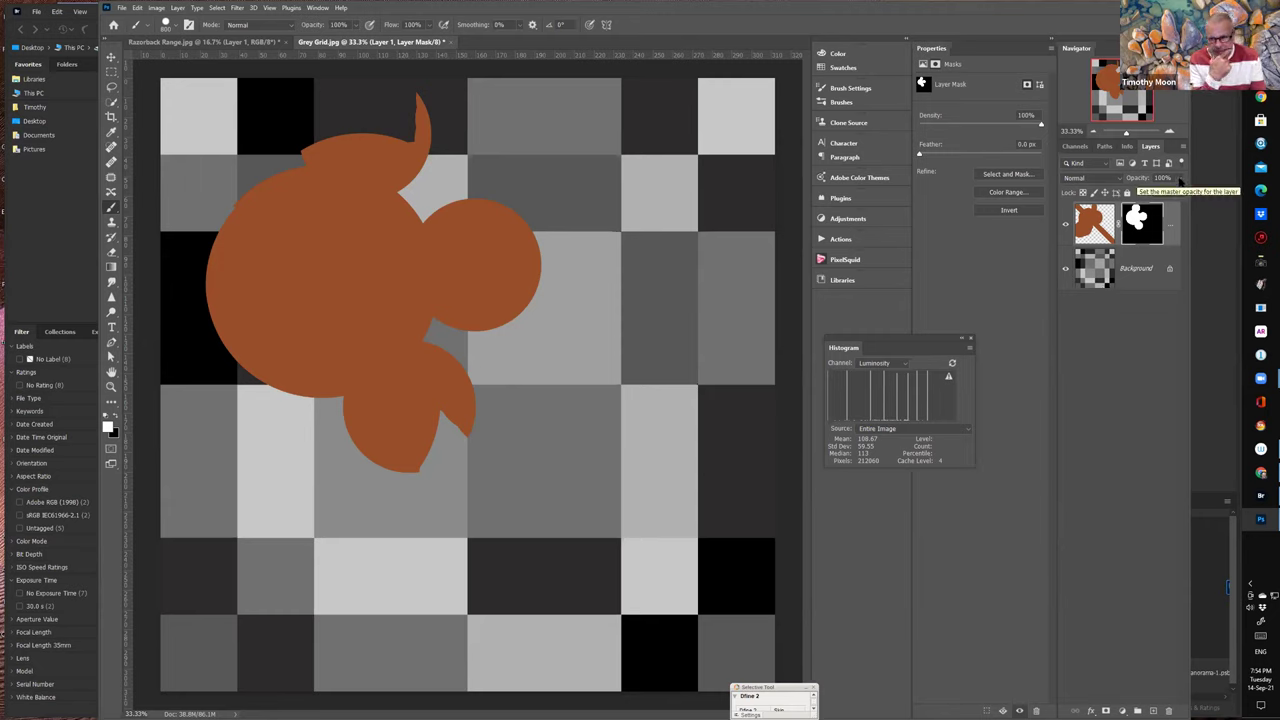
click(1180, 178)
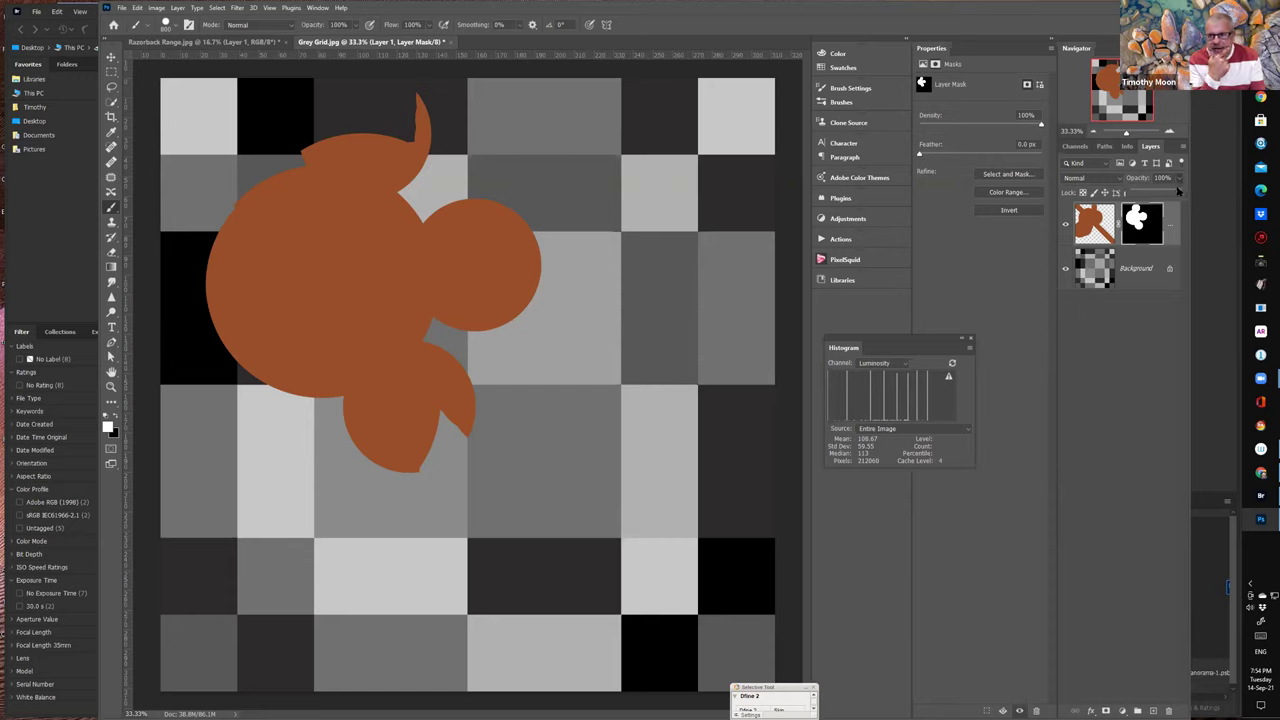
mouse_move(1179, 193)
mouse_down()
mouse_move(1141, 193)
mouse_move(1160, 193)
mouse_up()
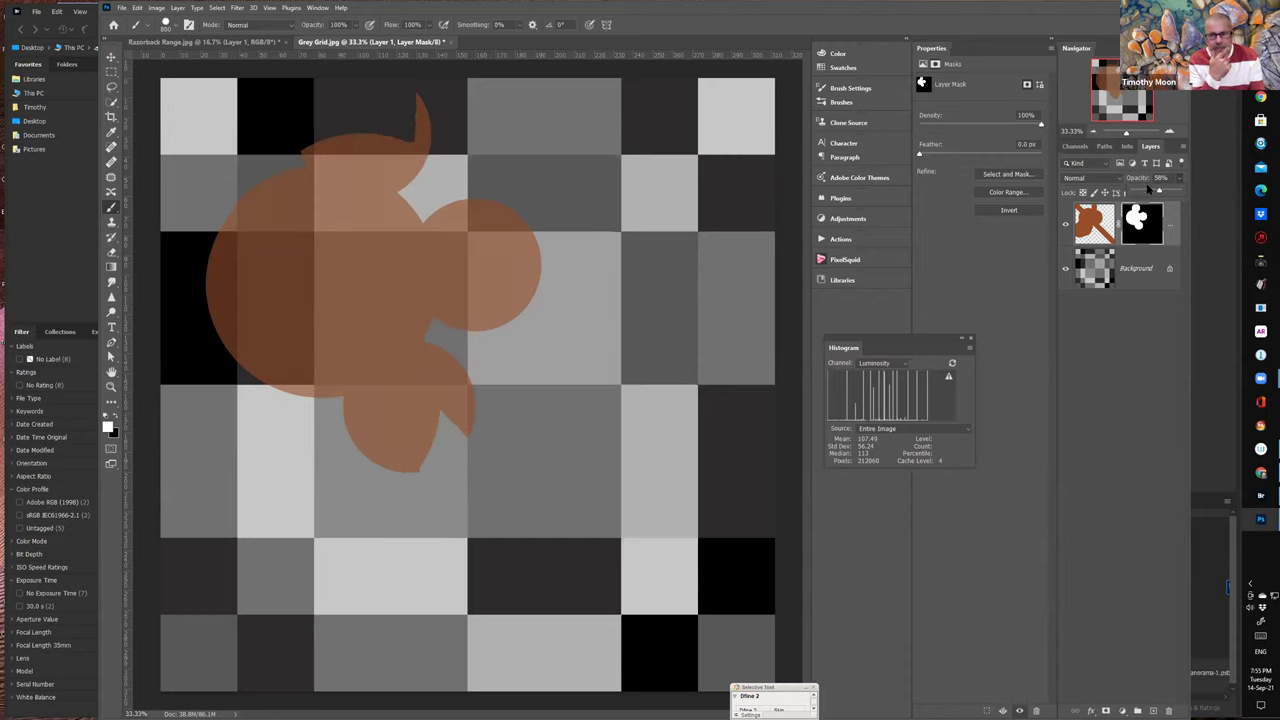
drag(1165, 194, 1187, 196)
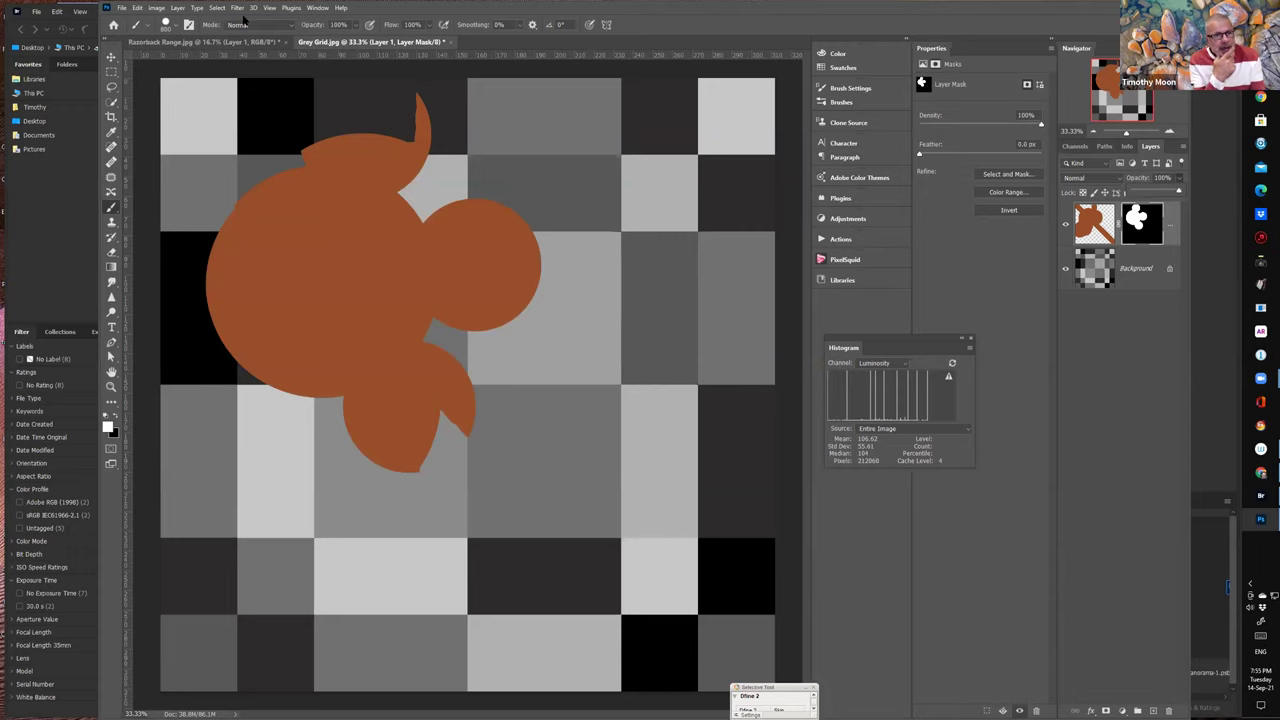
- Lower the brush hardness and paint soft reveals along the shape's right side and lower-left edge
click(176, 26)
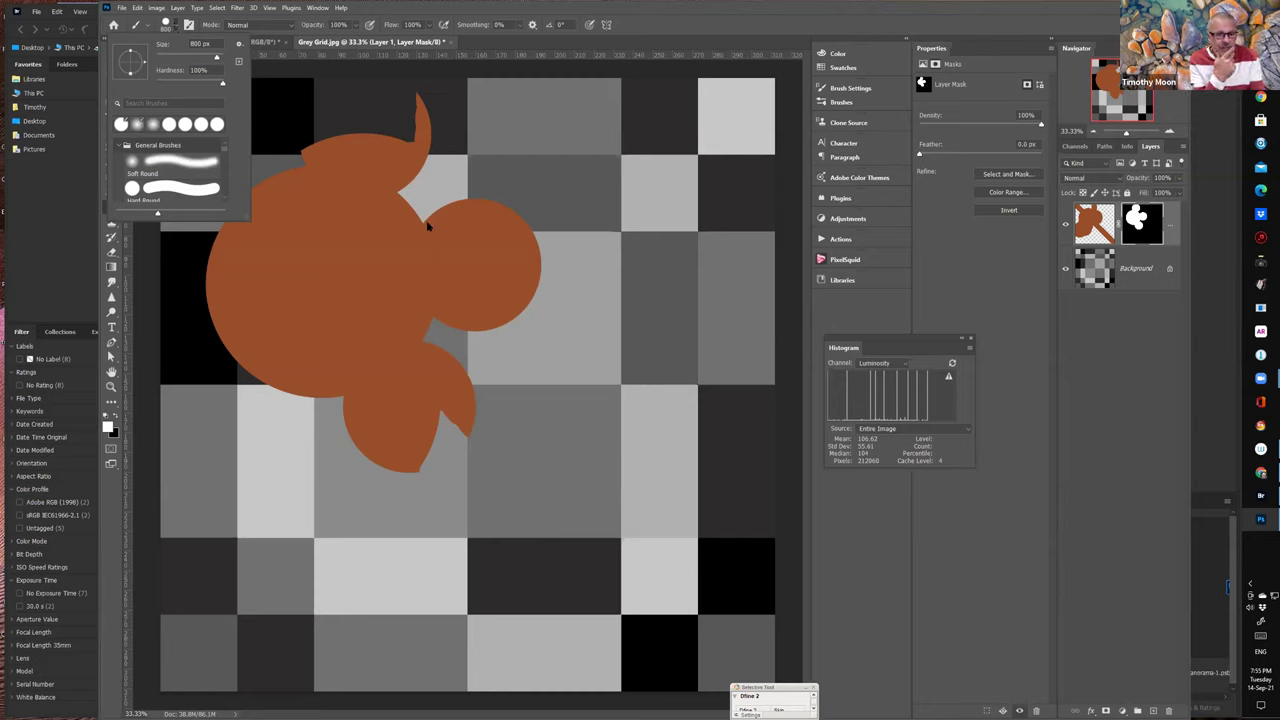
drag(222, 83, 146, 82)
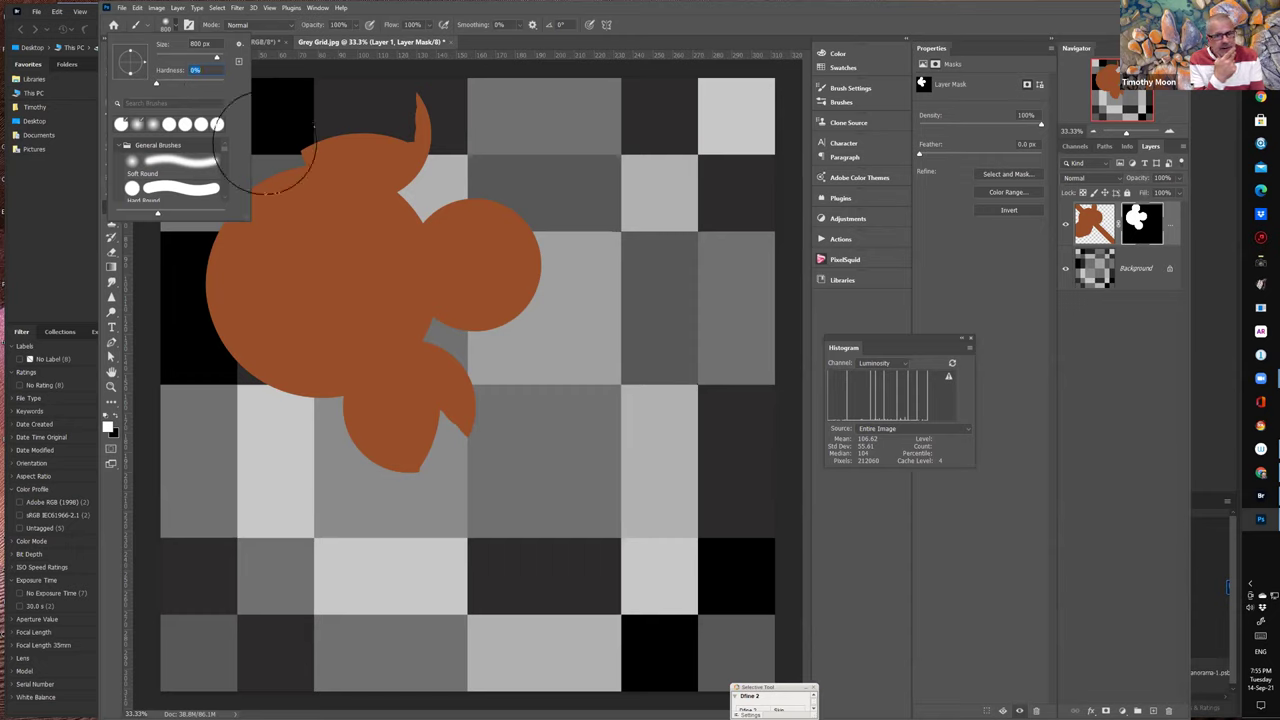
click(538, 224)
click(538, 224)
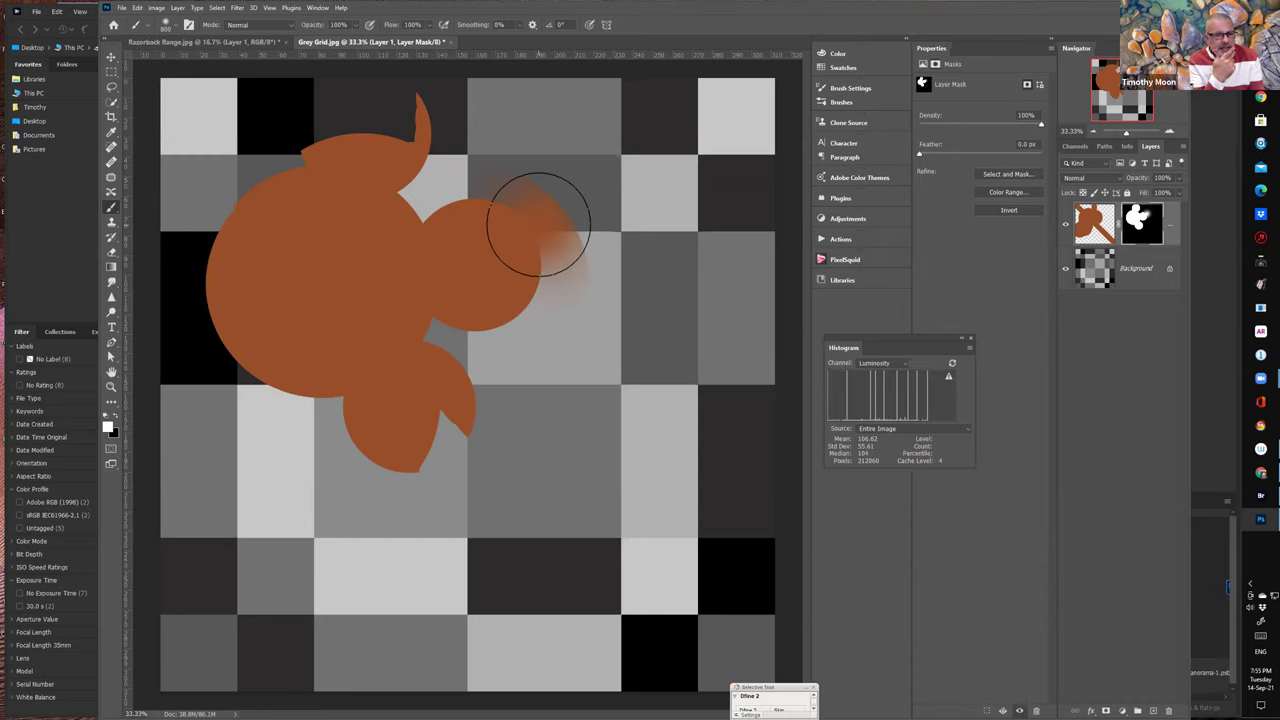
click(529, 300)
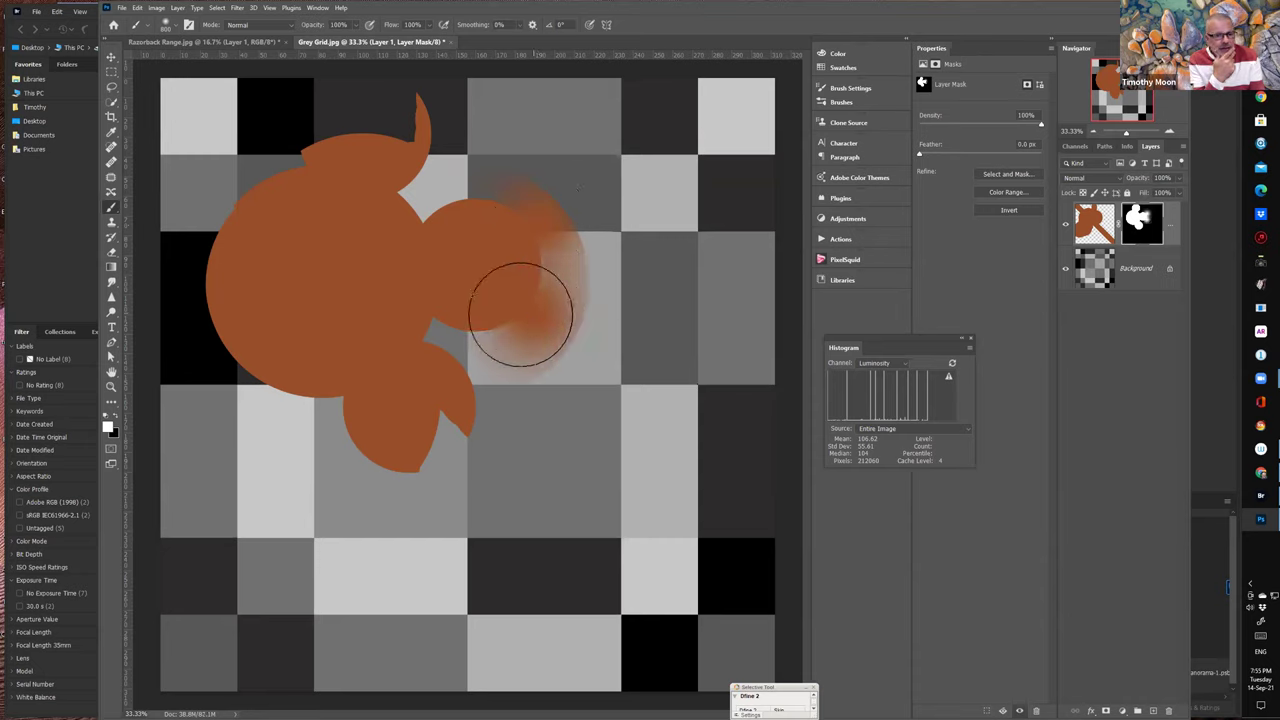
click(367, 465)
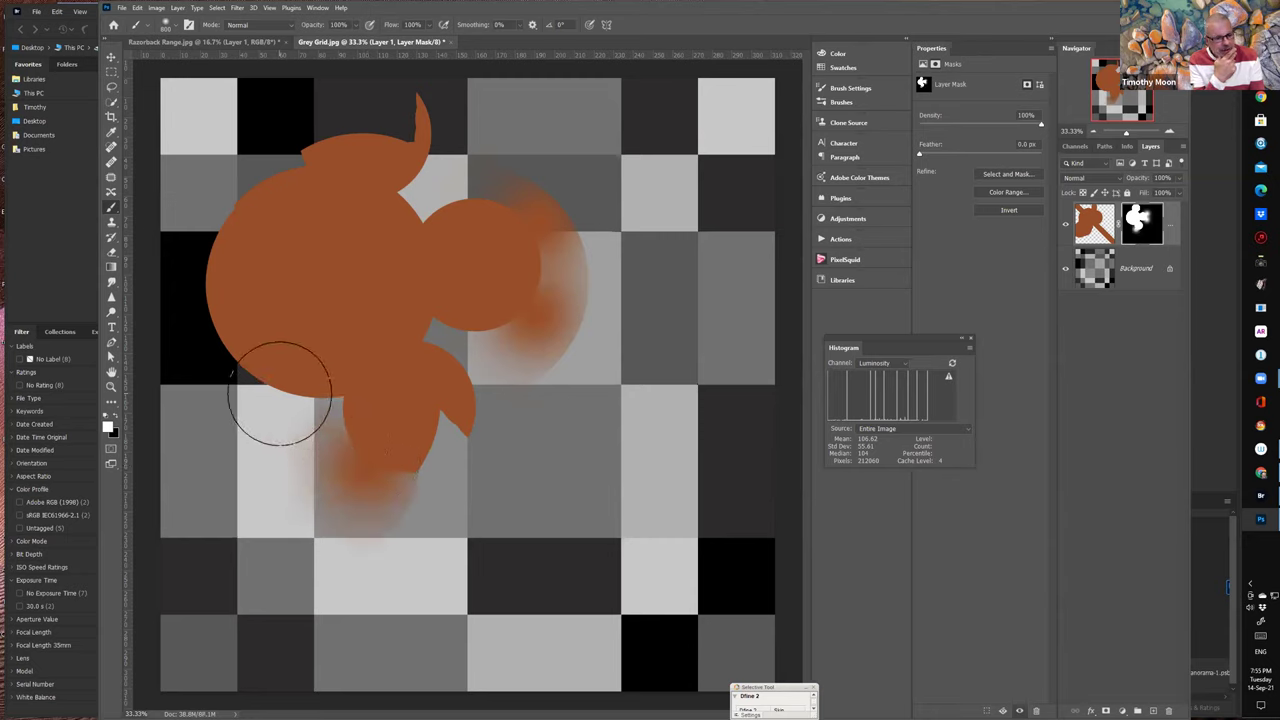
click(245, 368)
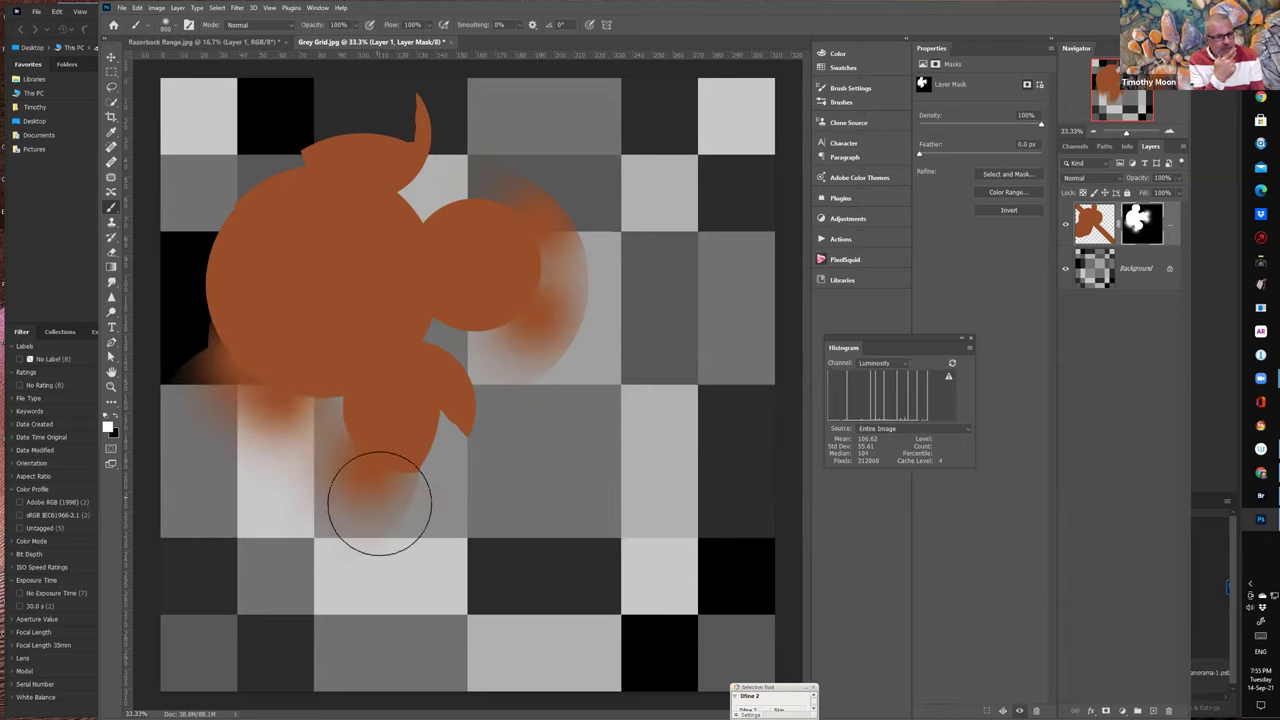
drag(260, 380, 332, 378)
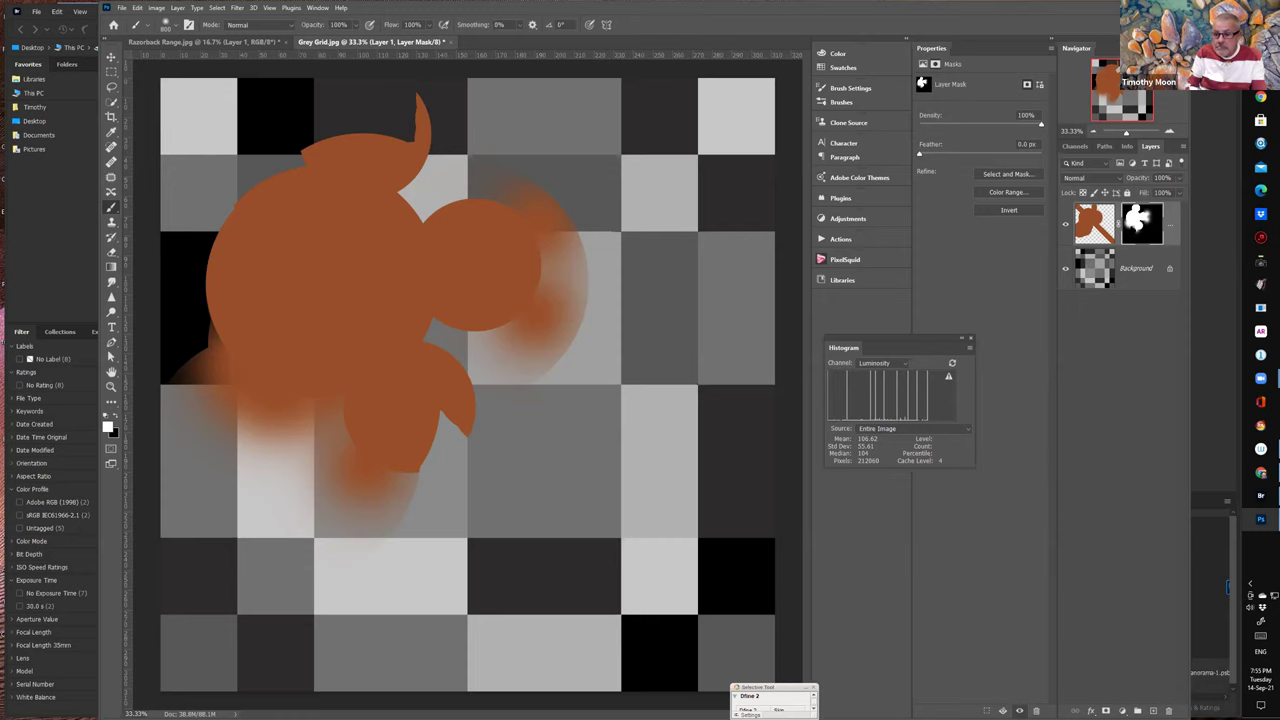
- Load Layer 1's mask as a selection and view the mask in black and white
ctrl+click(1141, 222)
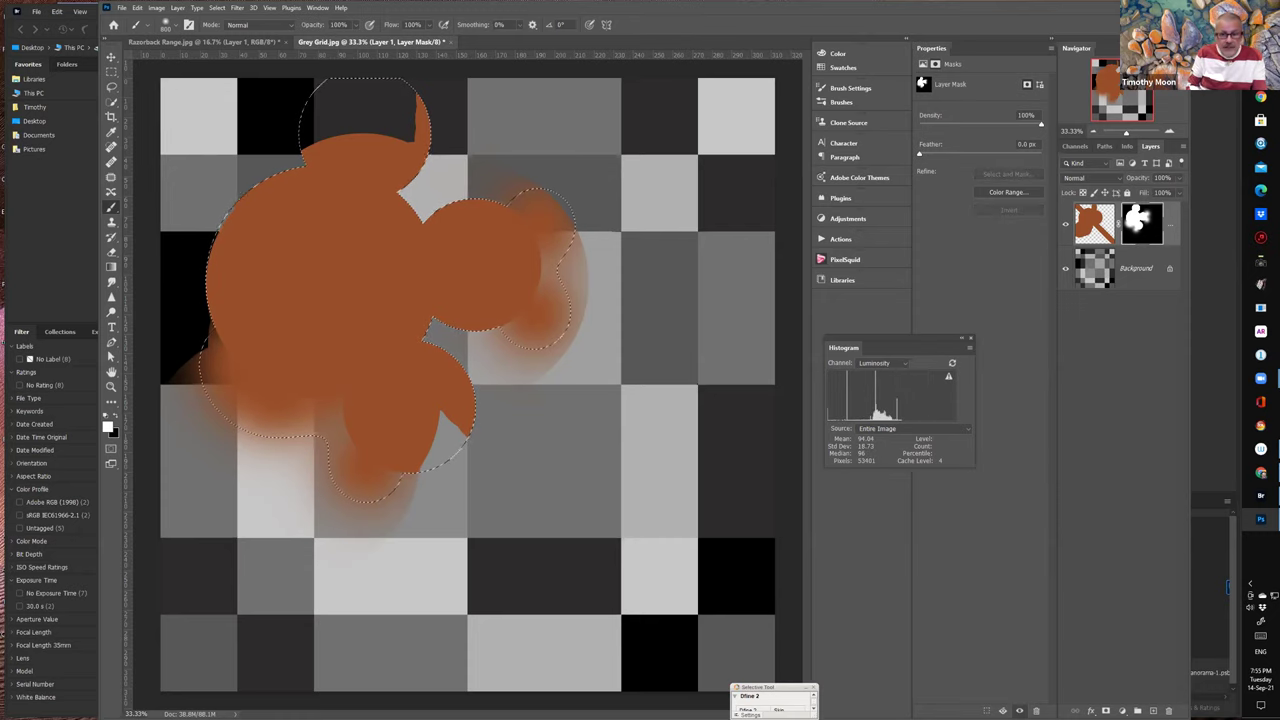
alt+click(1141, 222)
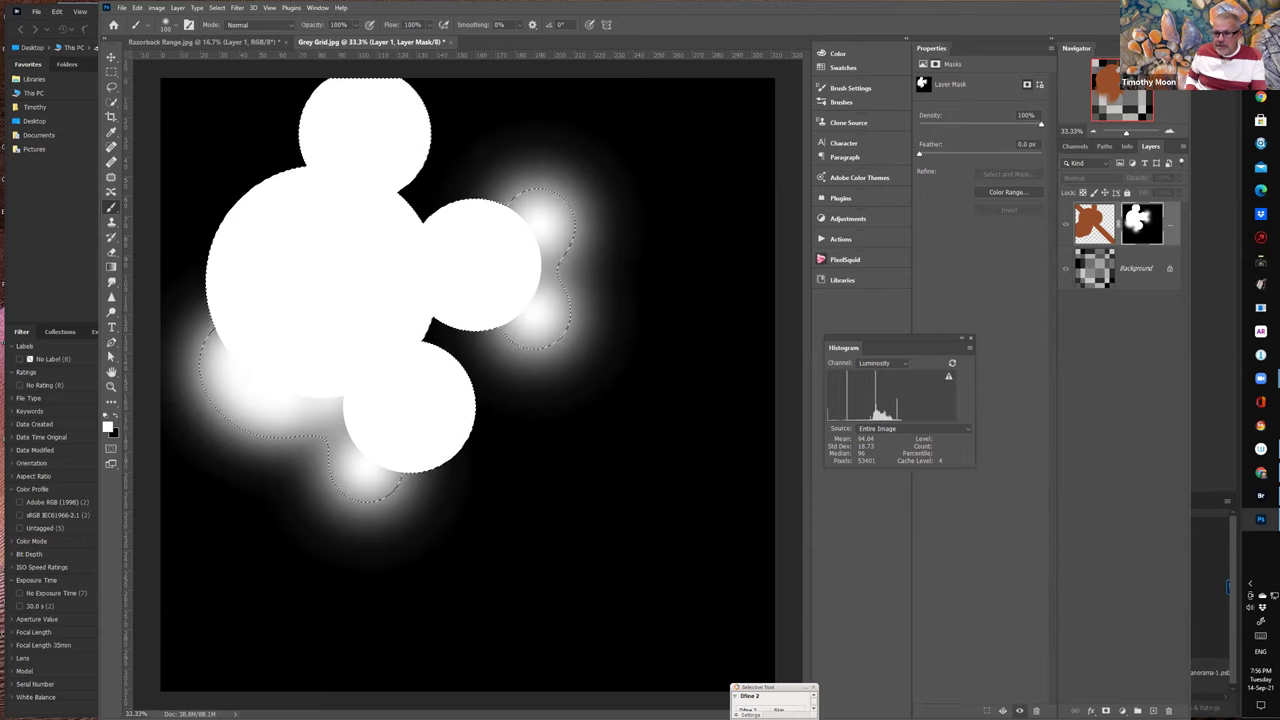
- Deselect, paint small orange dots and strokes in the top-left squares, then delete Layer 1
click(1097, 238)
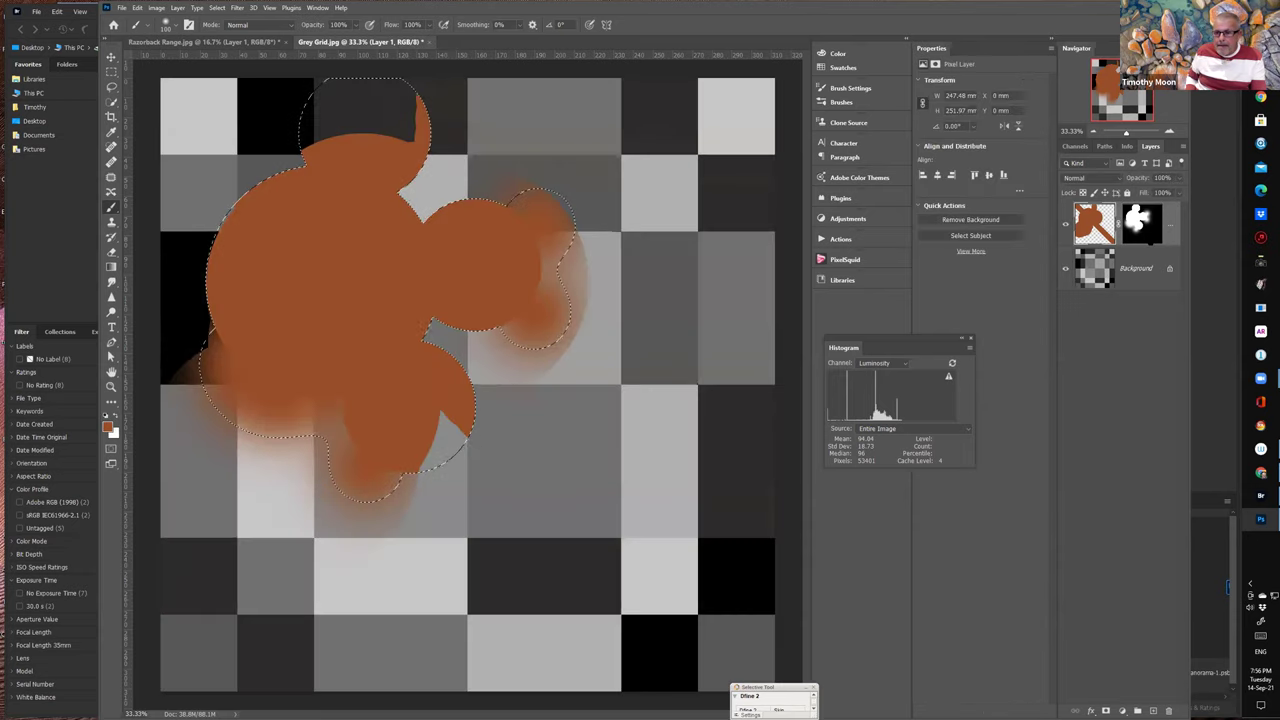
key(ctrl+d)
key(ctrl+backslash)
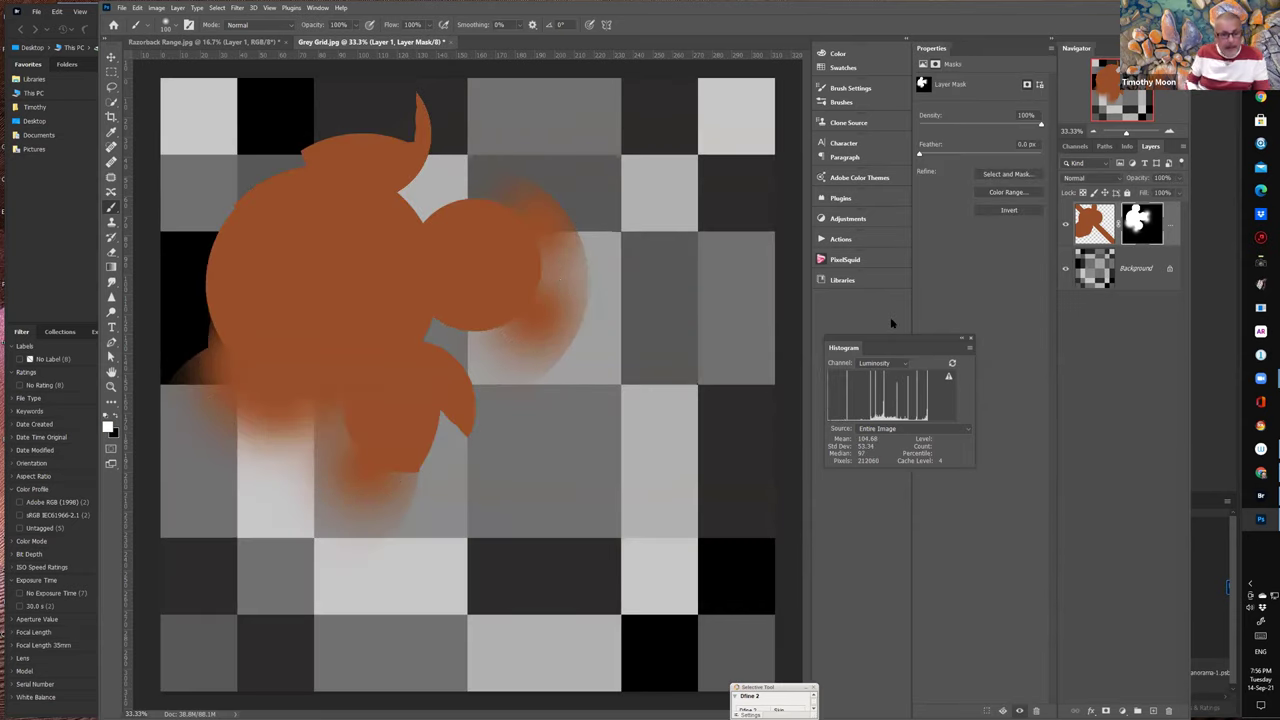
click(213, 138)
click(229, 148)
click(222, 130)
click(215, 113)
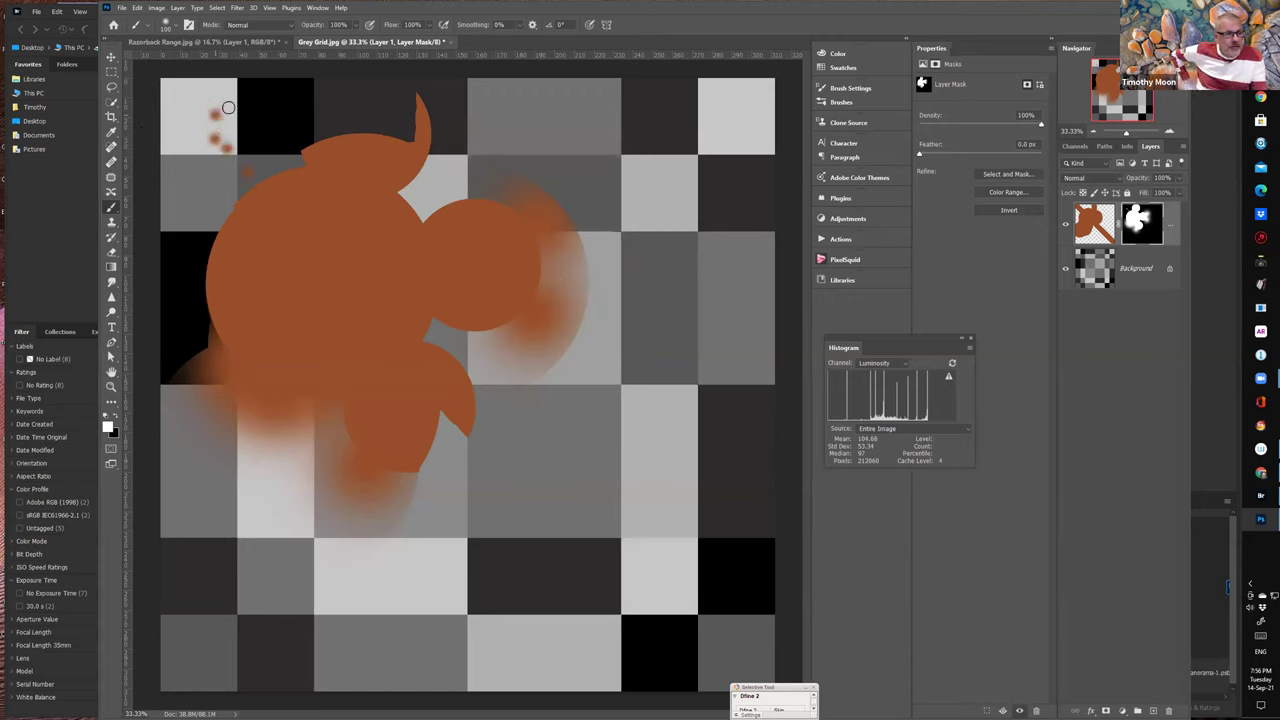
mouse_move(265, 123)
mouse_down()
mouse_move(201, 217)
mouse_move(214, 229)
mouse_move(207, 195)
mouse_move(281, 165)
mouse_up()
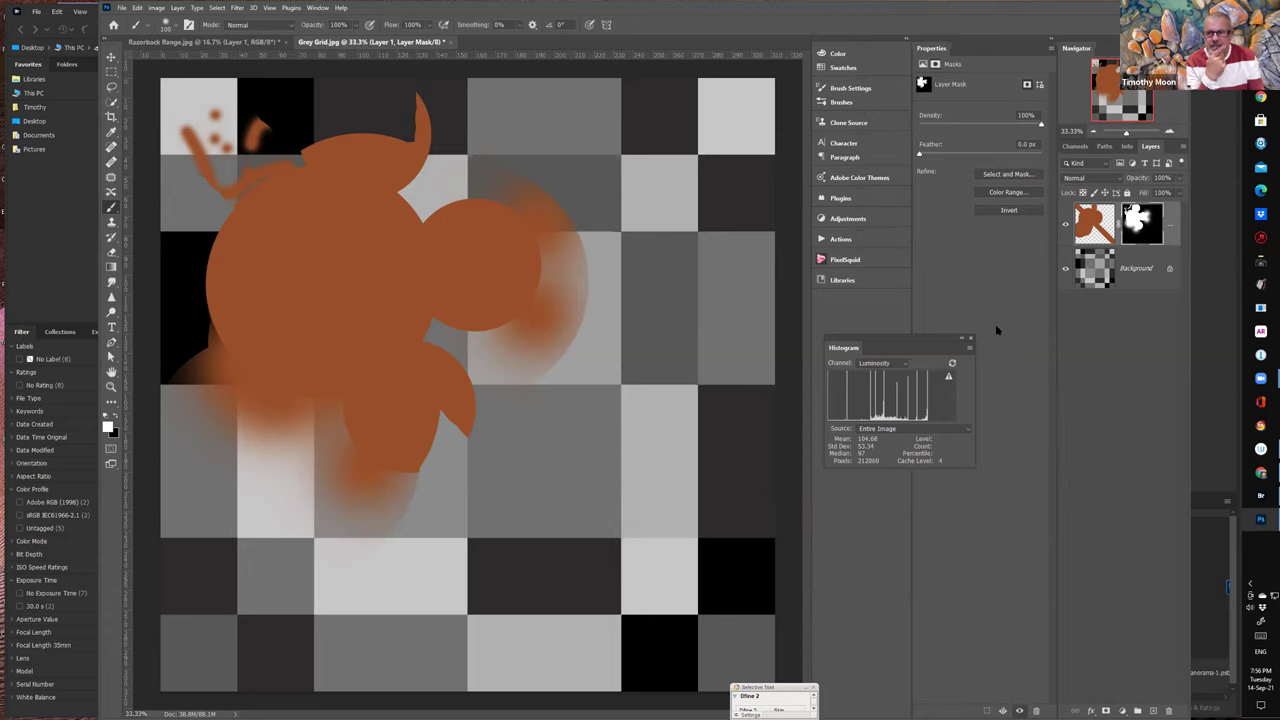
mouse_move(1171, 240)
mouse_down()
mouse_move(1186, 642)
mouse_move(1168, 709)
mouse_up()
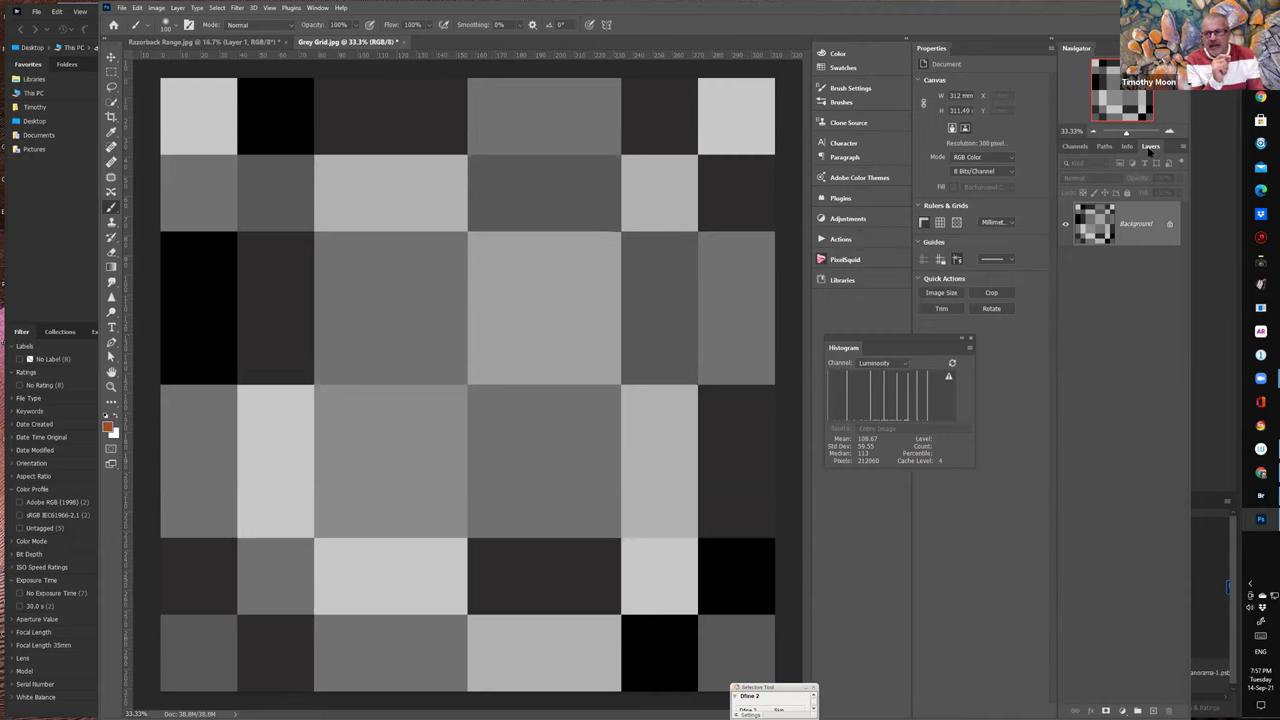
- Switch to the Channels panel showing the RGB, Red, Green and Blue channels
click(1073, 146)
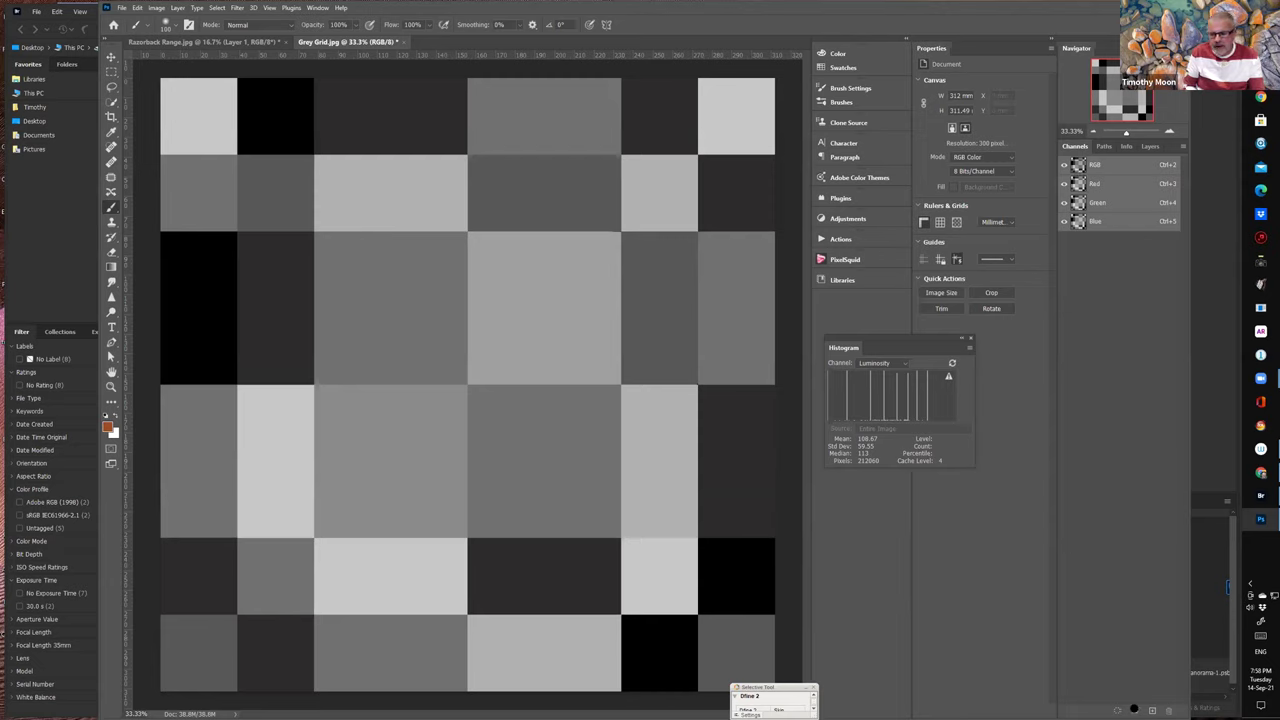
- Load the RGB luminosity as a selection and save it as channel Alpha 1
ctrl+click(1078, 167)
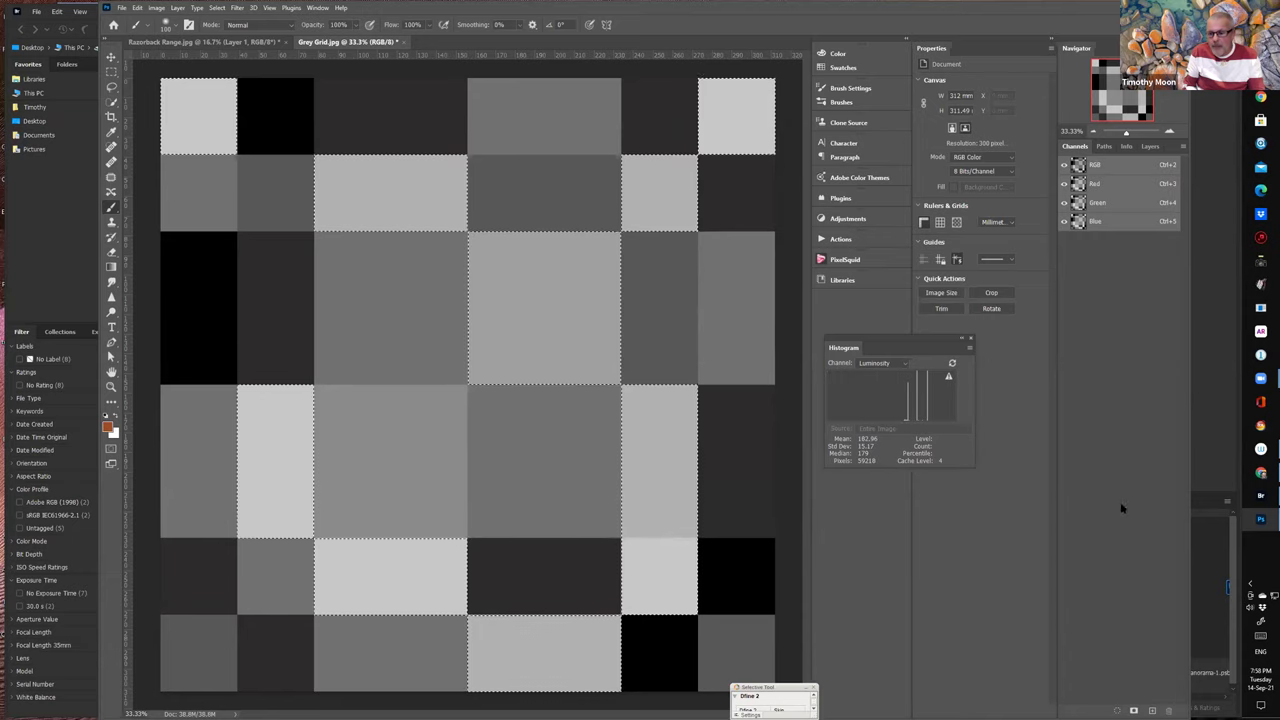
click(1133, 710)
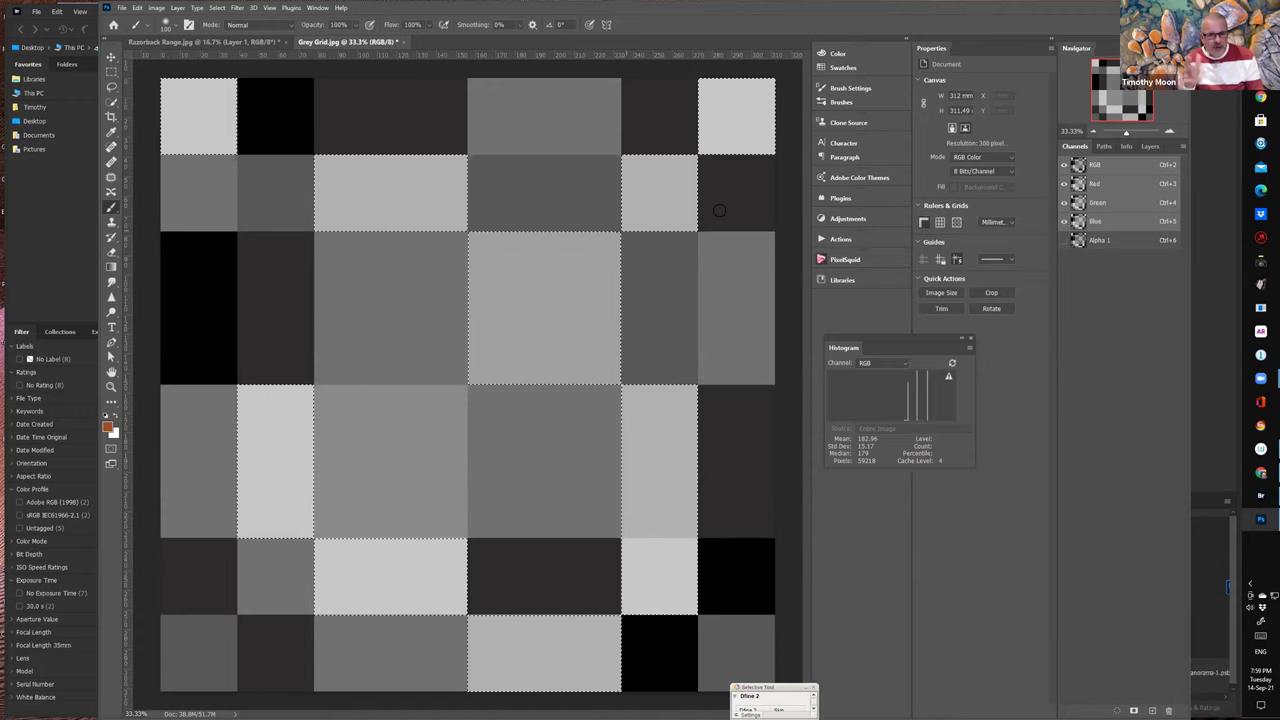
- Show Alpha 1 and hide RGB so only the greyscale luminosity mask displays
click(1064, 240)
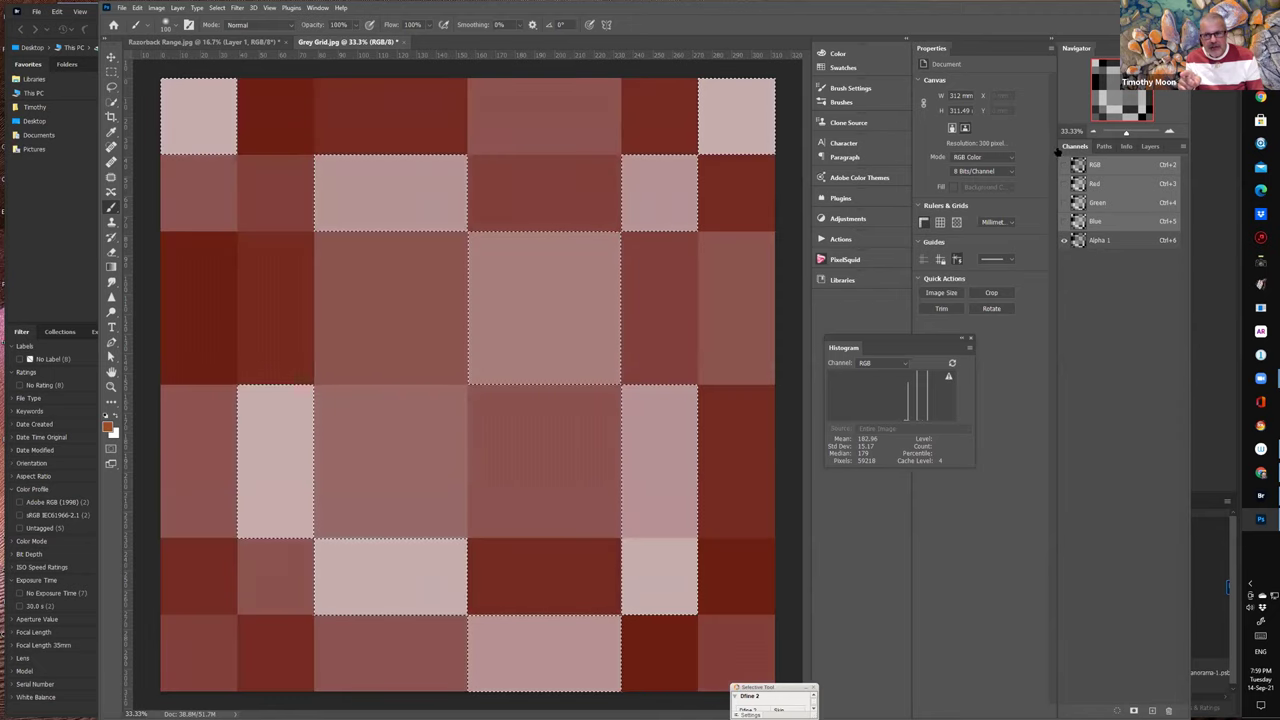
click(1064, 164)
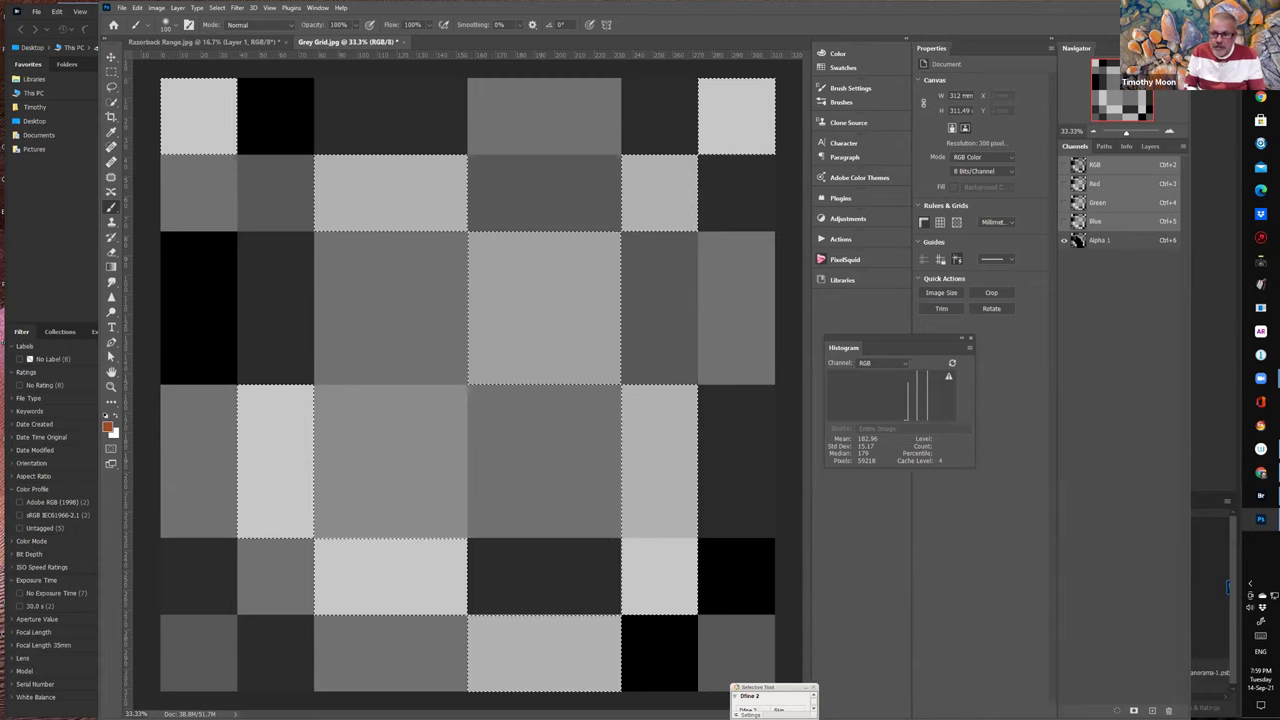
- Widen the selection to more grey squares, save it as Alpha 2, and view Alpha 2
ctrl+click(1080, 243)
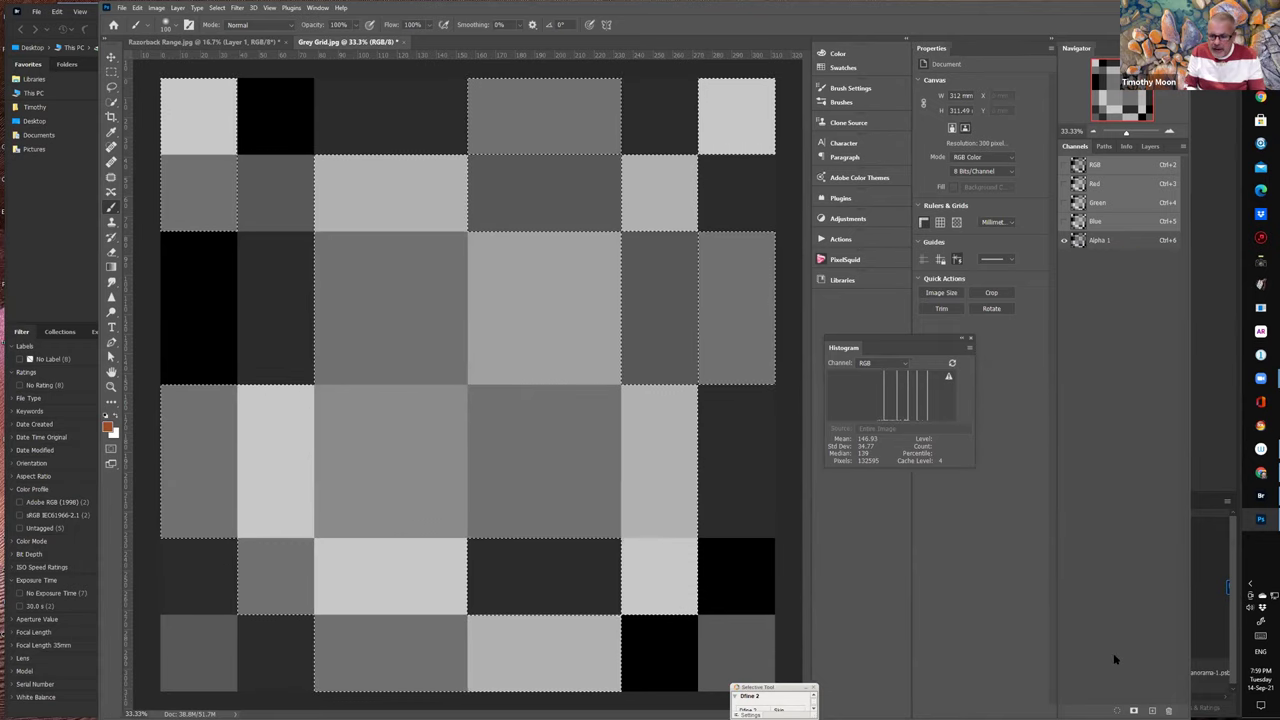
click(1133, 710)
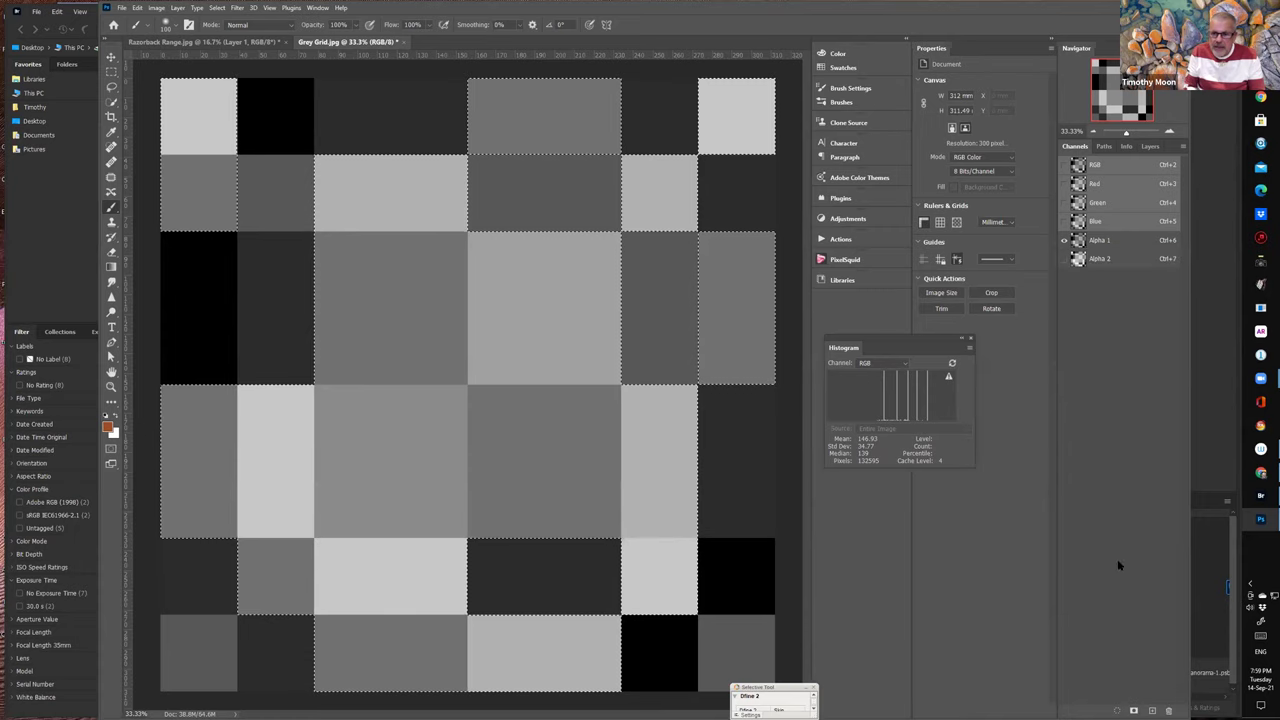
click(1065, 259)
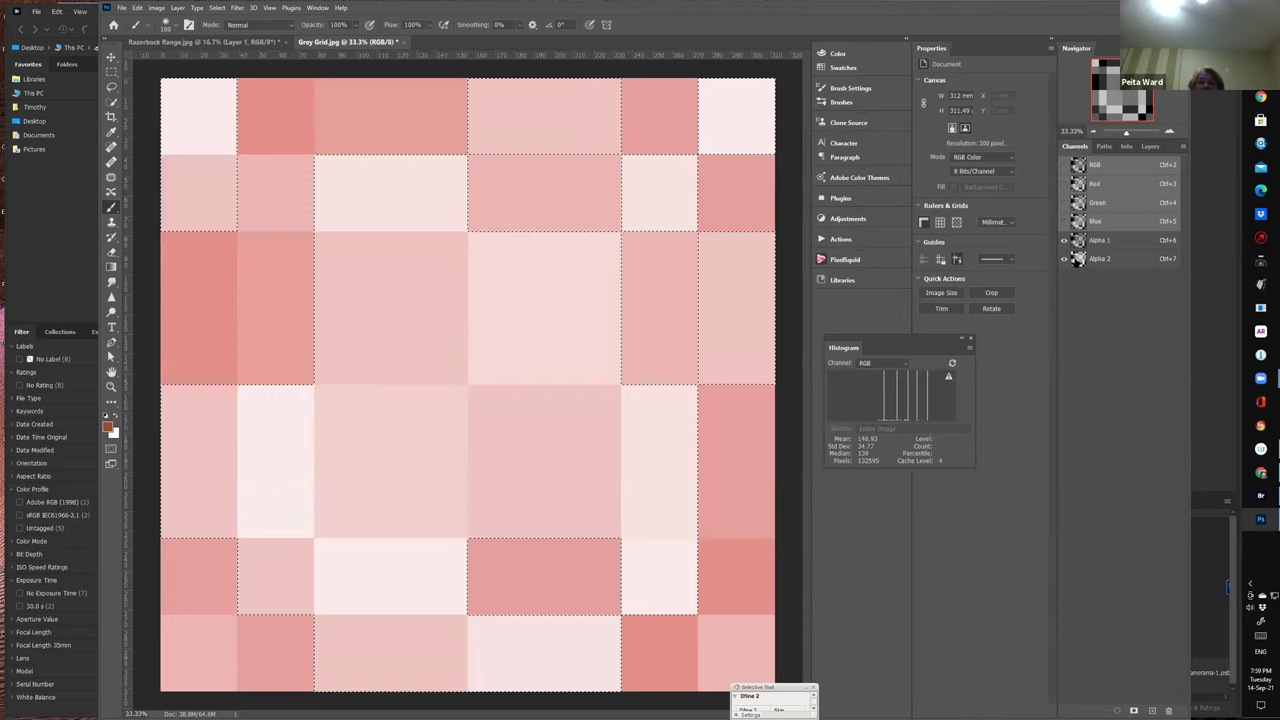
click(1068, 262)
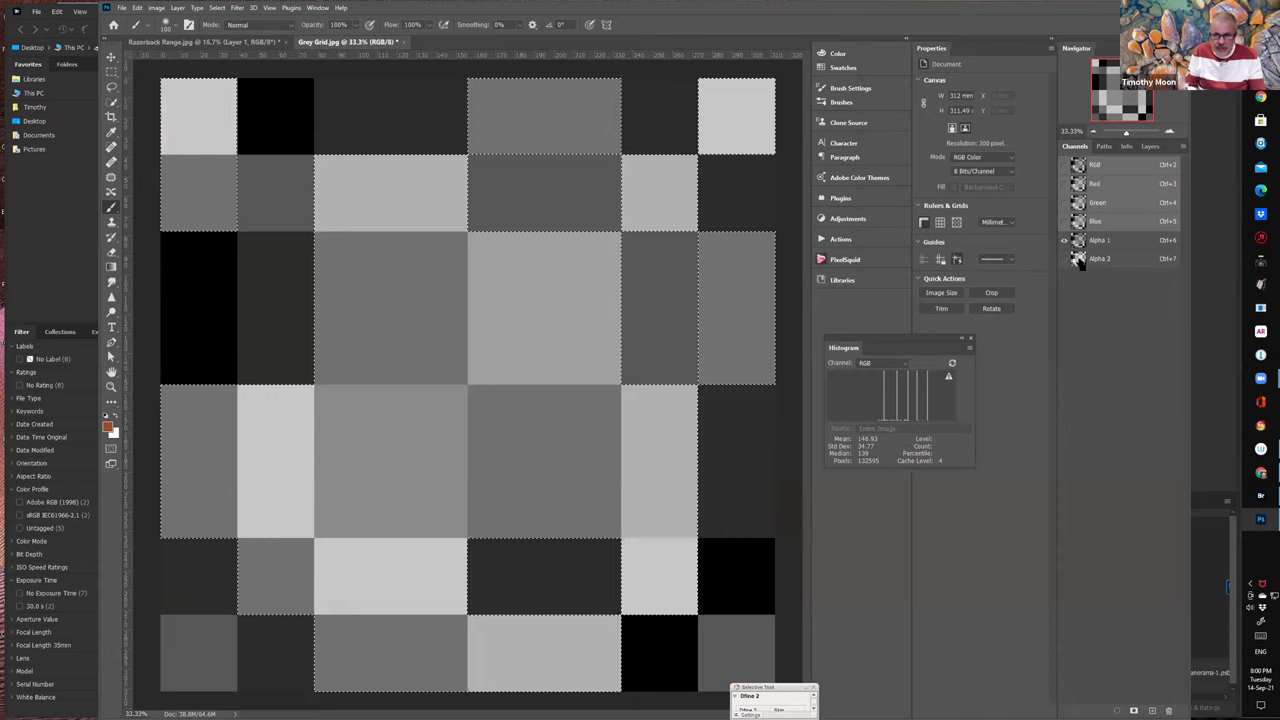
click(1133, 710)
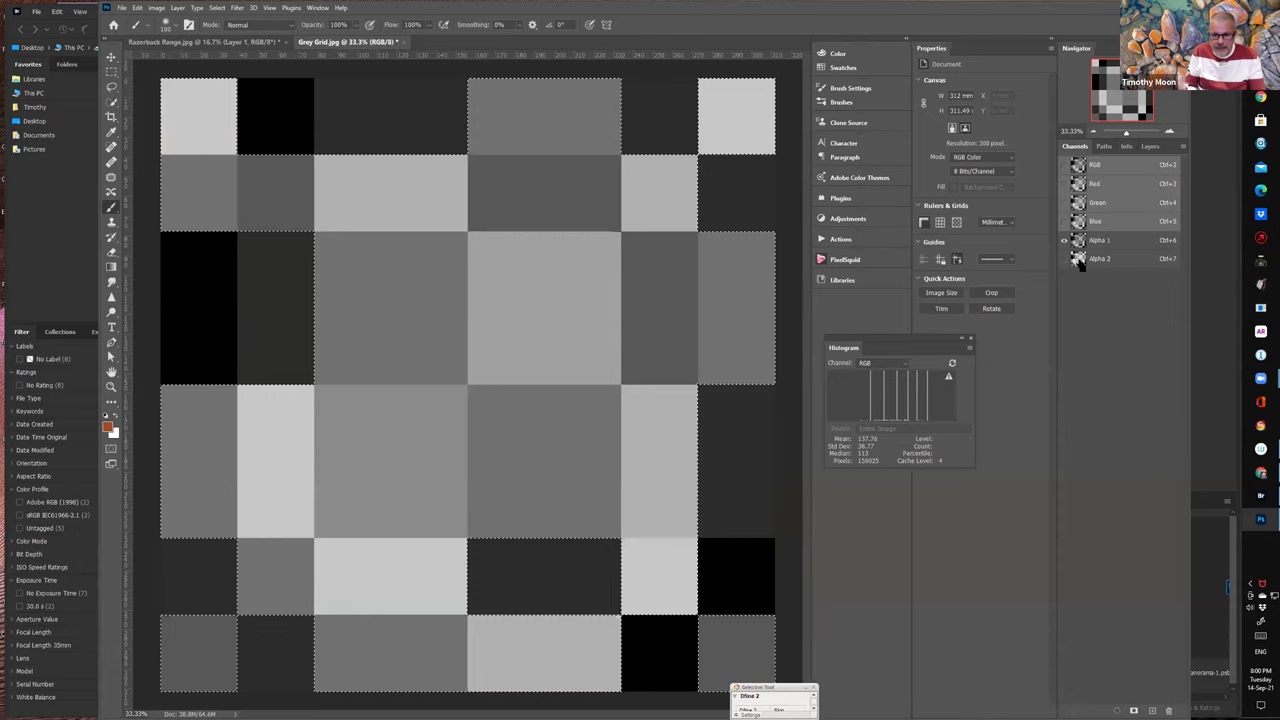
- Store the new selection as Alpha 3, deselect, and view Alpha 1 alone
click(1133, 710)
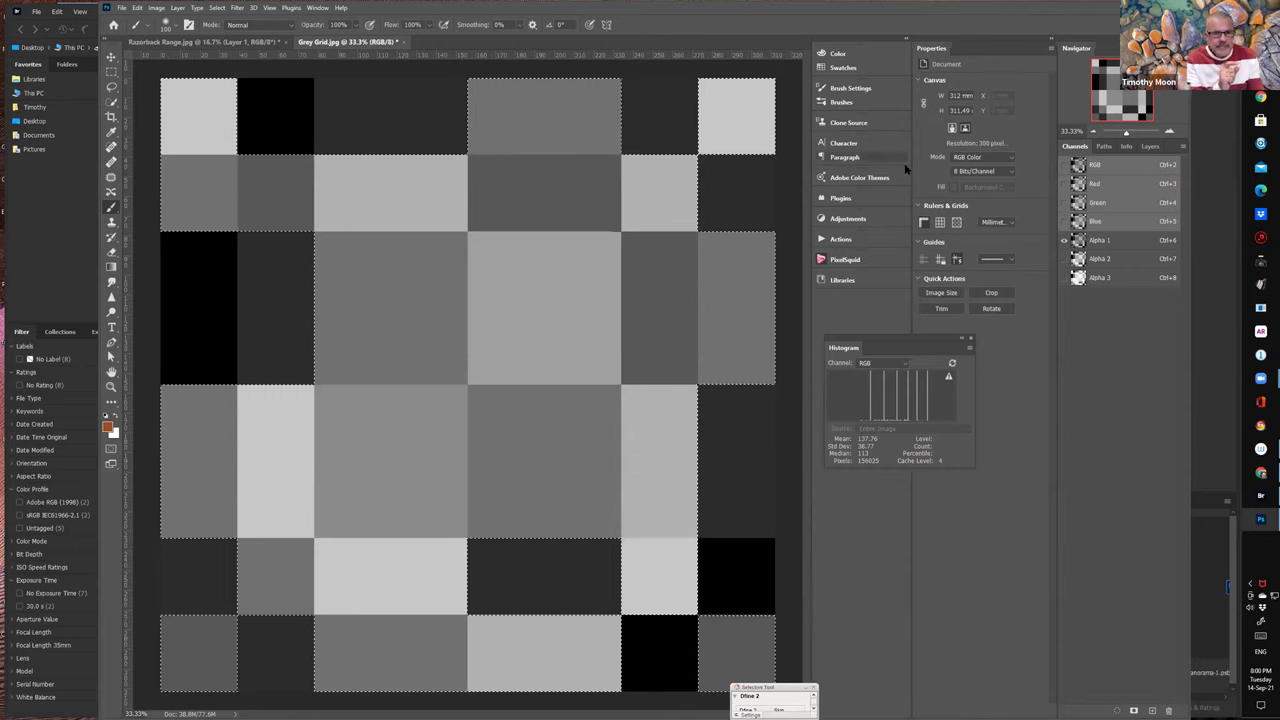
key(ctrl+d)
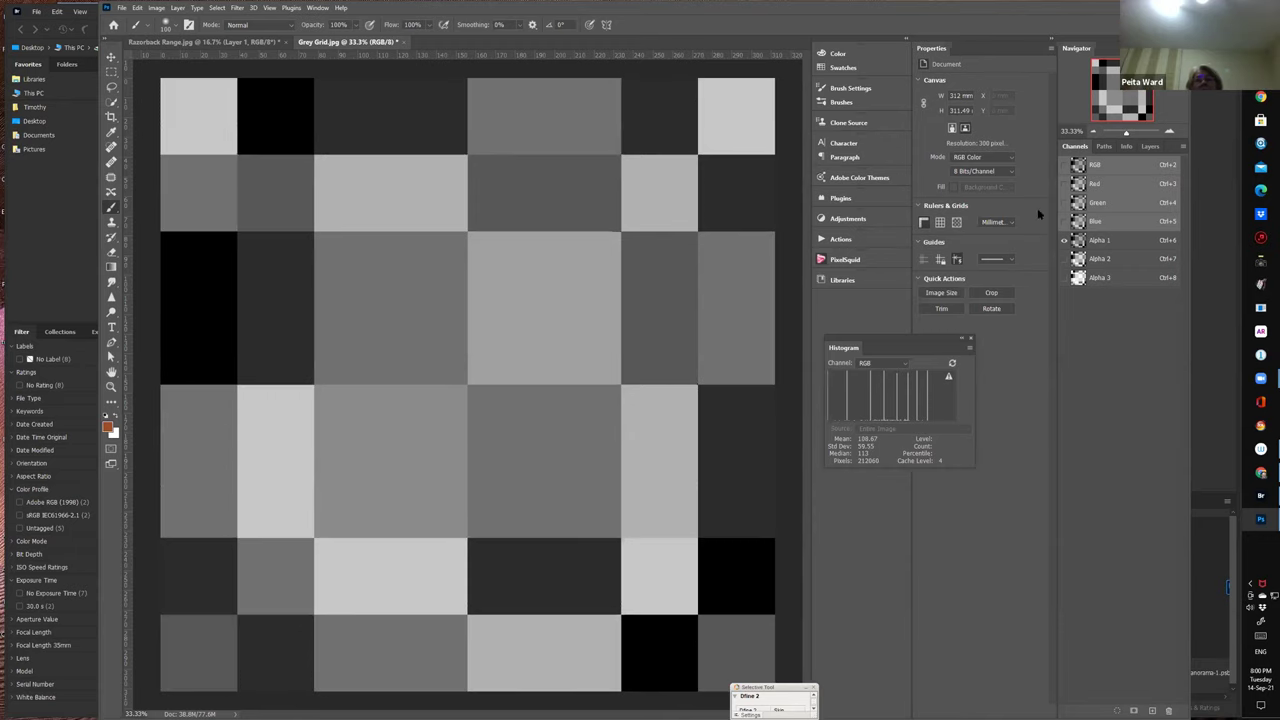
key(ctrl+6)
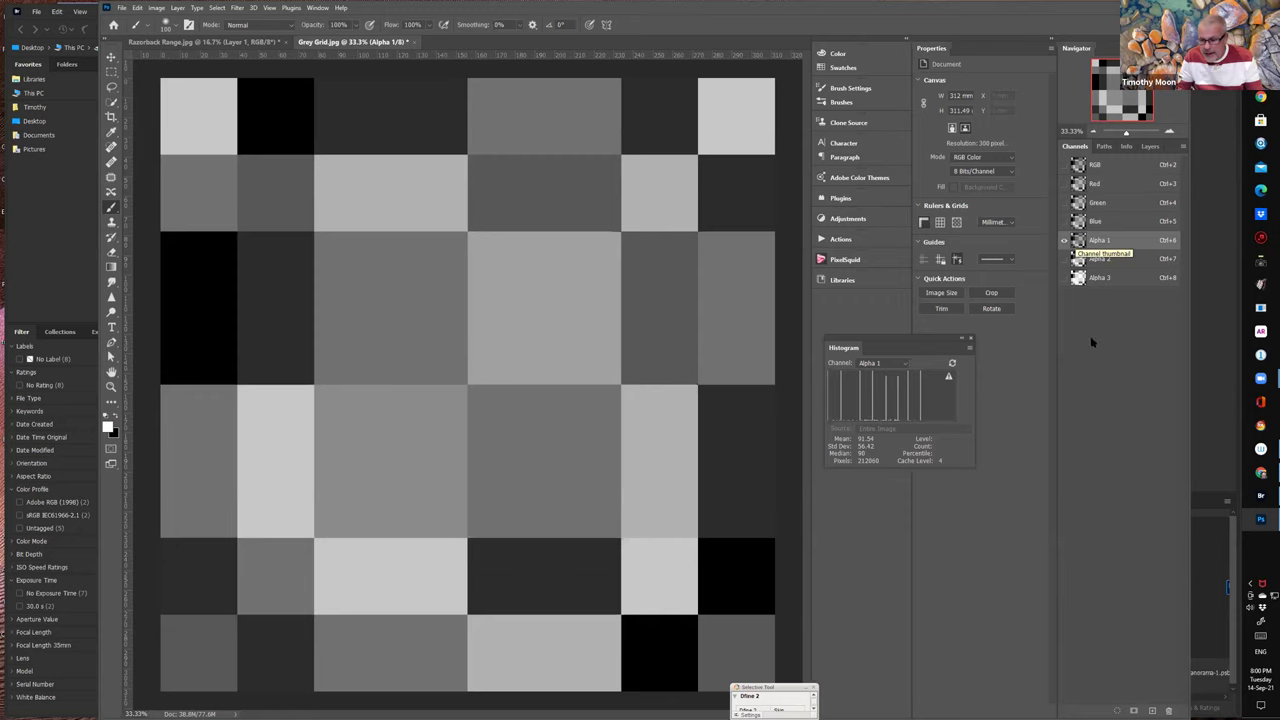
- Load Alpha 1 as a selection and add a Curves adjustment layer masked by it
click(1117, 708)
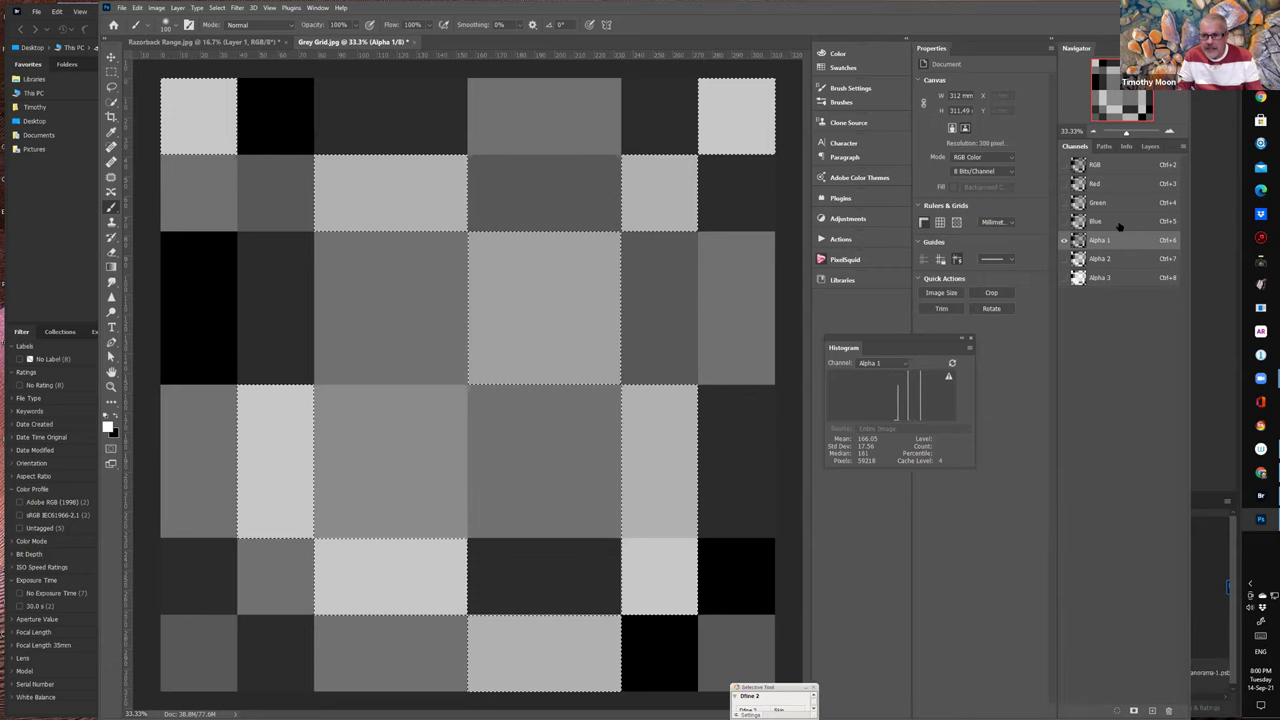
click(1151, 147)
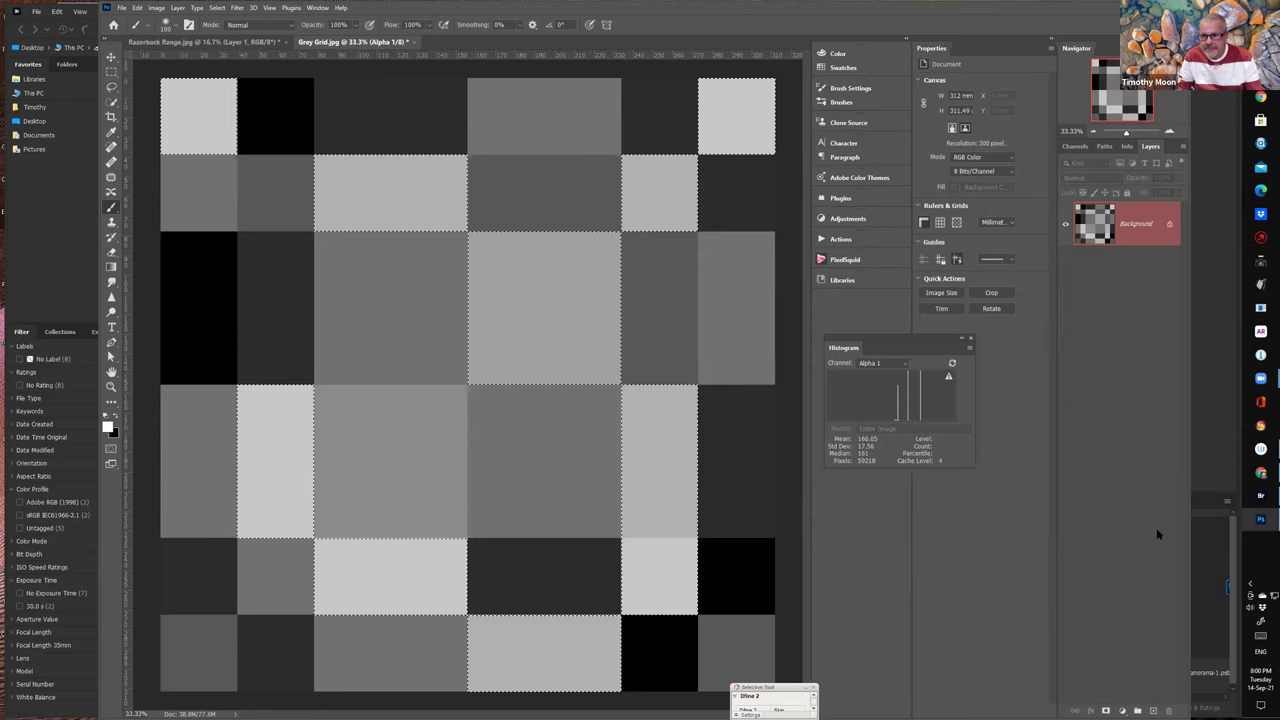
click(1122, 710)
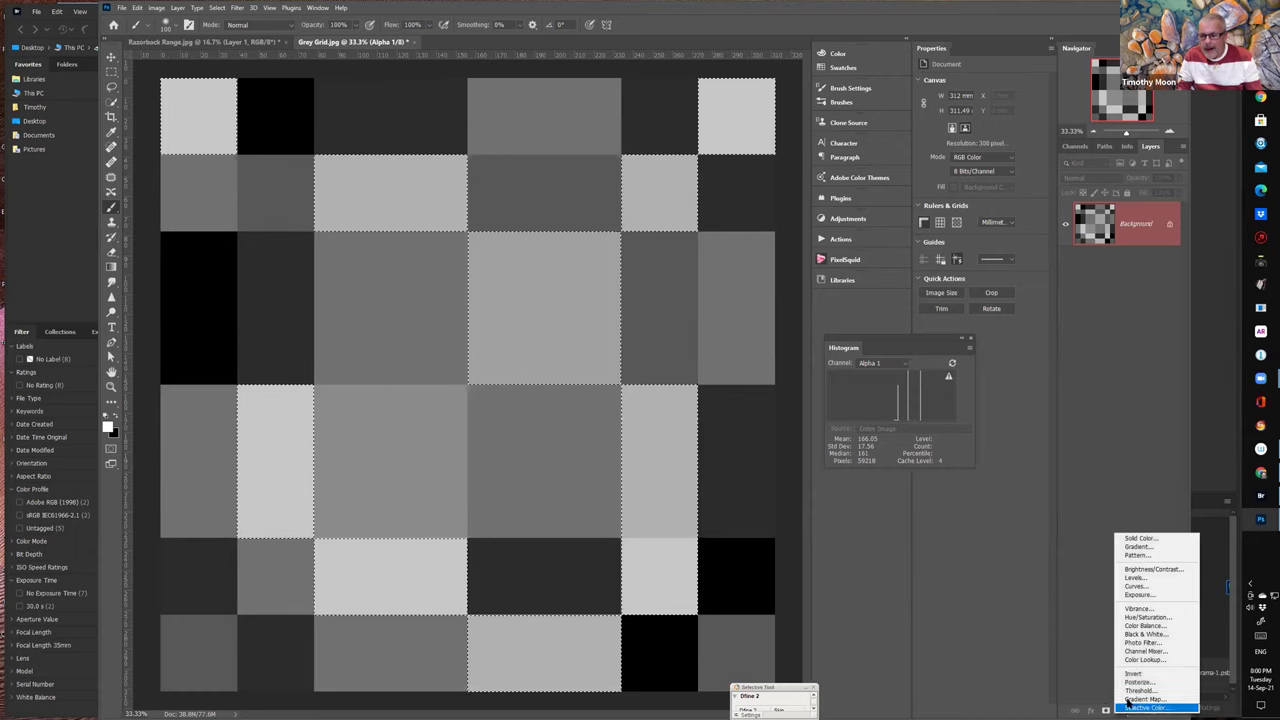
click(1151, 585)
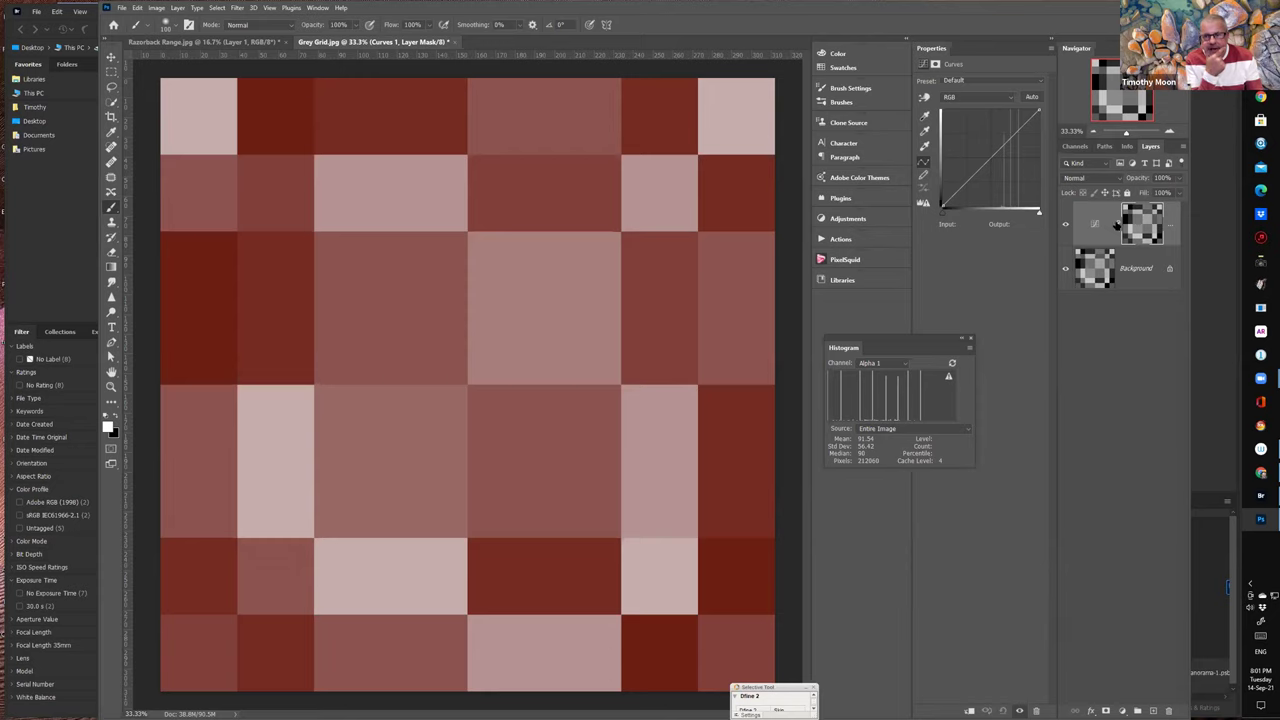
- Hide the red mask overlay in the Channels panel so the grey grid shows normally
click(1077, 148)
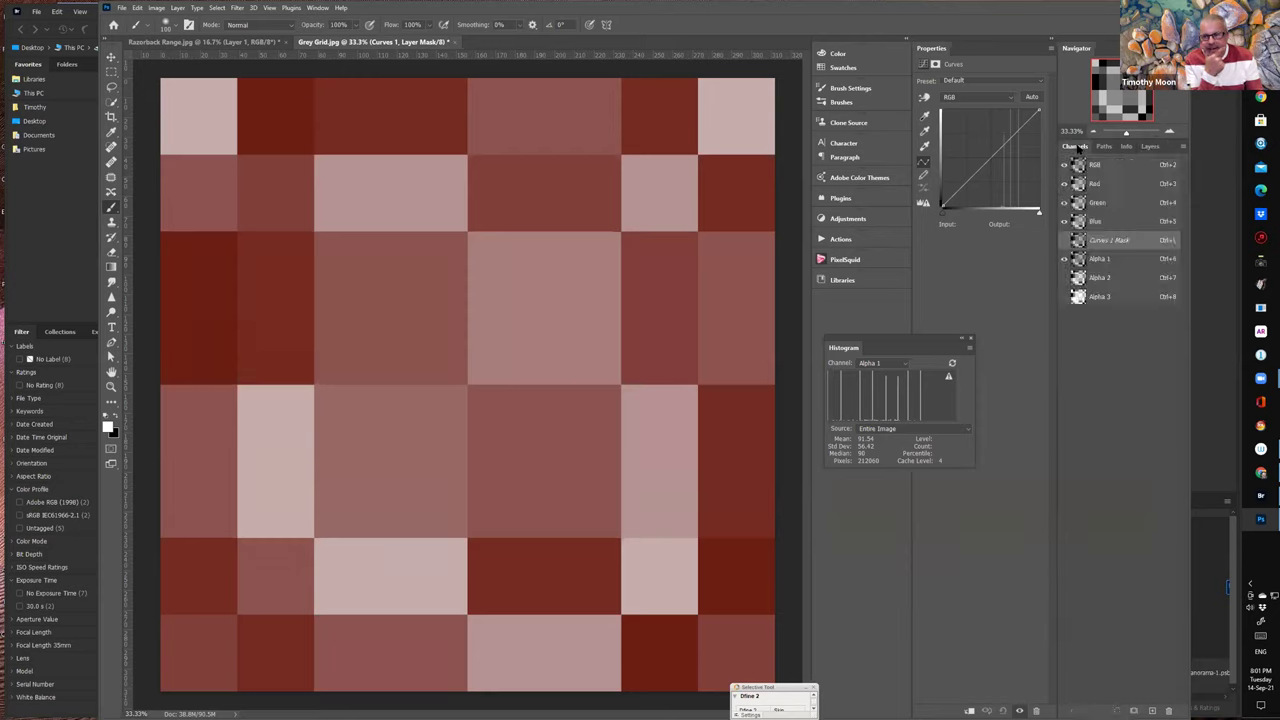
click(1064, 258)
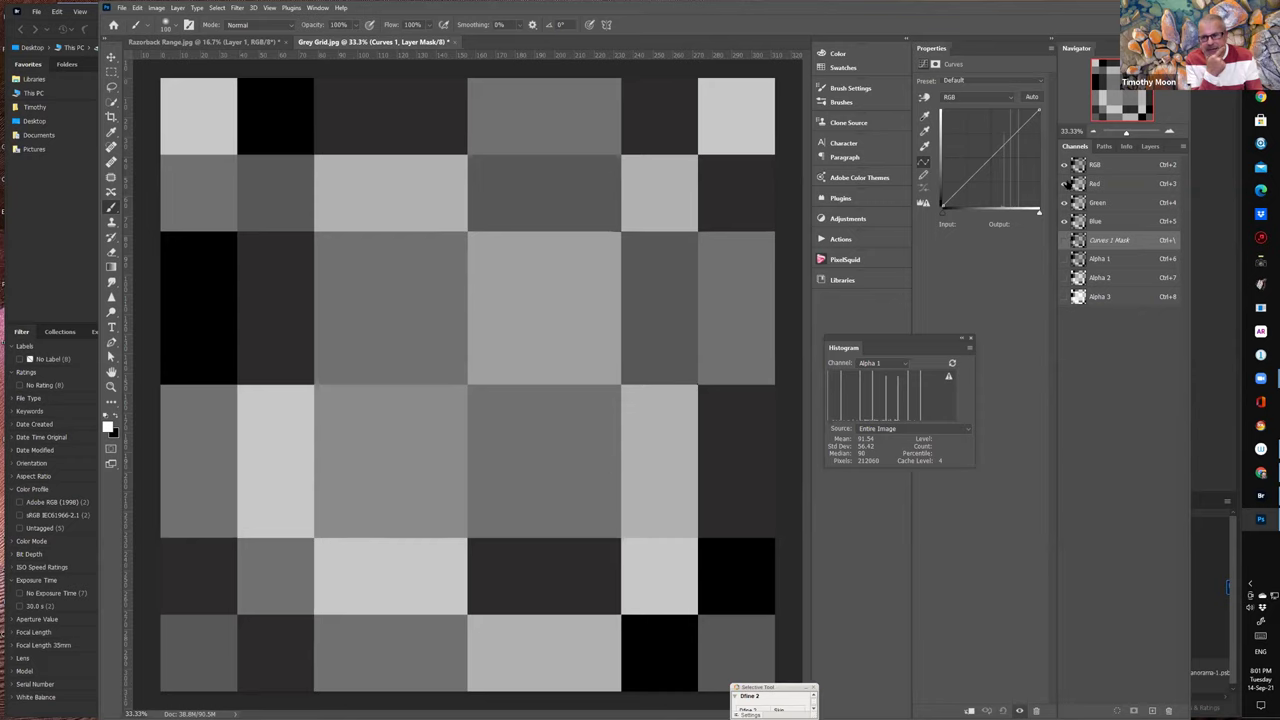
click(1147, 146)
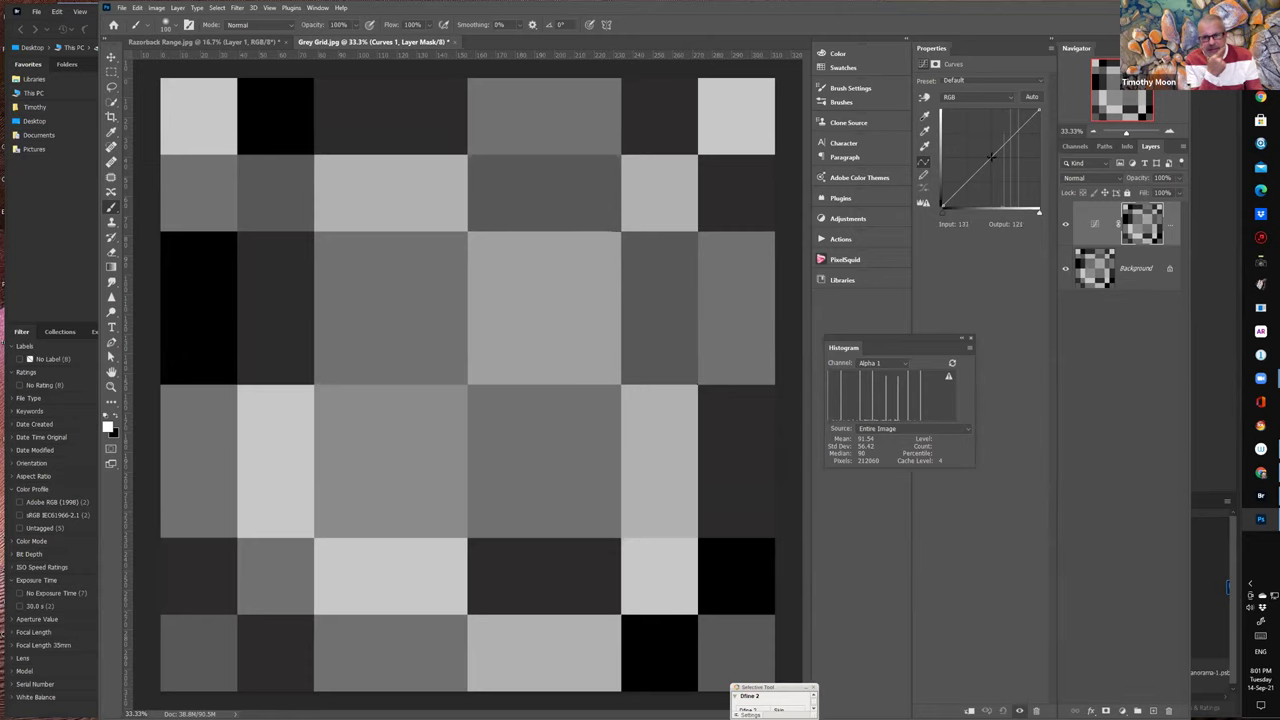
- Set the Curves 1 curve point to input 139, output 108
drag(990, 155, 1008, 196)
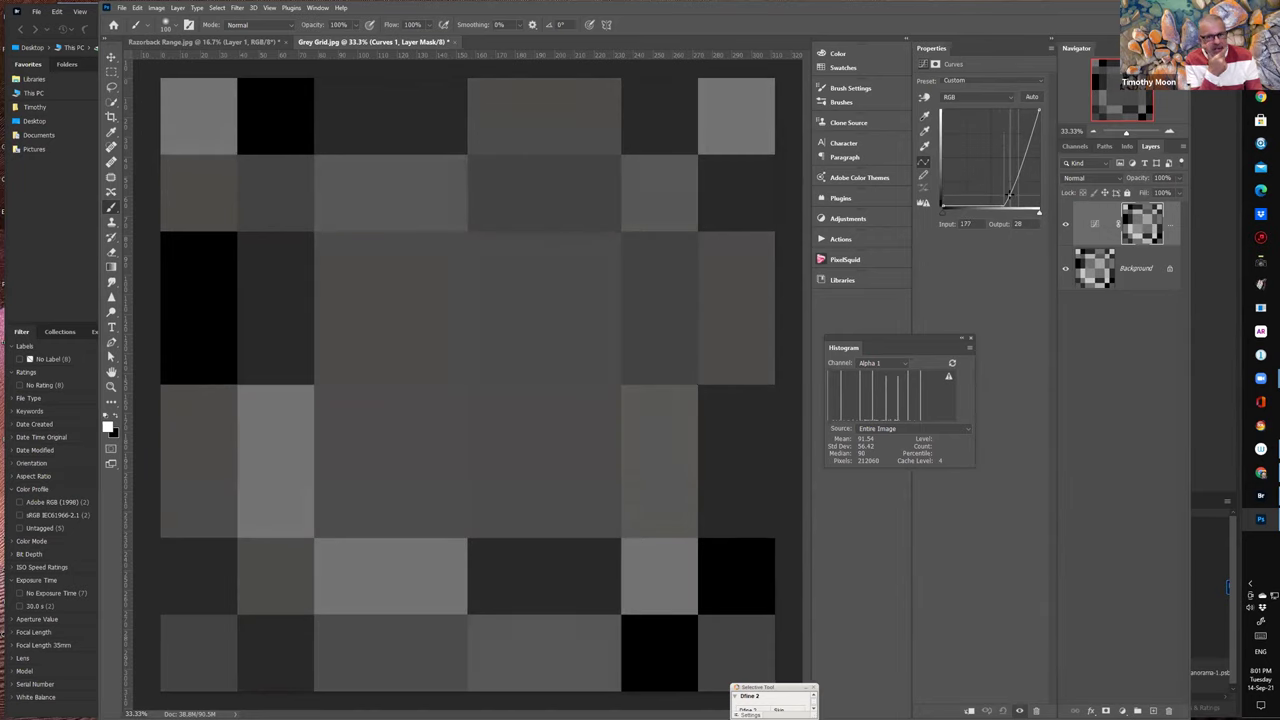
drag(1008, 196, 995, 165)
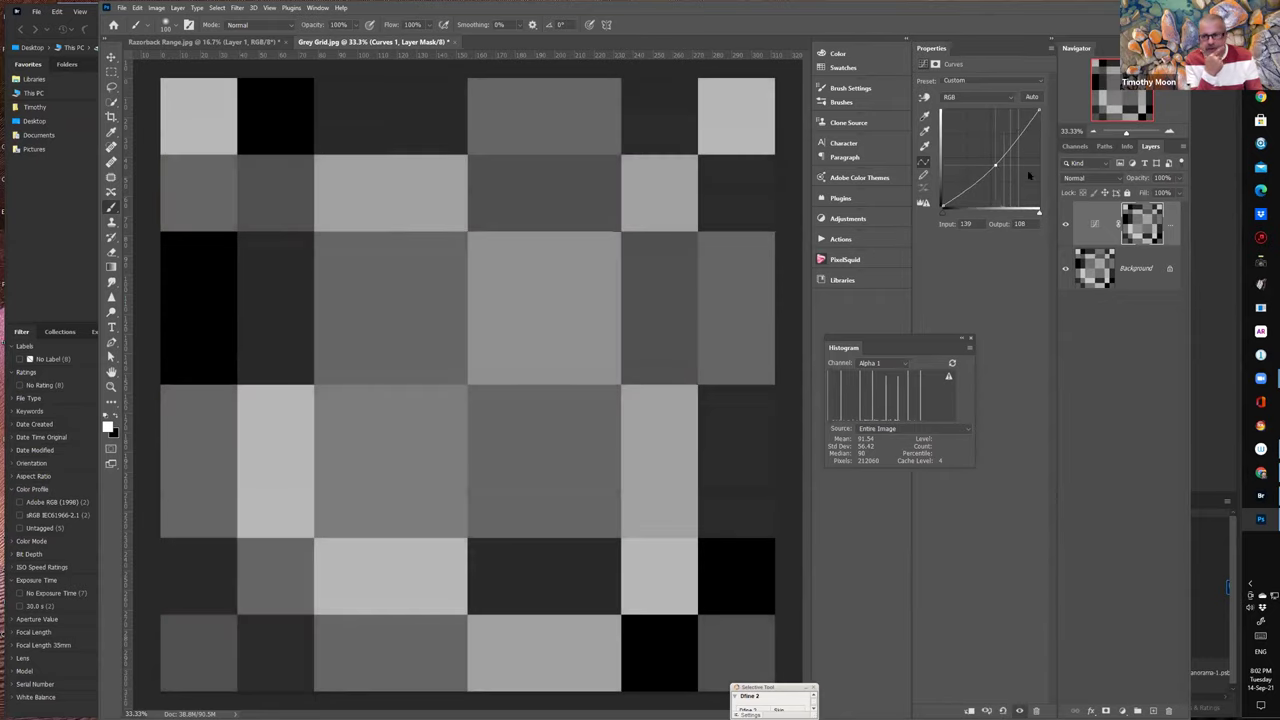
- Preview the Alpha 3 channel and load it as the active selection
click(1075, 146)
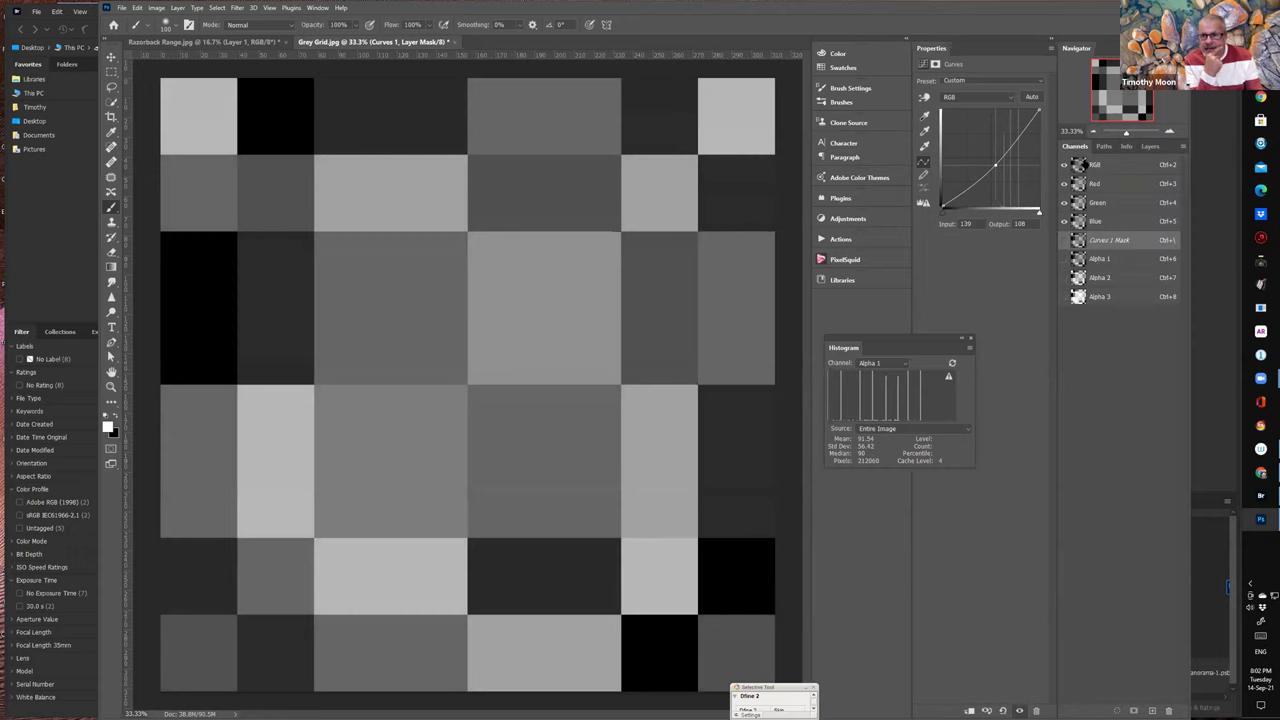
click(1064, 297)
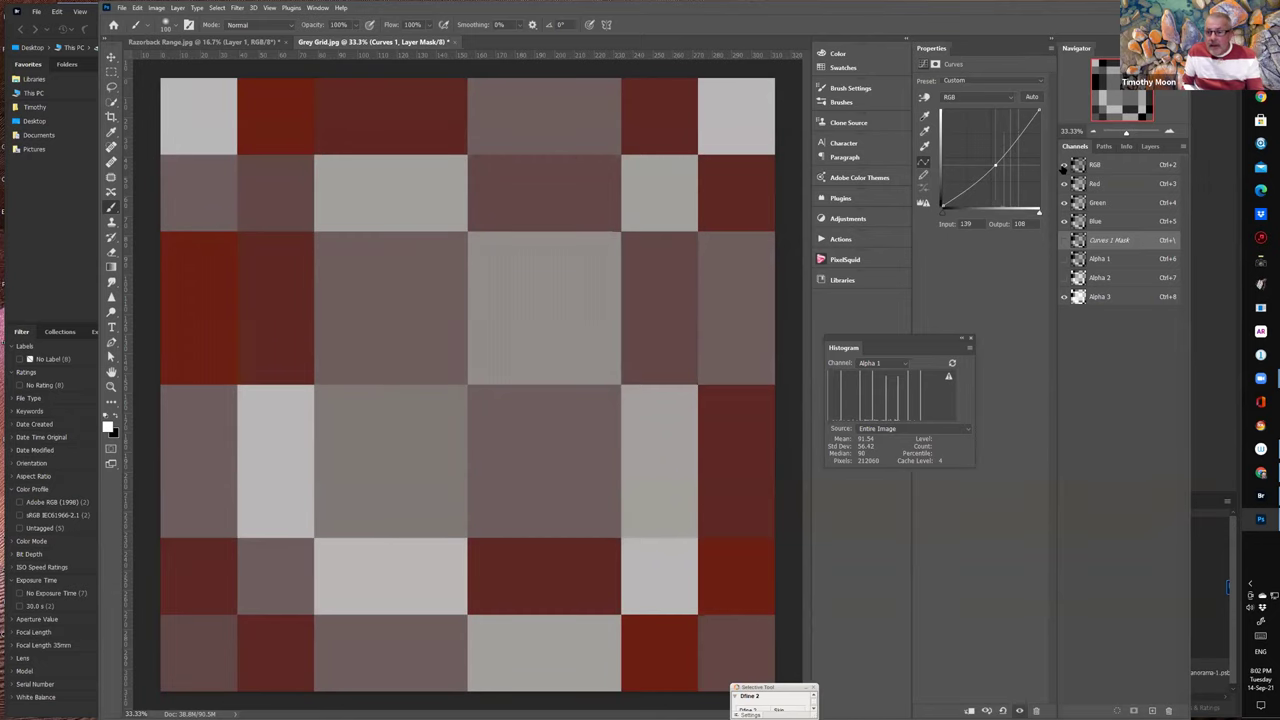
click(1066, 297)
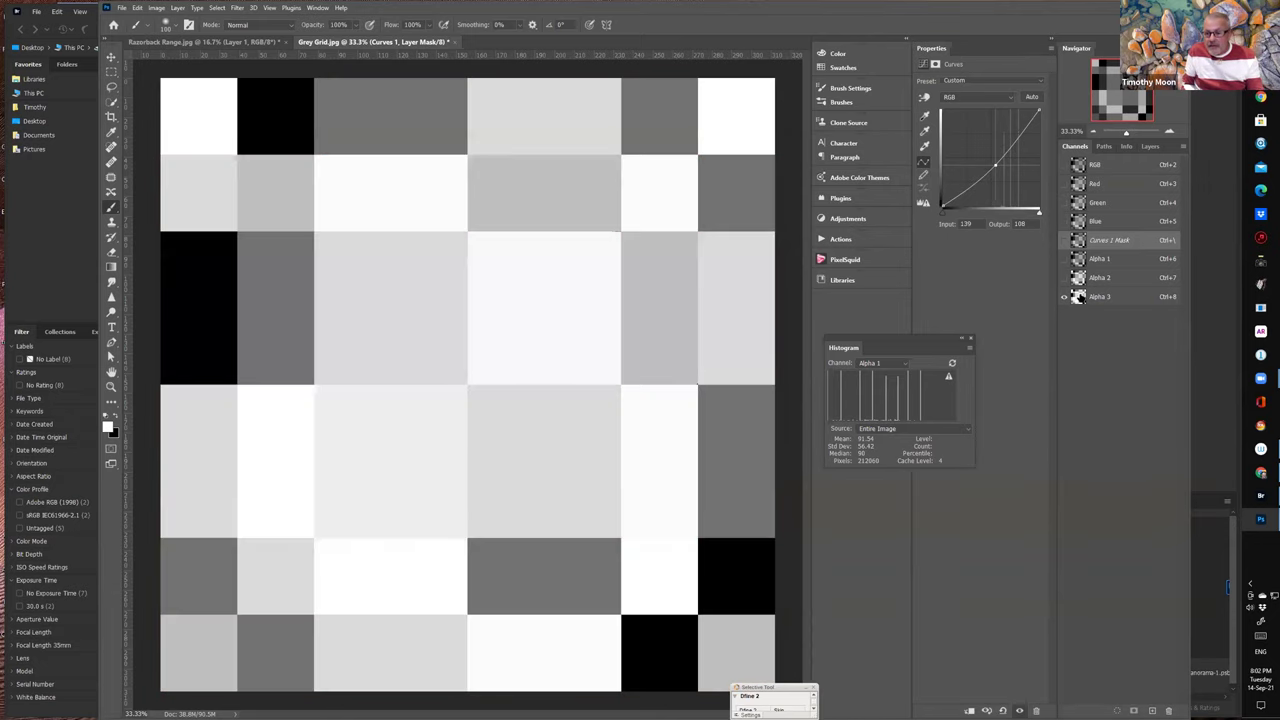
click(1077, 297)
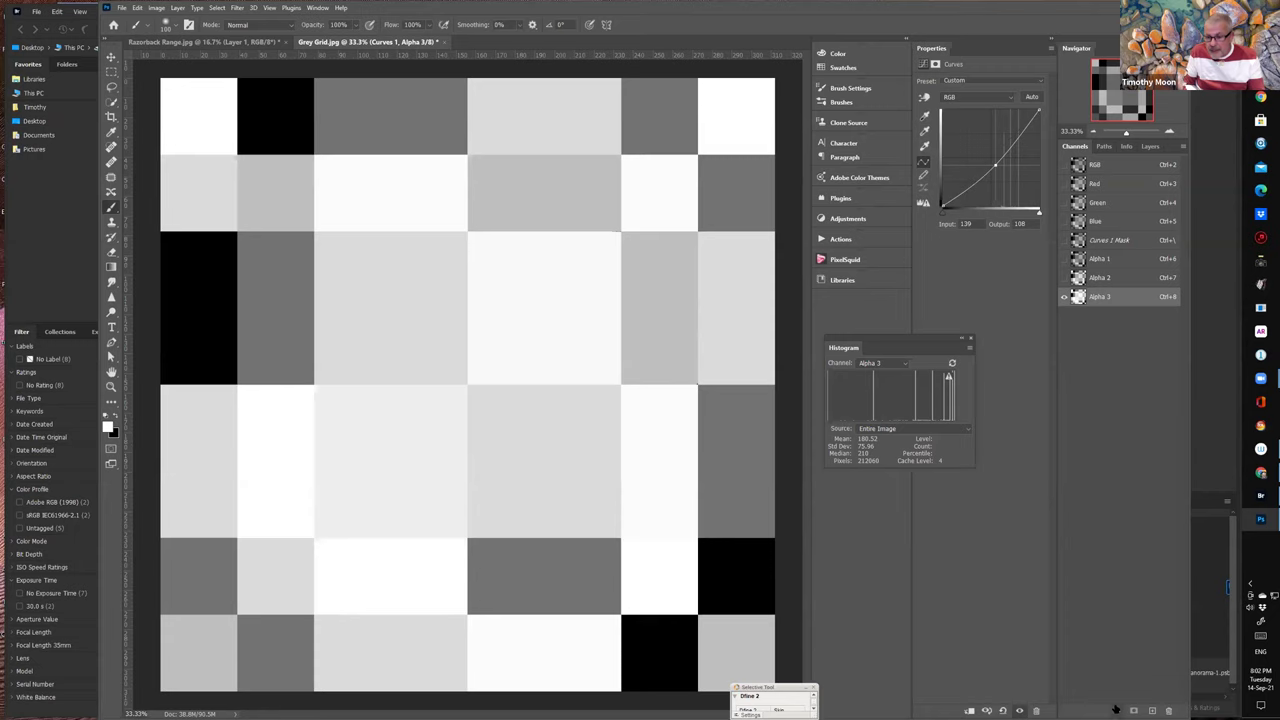
click(1117, 708)
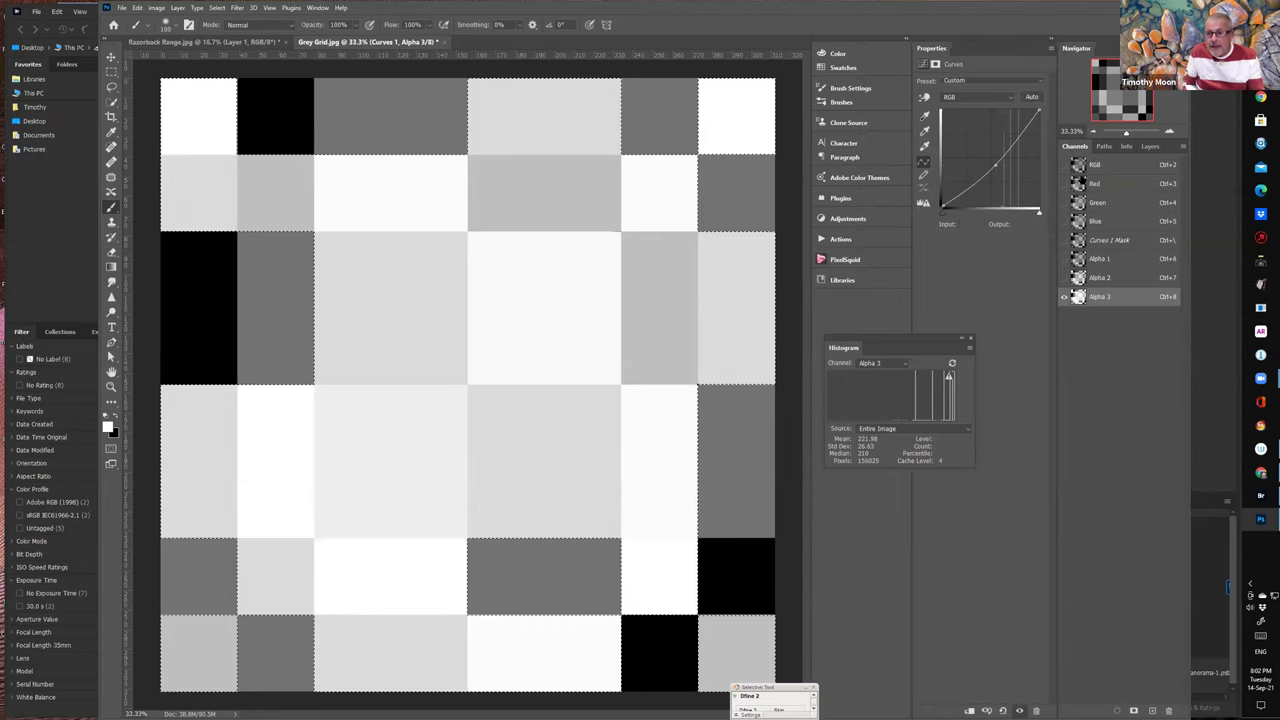
click(1150, 147)
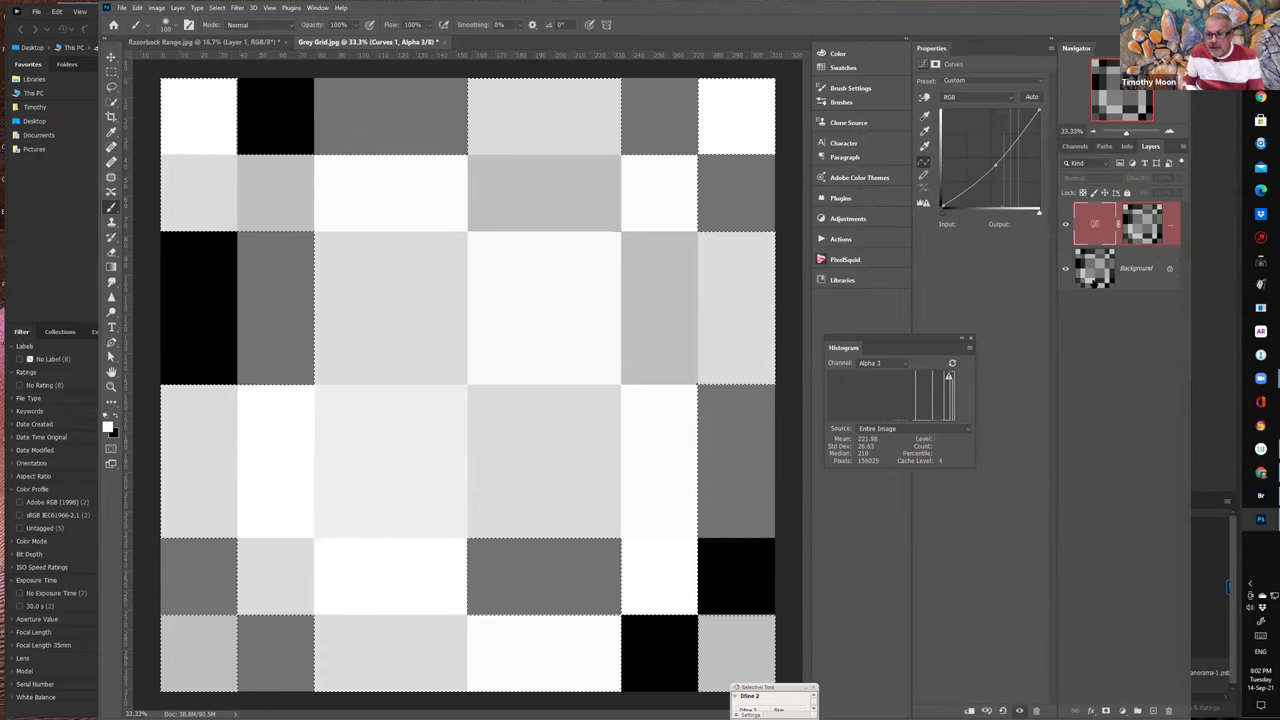
- Add a Curves 2 layer masked from Alpha 3 and hide the middle Curves layer
click(1119, 709)
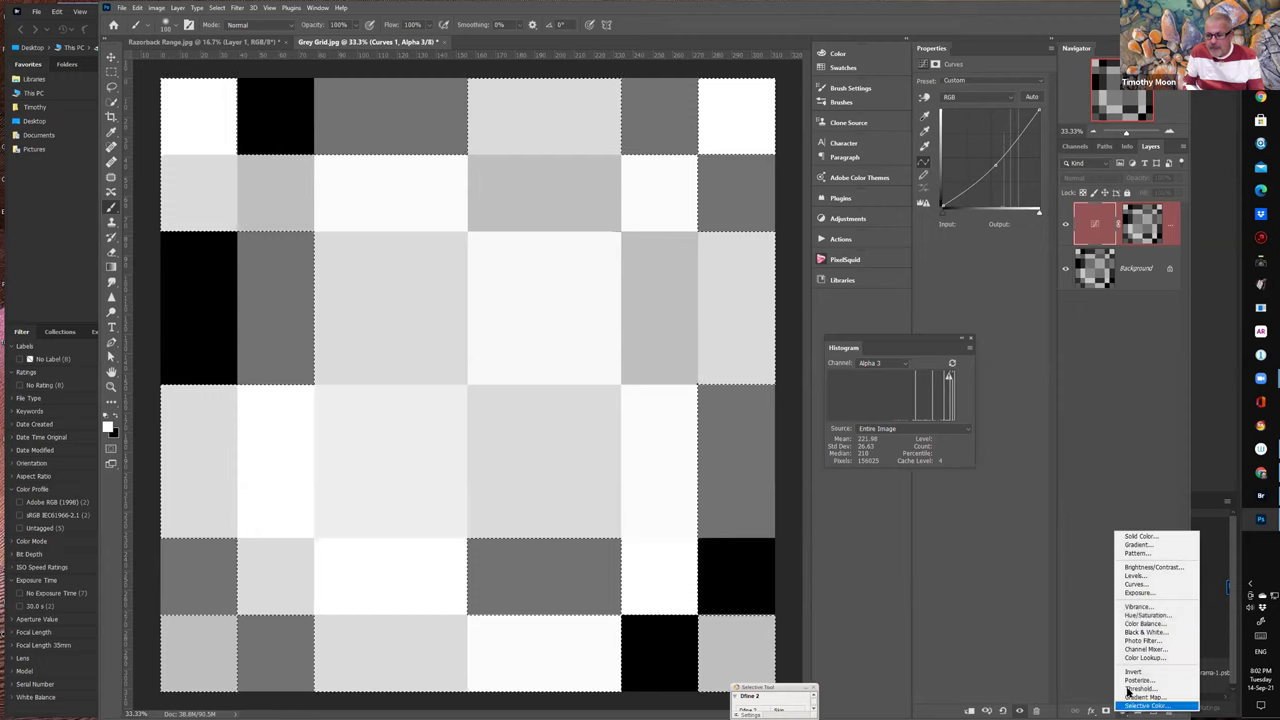
click(1141, 584)
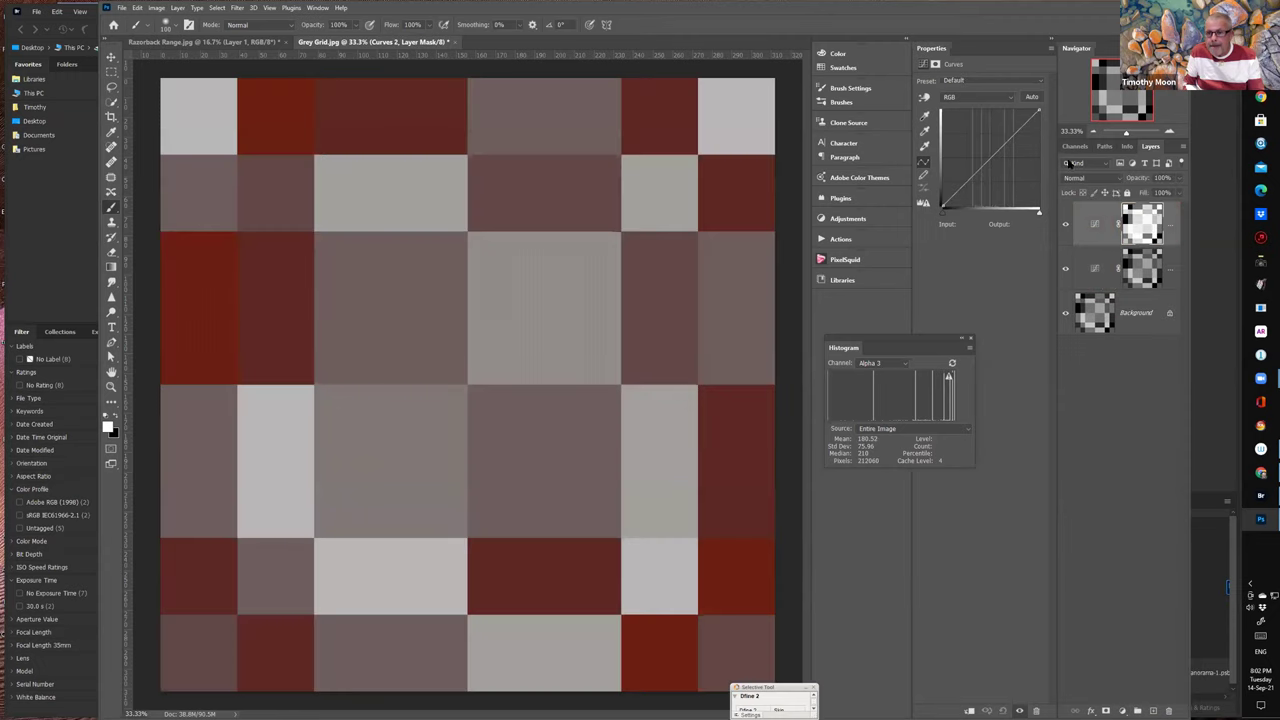
click(1075, 146)
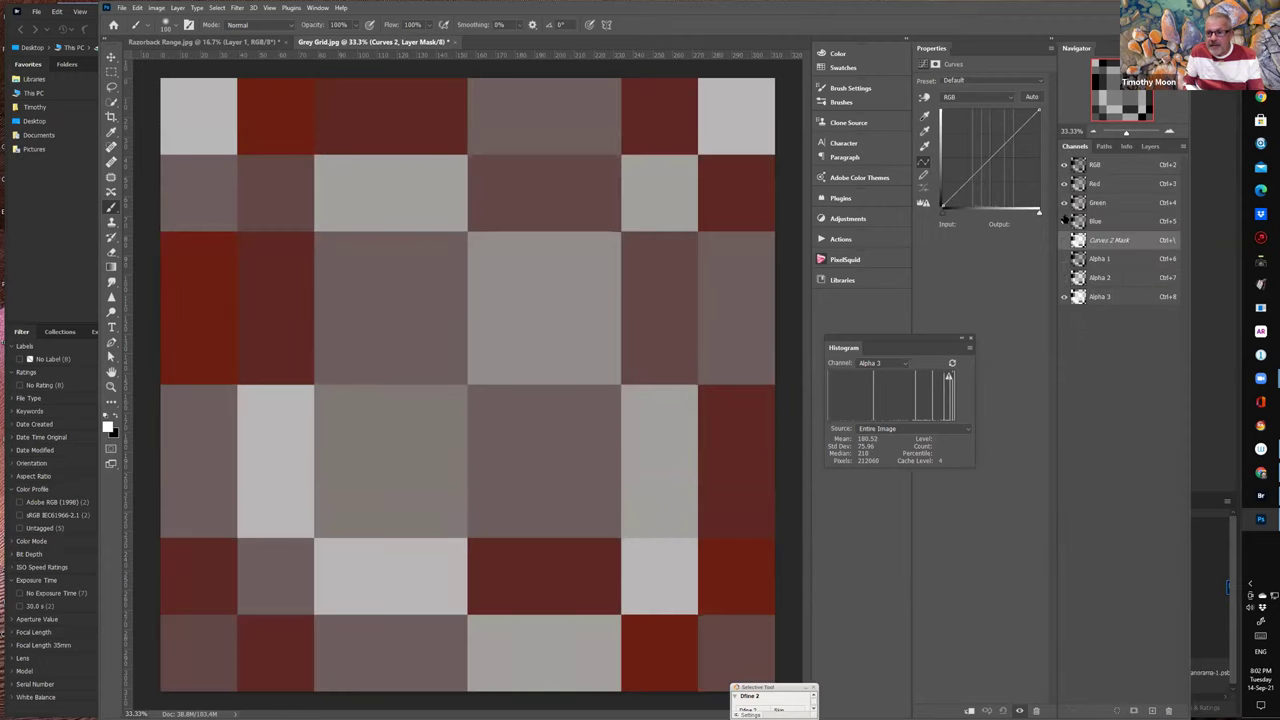
click(1064, 296)
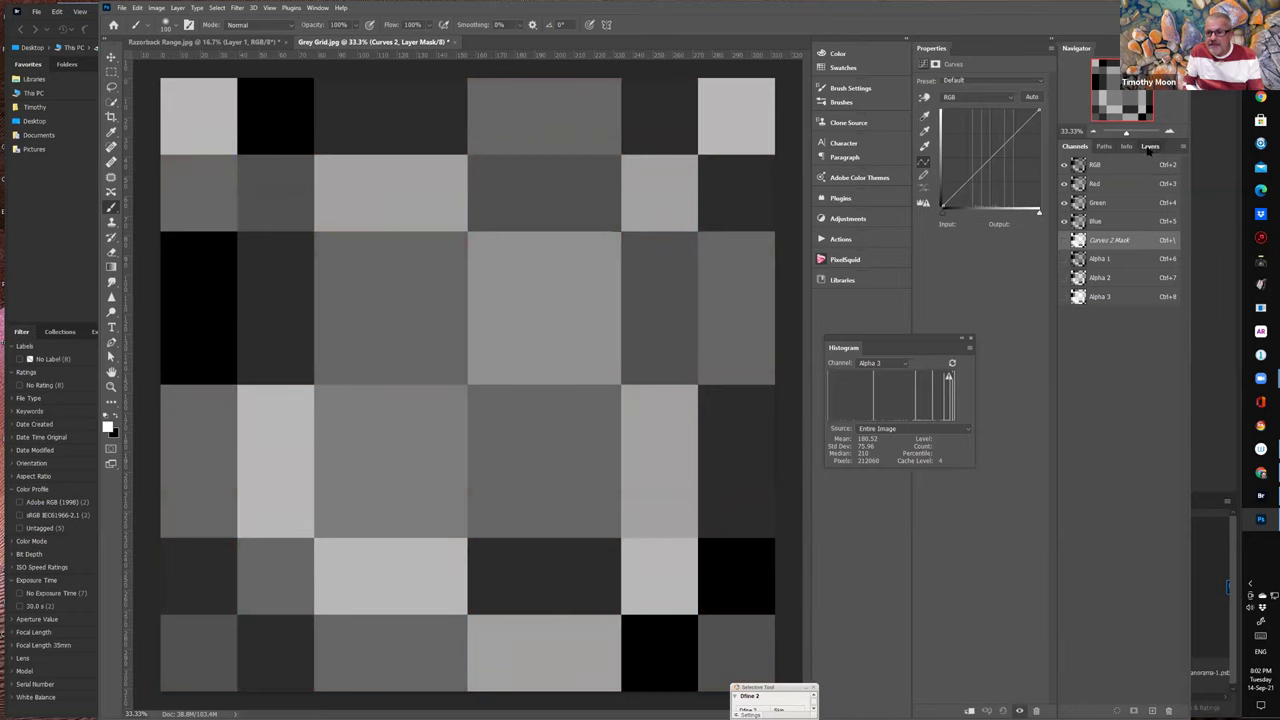
click(1150, 146)
click(1065, 268)
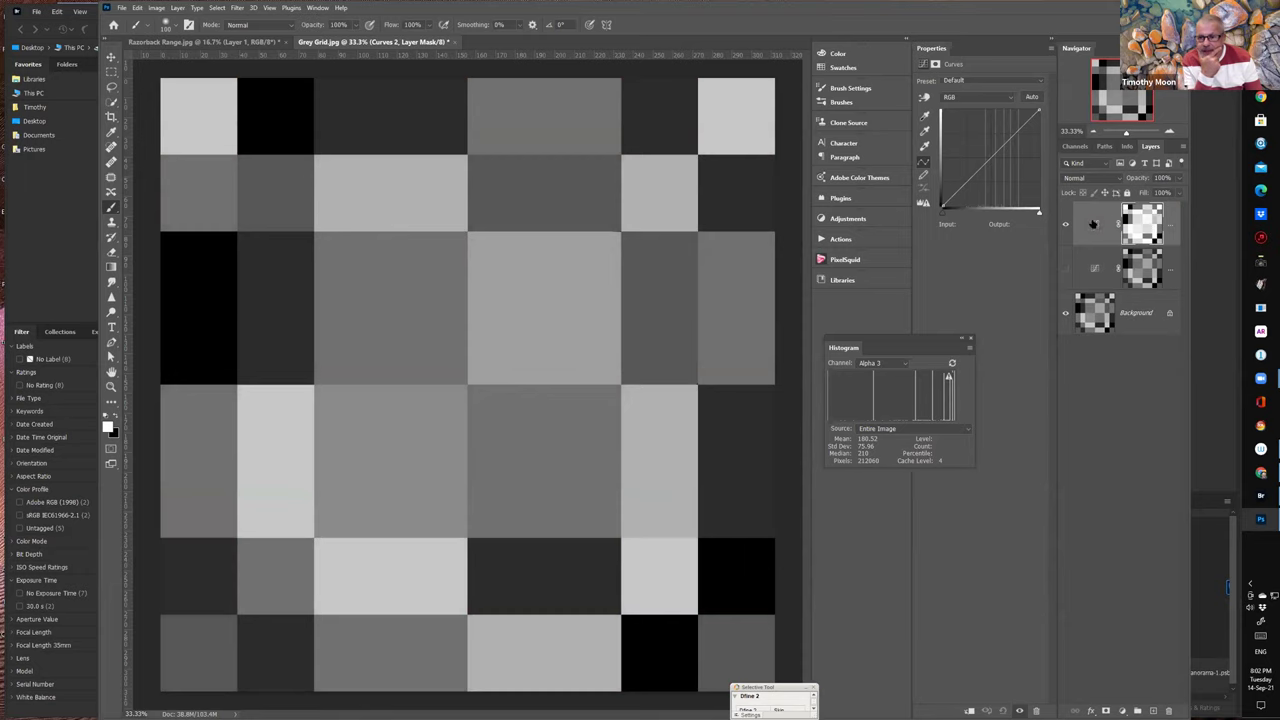
- Set the Curves 2 curve point to input 137, output 119
drag(990, 153, 997, 204)
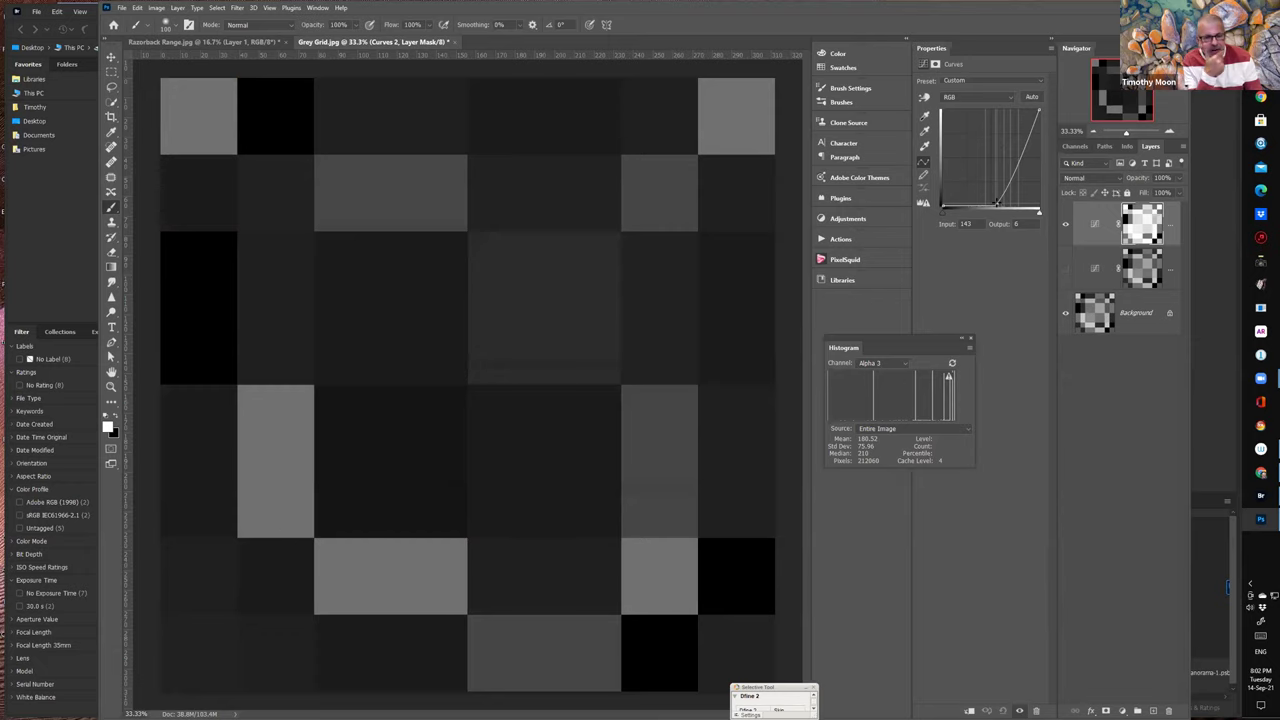
drag(996, 202, 996, 174)
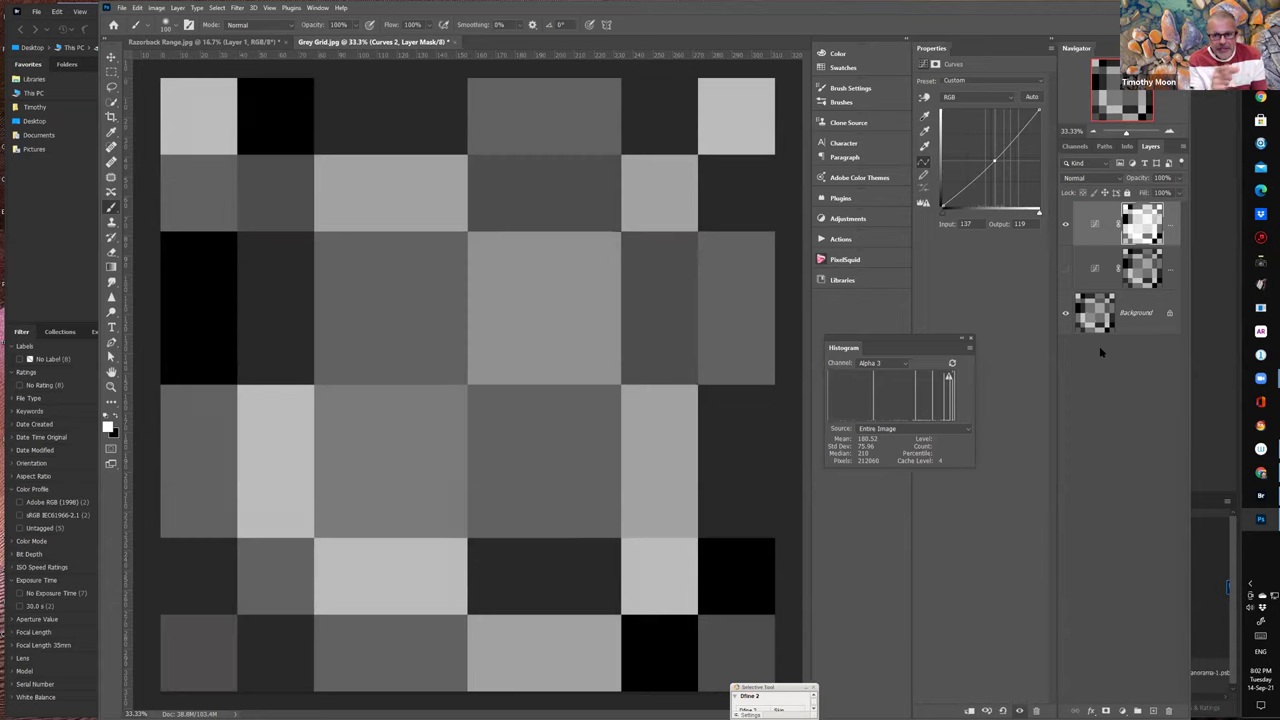
click(1075, 146)
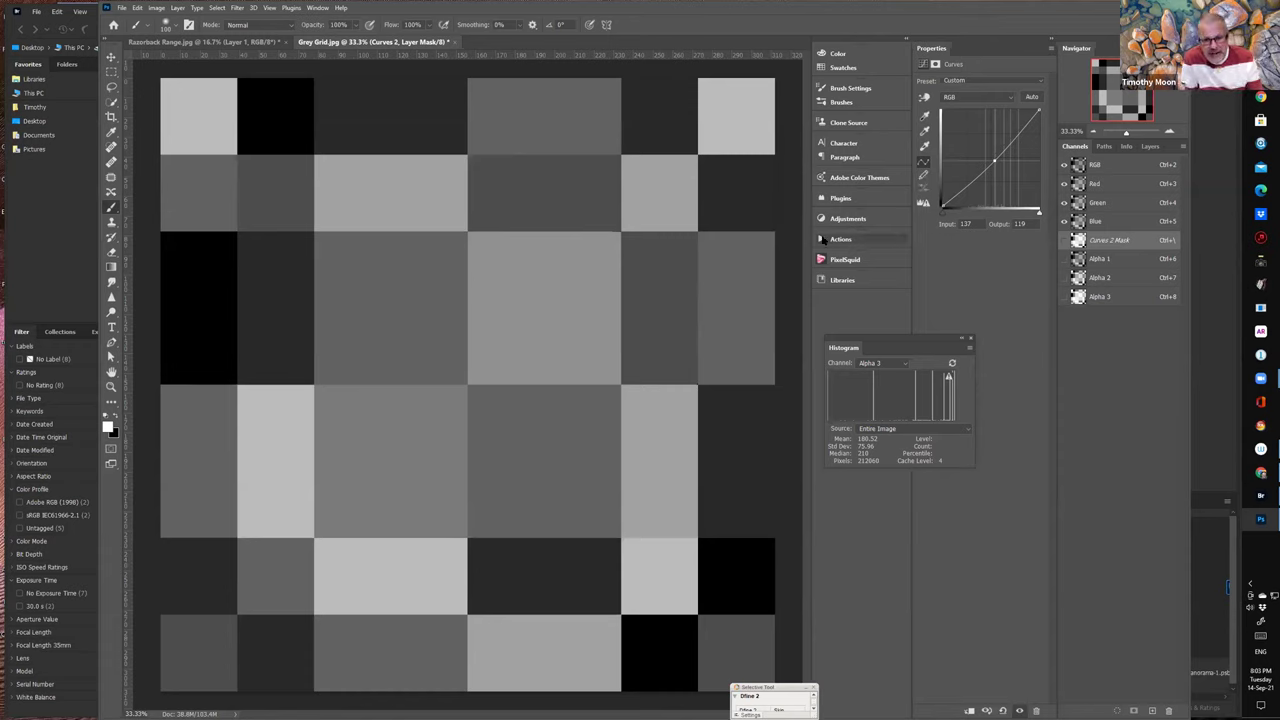
- Show the luminosity-mask actions, hide the Curves 2 layer, and select the Basic Mid-tones action
click(830, 239)
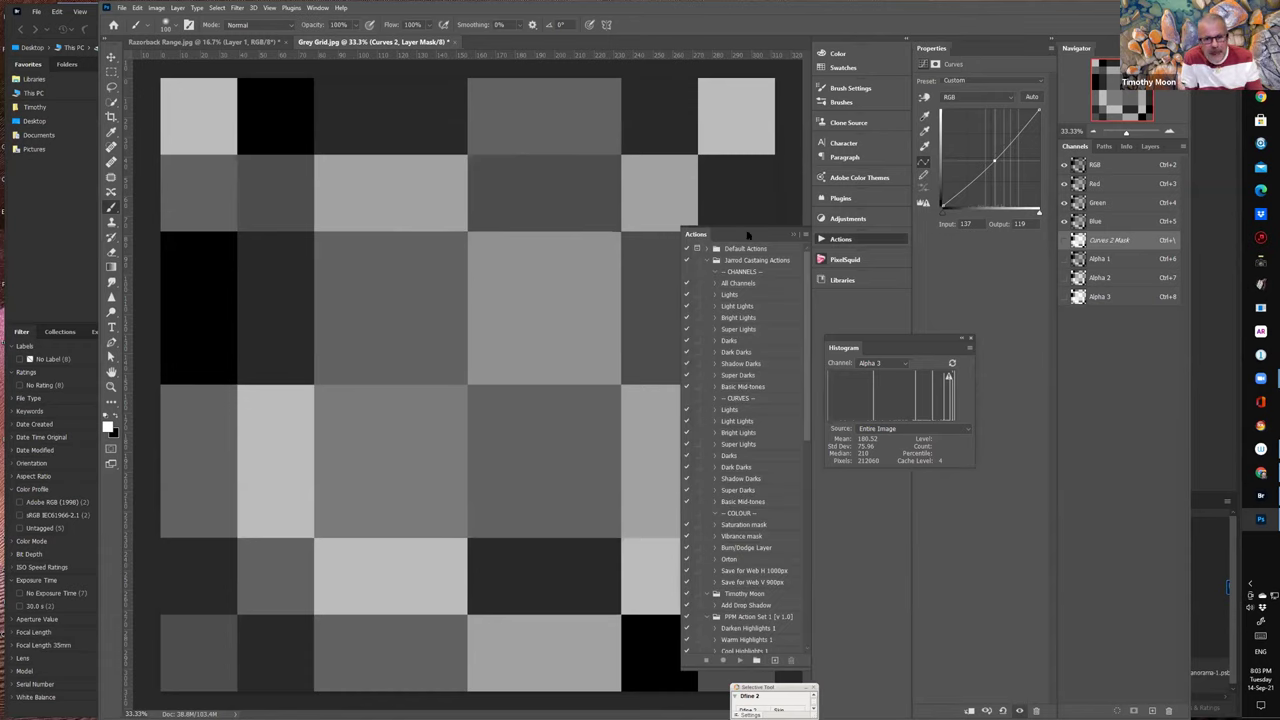
drag(806, 403, 806, 625)
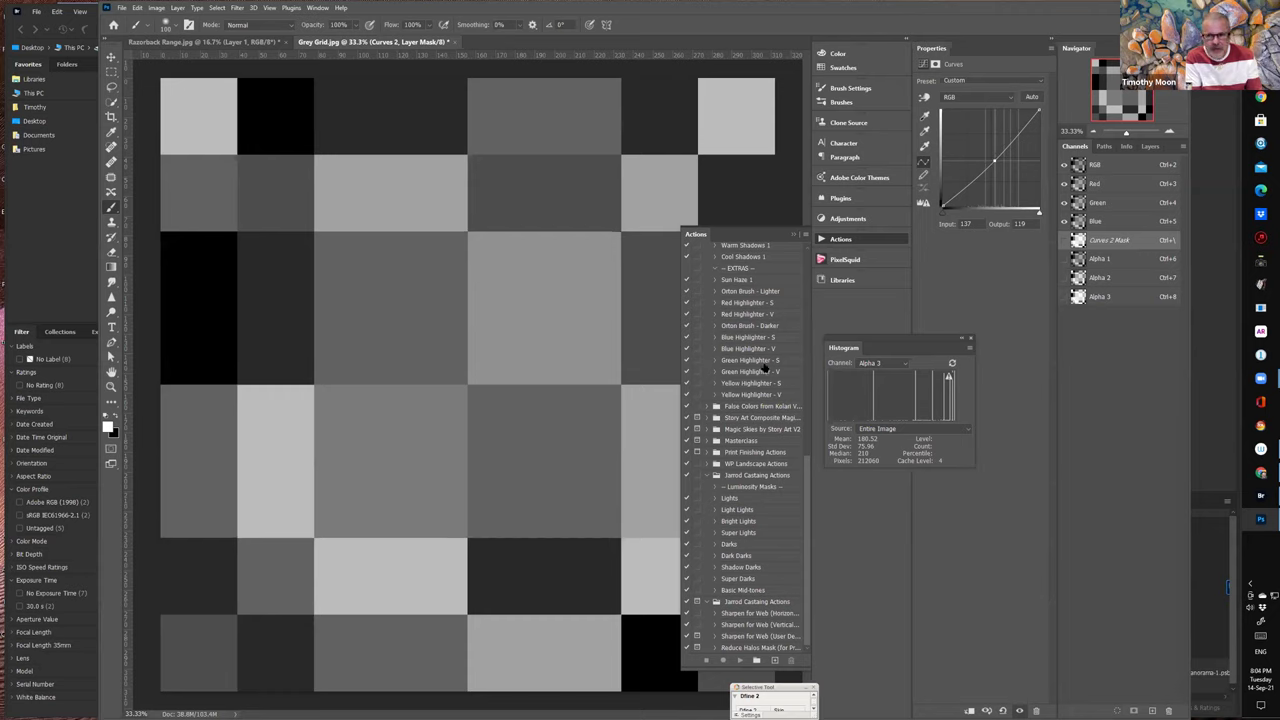
click(1148, 147)
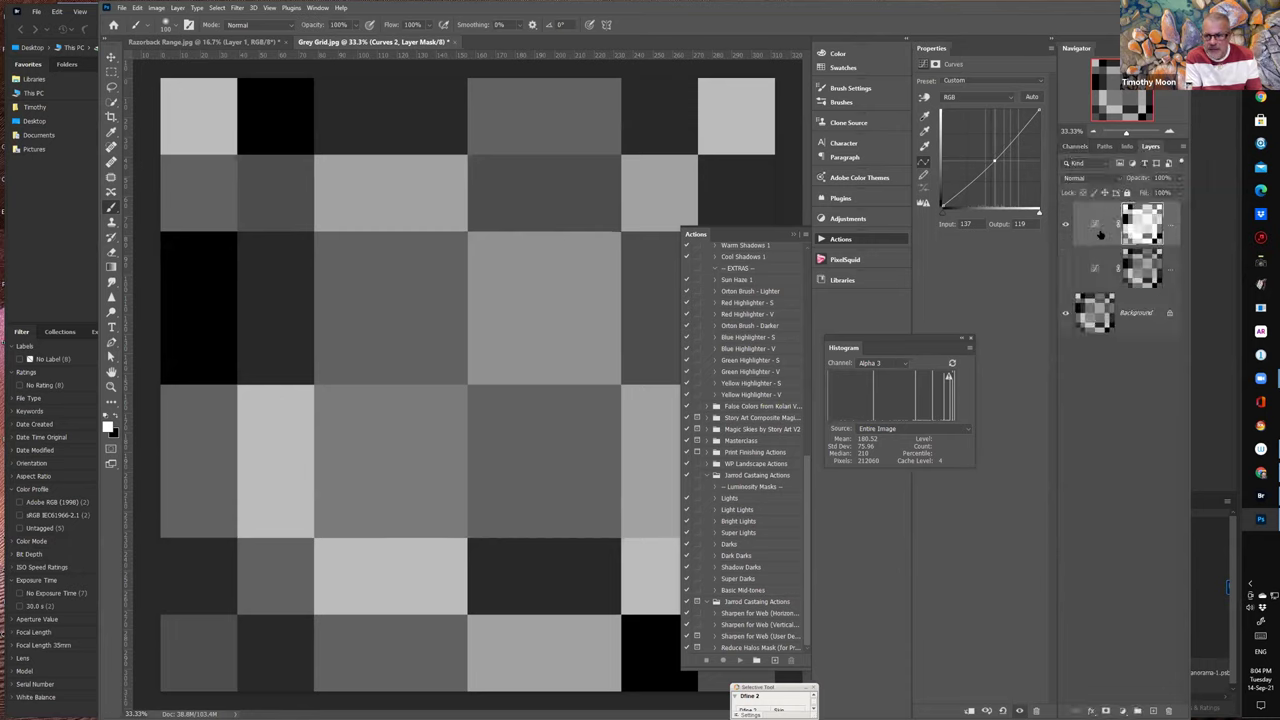
mouse_move(1102, 208)
mouse_down()
mouse_move(1117, 590)
mouse_move(1105, 208)
mouse_up()
click(1065, 225)
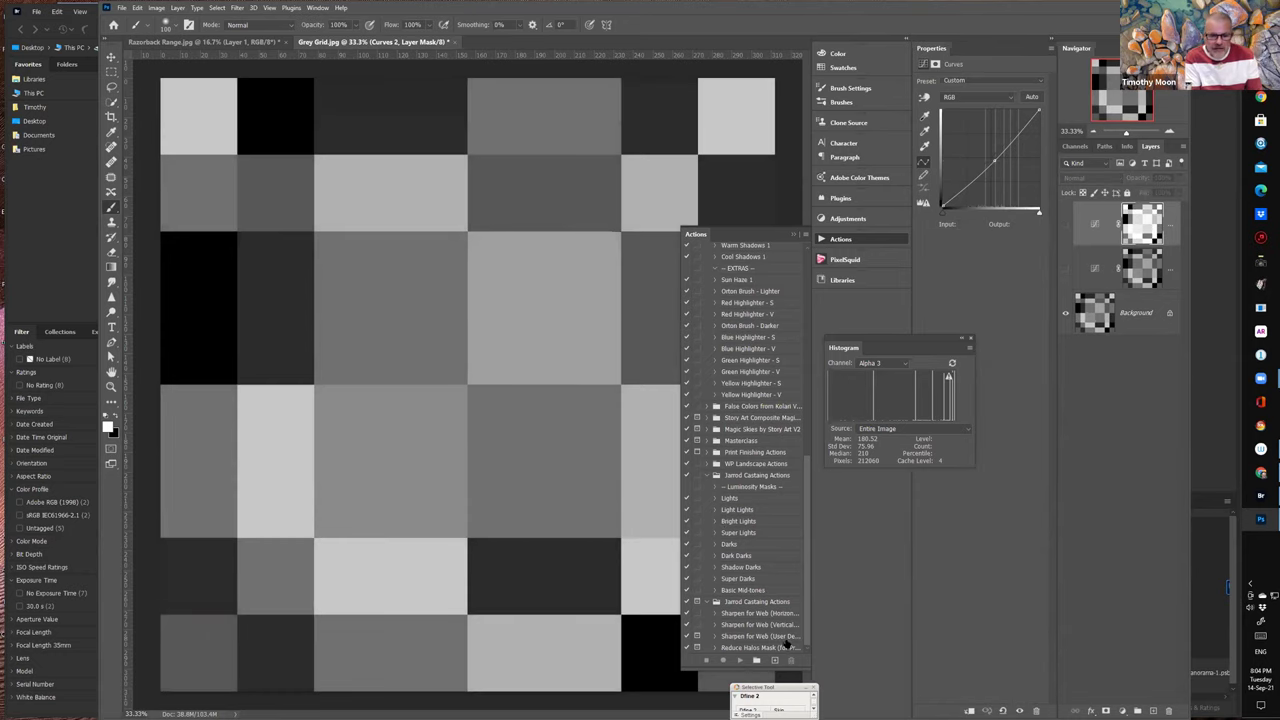
click(727, 592)
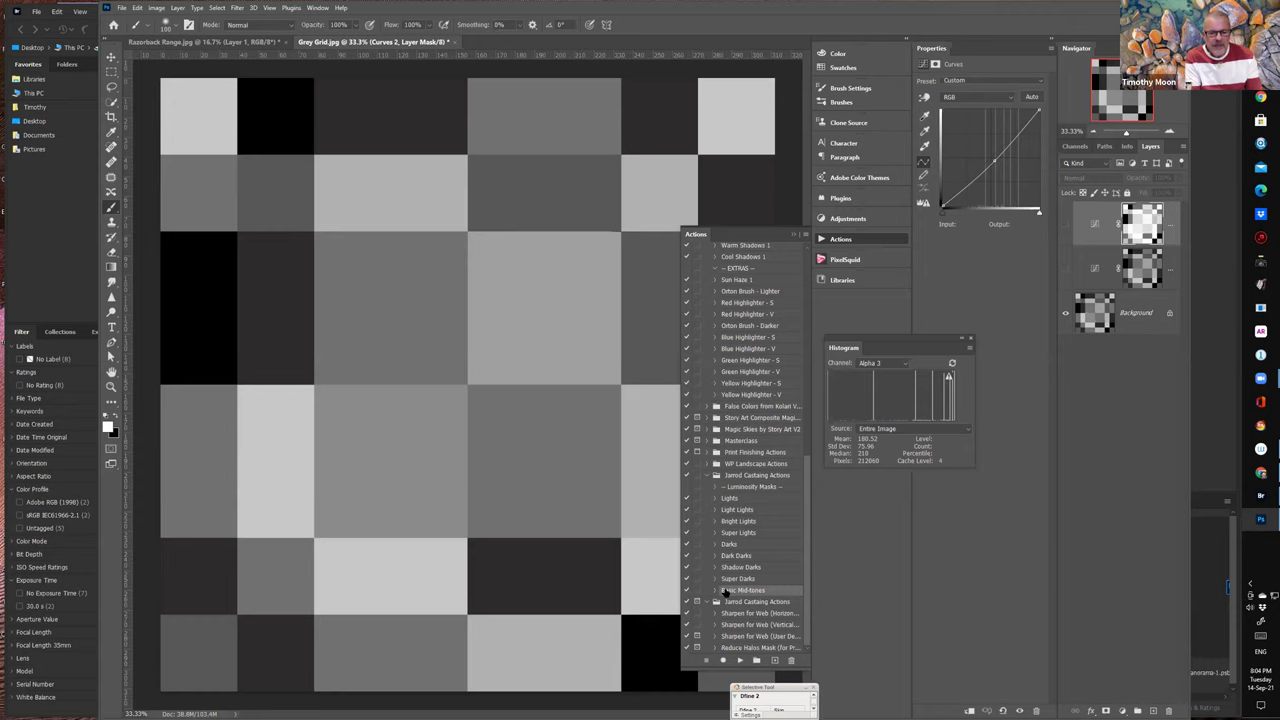
- Run the Basic Mid-tones and Lights actions, then delete the old Curves 1 and Curves 2 layers
click(739, 661)
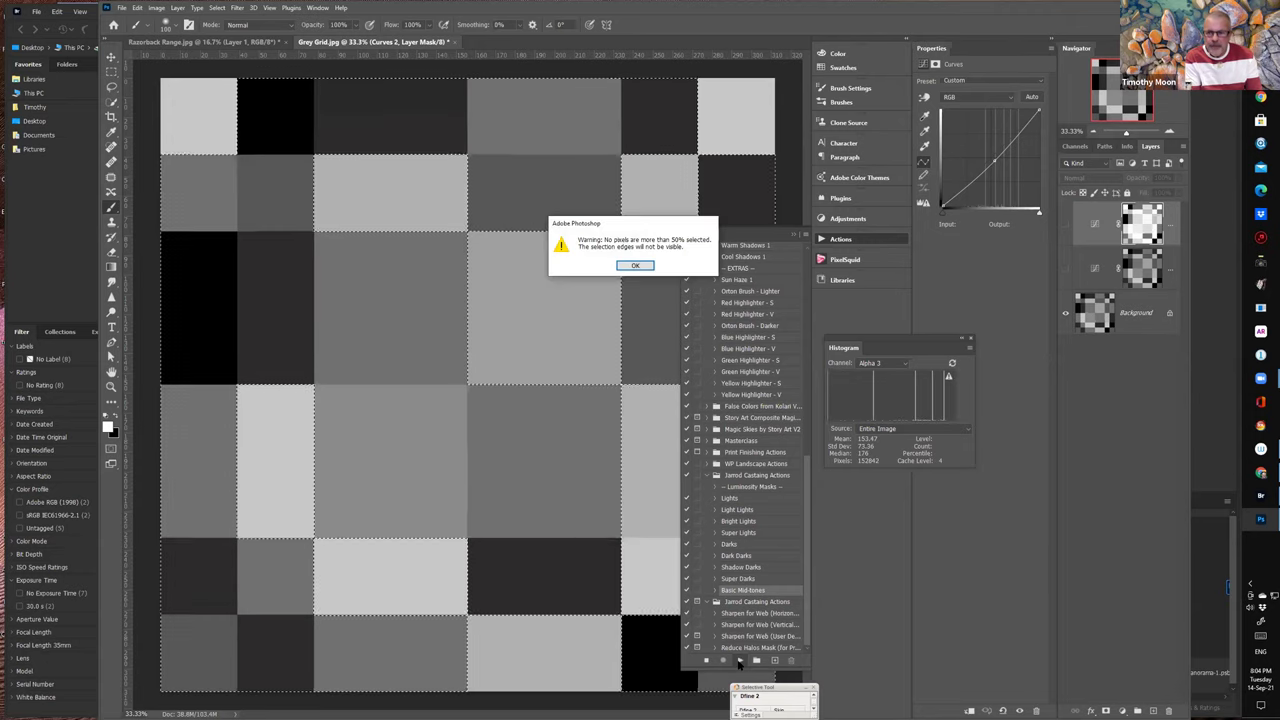
click(635, 265)
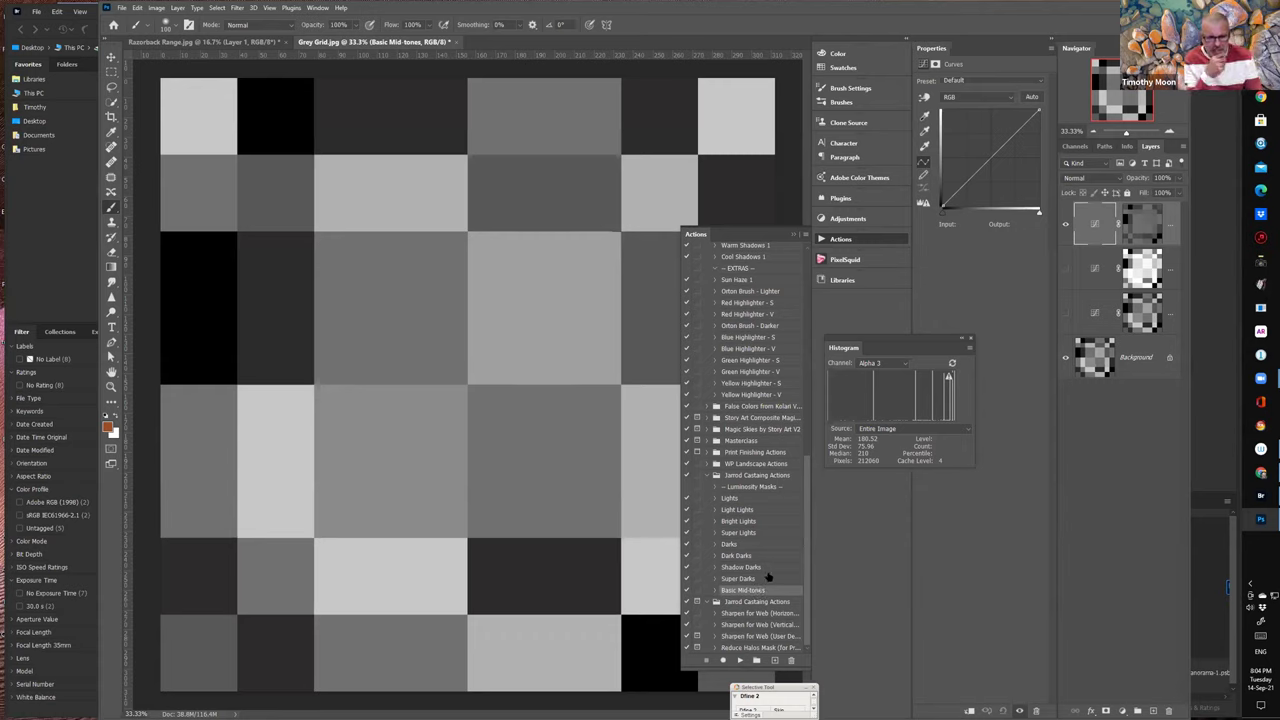
click(728, 499)
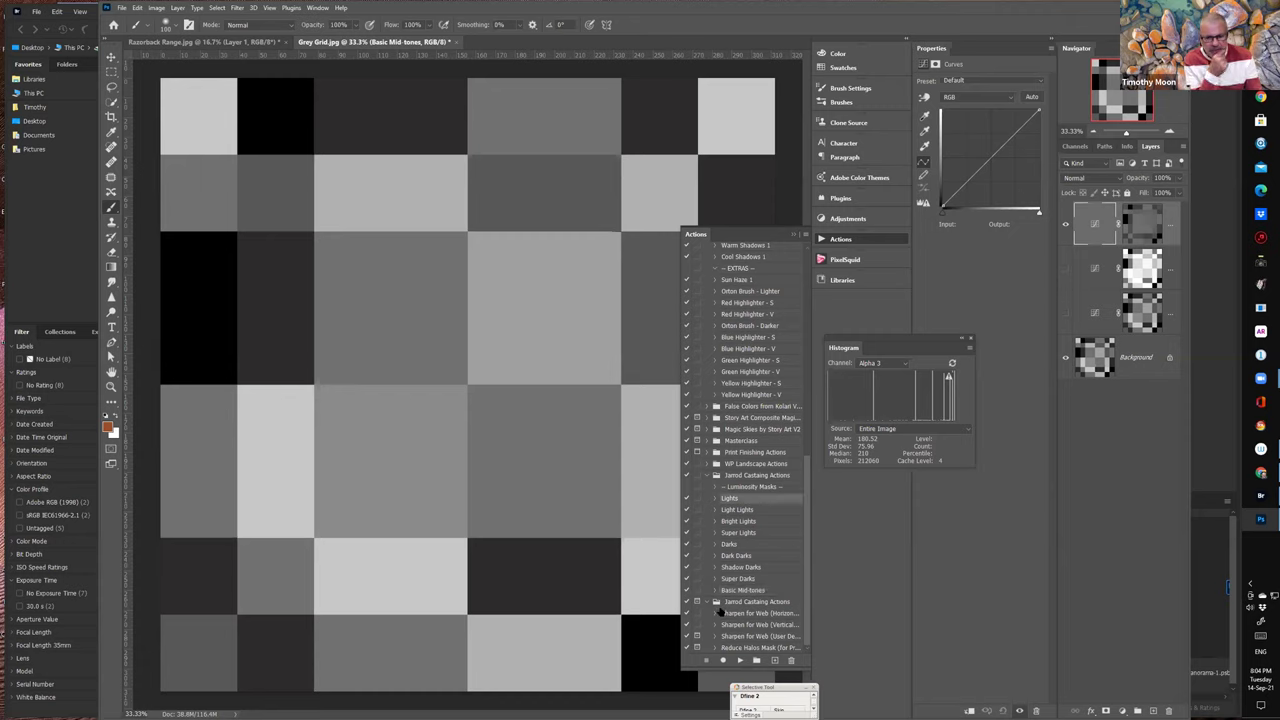
click(740, 661)
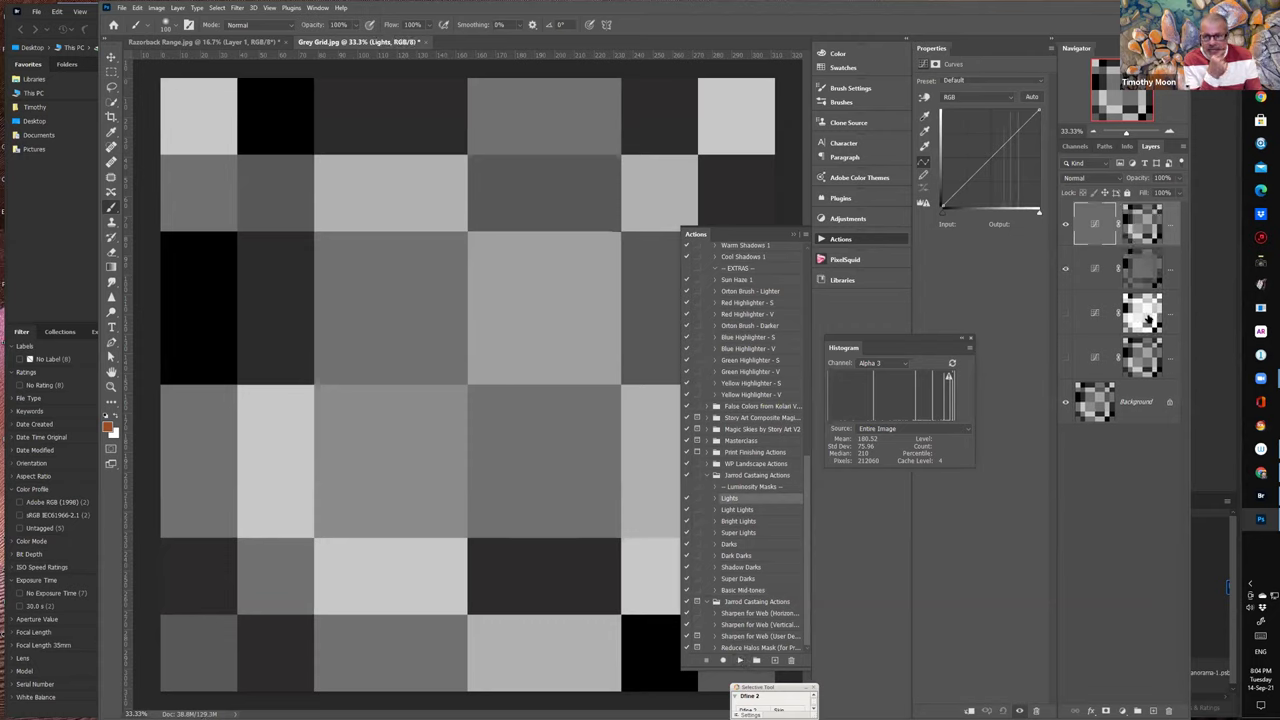
drag(1148, 318, 1153, 710)
drag(1171, 305, 1170, 709)
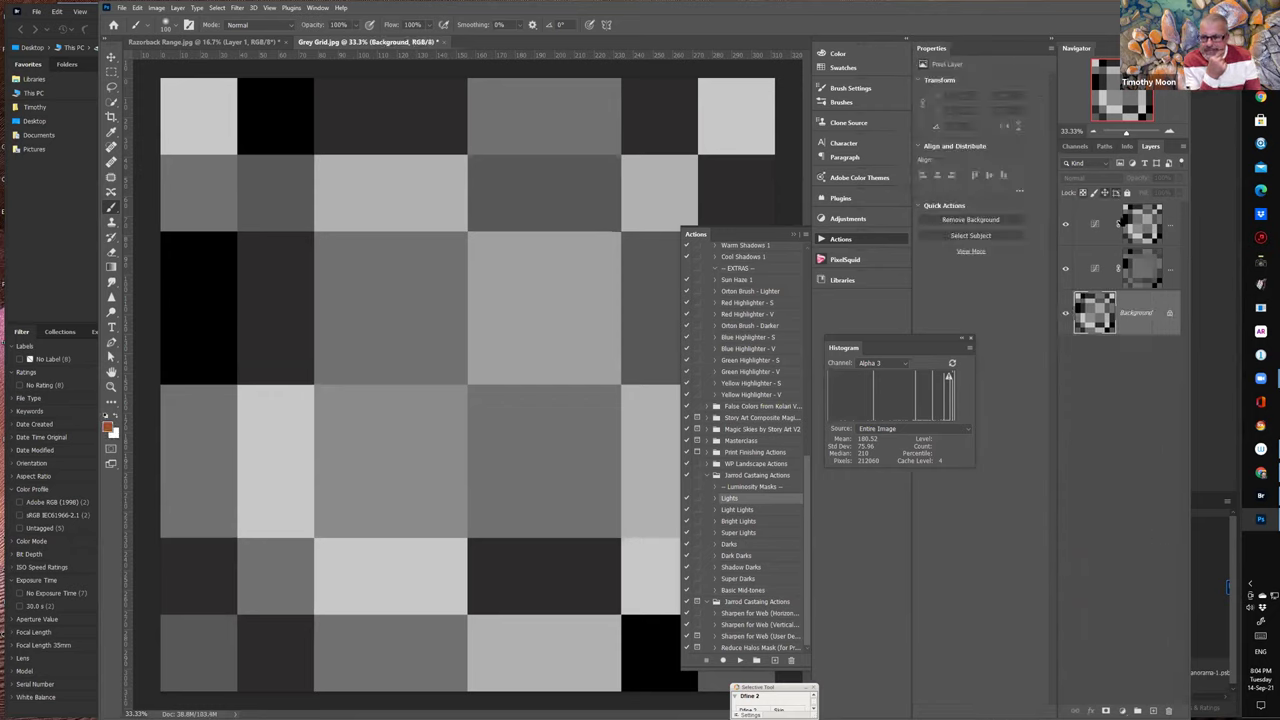
- Nudge the Lights layer's curve to slightly darken its masked tiles
click(1140, 220)
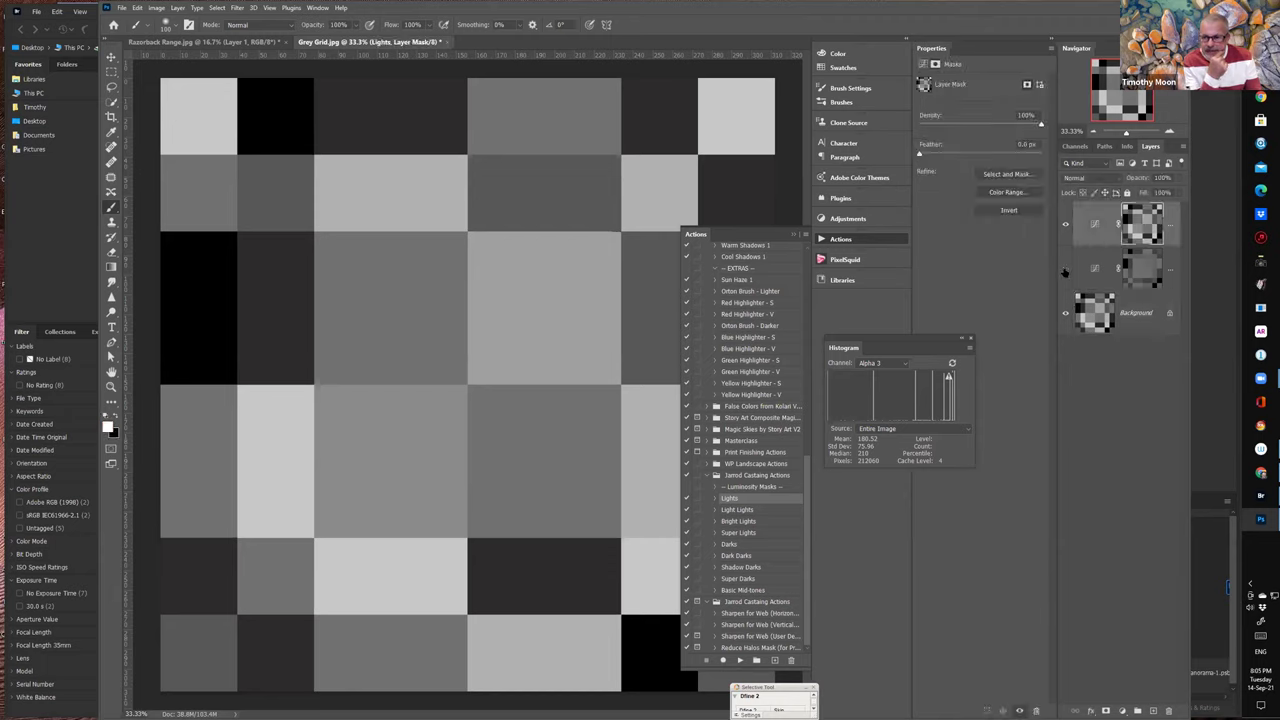
click(1095, 226)
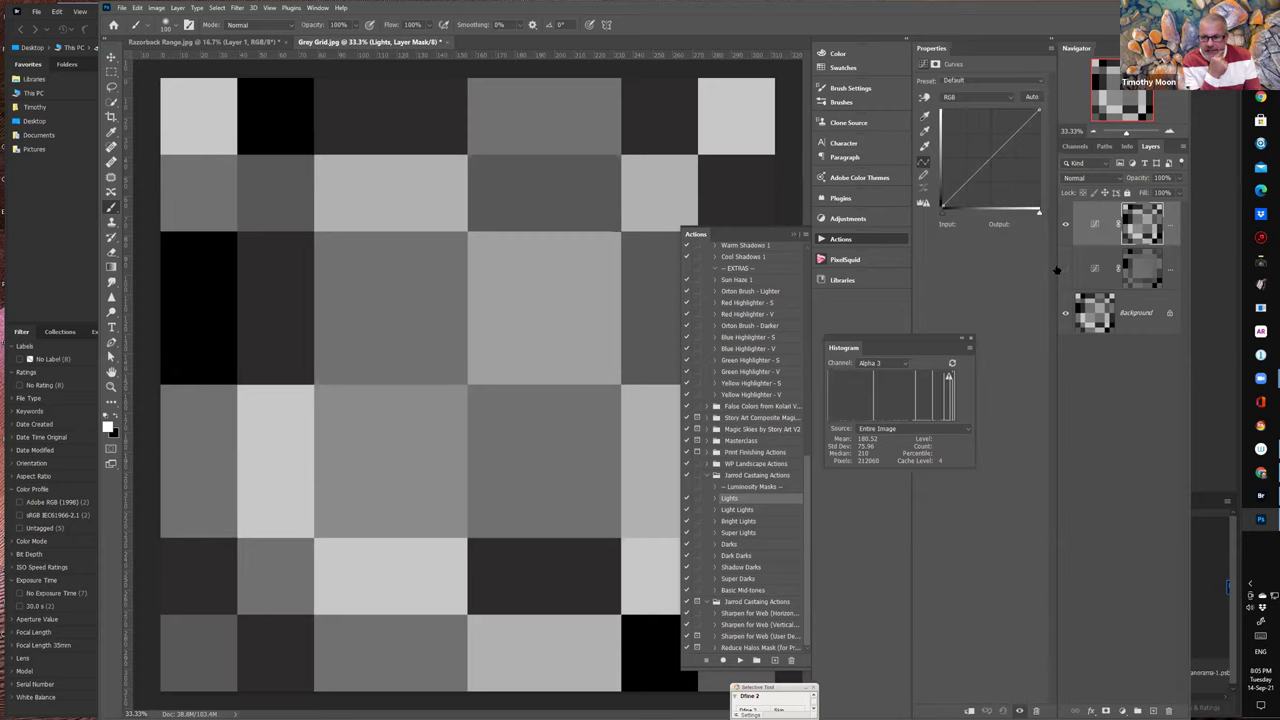
mouse_move(990, 160)
mouse_down()
mouse_move(1000, 204)
mouse_move(982, 146)
mouse_move(997, 207)
mouse_move(988, 162)
mouse_up()
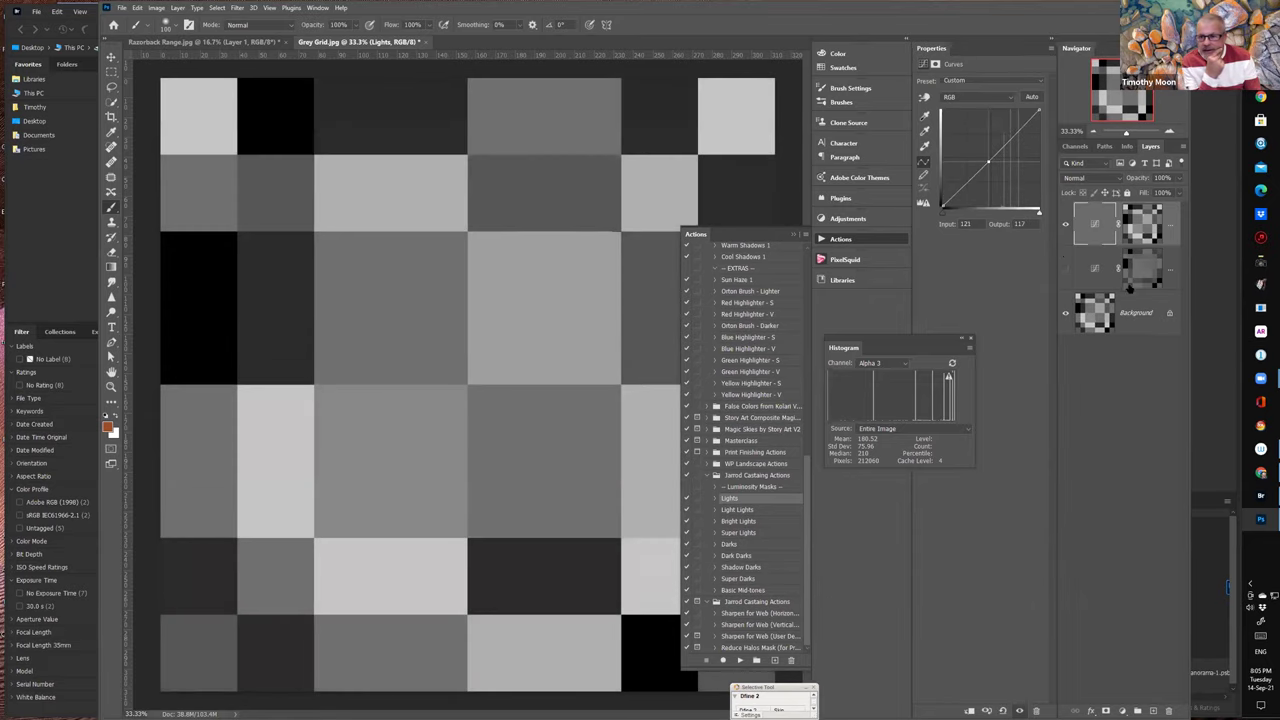
- Raise the Basic Mid-tones curve to a point at input 109, output 153
click(1140, 270)
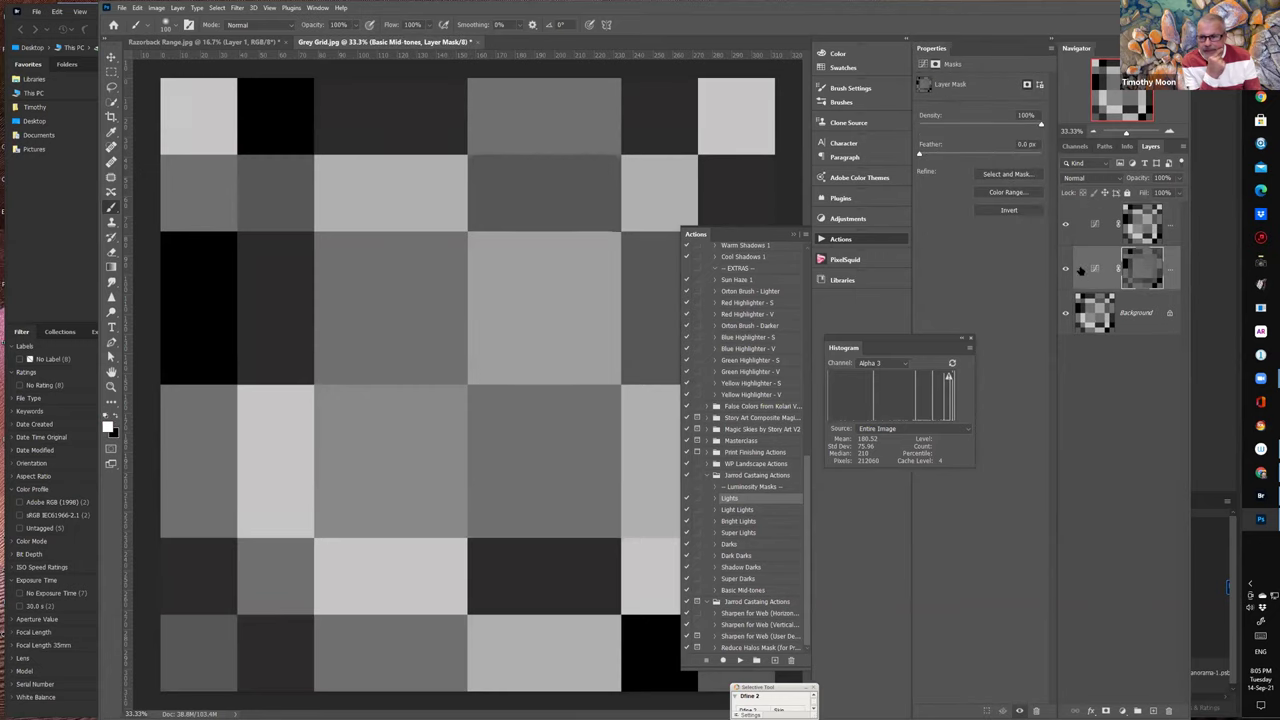
click(1094, 268)
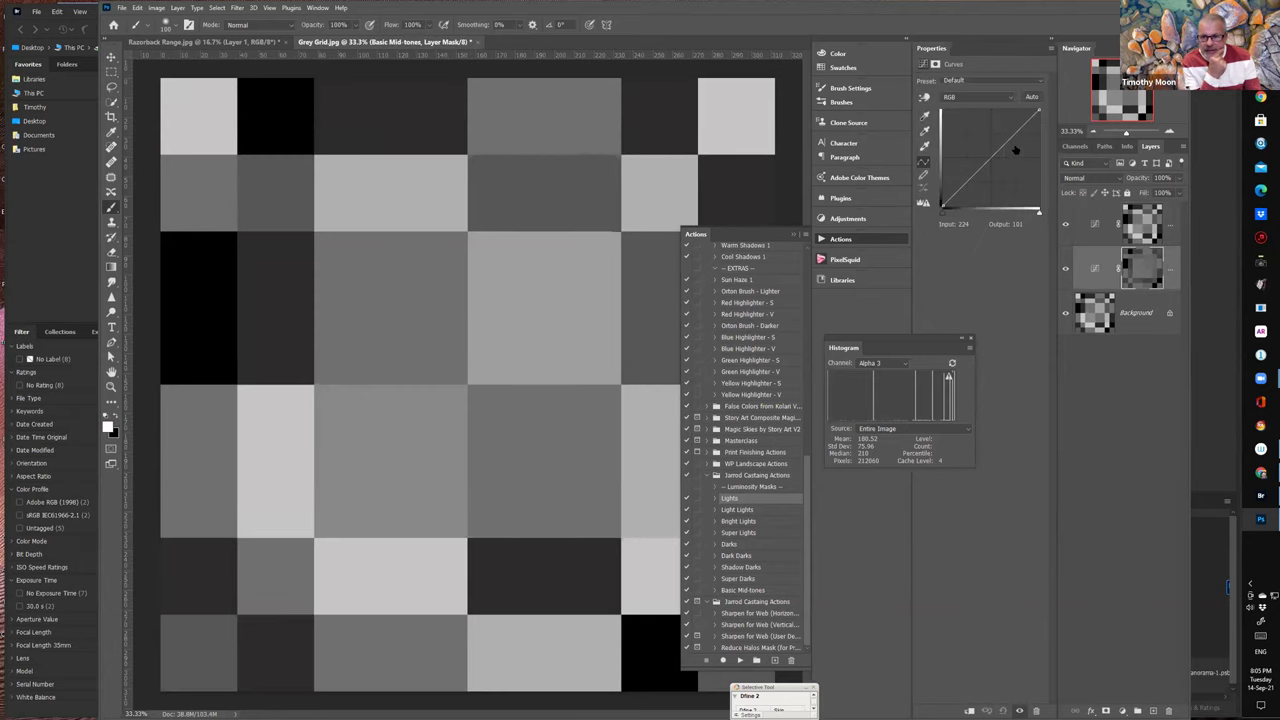
mouse_move(990, 160)
mouse_down()
mouse_move(992, 180)
mouse_move(985, 130)
mouse_move(962, 97)
mouse_move(984, 148)
mouse_up()
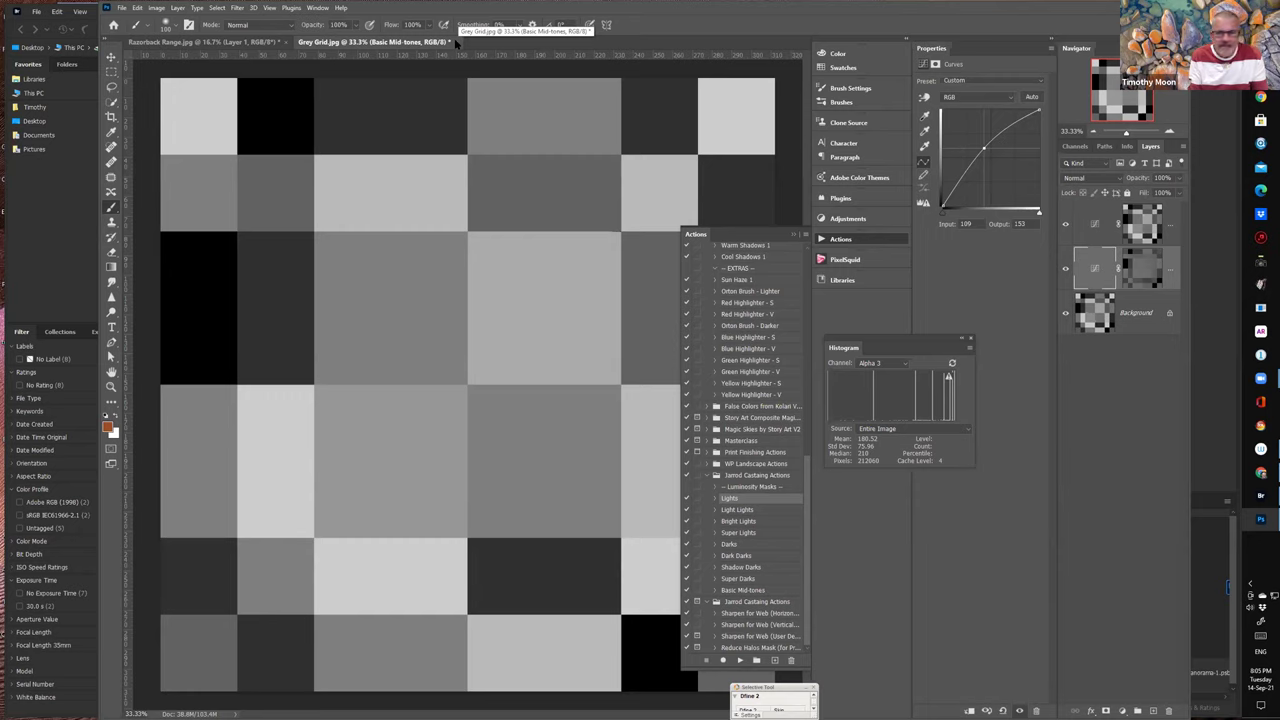
- Leave Grey Grid.jpg open unsaved and switch to the Razorback Range.jpg landscape photo
click(455, 42)
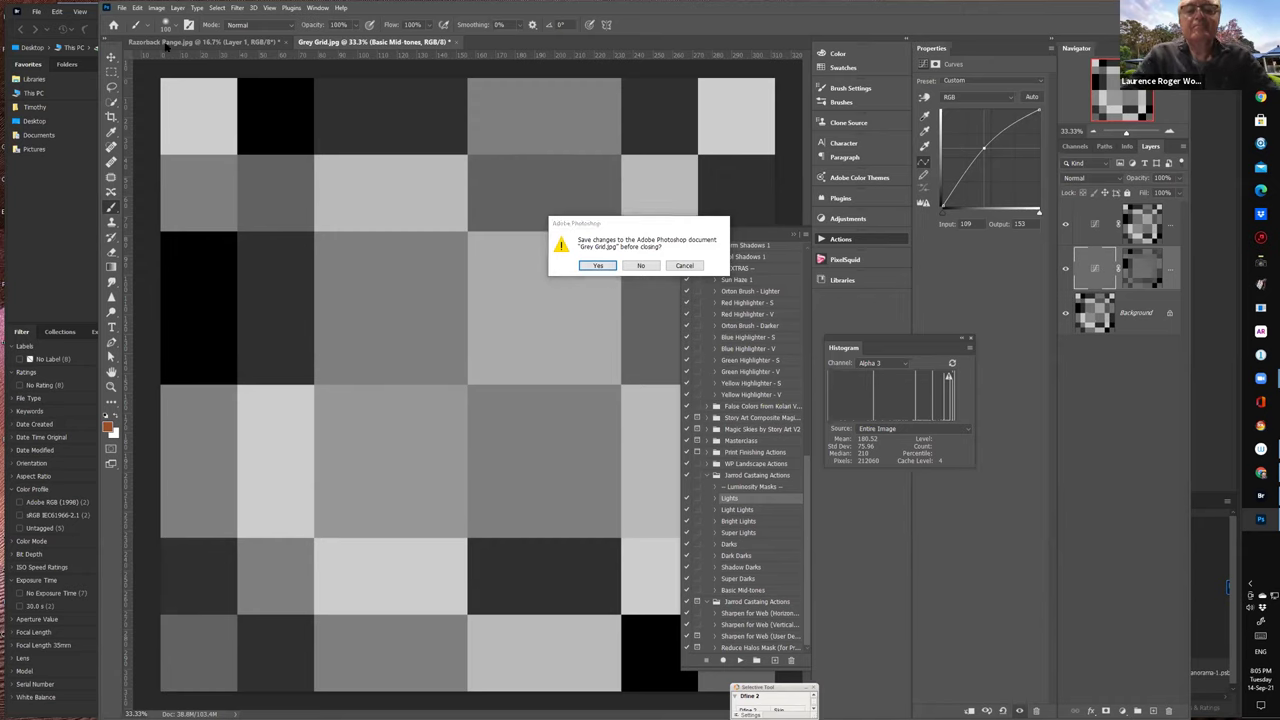
click(641, 266)
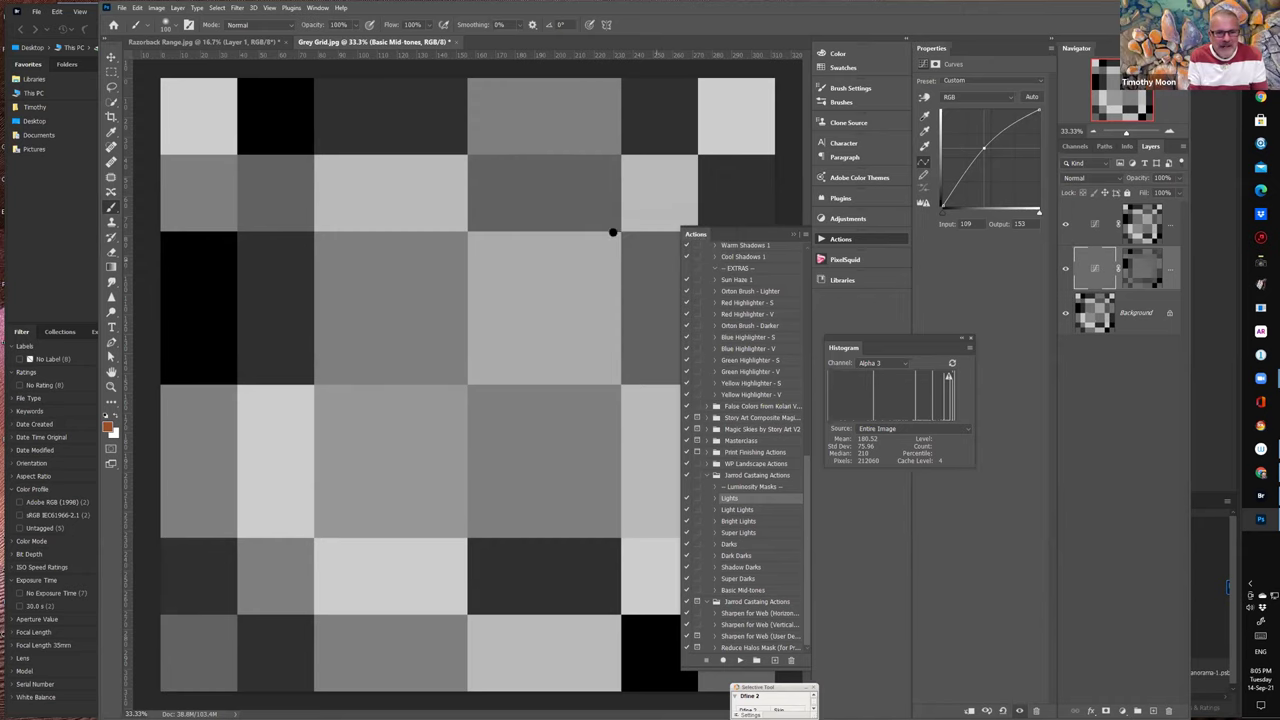
click(165, 42)
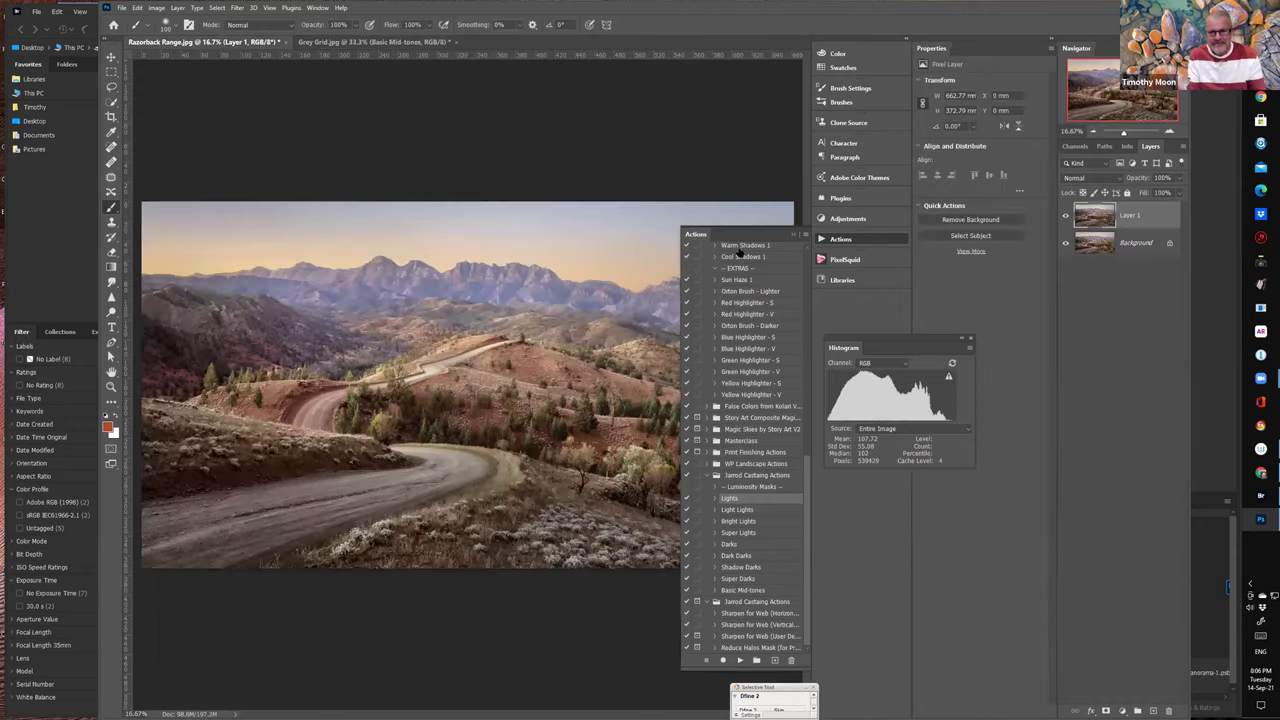
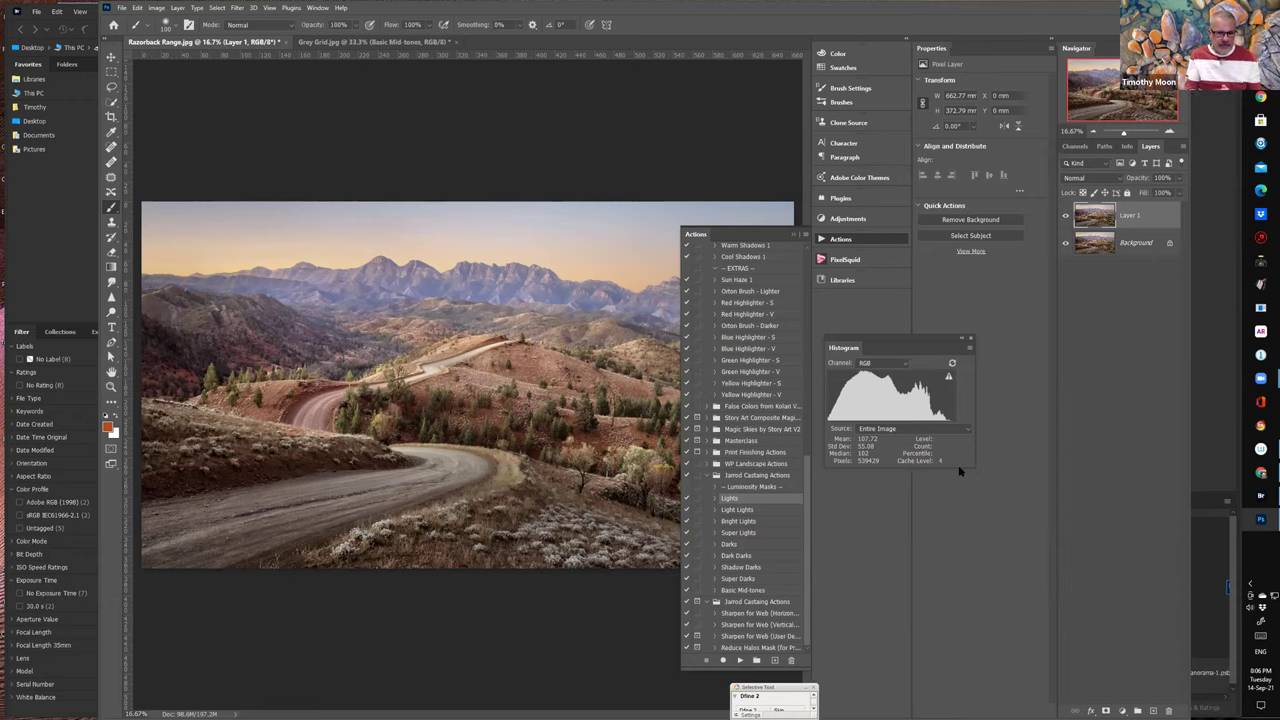
- Close the Actions list and Quick-select the sky above the mountain ridge
click(794, 236)
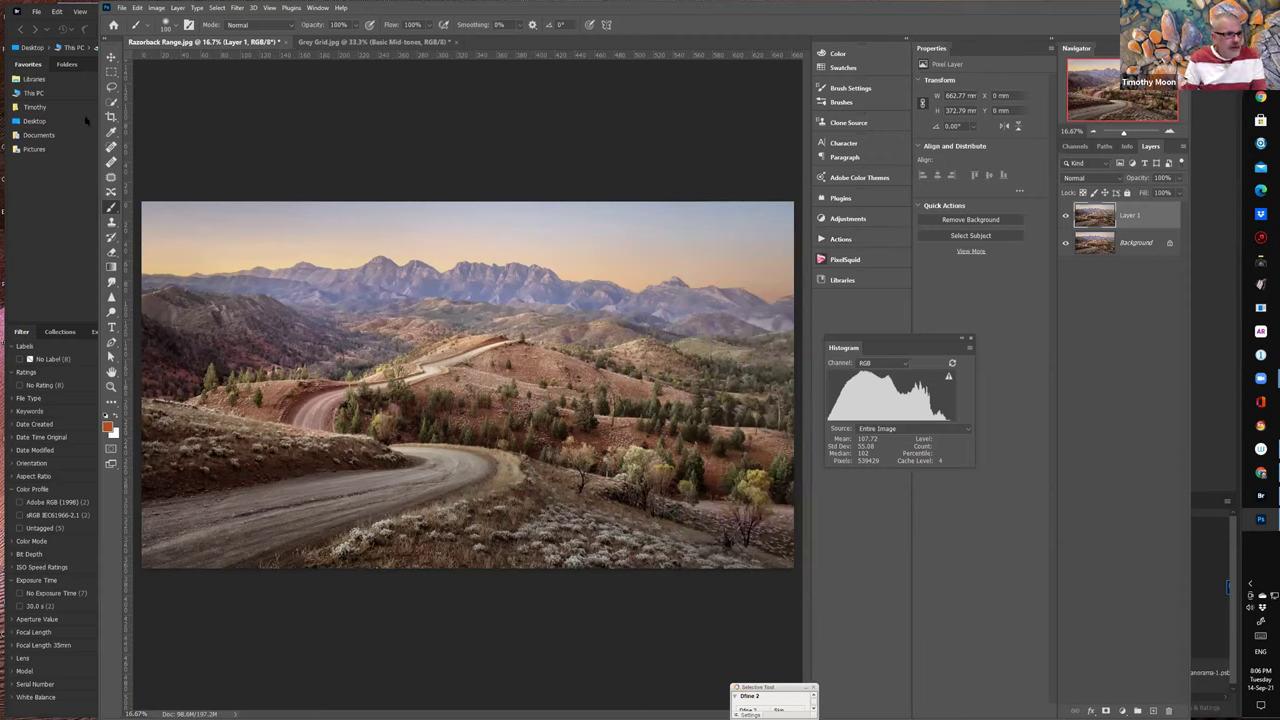
click(111, 102)
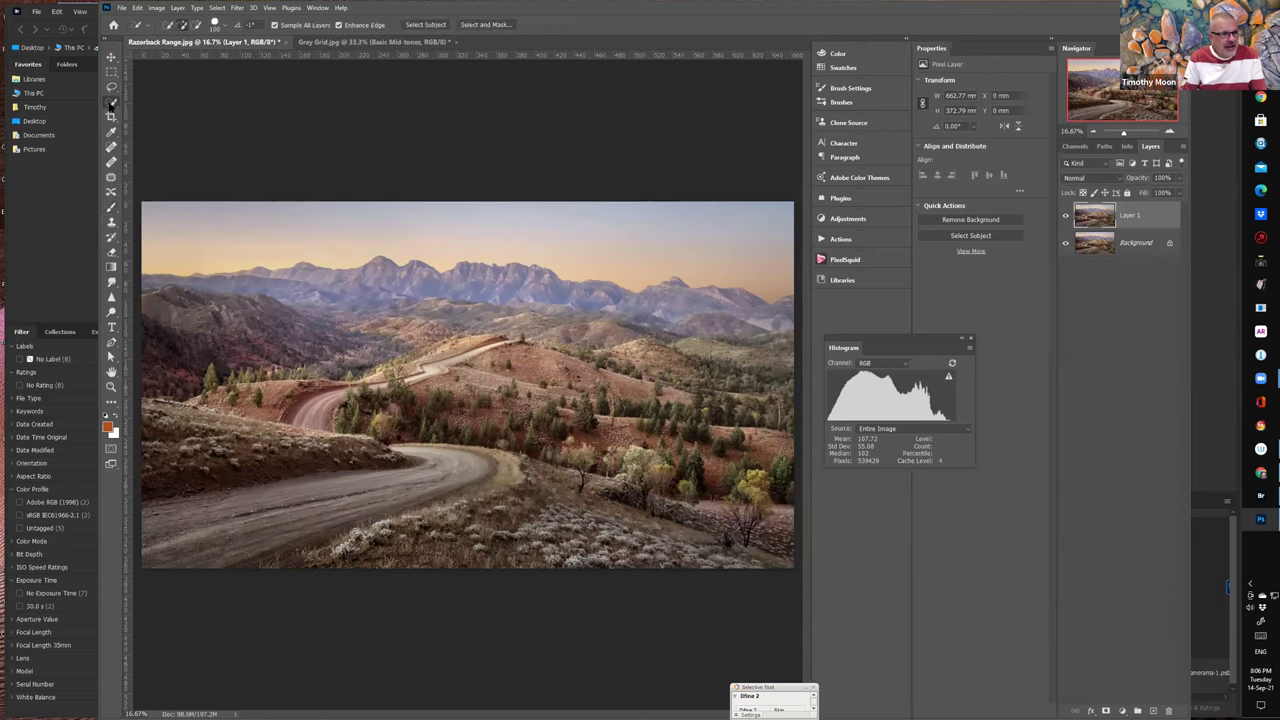
mouse_move(152, 258)
mouse_down()
mouse_move(279, 213)
mouse_move(640, 203)
mouse_up()
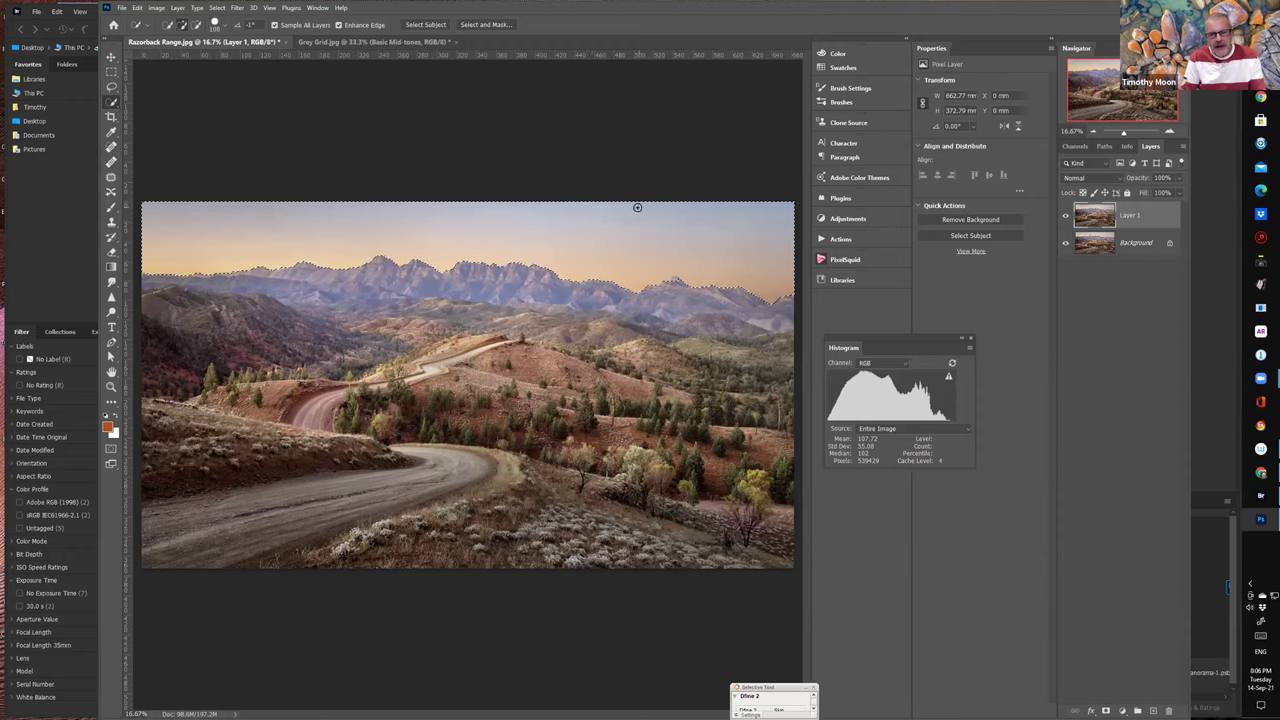
- Add a sky-masked Brightness/Contrast layer at brightness -25, then hide it
click(1122, 711)
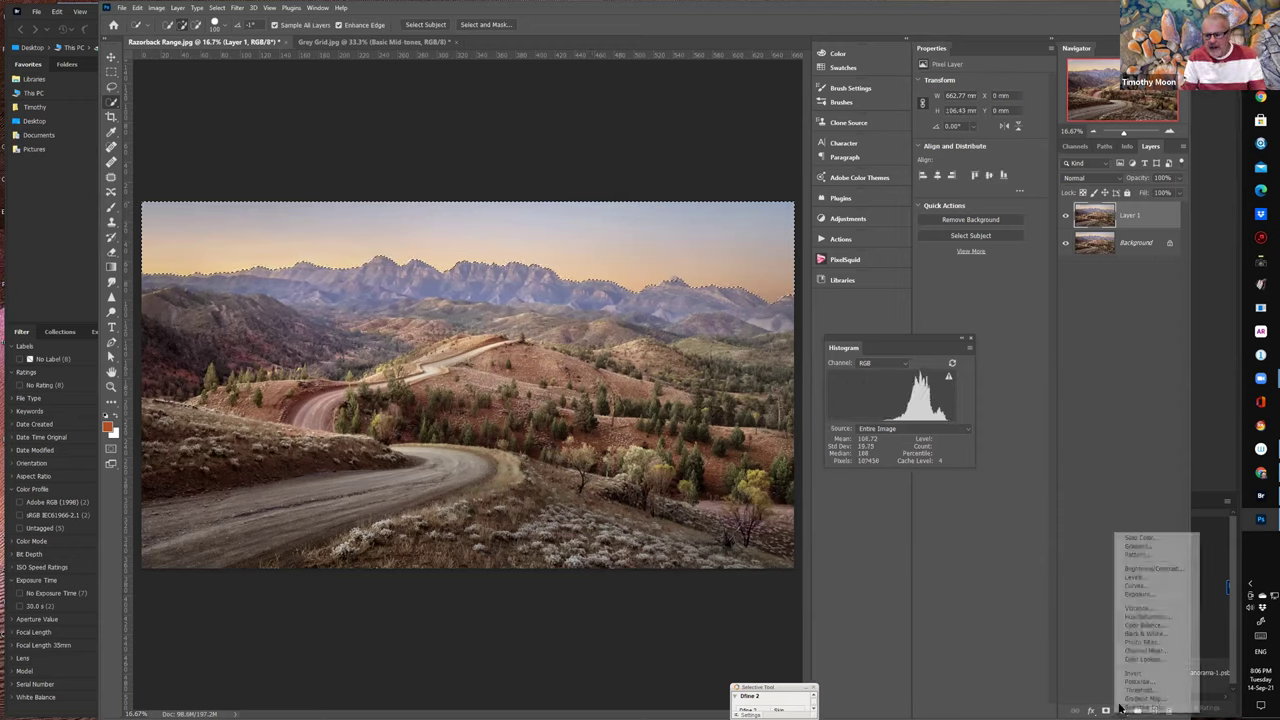
click(1146, 569)
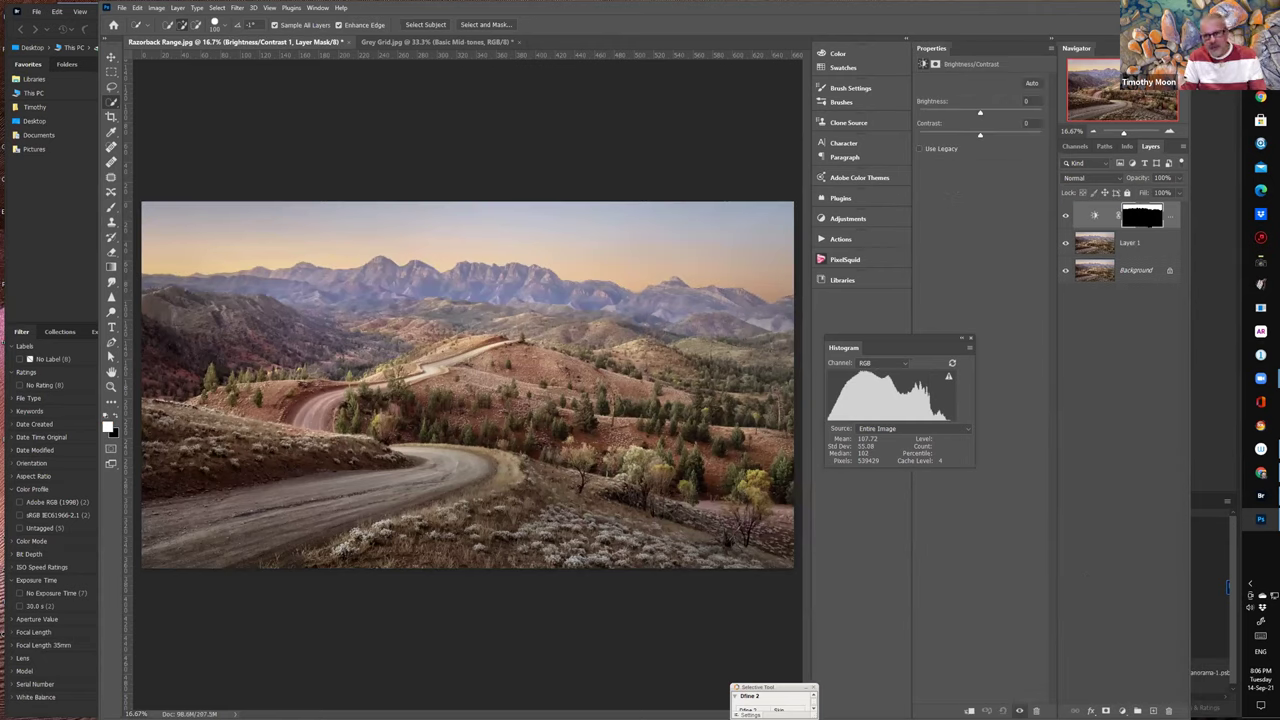
click(1095, 217)
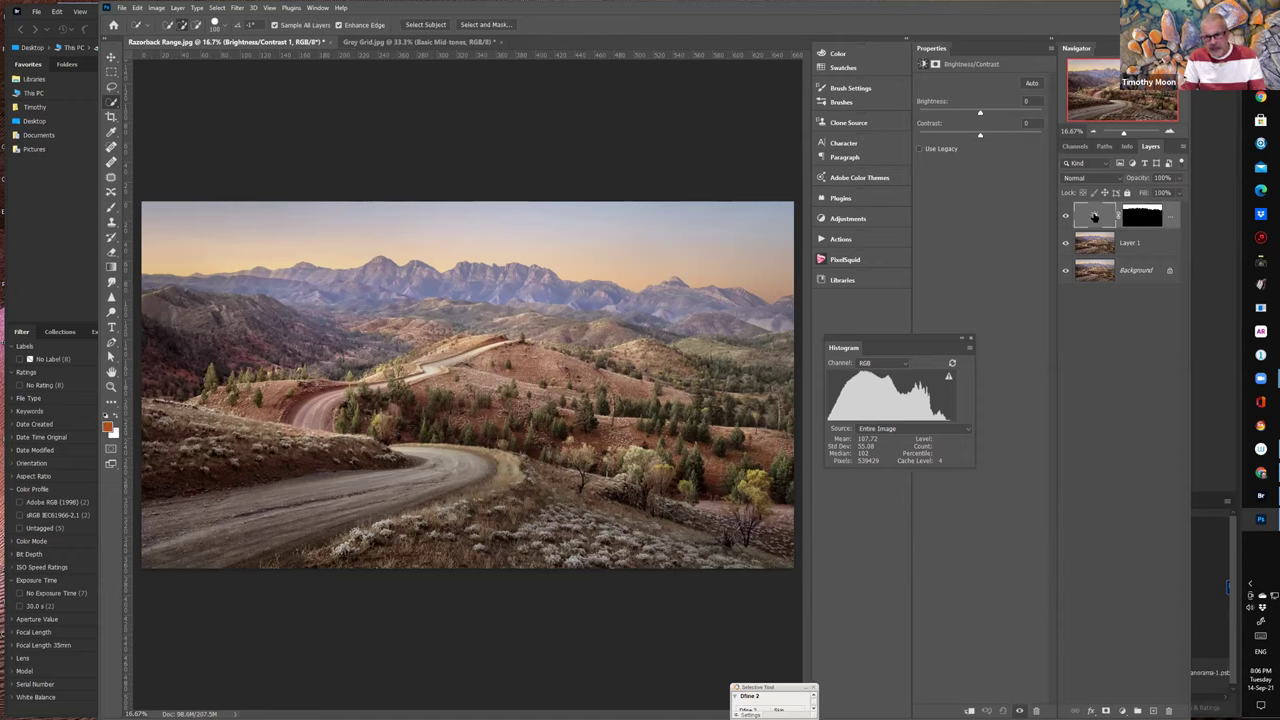
mouse_move(979, 113)
mouse_down()
mouse_move(957, 114)
mouse_move(994, 117)
mouse_move(969, 117)
mouse_up()
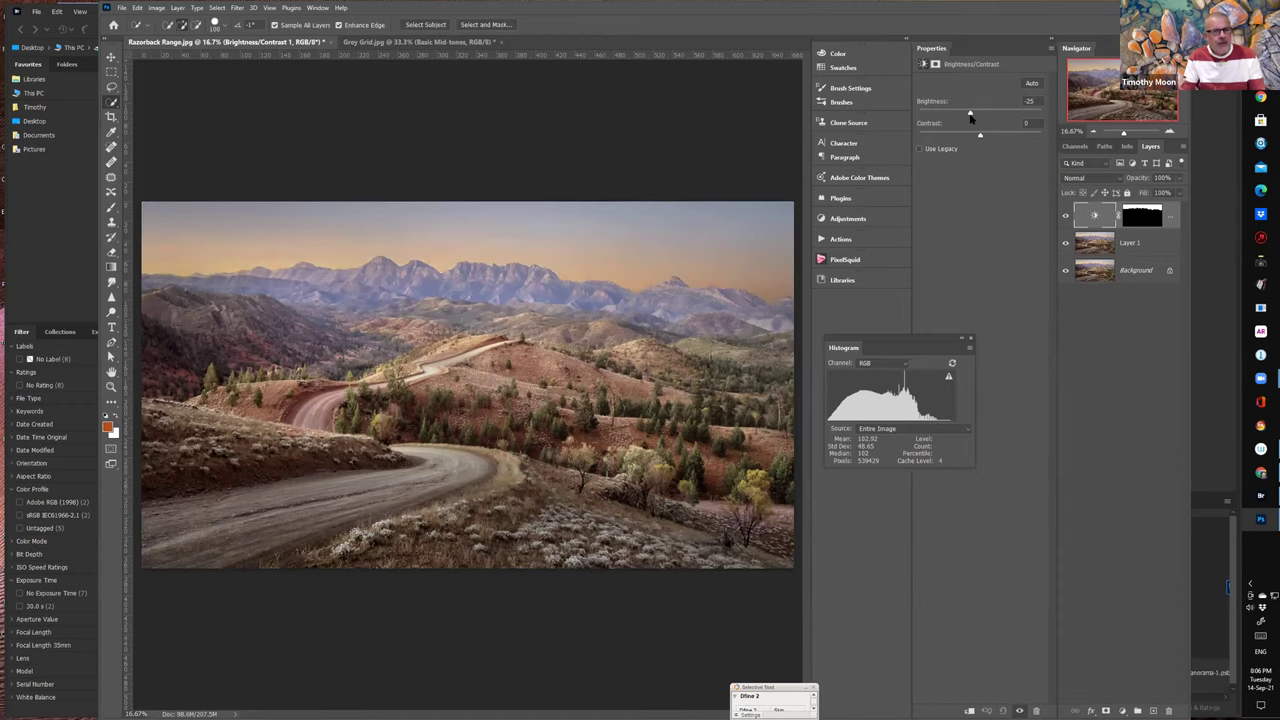
click(1066, 216)
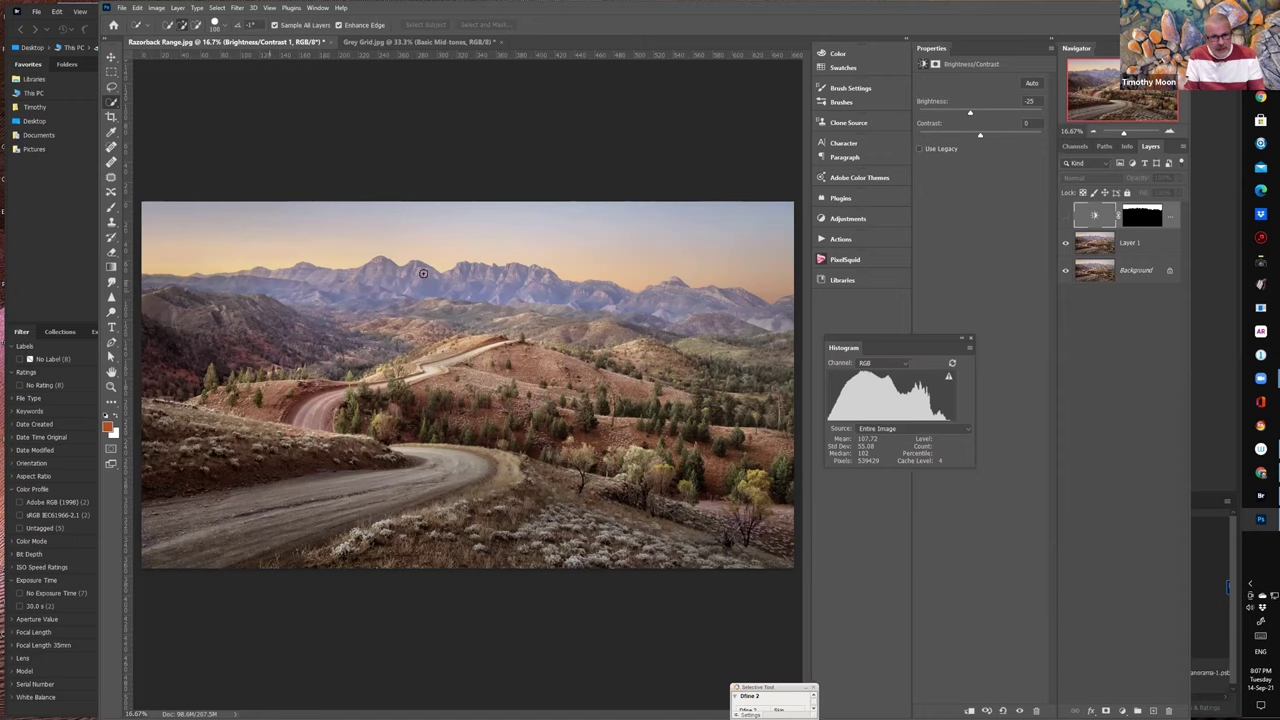
- Run the Lights luminosity-mask action and view its mask alone before returning to colour
click(826, 238)
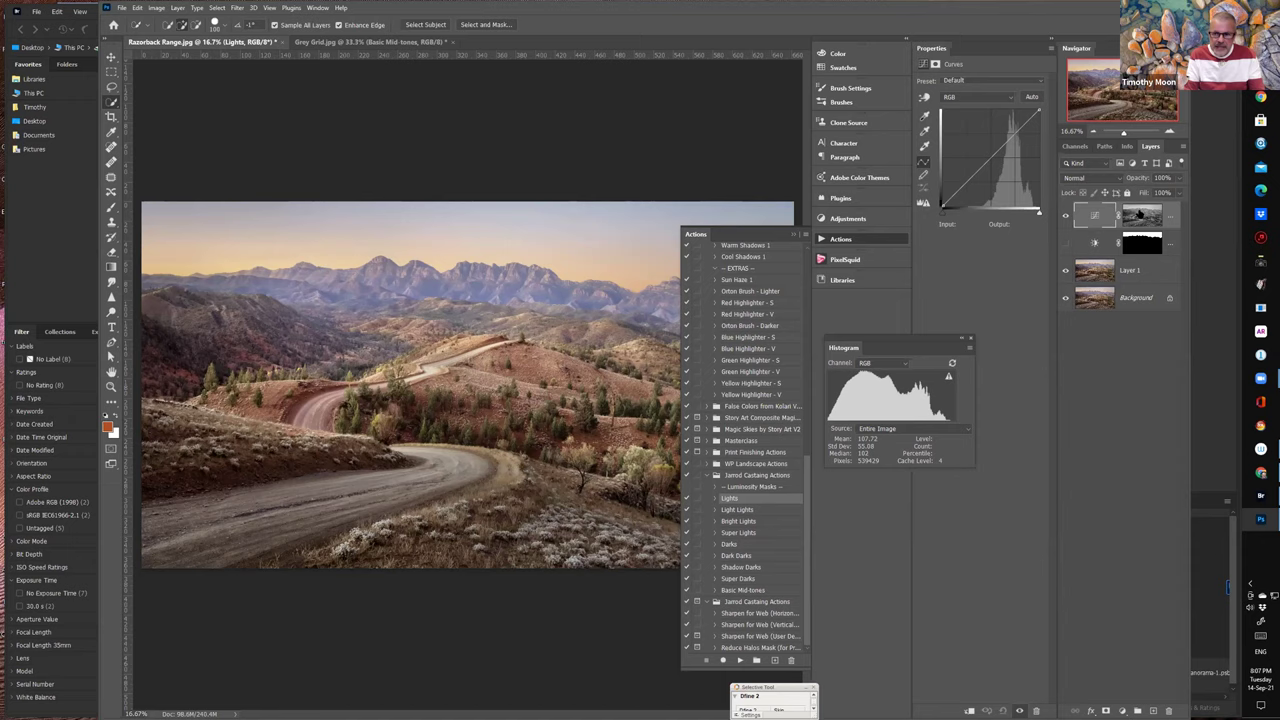
click(1139, 214)
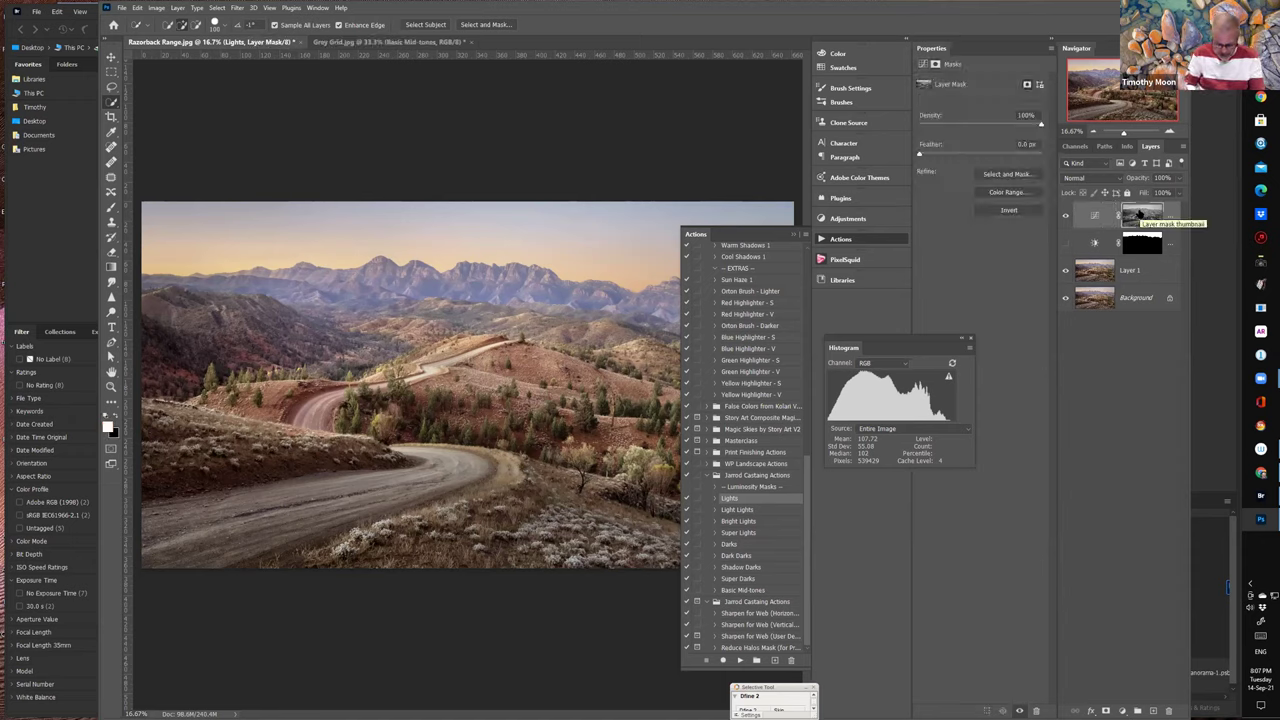
alt+click(1139, 214)
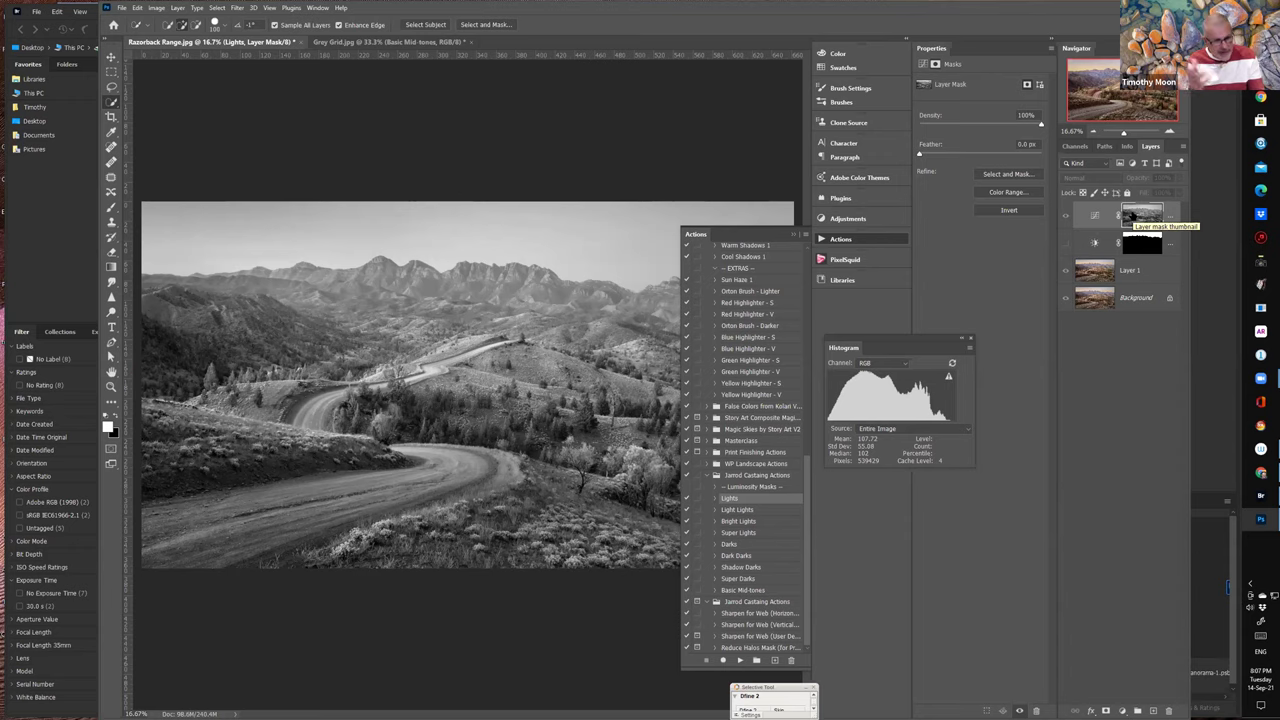
alt+click(1132, 217)
click(1097, 216)
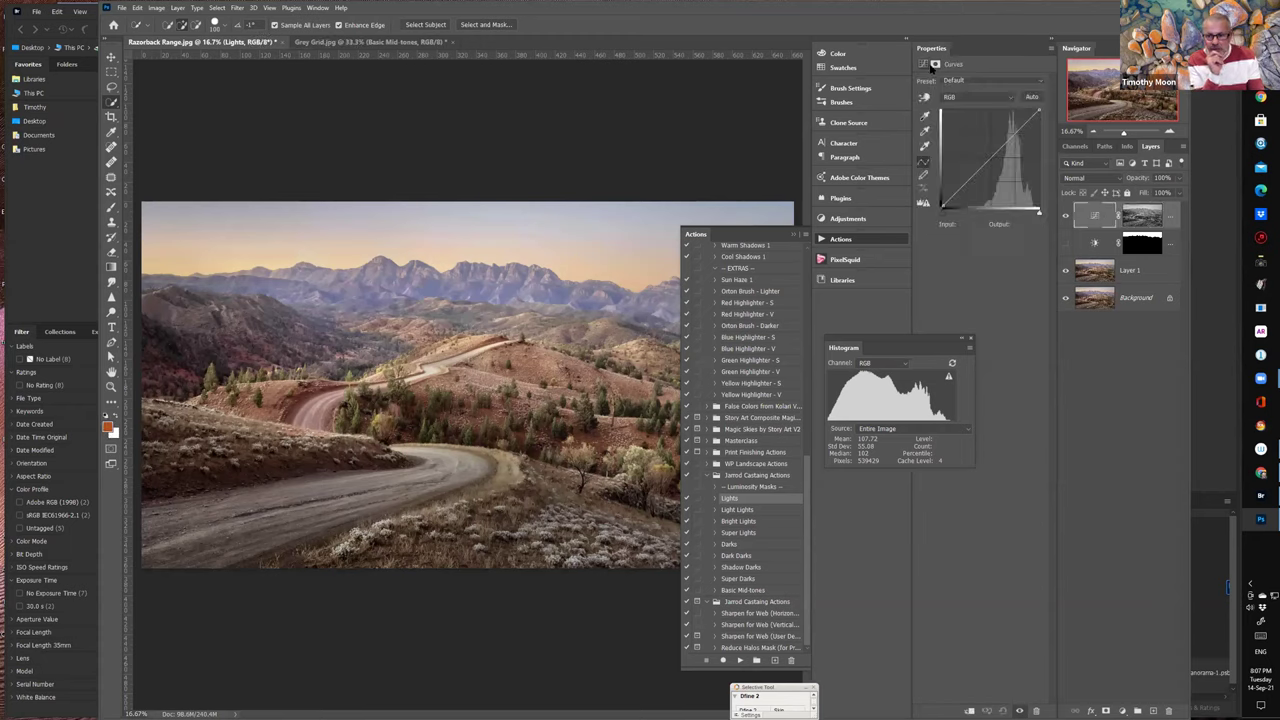
- Set the Lights curve to input 130 / output 107, hide it, and run Bright Lights
drag(986, 162, 993, 164)
drag(991, 160, 992, 166)
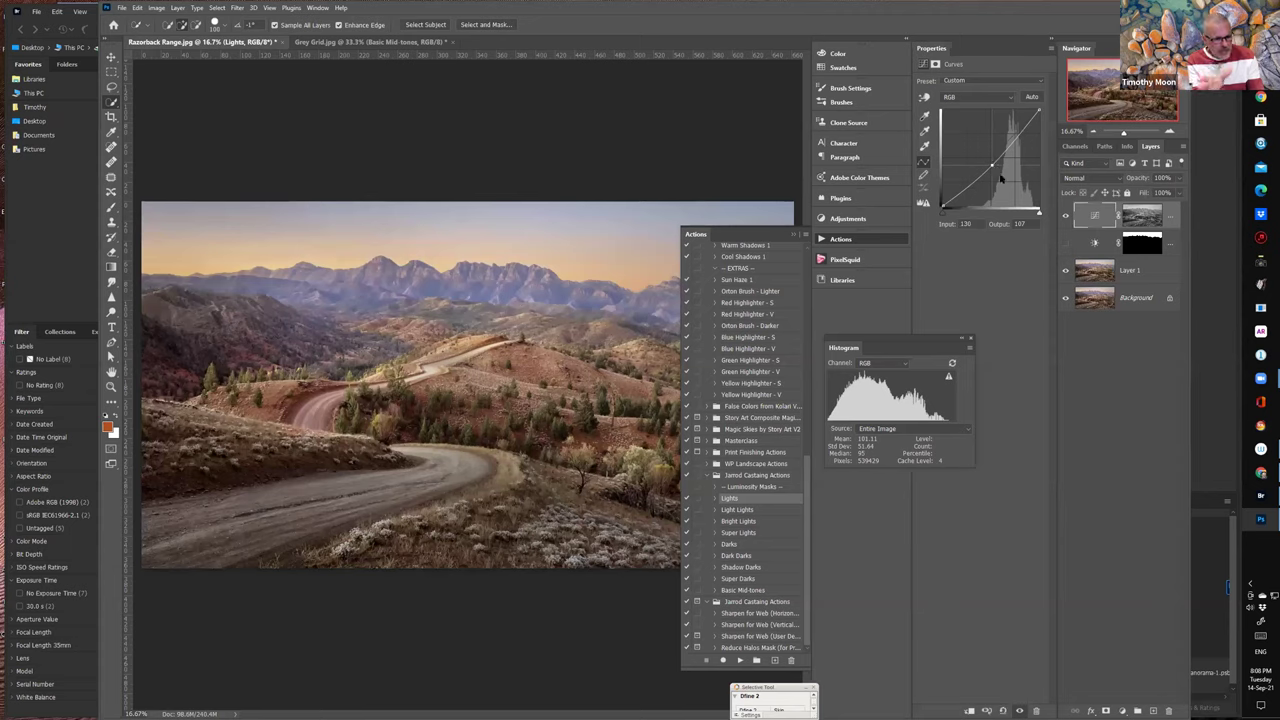
click(1066, 217)
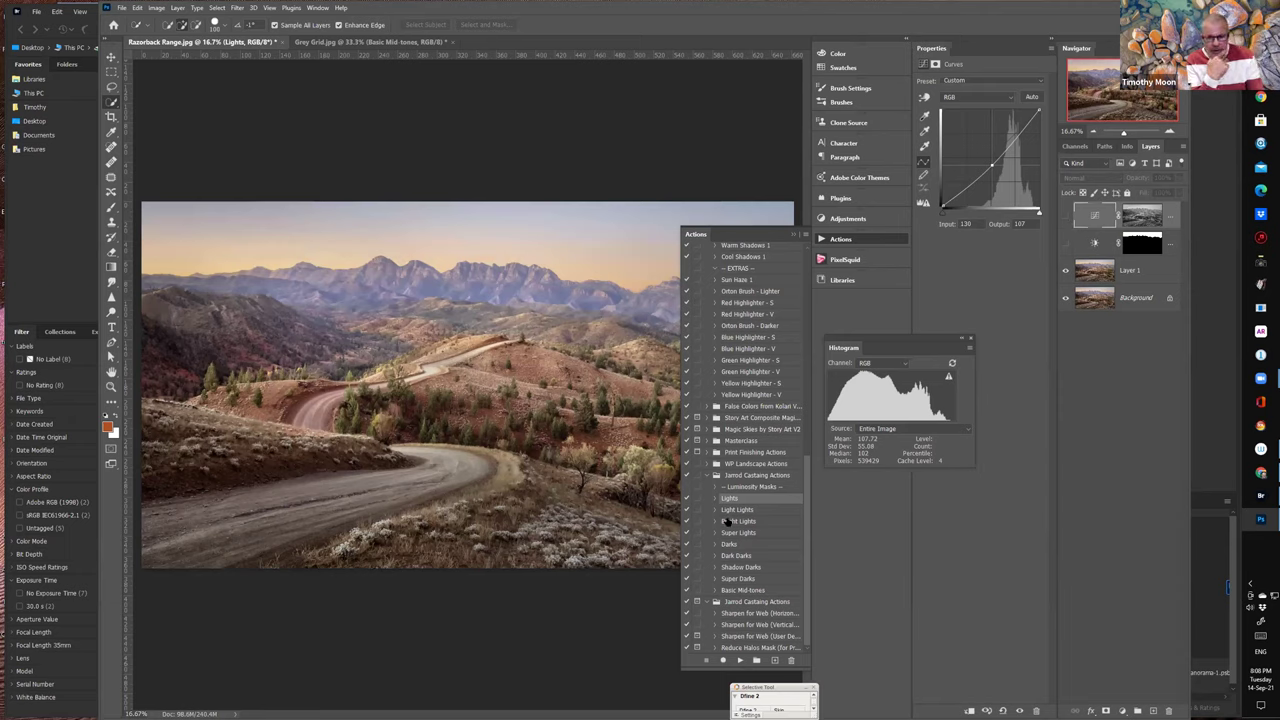
click(735, 521)
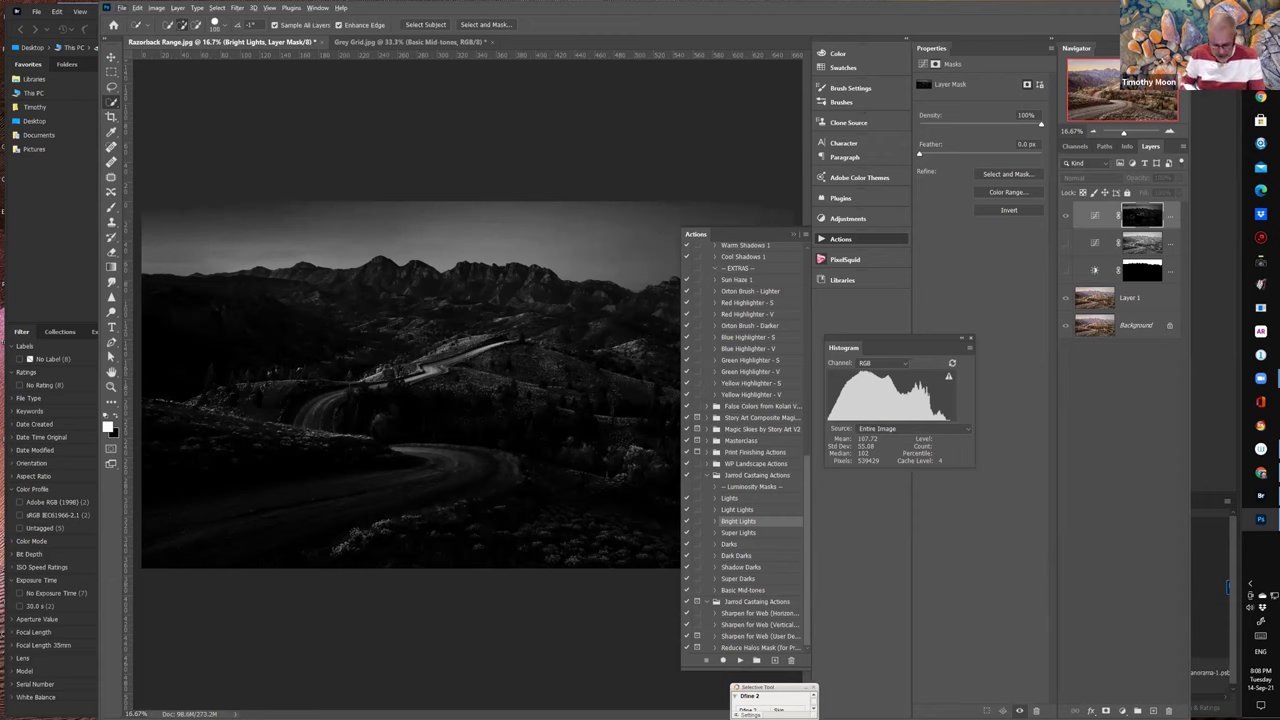
- Return to colour view and pull the Bright Lights curve to input 125, output 91
key(ctrl+2)
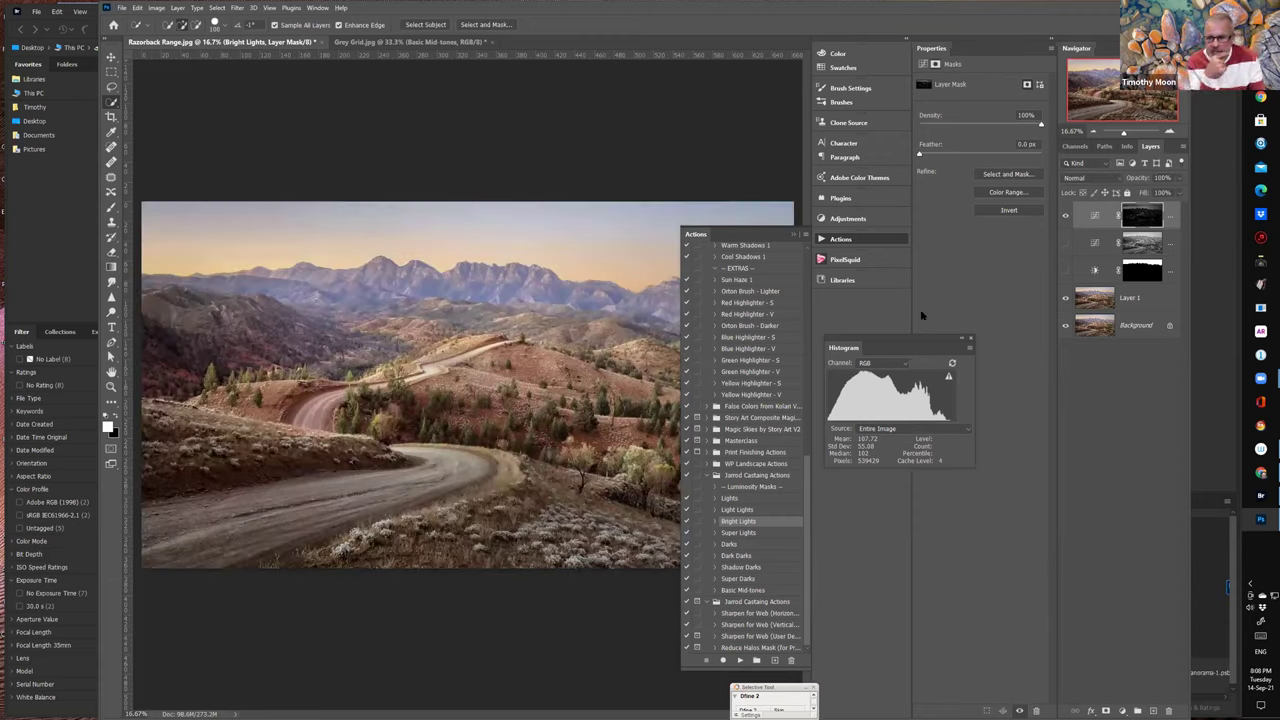
click(1095, 216)
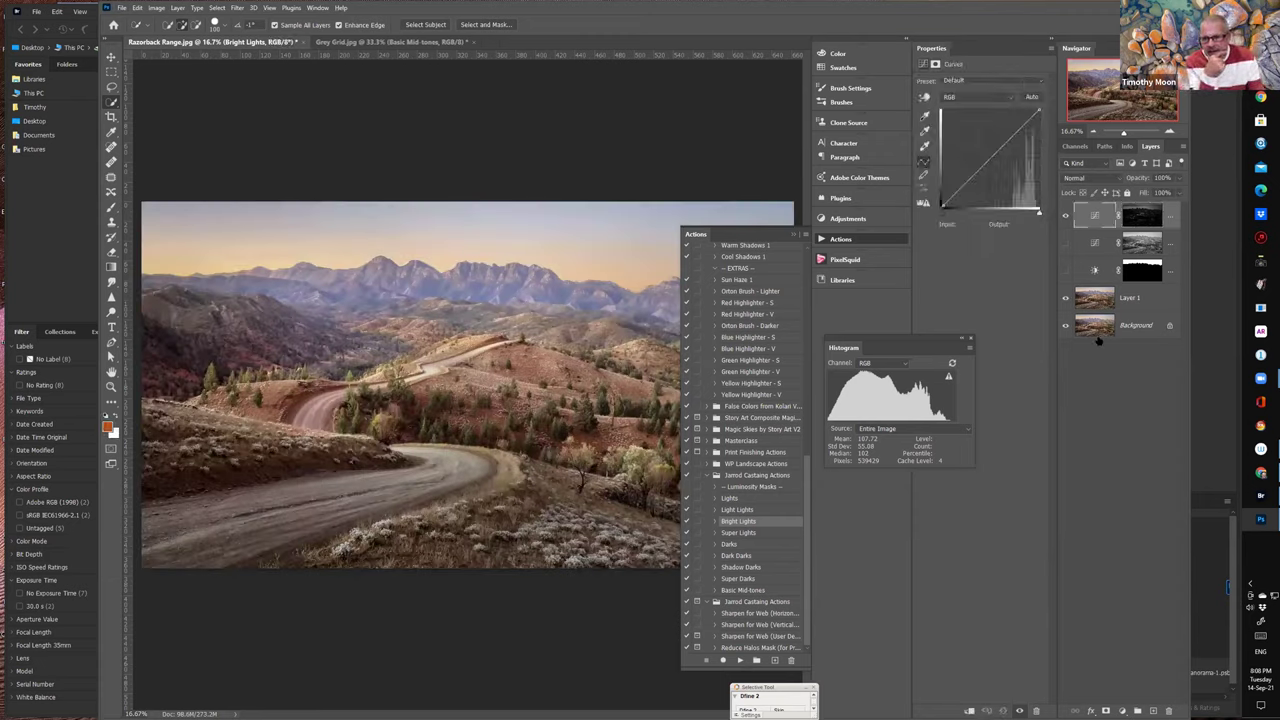
mouse_move(994, 155)
mouse_down()
mouse_move(988, 183)
mouse_move(990, 159)
mouse_move(990, 171)
mouse_up()
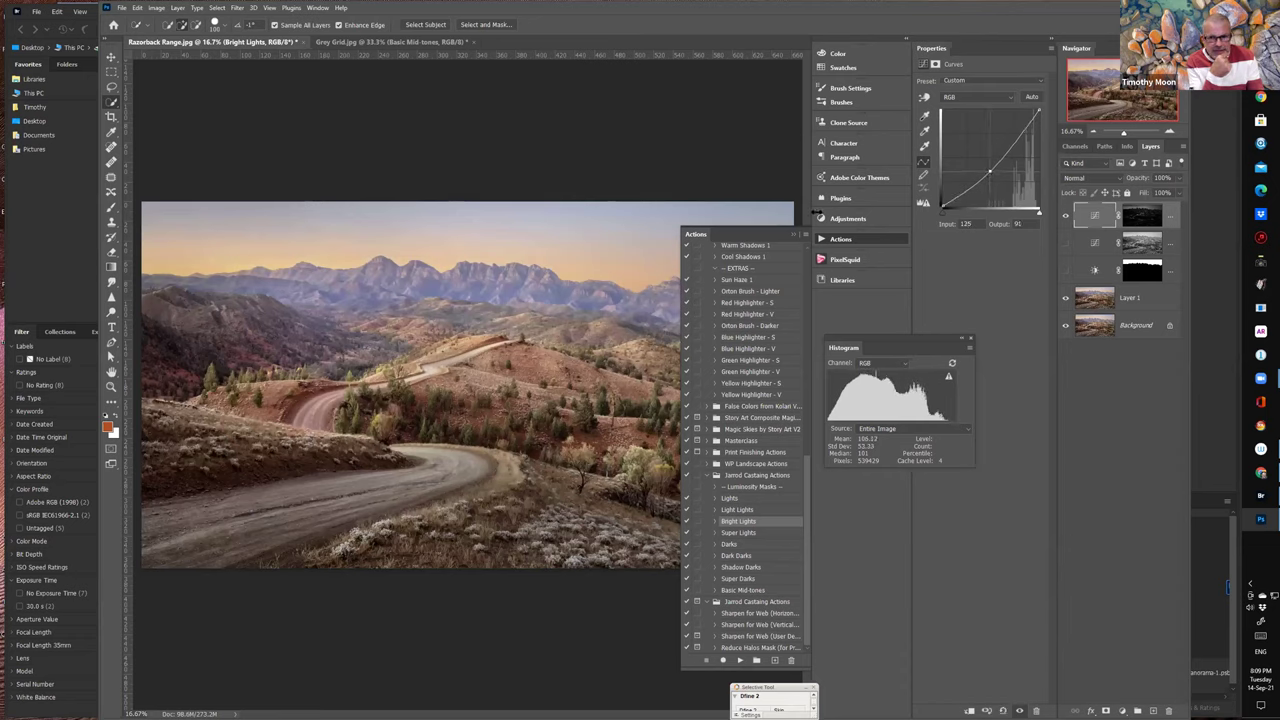
- Collapse the Actions list and toggle the Bright Lights layer off and on to compare
click(792, 236)
click(1065, 218)
click(1065, 218)
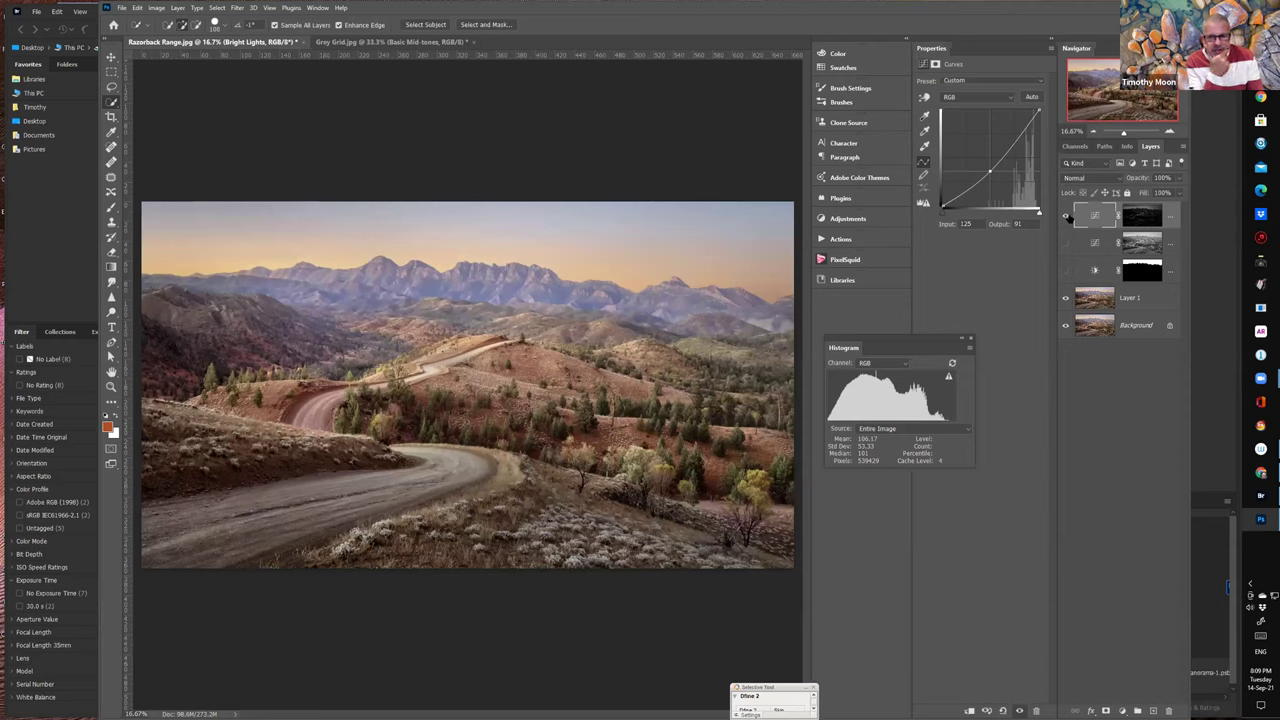
click(1066, 216)
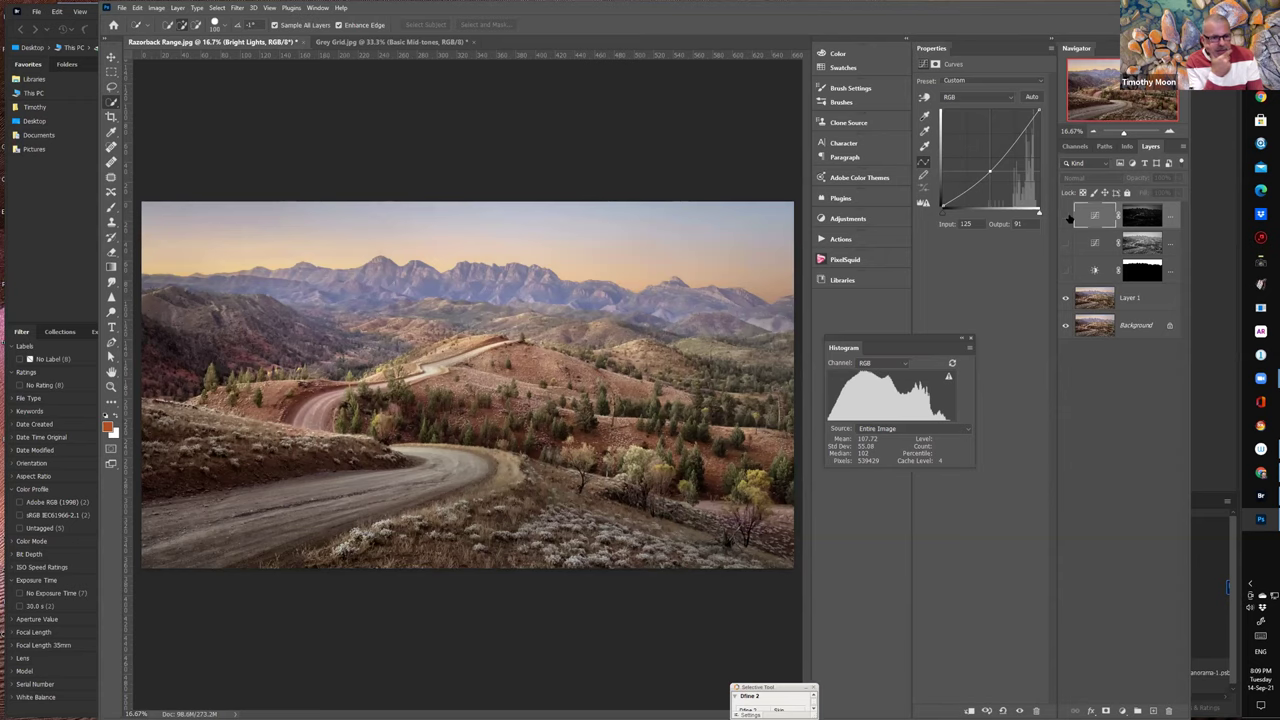
click(1066, 216)
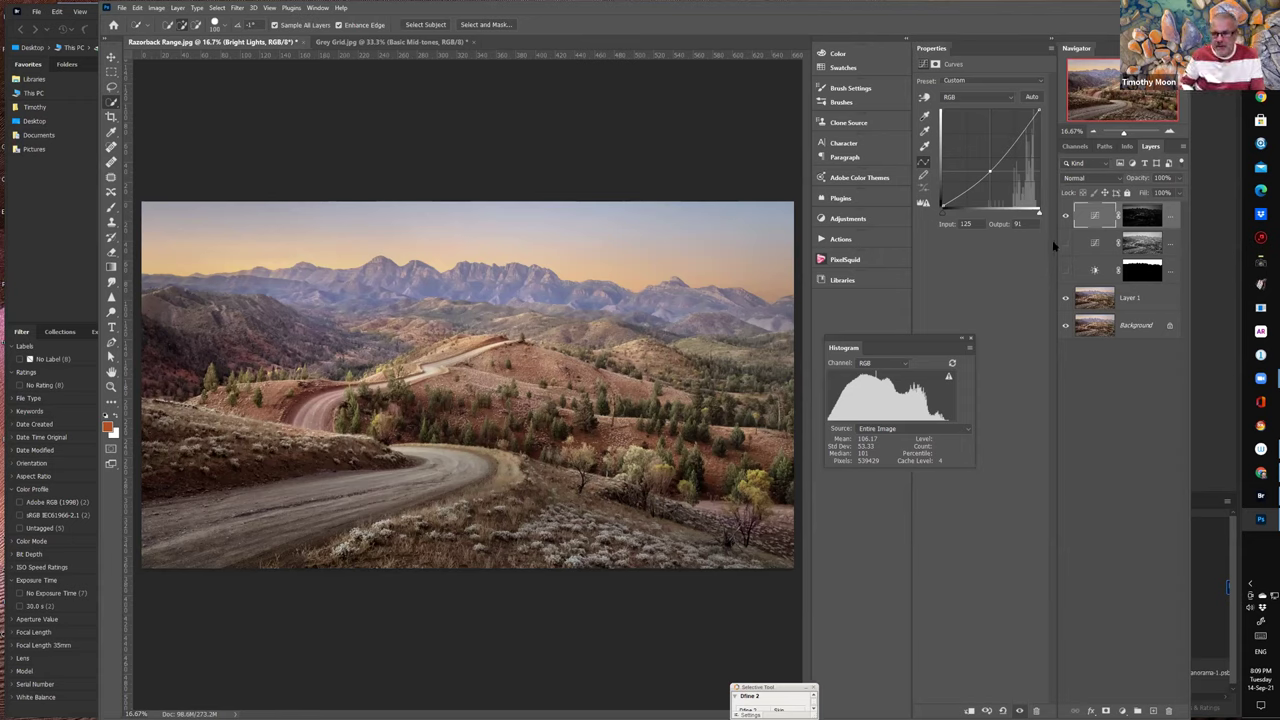
- Show the sky Brightness/Contrast layer, compare Bright Lights, and inspect the sky mask alone
click(1065, 270)
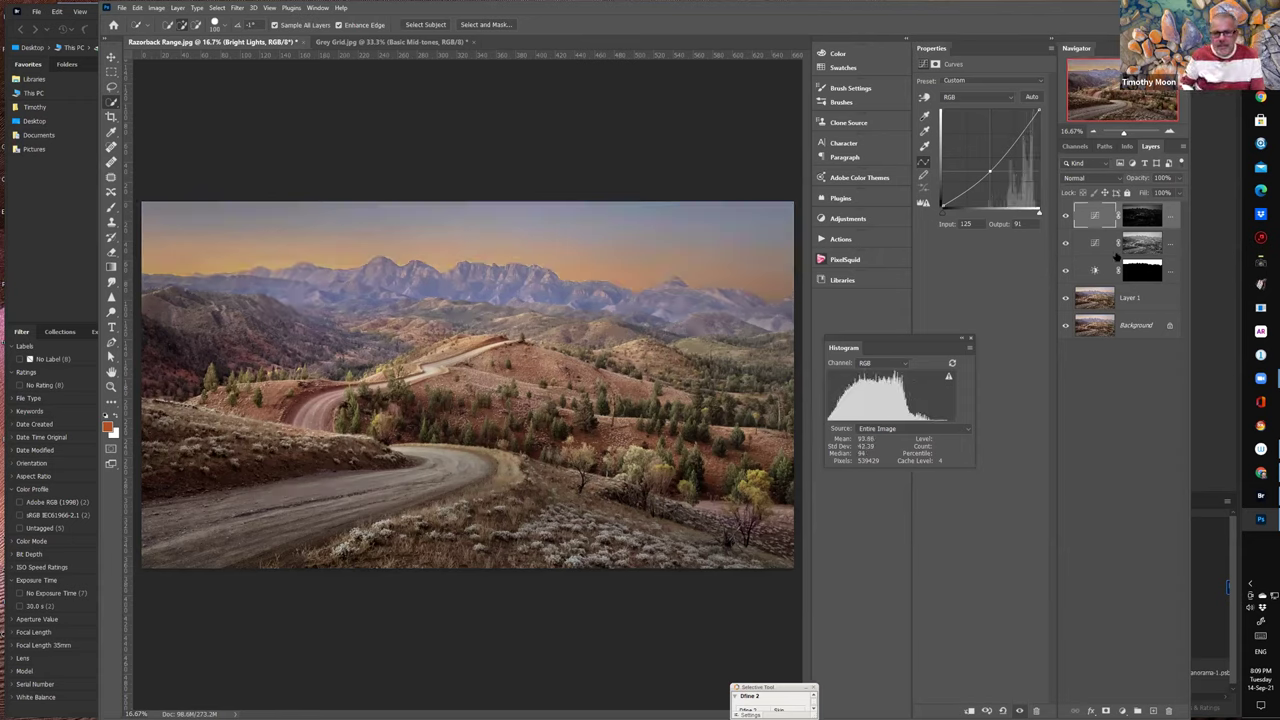
click(1065, 216)
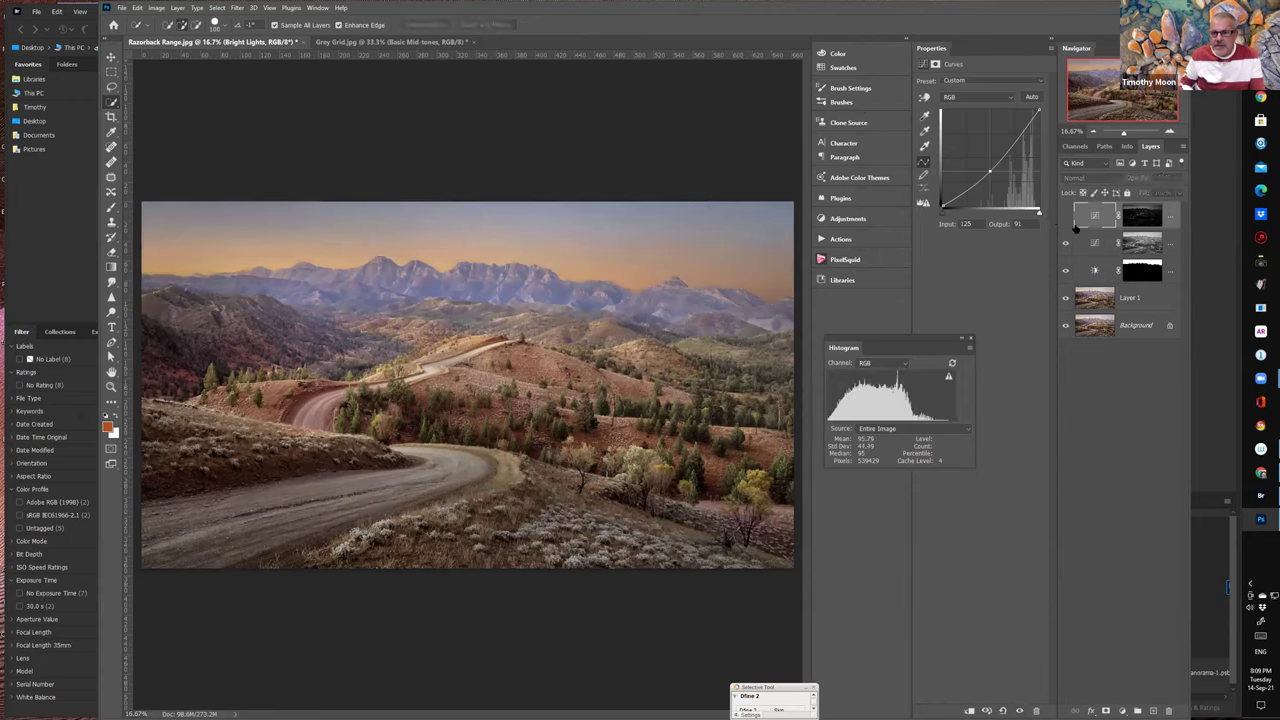
click(1065, 216)
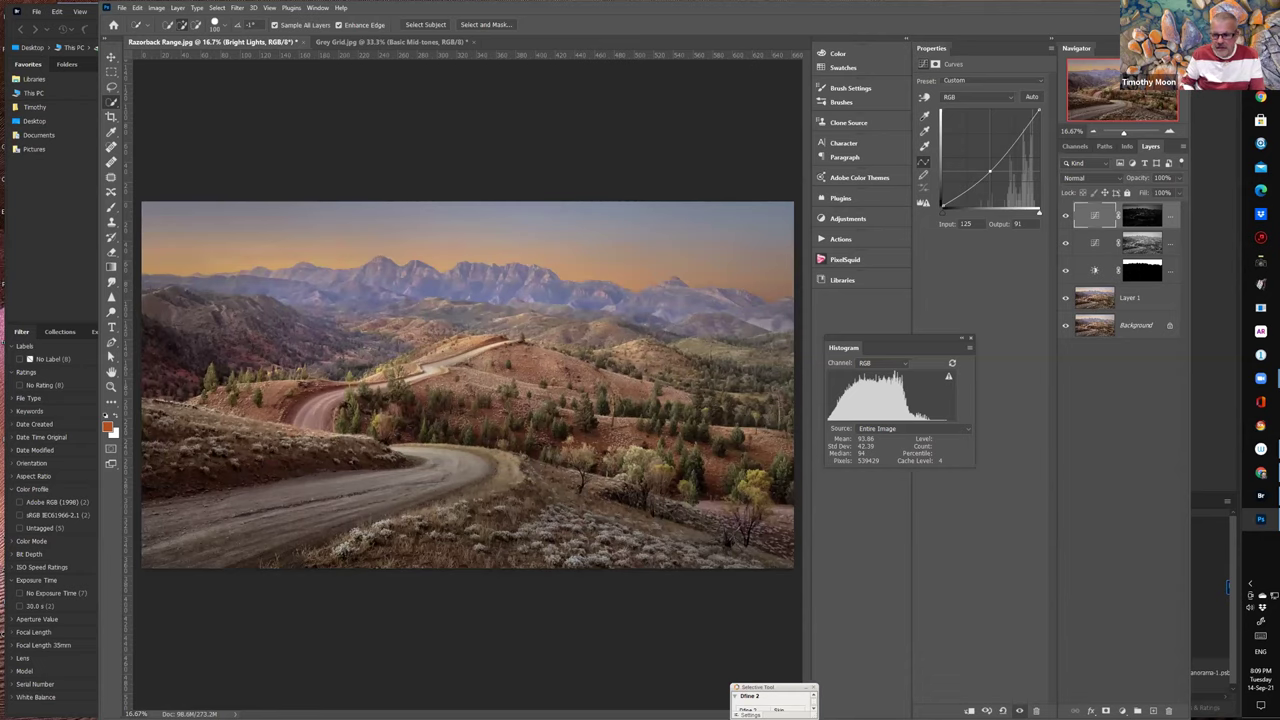
alt+click(1142, 270)
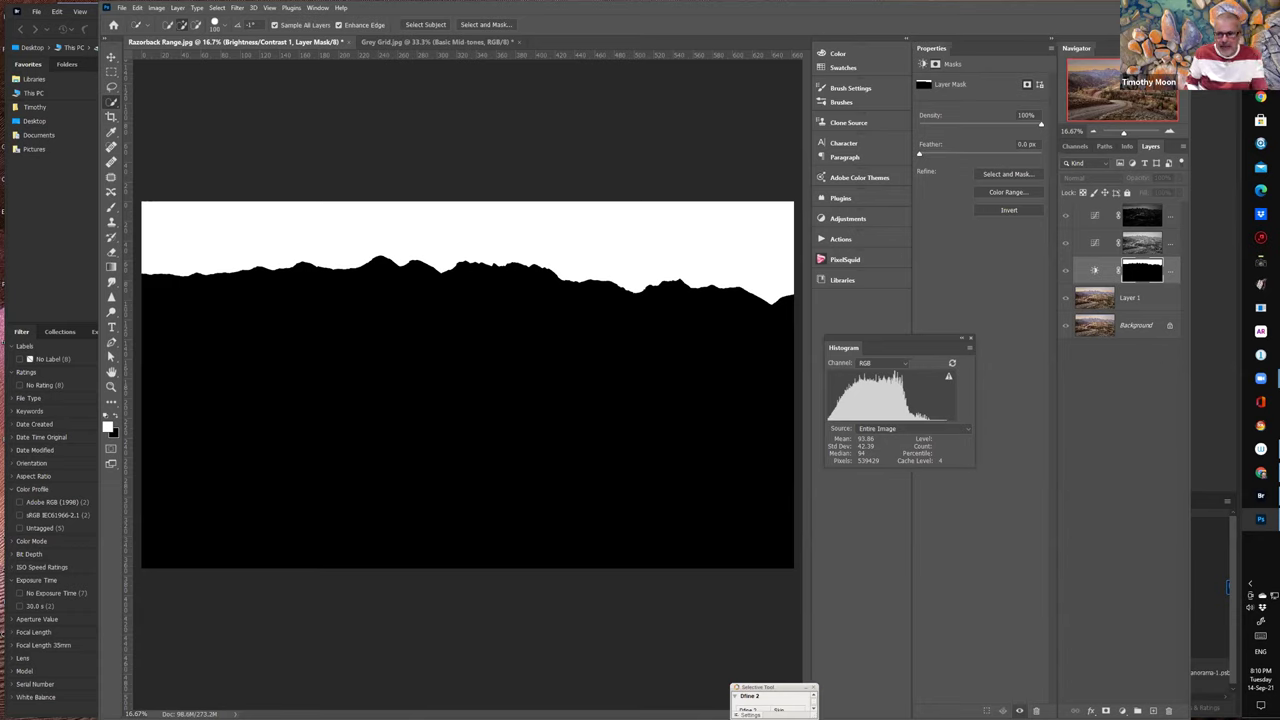
alt+click(1142, 270)
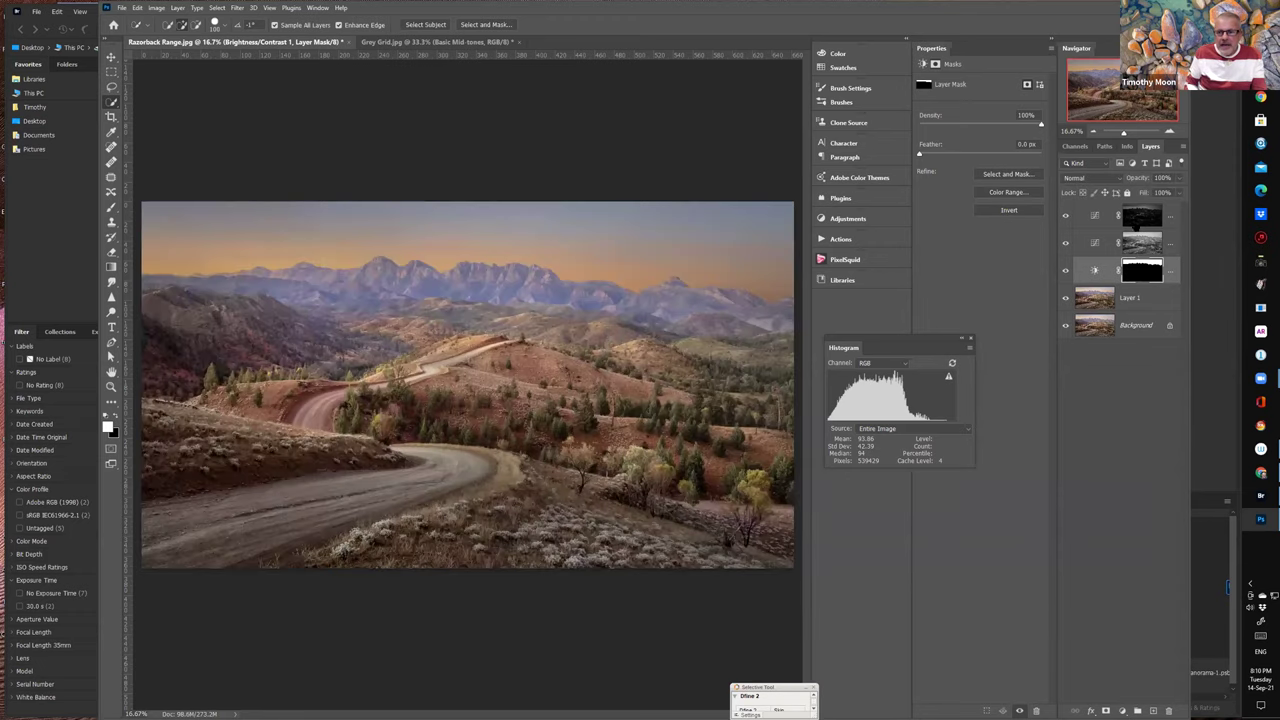
- Inspect the Bright Lights mask, hide the sky Brightness/Contrast layer, and reopen the Actions list
click(1142, 215)
alt+click(1142, 215)
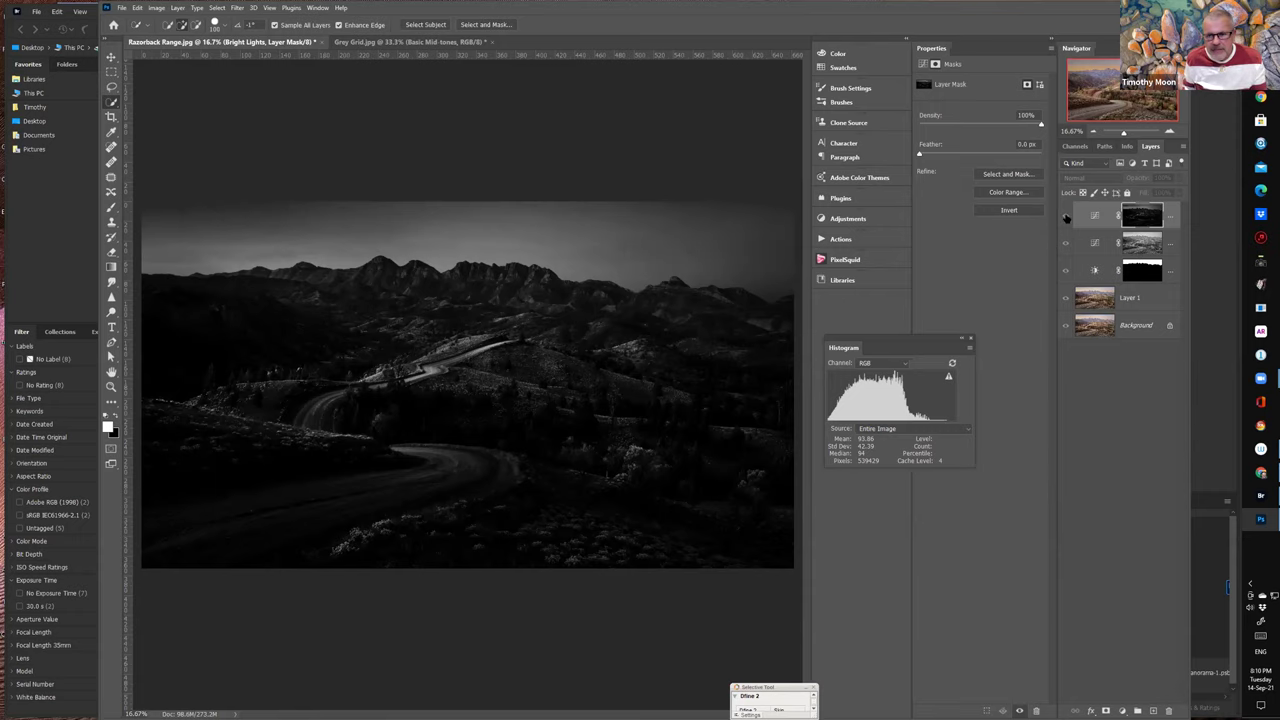
click(1065, 245)
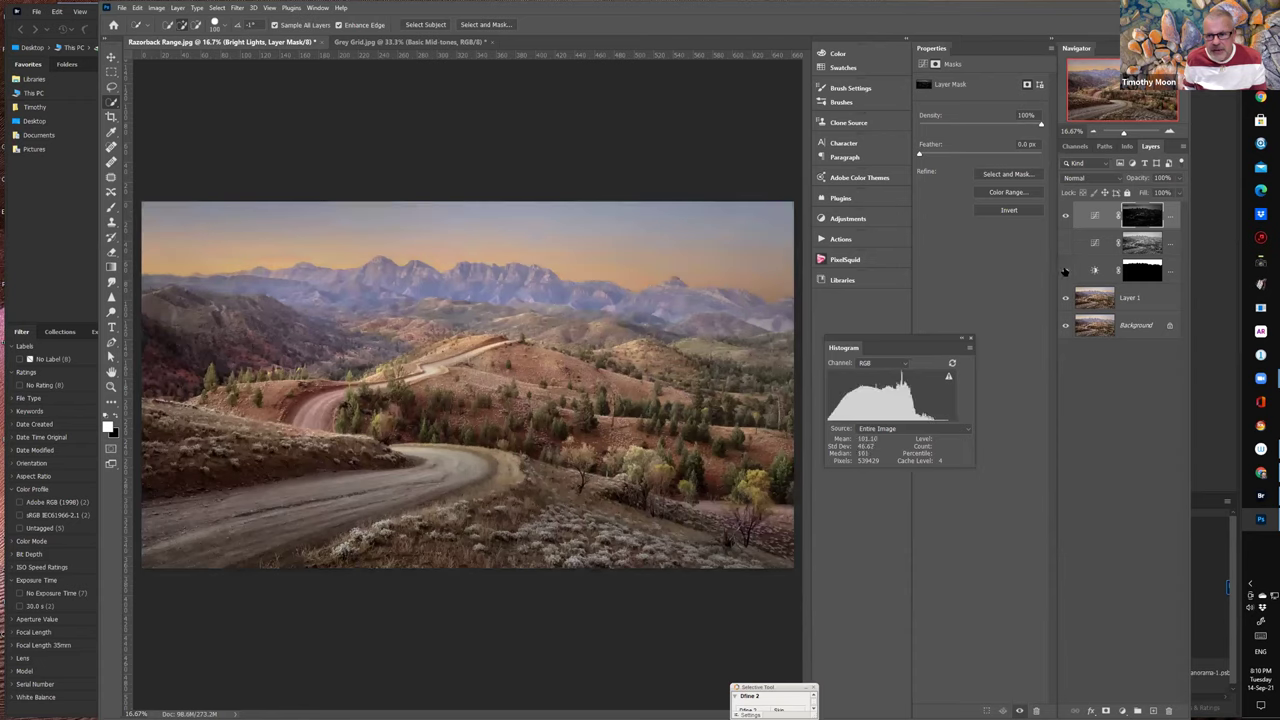
click(1065, 271)
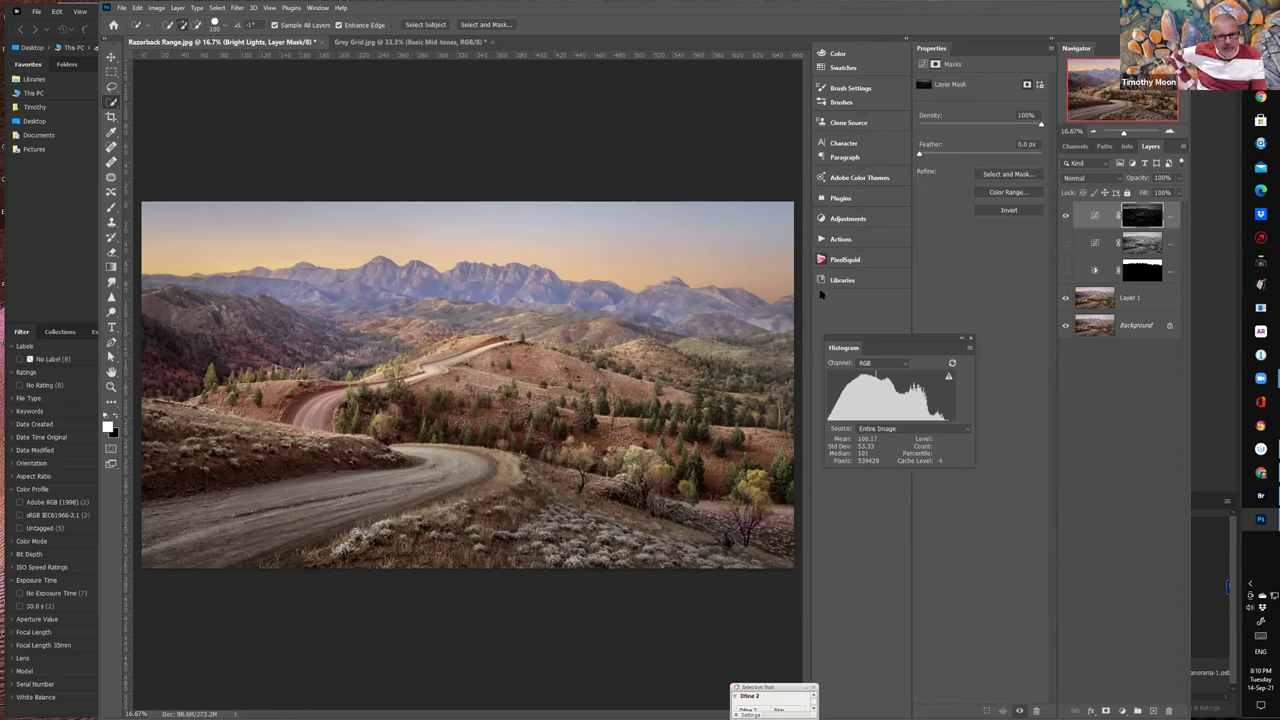
click(824, 241)
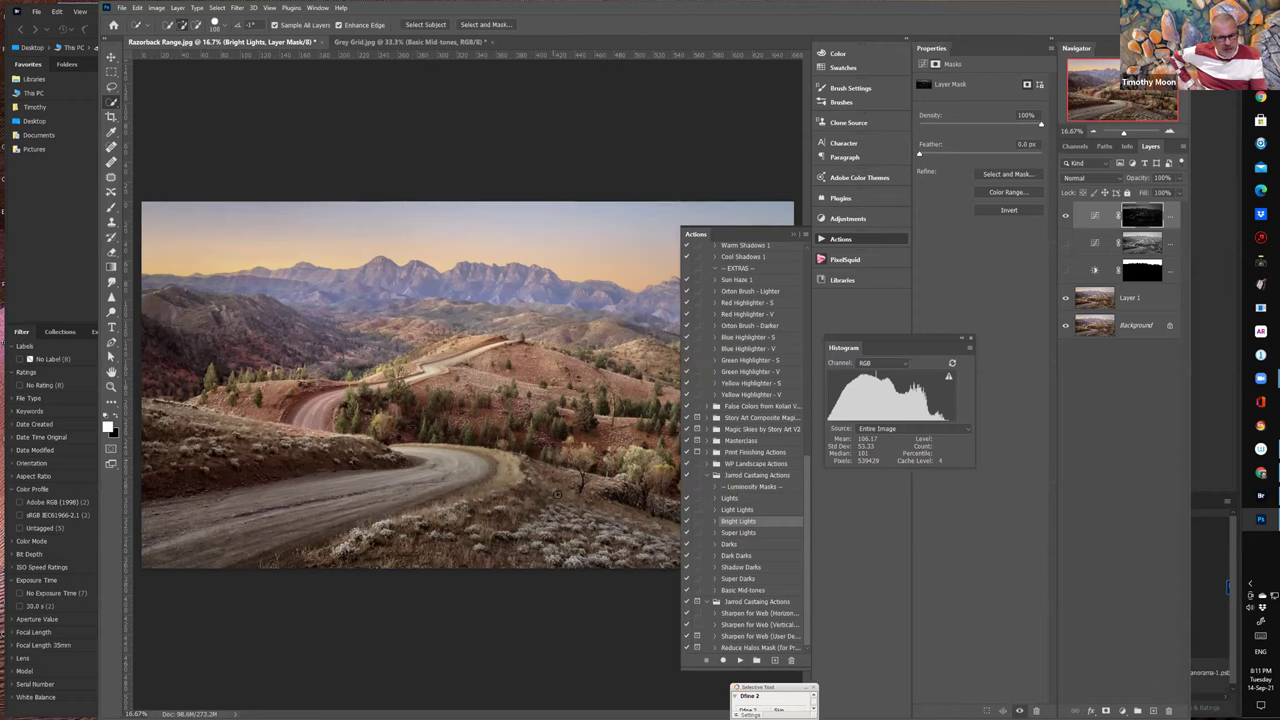
- Run the Dark Darks luminosity action and view its mask on its own
click(731, 556)
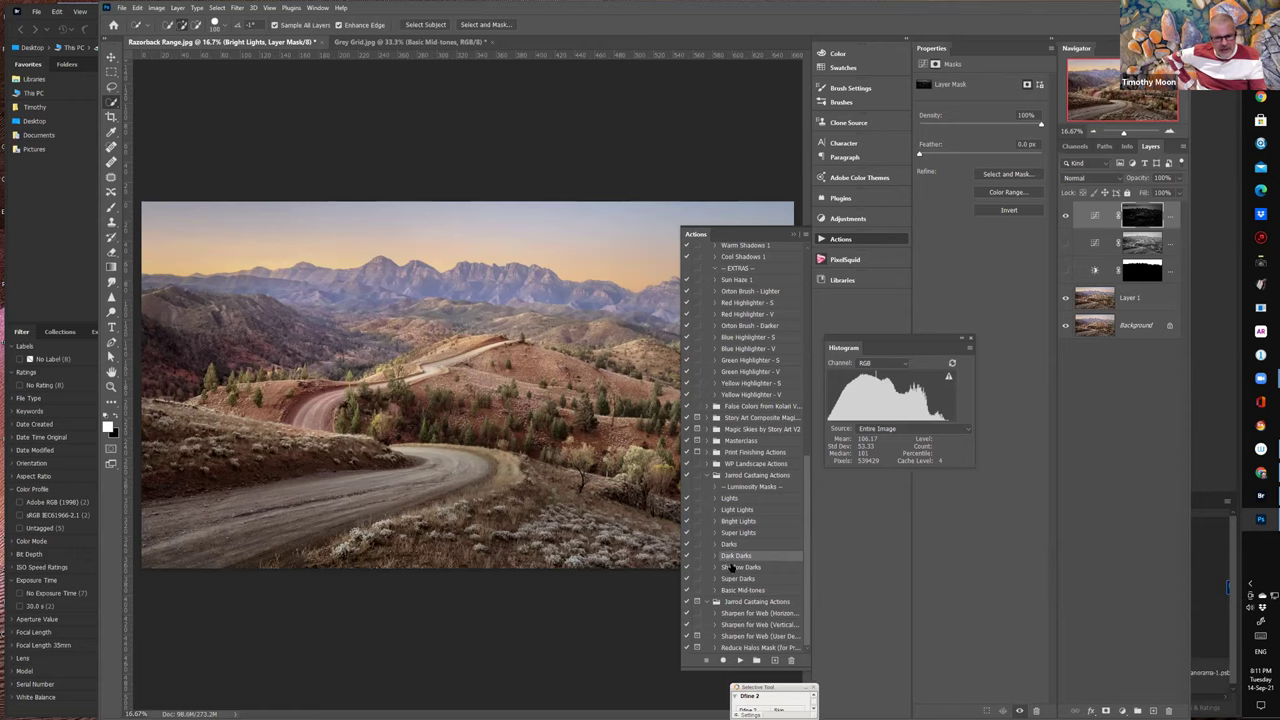
click(739, 661)
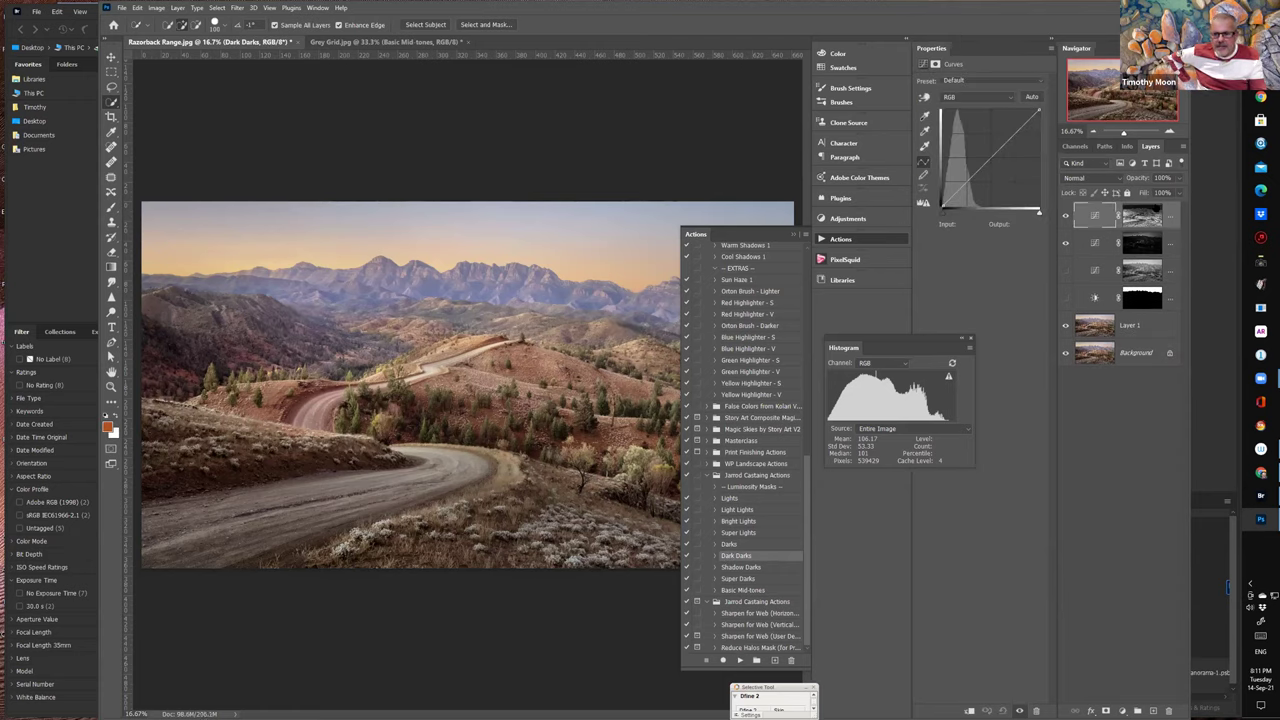
click(1145, 218)
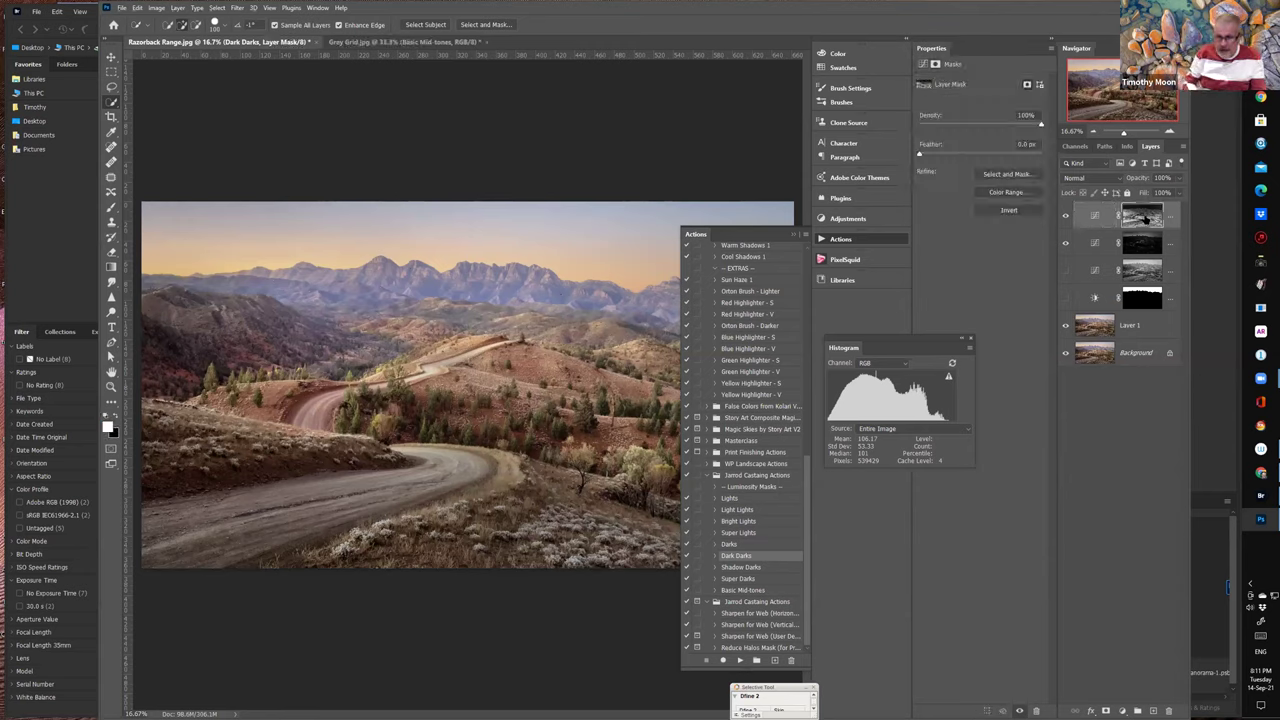
alt+click(1145, 218)
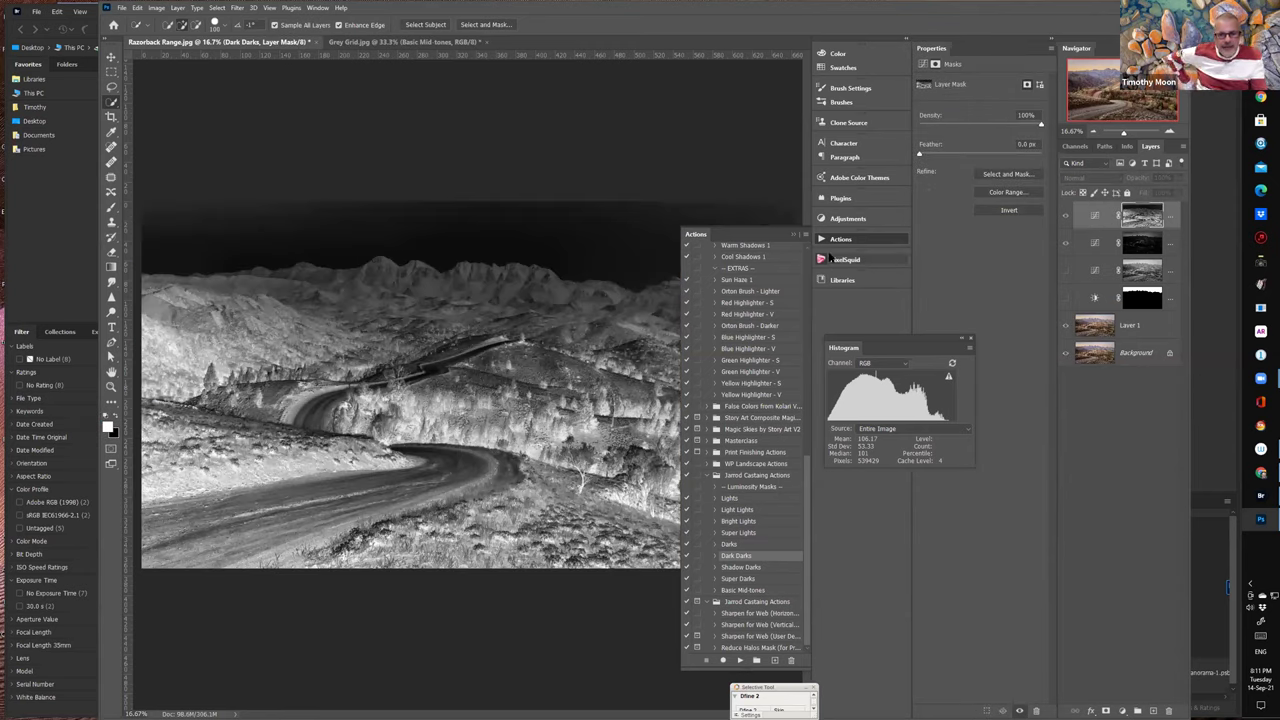
click(796, 234)
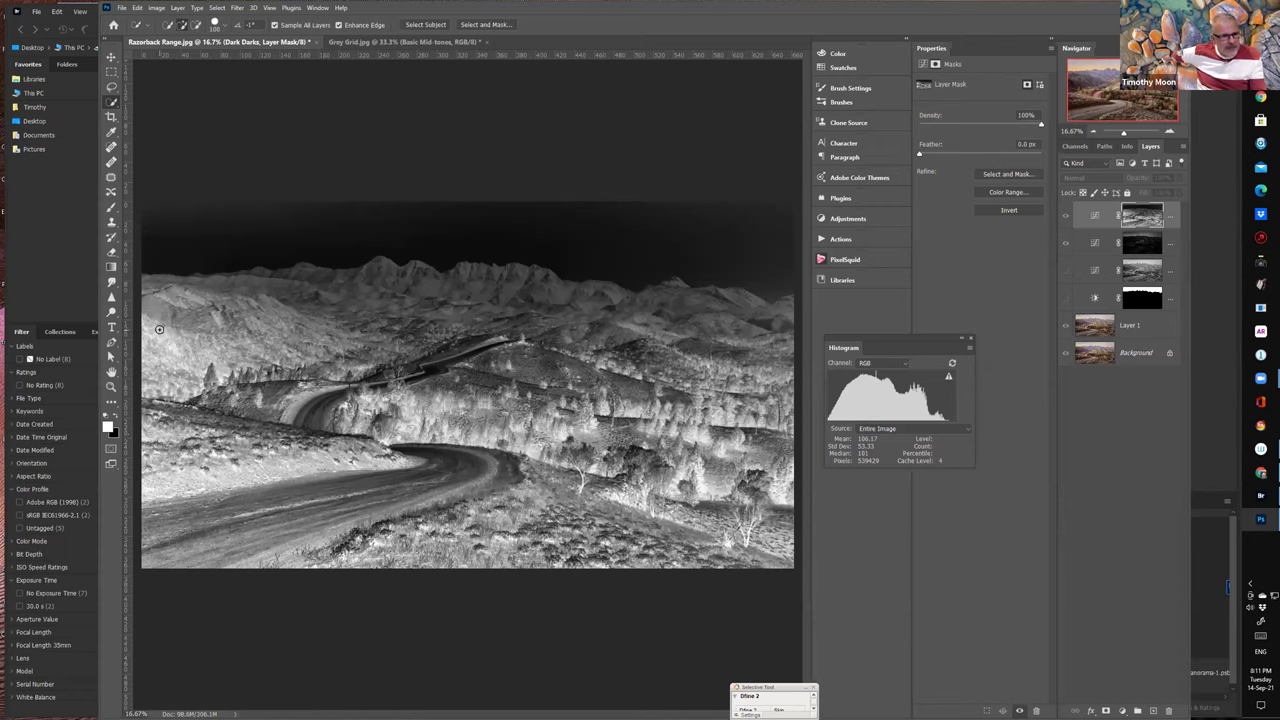
alt+click(1138, 215)
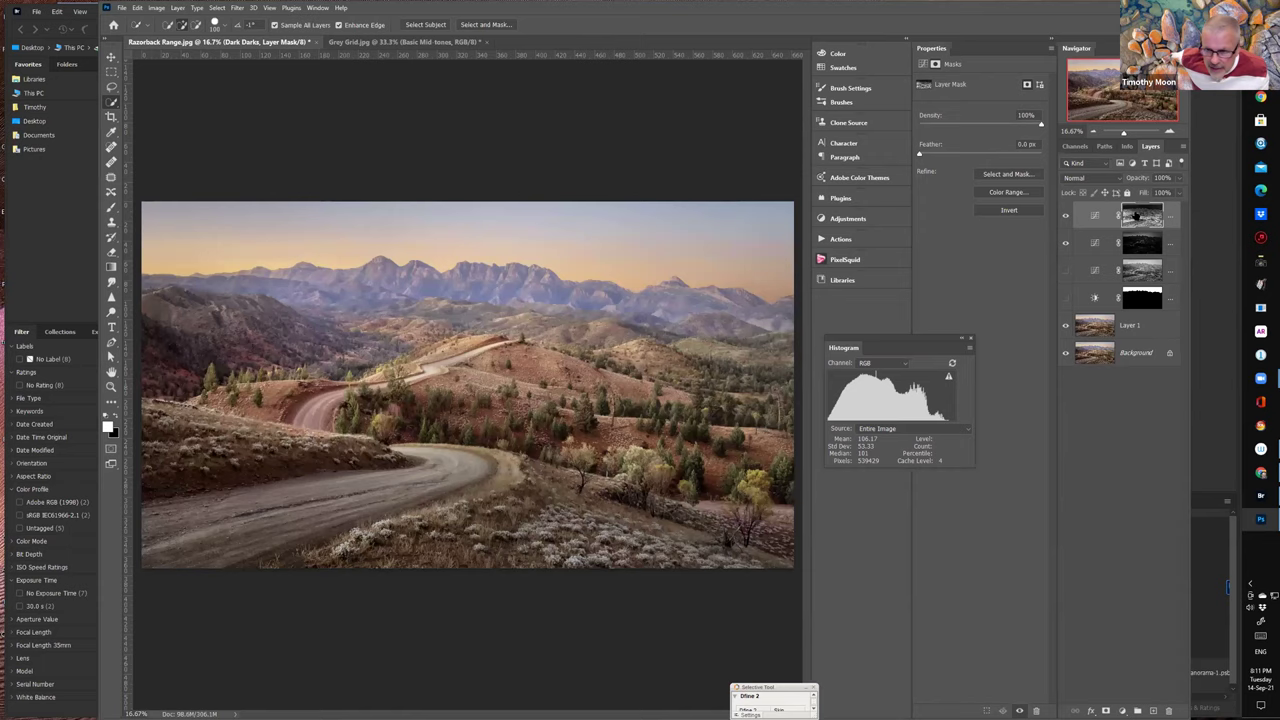
- Lift the Dark Darks curve from input 129 to output 145, then hide it and Layer 1
click(1095, 218)
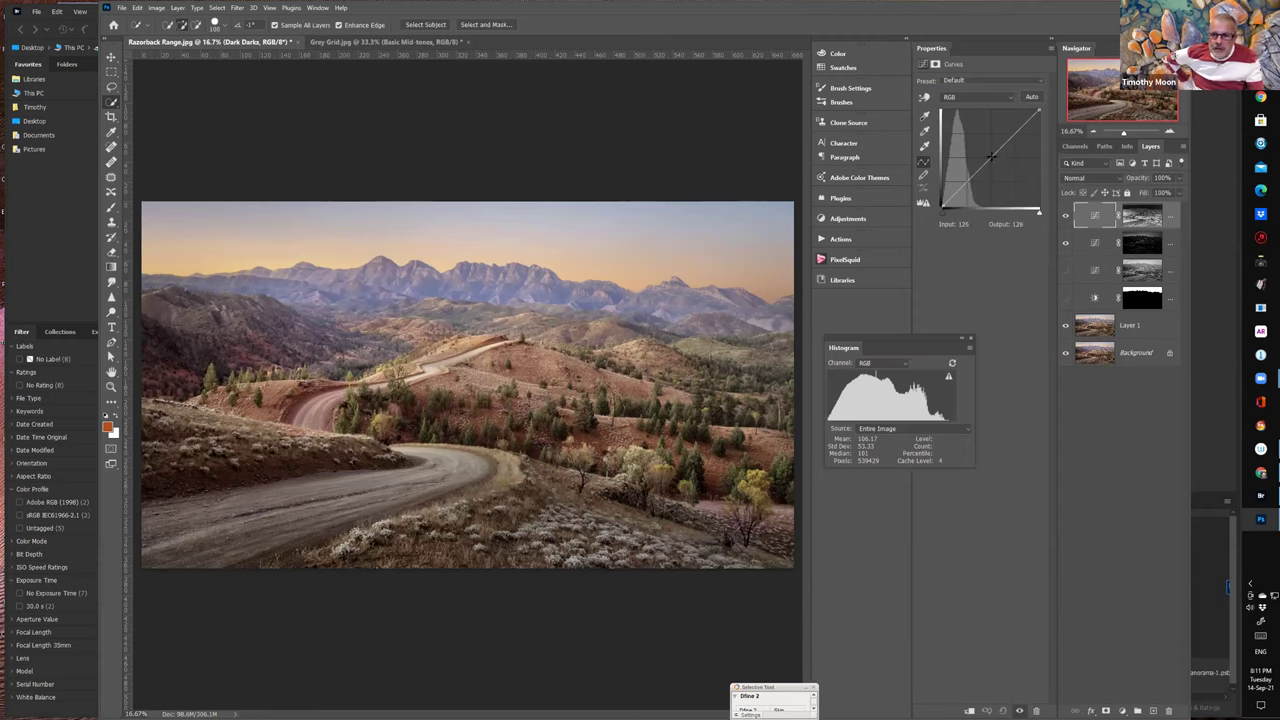
mouse_move(991, 156)
mouse_down()
mouse_move(995, 187)
mouse_move(995, 130)
mouse_move(990, 150)
mouse_up()
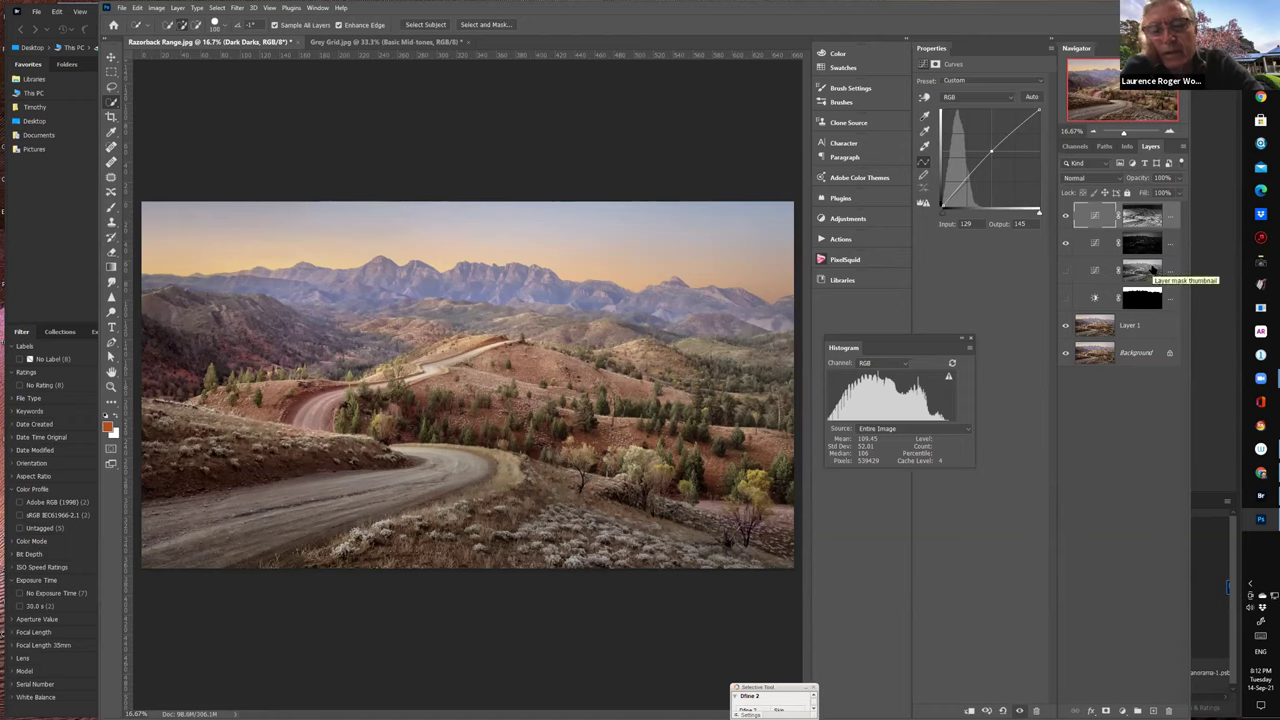
click(1065, 215)
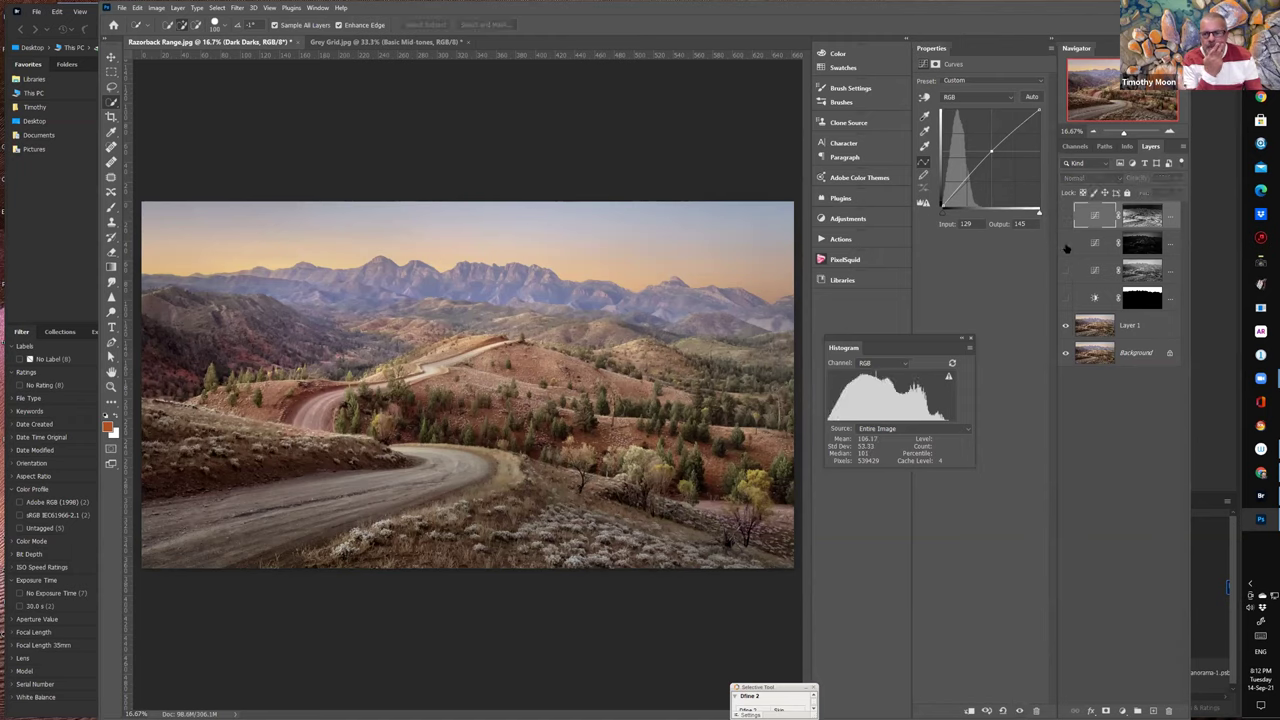
click(1065, 326)
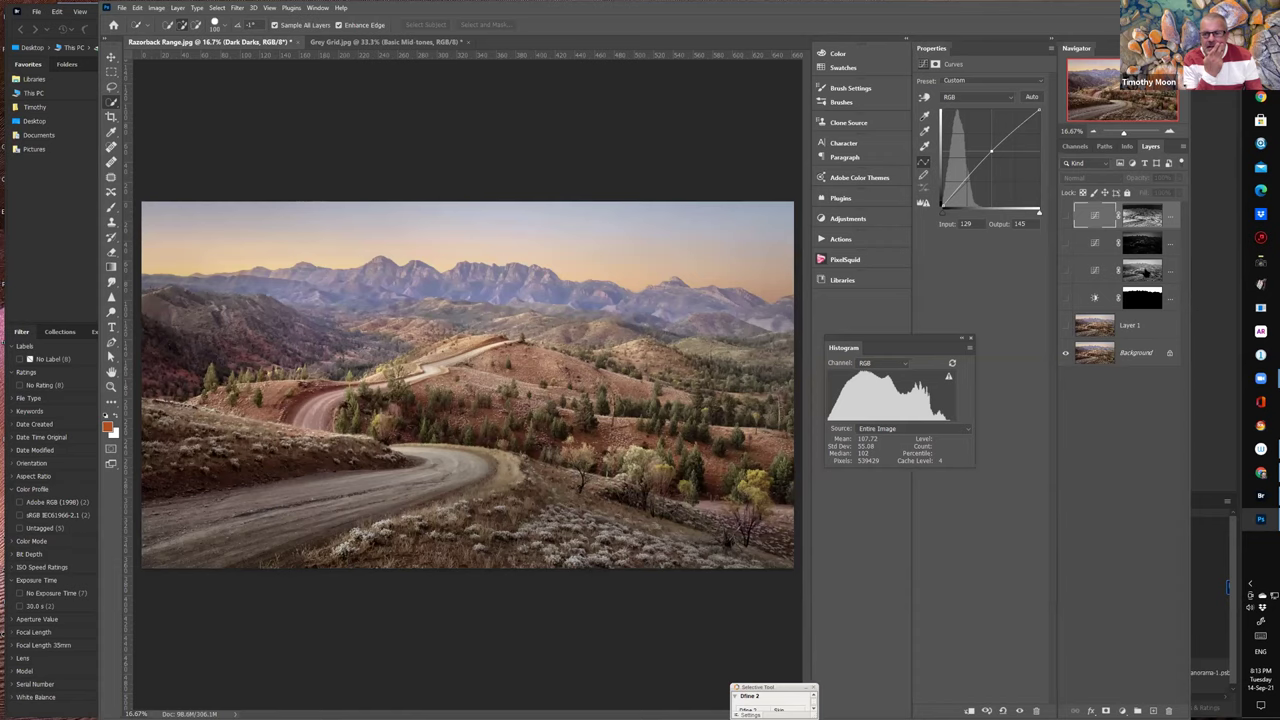
click(1143, 271)
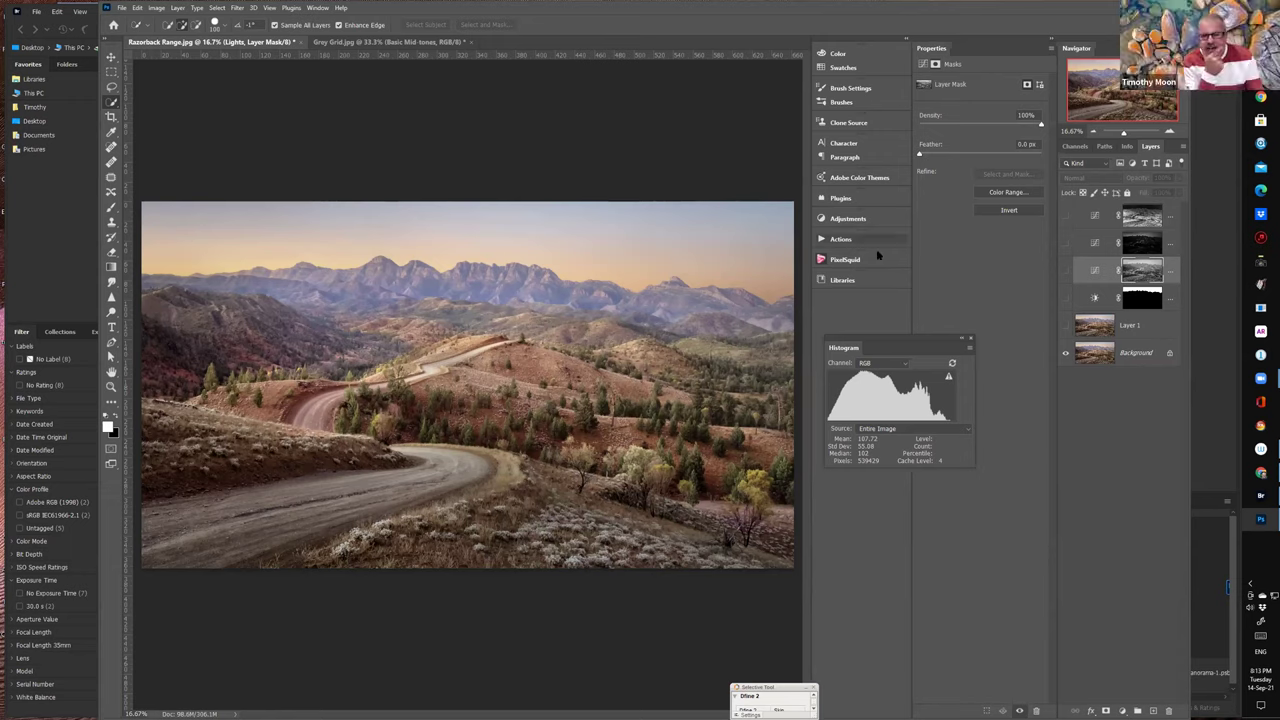
- Place the pink Background sky image from the Libraries onto the canvas
click(821, 281)
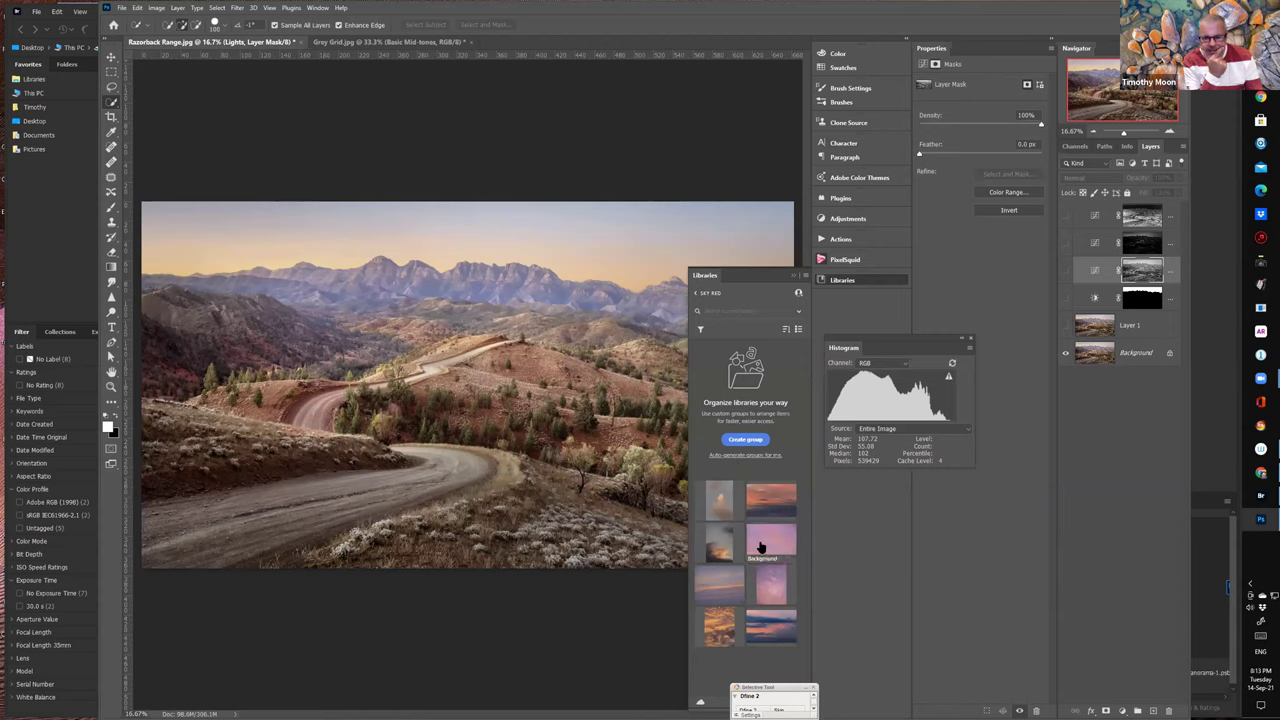
mouse_move(760, 547)
drag(760, 547, 446, 282)
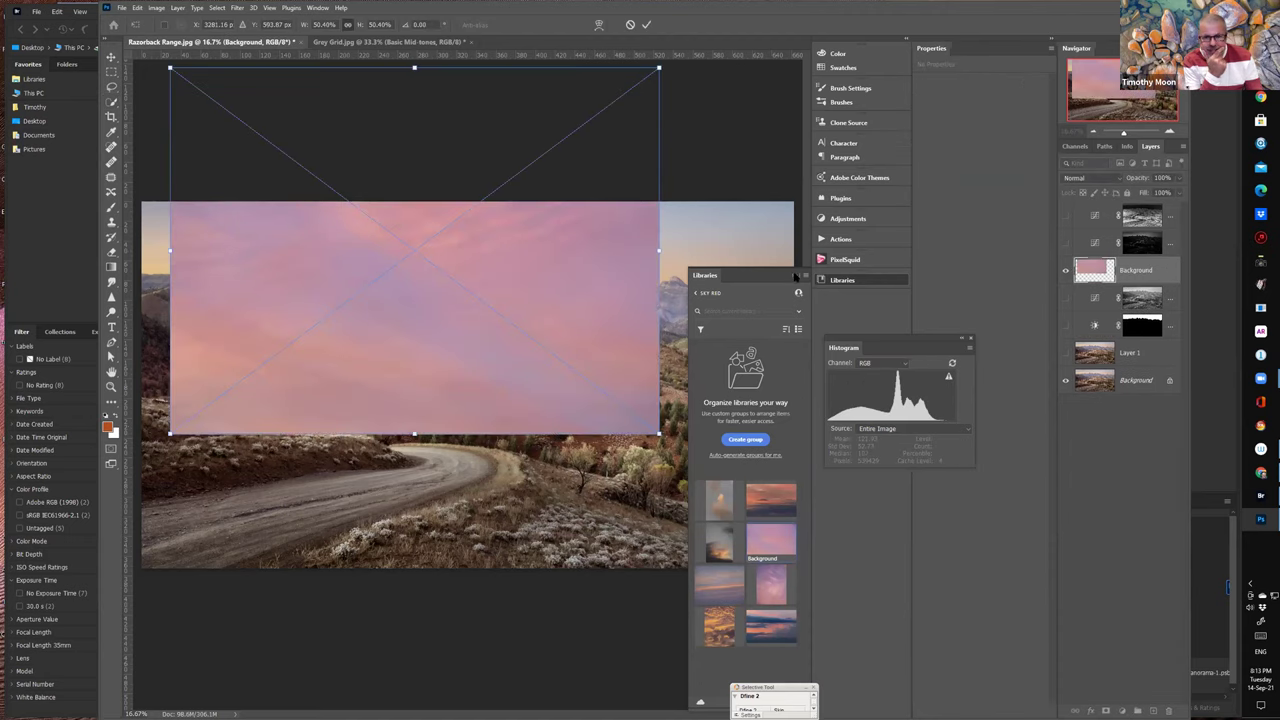
click(797, 276)
- Stretch the sky image to the canvas width and move a mask onto it
drag(662, 242, 795, 250)
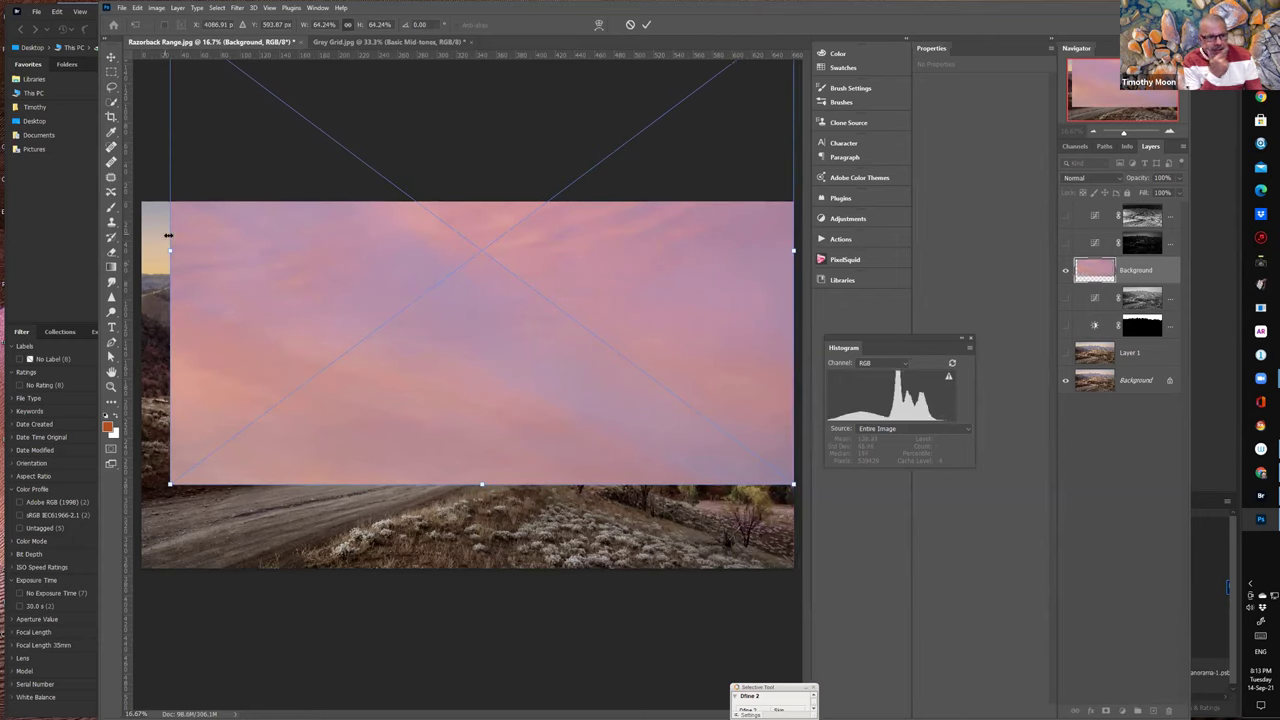
drag(170, 250, 141, 251)
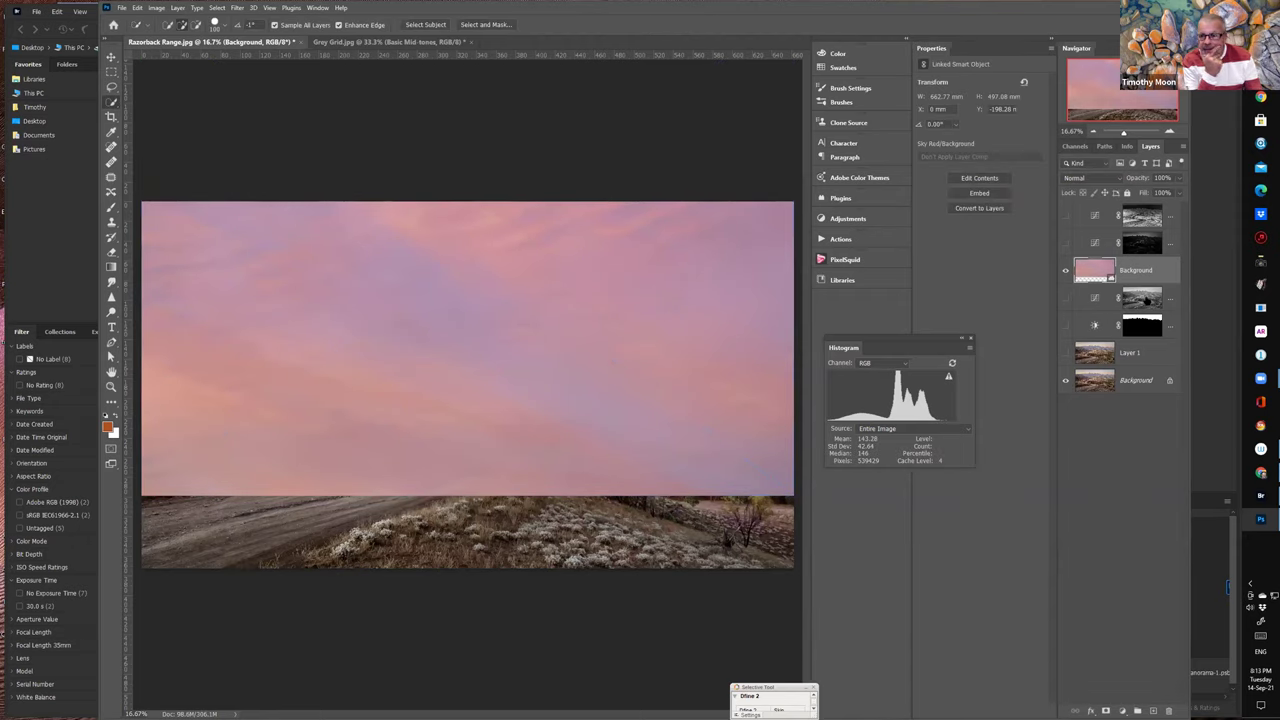
drag(1141, 323, 1139, 270)
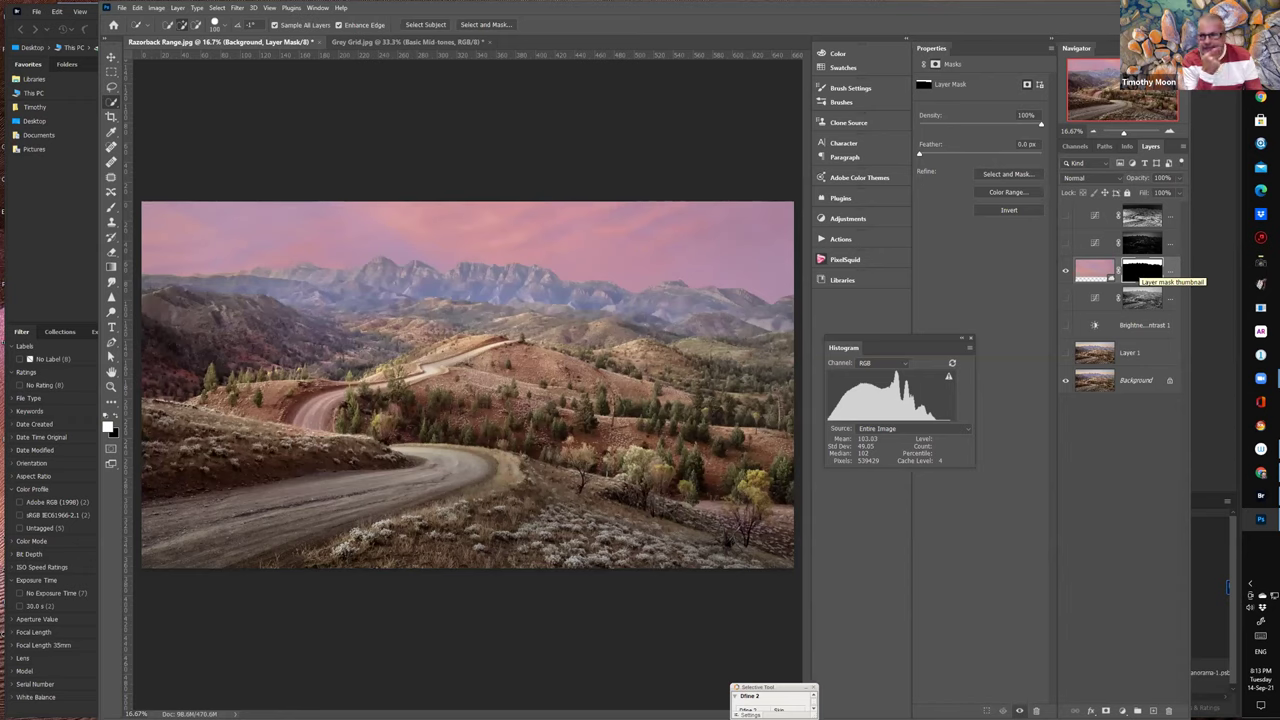
- Undo the added layer mask and copy the Lights mask onto the sky layer
click(137, 8)
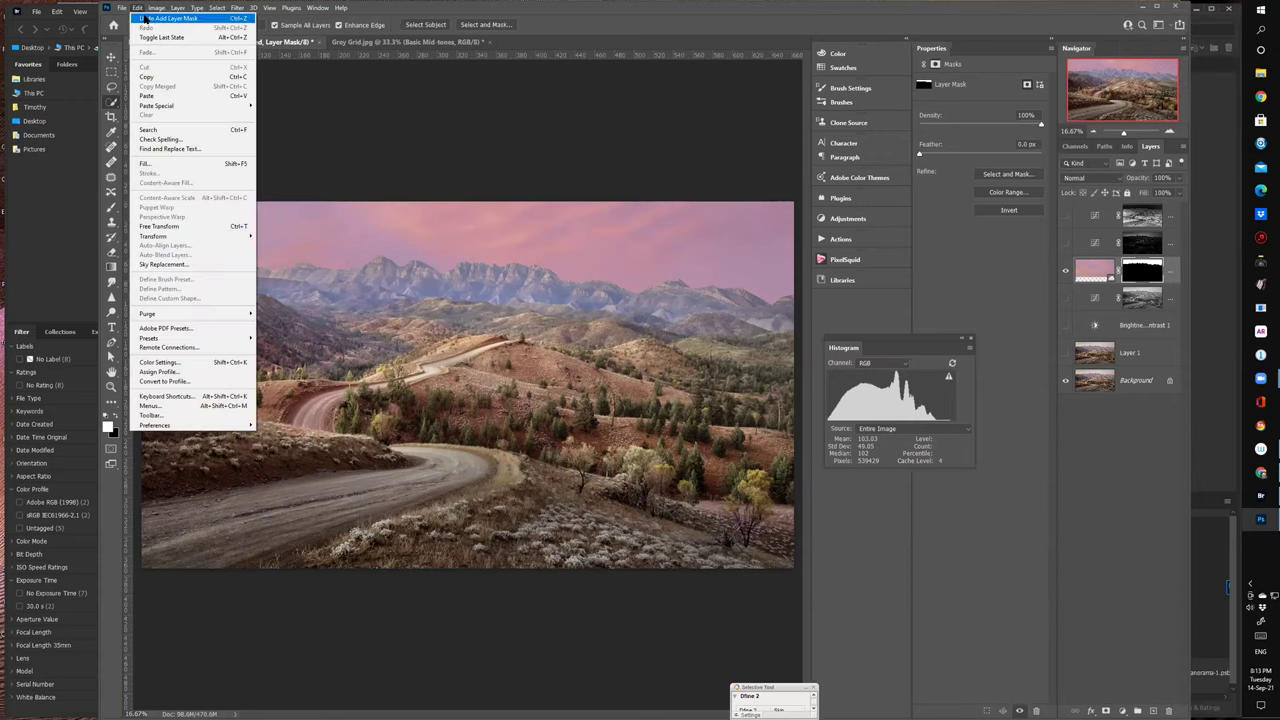
click(146, 18)
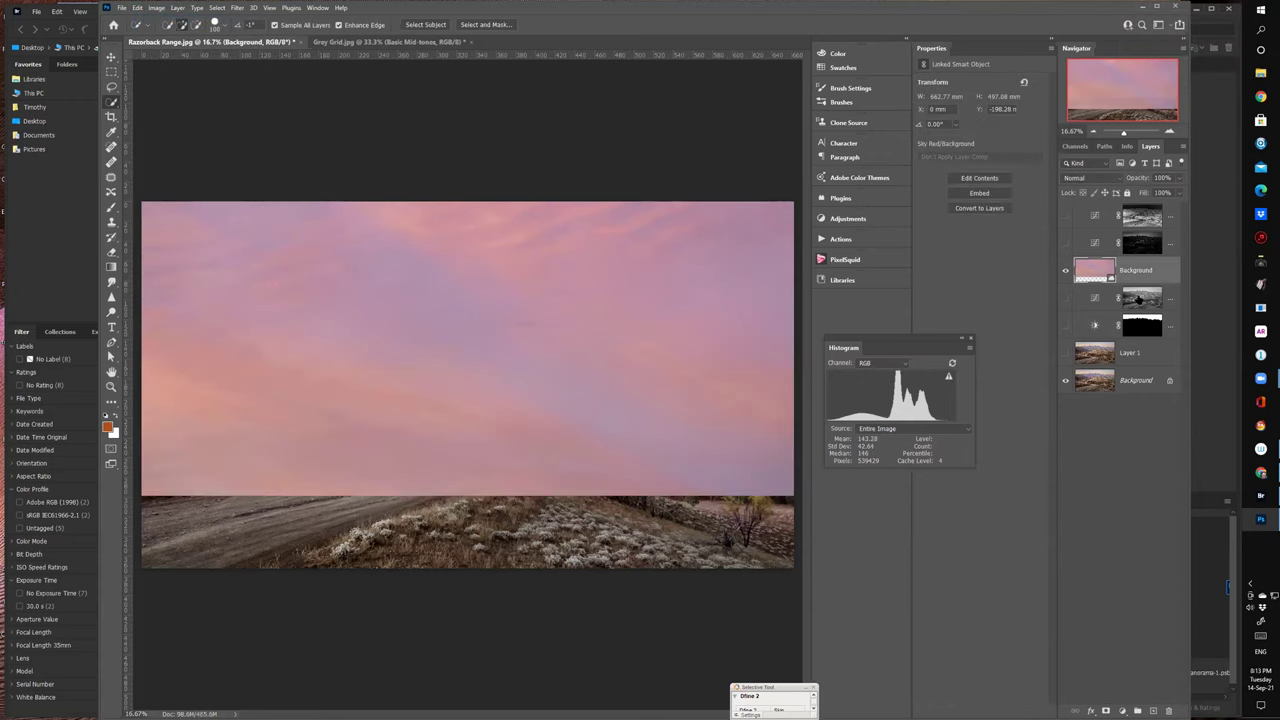
drag(1138, 299, 1142, 270)
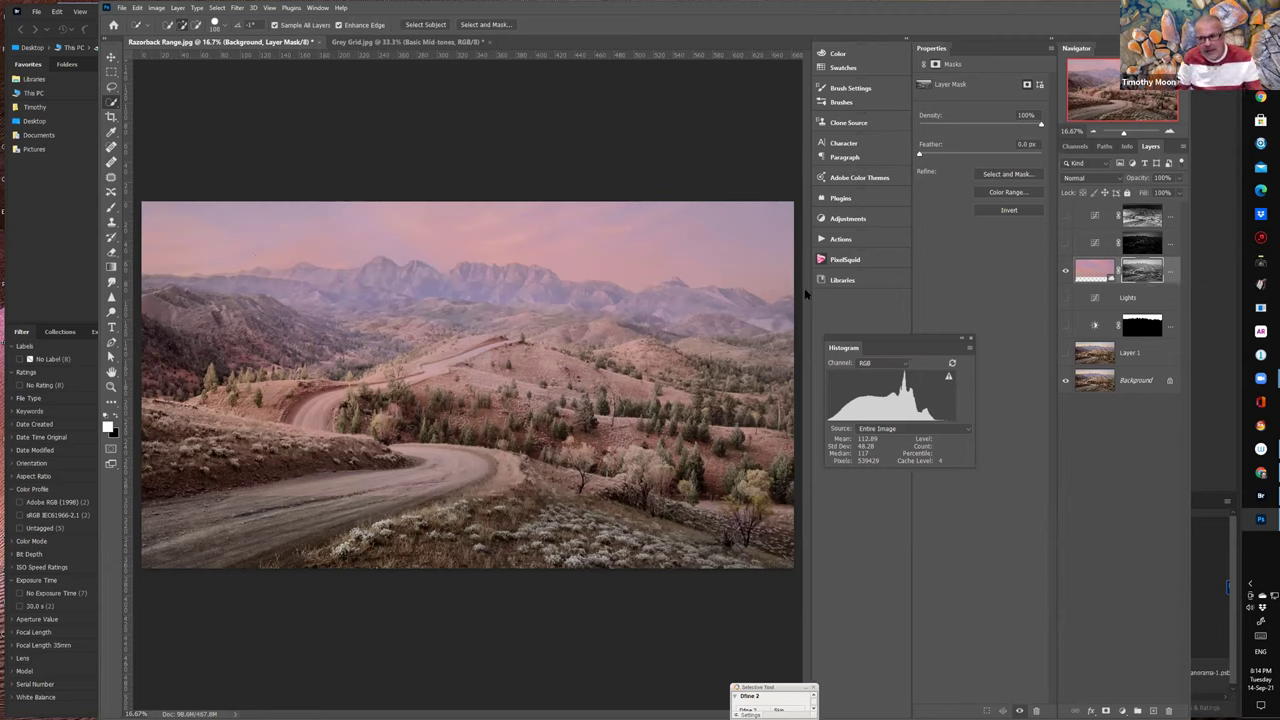
- Lower the pink sky layer's opacity to about 75%
click(1179, 179)
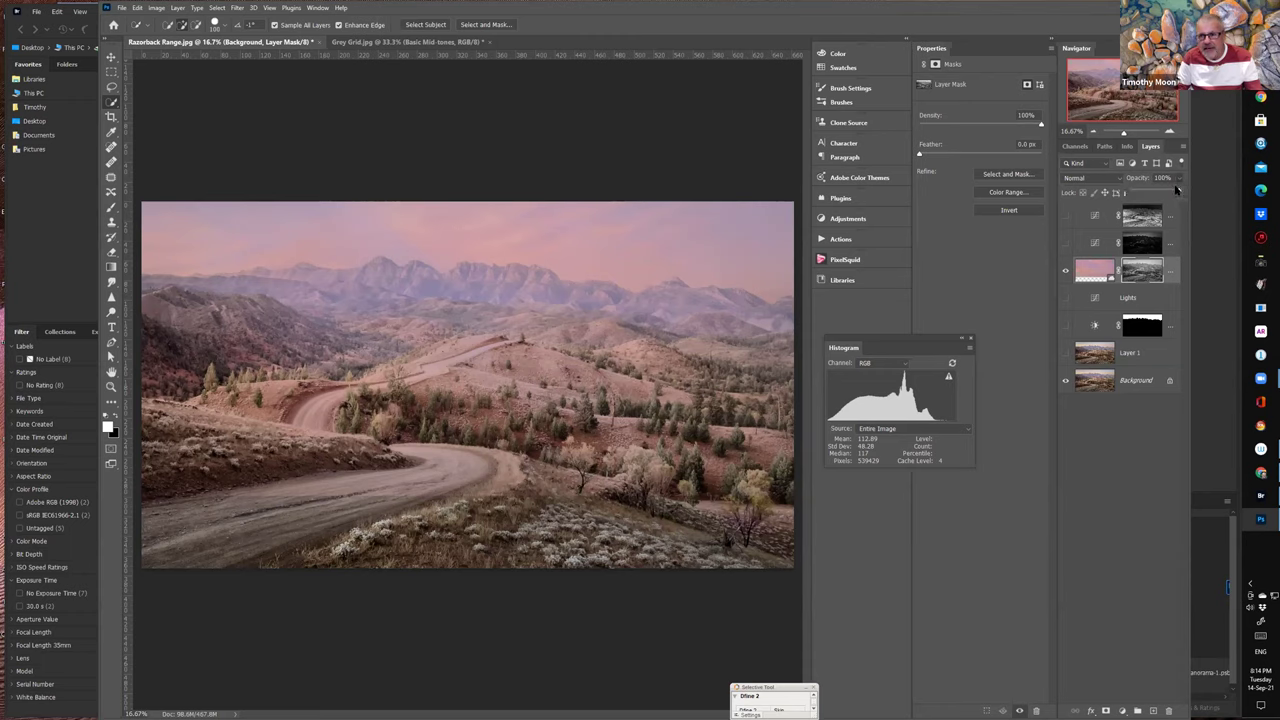
mouse_move(1179, 193)
mouse_down()
mouse_move(1151, 194)
mouse_move(1165, 193)
mouse_up()
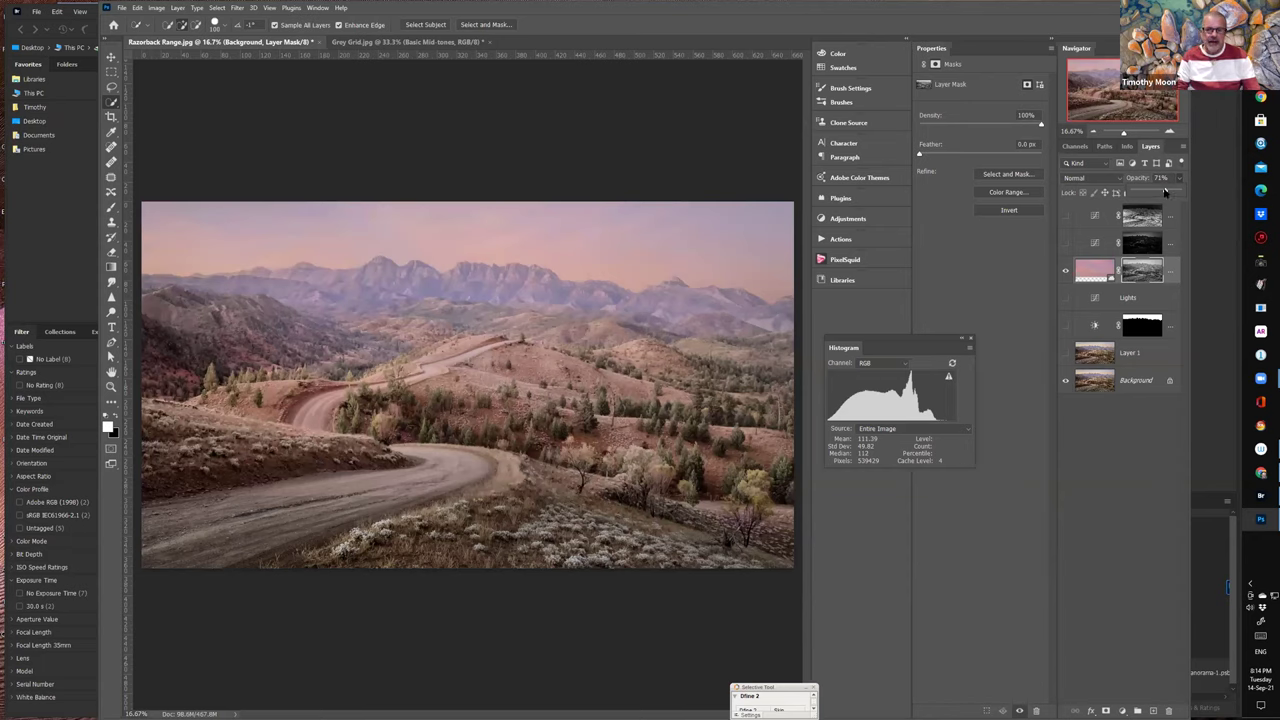
drag(1164, 193, 1167, 193)
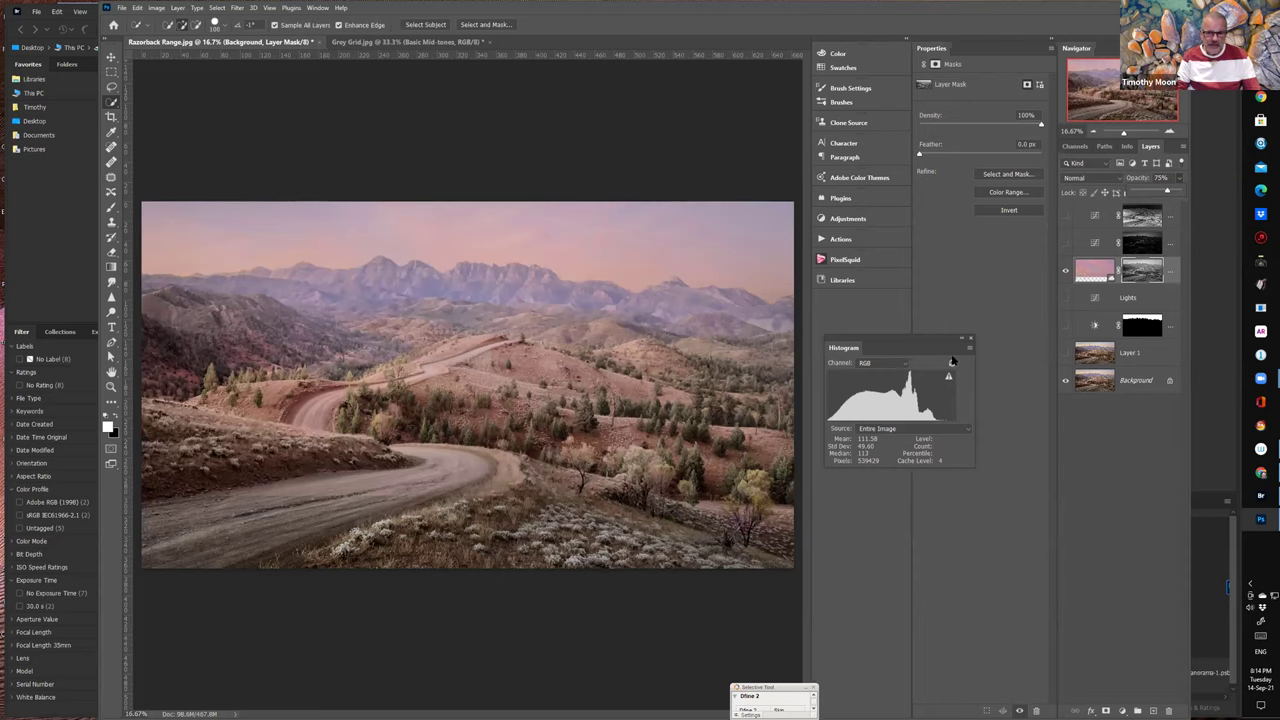
- Set up a black brush with default colours and 39% hardness
click(111, 207)
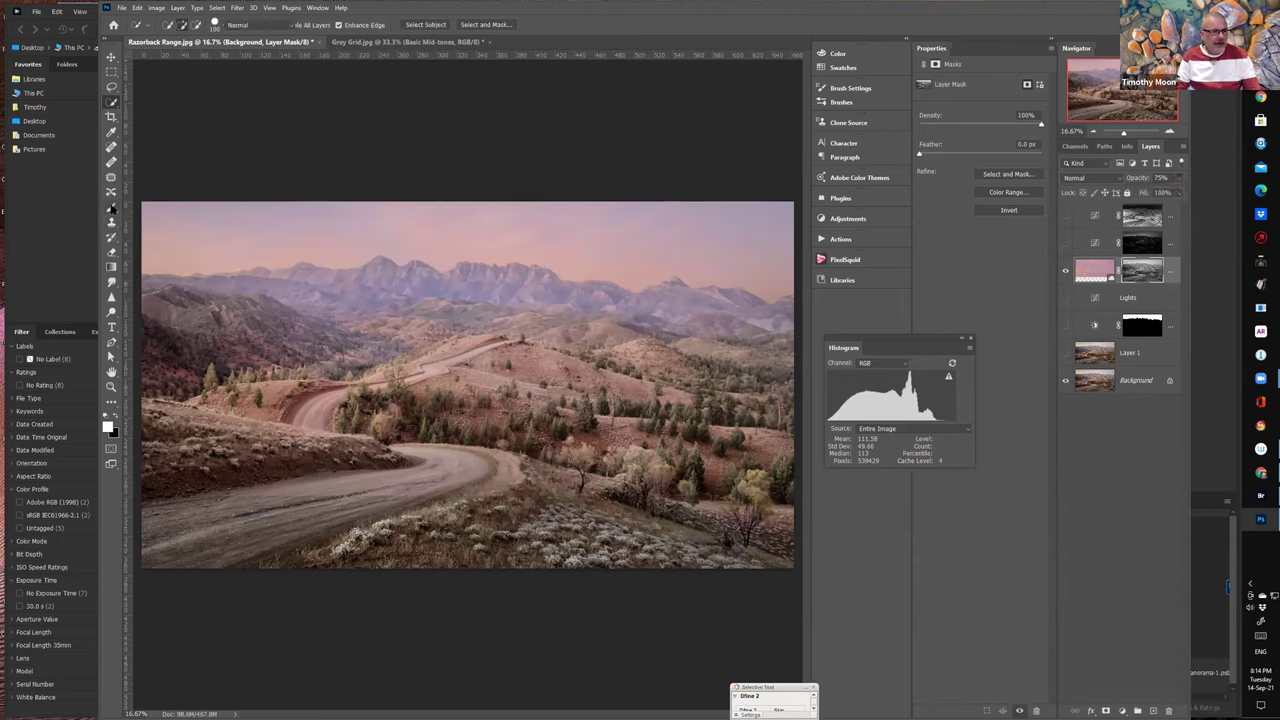
click(106, 417)
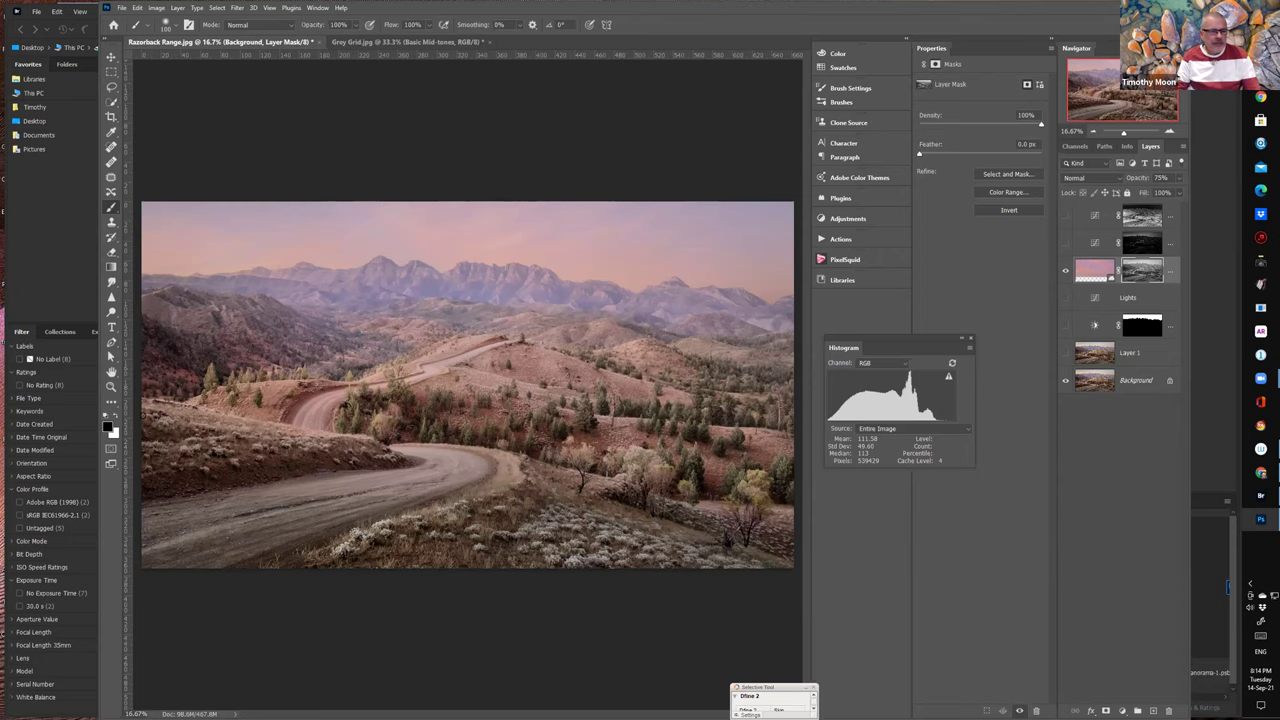
click(177, 25)
click(197, 84)
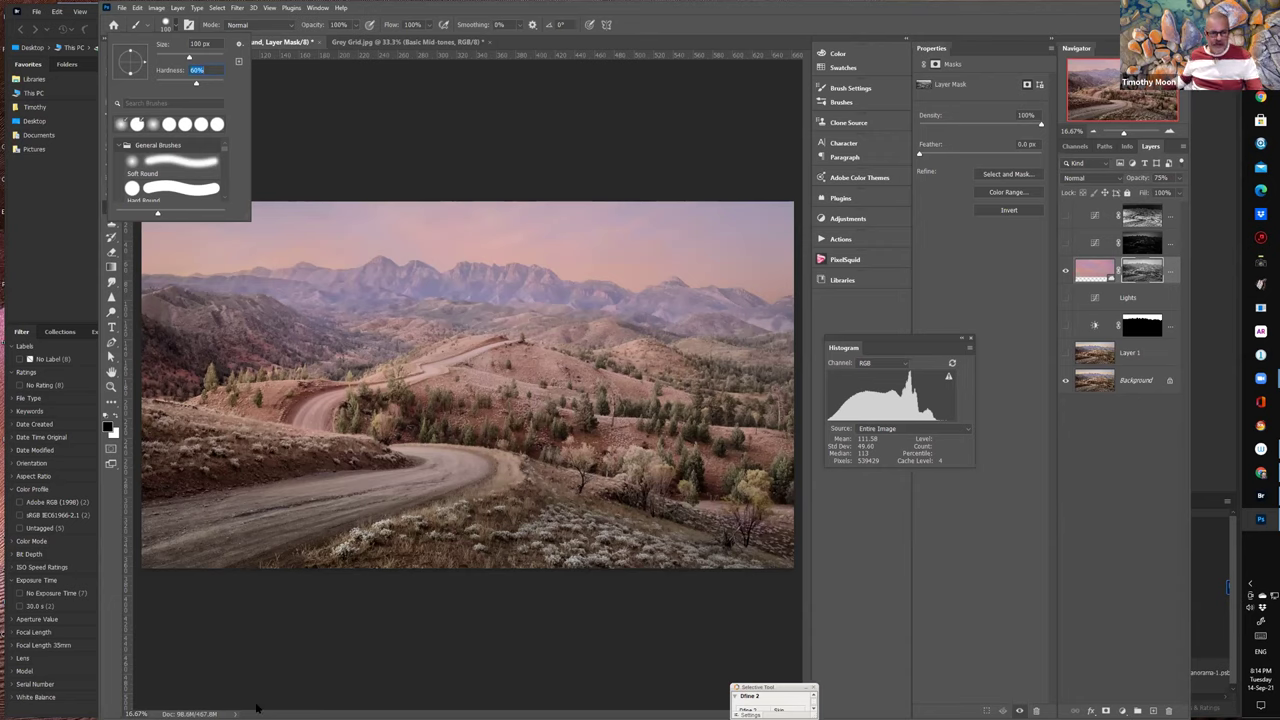
drag(196, 84, 181, 84)
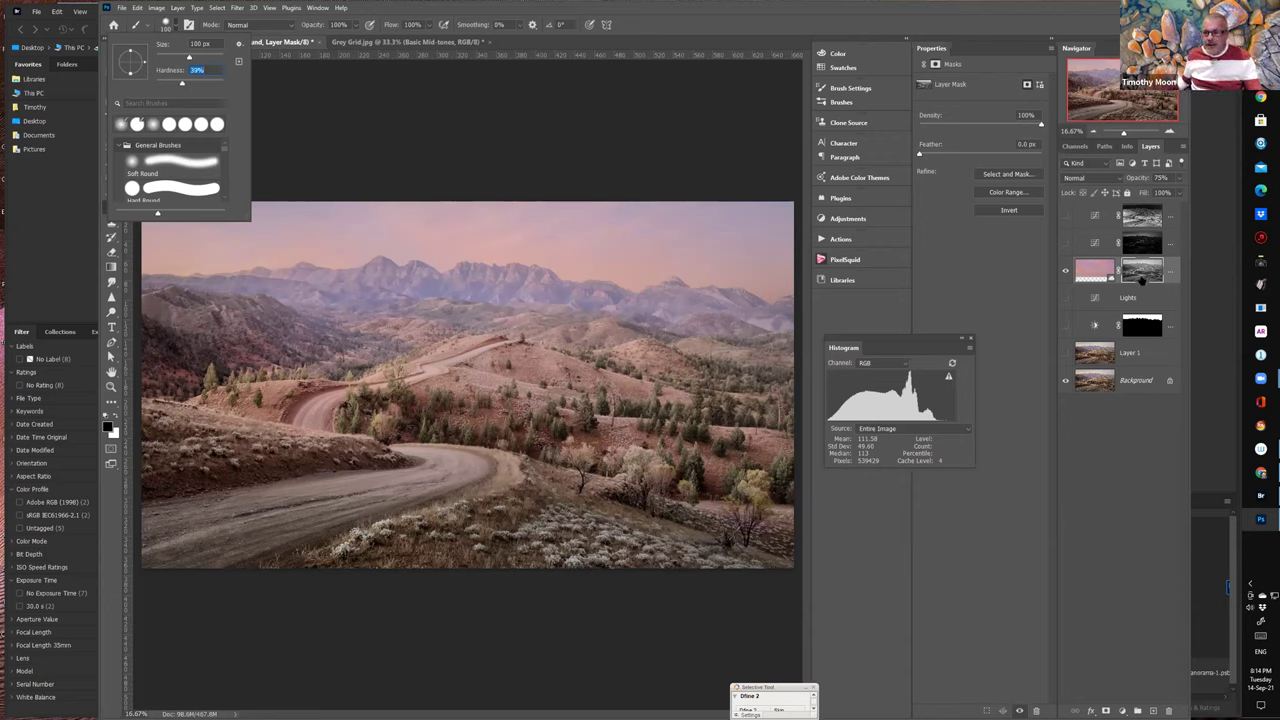
key(Return)
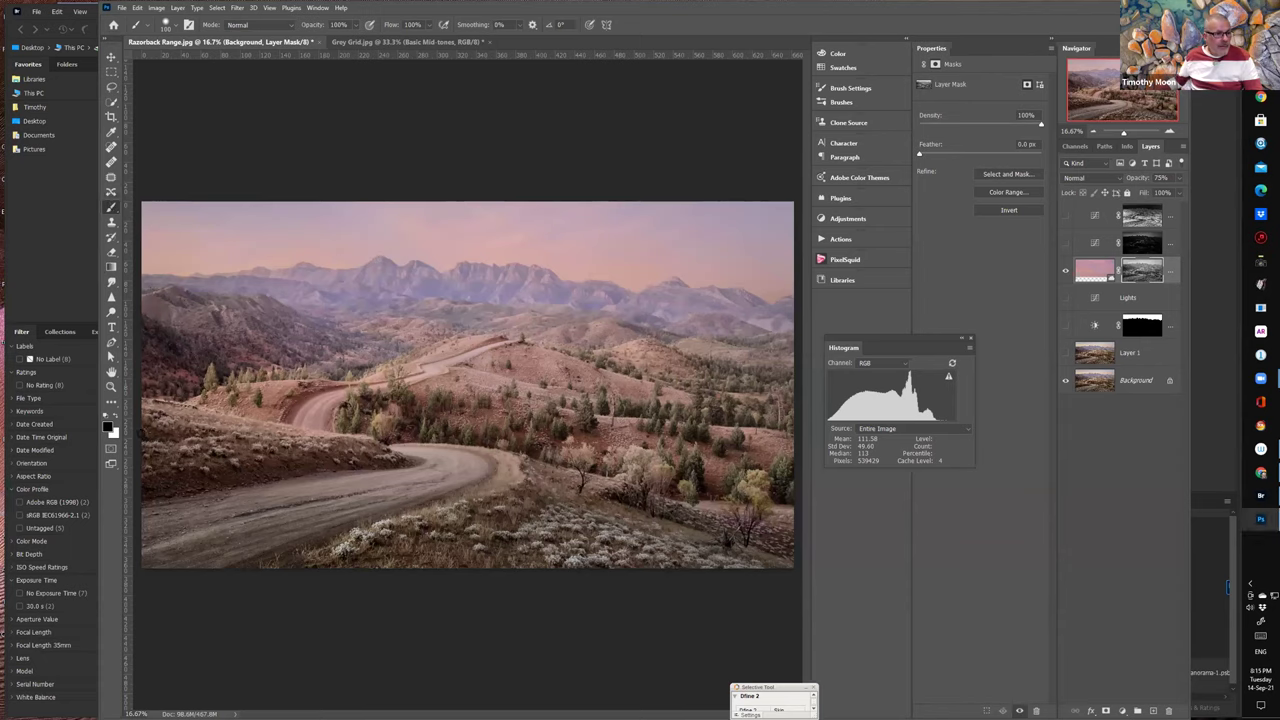
- Paint the sky mask black over the road and land, compare, and view the mask alone
key(bracketright)
key(bracketright)
key(bracketright)
key(bracketright)
key(bracketright)
key(bracketright)
key(bracketright)
key(bracketright)
key(bracketright)
key(bracketright)
key(bracketright)
key(bracketright)
key(bracketright)
key(bracketright)
key(bracketright)
mouse_move(297, 375)
mouse_down()
mouse_move(328, 400)
mouse_move(235, 346)
mouse_move(295, 356)
mouse_move(418, 414)
mouse_move(455, 355)
mouse_up()
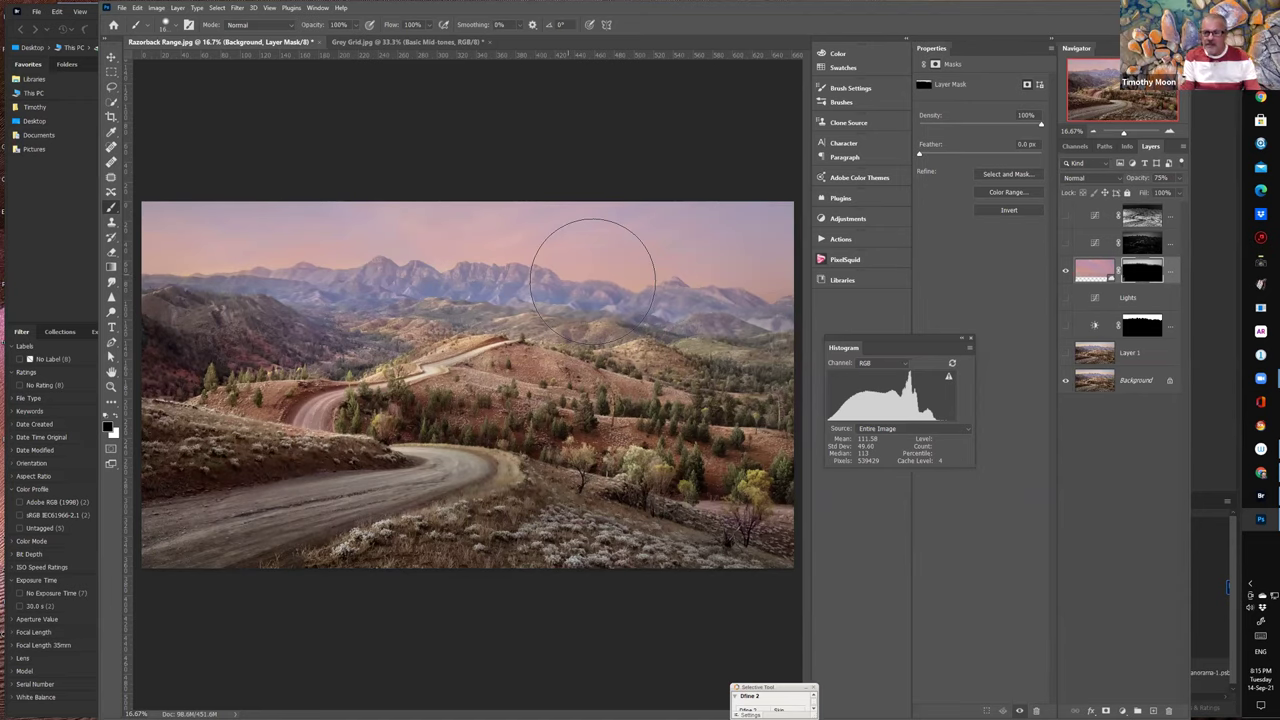
click(1066, 270)
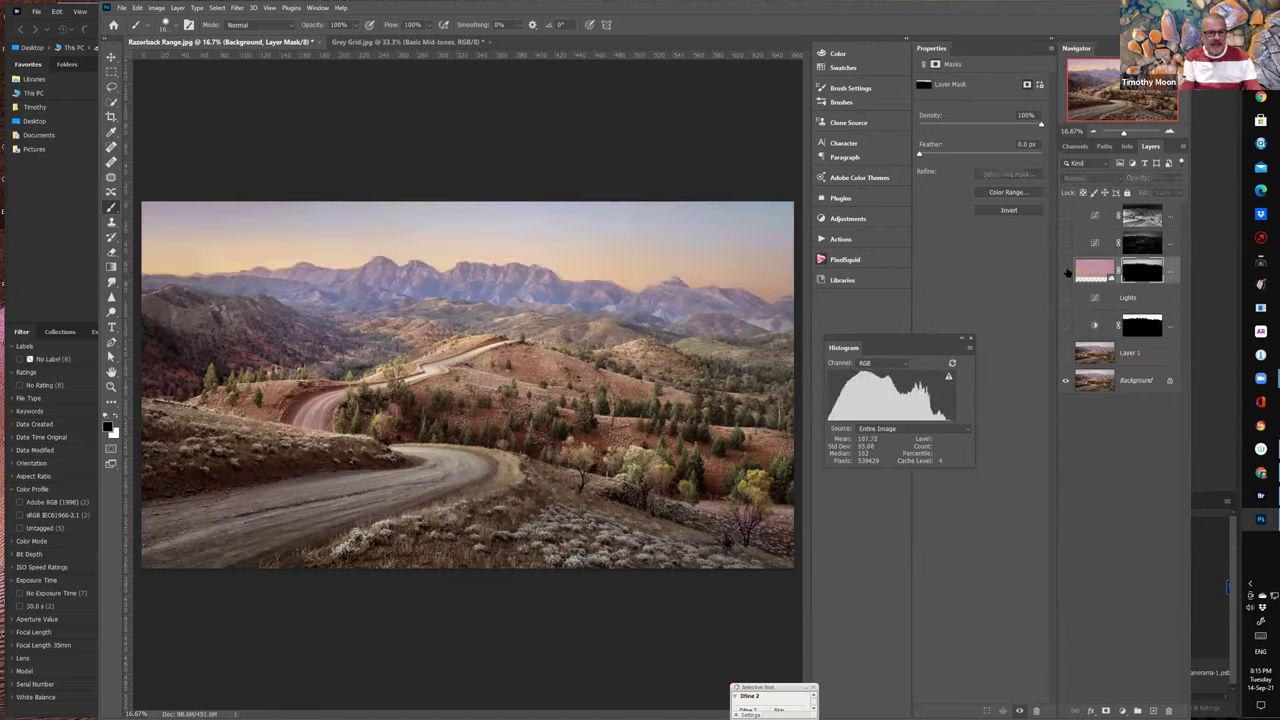
click(1066, 270)
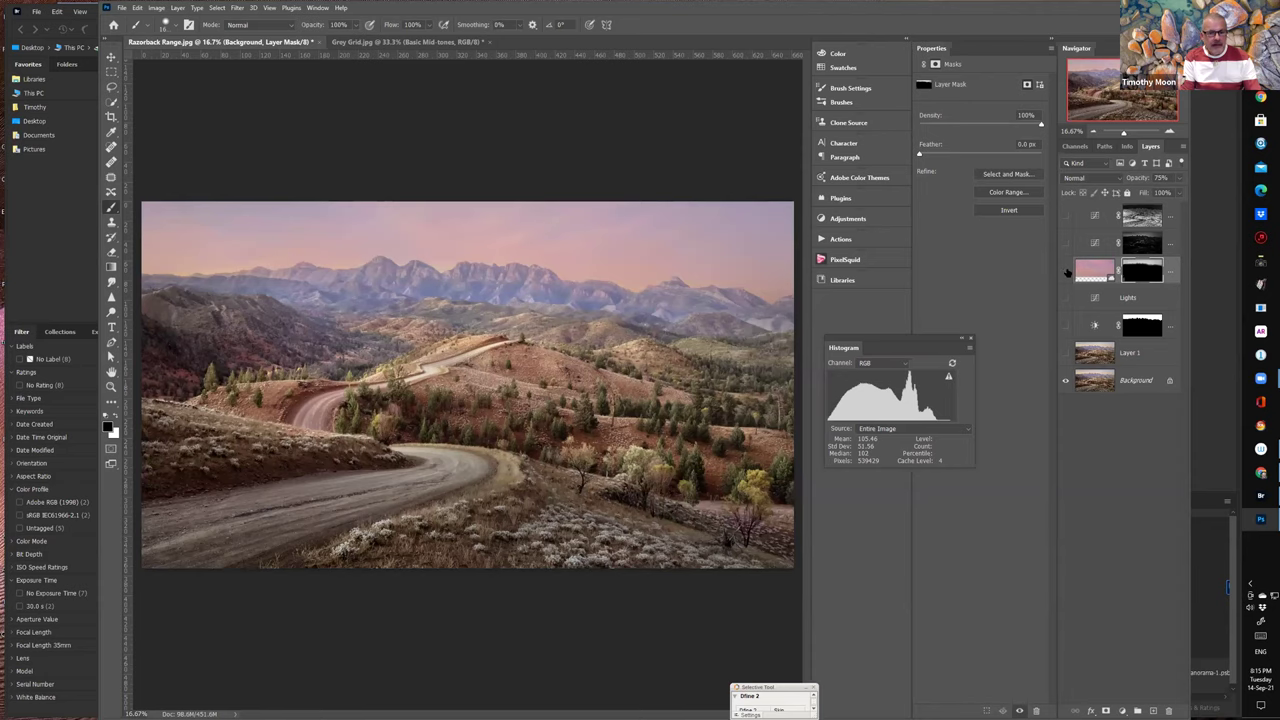
click(1066, 270)
click(1066, 270)
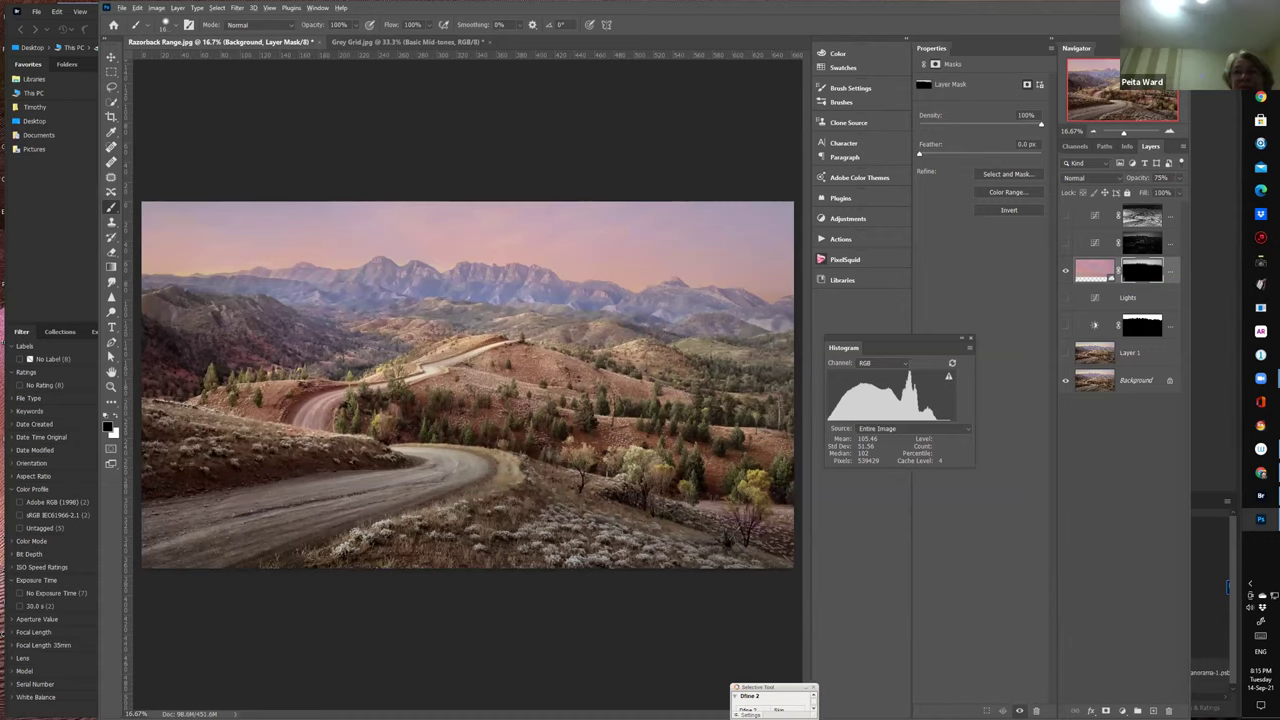
alt+click(1142, 271)
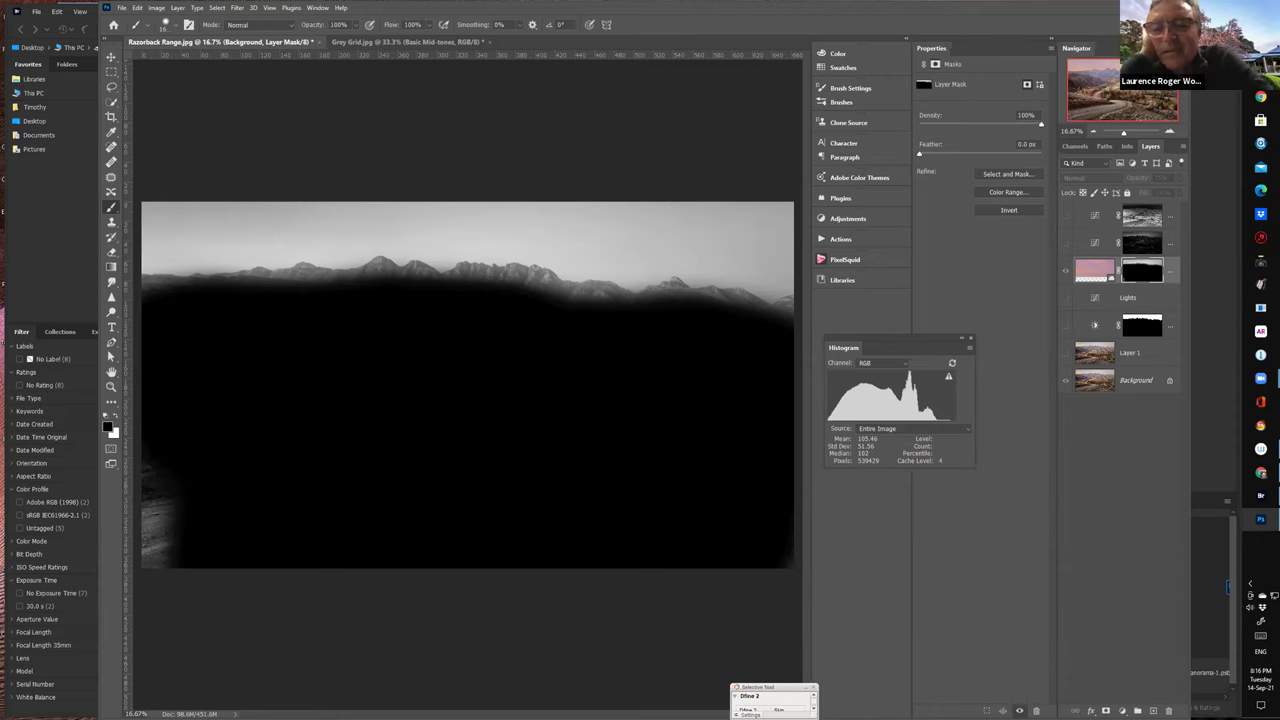
- Inspect the Bright Lights mask, return to colour, and hide the pink sky tint layer
click(1096, 272)
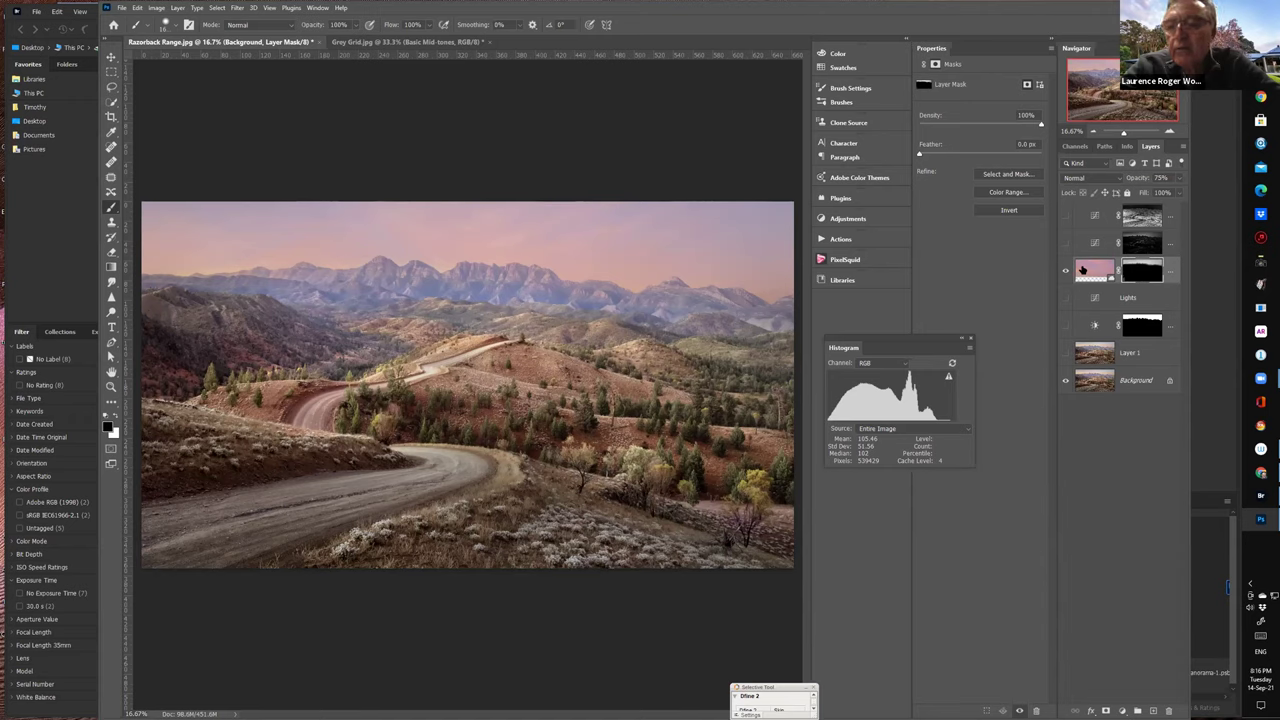
click(1142, 242)
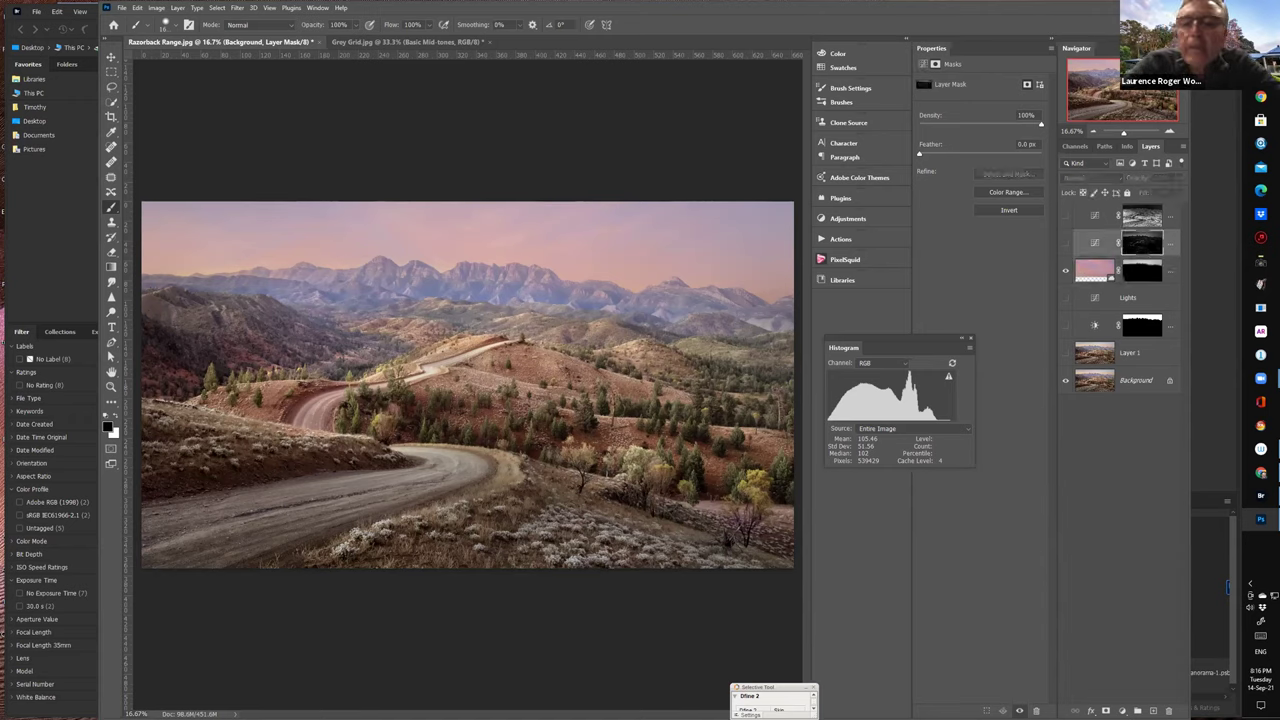
alt+click(1142, 243)
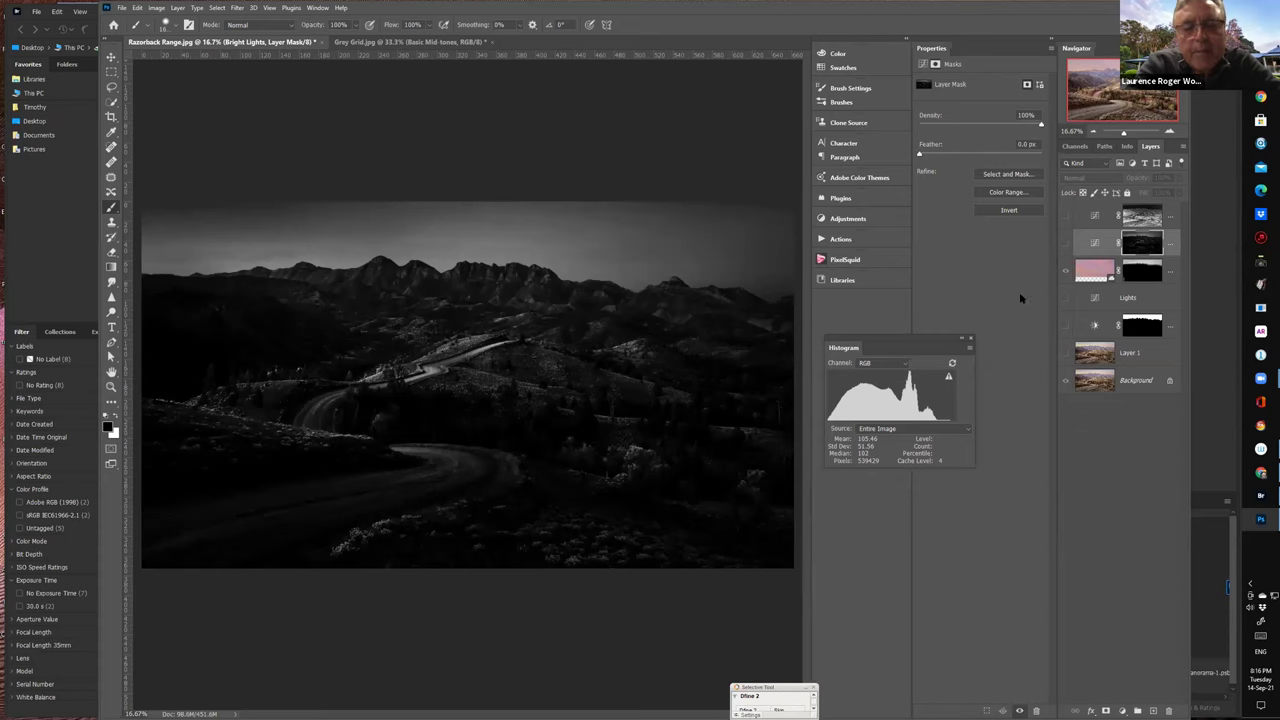
click(1066, 243)
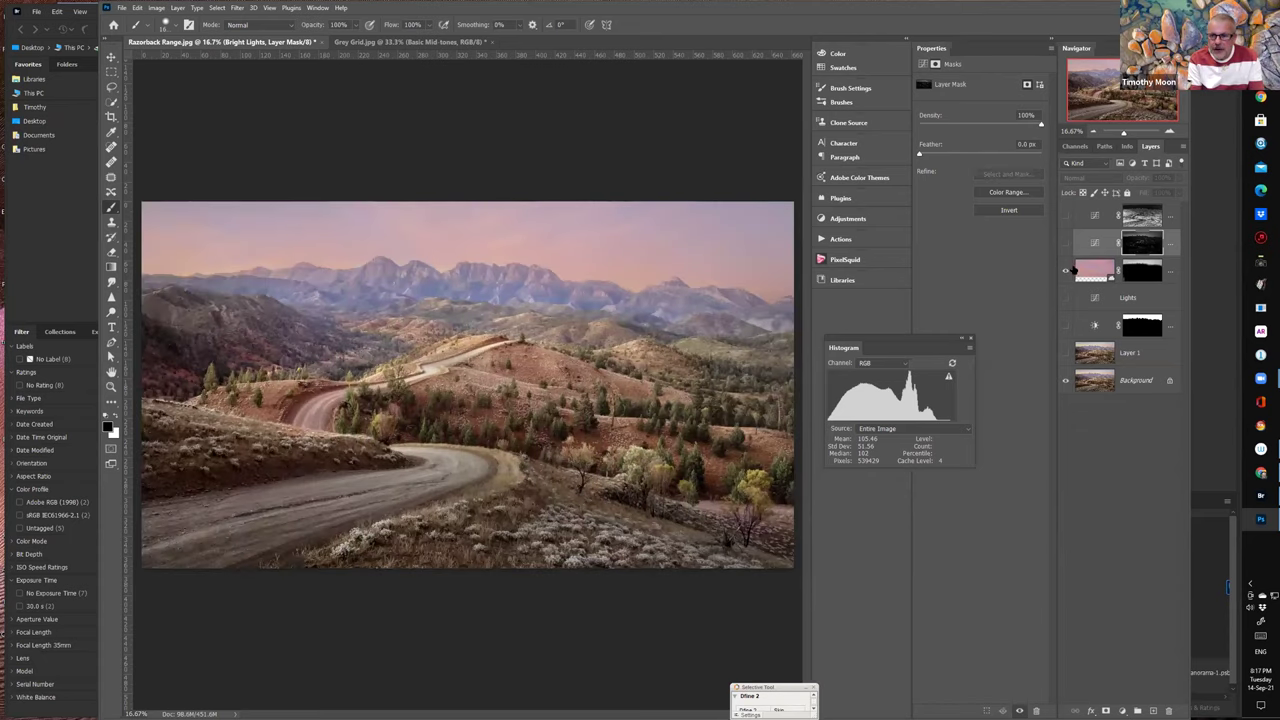
click(1066, 270)
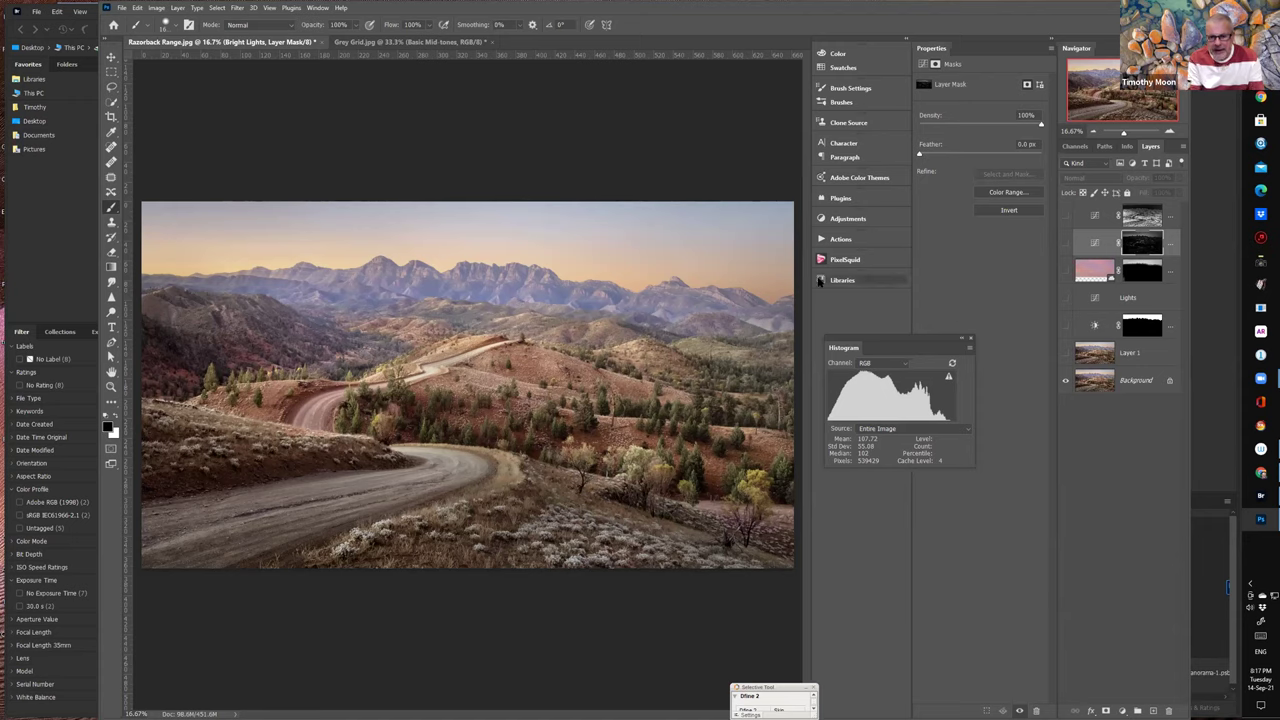
- Run the Darks action to add a curves layer and view its luminosity mask alone
click(820, 240)
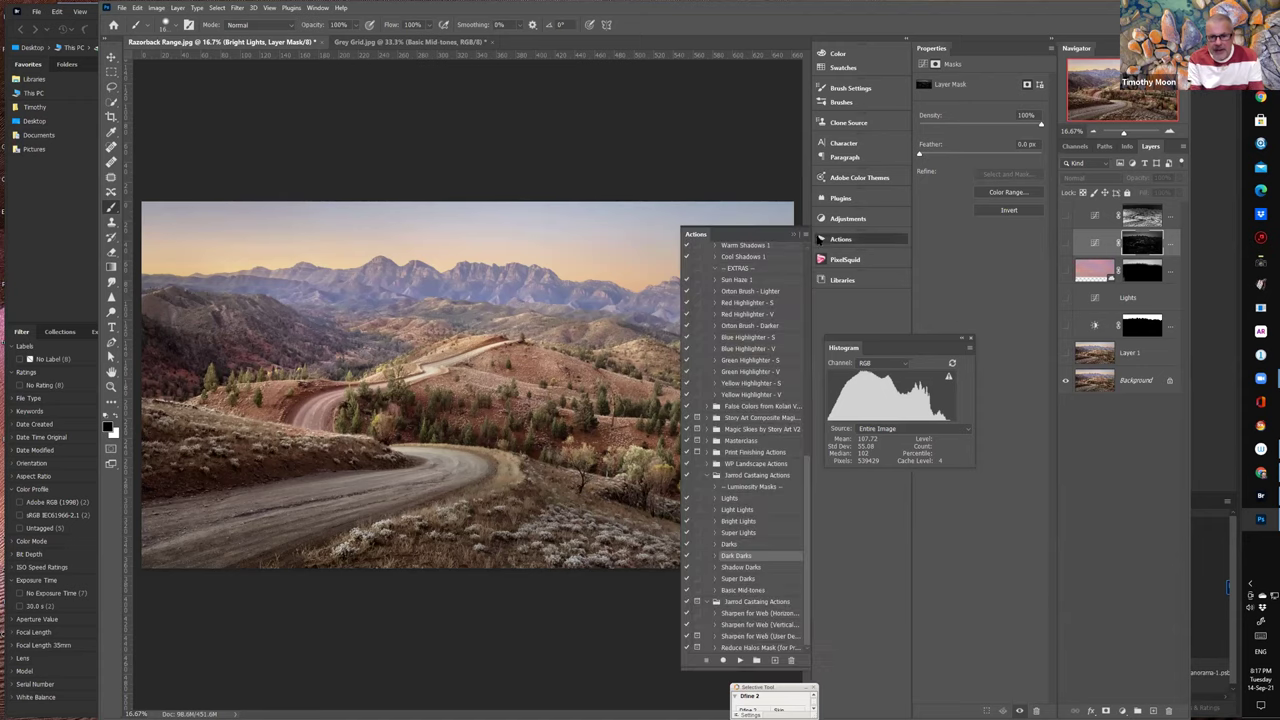
click(728, 544)
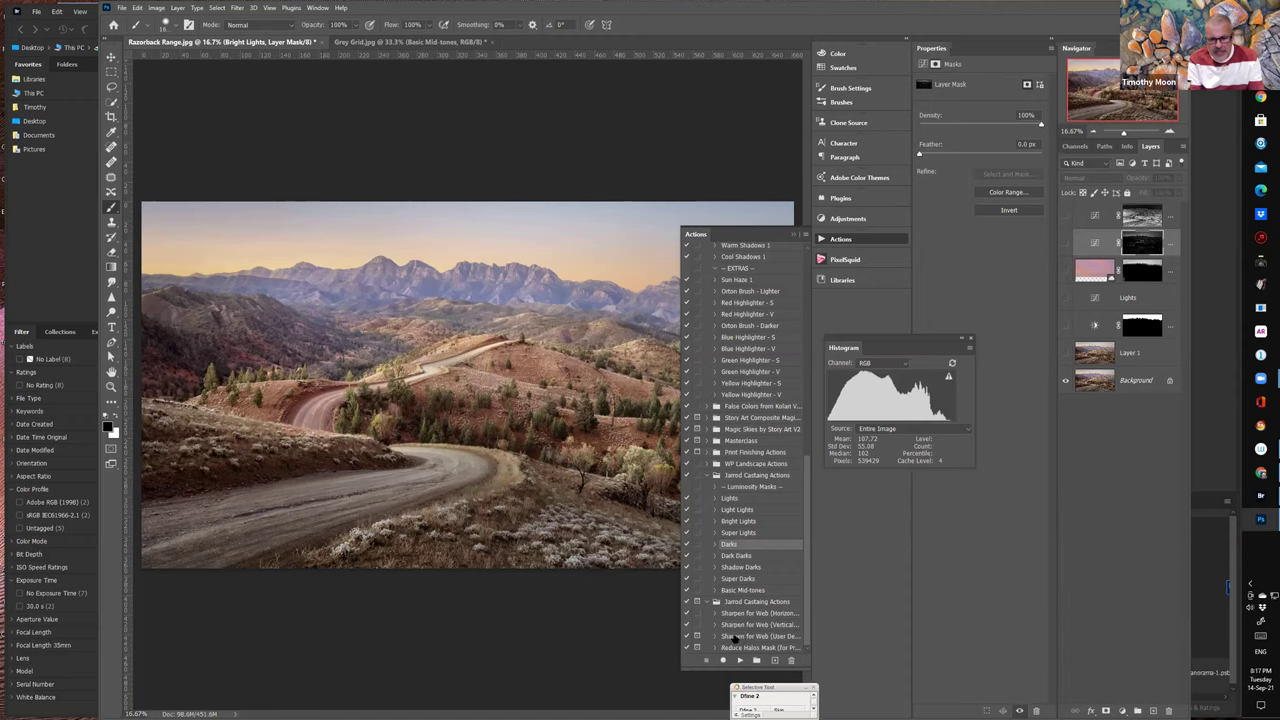
click(739, 661)
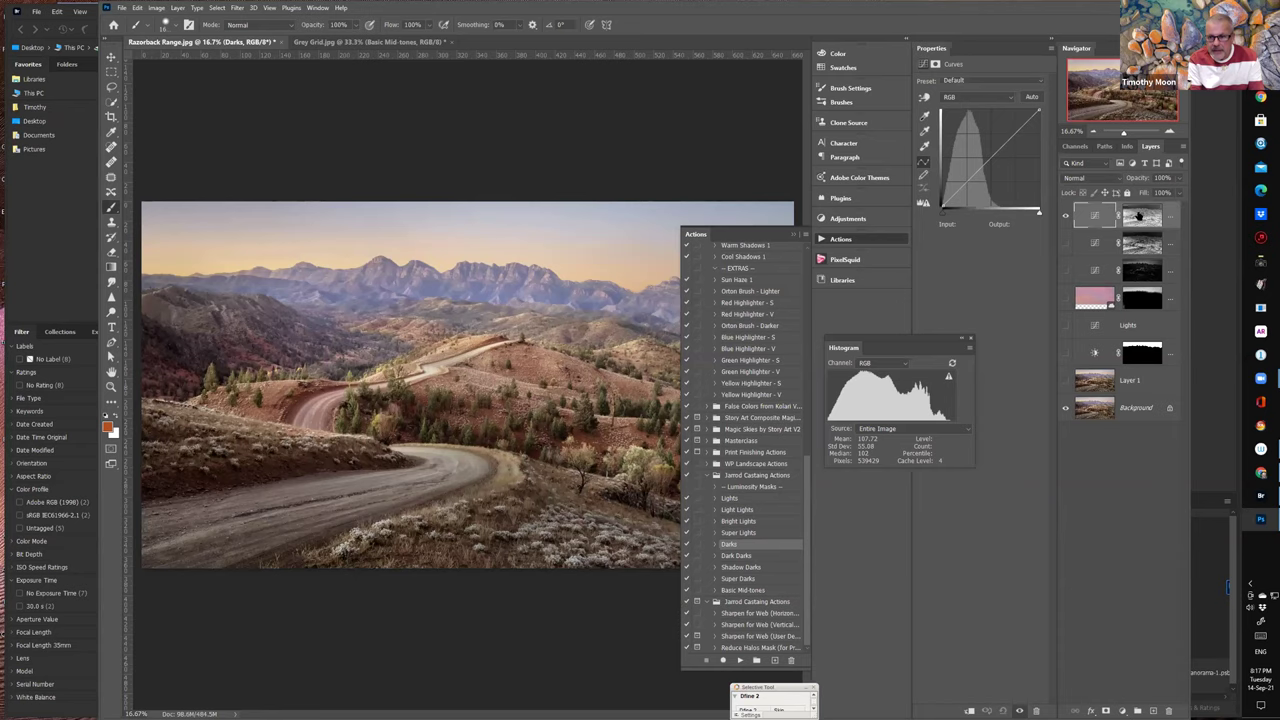
click(1140, 216)
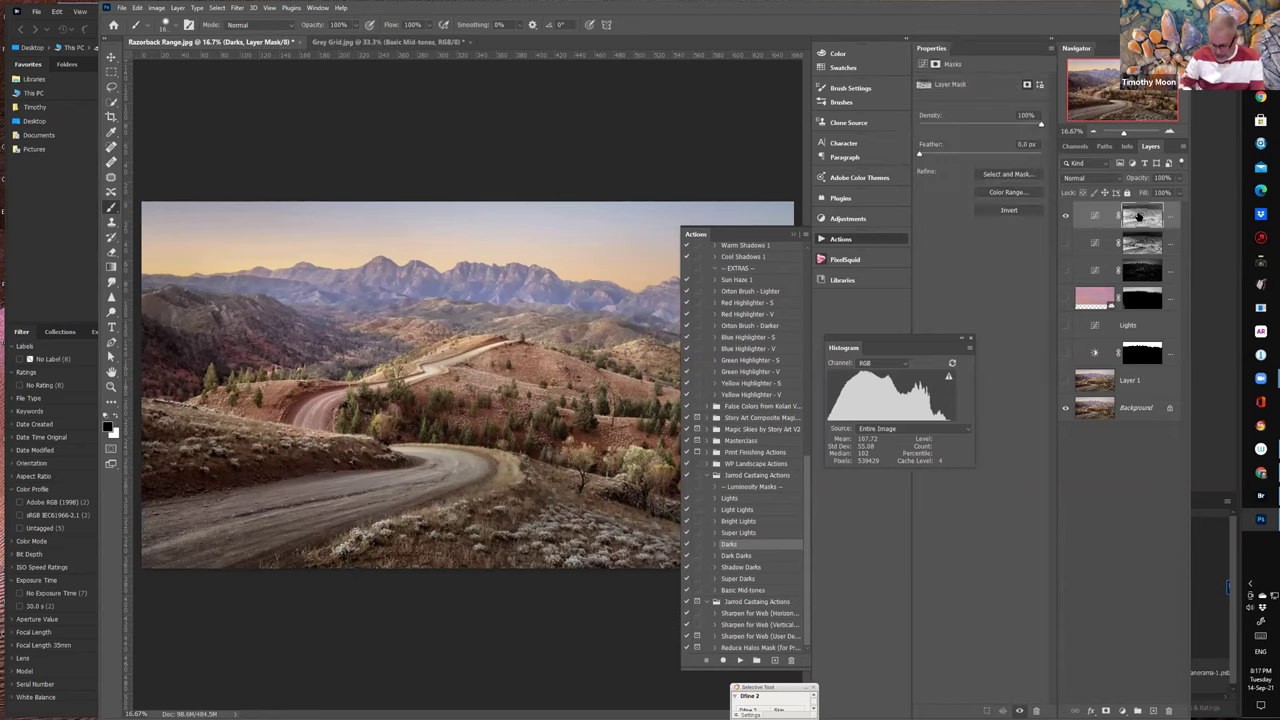
alt+click(1138, 216)
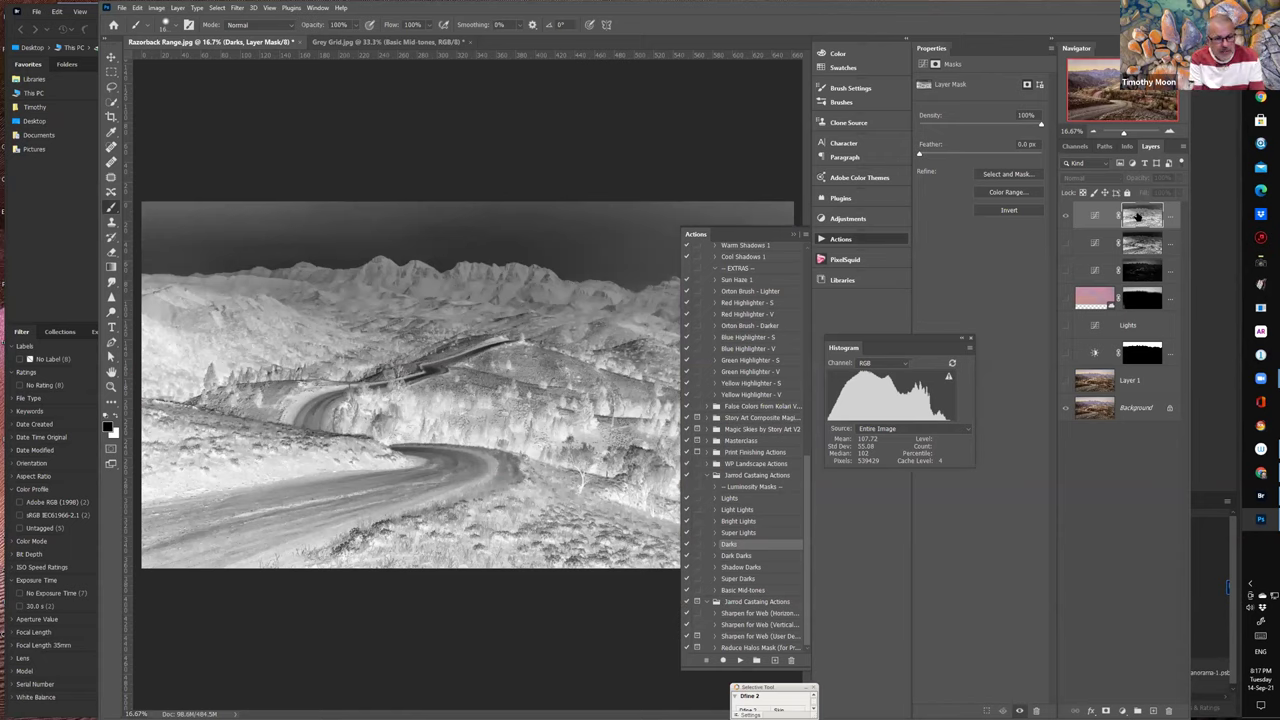
click(792, 234)
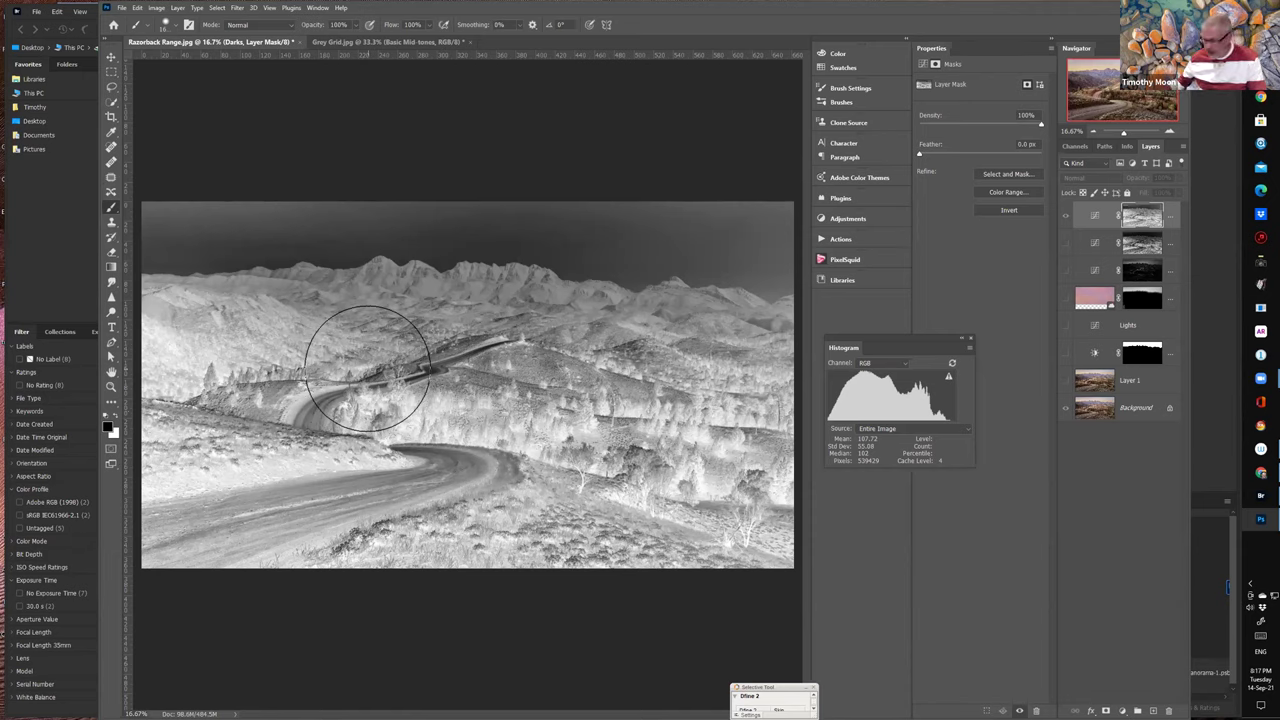
- Paint the mask black over the sky, edges and upper ridge, leaving the road bend trees
mouse_move(215, 228)
mouse_down()
mouse_move(175, 262)
mouse_move(183, 295)
mouse_move(166, 309)
mouse_move(271, 243)
mouse_move(380, 223)
mouse_move(527, 228)
mouse_move(300, 180)
mouse_move(529, 223)
mouse_move(770, 335)
mouse_up()
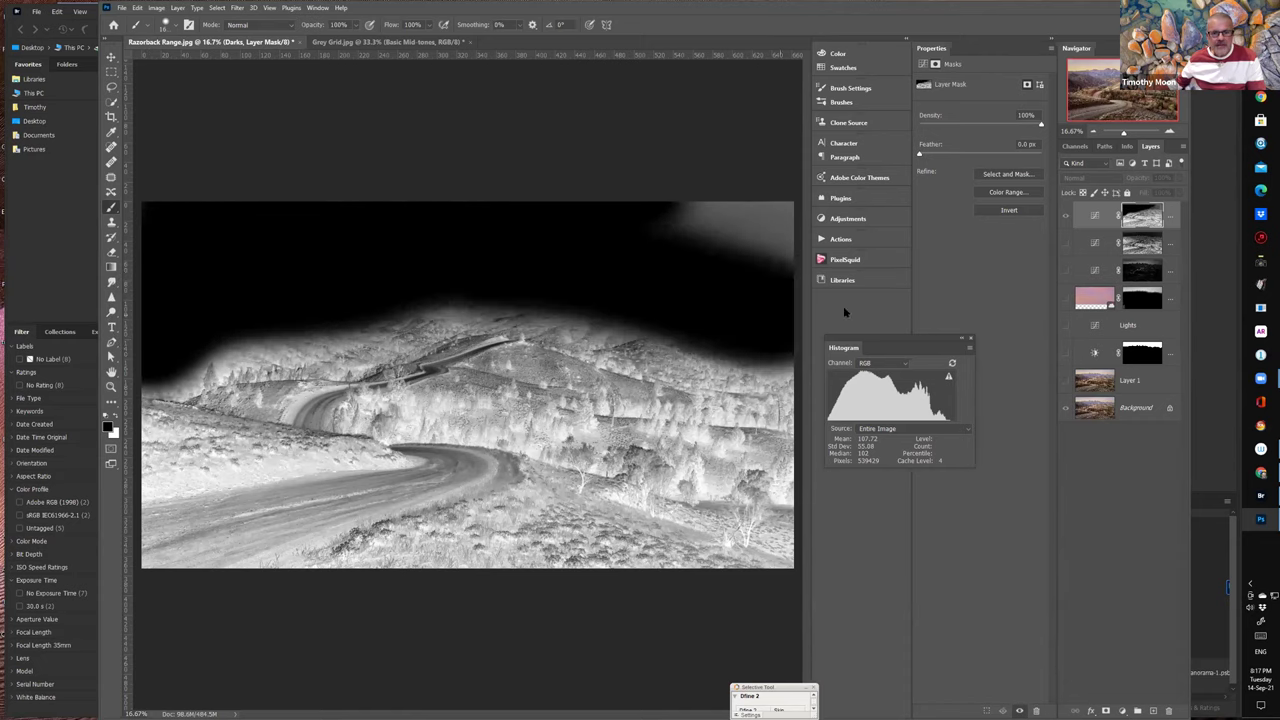
drag(651, 208, 737, 214)
mouse_move(740, 495)
mouse_down()
mouse_move(589, 404)
mouse_move(497, 414)
mouse_move(601, 381)
mouse_move(747, 389)
mouse_move(840, 418)
mouse_move(577, 496)
mouse_move(336, 604)
mouse_move(581, 548)
mouse_move(535, 606)
mouse_move(698, 583)
mouse_up()
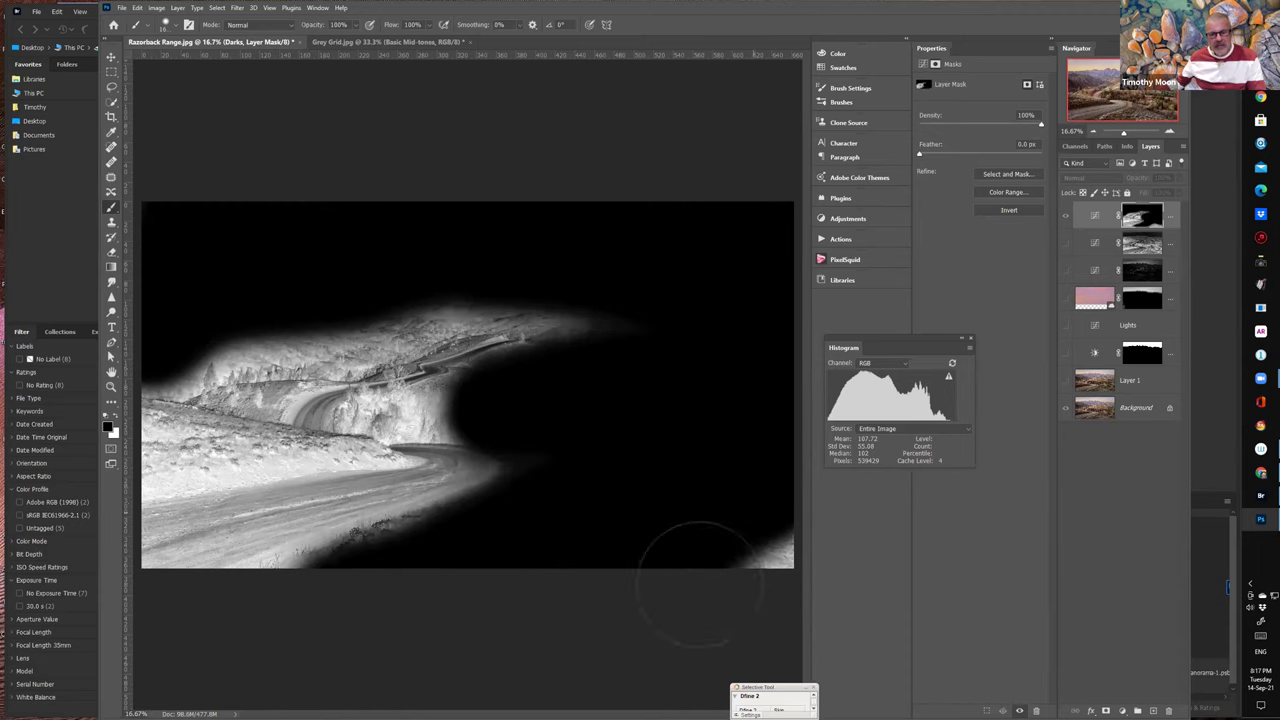
mouse_move(140, 432)
mouse_down()
mouse_move(245, 460)
mouse_move(171, 457)
mouse_move(286, 600)
mouse_move(377, 614)
mouse_up()
mouse_move(242, 340)
mouse_down()
mouse_move(348, 333)
mouse_move(500, 300)
mouse_up()
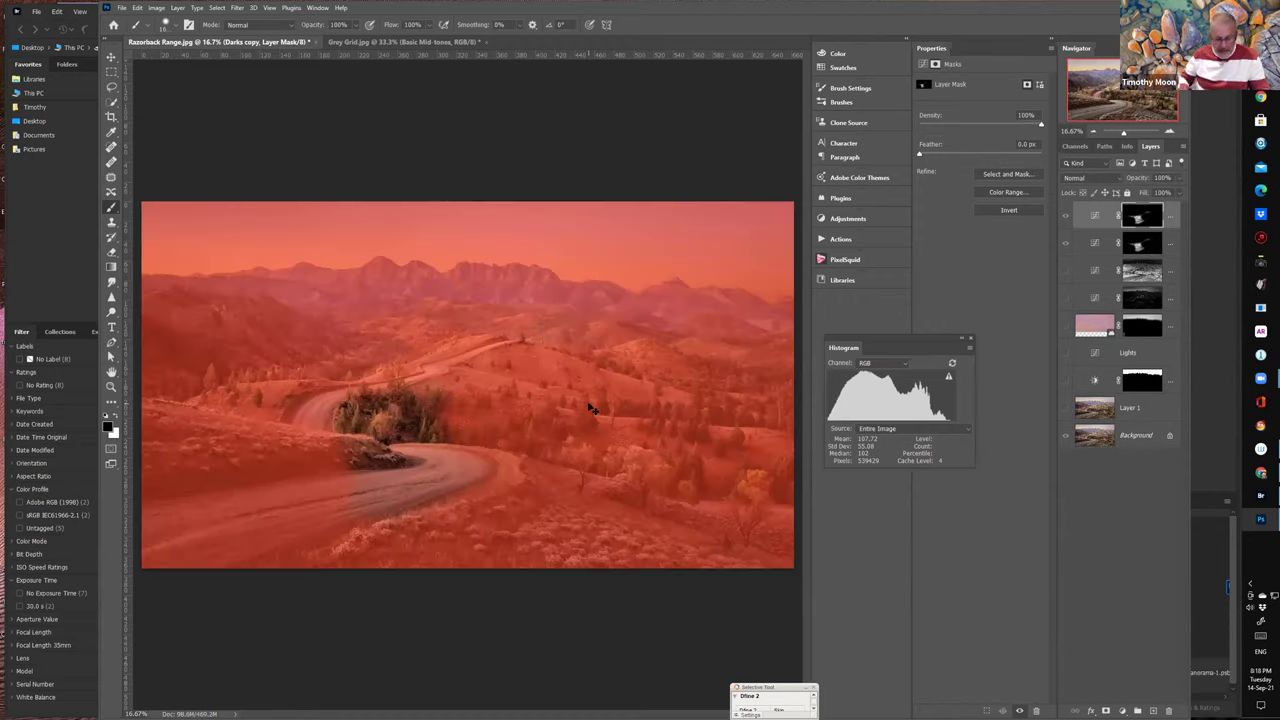
- Undo the accidental Ctrl+J duplicates of the Darks layer
key(ctrl+j)
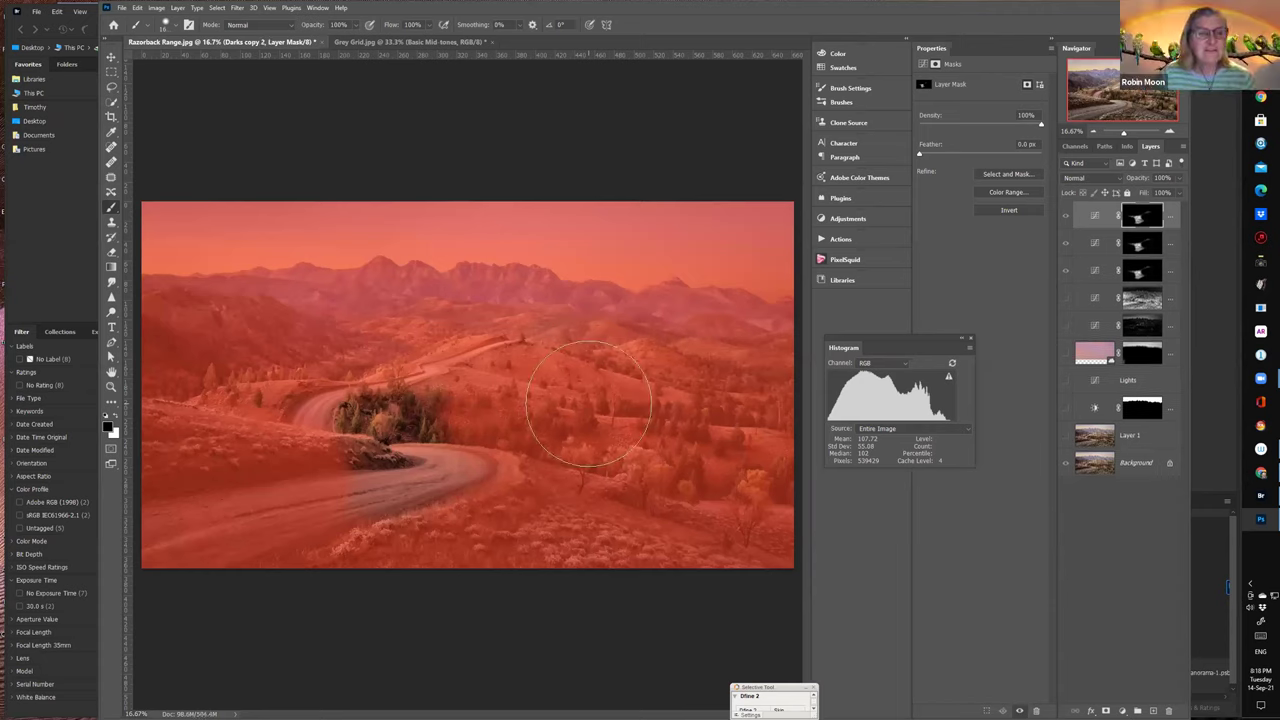
click(137, 7)
click(141, 18)
click(137, 7)
click(141, 18)
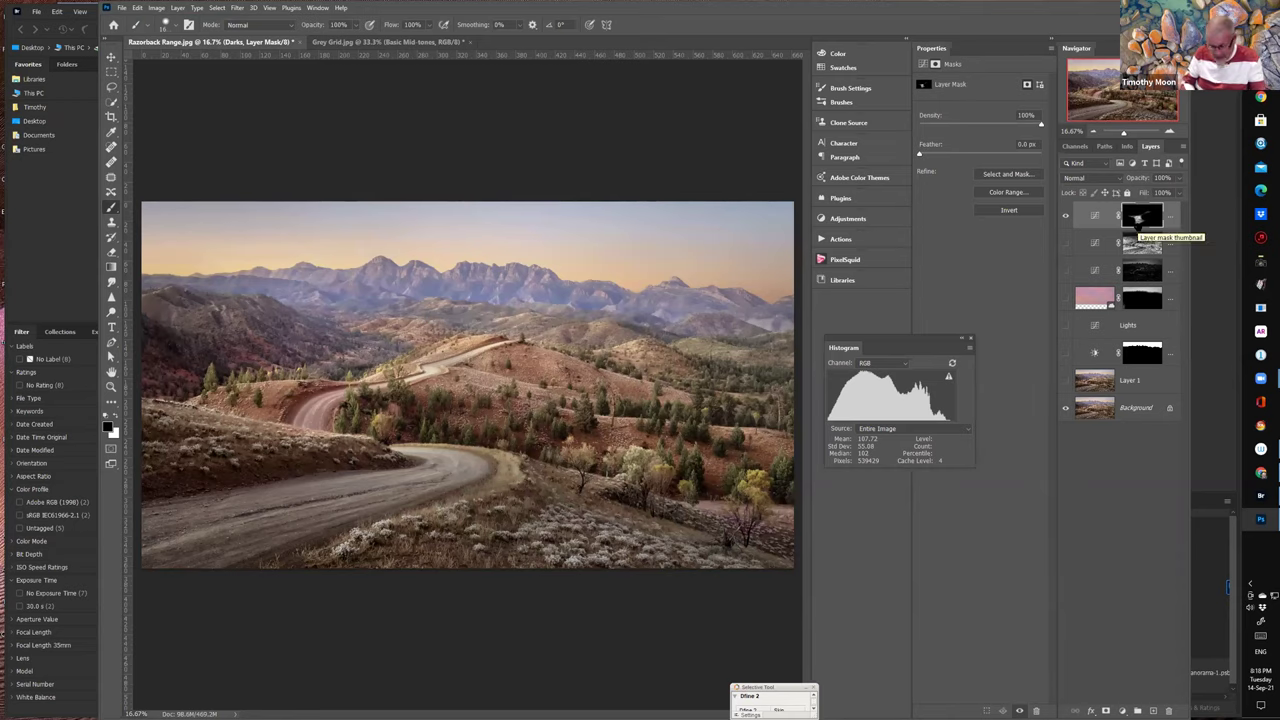
- Drag the extra Darks copy layers, including Darks copy 2, to the Layers panel trash
alt+click(1138, 216)
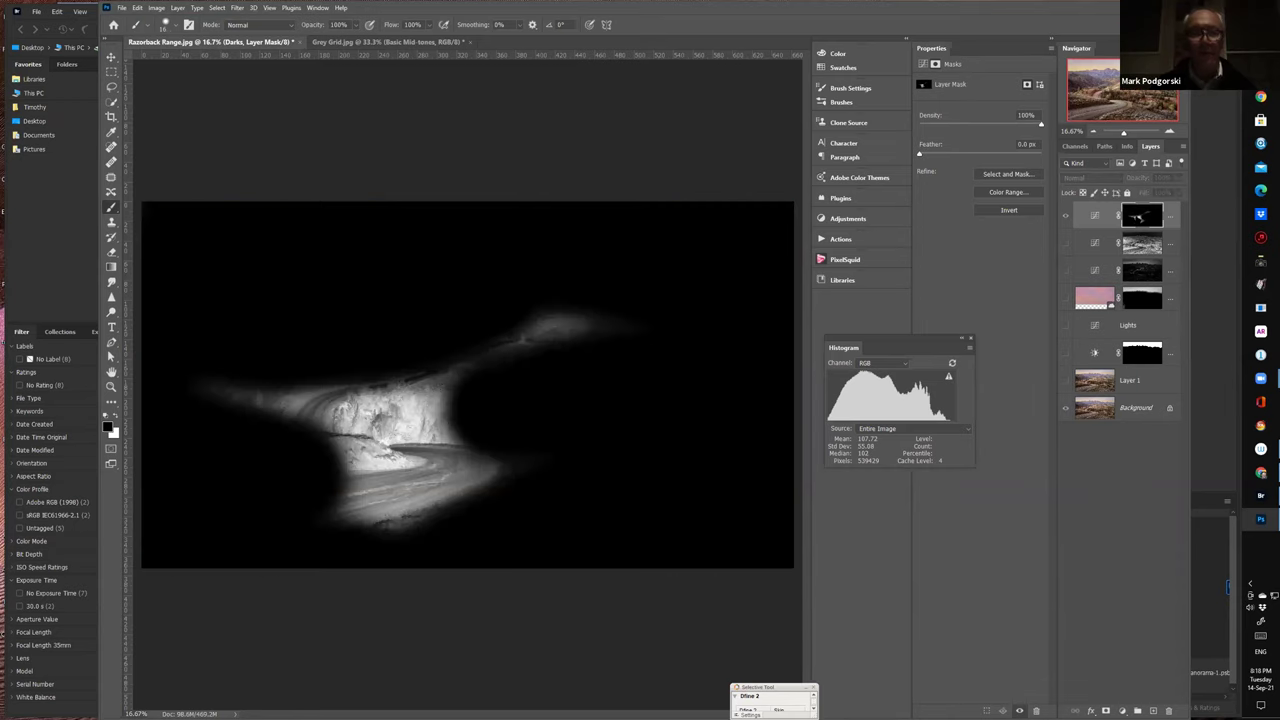
key(ctrl+j)
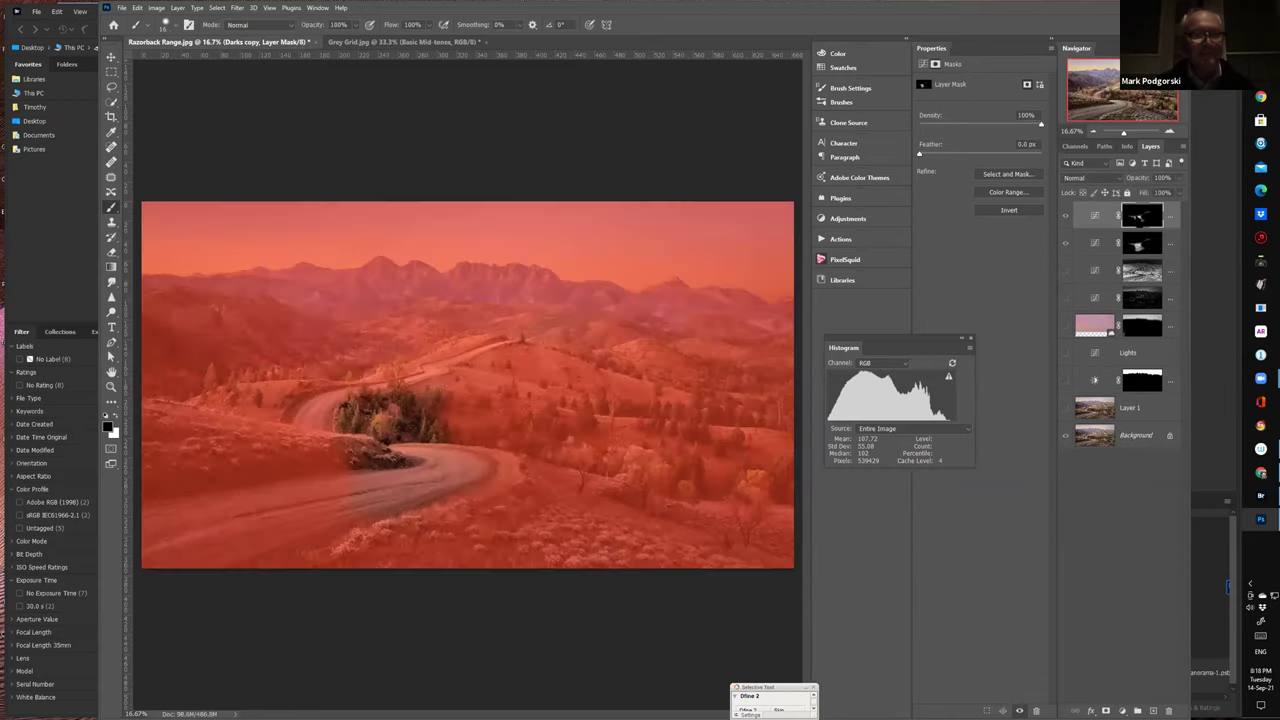
key(ctrl+j)
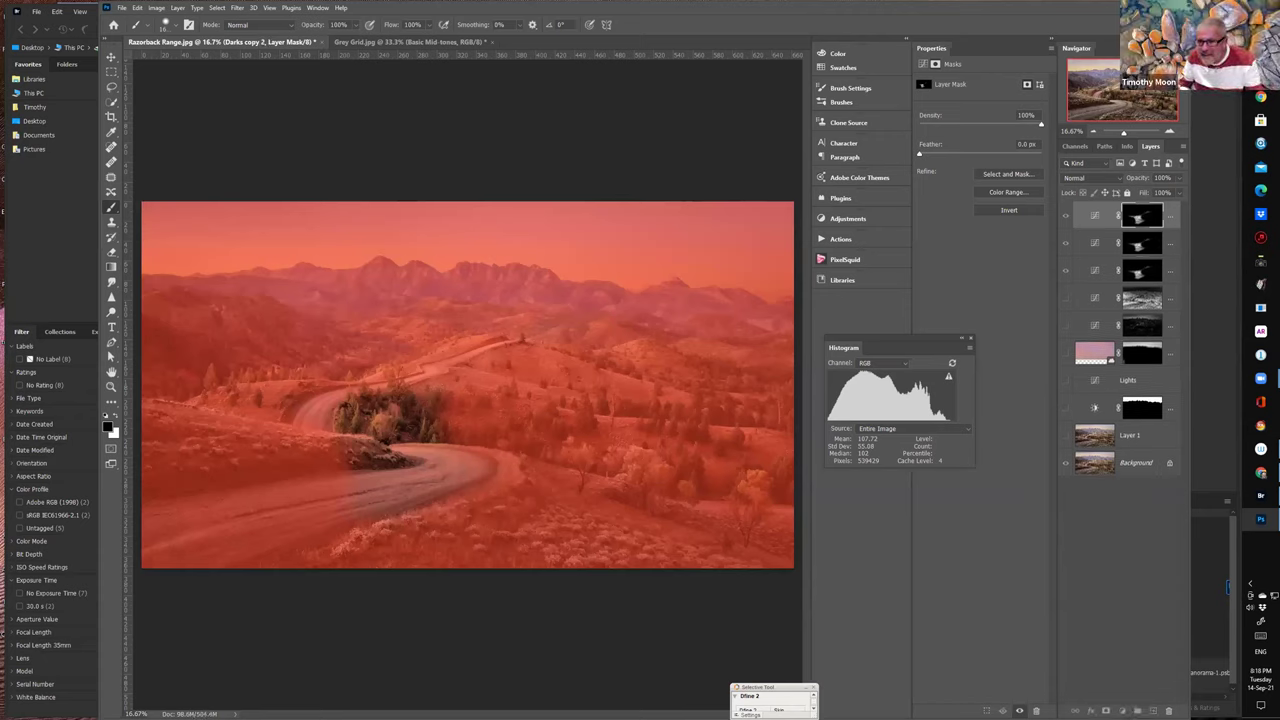
drag(1150, 220, 1155, 708)
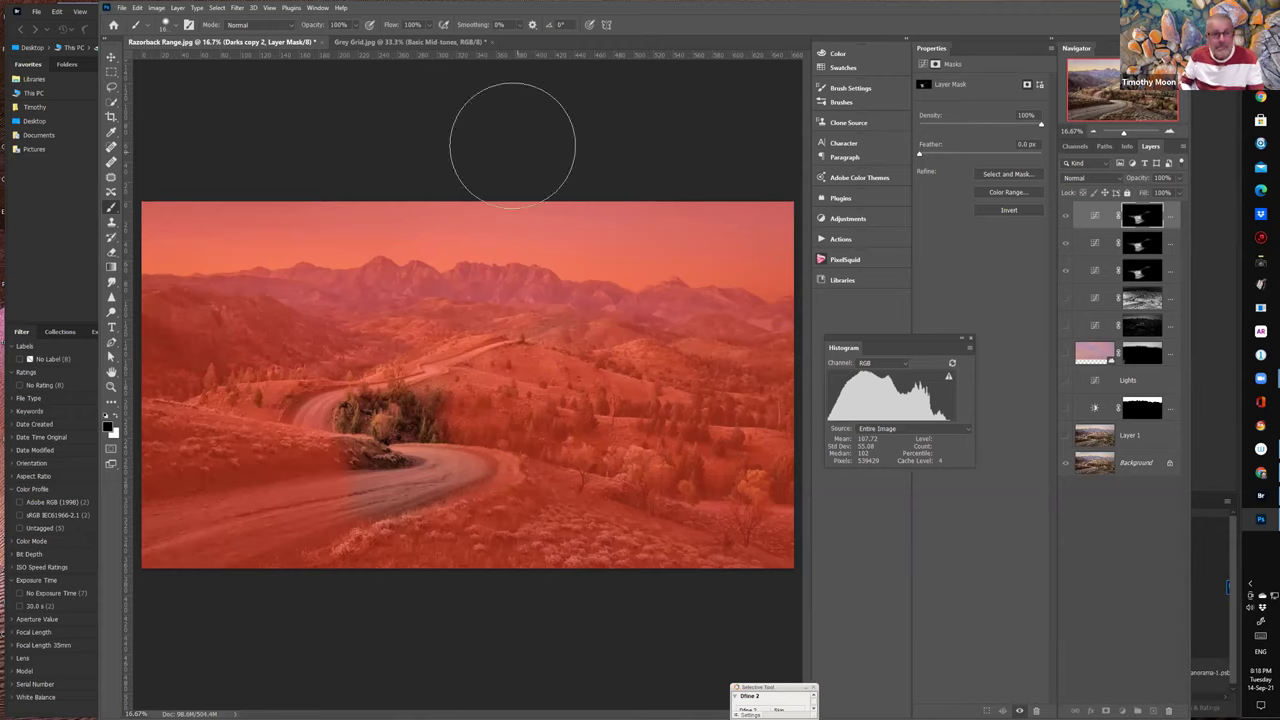
click(1171, 221)
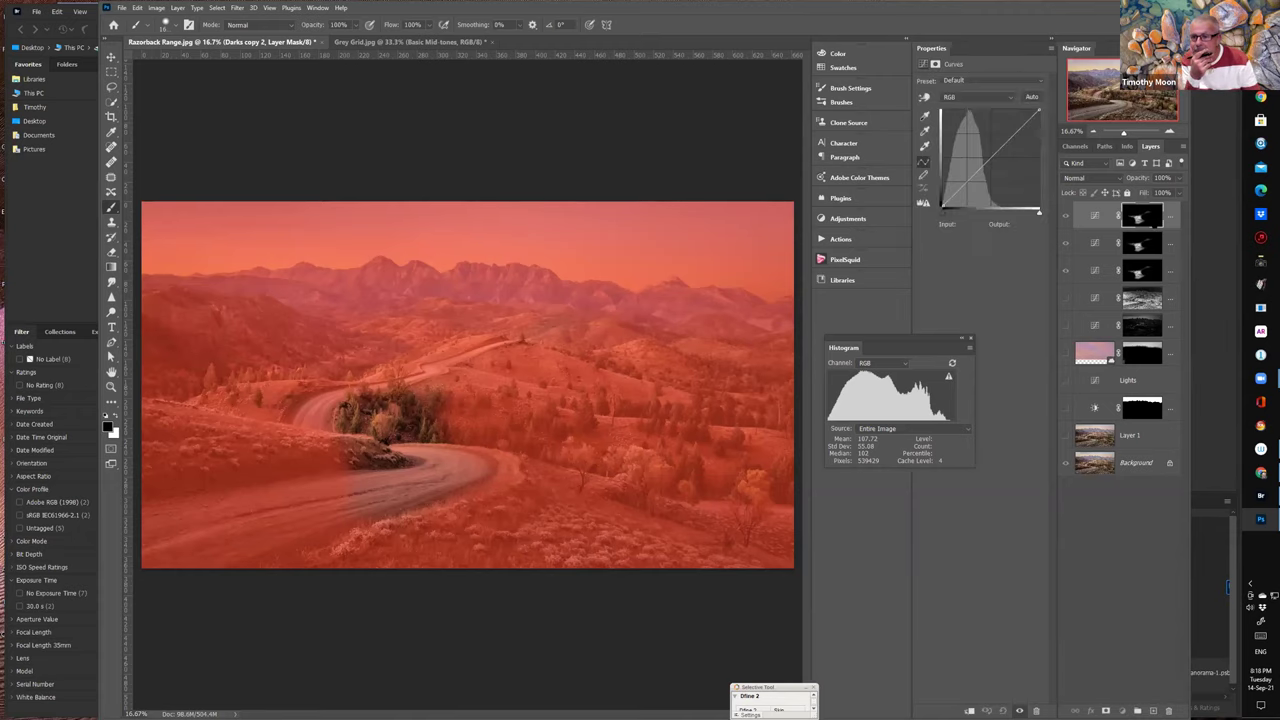
click(1095, 216)
drag(1142, 218, 1168, 710)
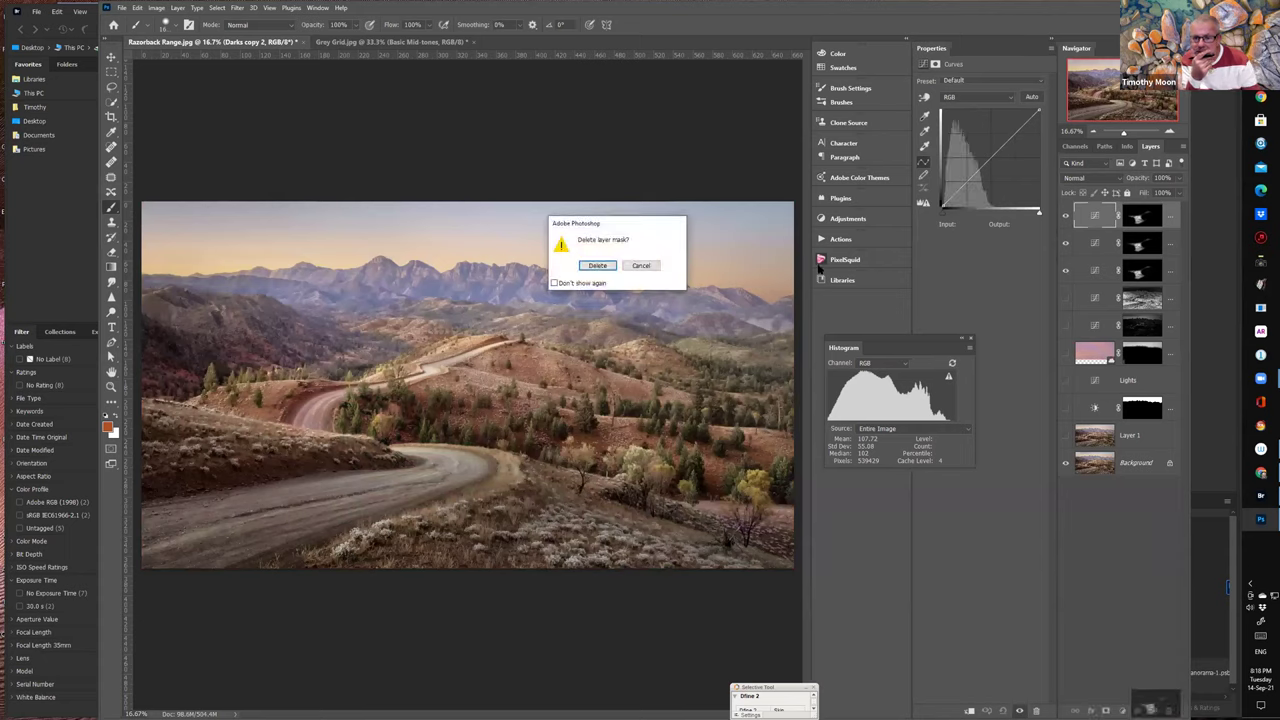
click(597, 265)
drag(1140, 216, 1170, 711)
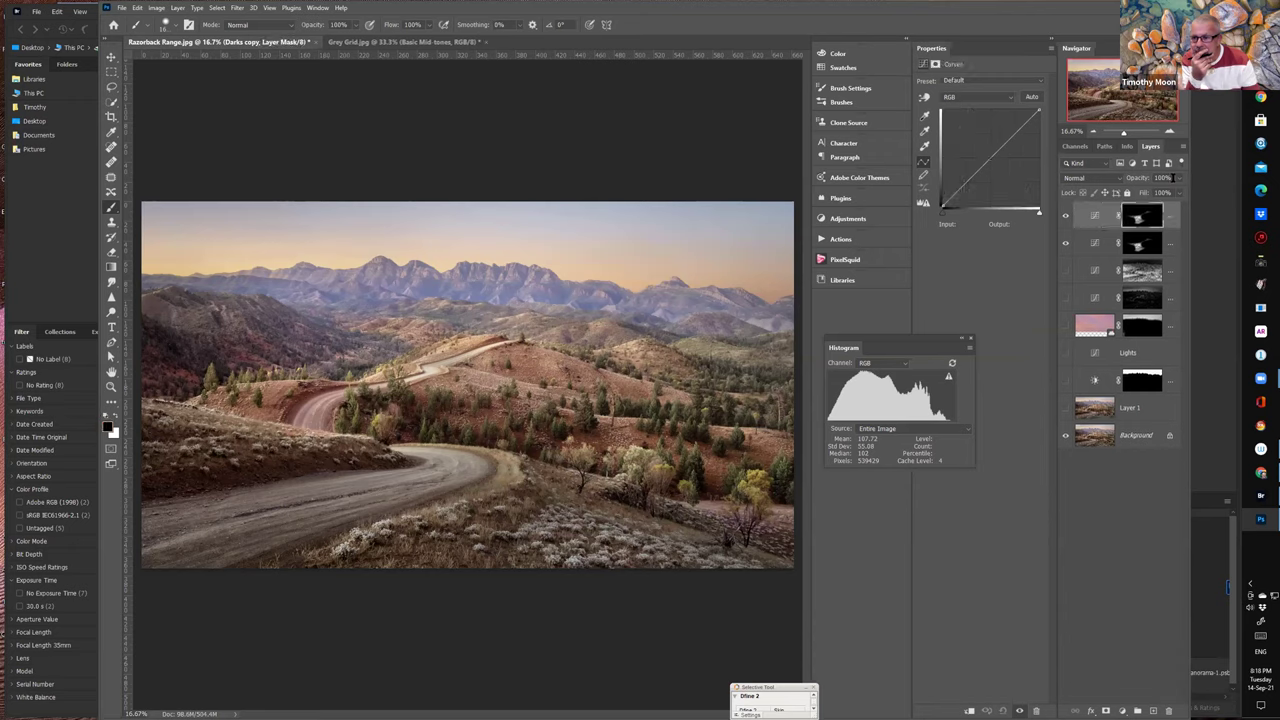
drag(1177, 226, 1170, 711)
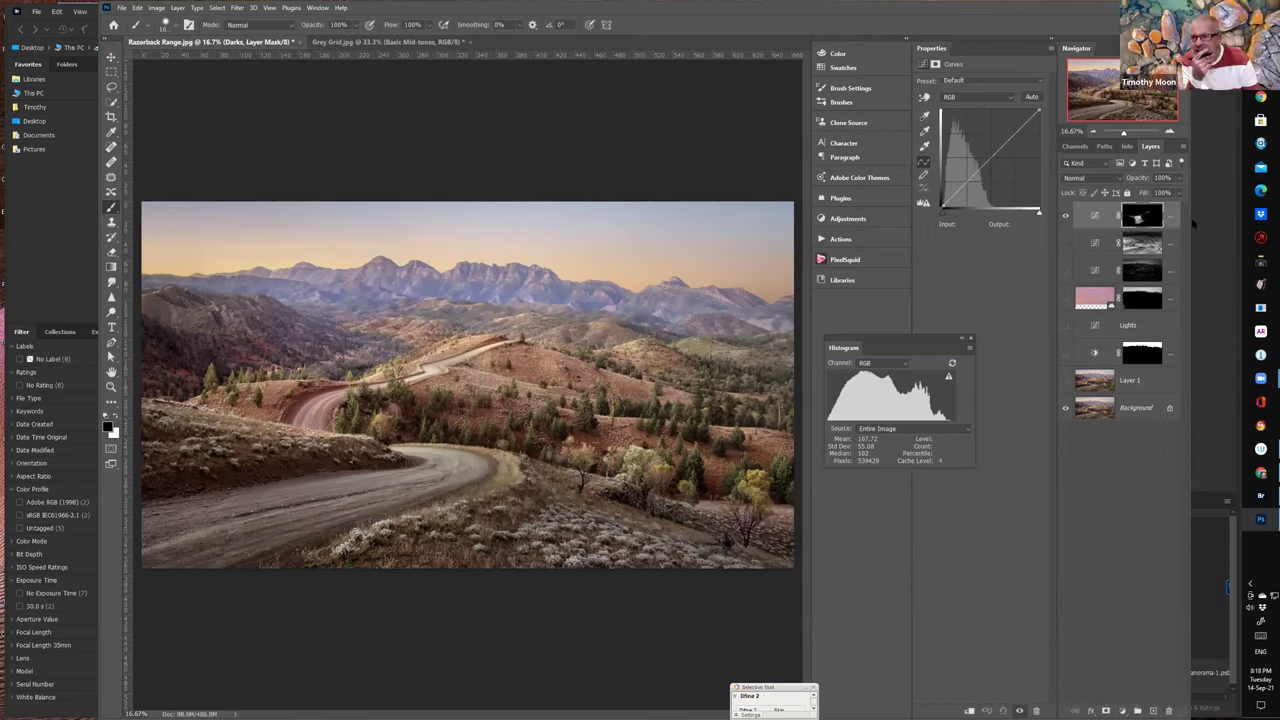
drag(1167, 210, 1170, 709)
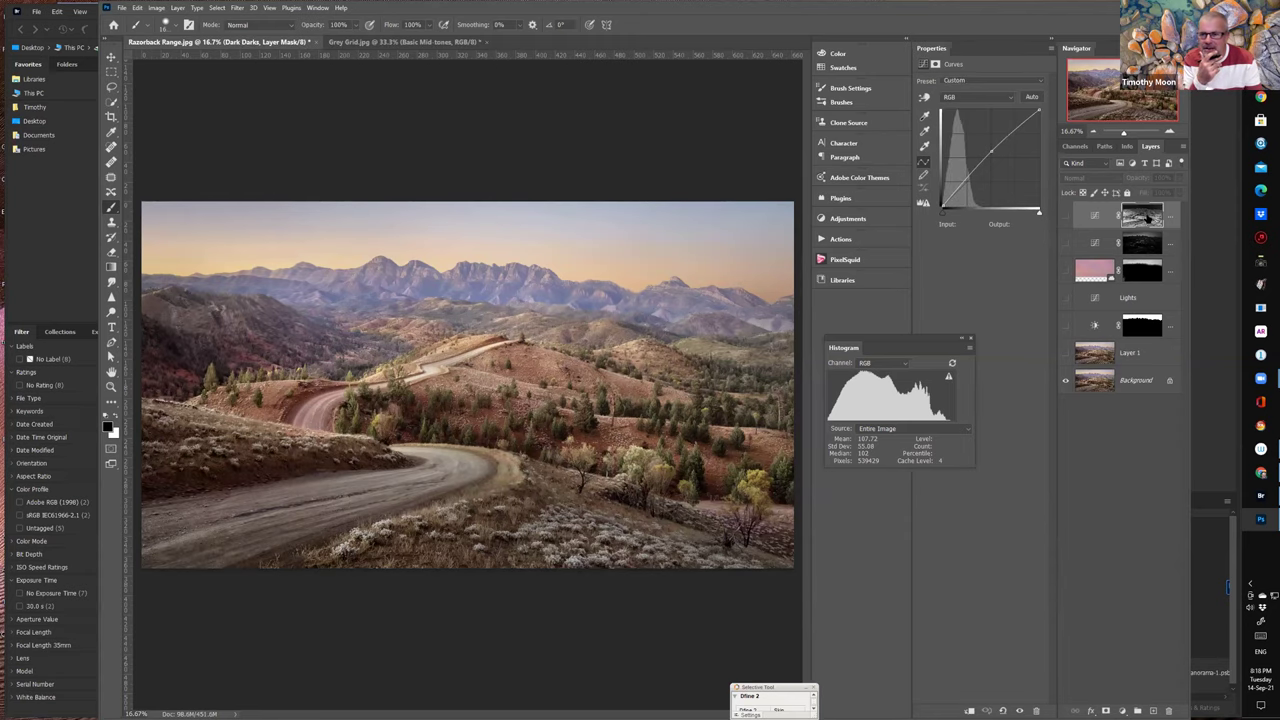
- Inspect the Dark Darks mask and toggle the layer to compare its effect
click(1149, 216)
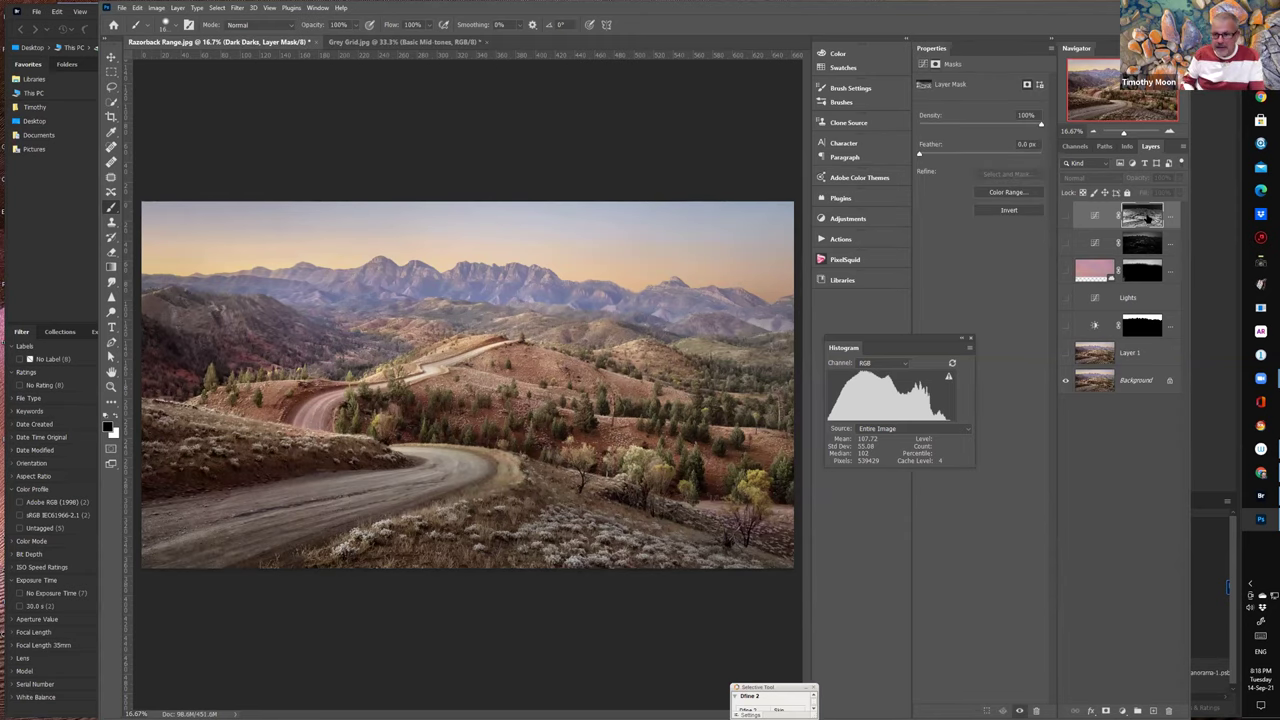
alt+click(1149, 216)
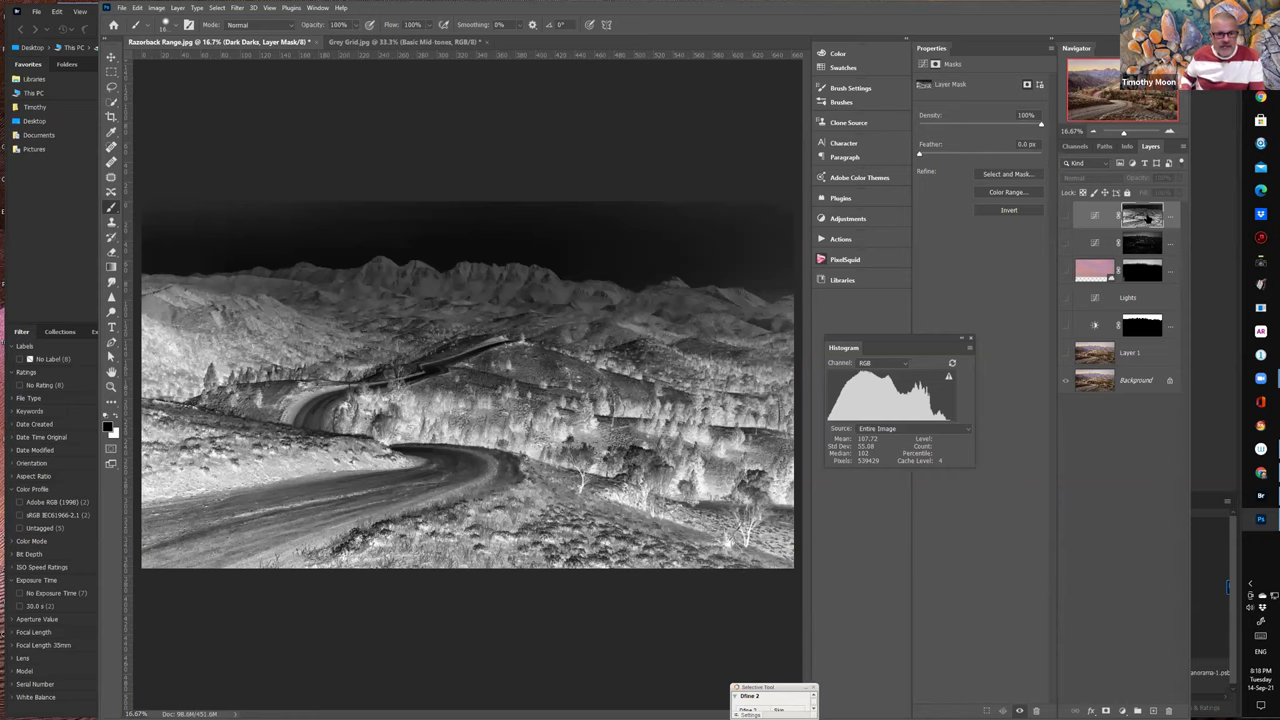
click(1070, 243)
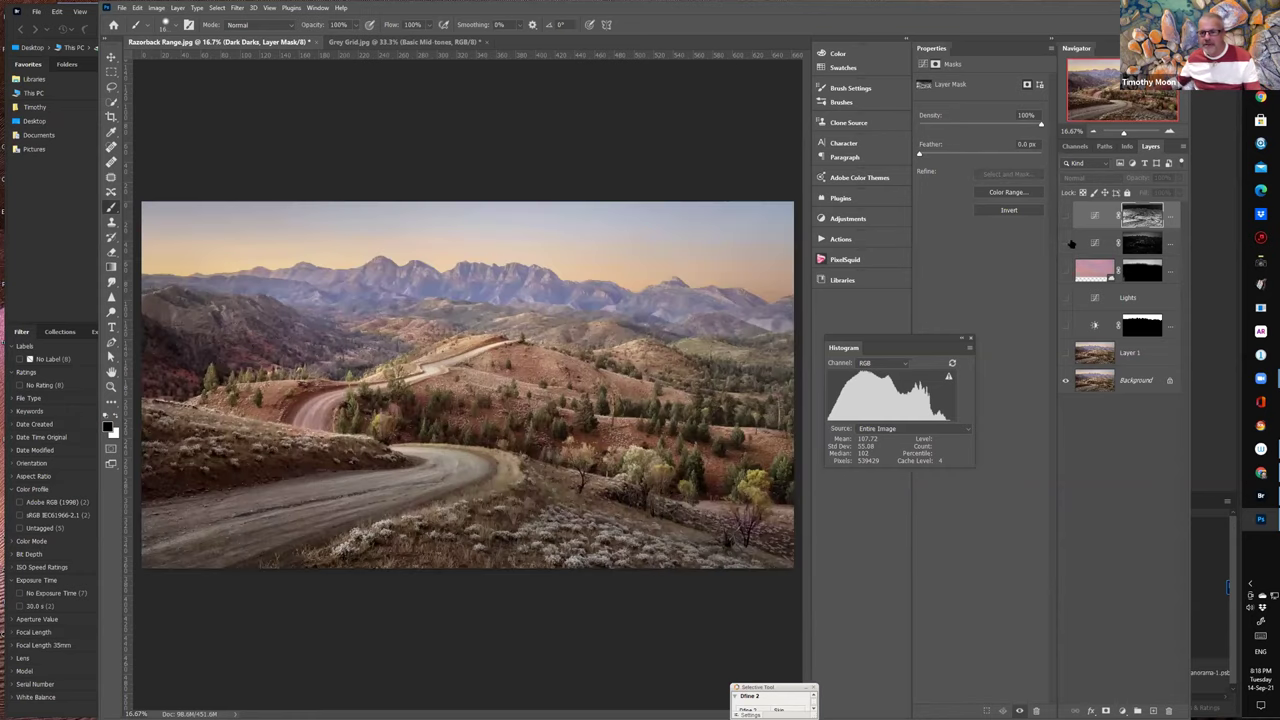
click(1065, 216)
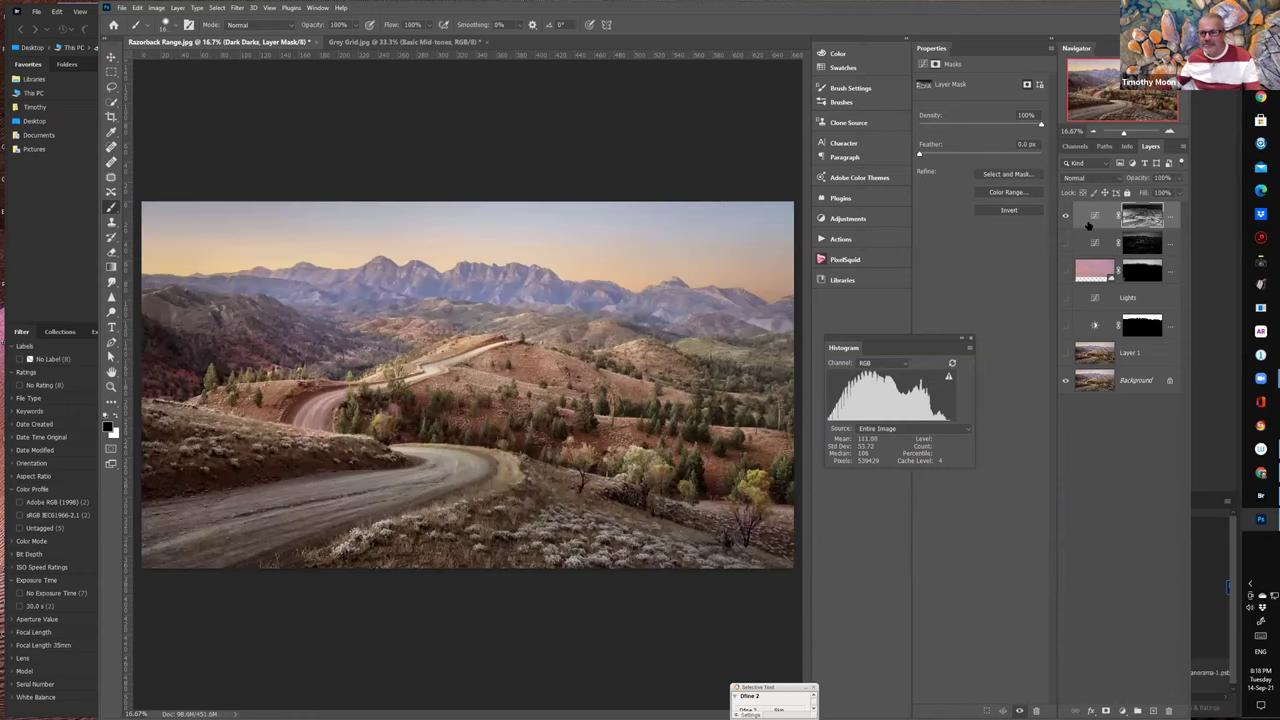
click(1065, 216)
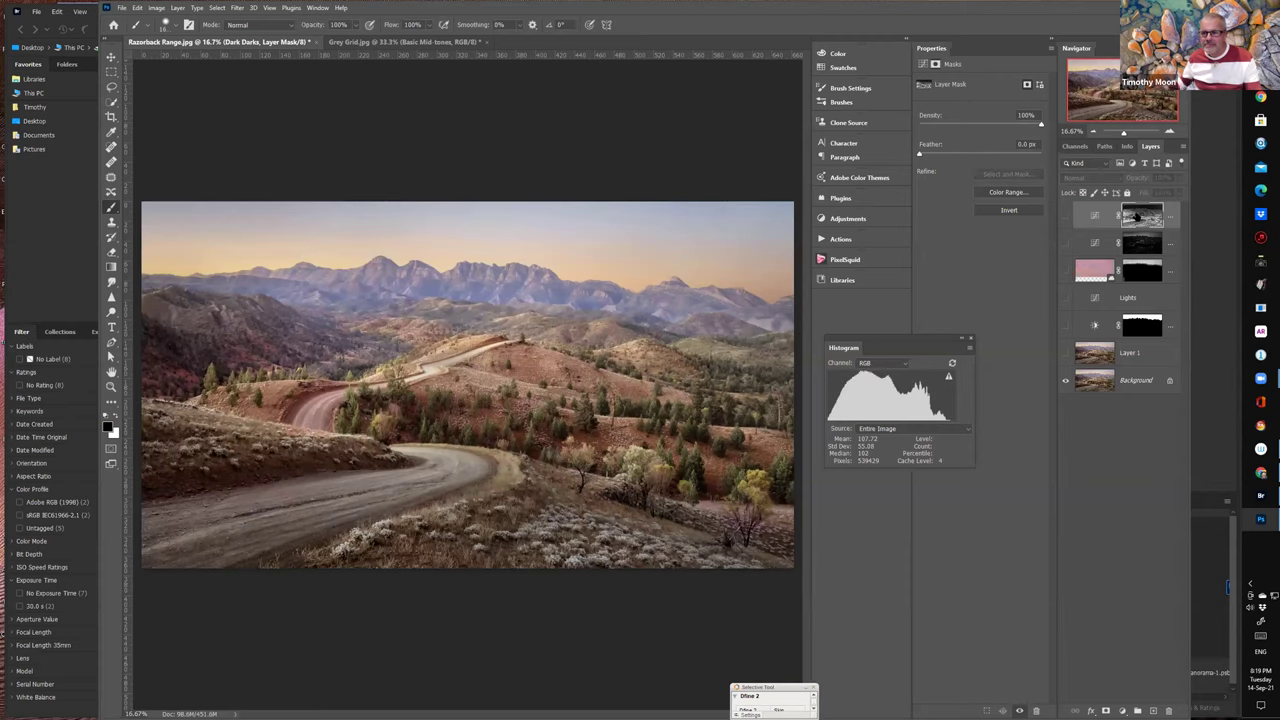
click(1120, 213)
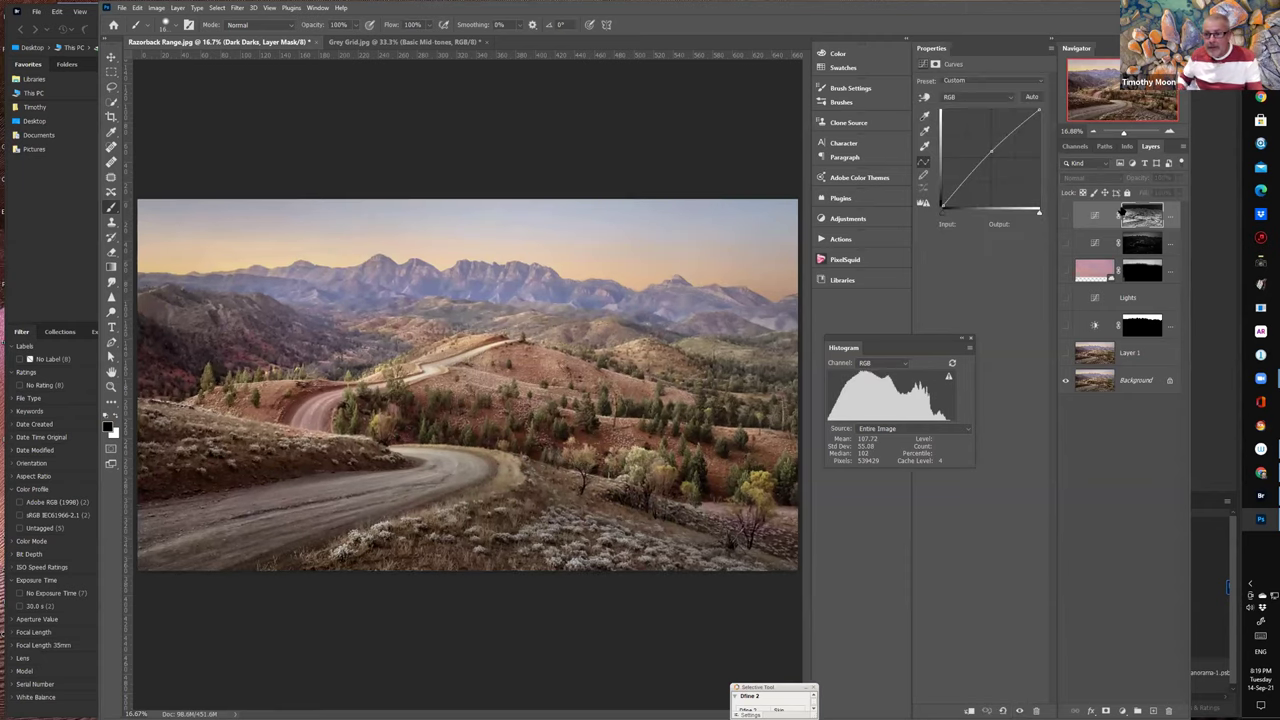
alt+click(1140, 215)
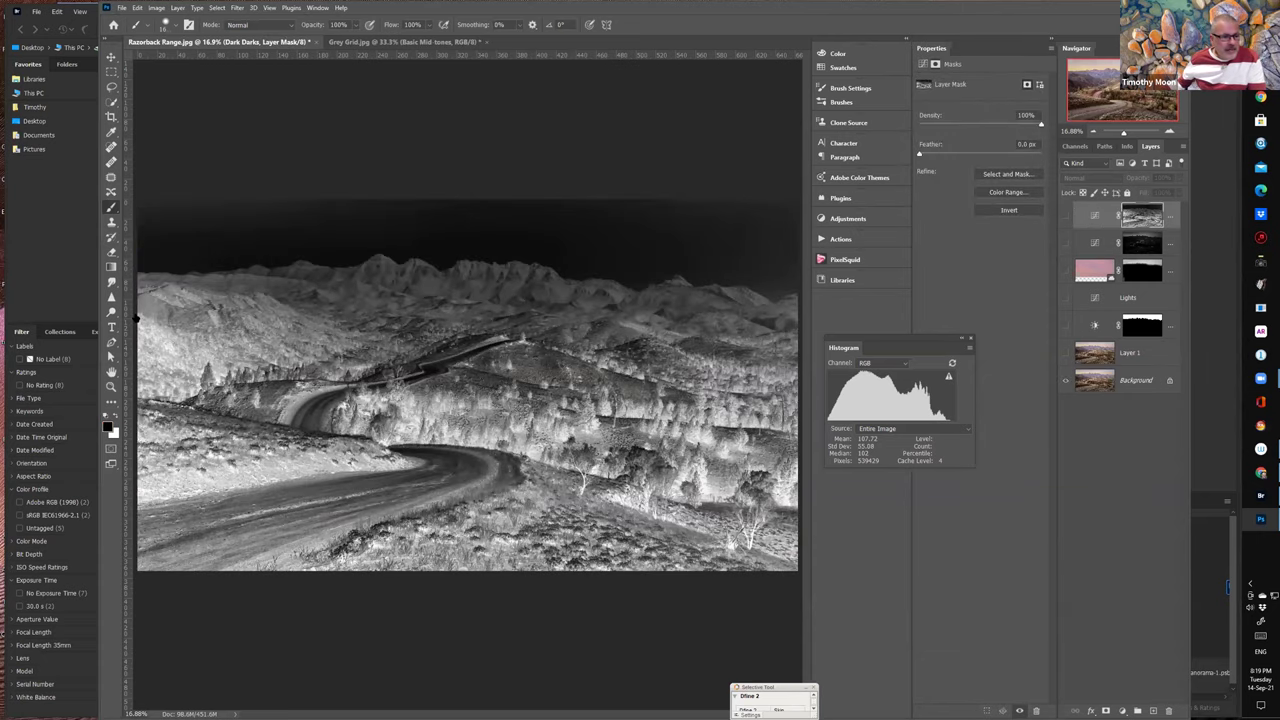
- Paint the Dark Darks mask black over the sky, left edge and lower middle, then restore the colour view
mouse_move(182, 342)
mouse_down()
mouse_move(171, 343)
mouse_move(186, 363)
mouse_move(229, 300)
mouse_move(300, 280)
mouse_move(560, 264)
mouse_move(713, 300)
mouse_move(743, 327)
mouse_up()
mouse_move(700, 203)
mouse_down()
mouse_move(171, 445)
mouse_move(232, 489)
mouse_move(297, 488)
mouse_move(214, 578)
mouse_move(365, 569)
mouse_move(327, 575)
mouse_move(471, 593)
mouse_move(543, 558)
mouse_move(598, 493)
mouse_move(544, 426)
mouse_move(664, 412)
mouse_move(463, 422)
mouse_move(694, 433)
mouse_move(809, 407)
mouse_move(752, 586)
mouse_move(600, 540)
mouse_up()
click(445, 420)
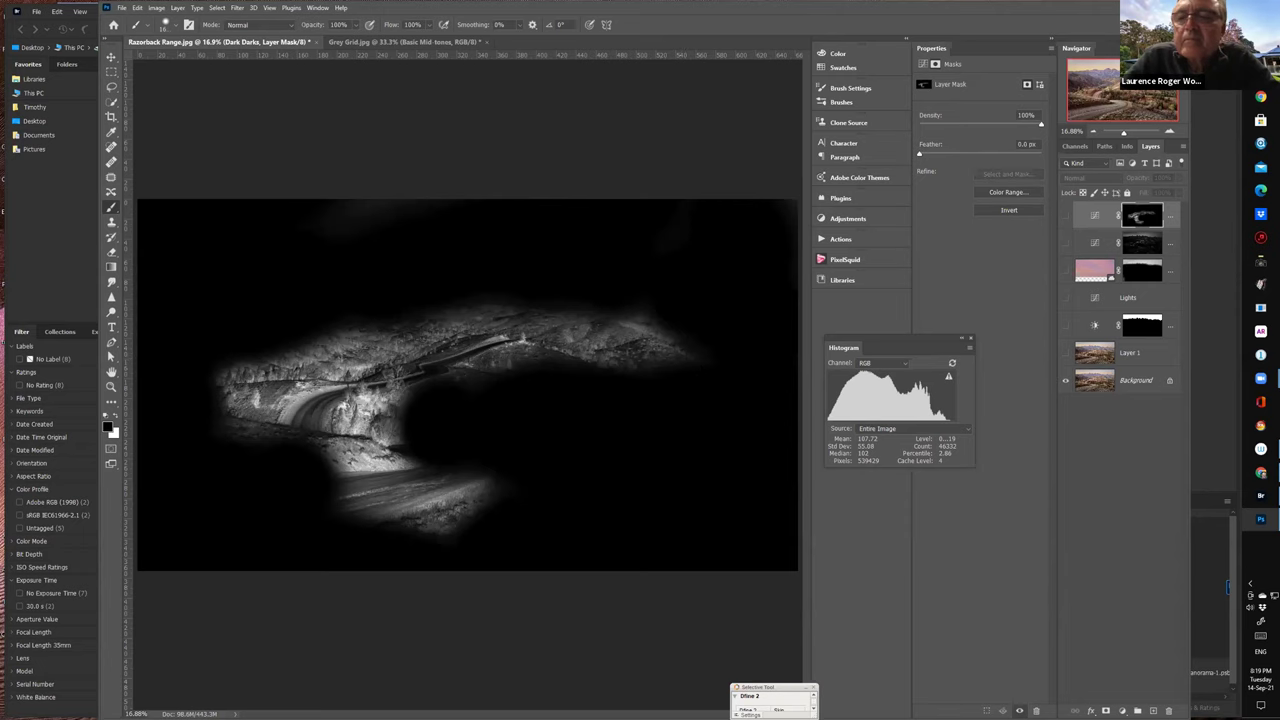
alt+click(1142, 216)
click(1066, 216)
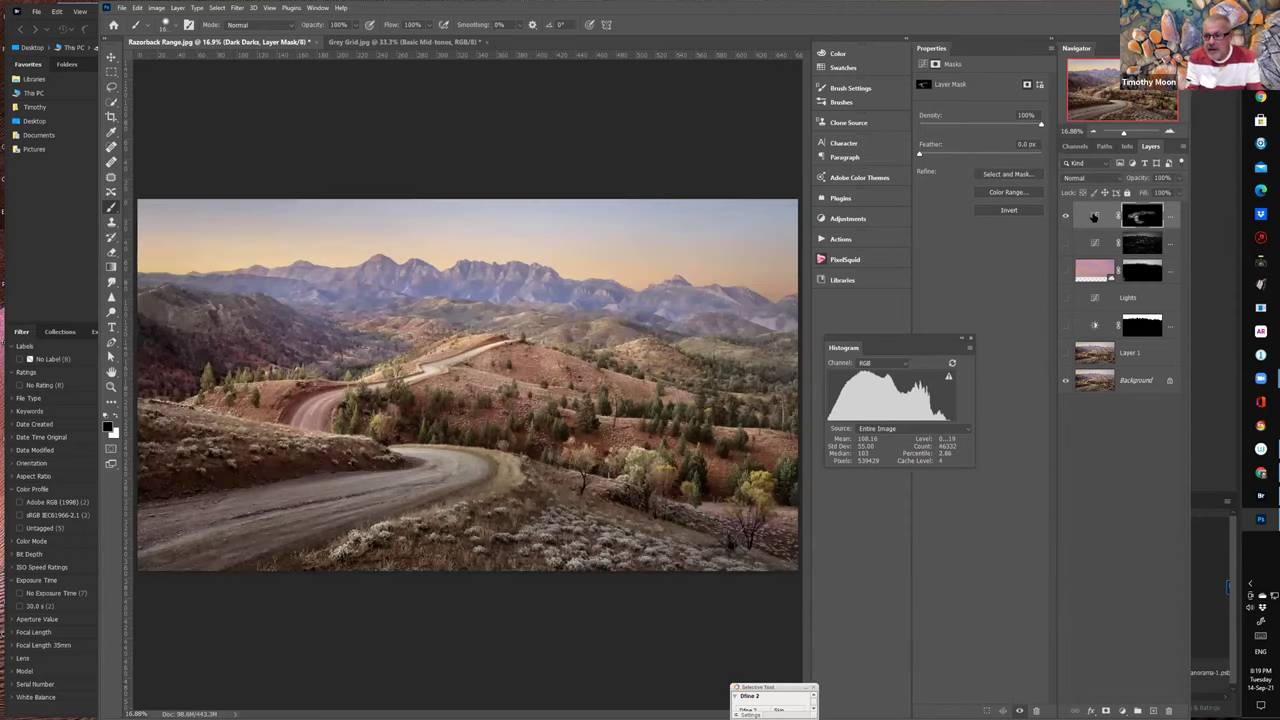
click(1094, 216)
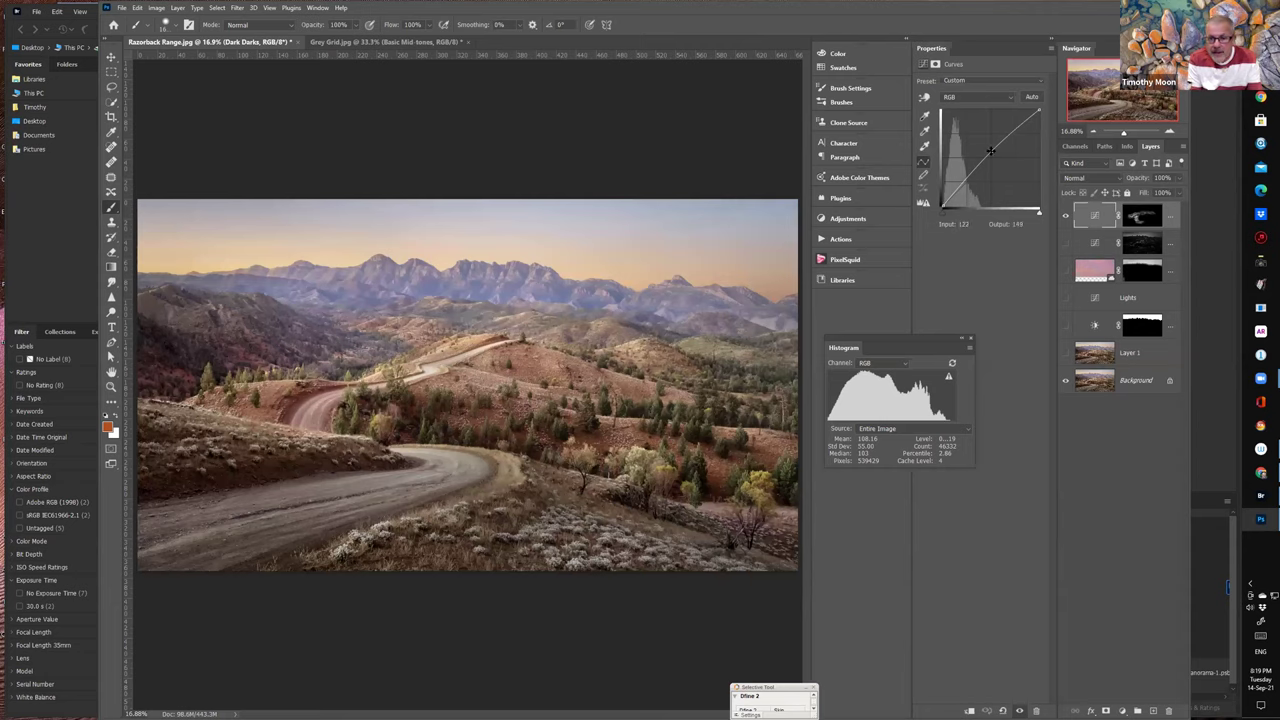
- Test a darker curve point, remove it, and hide the Dark Darks curves layer
mouse_move(990, 150)
mouse_down()
mouse_move(991, 212)
mouse_move(967, 148)
mouse_move(988, 164)
mouse_up()
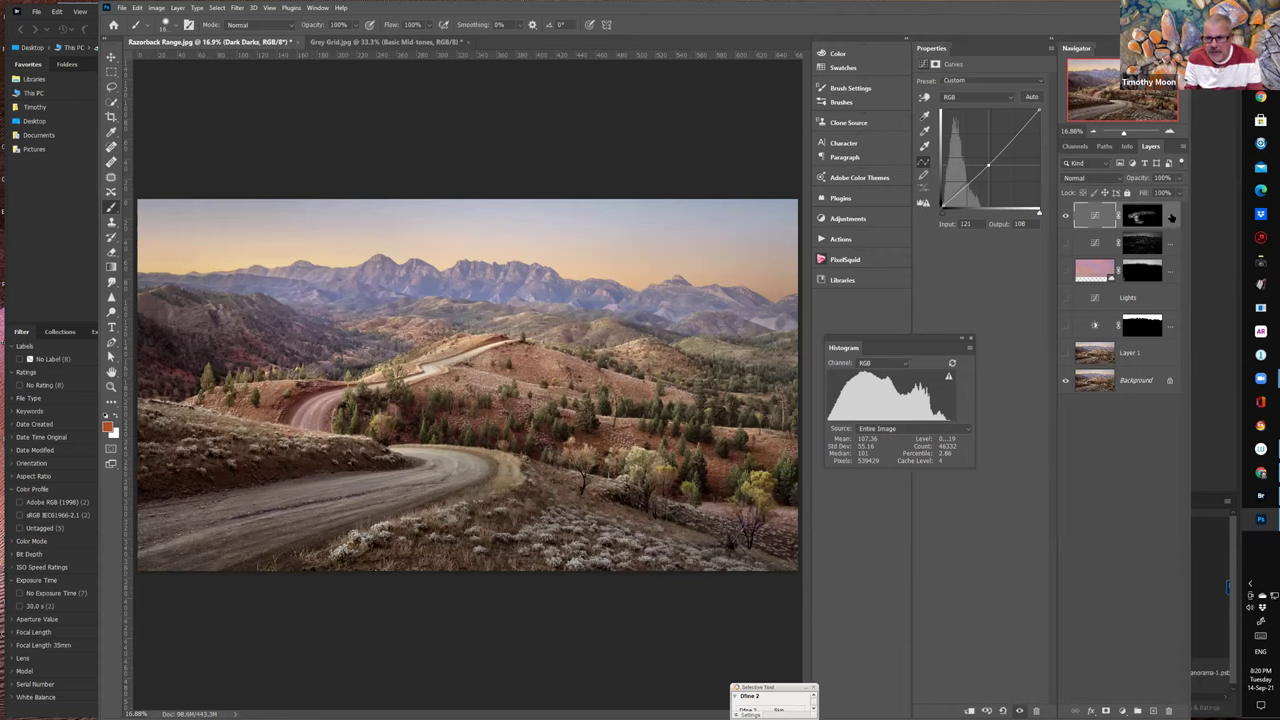
click(1065, 216)
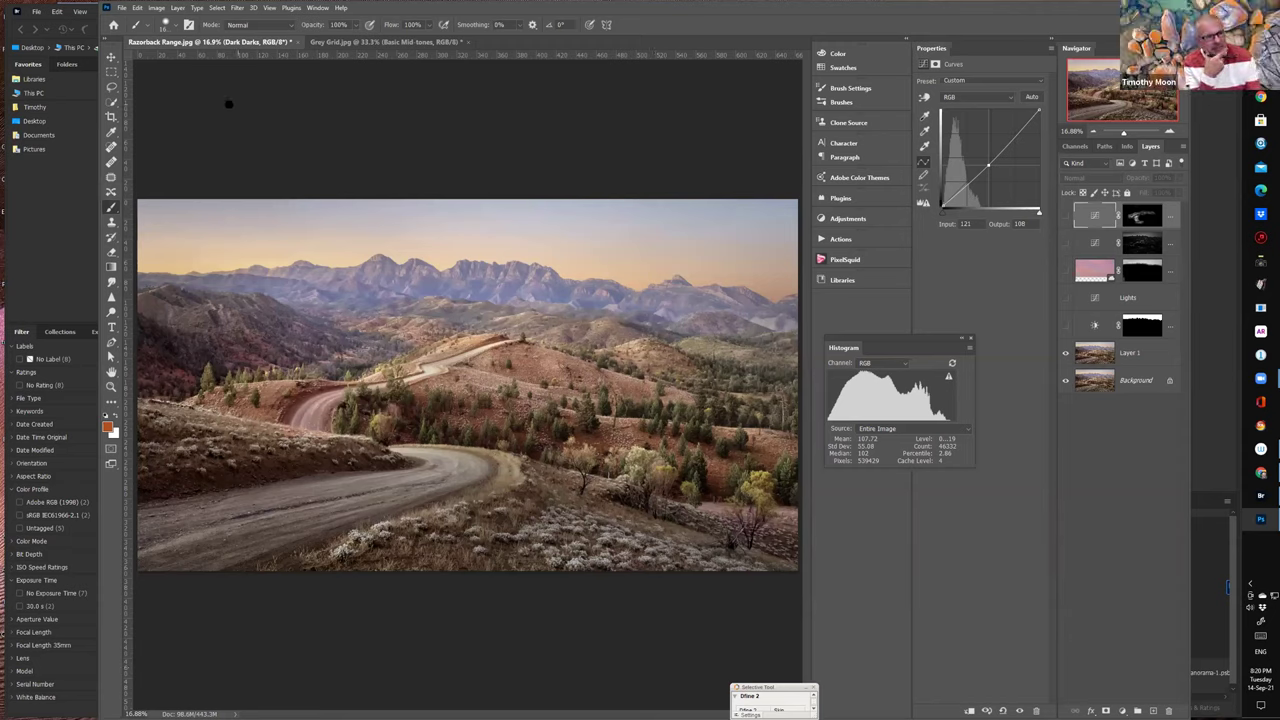
- Make Layer 1 active and reopen Color Range with its Select preset list showing
click(216, 8)
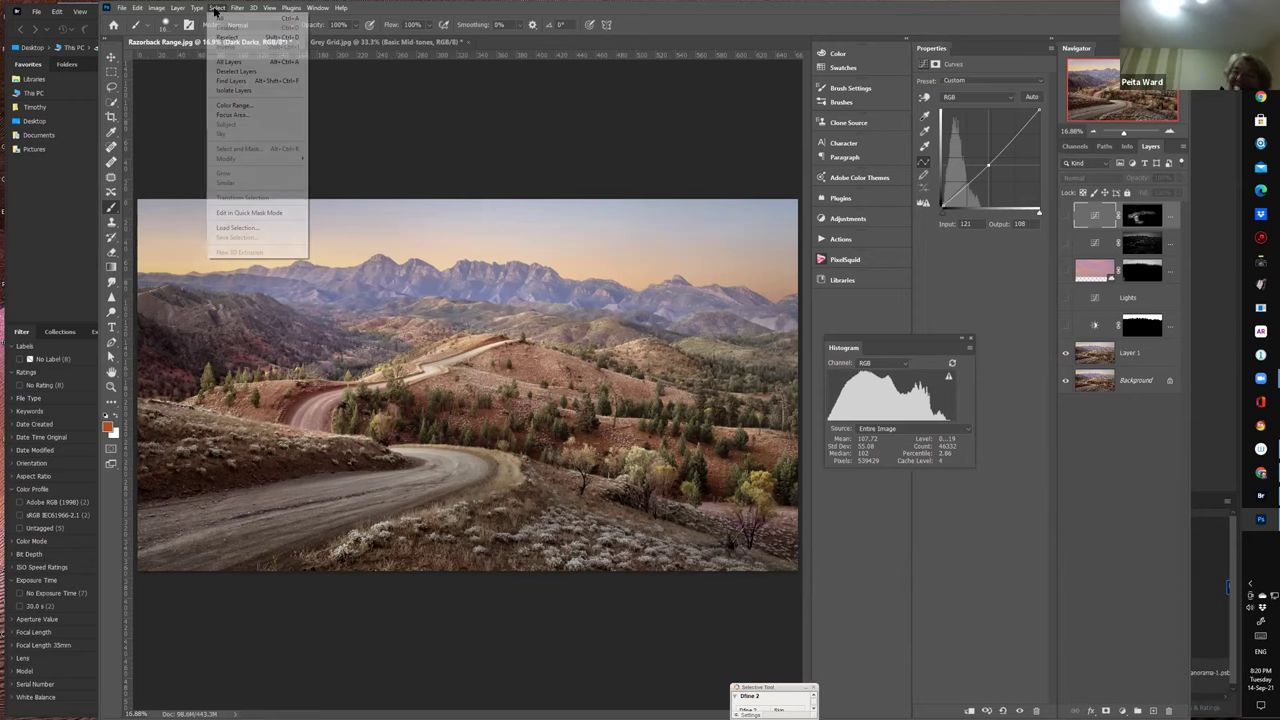
click(233, 105)
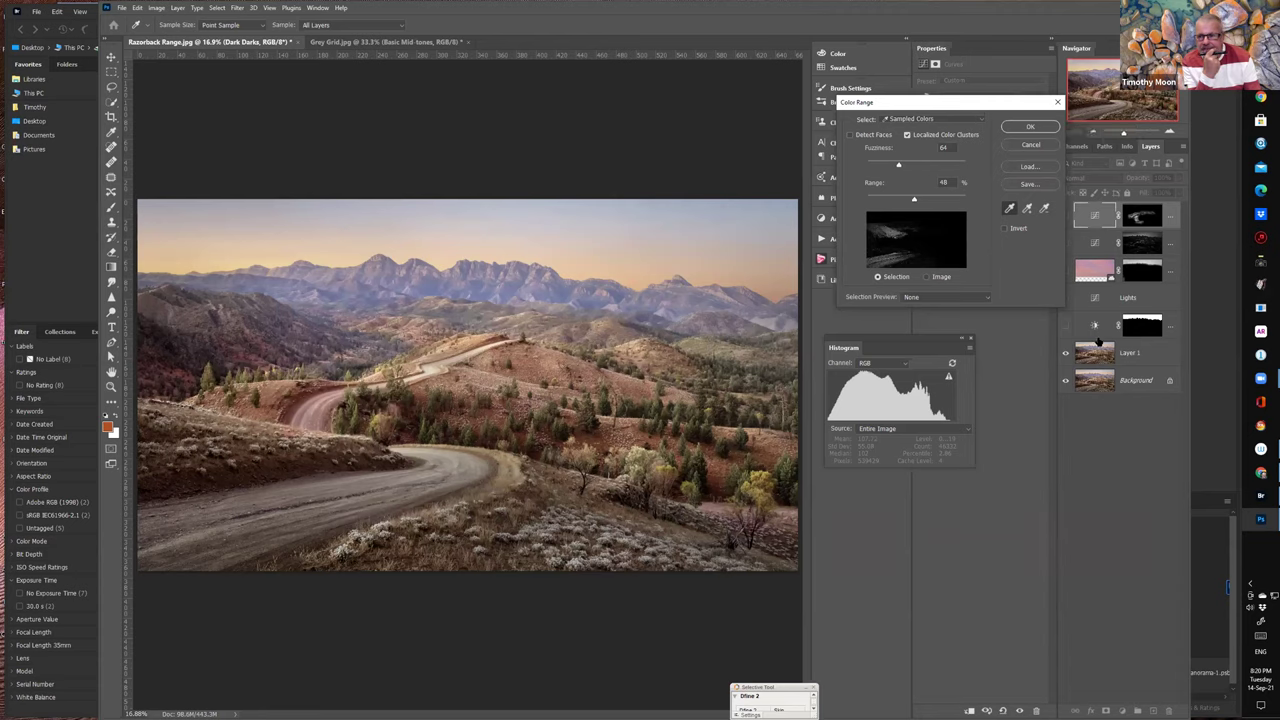
click(1035, 146)
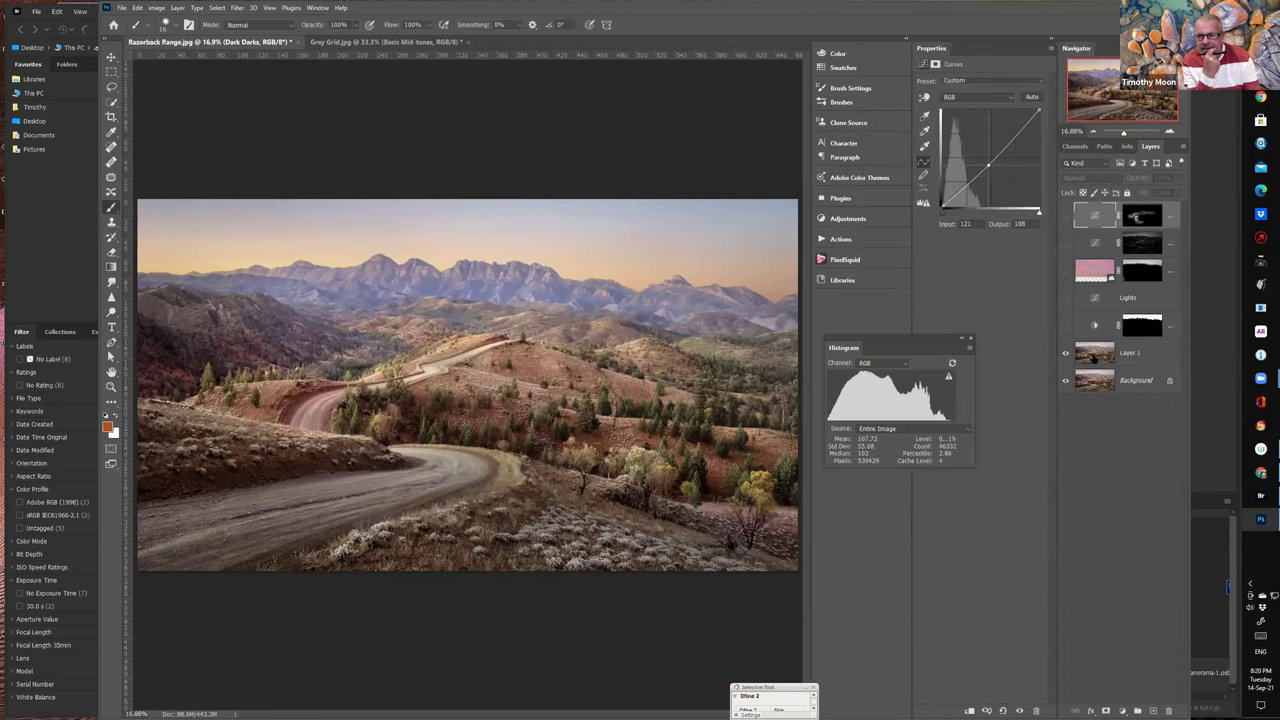
click(1100, 360)
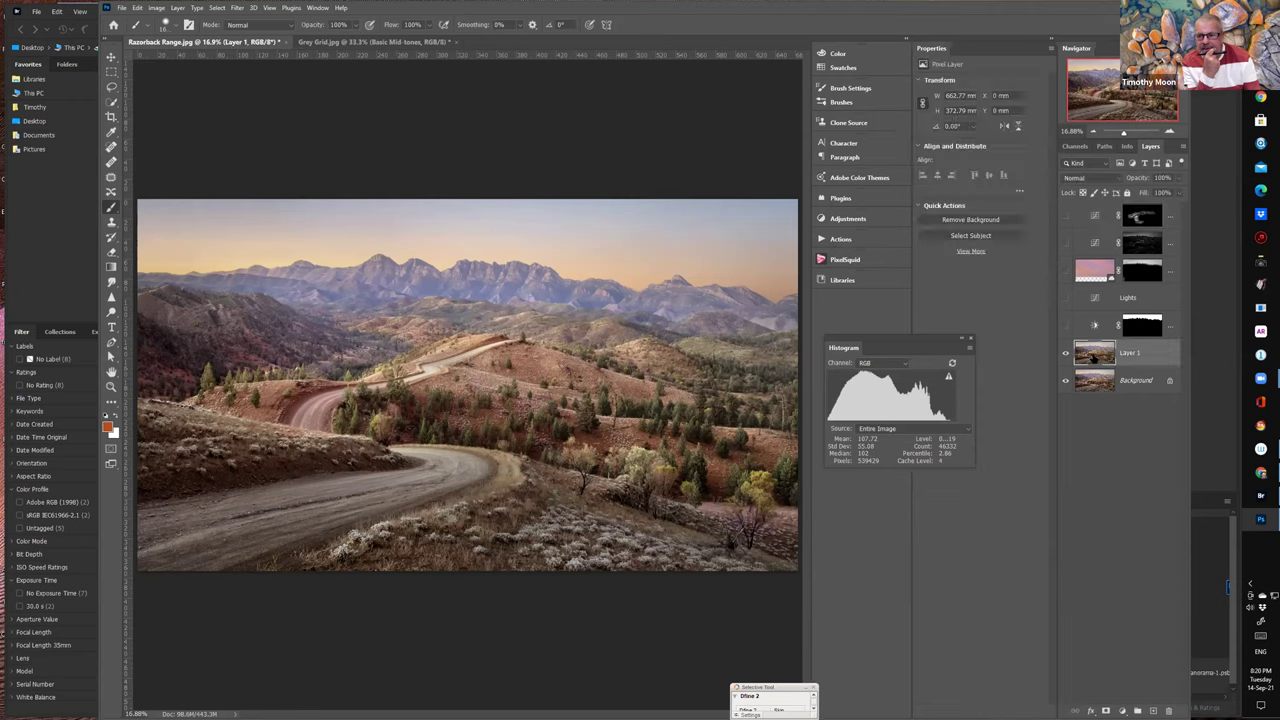
click(216, 8)
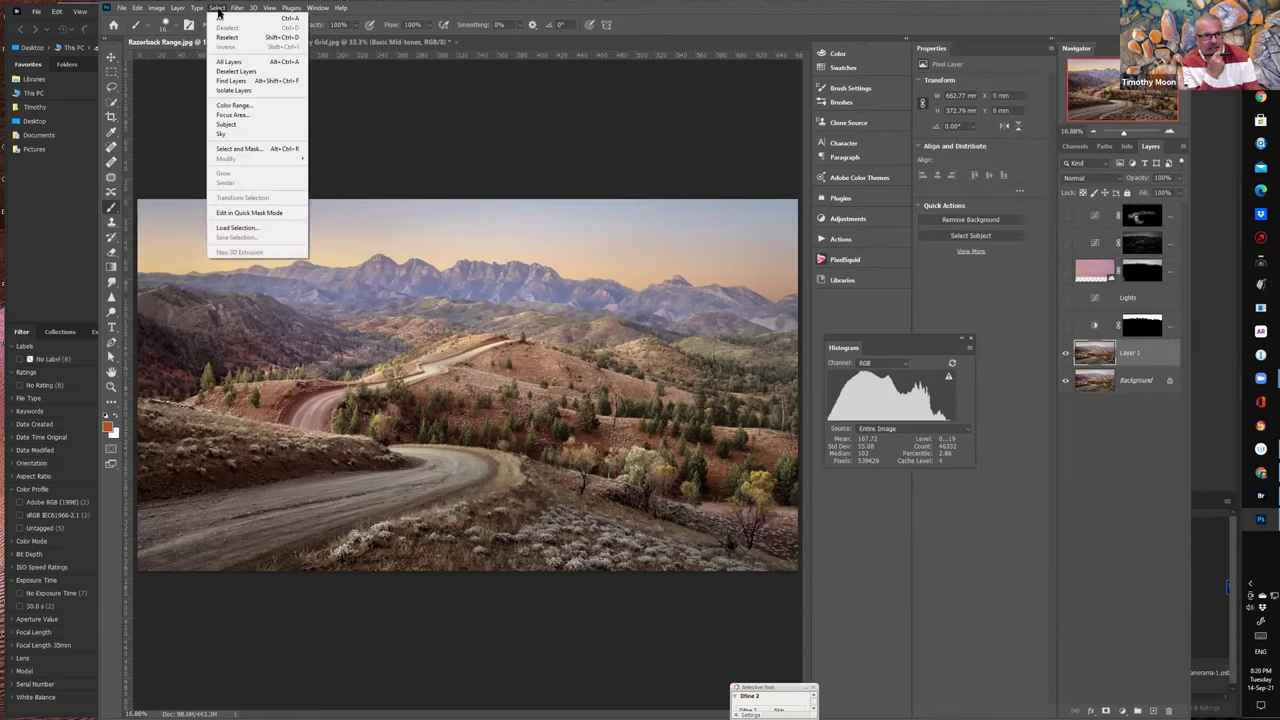
click(235, 105)
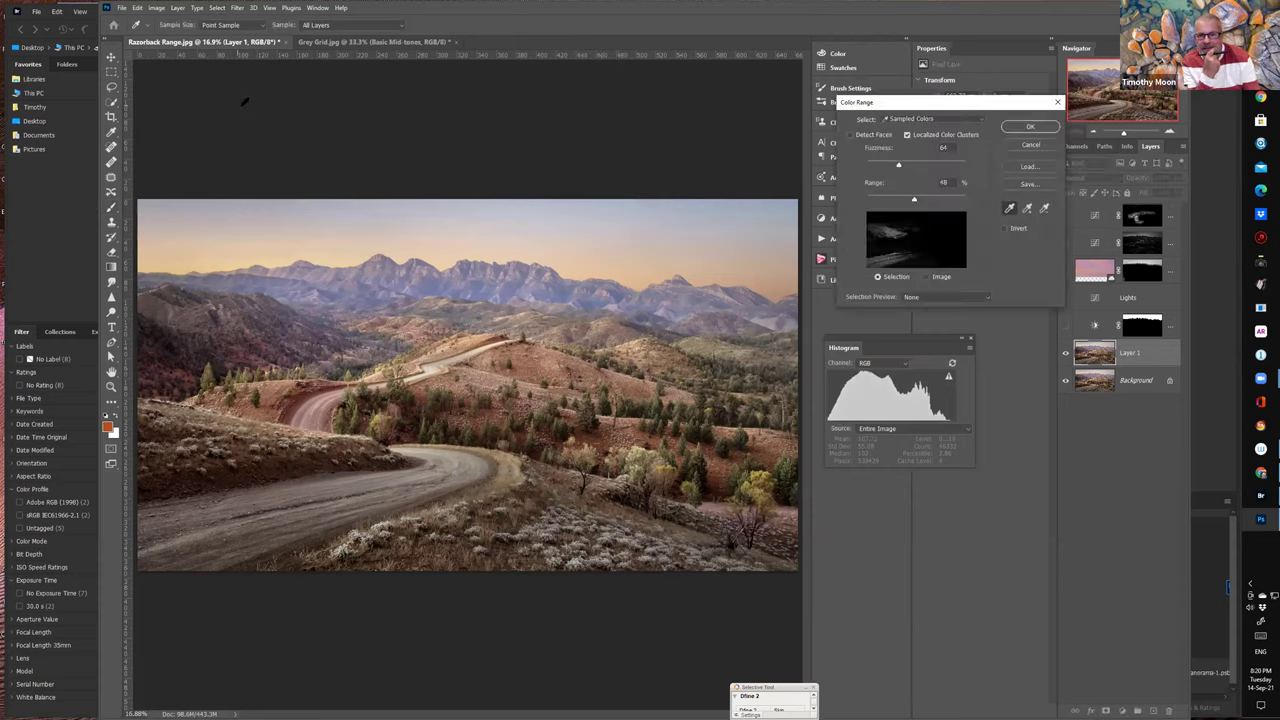
click(962, 121)
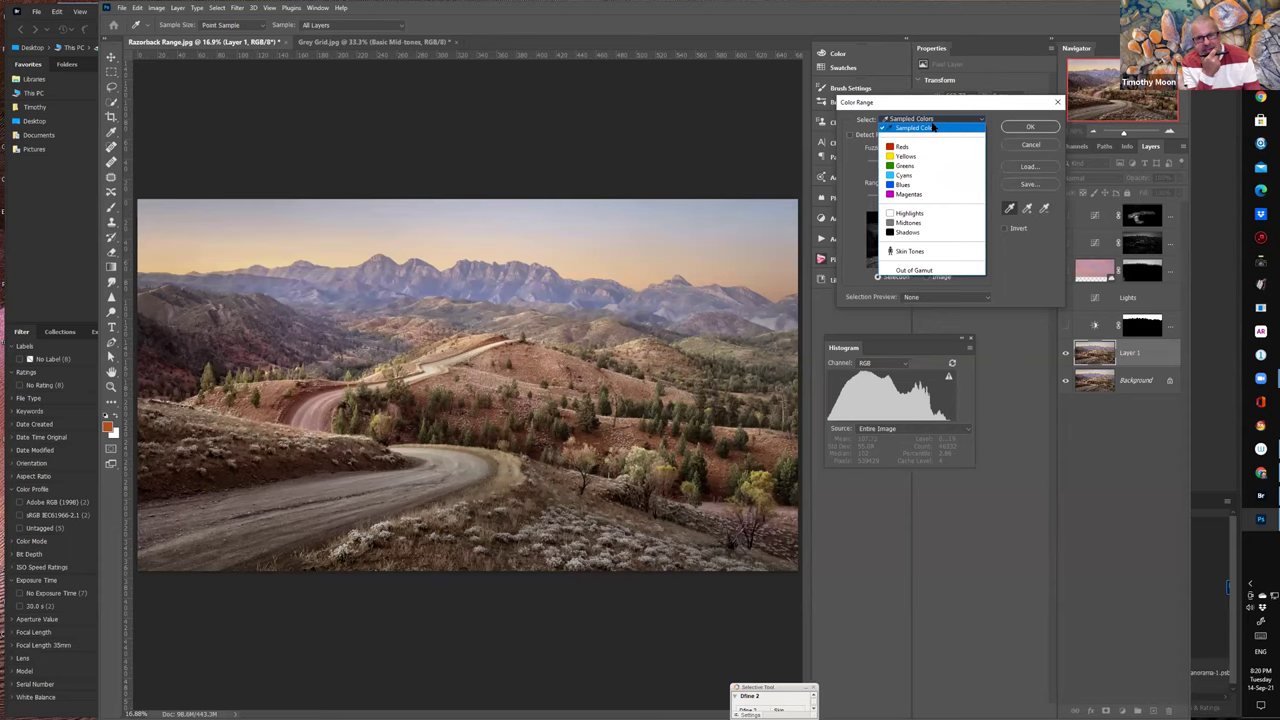
- Select Highlights in Color Range with Range 150 and Fuzziness 20%, and accept it
click(912, 216)
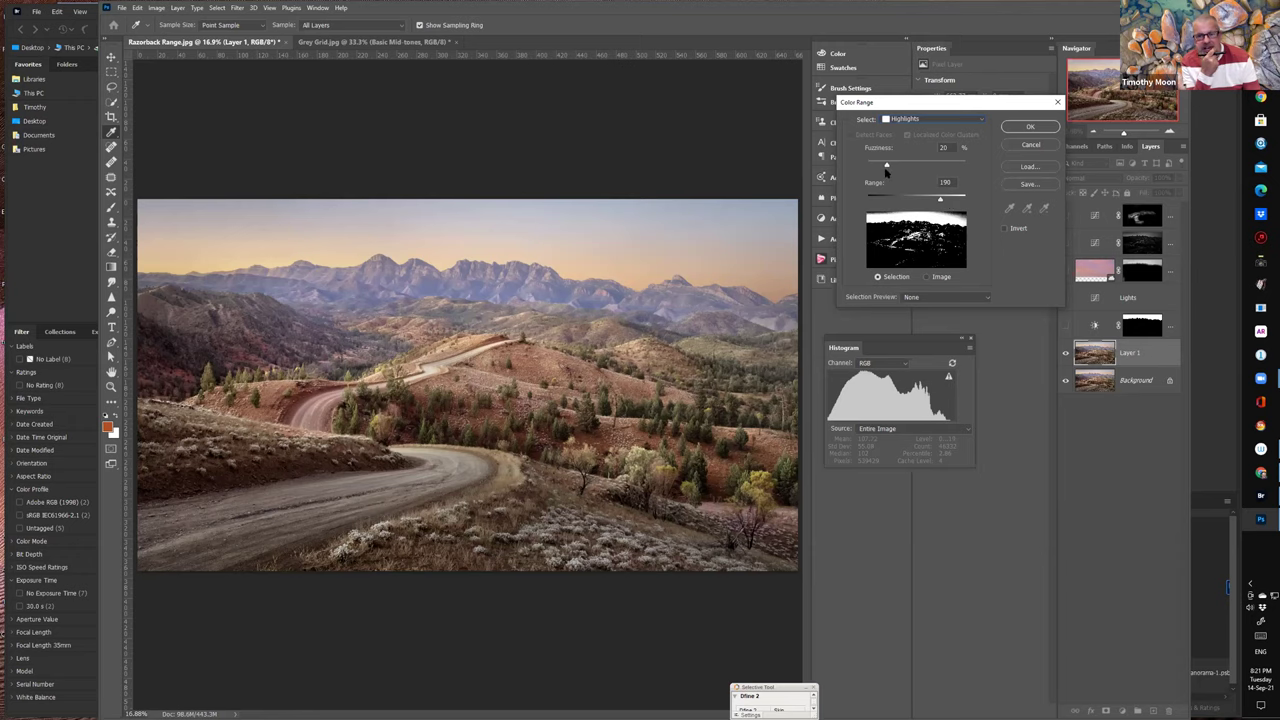
drag(940, 202, 916, 202)
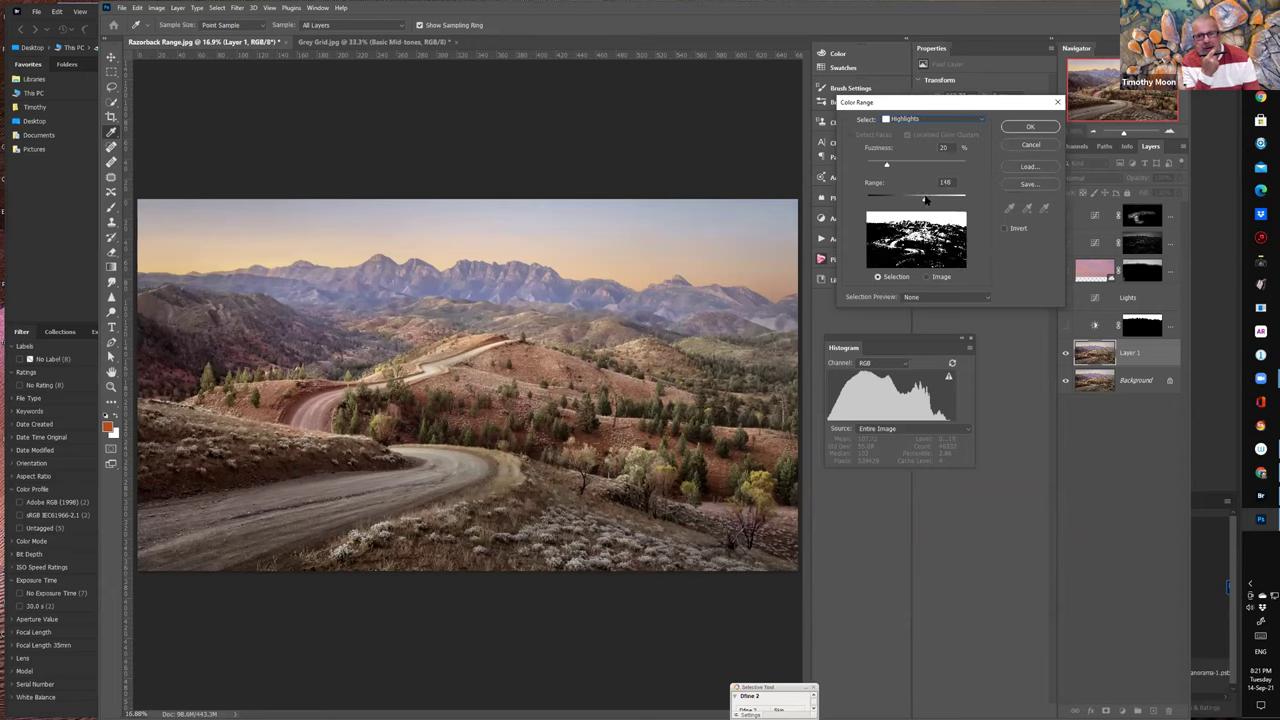
drag(925, 200, 923, 200)
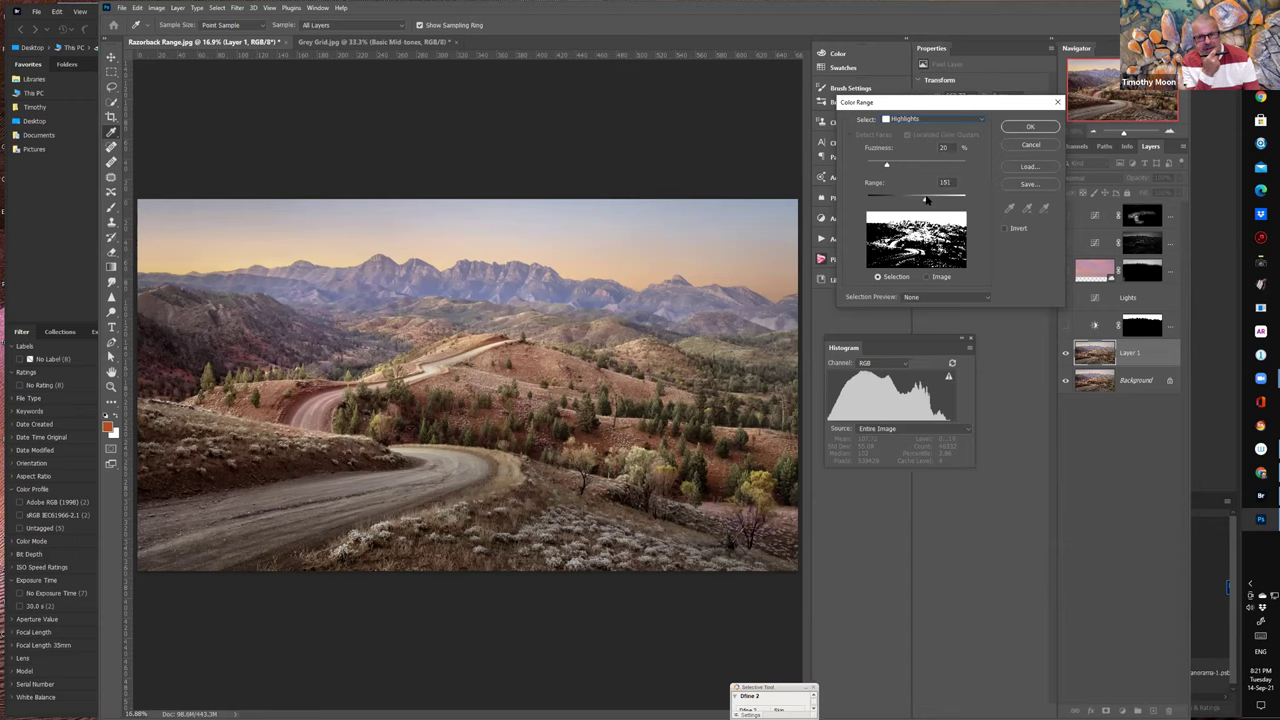
drag(925, 200, 928, 200)
drag(925, 198, 924, 198)
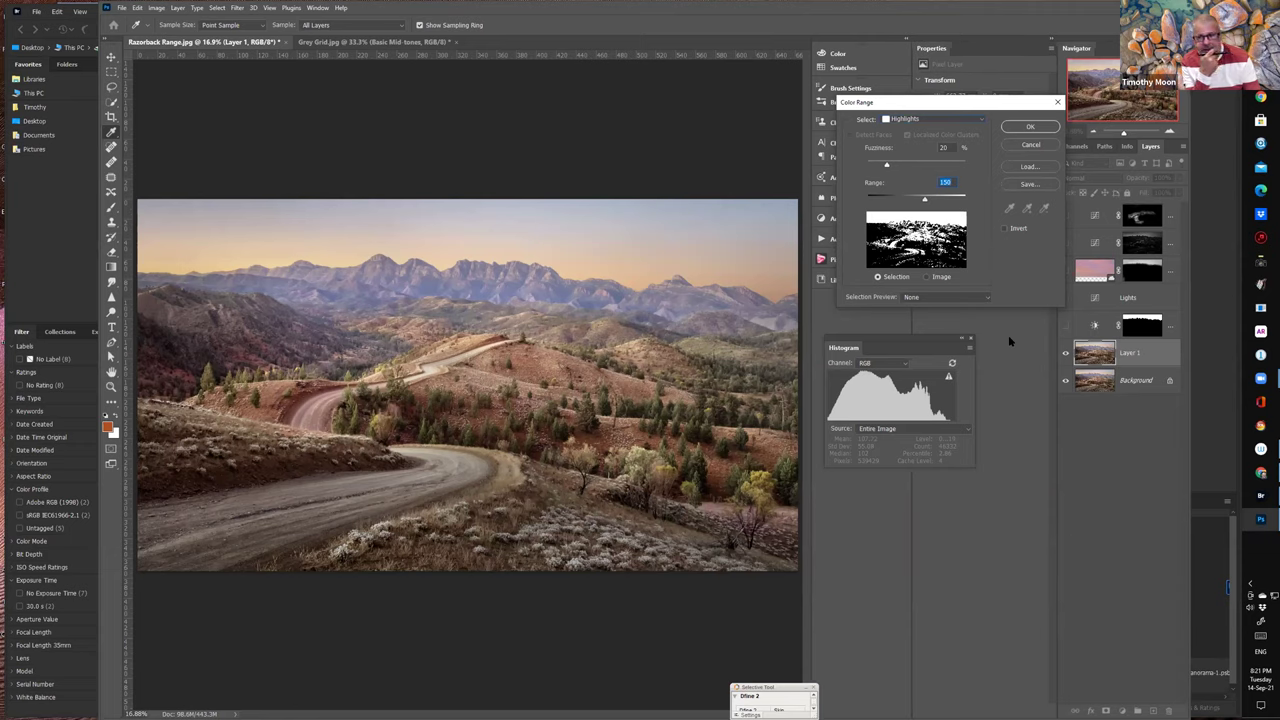
click(1025, 128)
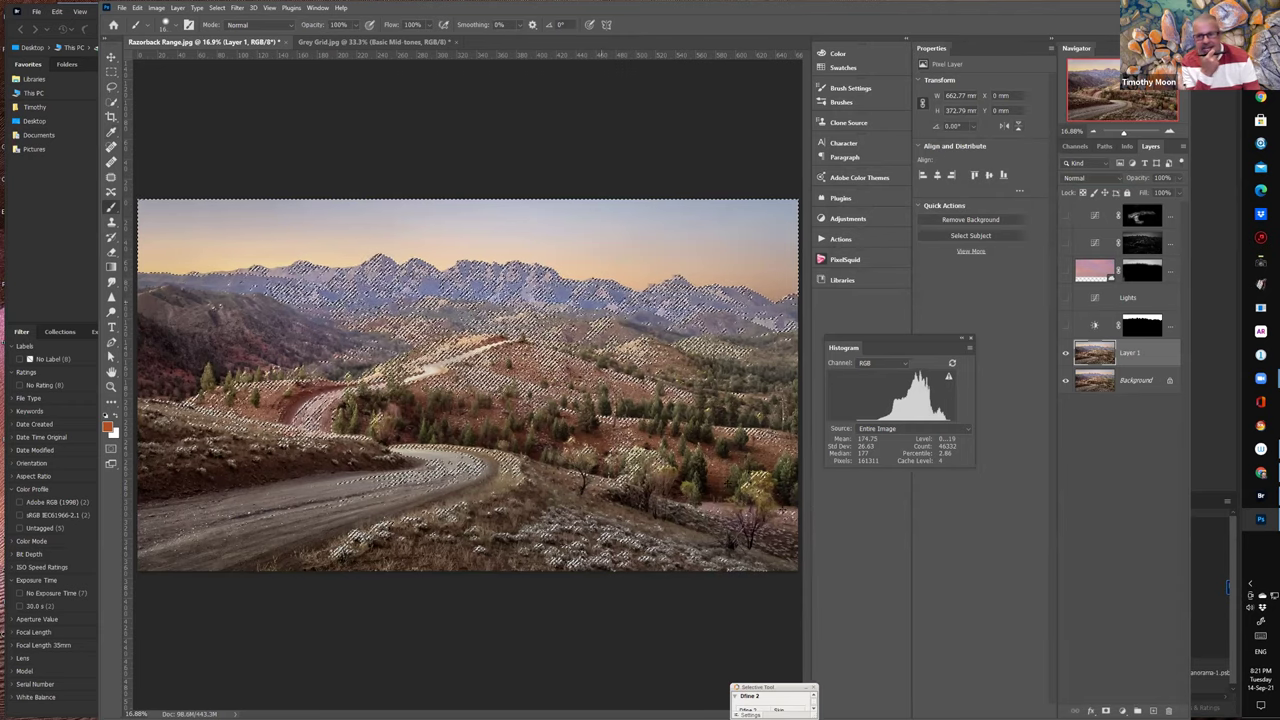
- Add a highlights-masked Curves 1 layer, pulling its lower point to map input 91 to output 75
click(1122, 711)
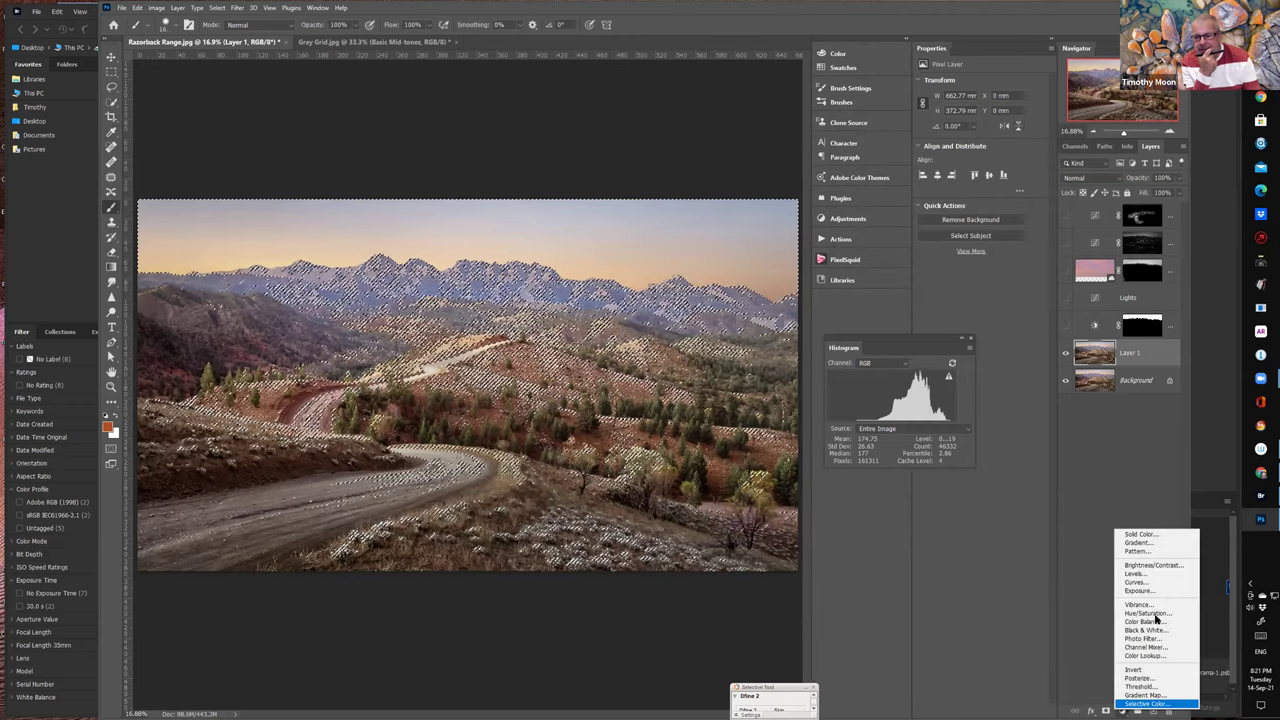
click(1150, 583)
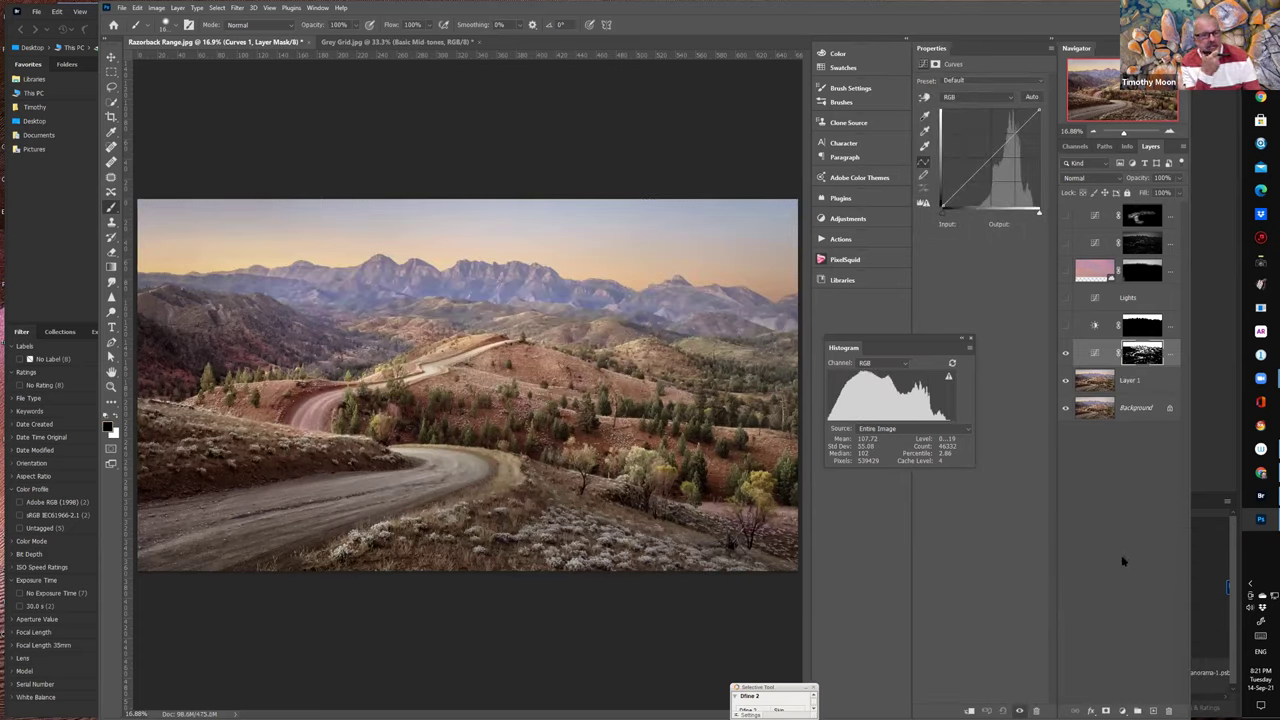
click(1094, 354)
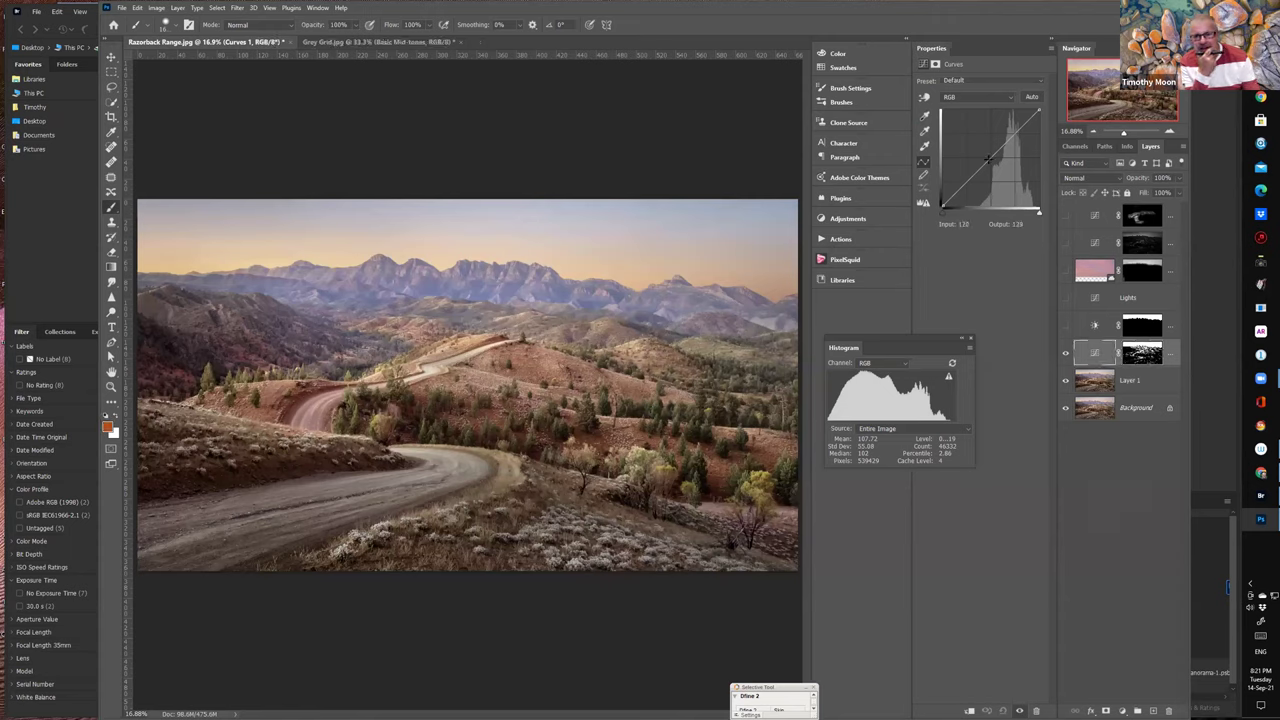
drag(990, 155, 979, 179)
drag(1010, 130, 1012, 133)
drag(979, 179, 974, 177)
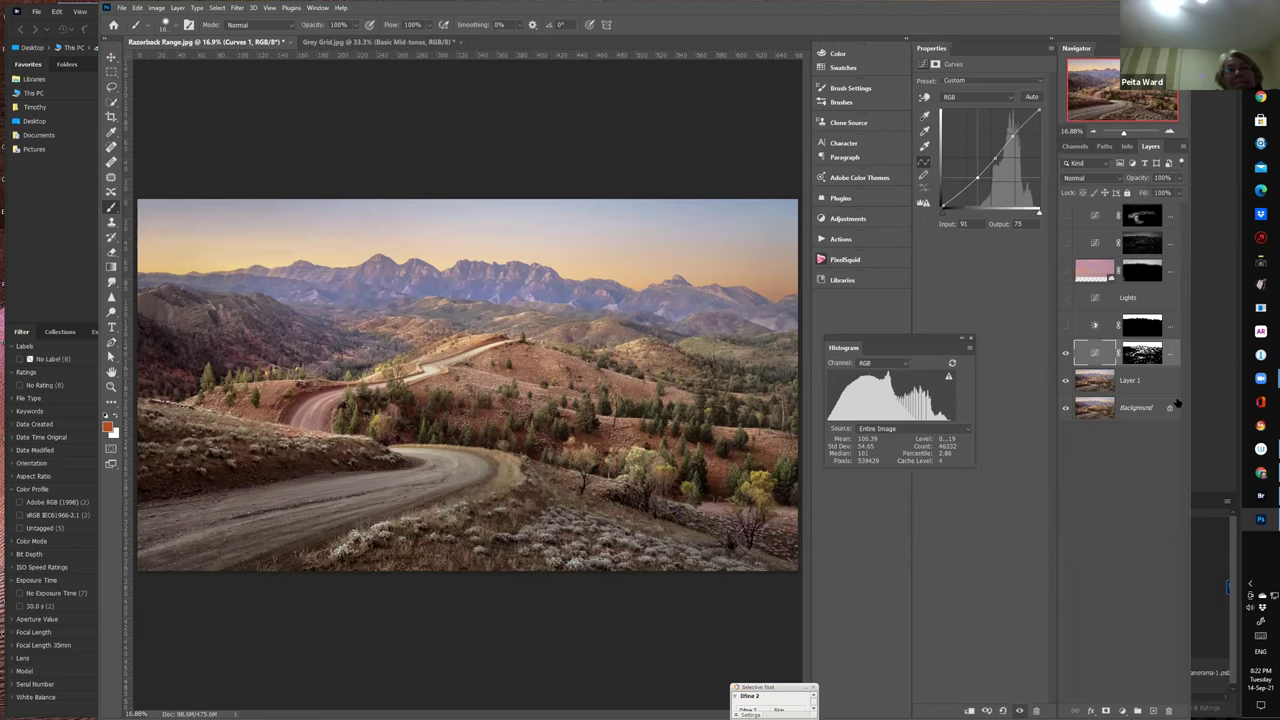
click(1142, 352)
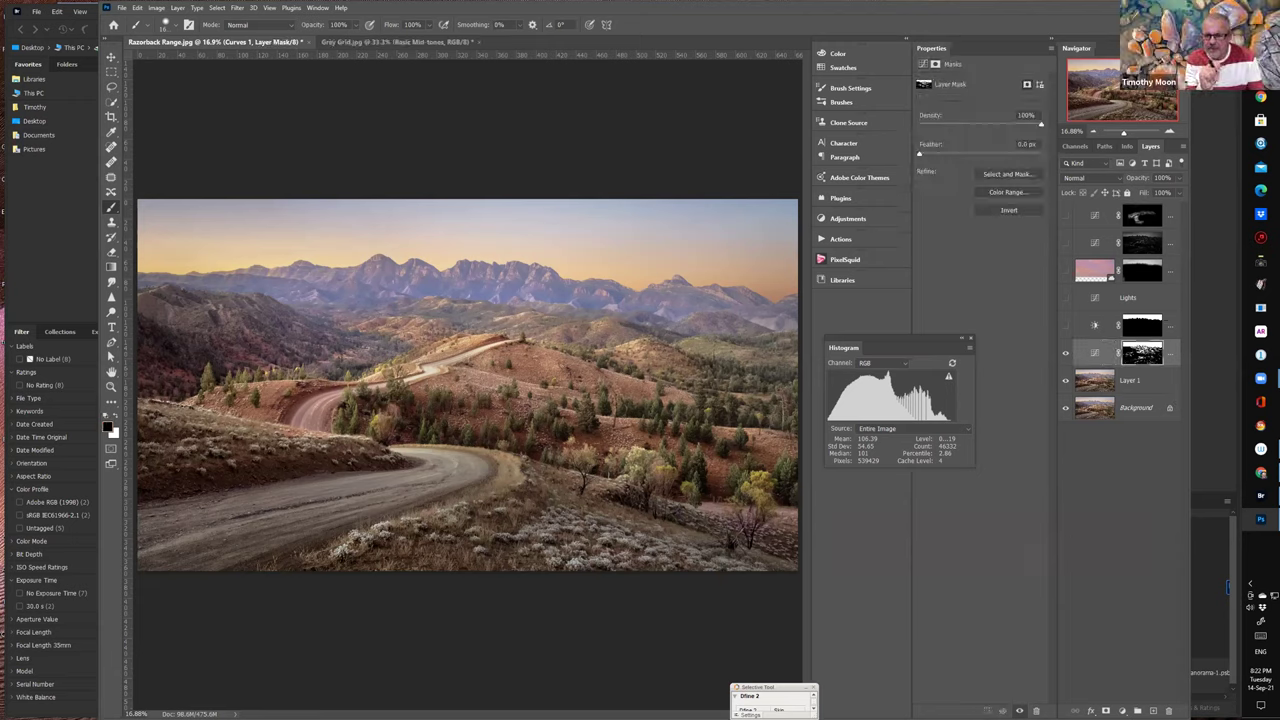
- Move Curves 1's highlights mask onto the visible pink sky layer and set Curves 1 to 0% opacity
click(1065, 270)
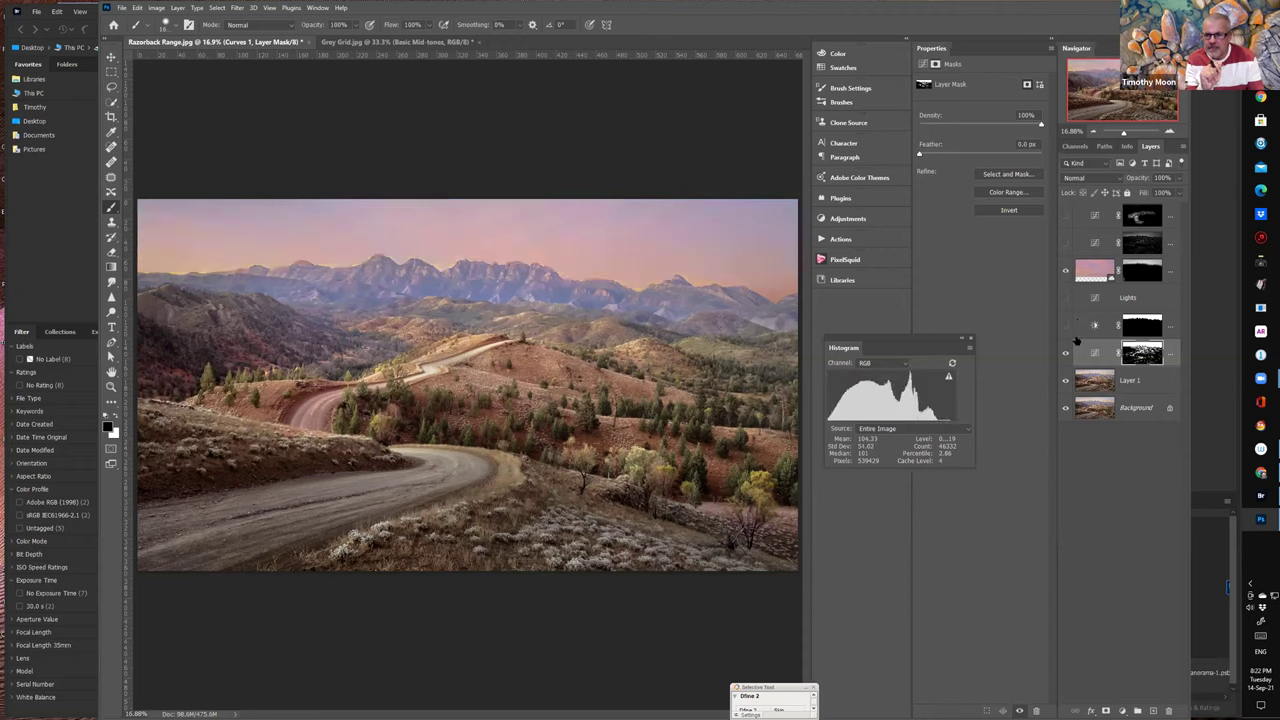
drag(1142, 352, 1142, 270)
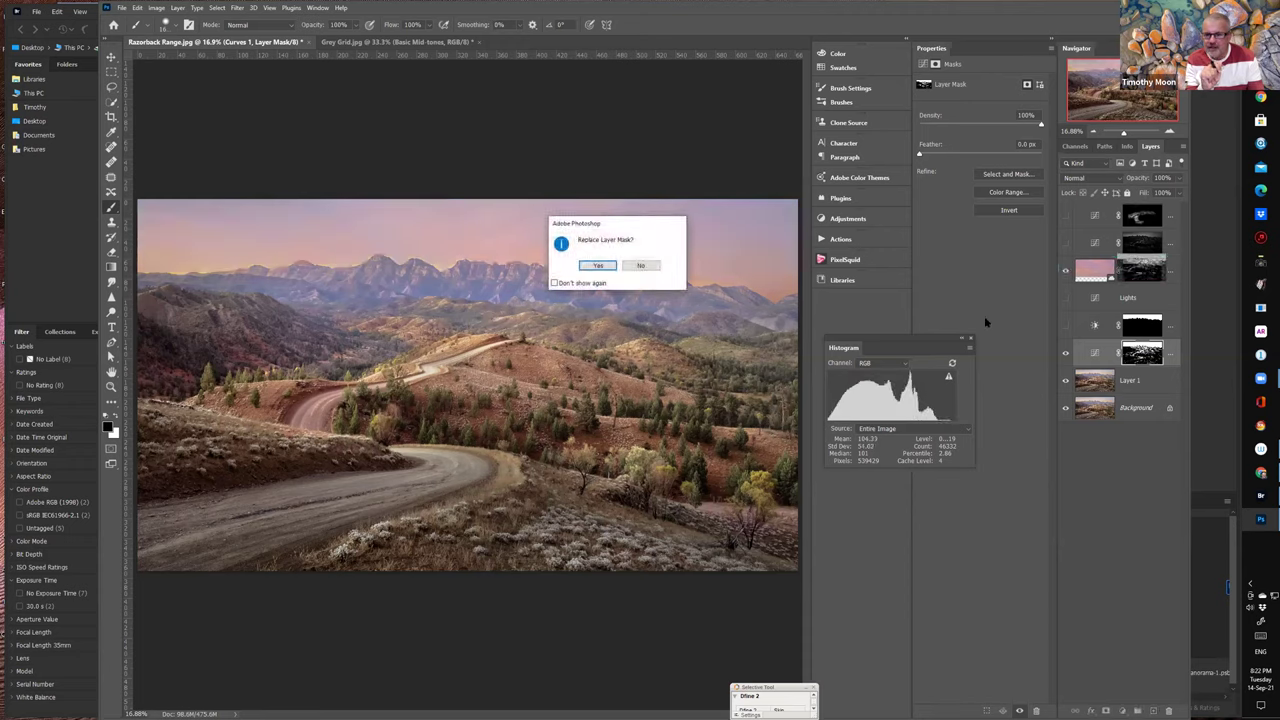
click(597, 266)
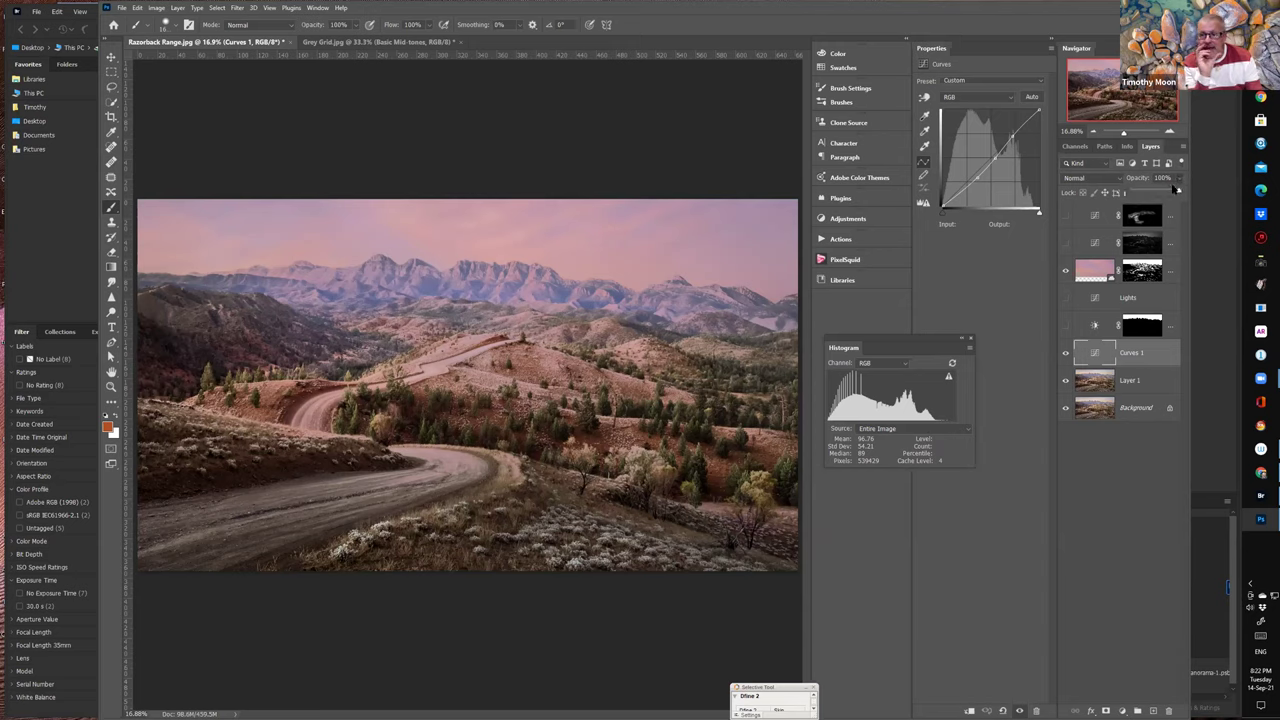
drag(1177, 192, 1118, 195)
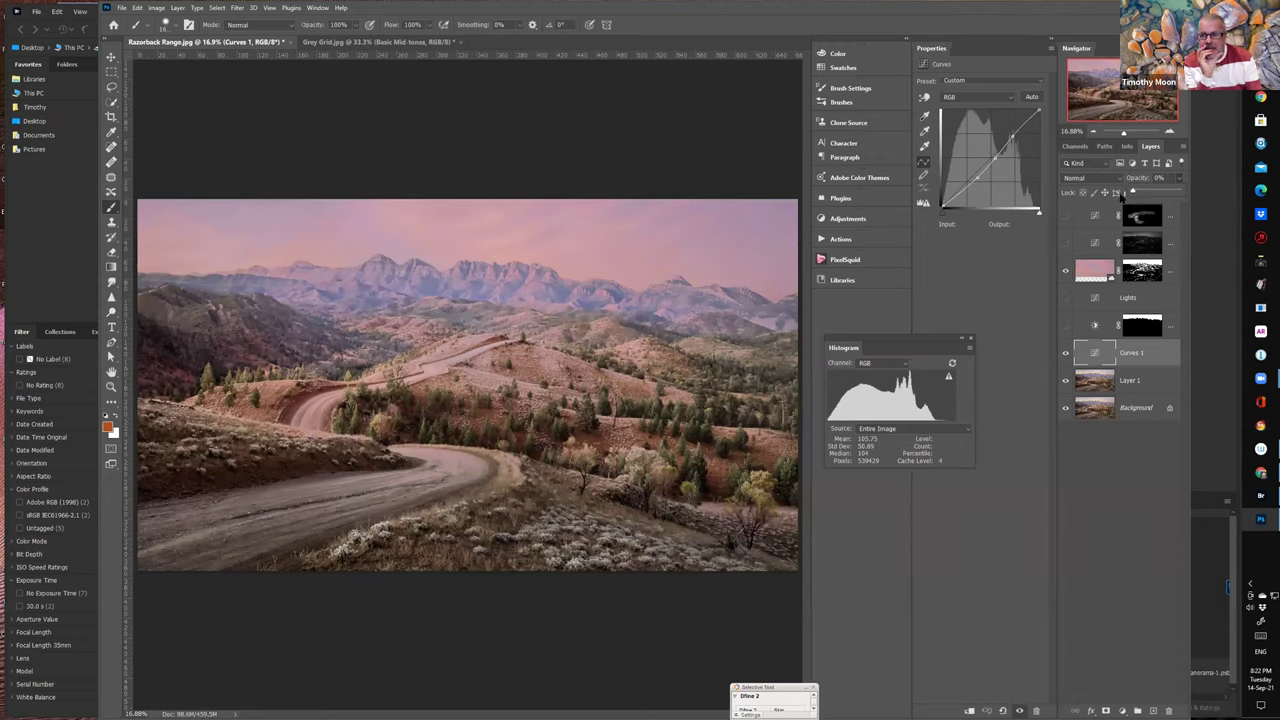
- Lower the pink Sky Red/Background layer's opacity to 24%
click(1095, 272)
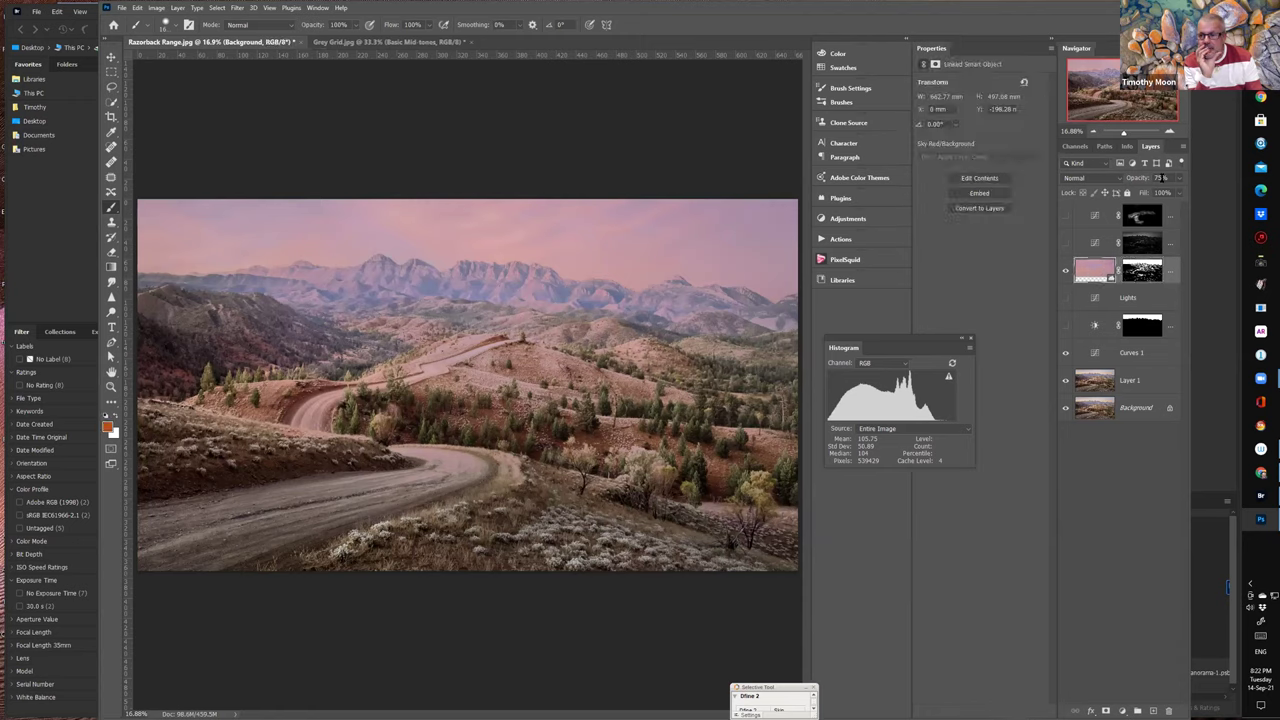
click(1178, 180)
drag(1172, 194, 1143, 199)
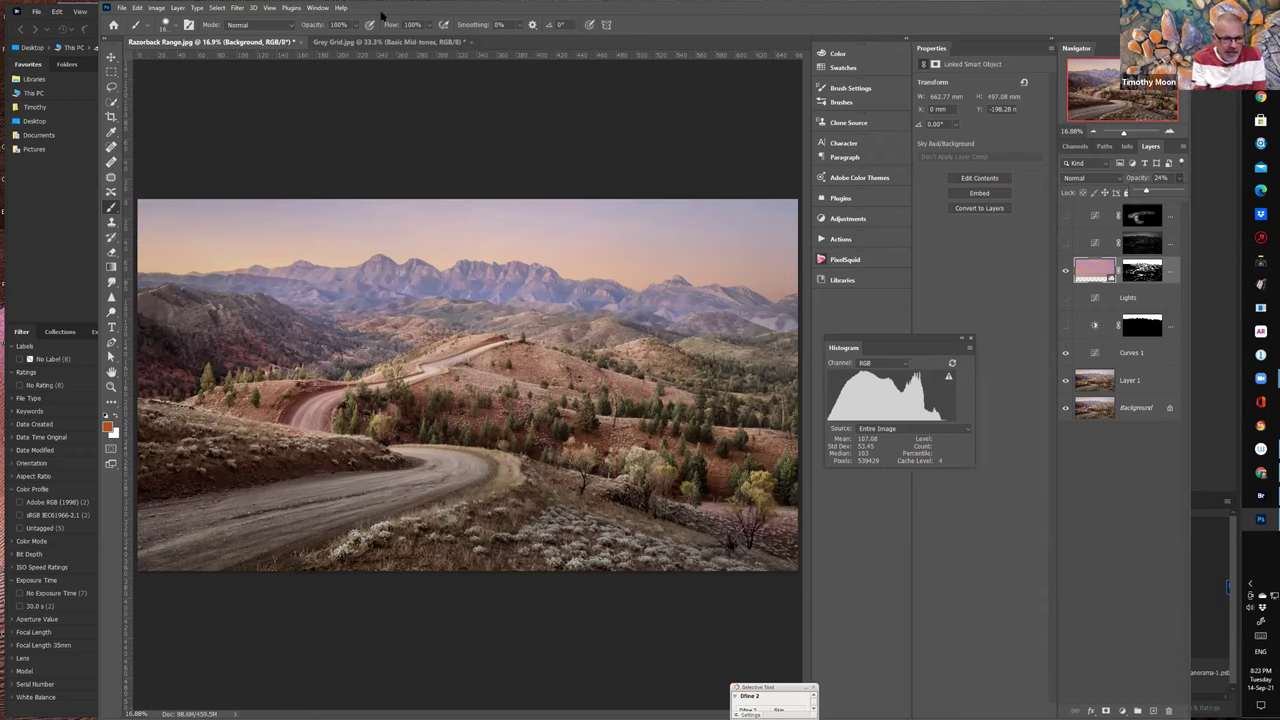
- Open Color Range and try the Blues, Reds and Magentas presets
click(237, 8)
mouse_move(216, 8)
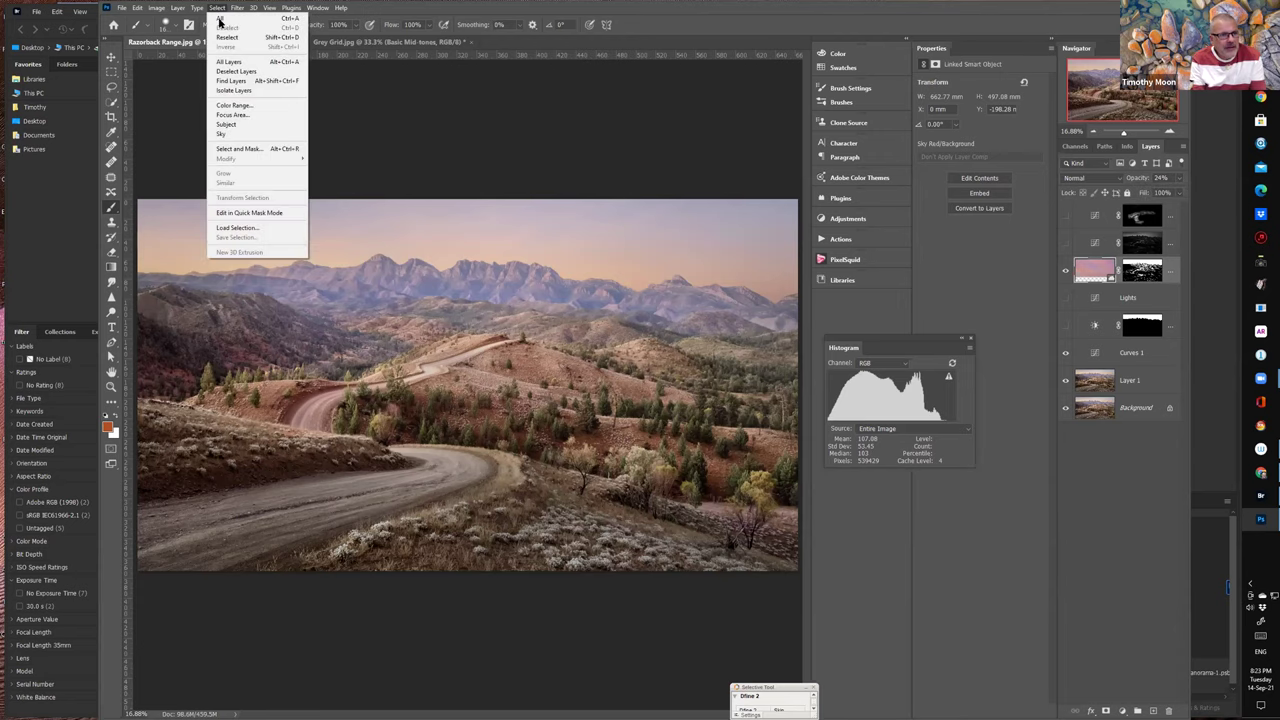
click(232, 106)
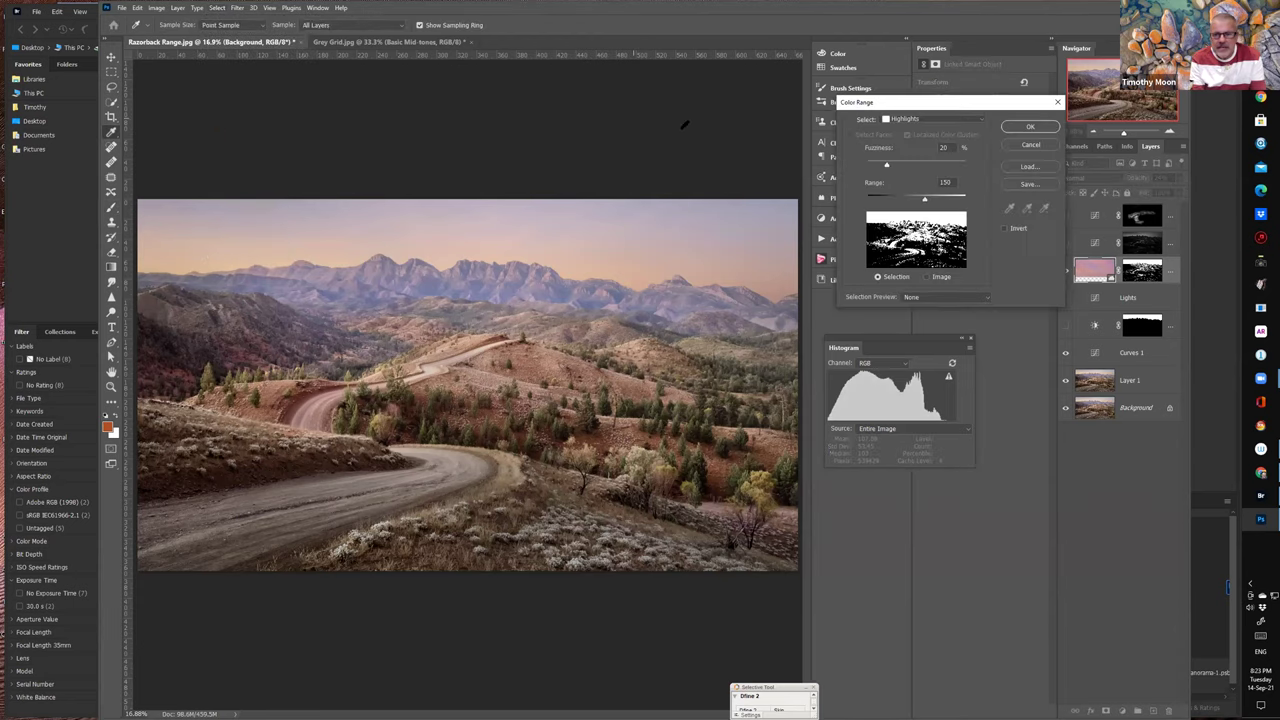
click(958, 120)
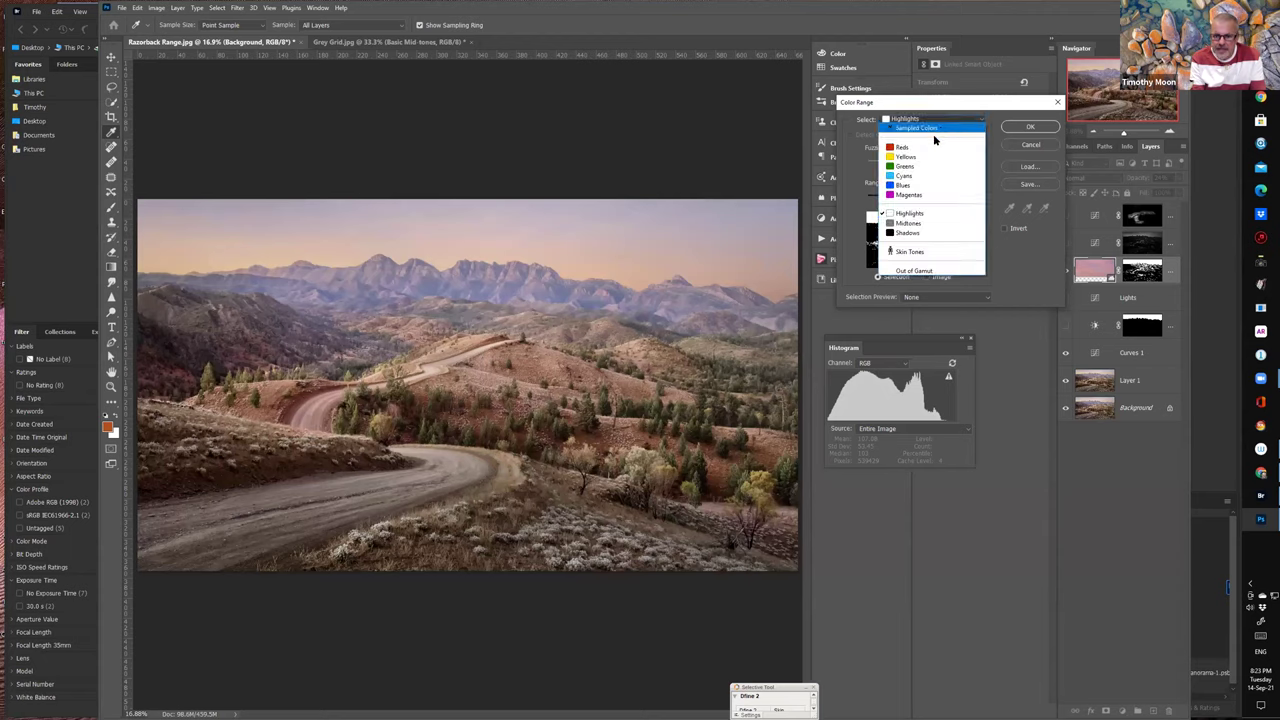
click(912, 186)
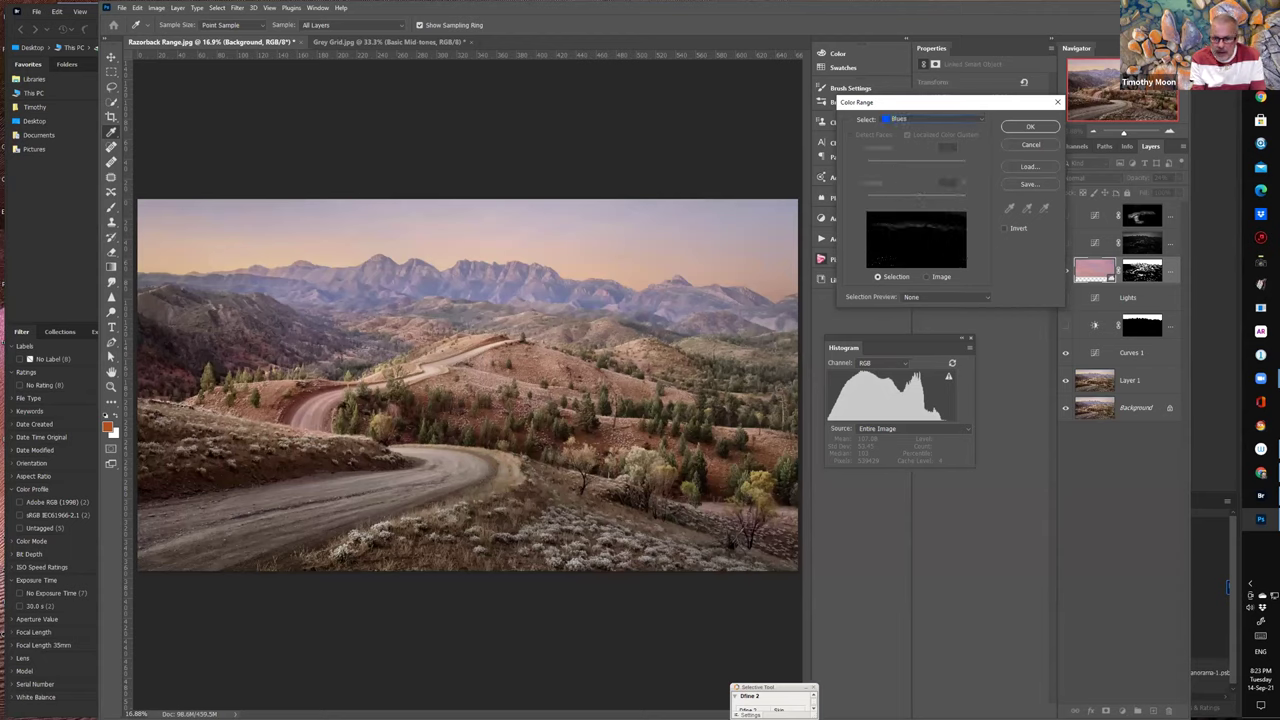
click(933, 120)
click(920, 146)
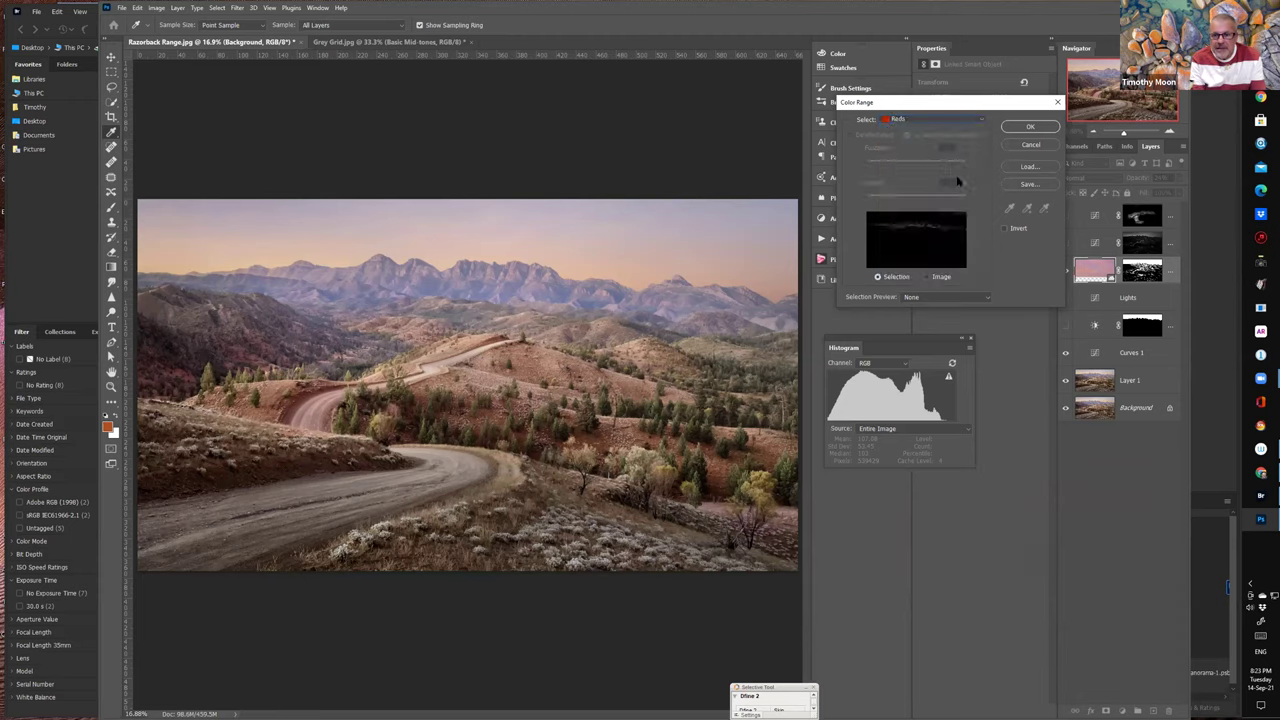
click(933, 120)
click(918, 197)
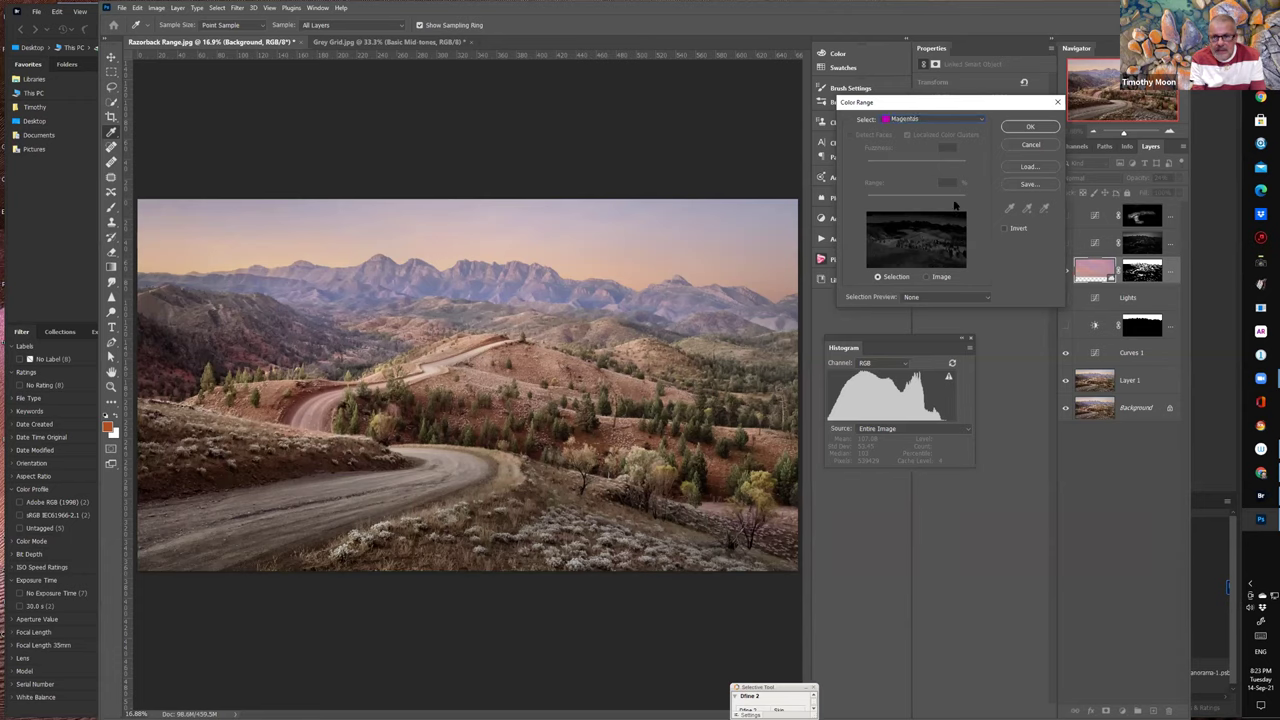
- Sample the hillside colour with Sampled Colors (Fuzziness 64, Range 48) and confirm the selection
click(951, 120)
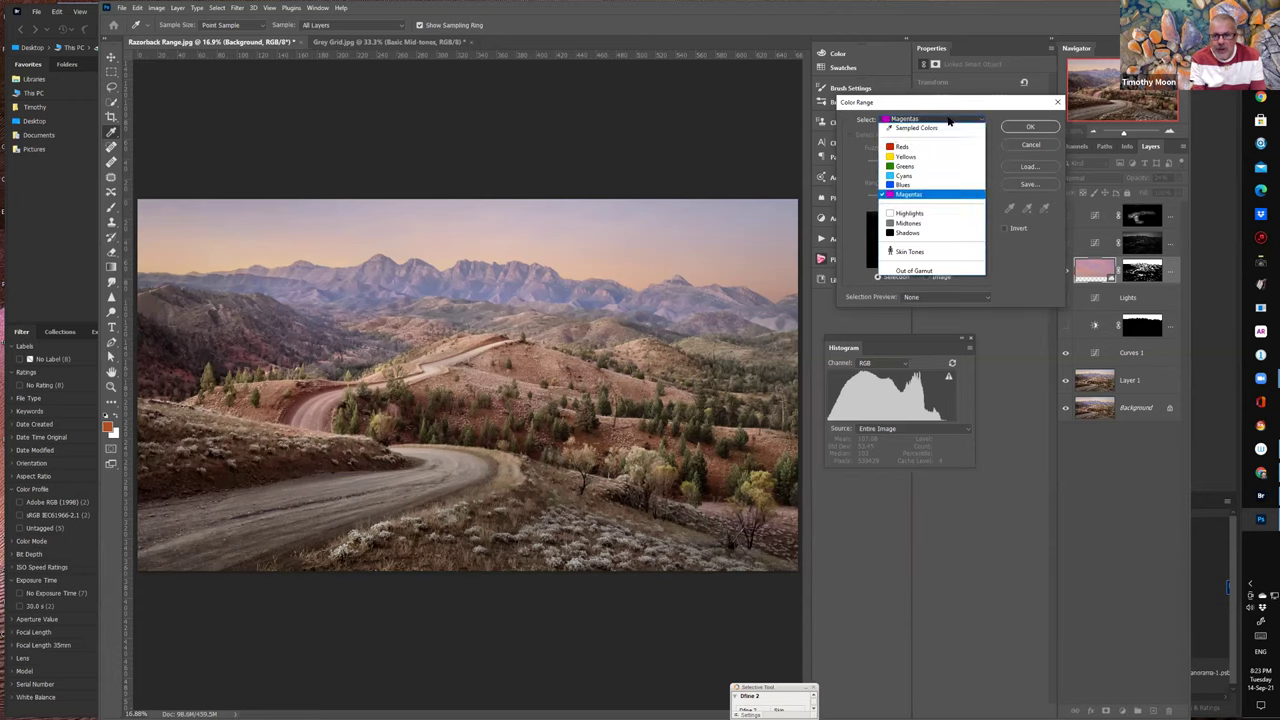
click(904, 131)
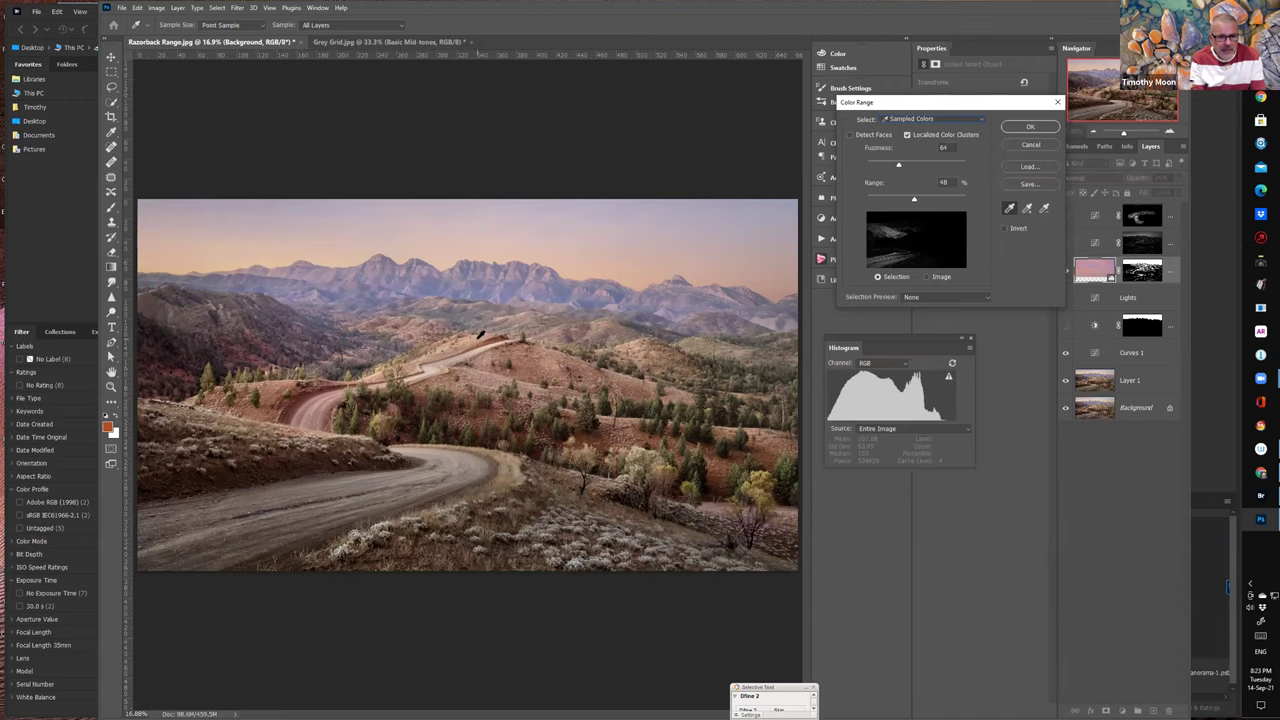
click(479, 339)
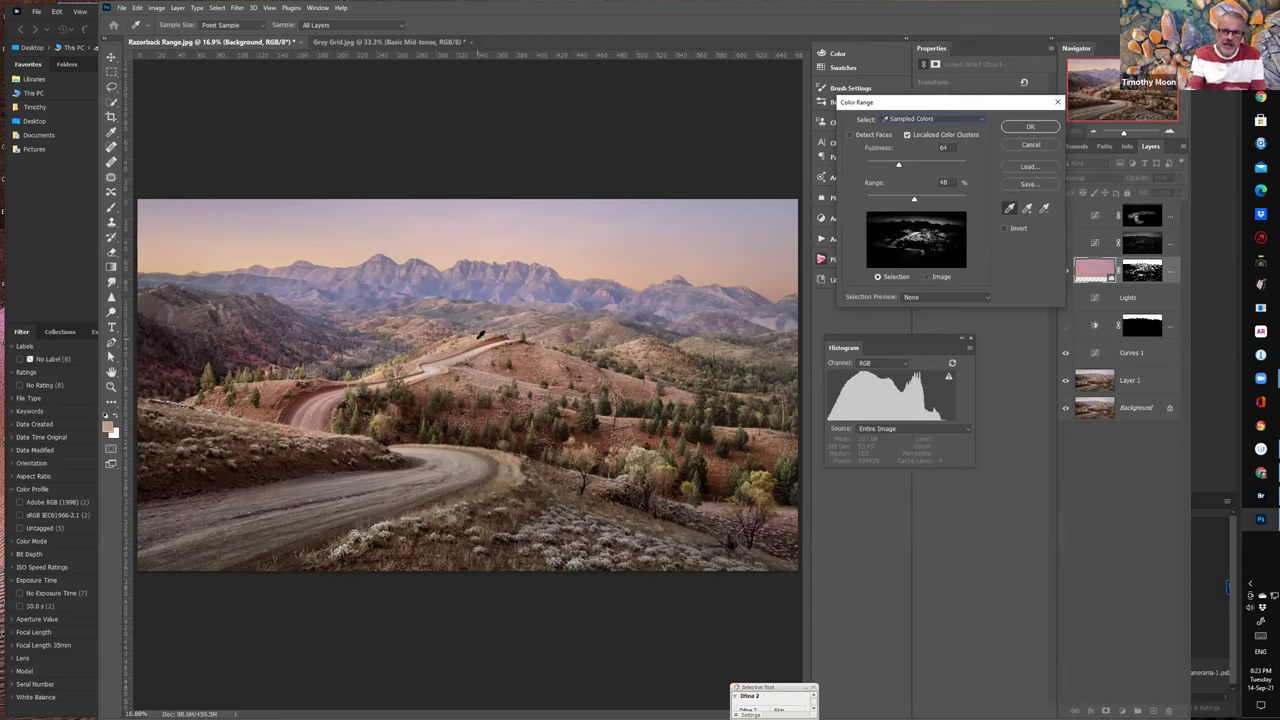
click(1030, 127)
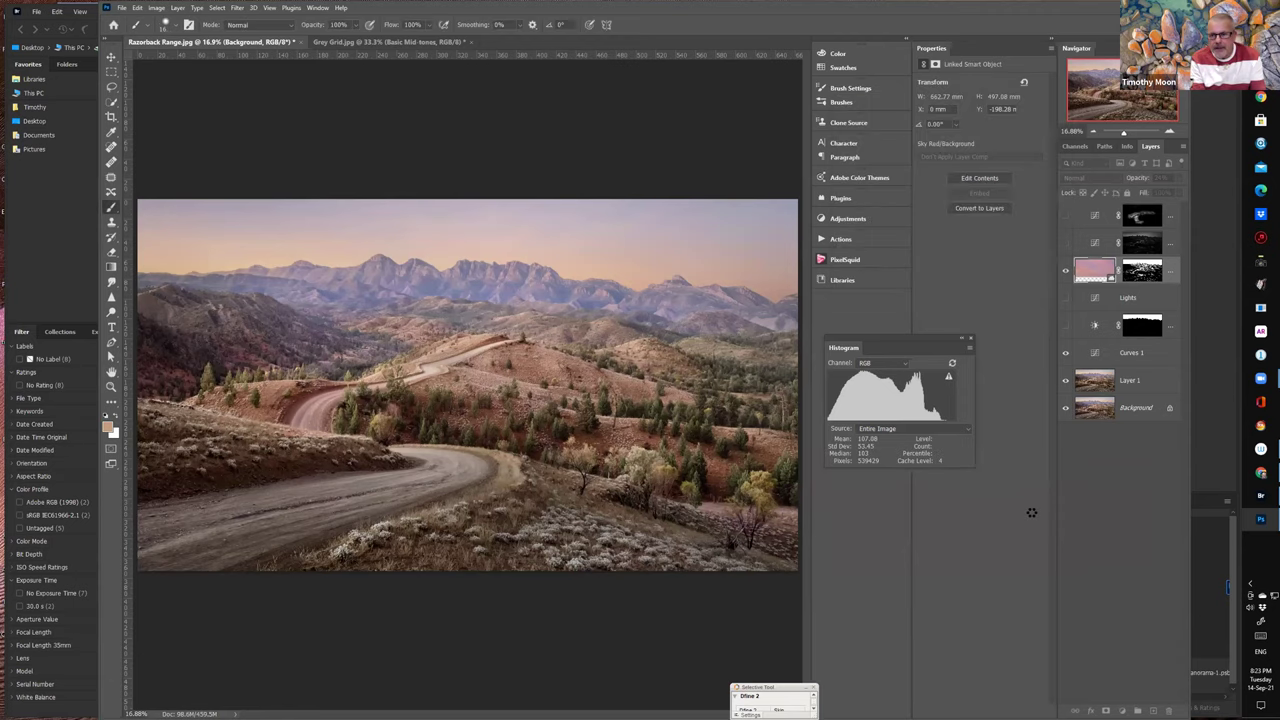
- Add a selection-masked Brightness/Contrast layer at Brightness -11, Contrast 12, hiding the pink sky layer
click(1121, 710)
click(1153, 565)
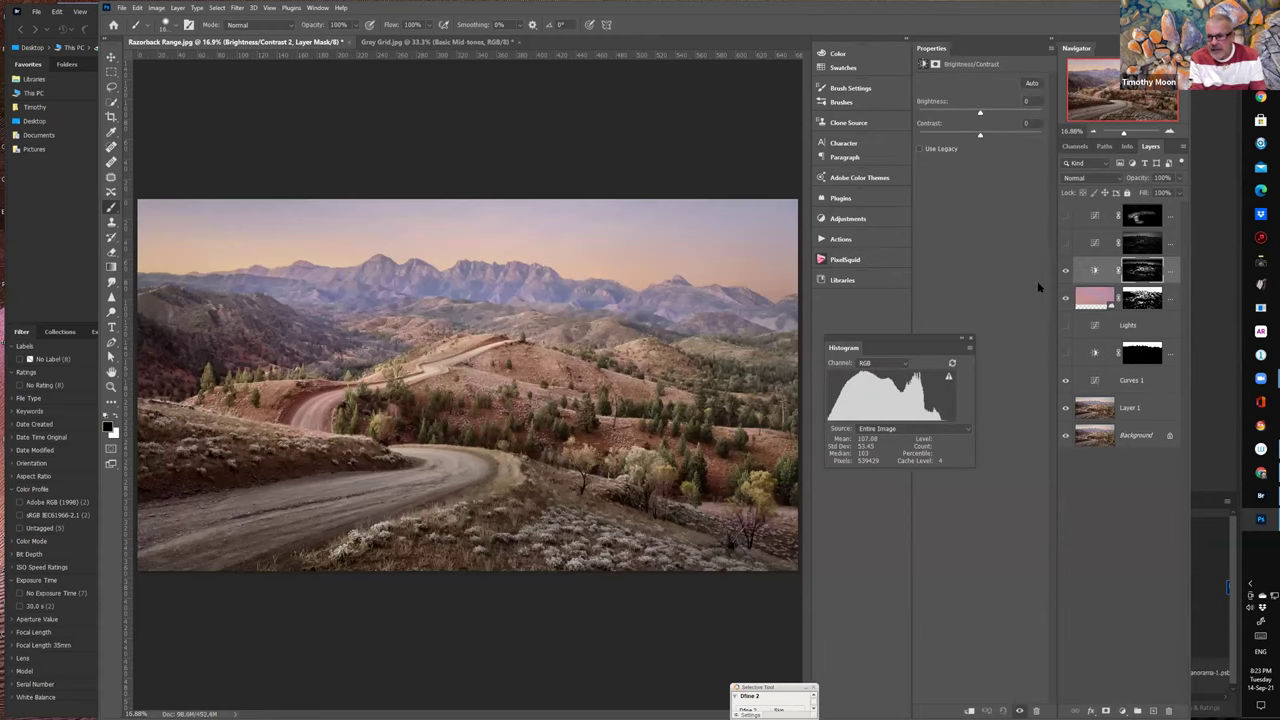
click(1094, 271)
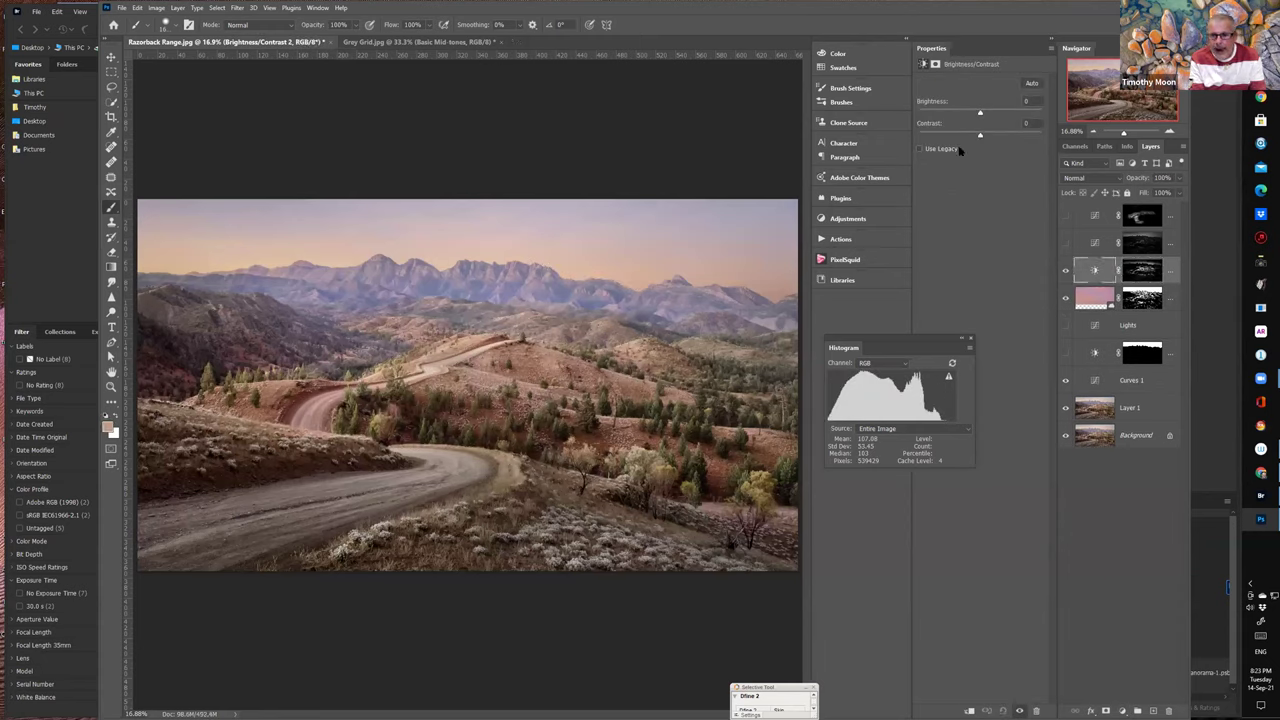
click(1065, 298)
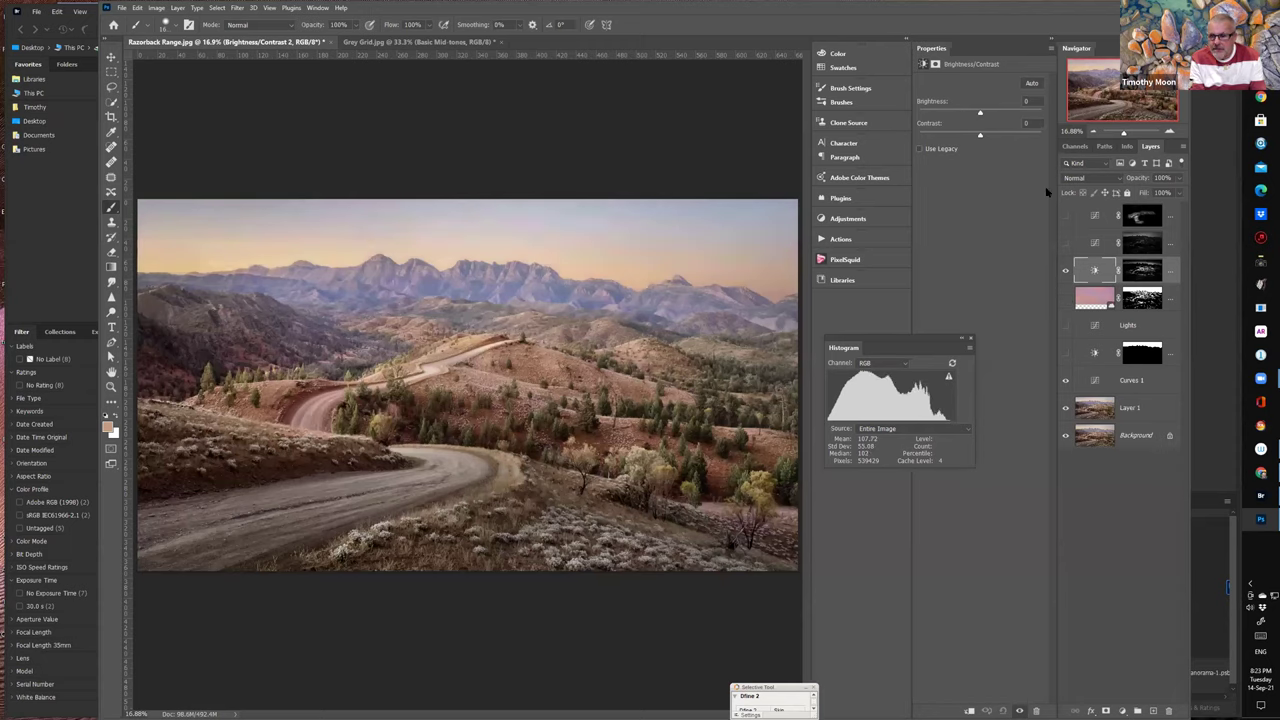
mouse_move(980, 113)
mouse_down()
mouse_move(994, 113)
mouse_move(960, 113)
mouse_move(1000, 137)
mouse_move(972, 137)
mouse_move(987, 137)
mouse_up()
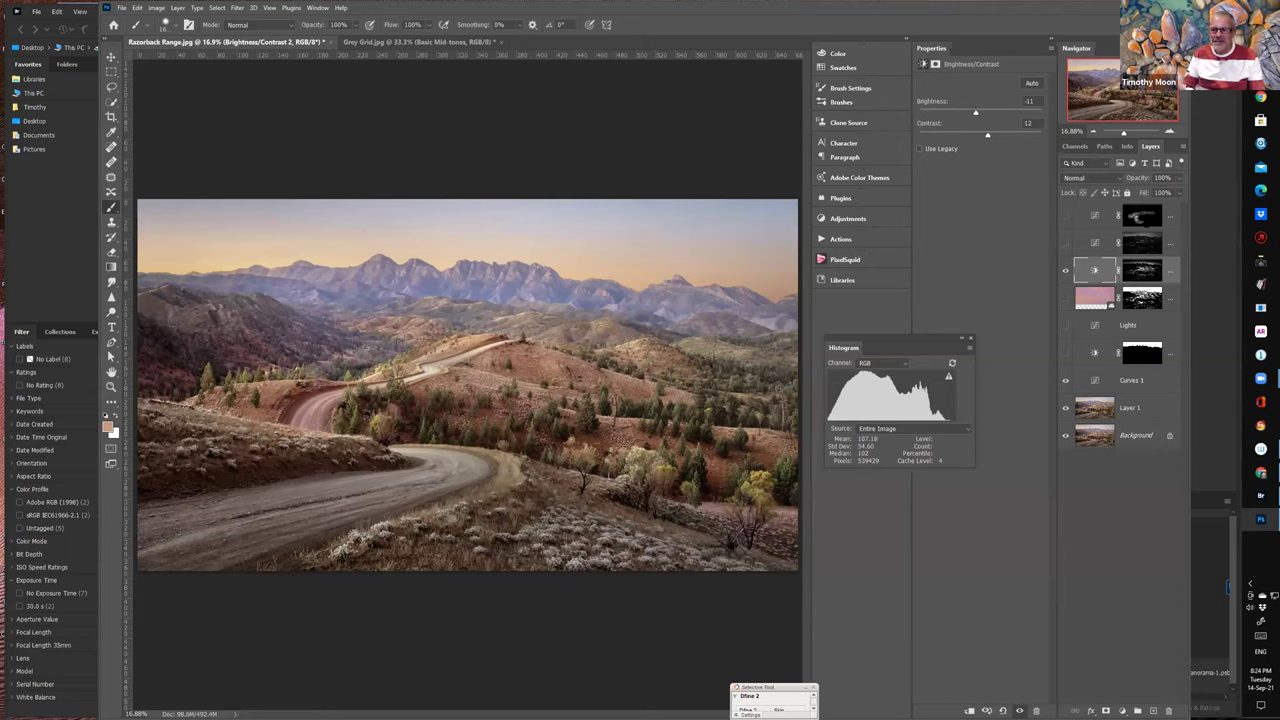
- Select the layers from Dark Darks down to Curves 1 and group them into Group 1
click(1140, 215)
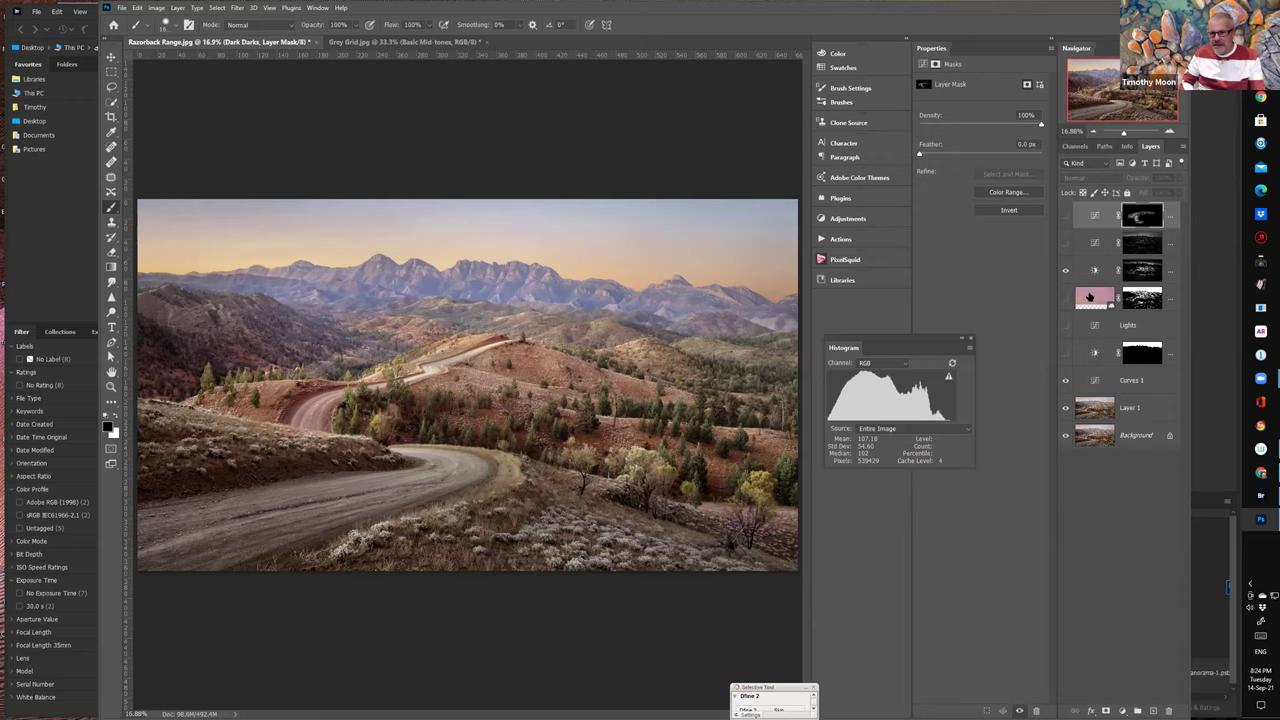
click(1090, 297)
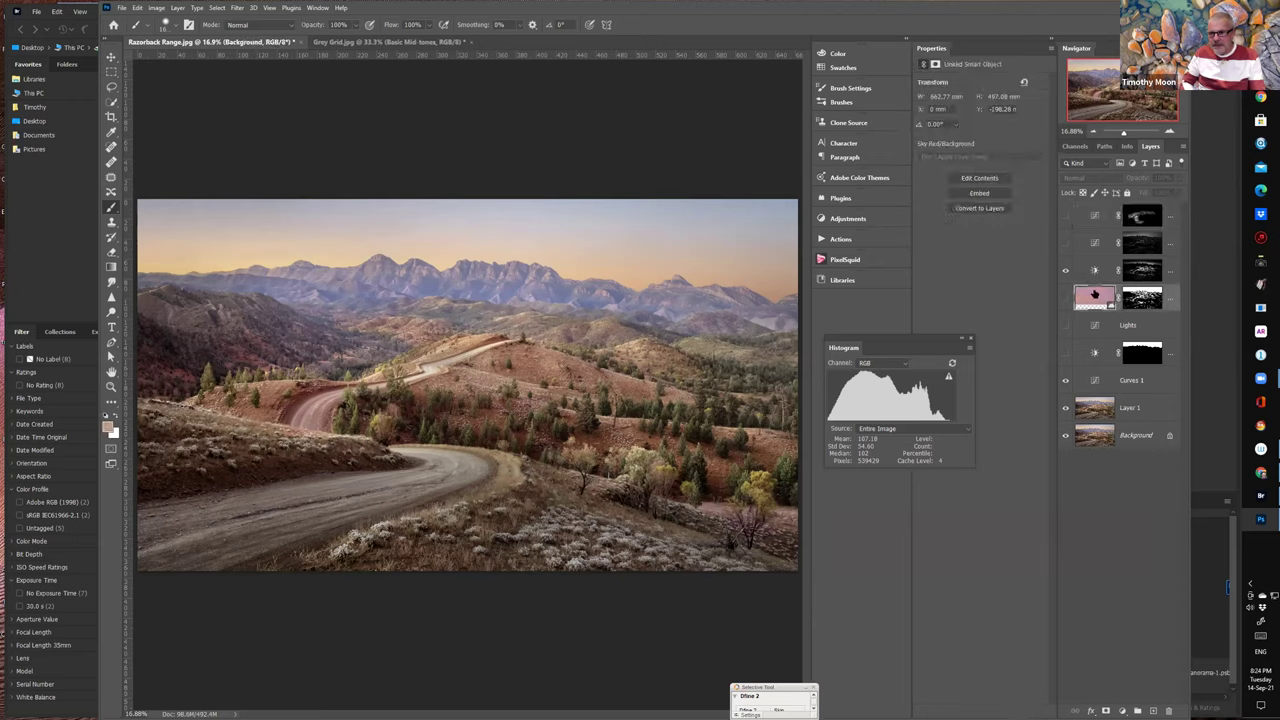
click(1175, 213)
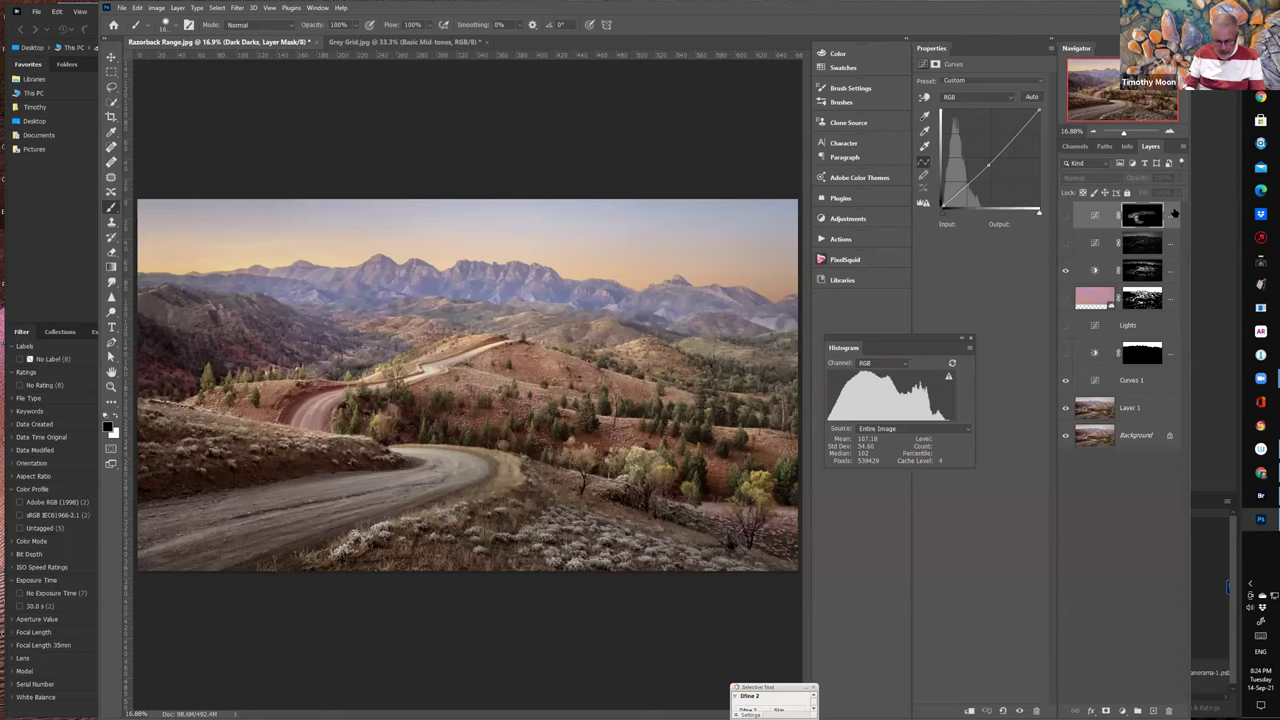
shift+click(1161, 383)
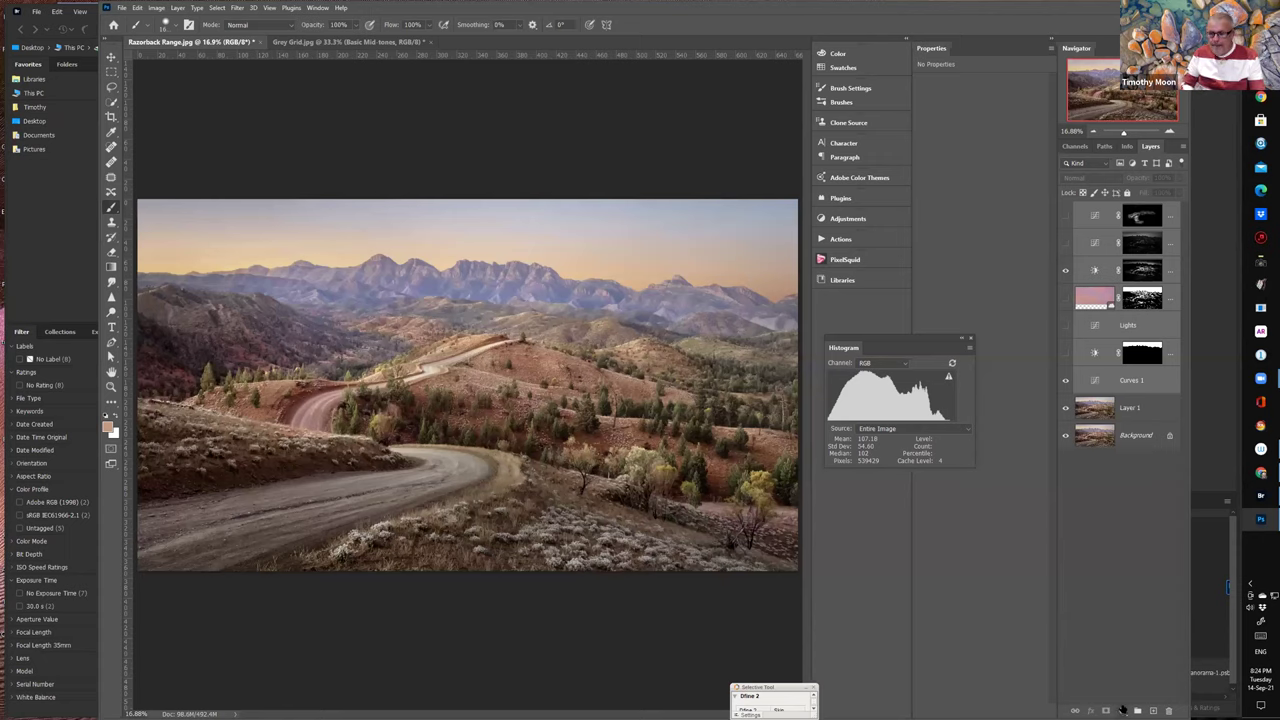
click(1137, 710)
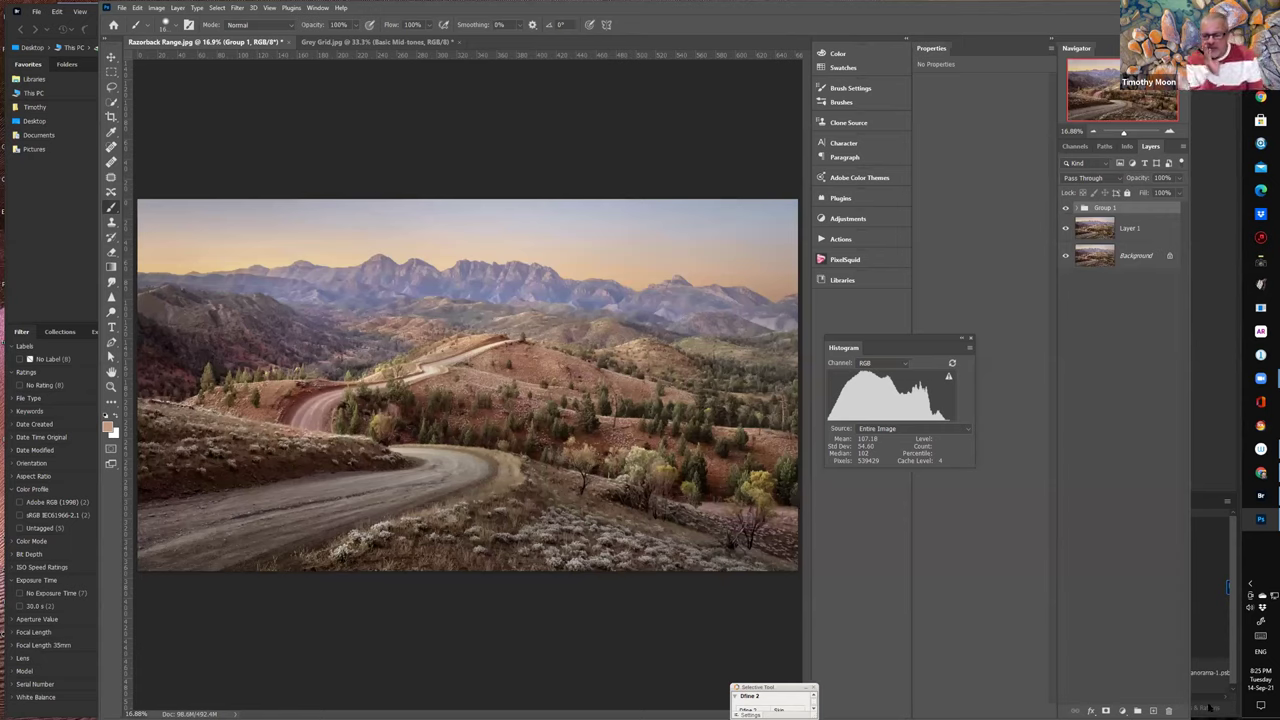
- Add a Brightness/Contrast layer with lowered brightness to darken the image
click(1122, 710)
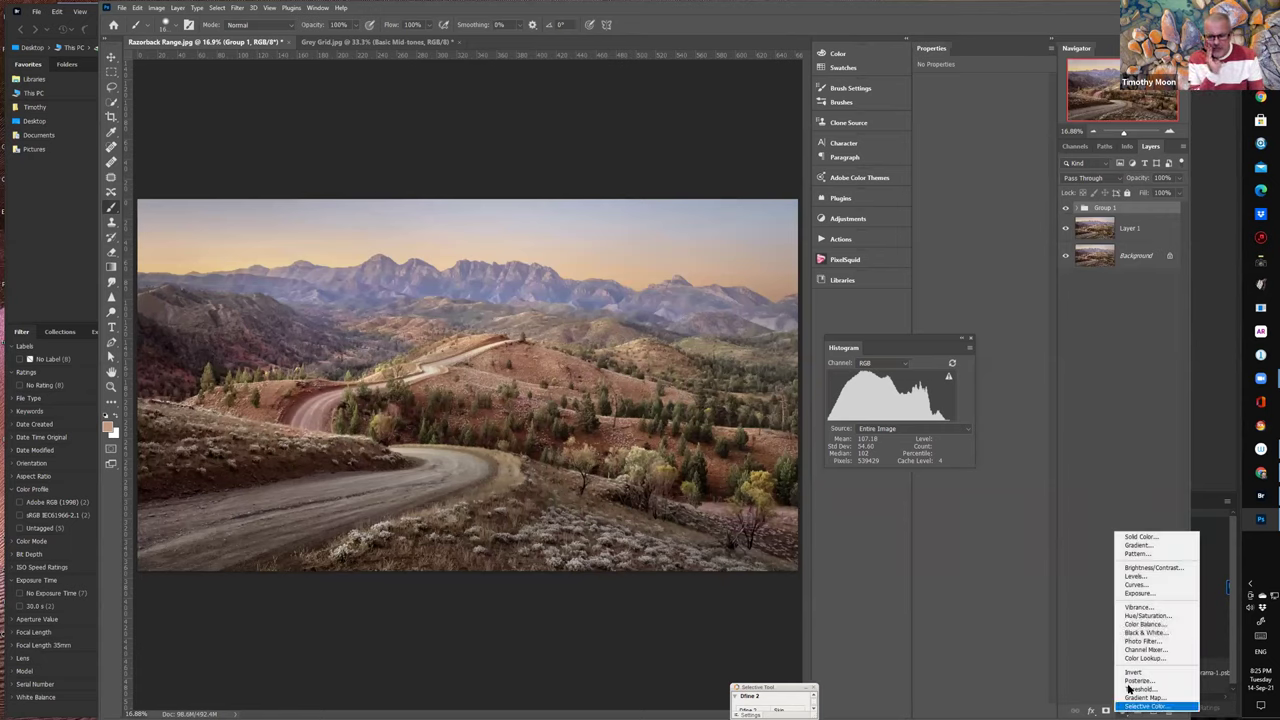
click(1140, 568)
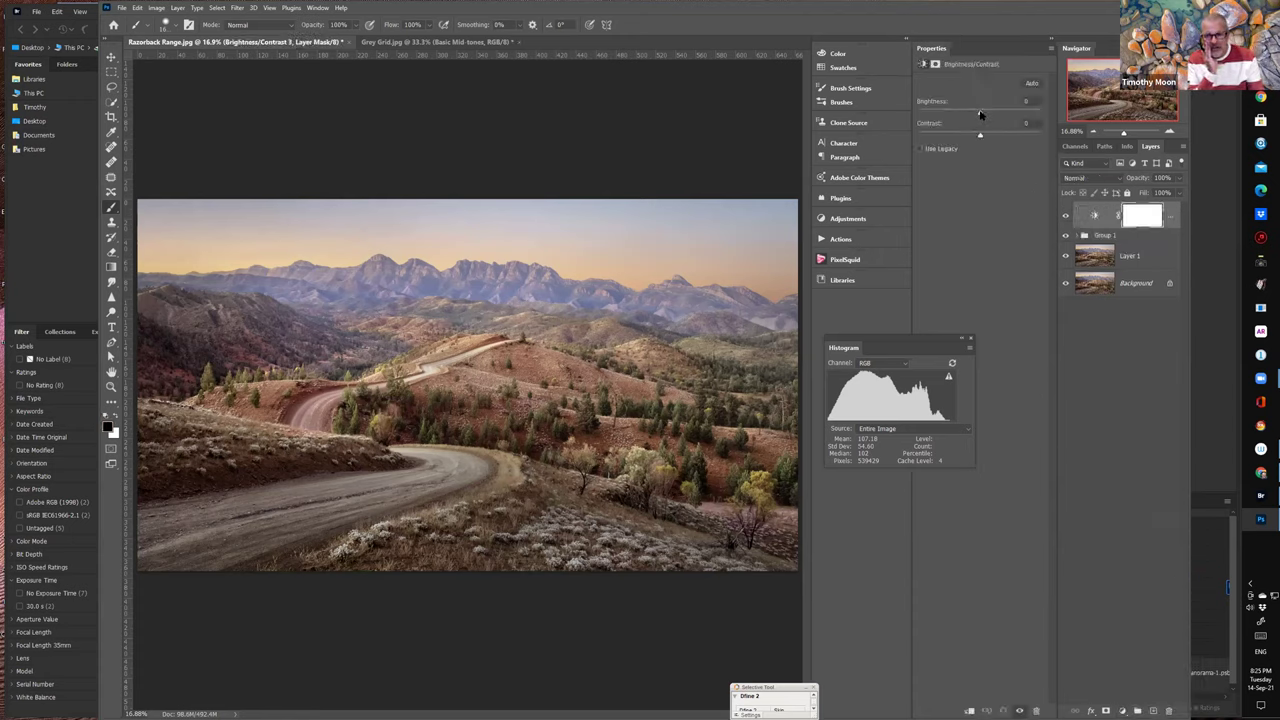
mouse_move(980, 115)
mouse_down()
mouse_move(955, 117)
mouse_move(994, 135)
mouse_move(983, 134)
mouse_up()
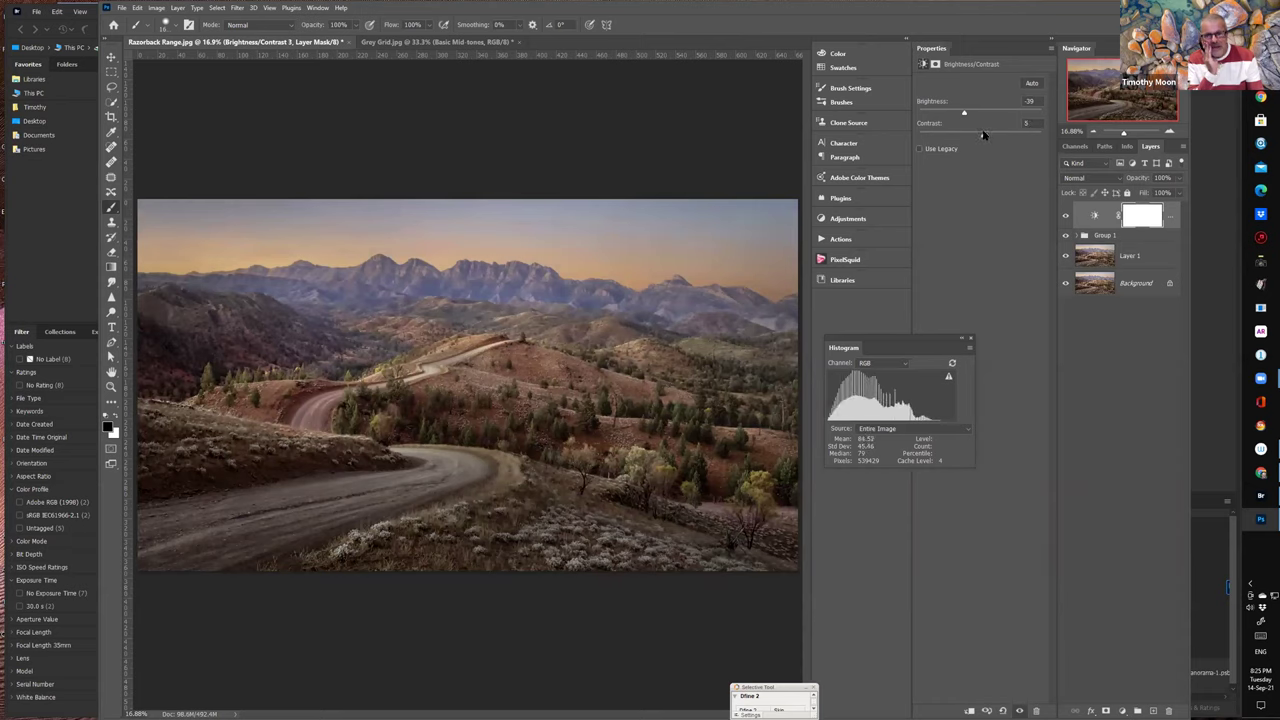
- Invert the layer mask and paint white across the sky and along the top-left edges
click(1125, 207)
key(ctrl+i)
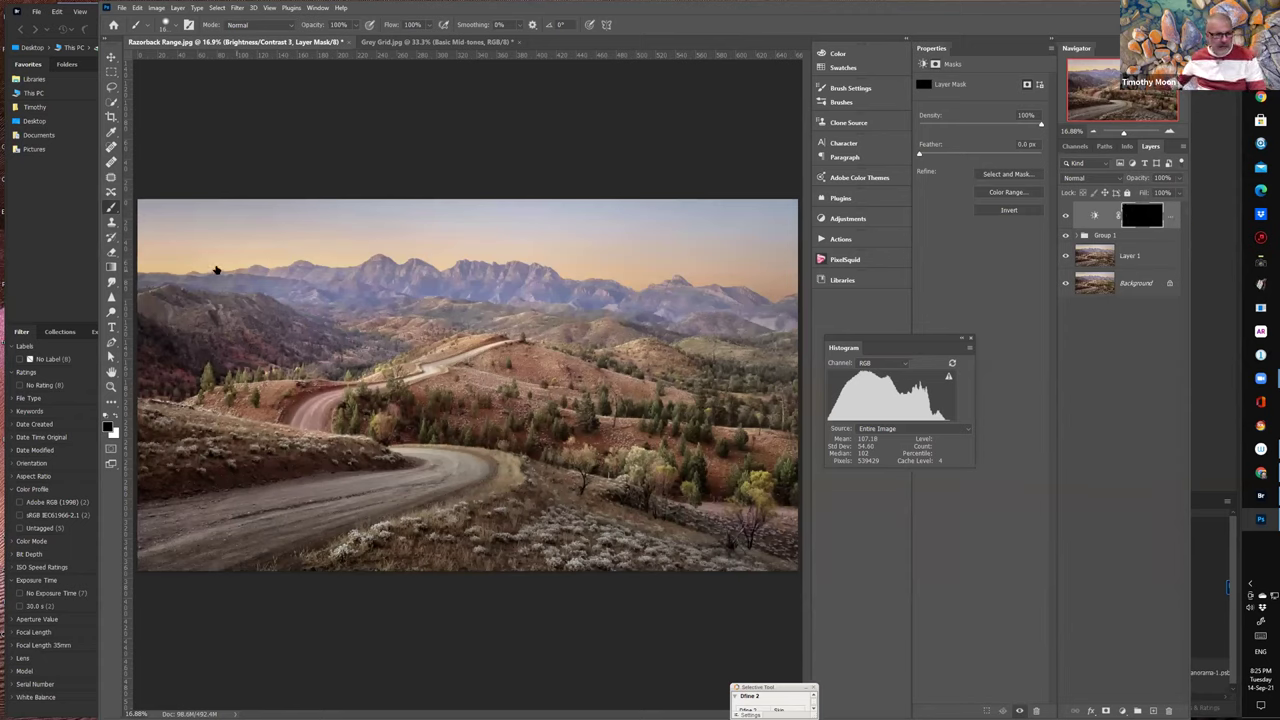
key(x)
drag(229, 271, 818, 291)
mouse_move(795, 212)
mouse_down()
mouse_move(214, 209)
mouse_move(140, 265)
mouse_move(150, 305)
mouse_up()
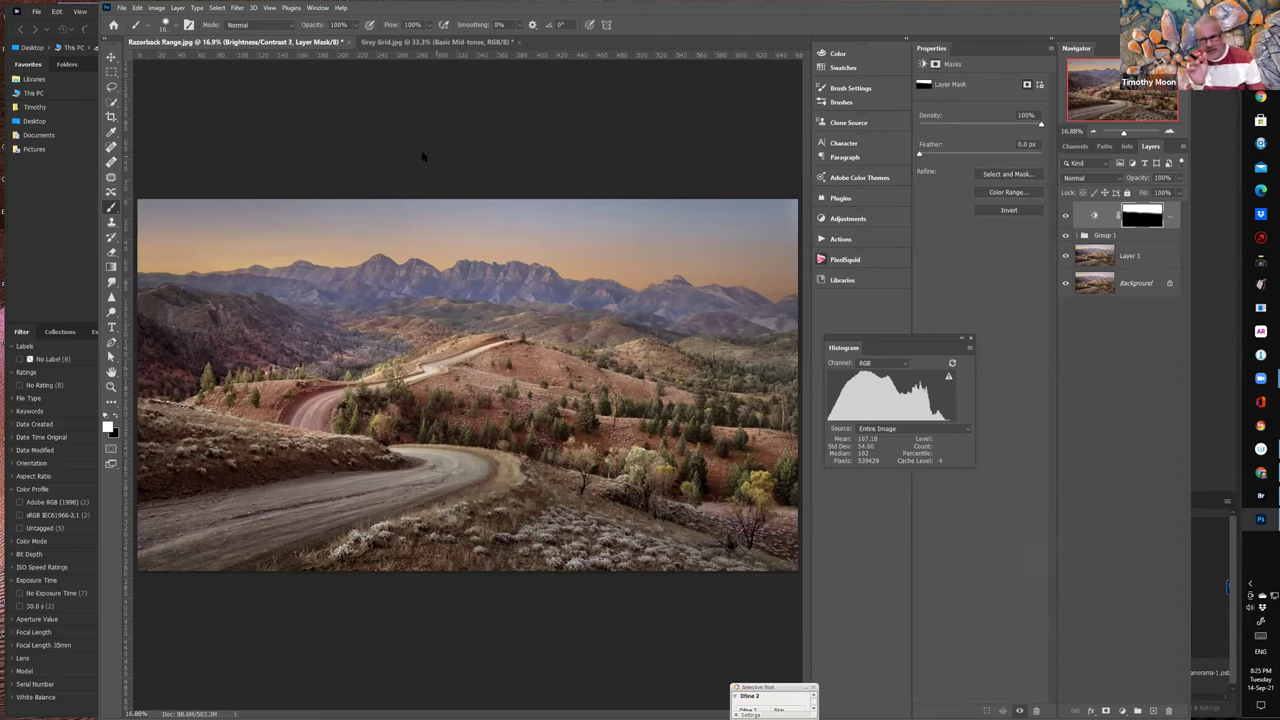
- Make the brush fully soft (0% hardness) and set its opacity to 30%
click(177, 26)
mouse_move(181, 85)
mouse_down()
mouse_move(121, 88)
mouse_move(146, 85)
mouse_up()
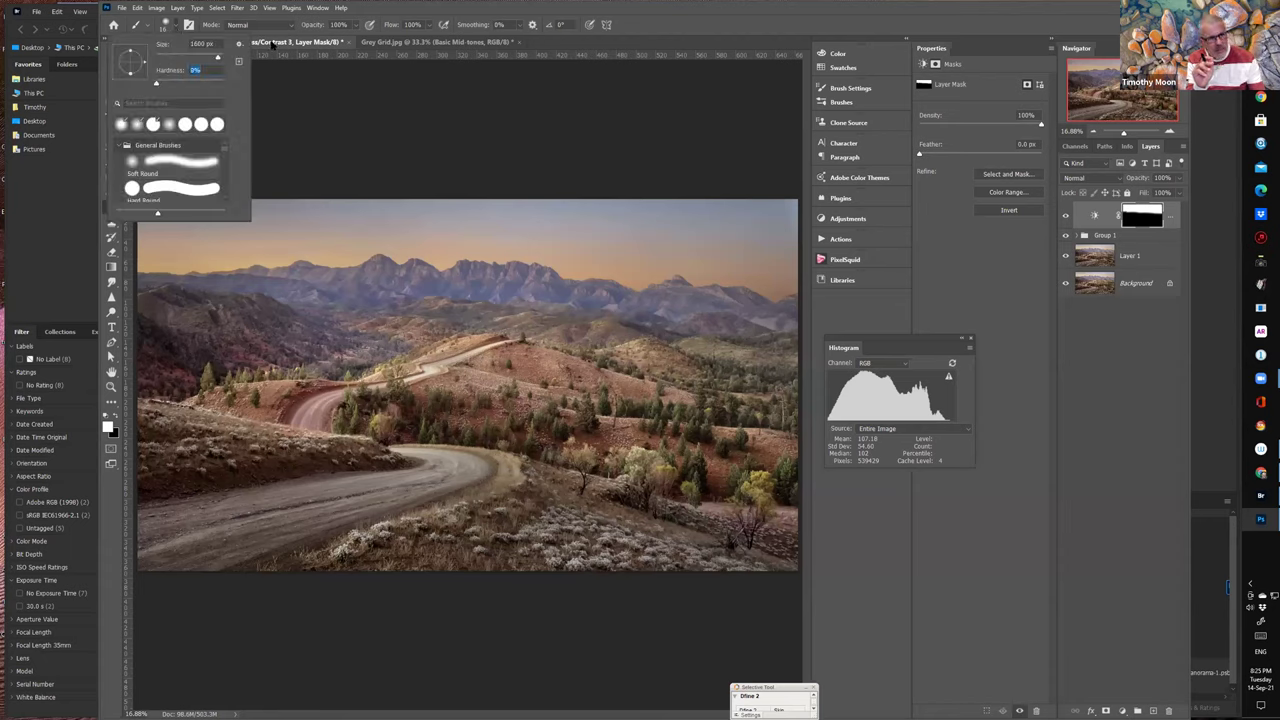
click(331, 25)
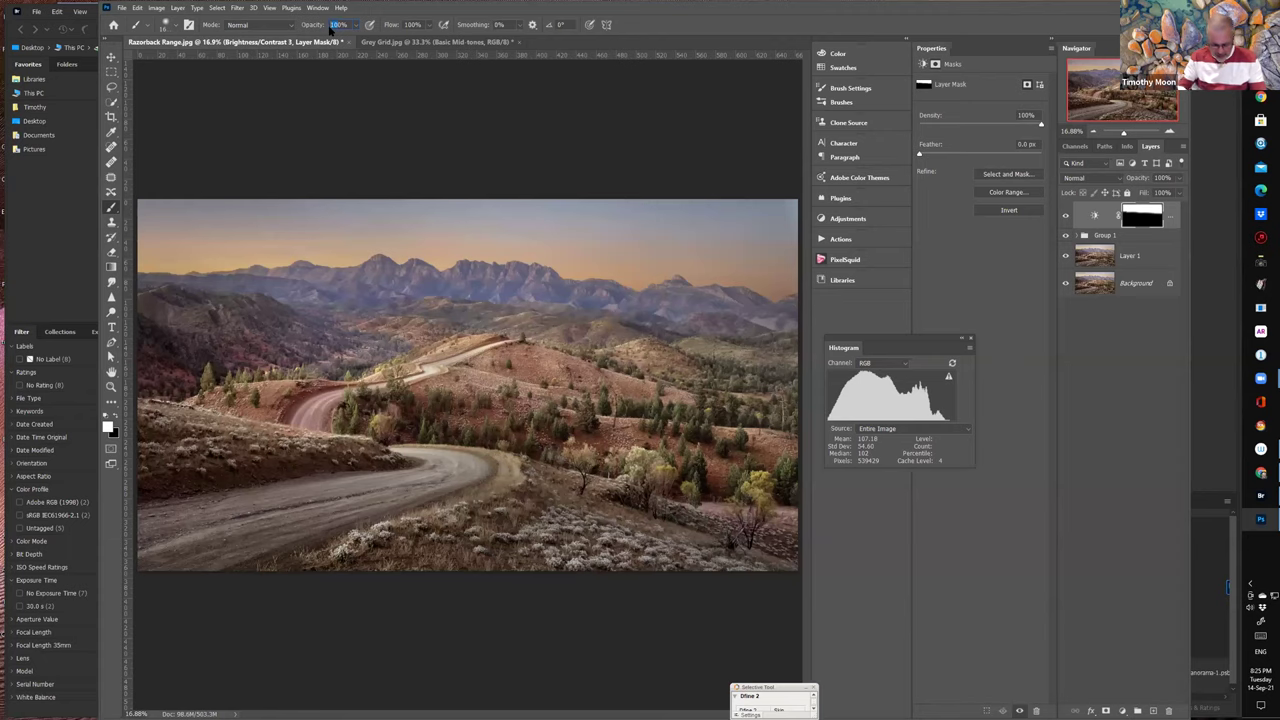
text(30)
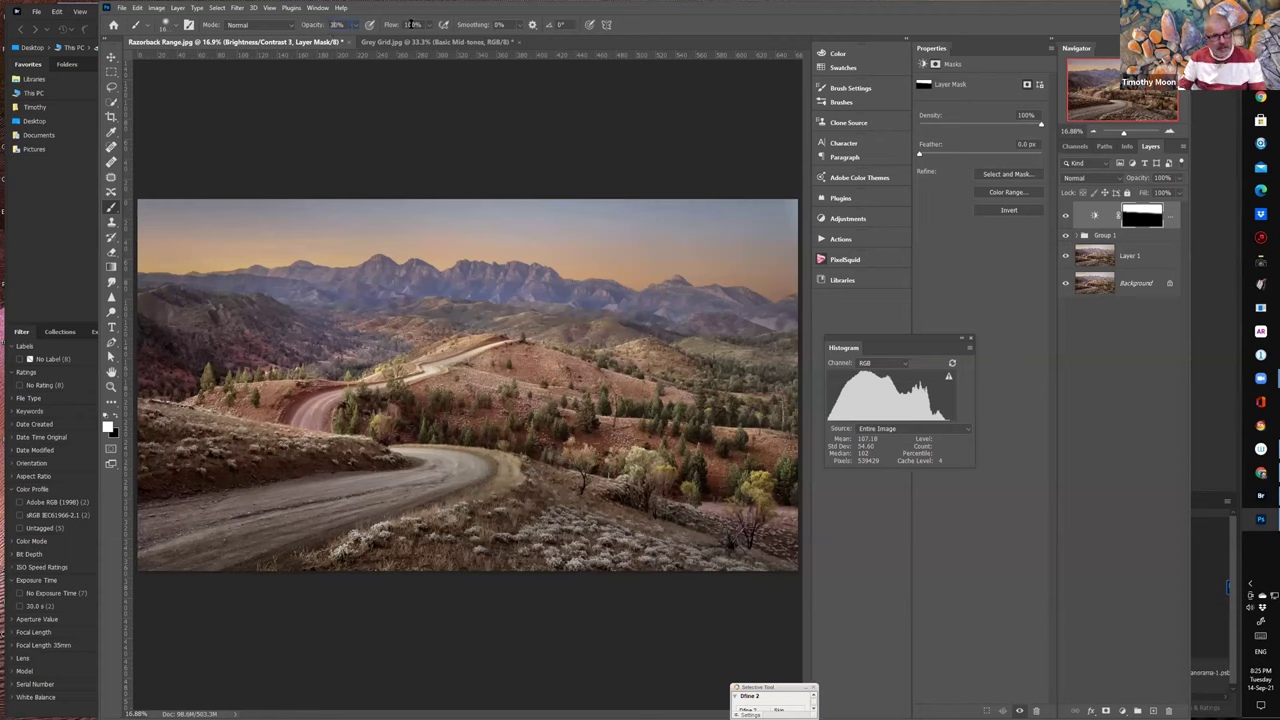
text(50)
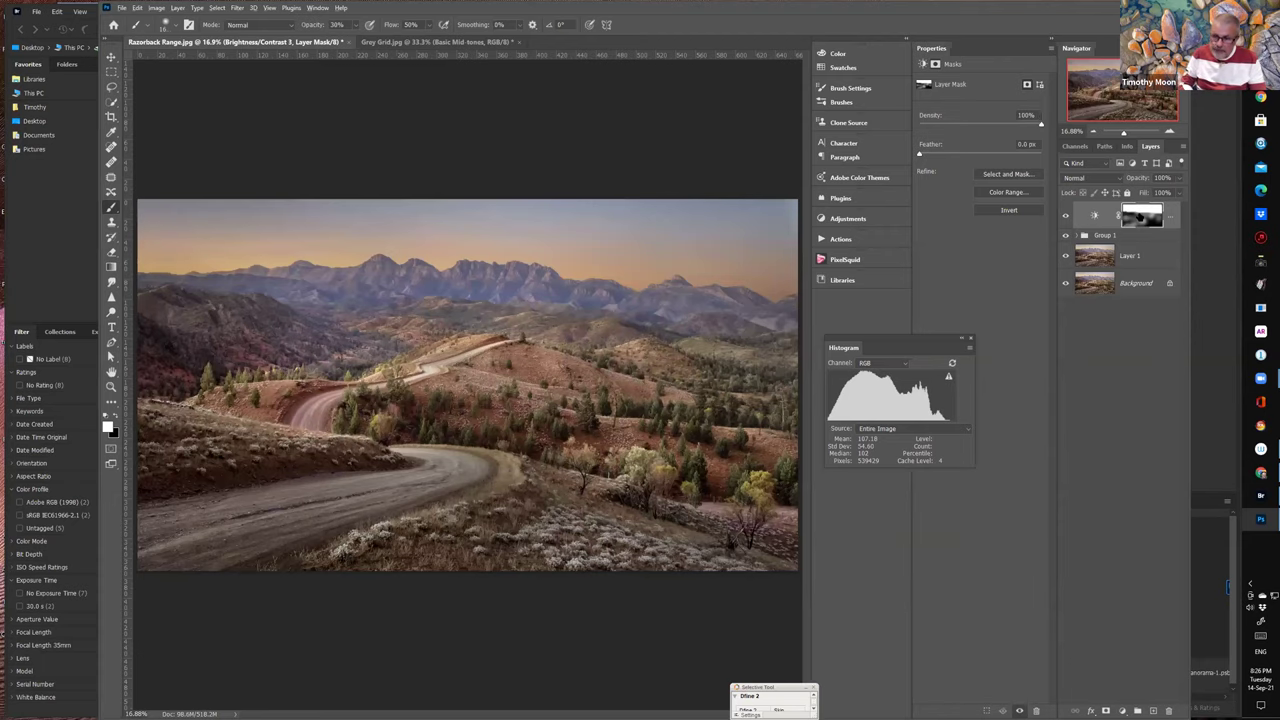
- View the mask on its own, then hide the Brightness/Contrast layer to compare
alt+click(1136, 220)
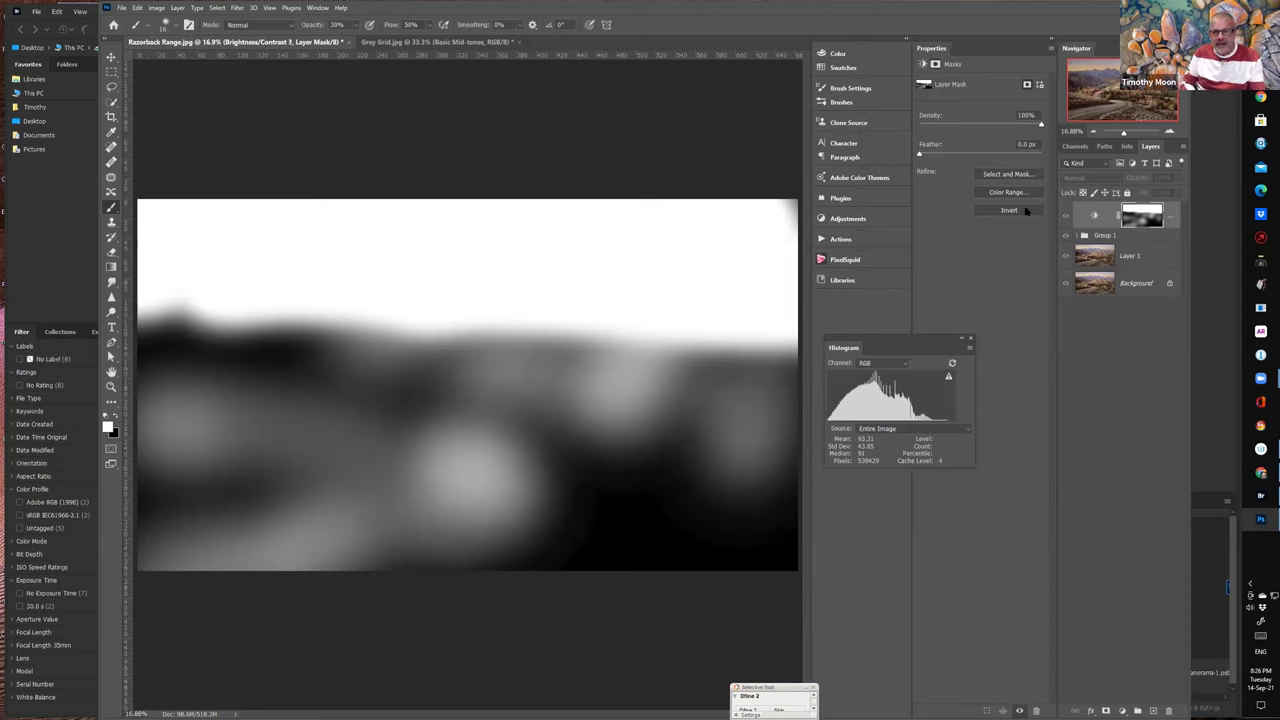
alt+click(1154, 215)
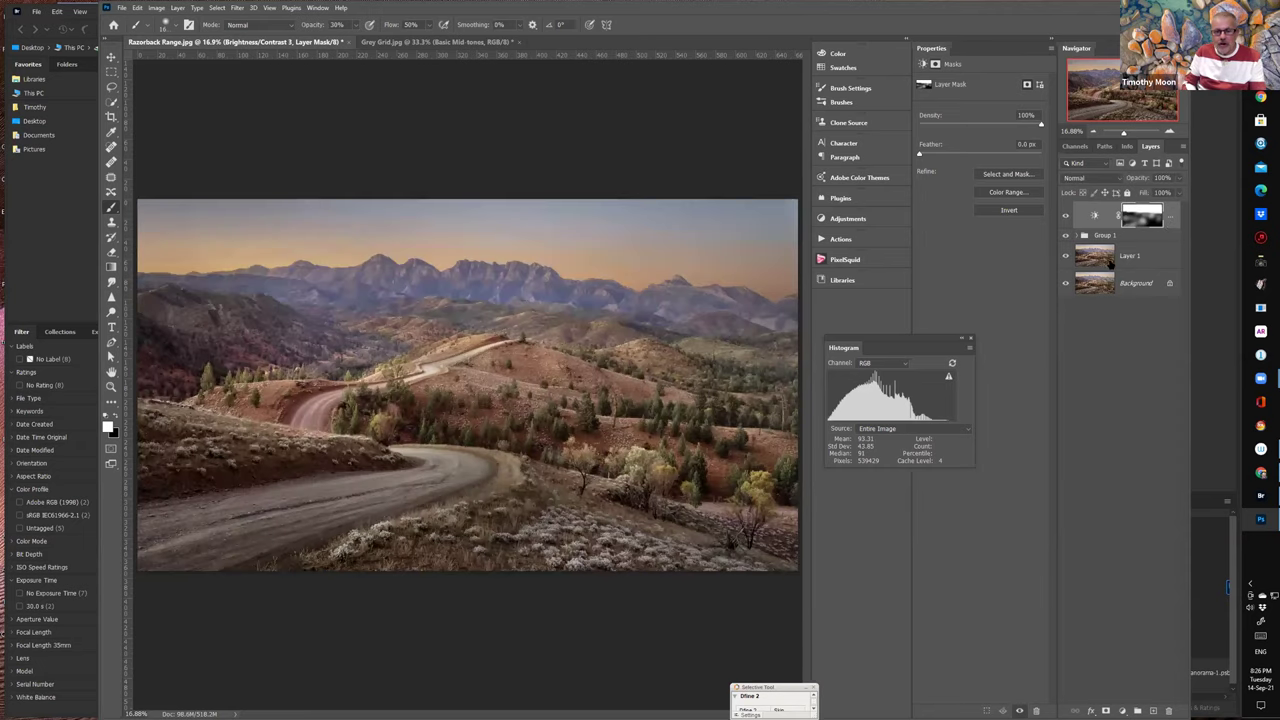
click(1065, 216)
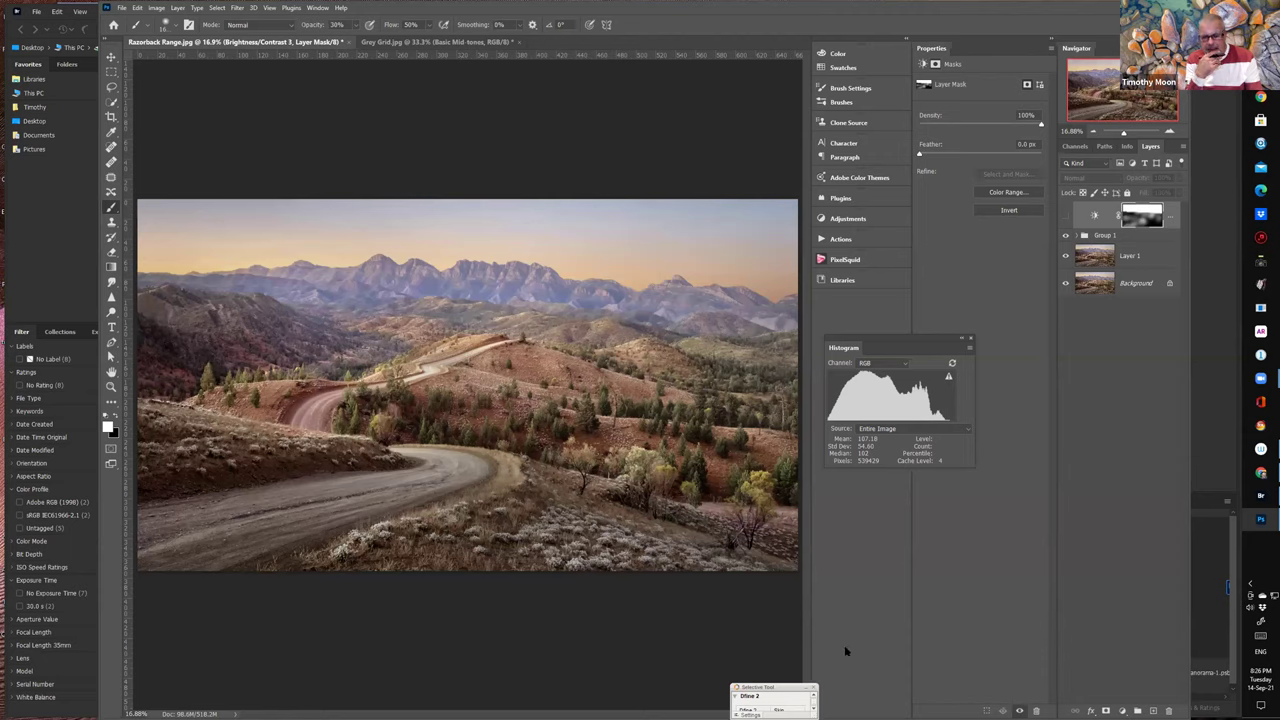
- Limit the mask to a Shadows colour-range selection, then show the layer and its Brightness/Contrast settings
click(217, 8)
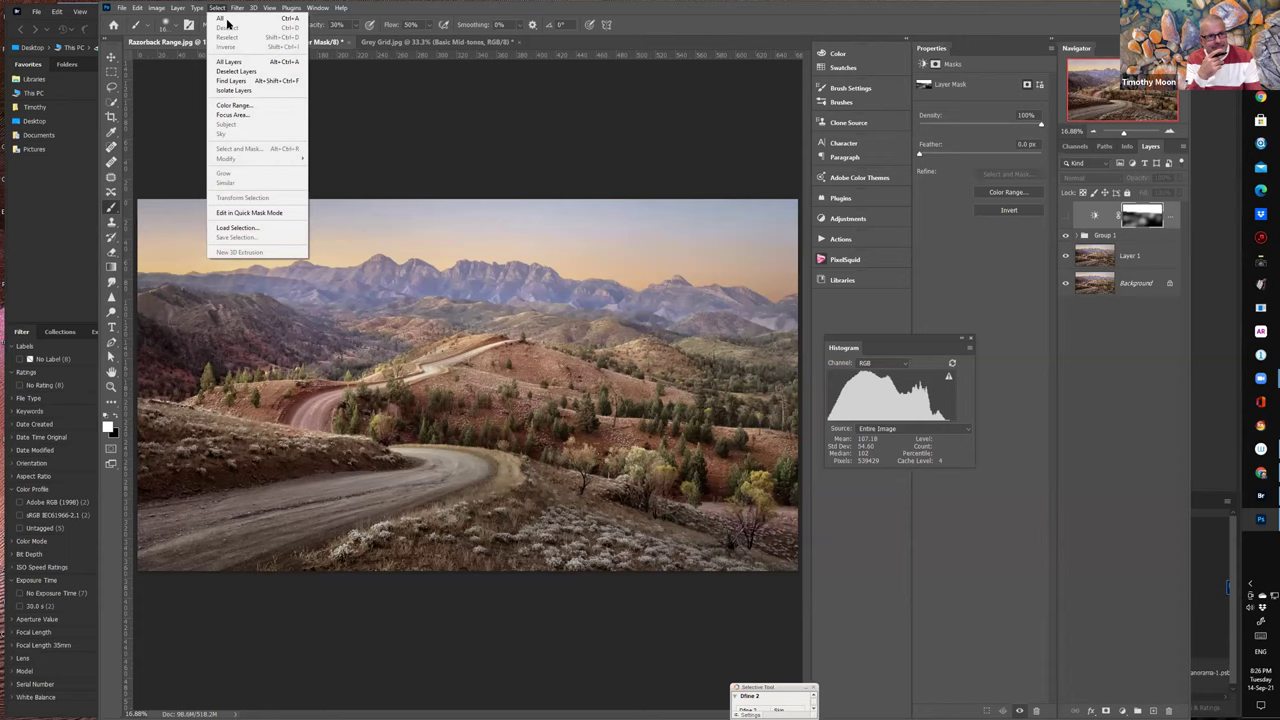
click(284, 105)
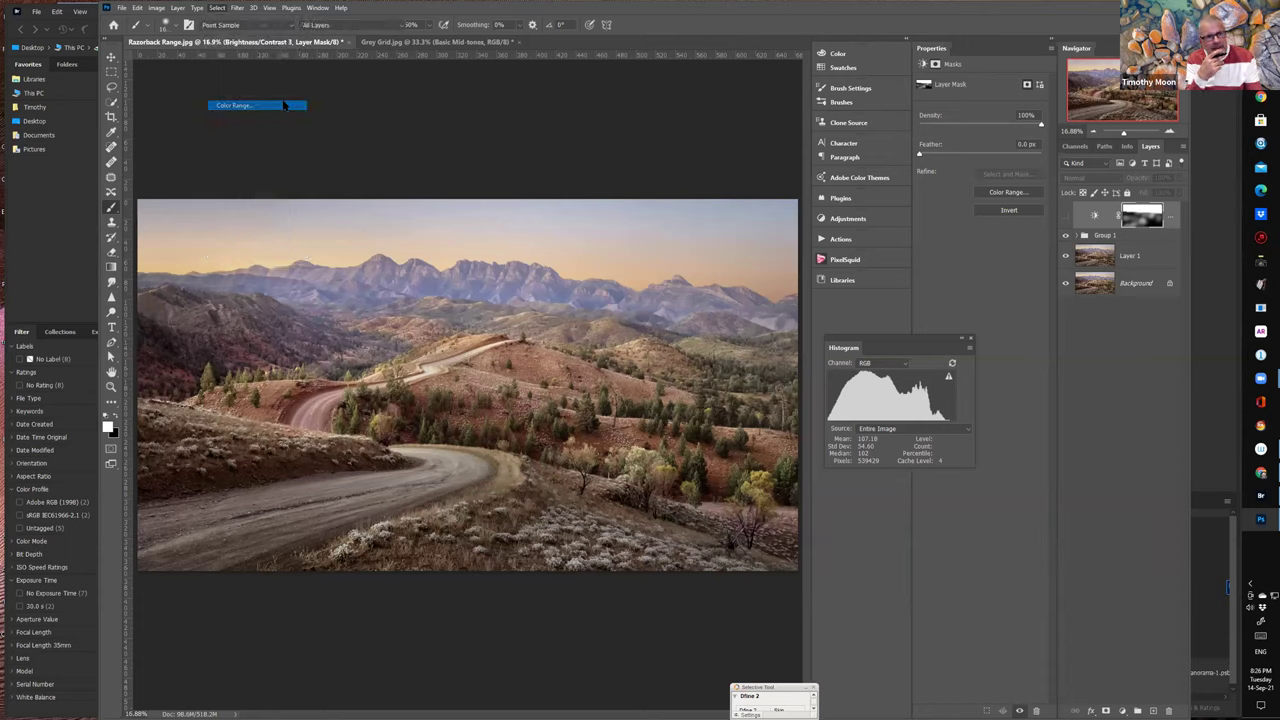
click(950, 119)
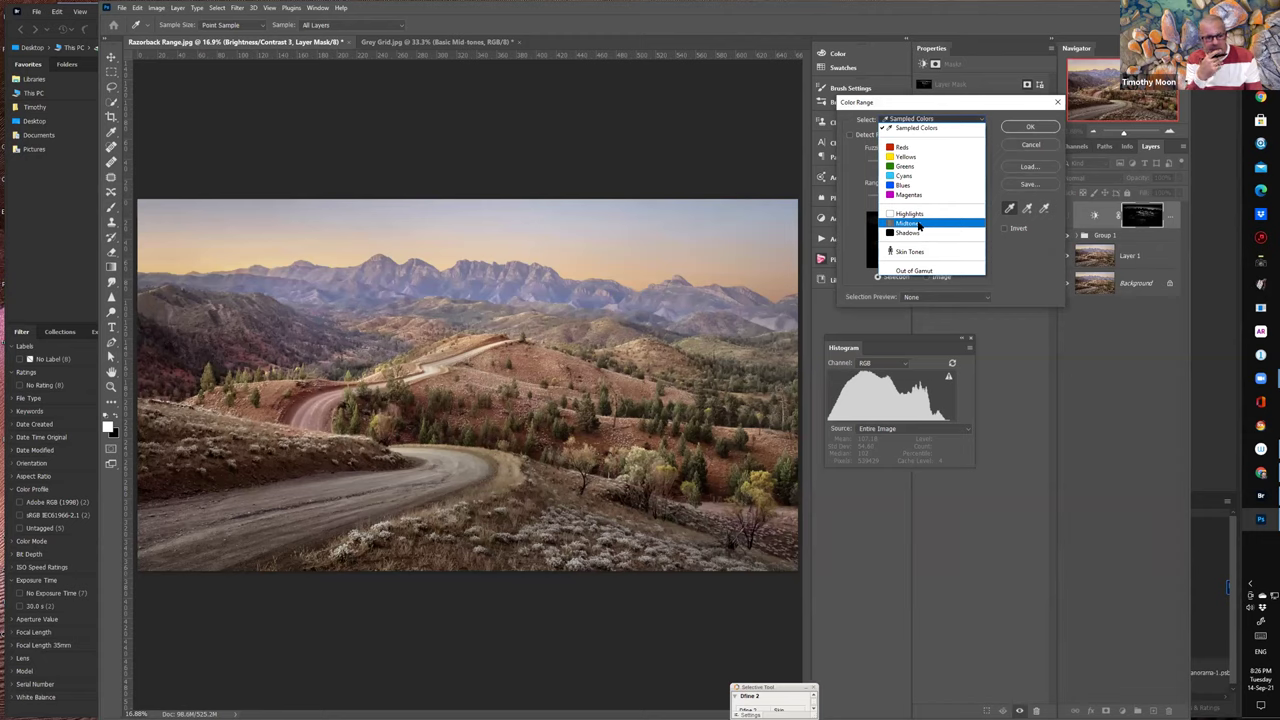
click(910, 232)
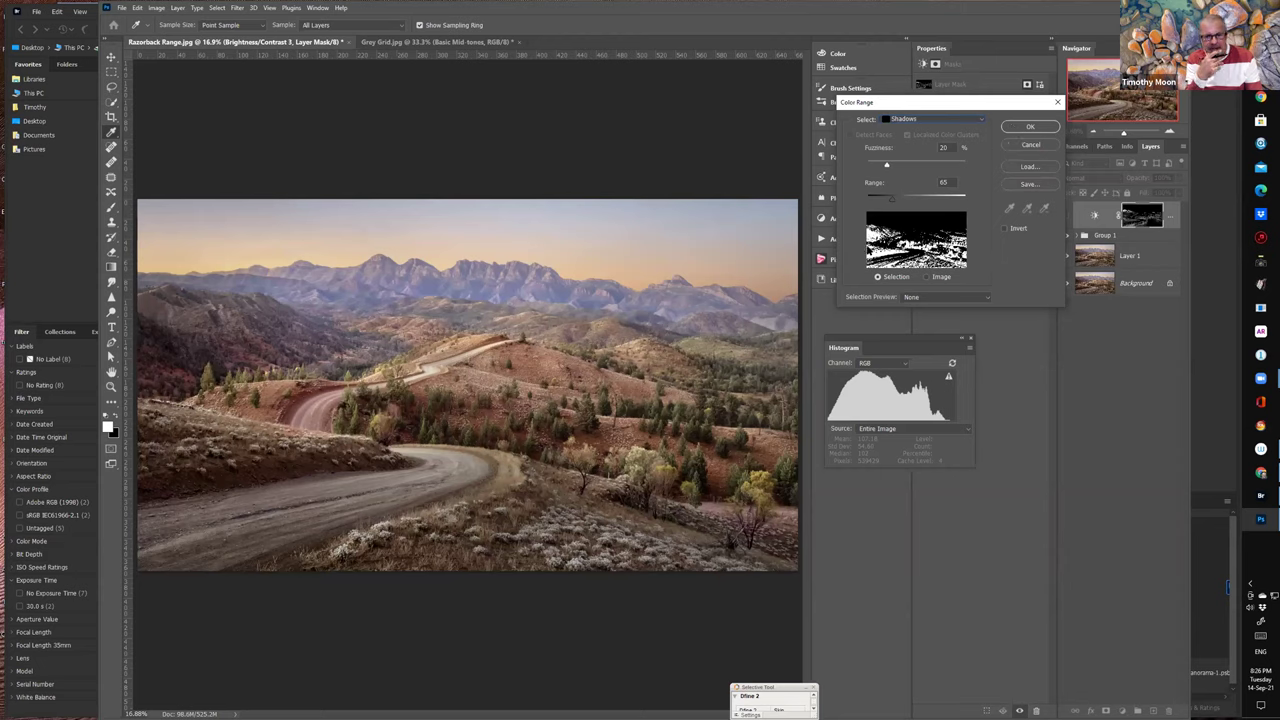
click(1012, 128)
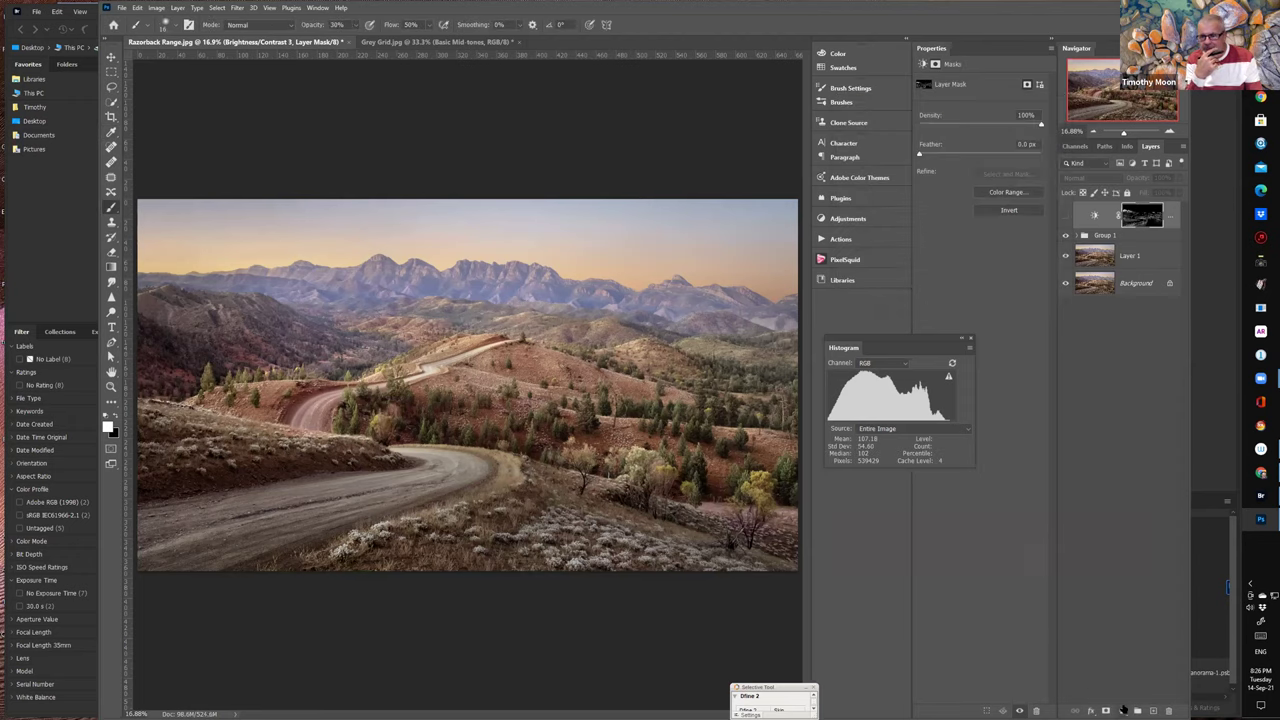
click(1065, 216)
click(1093, 215)
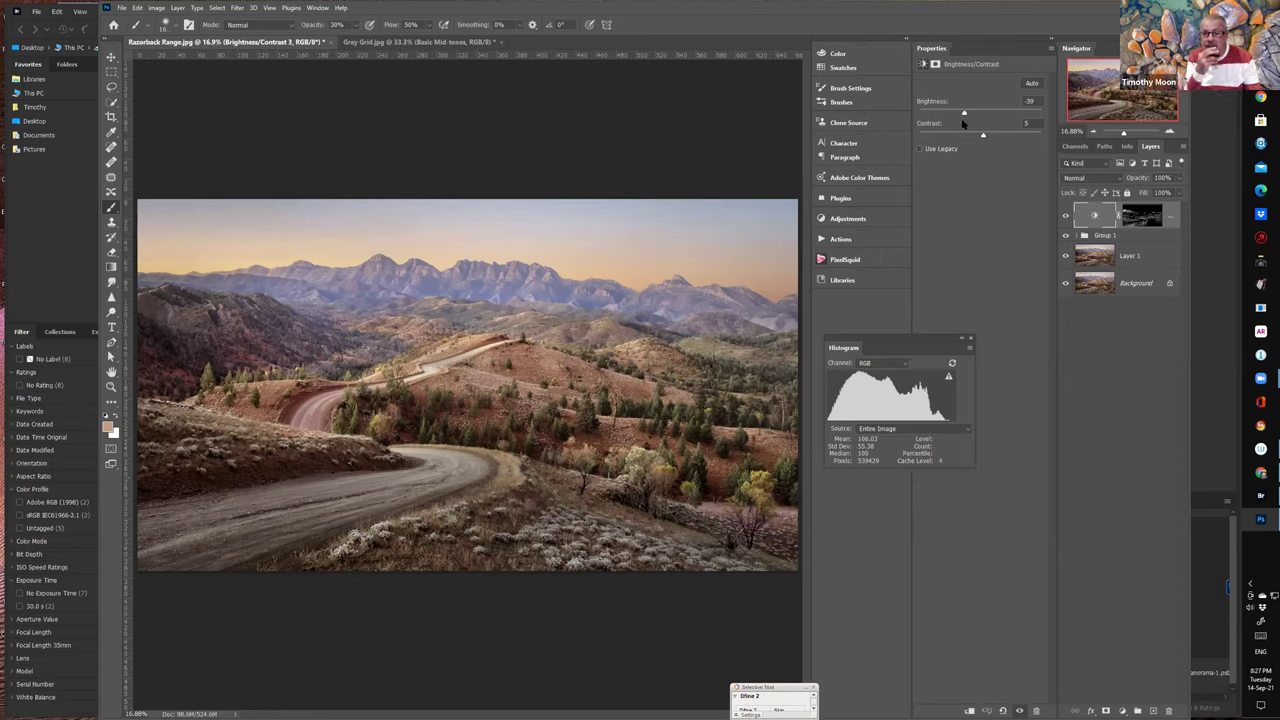
- Set brightness -45 and contrast -5, move the Histogram beside the photo, and hide the layer
drag(964, 114, 975, 140)
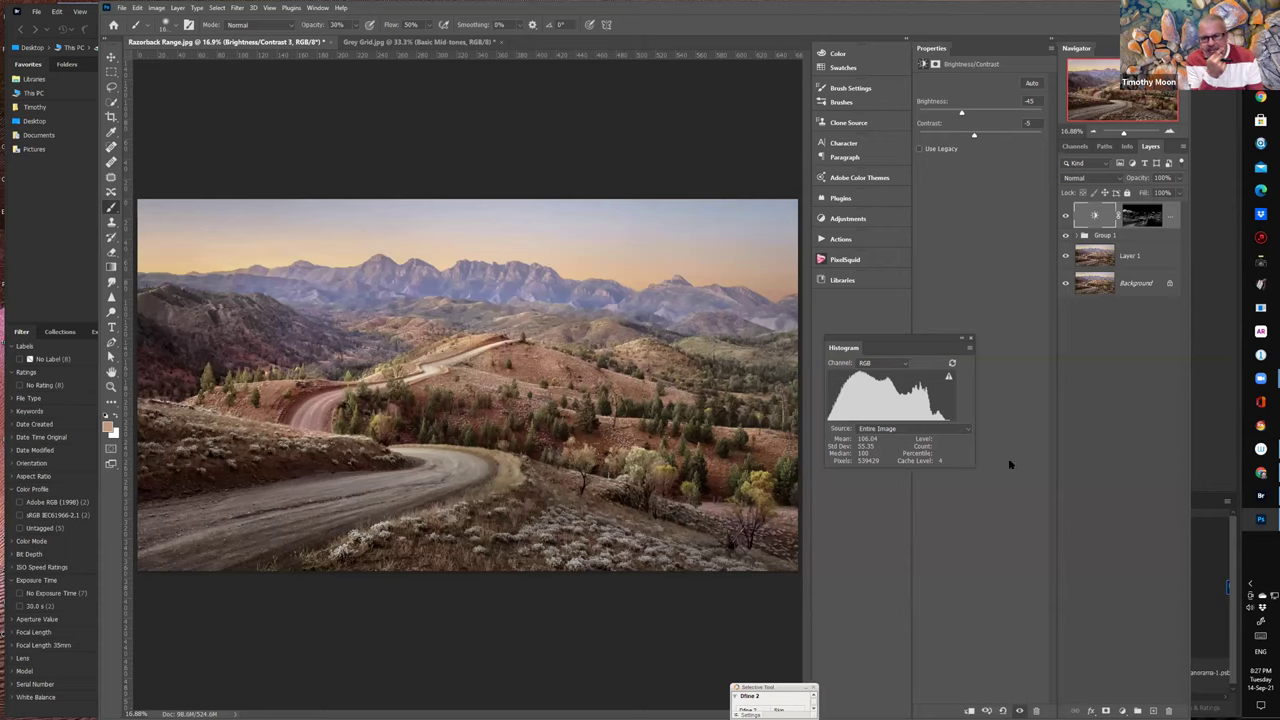
drag(899, 344, 455, 65)
click(1065, 215)
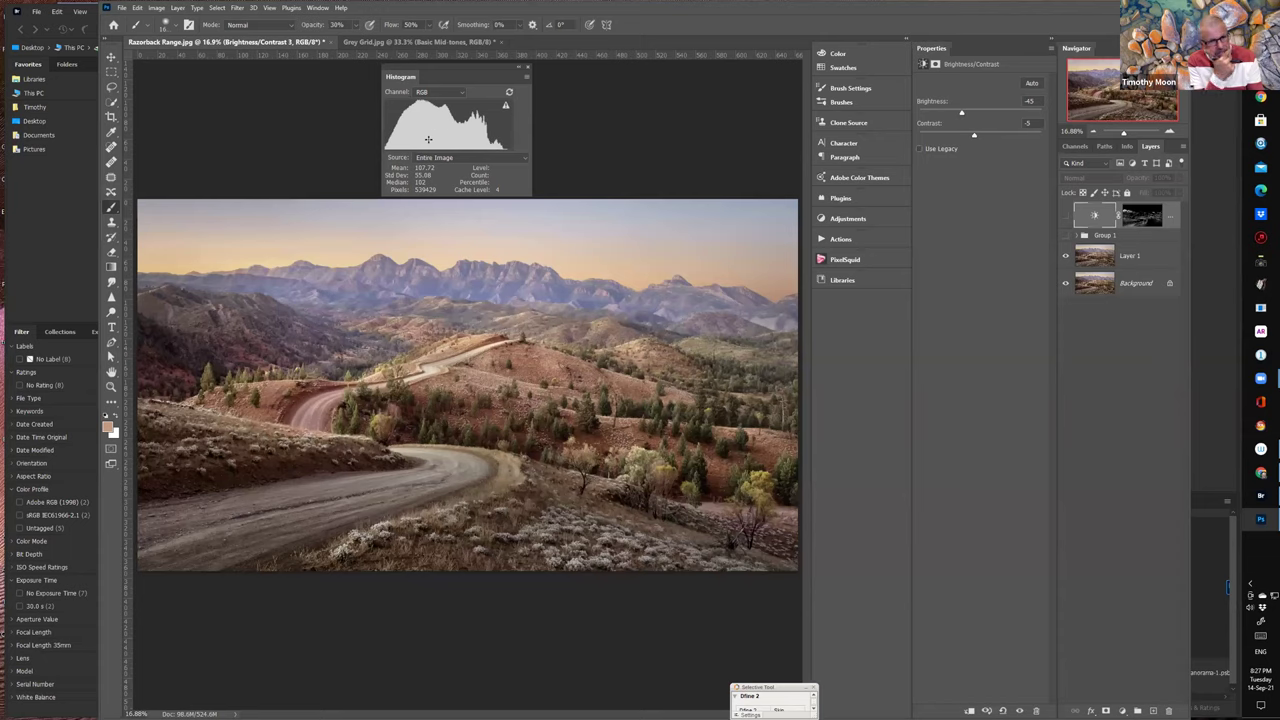
- Show Brightness/Contrast again, run the Lights luminosity-mask action to add a masked Curves layer, then hide it
click(1064, 215)
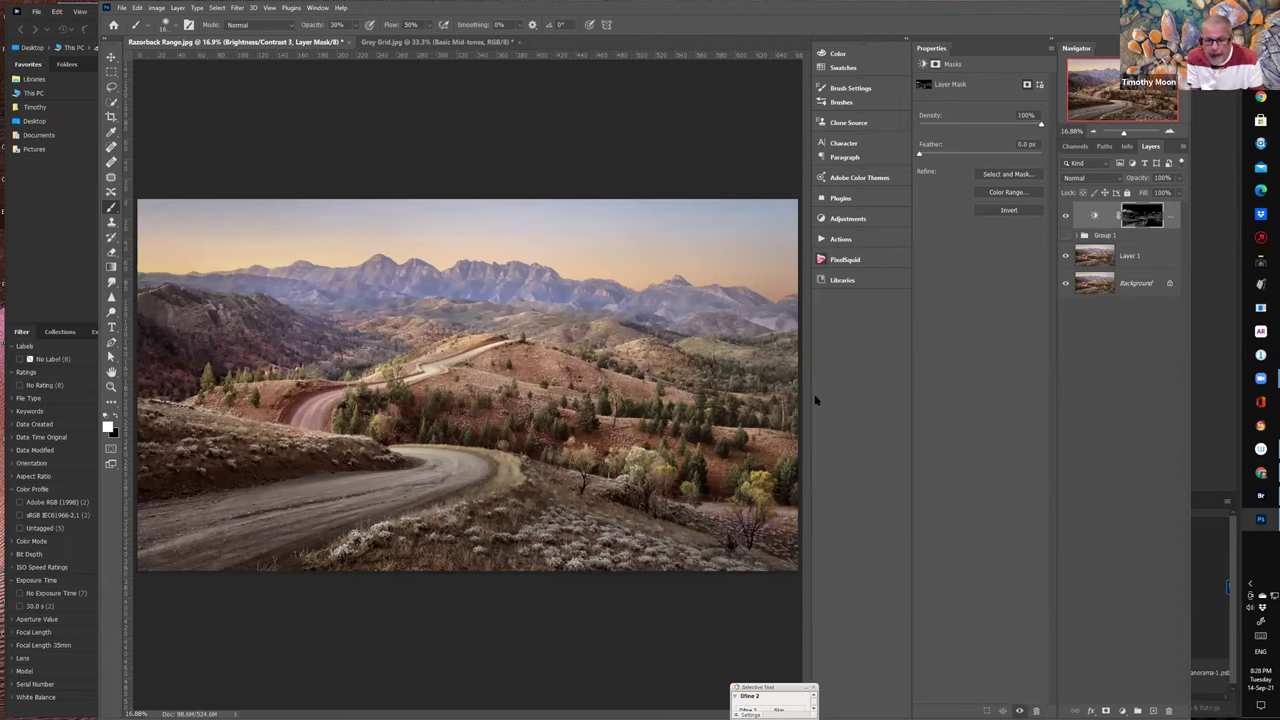
click(820, 239)
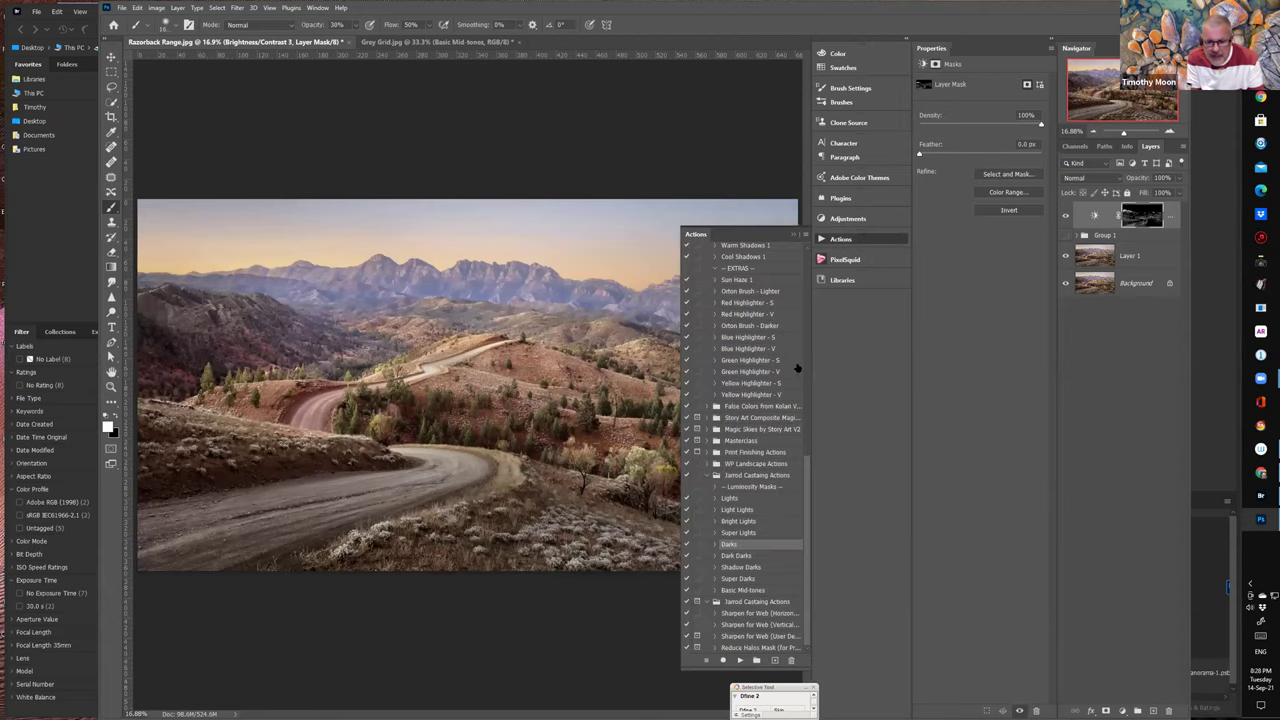
click(729, 498)
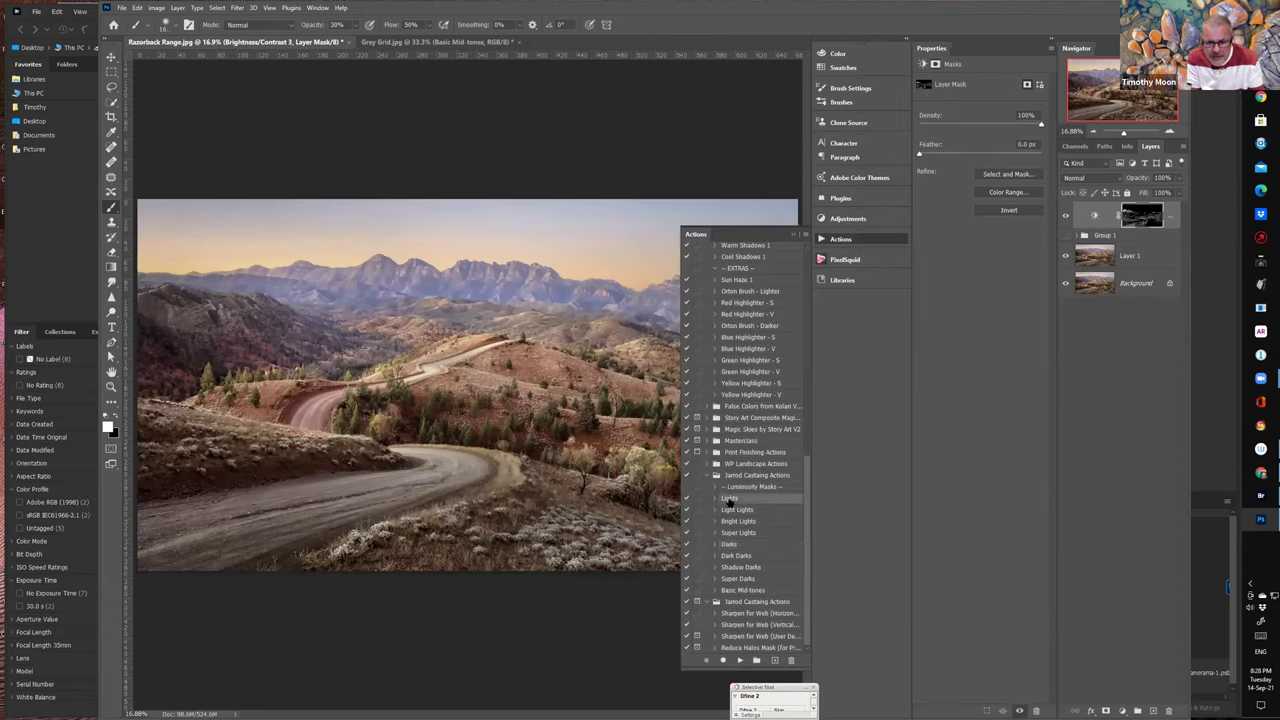
click(740, 661)
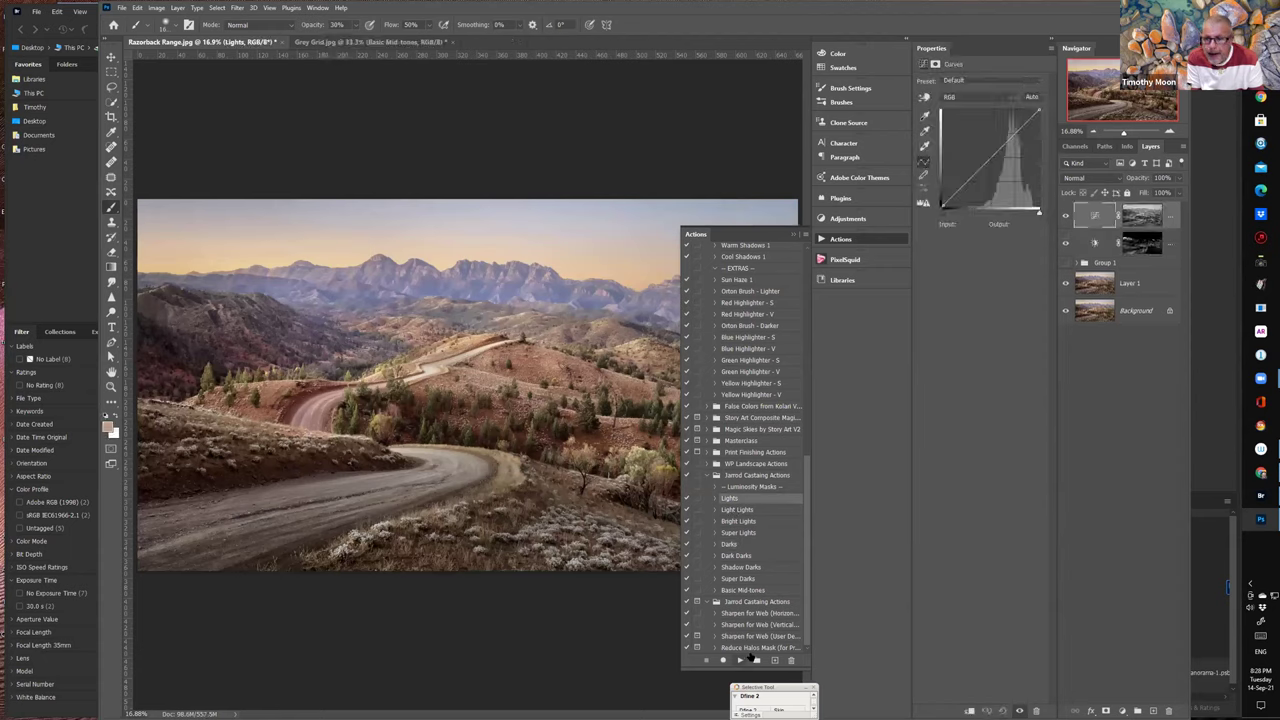
click(792, 234)
click(1065, 216)
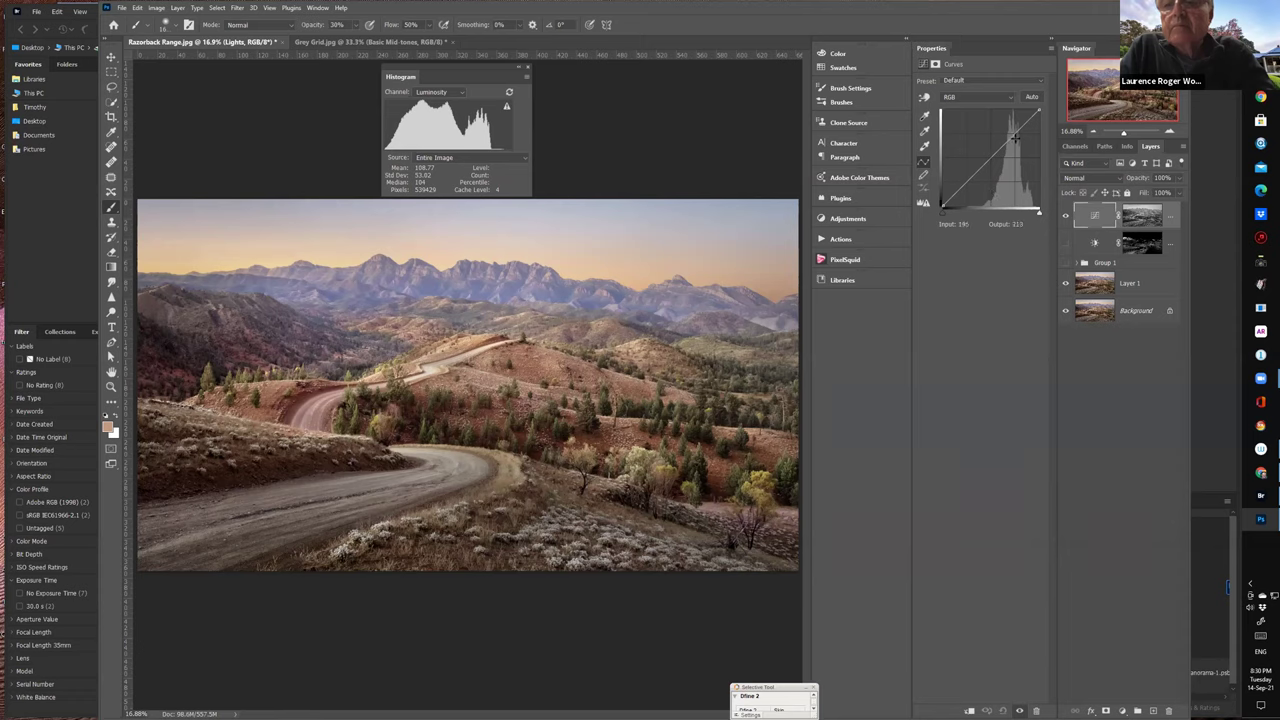
- Re-show Brightness/Contrast 3, add a Curves layer, and move the shadows mask onto it, replacing its mask
click(1095, 243)
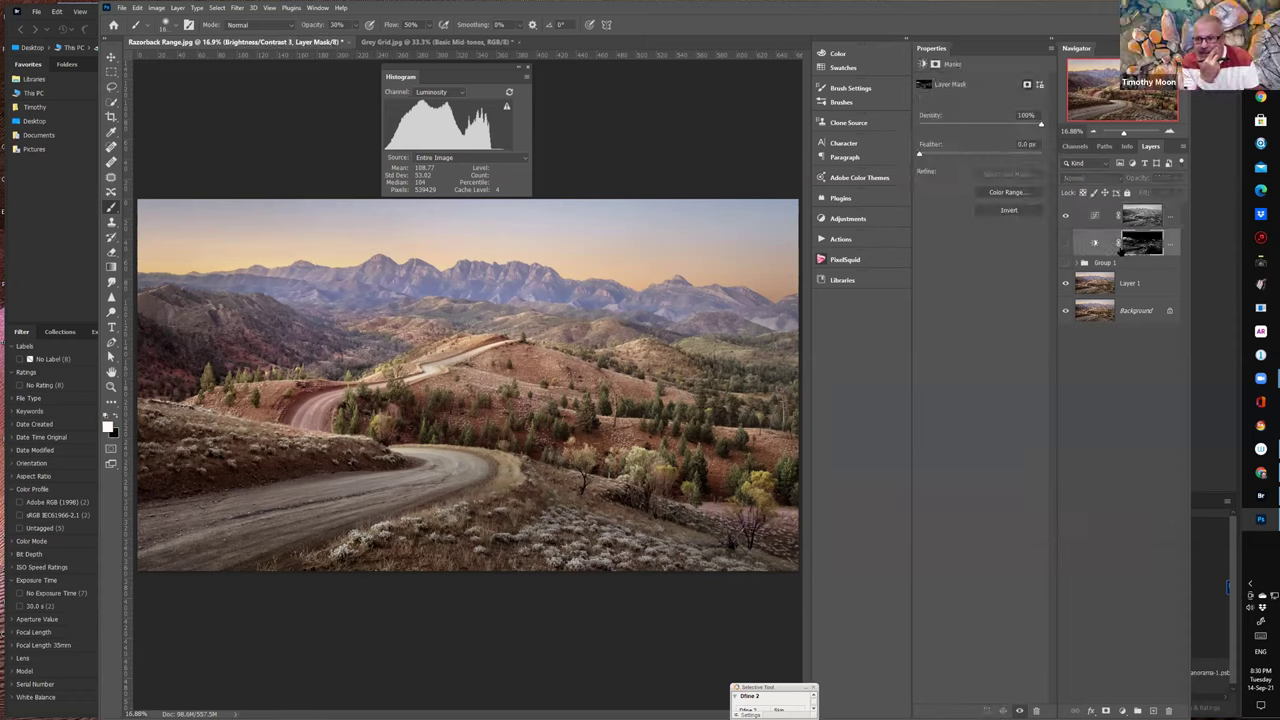
click(1065, 243)
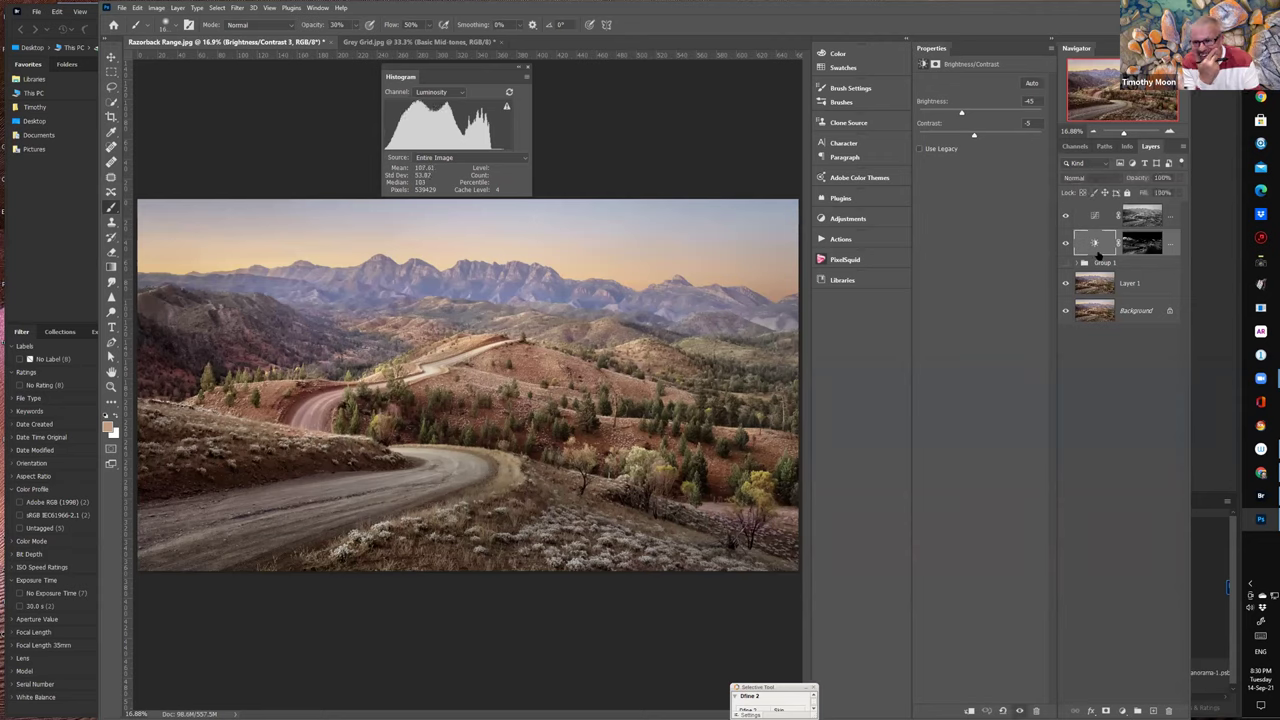
click(1125, 243)
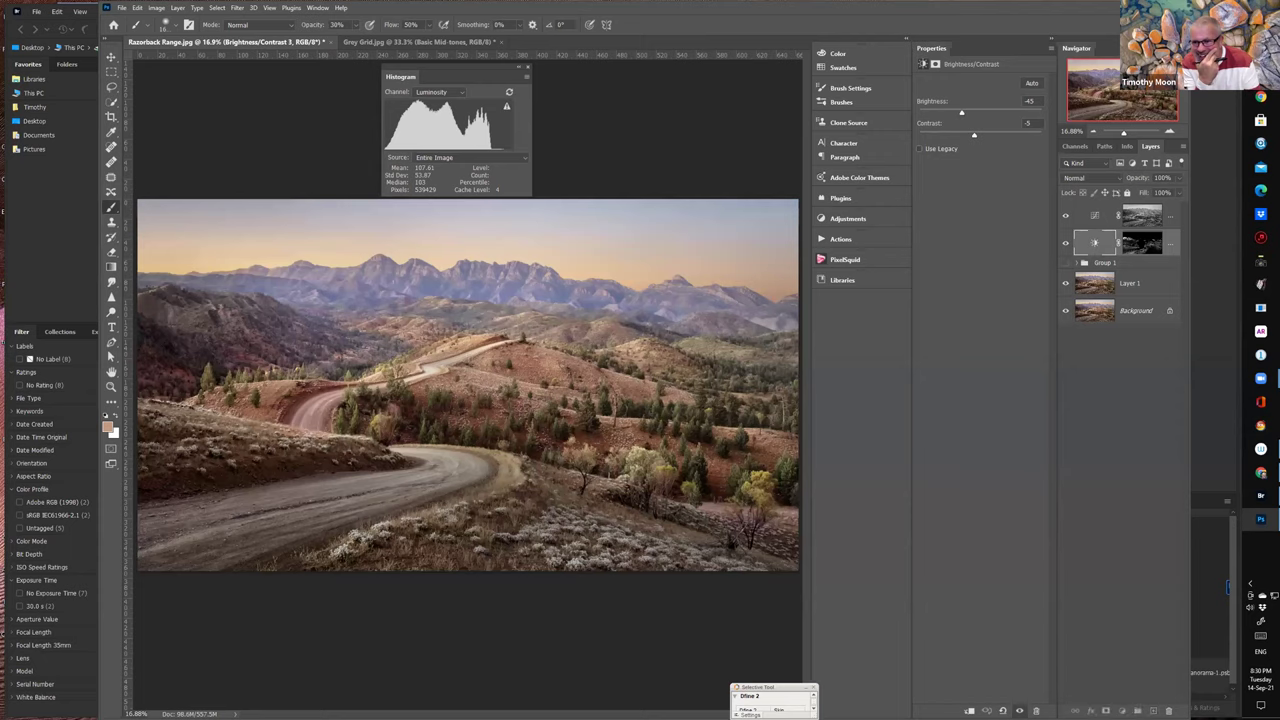
click(1123, 709)
click(1152, 590)
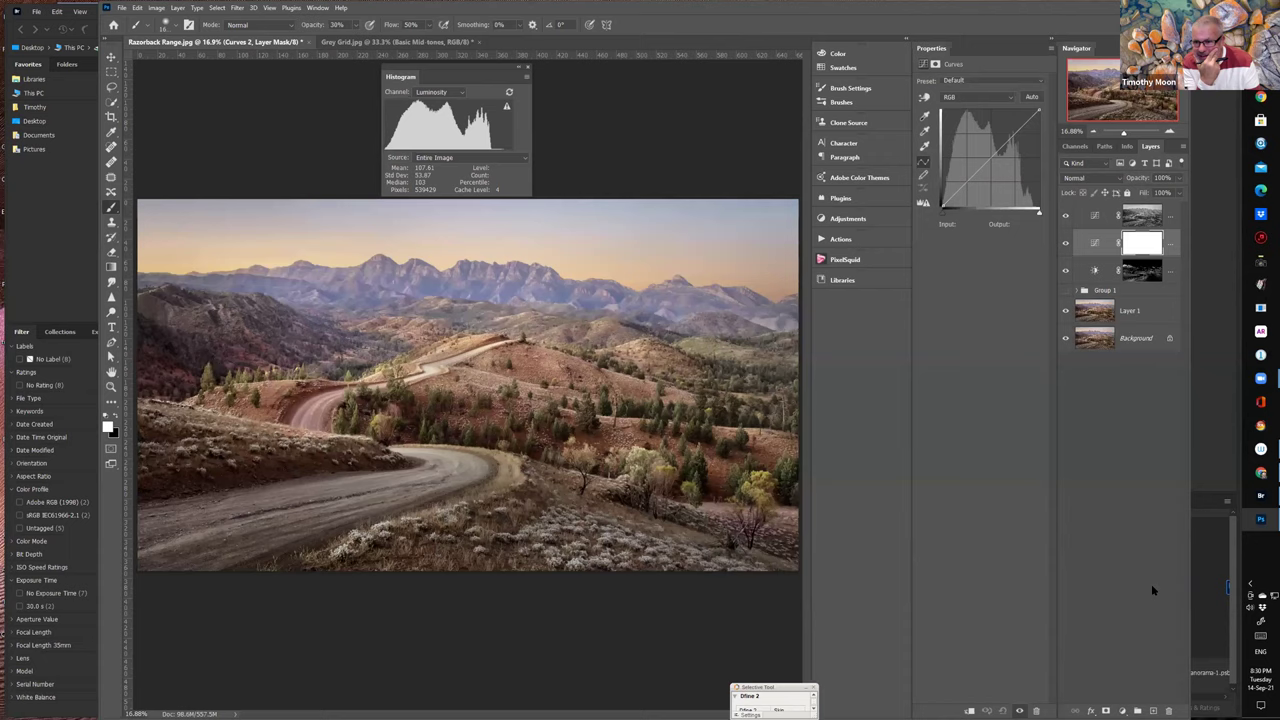
drag(1141, 270, 1143, 242)
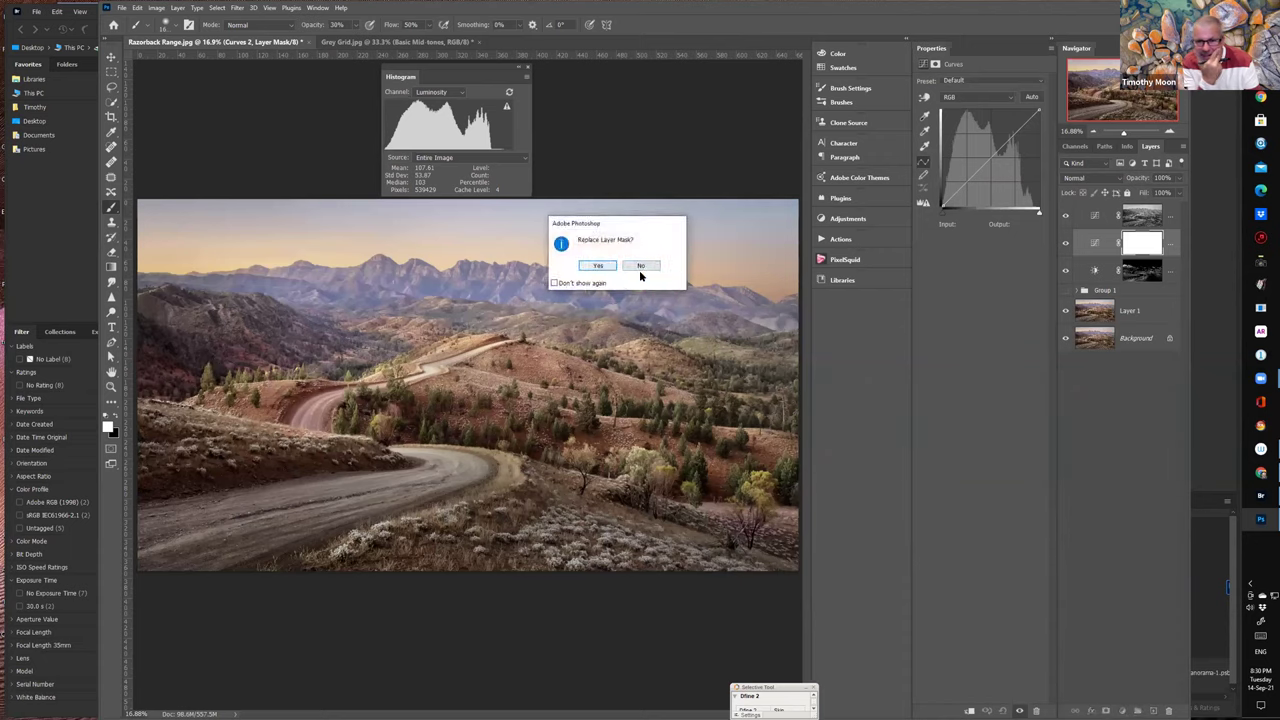
click(639, 268)
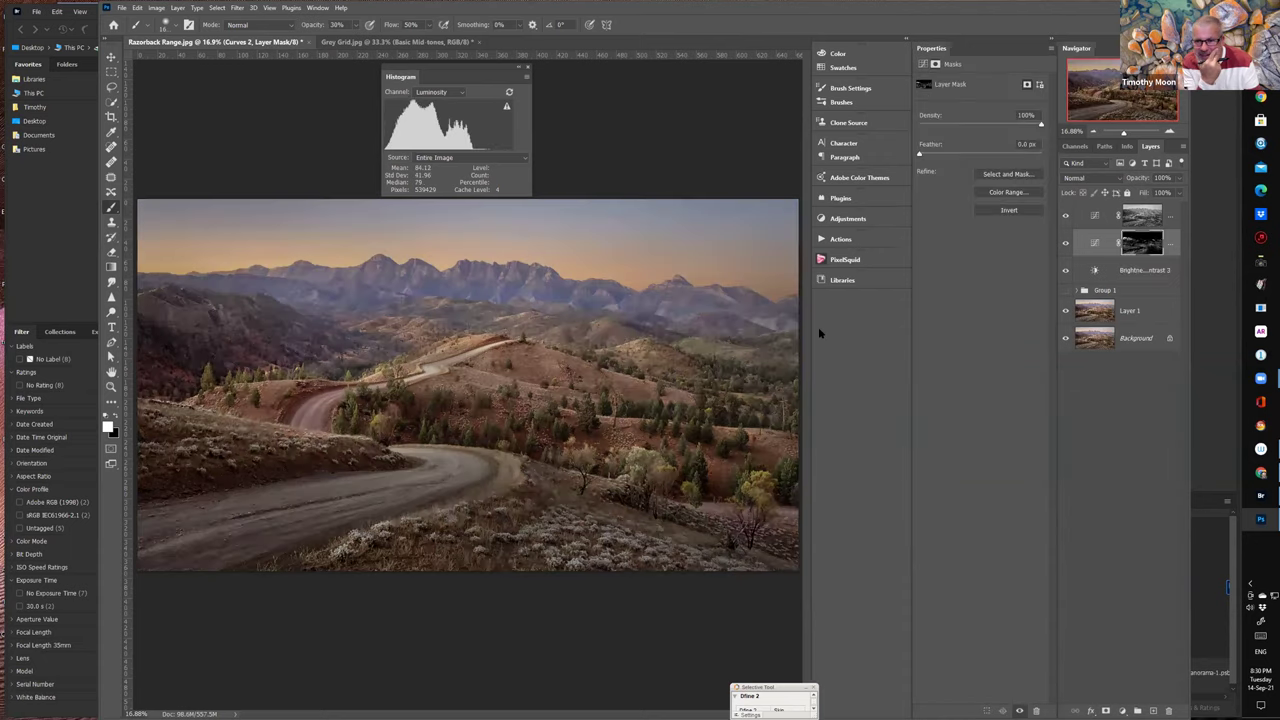
click(1095, 243)
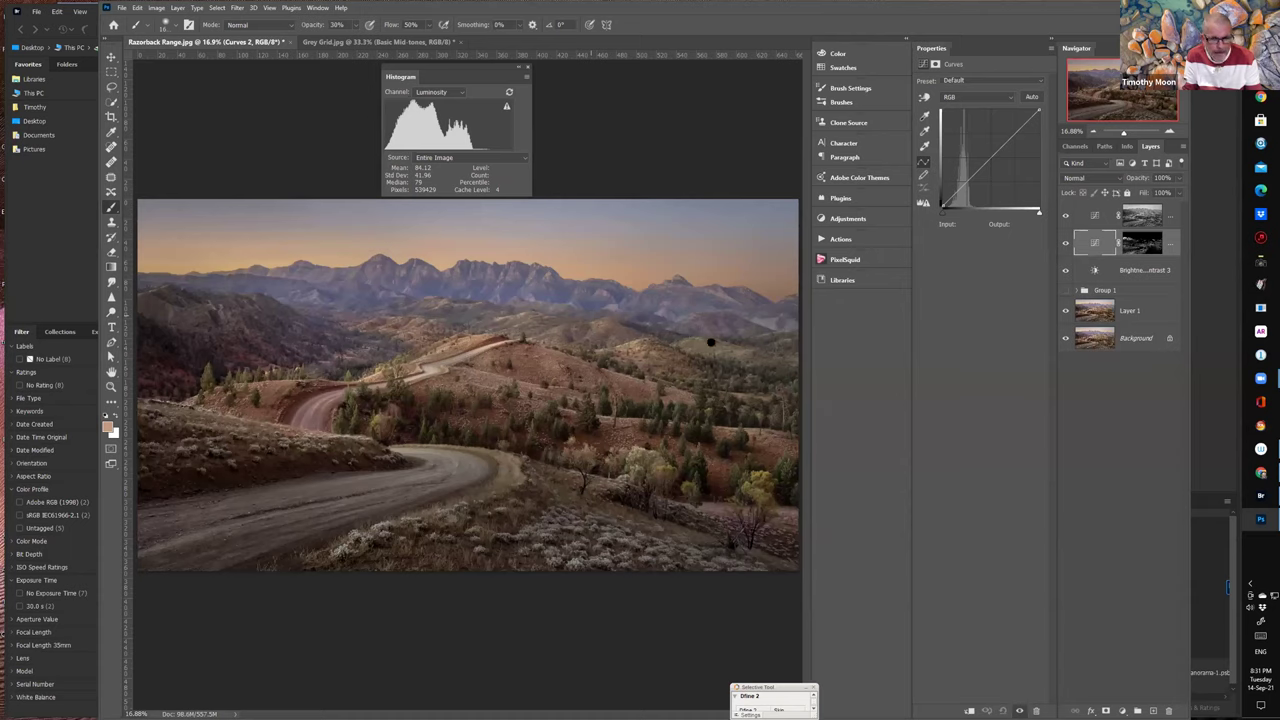
- Show and then hide the floating Actions panel via the Window menu
click(838, 239)
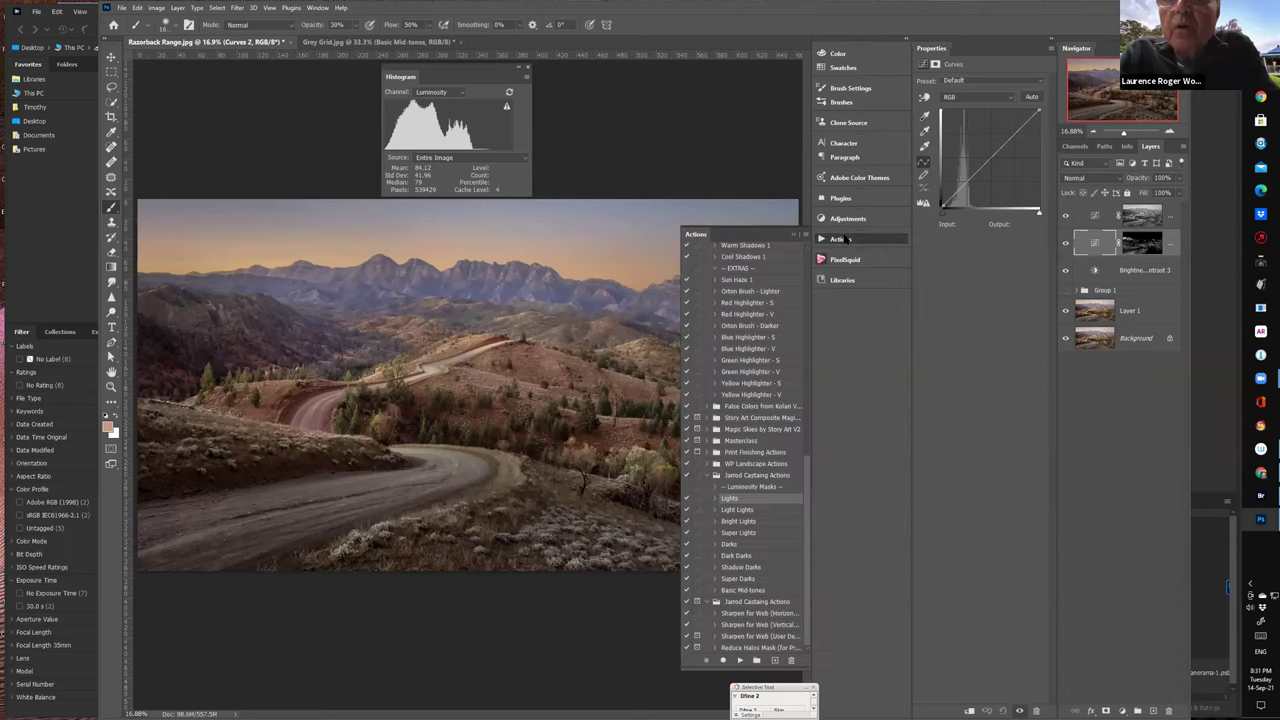
click(845, 239)
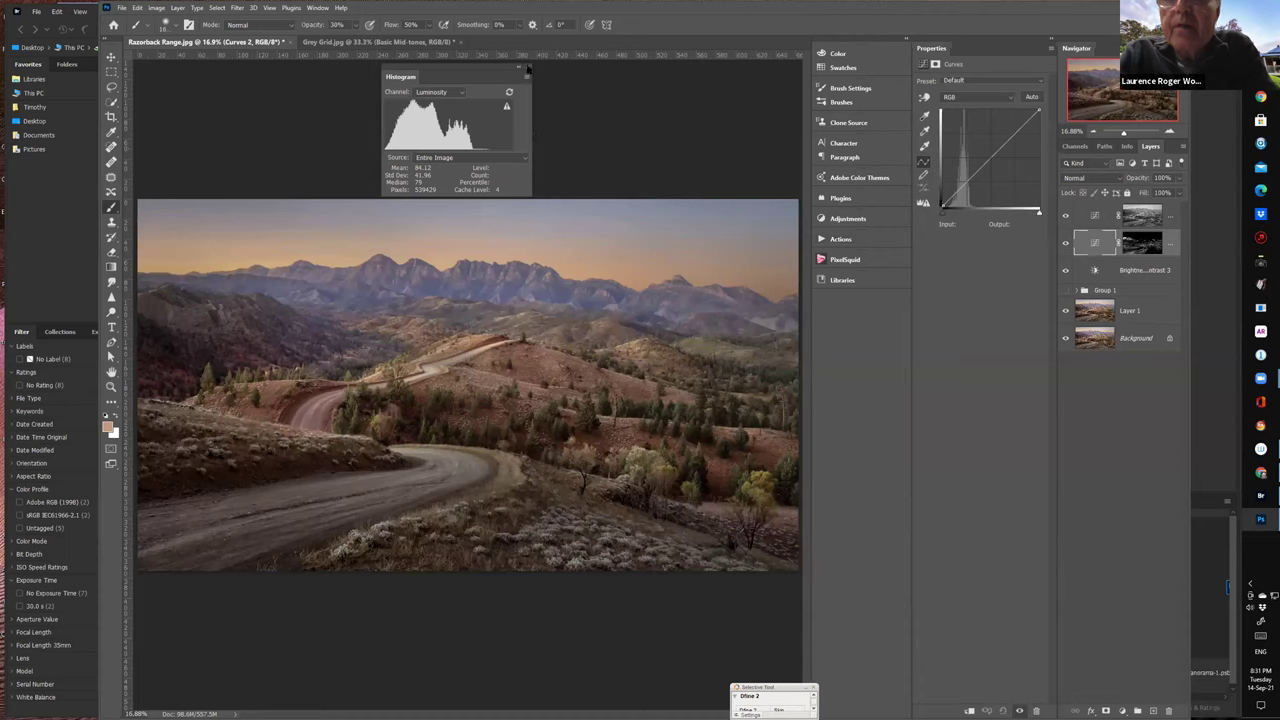
click(316, 8)
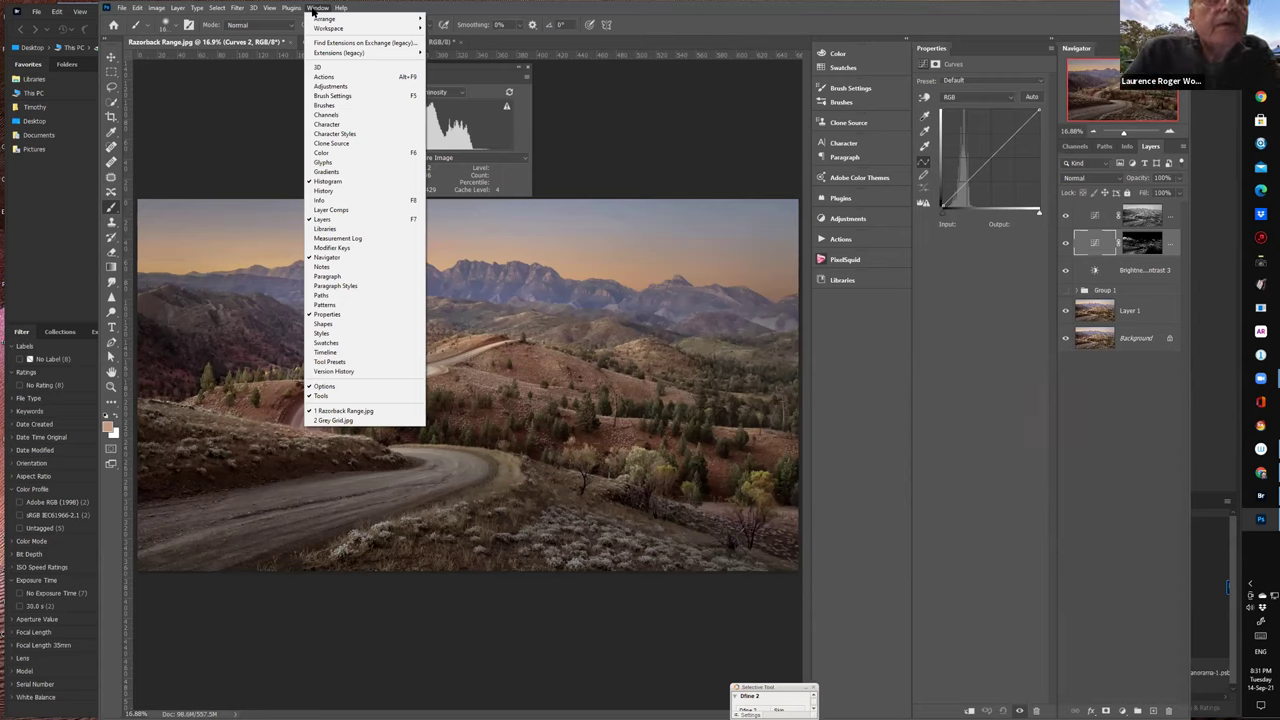
click(320, 77)
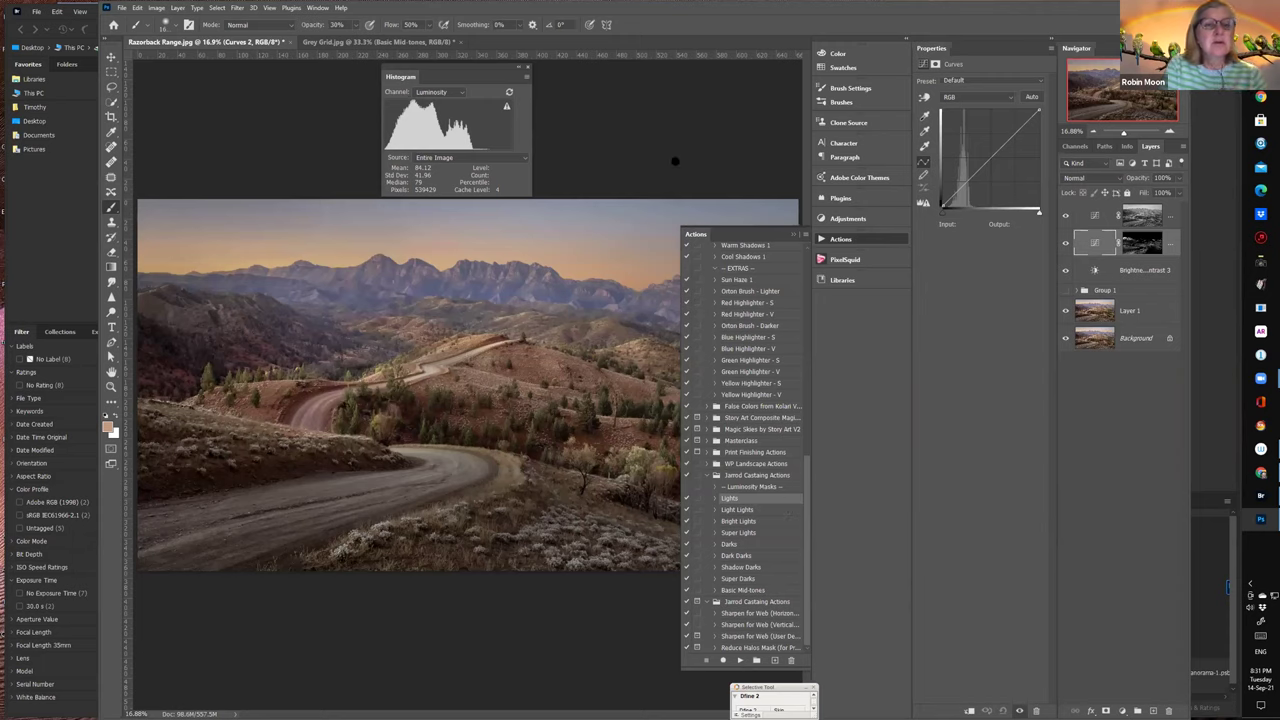
click(318, 7)
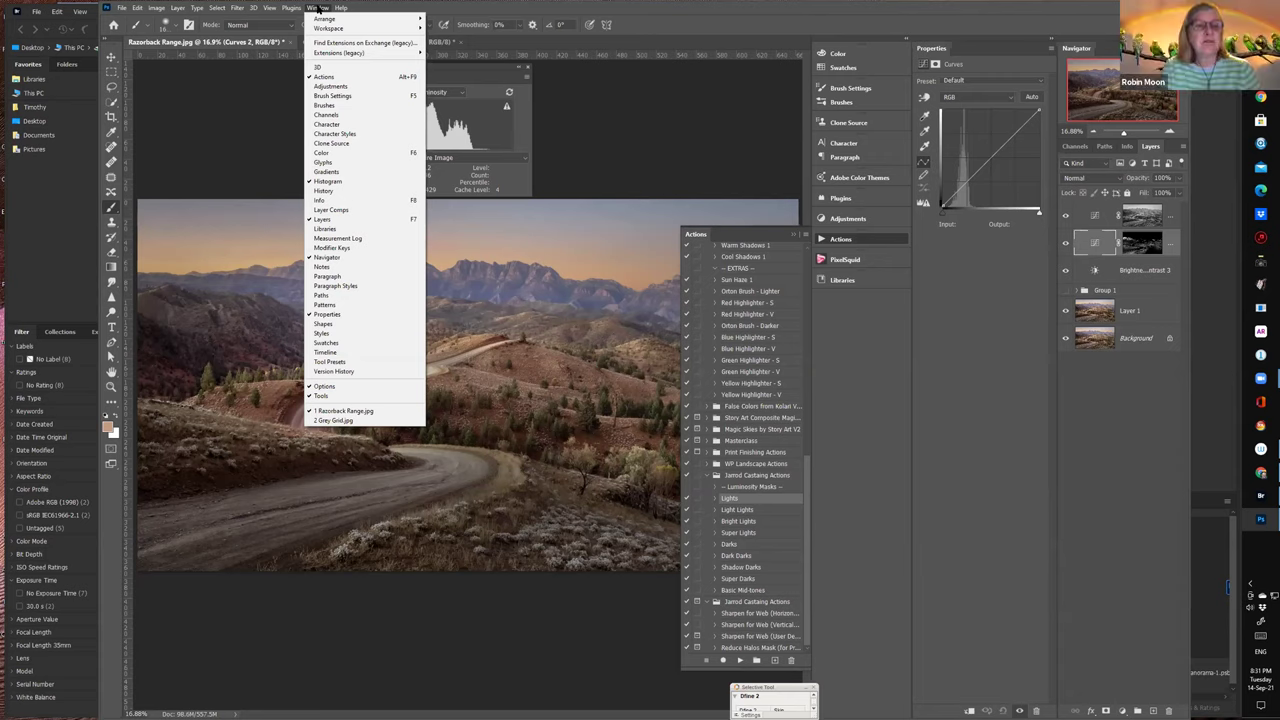
click(324, 76)
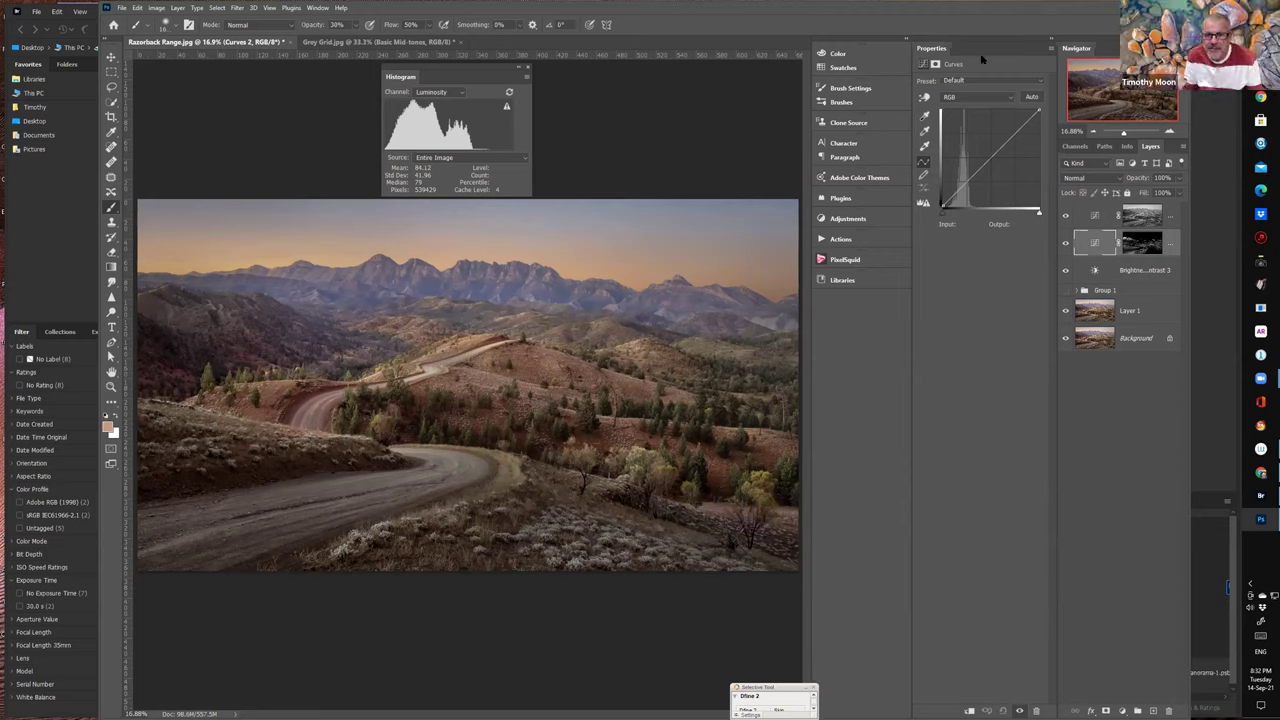
- Open Jarrod Castaing Website.jpg from Adobe Bridge in Photoshop
mouse_move(970, 50)
mouse_down()
mouse_move(1045, 365)
mouse_move(1118, 362)
mouse_move(970, 176)
mouse_move(972, 58)
mouse_up()
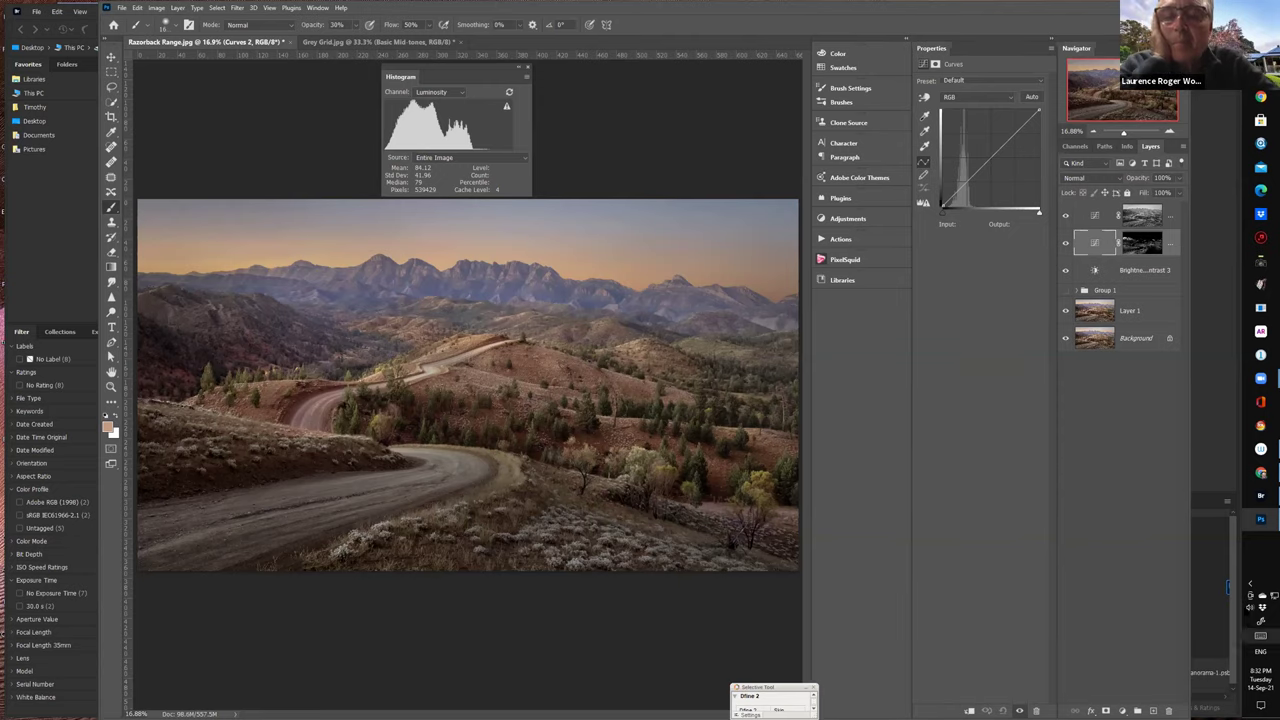
click(1261, 495)
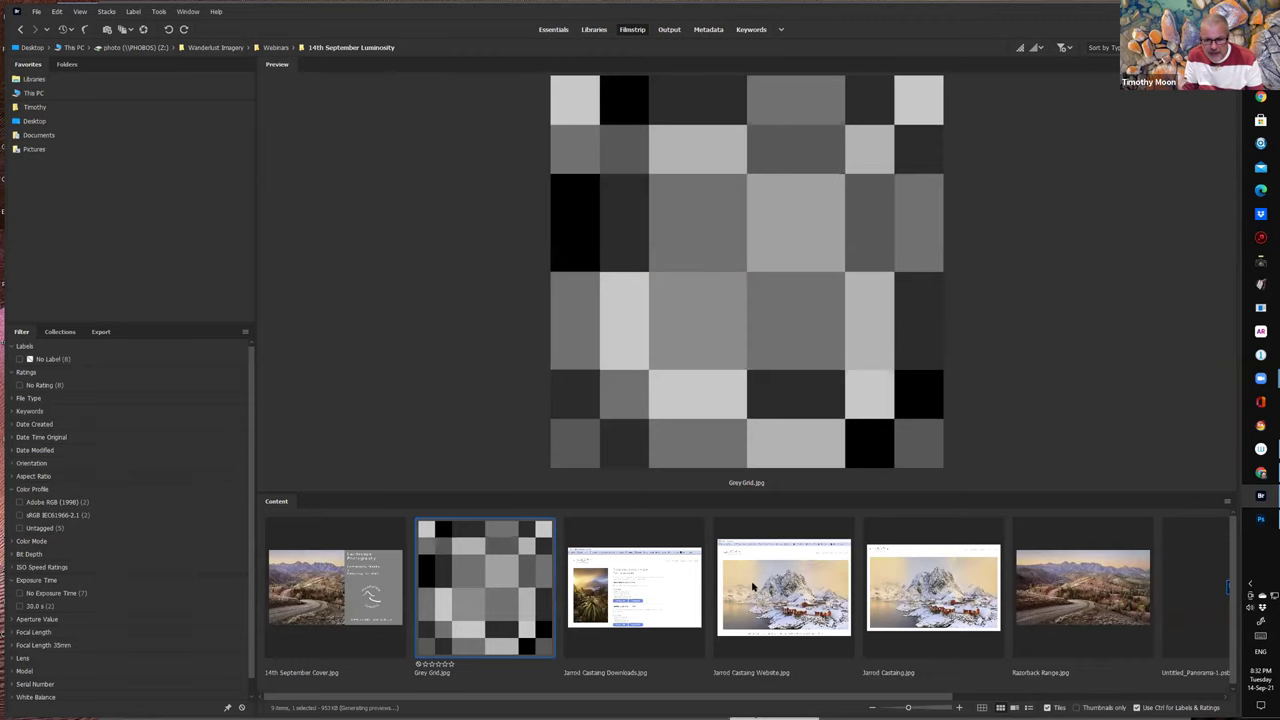
double_click(753, 587)
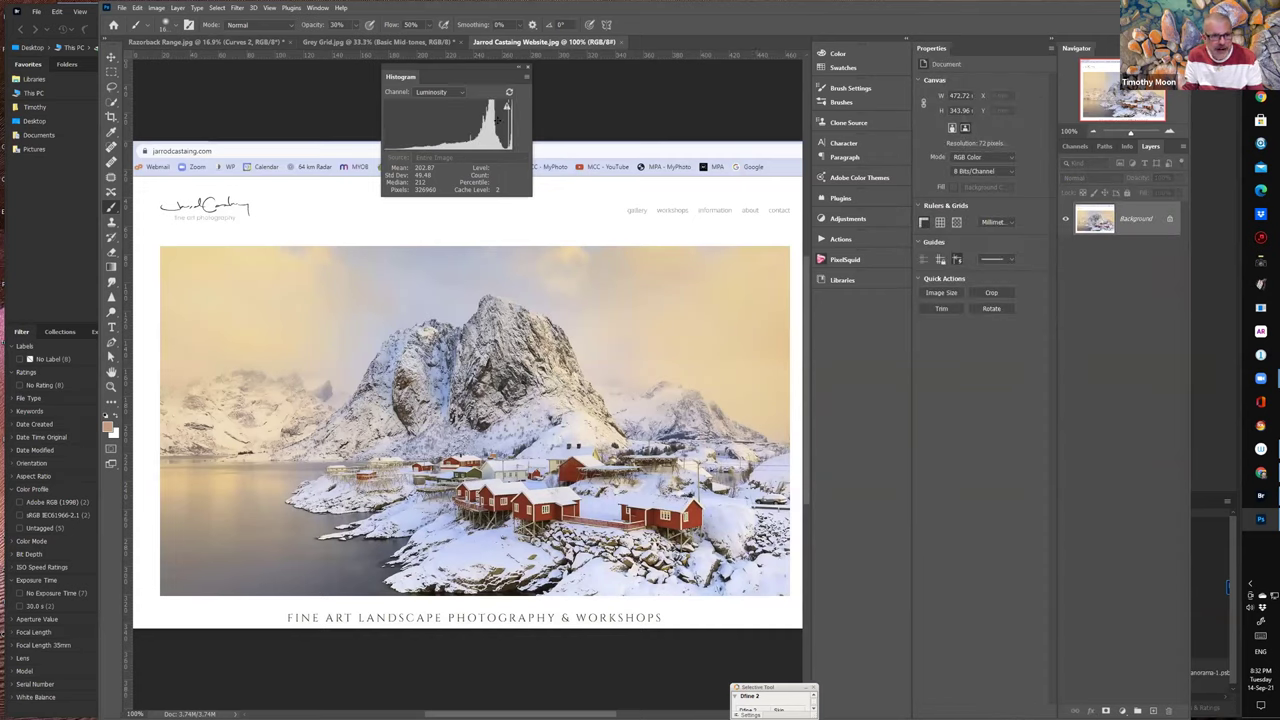
- Move the Histogram panel to the top right, clear of the website screenshot
drag(470, 65, 745, 12)
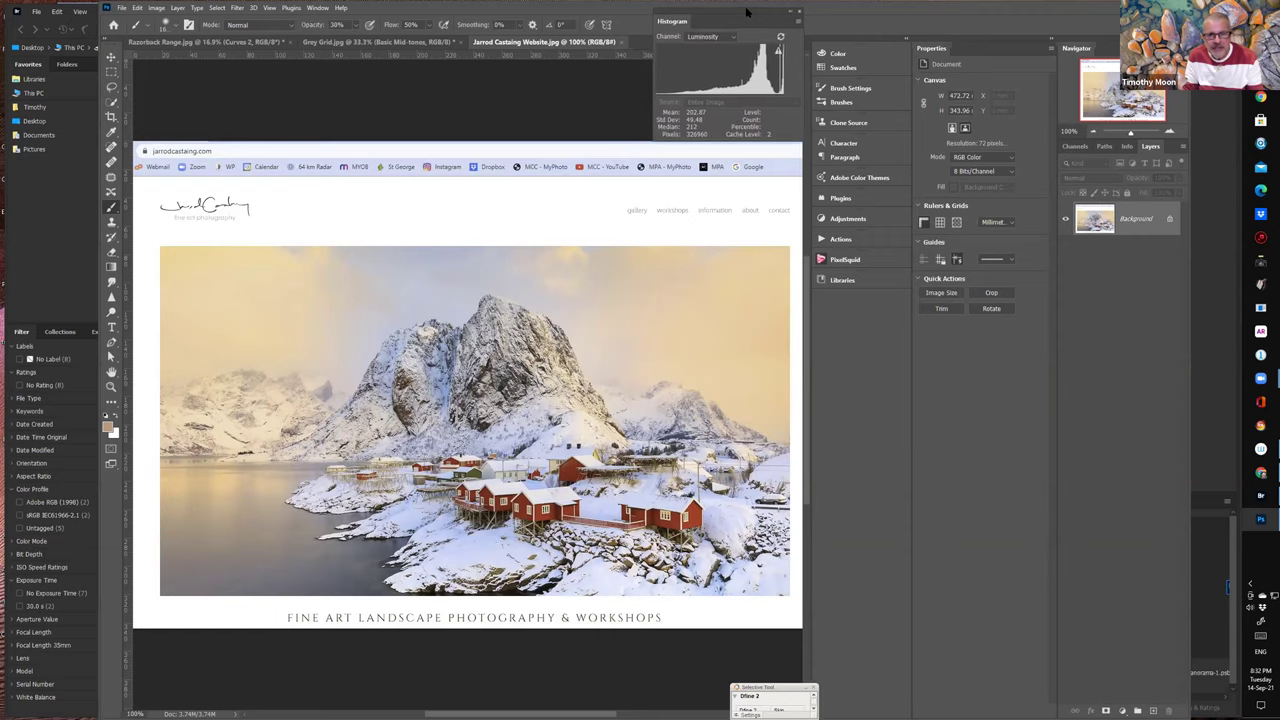
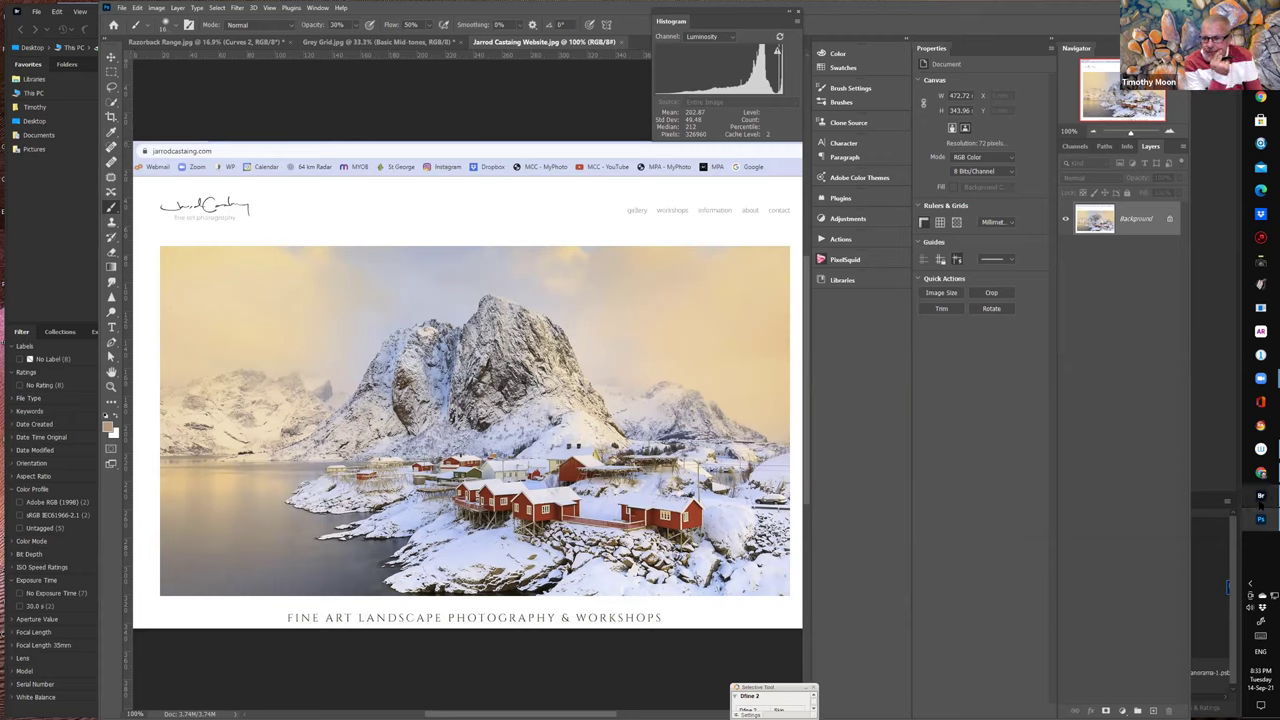
- Open Jarrod Castaing Downloads.jpg from Adobe Bridge as a new Photoshop document
click(1261, 495)
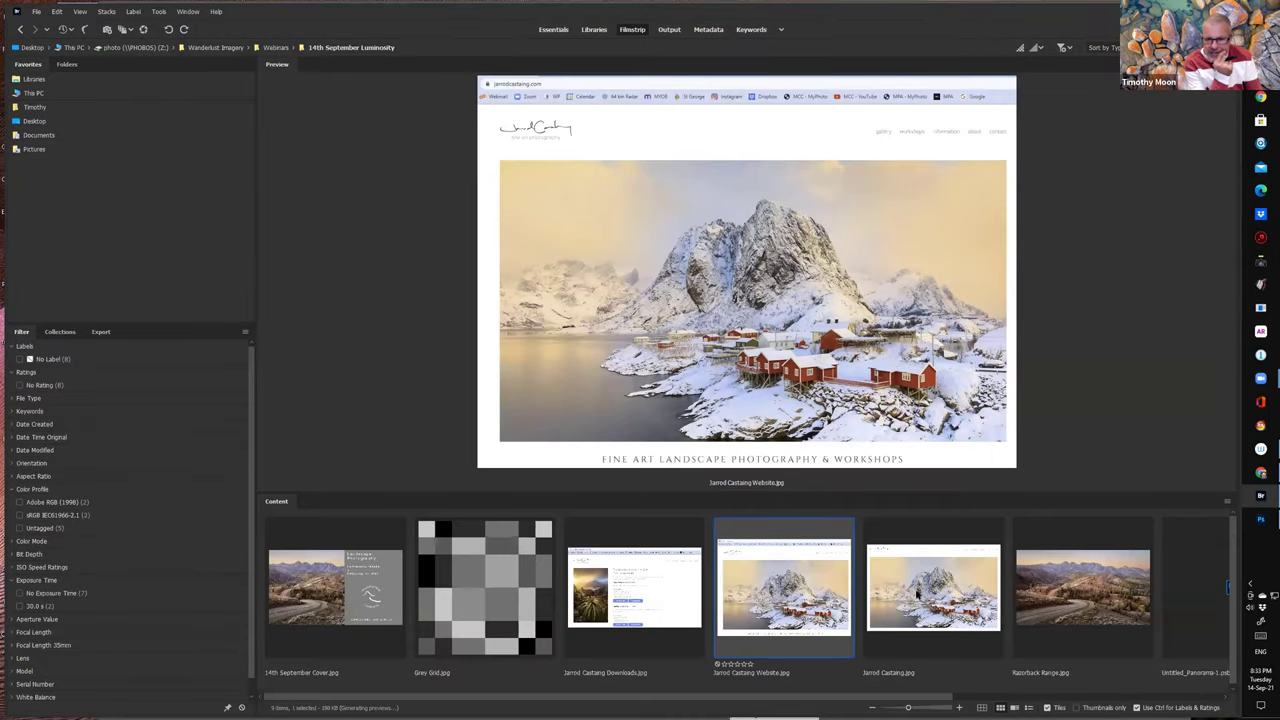
double_click(654, 598)
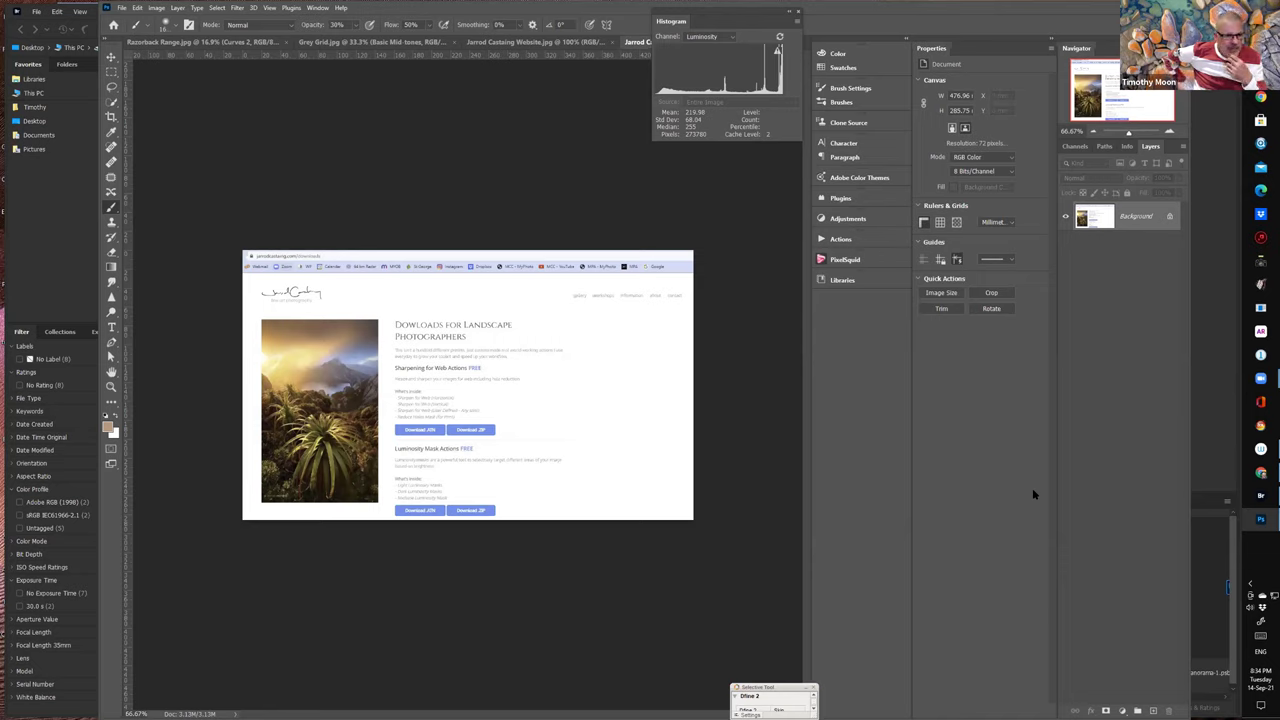
- Close the Histogram panel, start Load Actions from the Actions panel menu, then dismiss the dialog
click(798, 13)
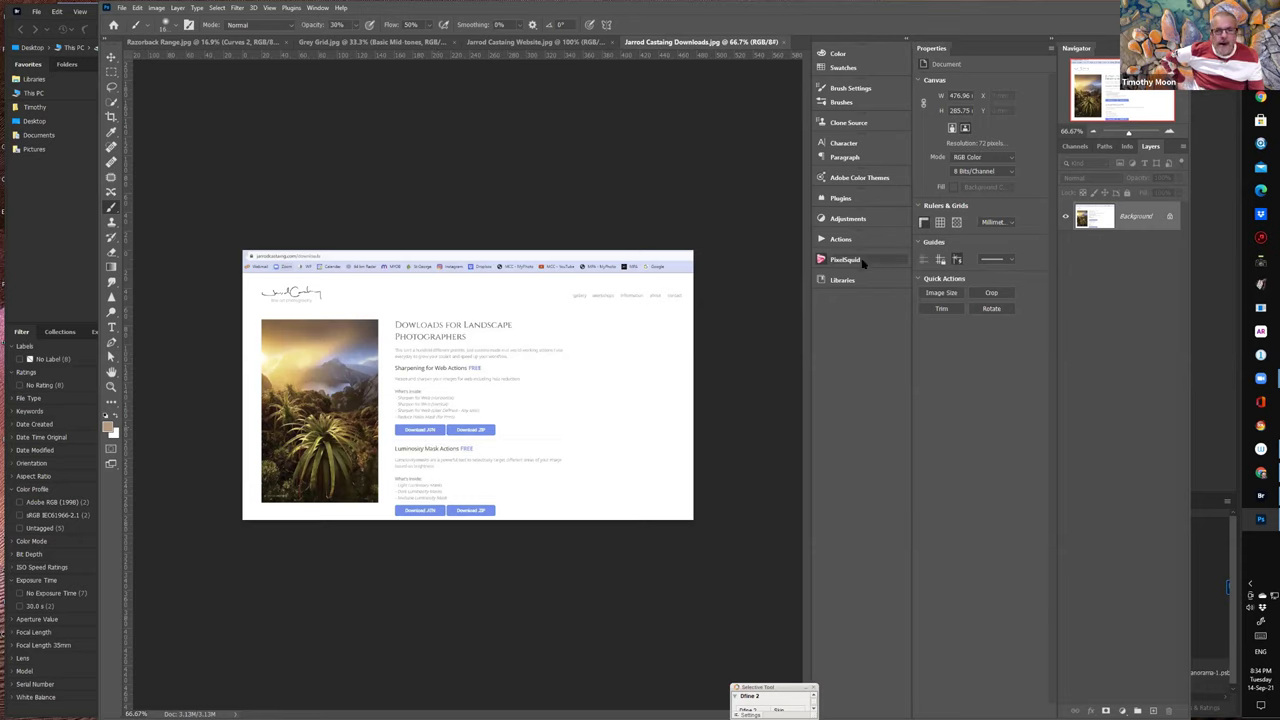
click(822, 241)
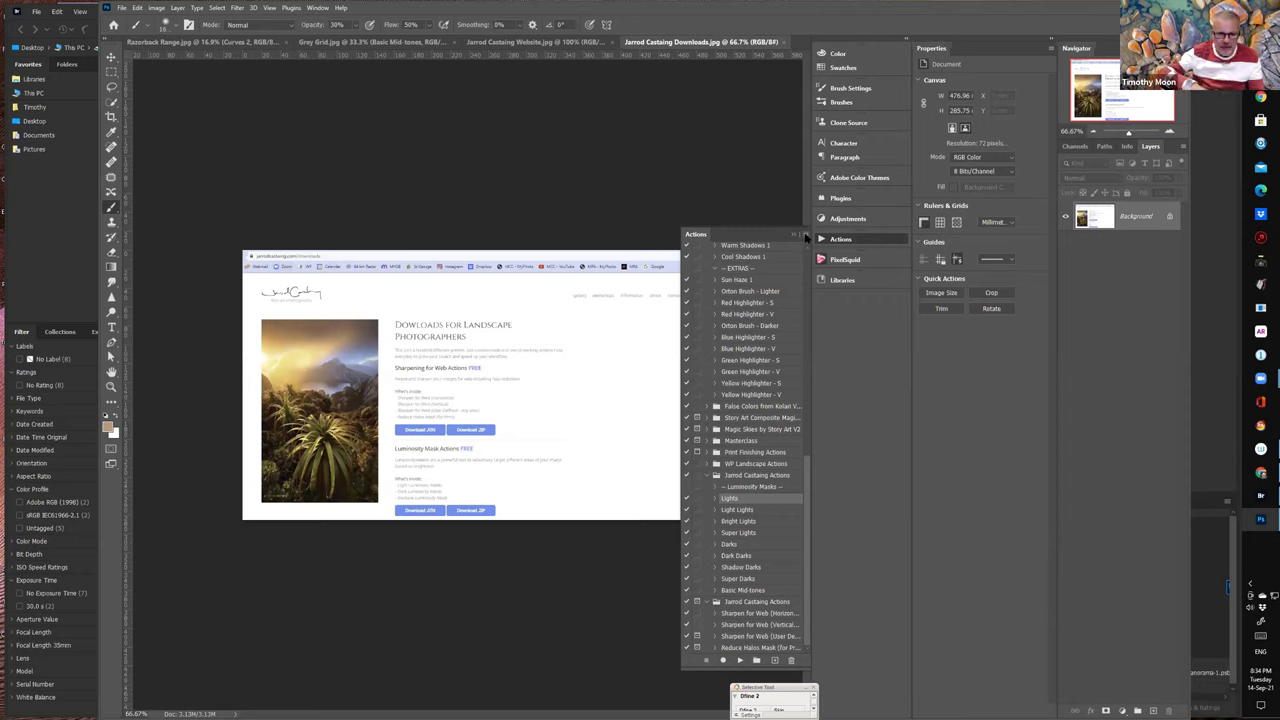
click(806, 236)
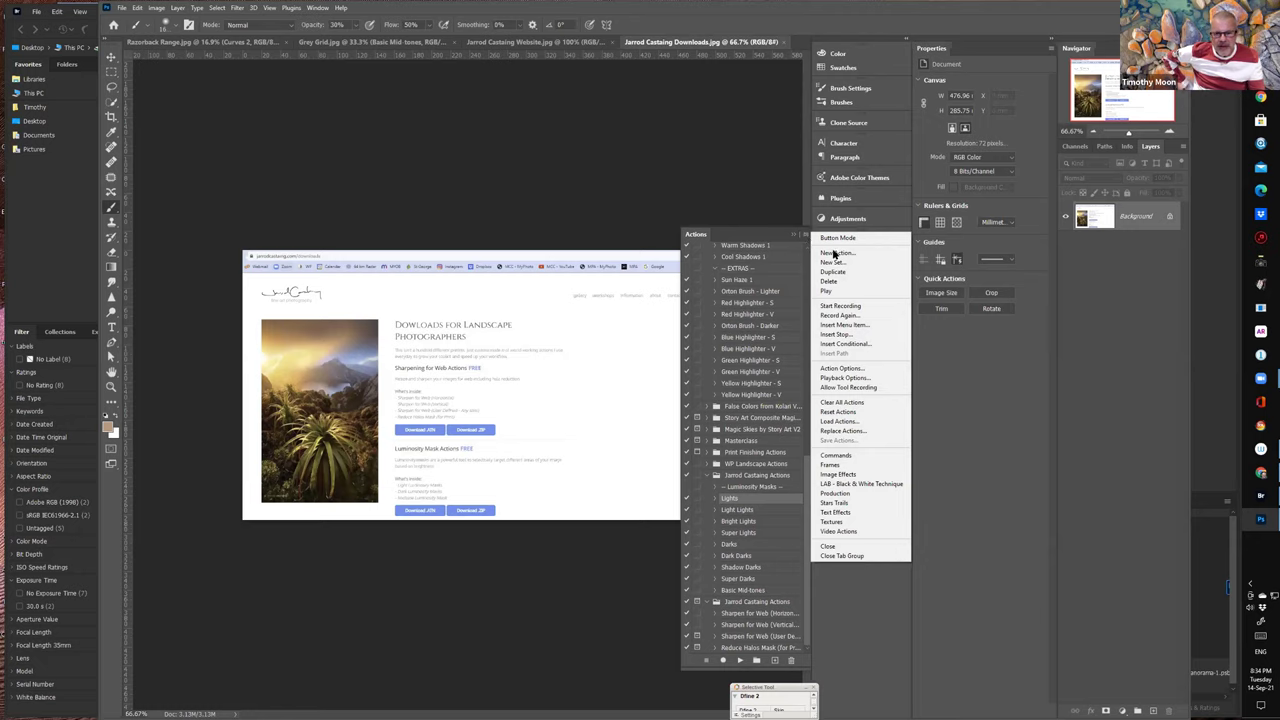
click(843, 424)
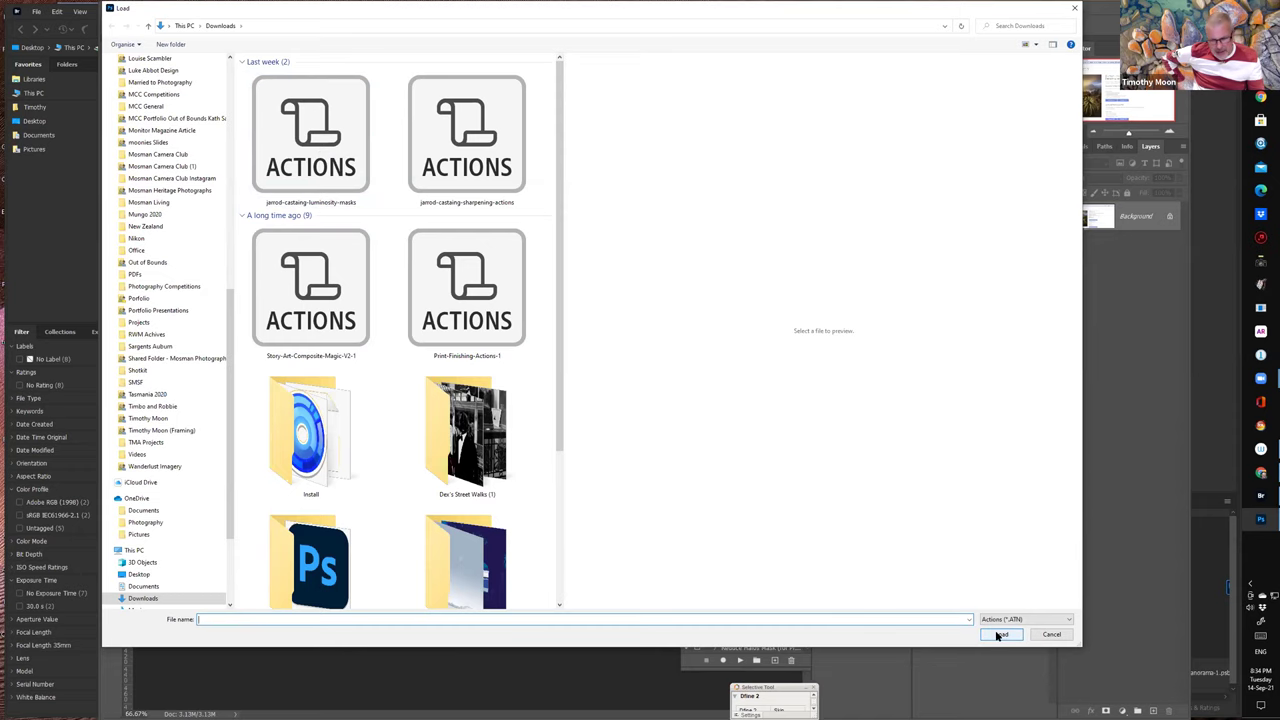
click(1078, 10)
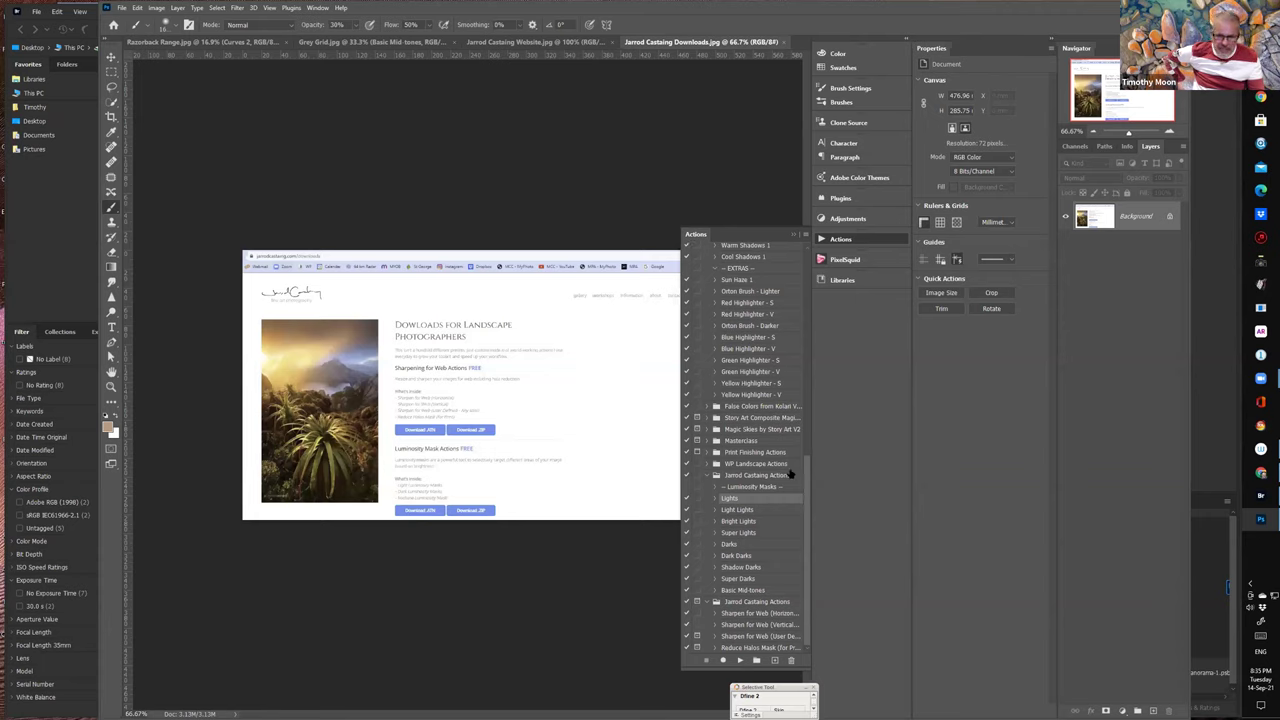
click(708, 475)
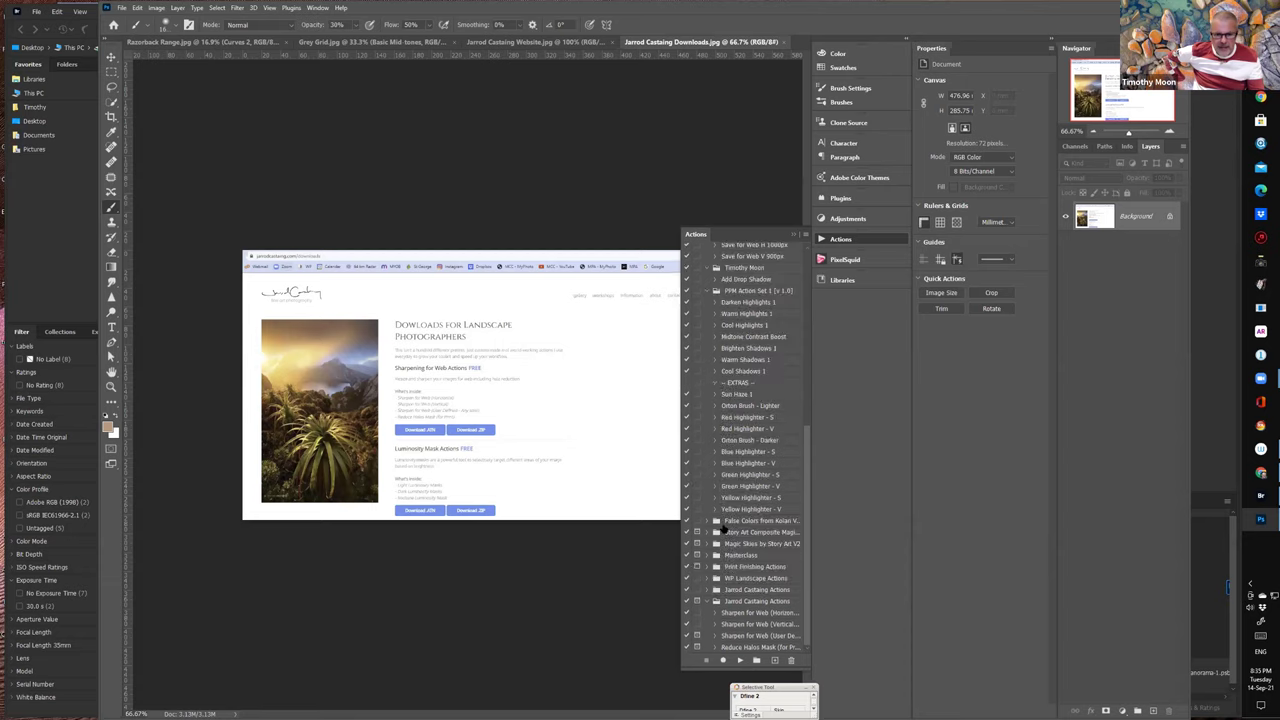
click(708, 601)
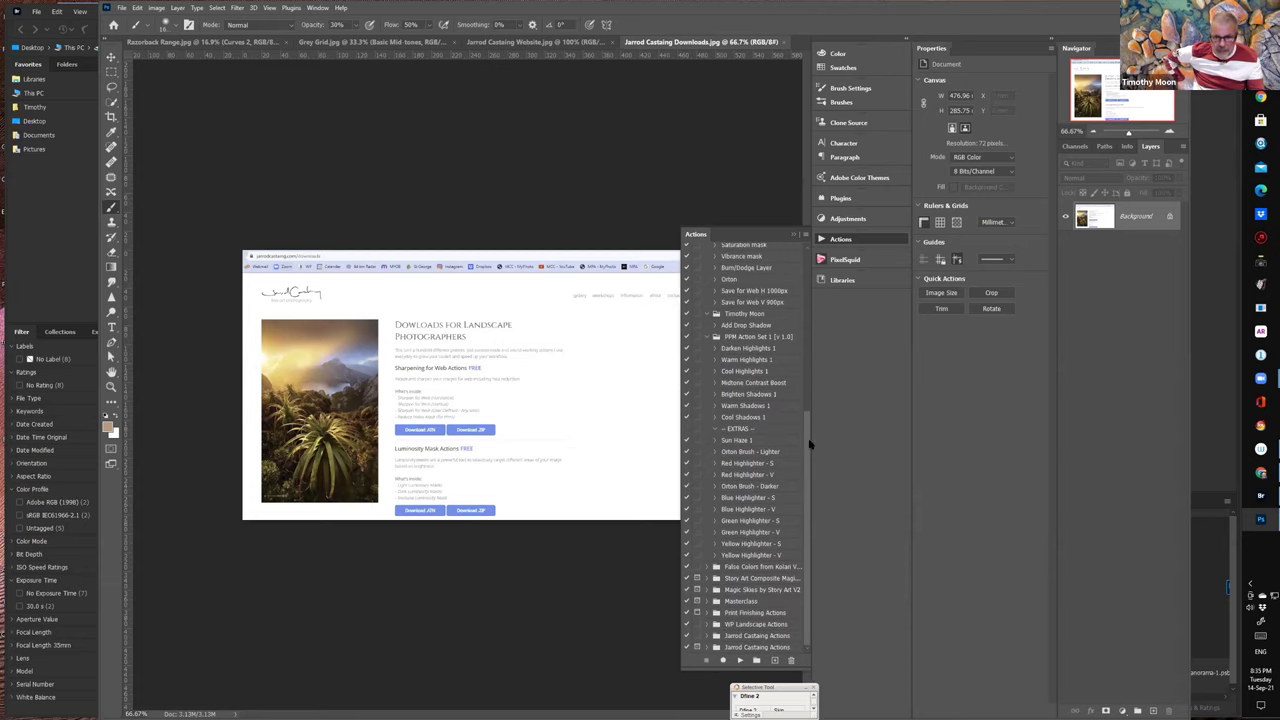
click(708, 636)
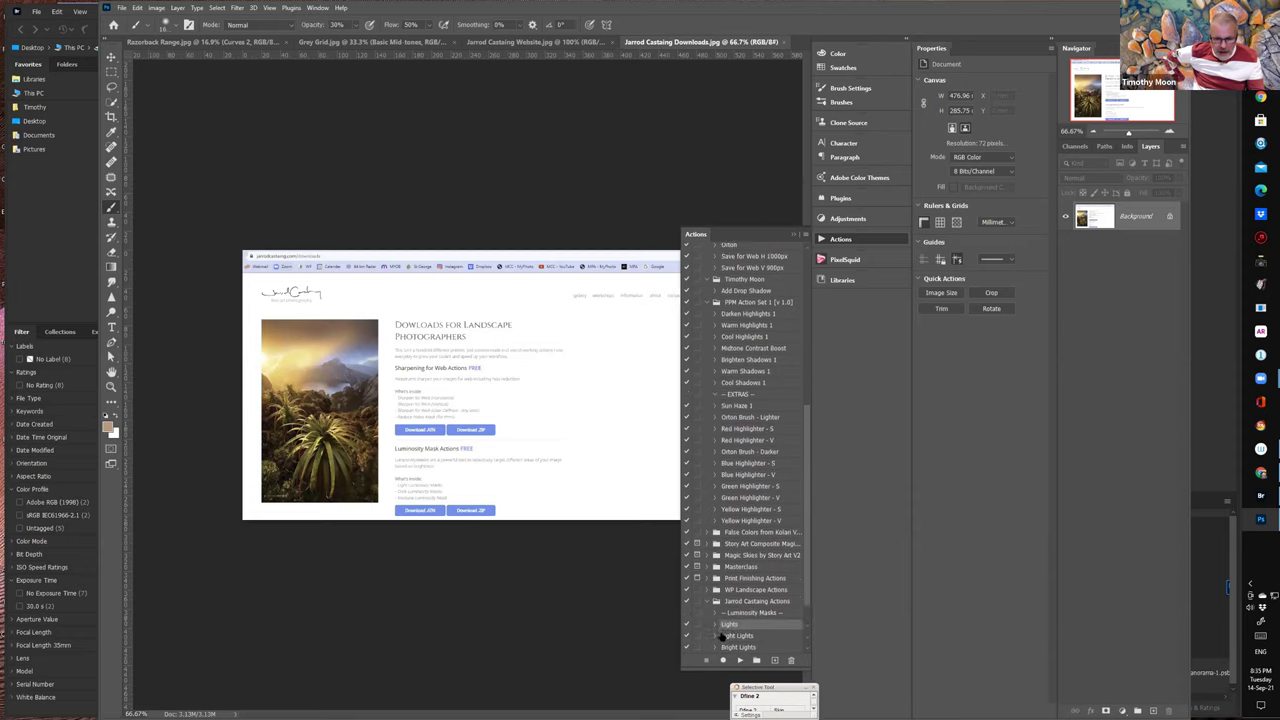
scroll(725, 636, down, 1)
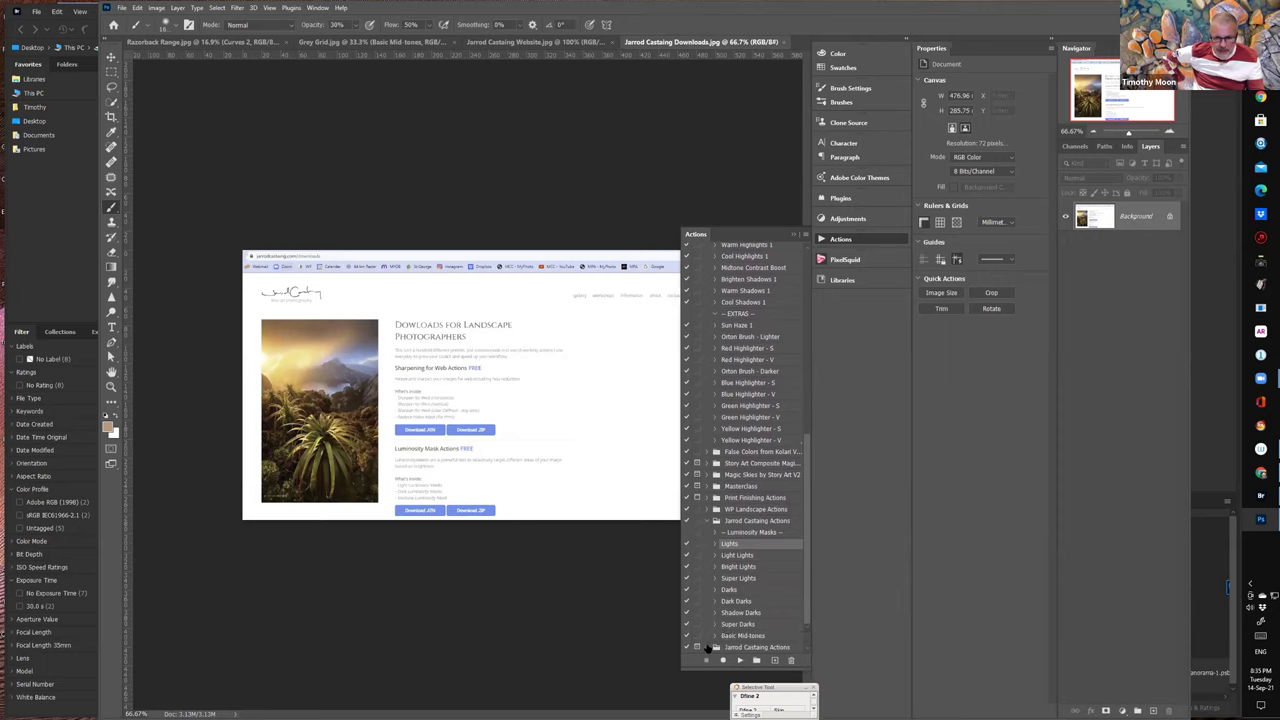
scroll(751, 601, down, 1)
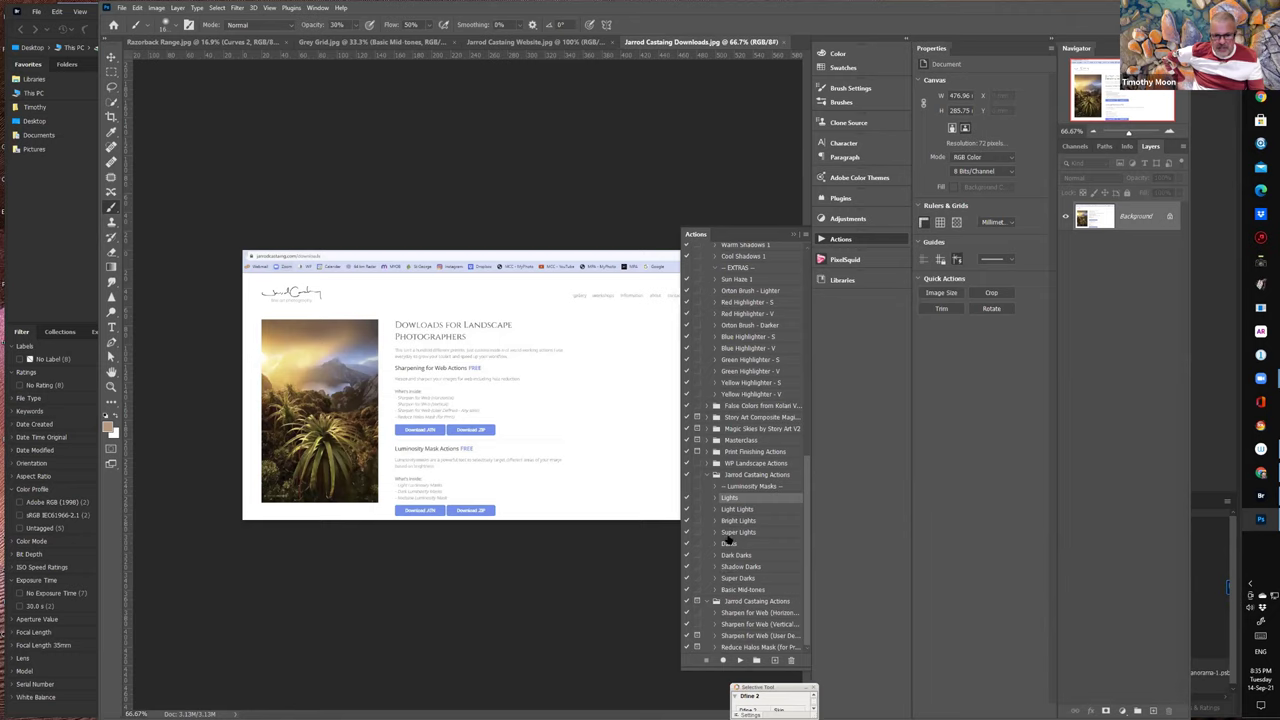
- Play the Lights action on the Downloads image, then switch to the Razorback Range.jpg document
click(739, 662)
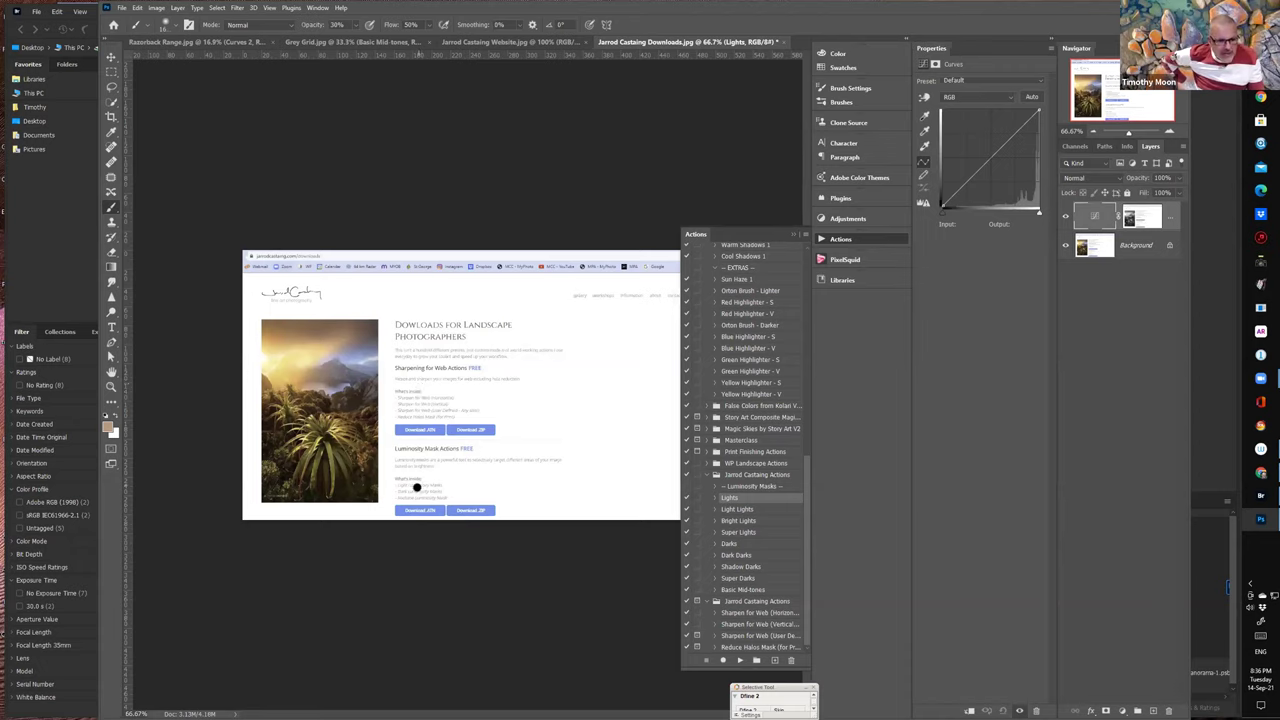
click(793, 233)
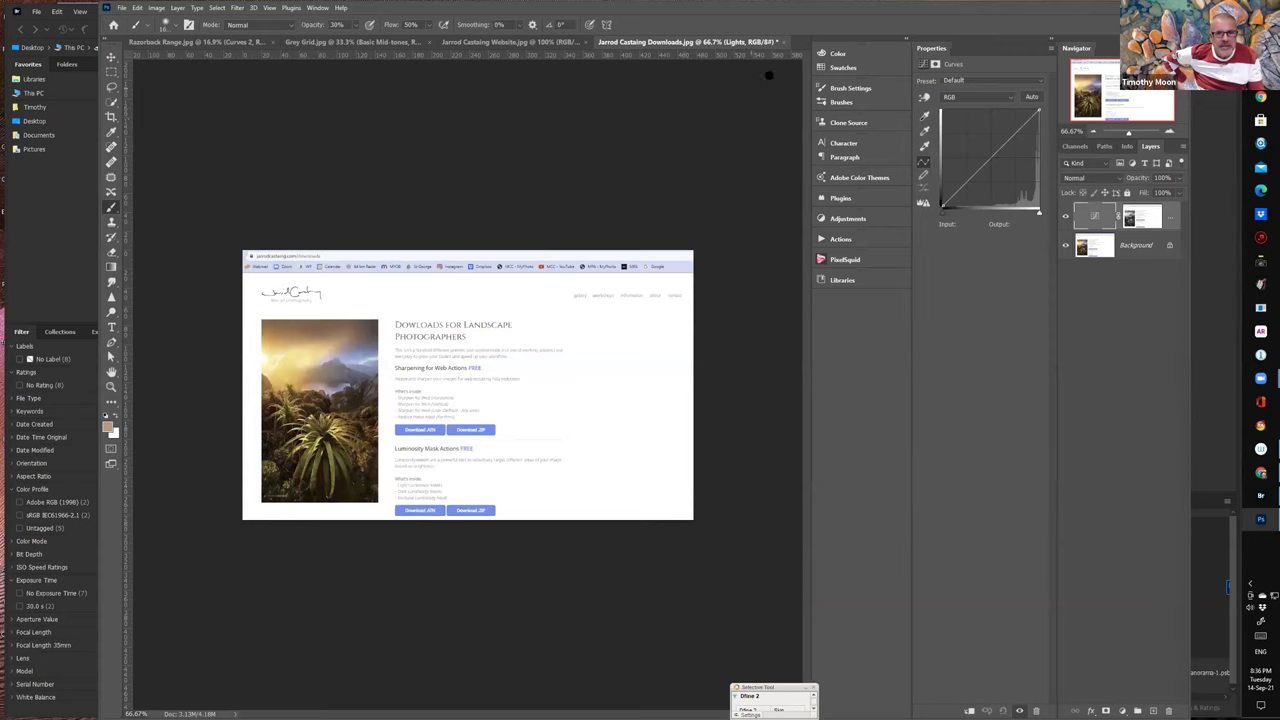
click(212, 42)
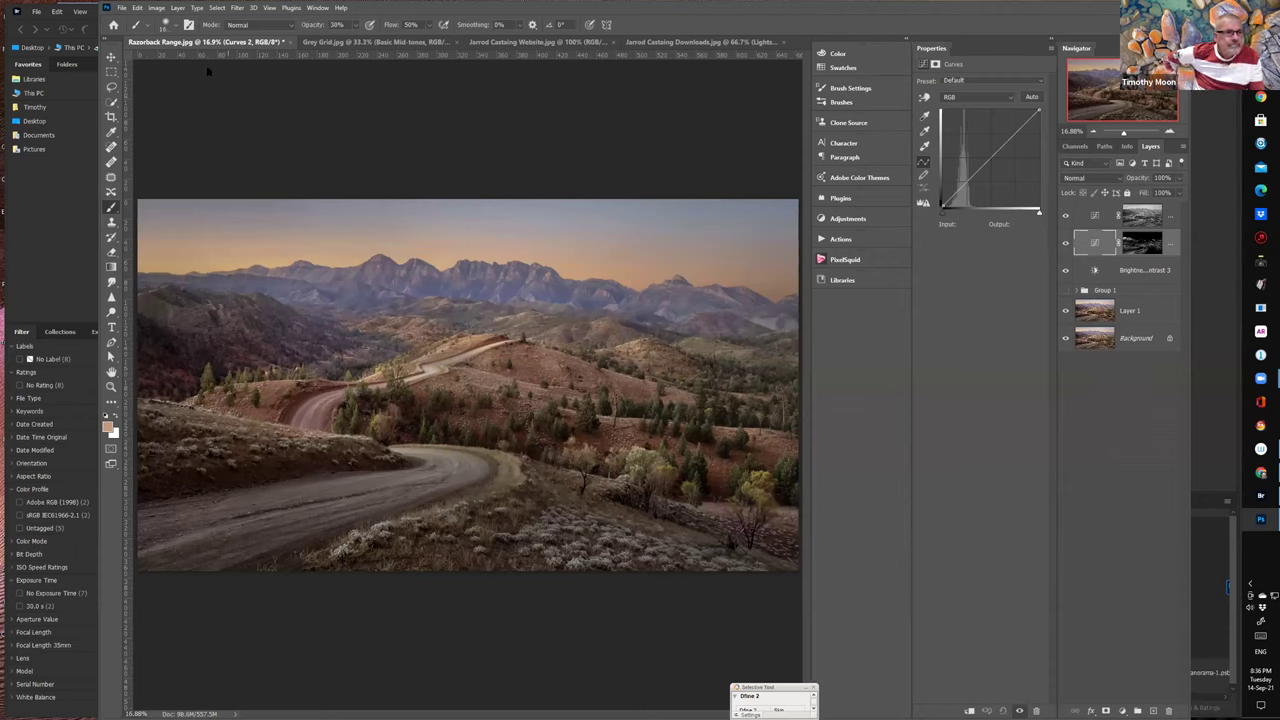
click(156, 8)
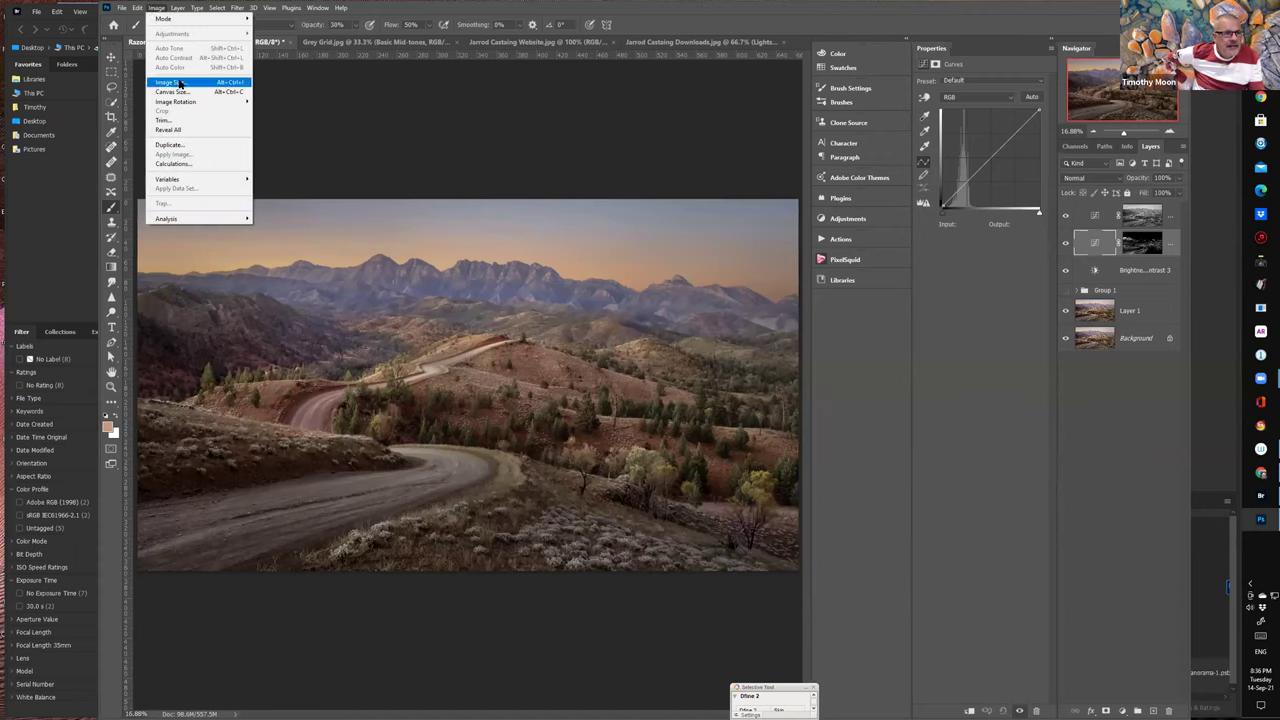
click(170, 82)
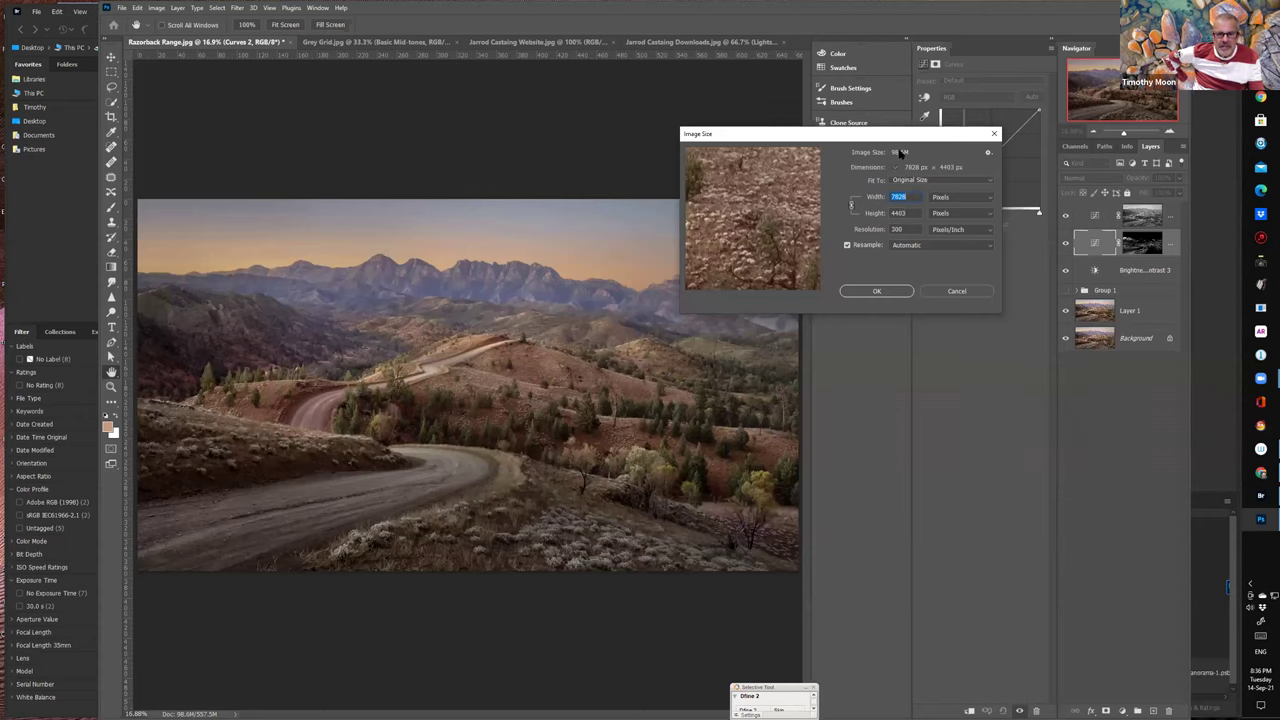
click(954, 292)
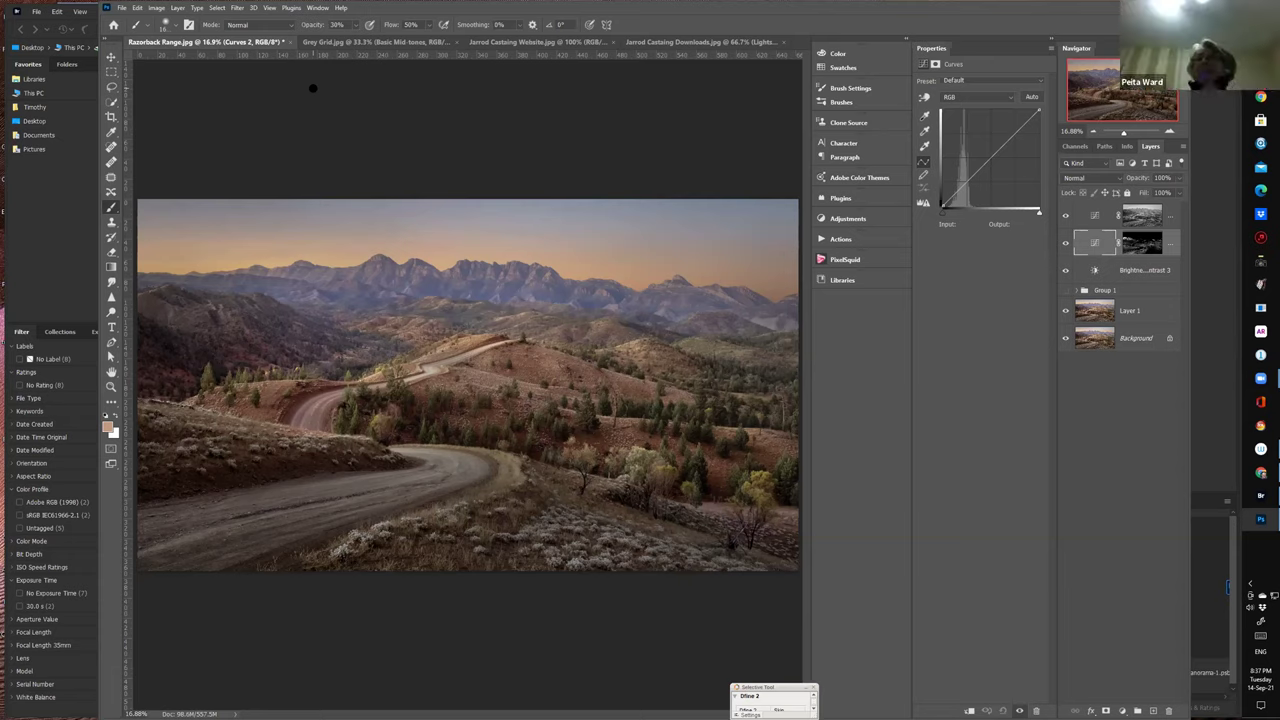
- Run the Sharpen for Web (Vertical 900px) action on Razorback Range and fit it on screen
click(821, 243)
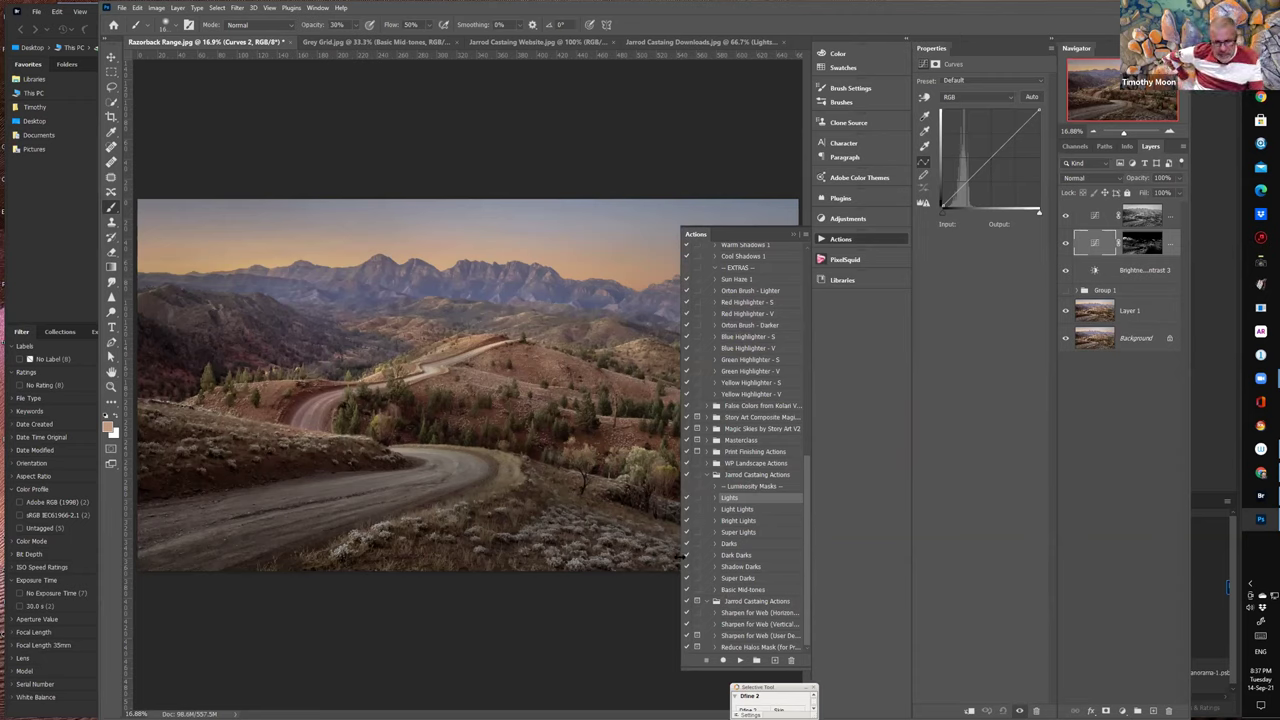
drag(681, 562, 637, 562)
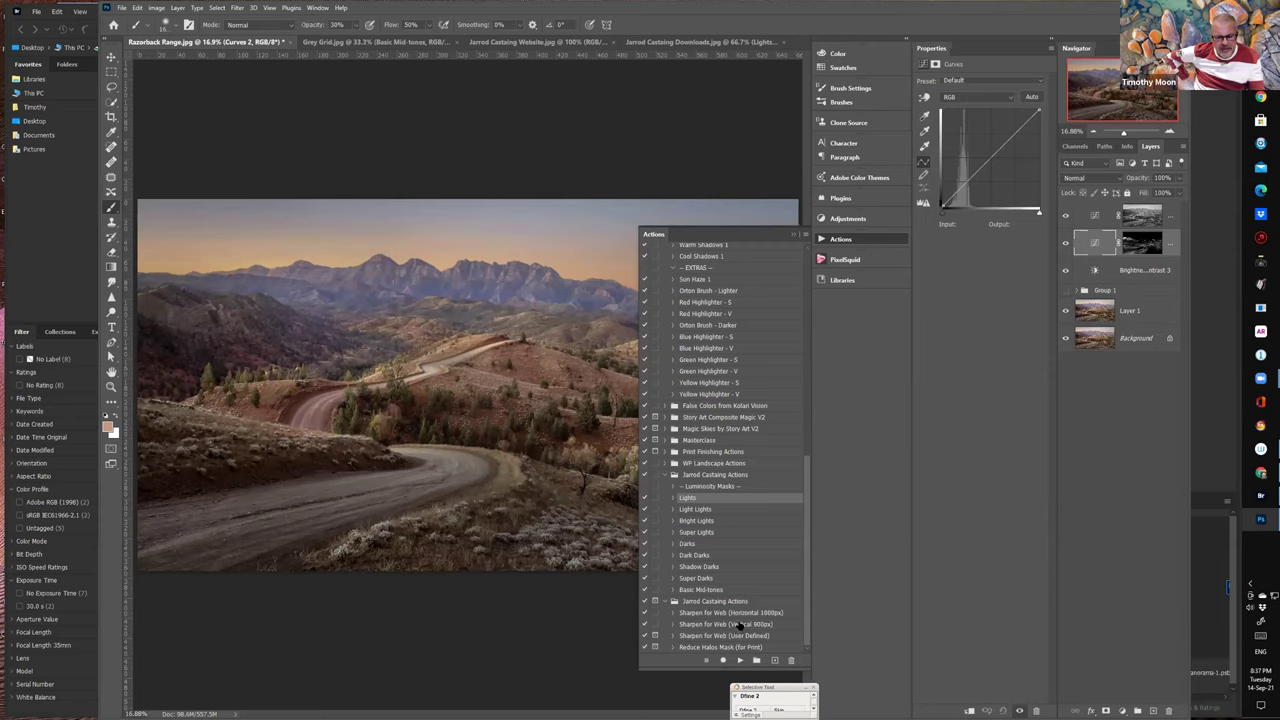
click(739, 625)
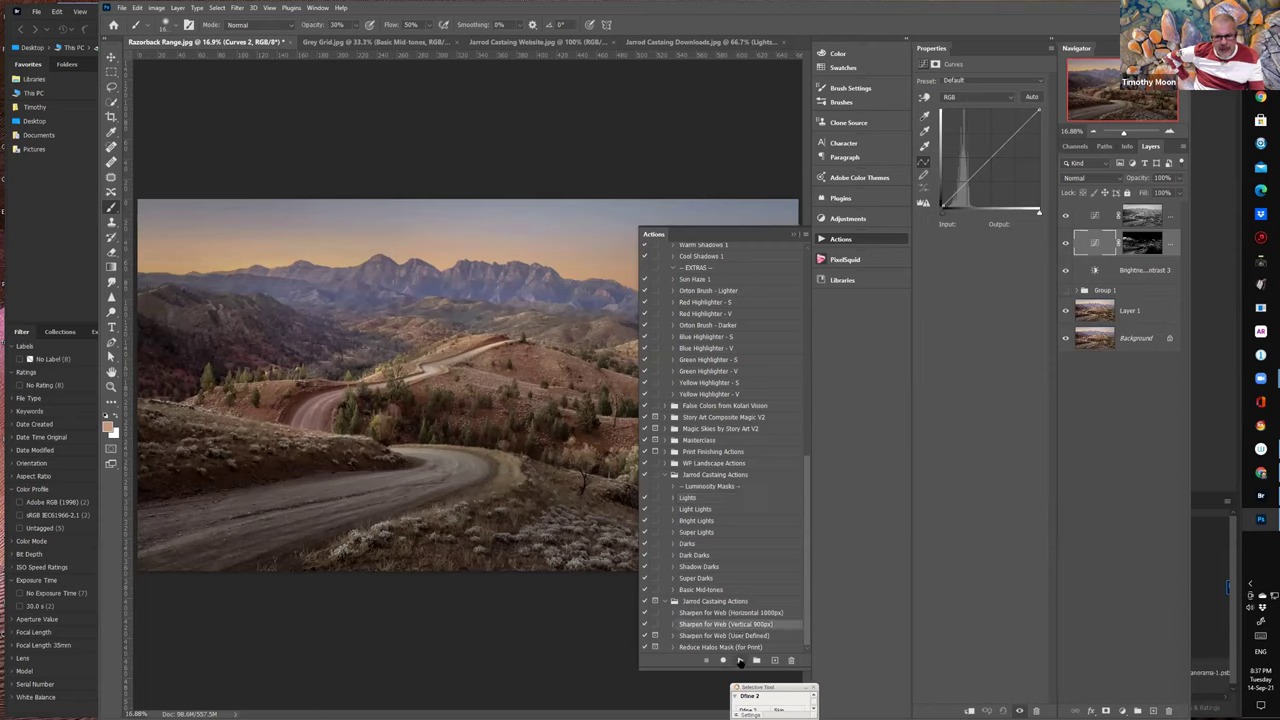
click(739, 661)
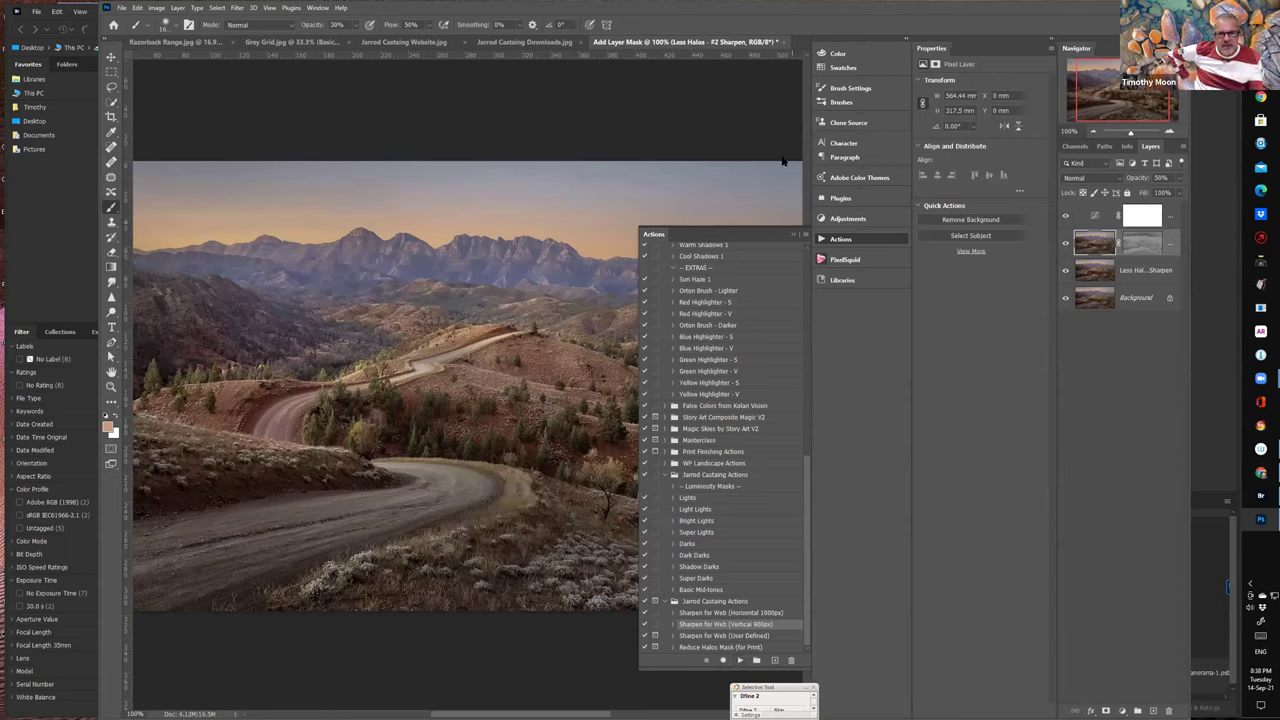
click(796, 236)
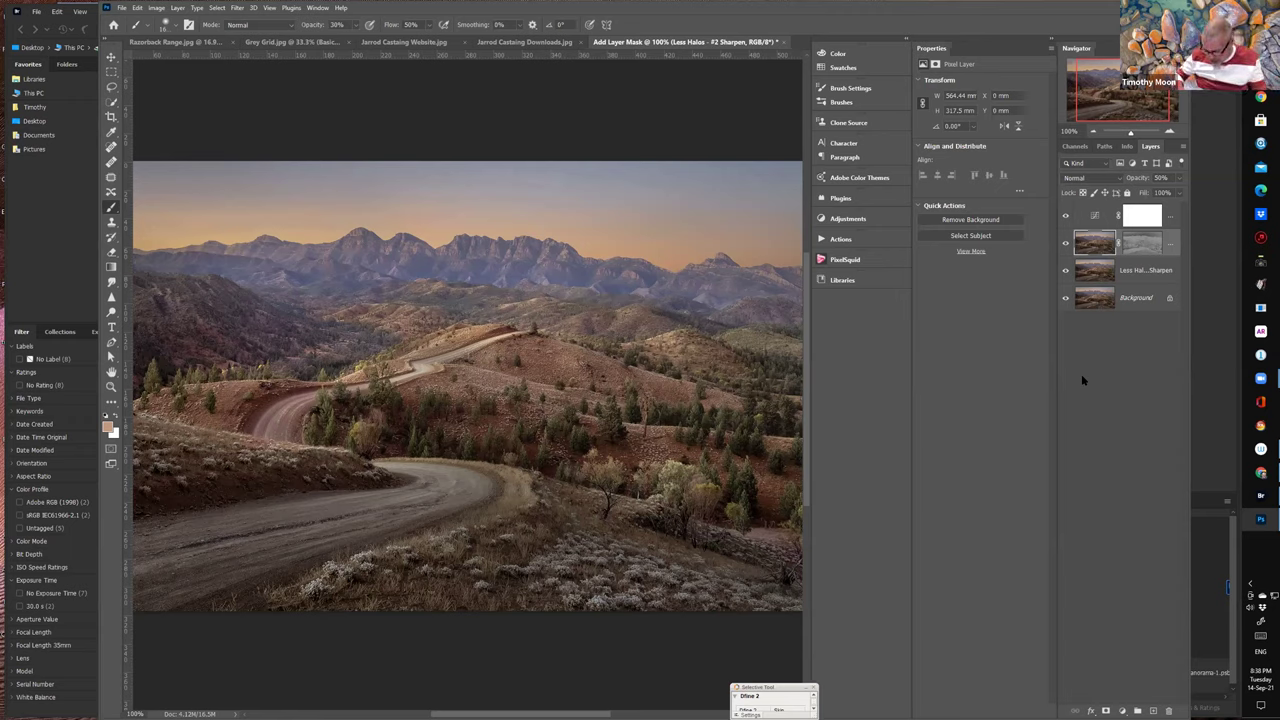
key(ctrl+0)
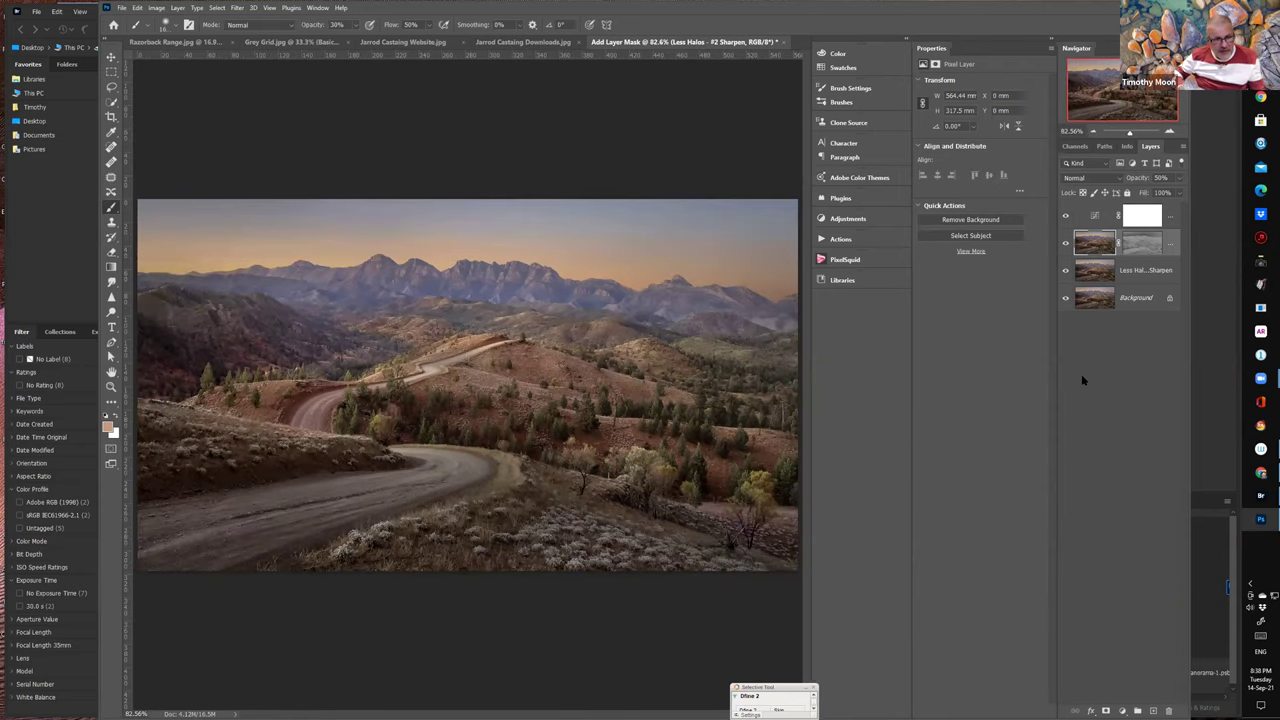
- Confirm in Image Size that the image is 1600 × 900 px at 72 ppi, then cancel
click(157, 8)
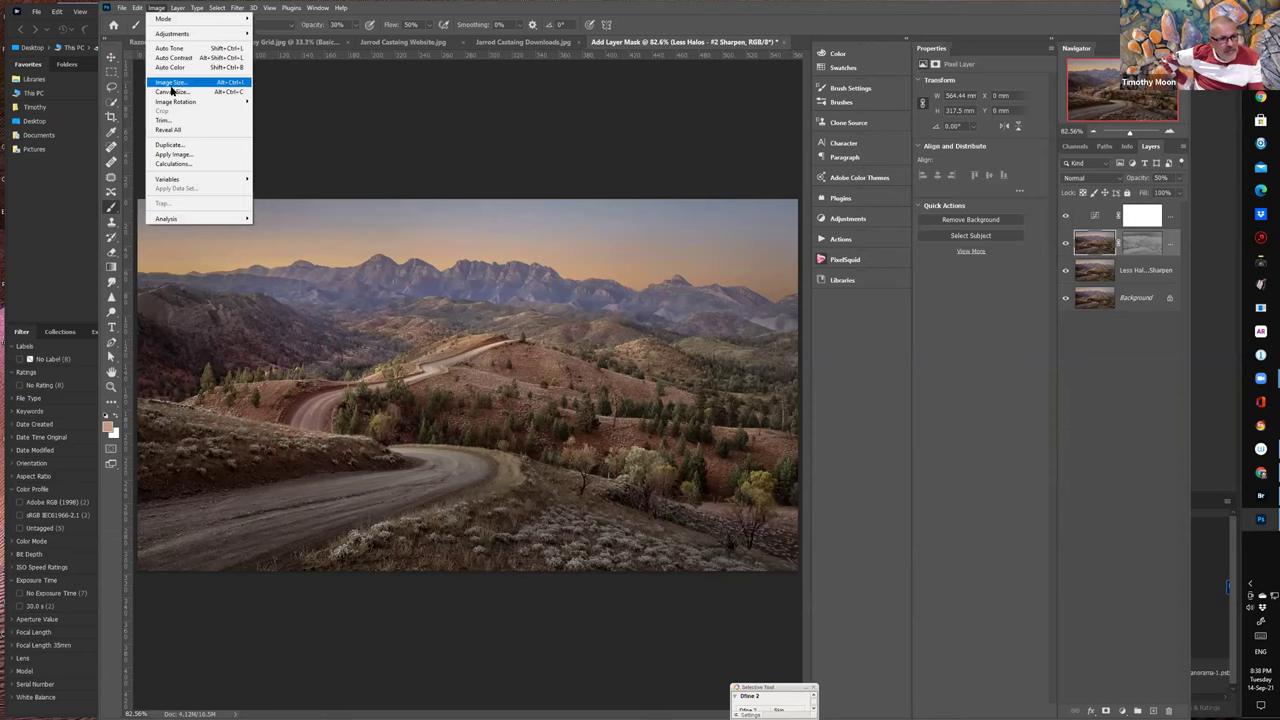
click(171, 82)
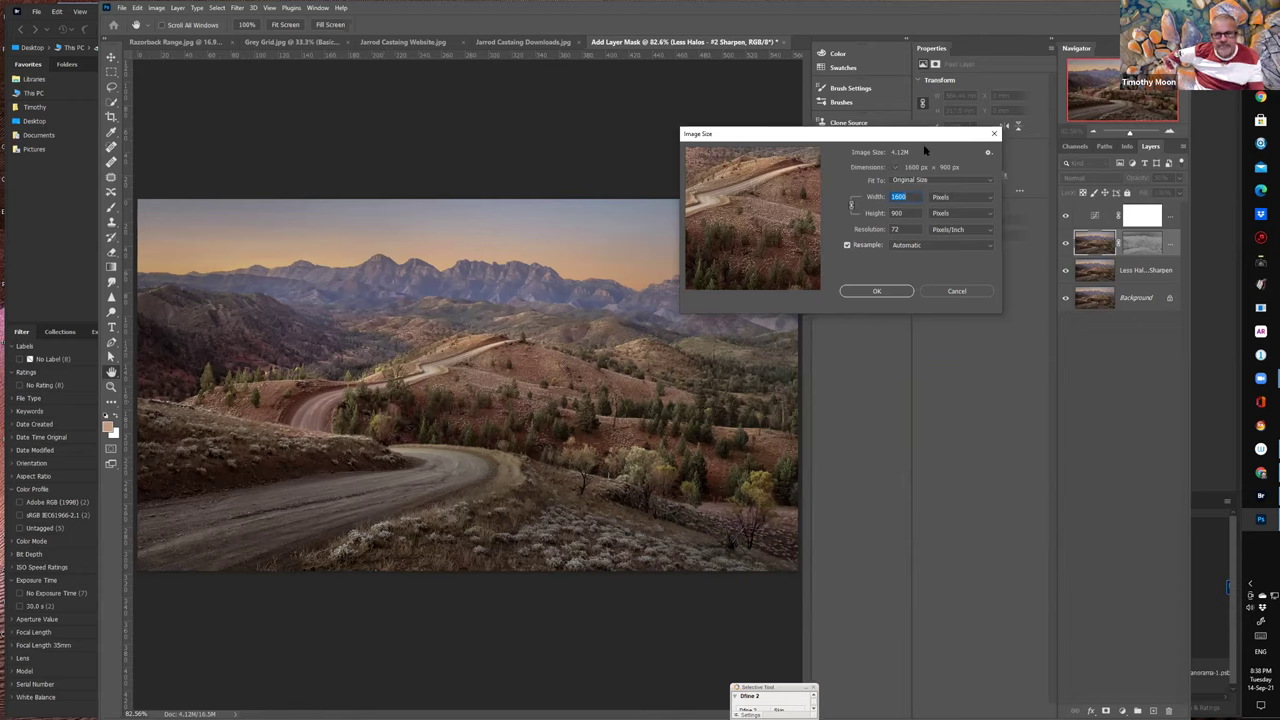
click(955, 291)
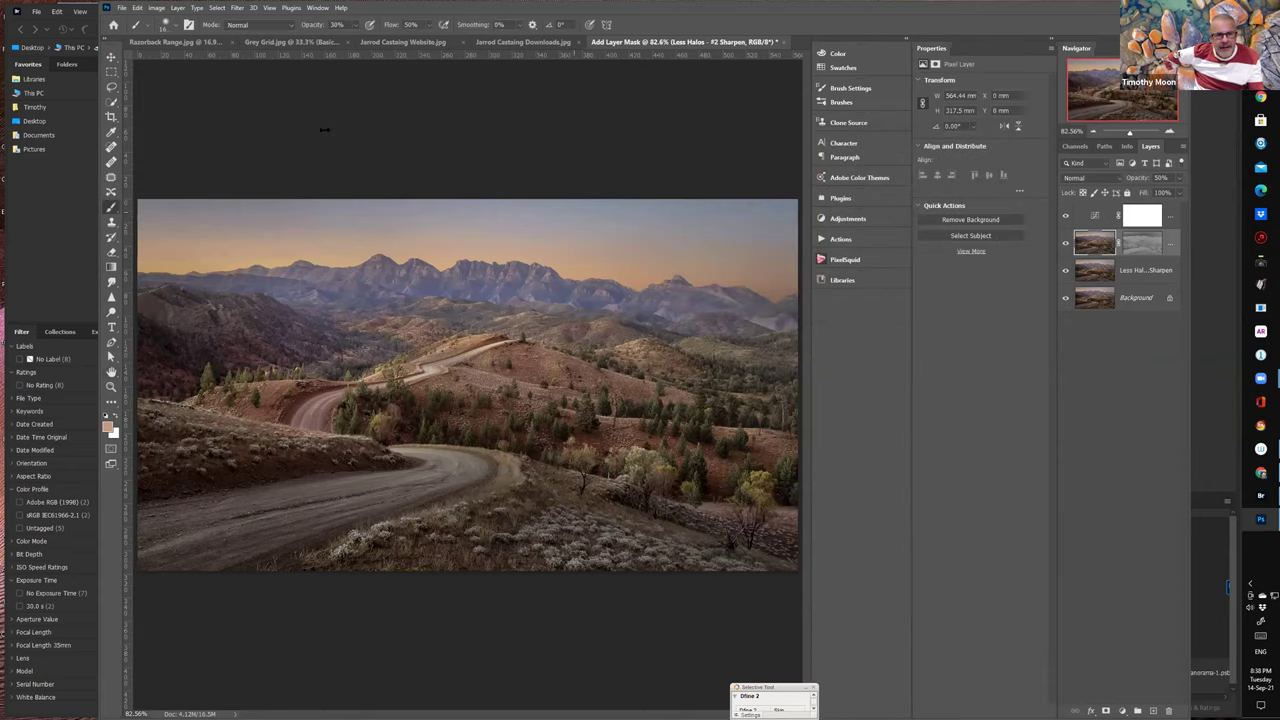
- Export the image via Export As as a JPG resized to 900 × 506 px
click(121, 8)
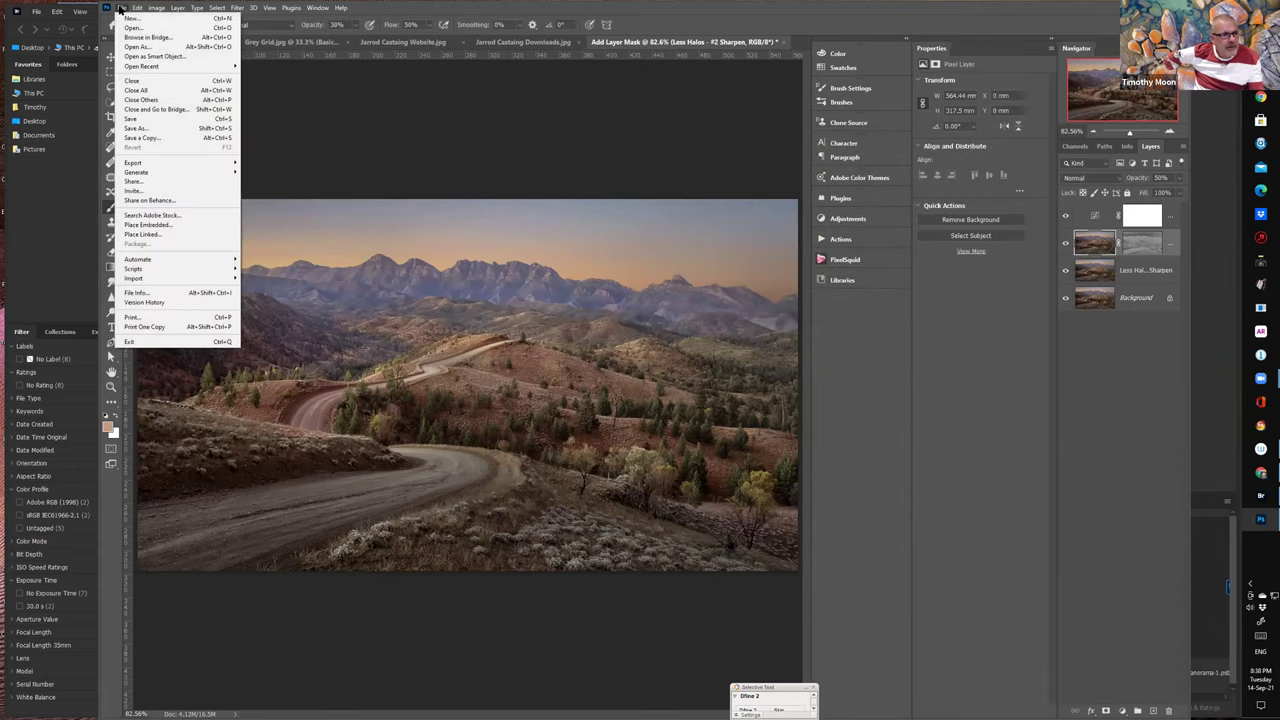
mouse_move(143, 163)
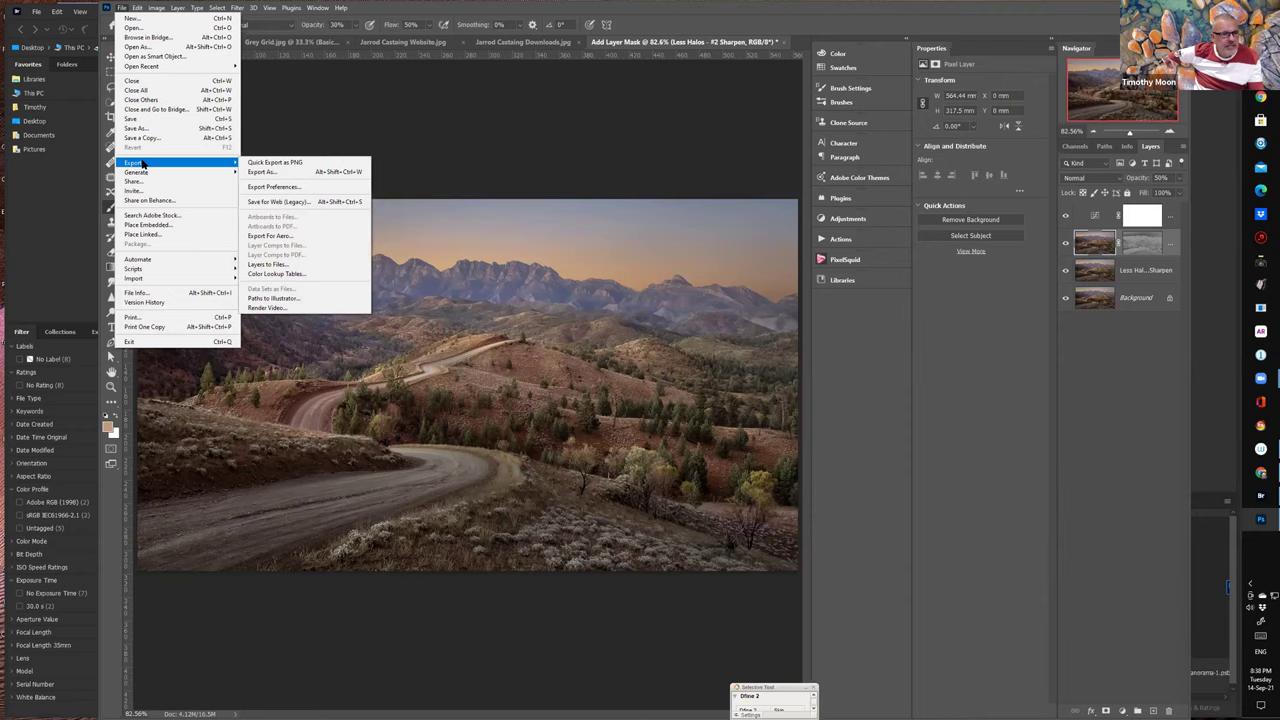
click(264, 172)
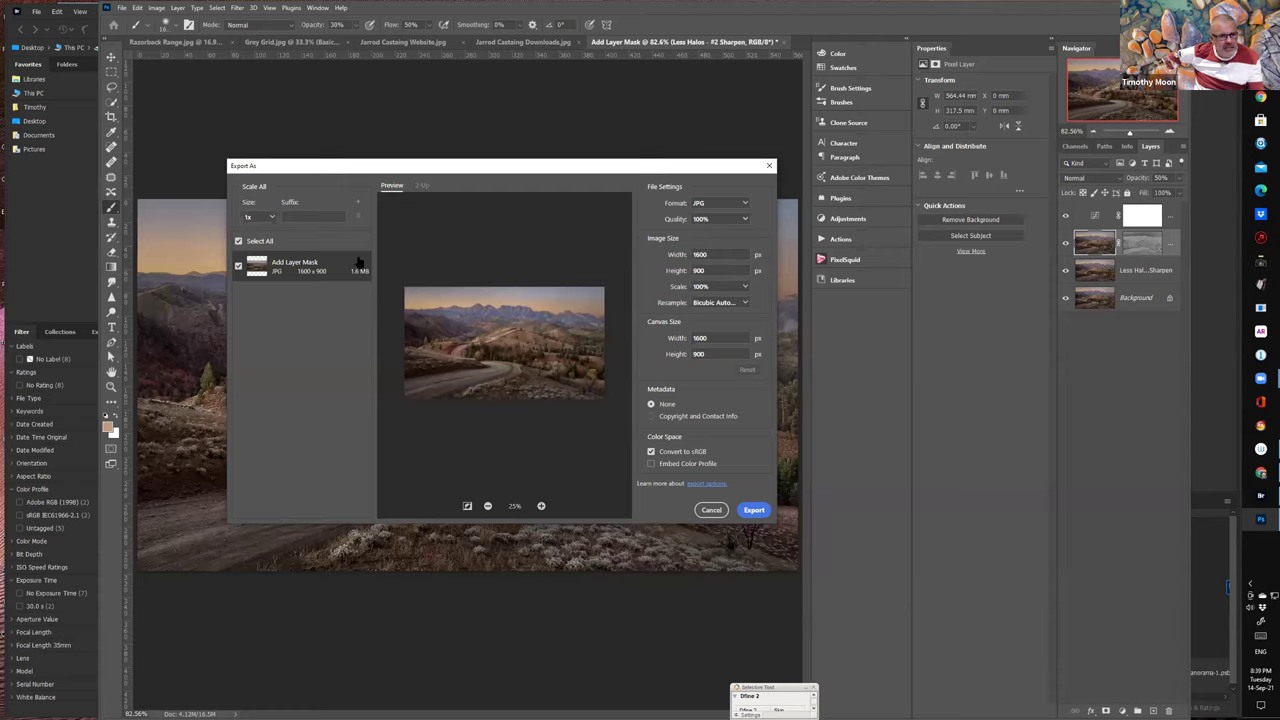
double_click(702, 256)
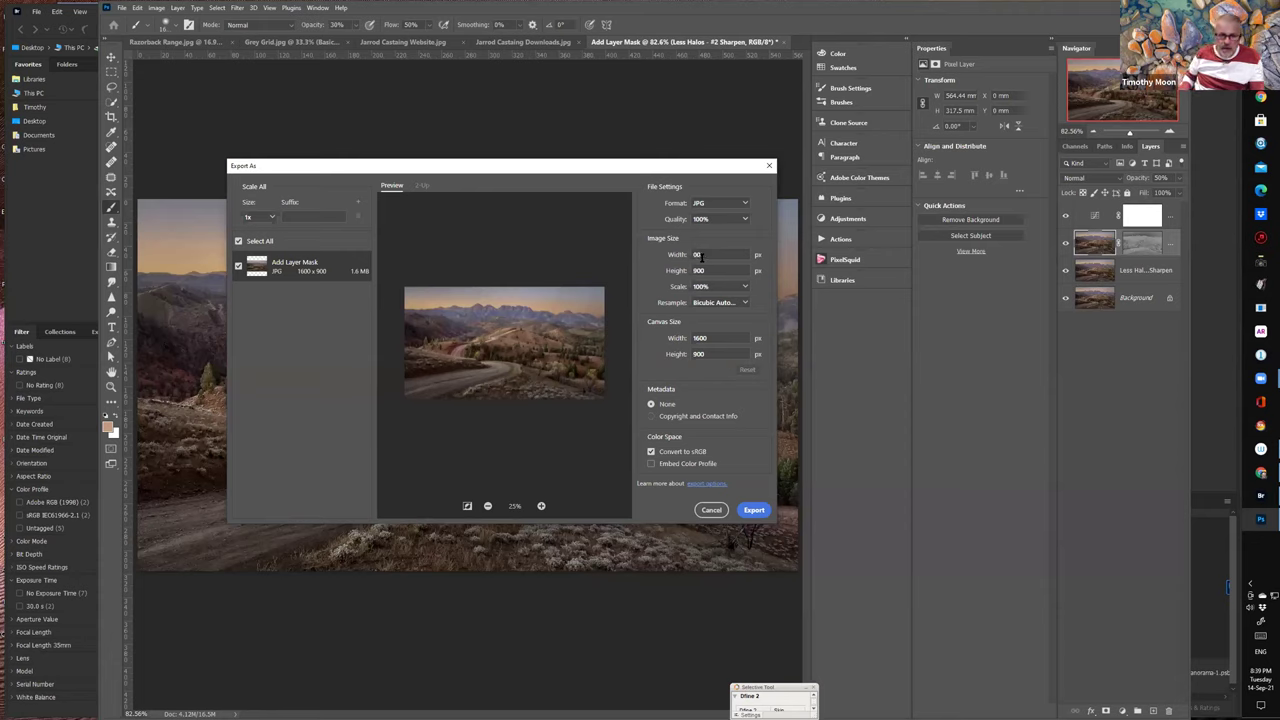
text(900)
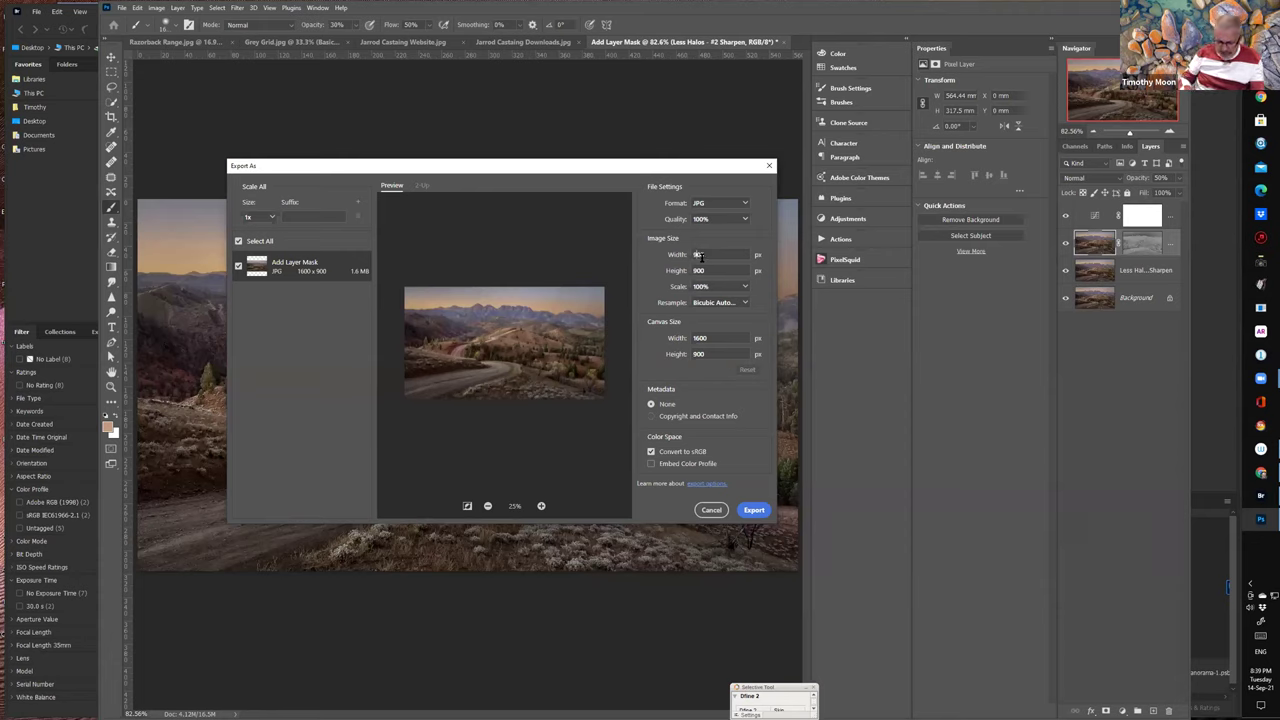
key(Tab)
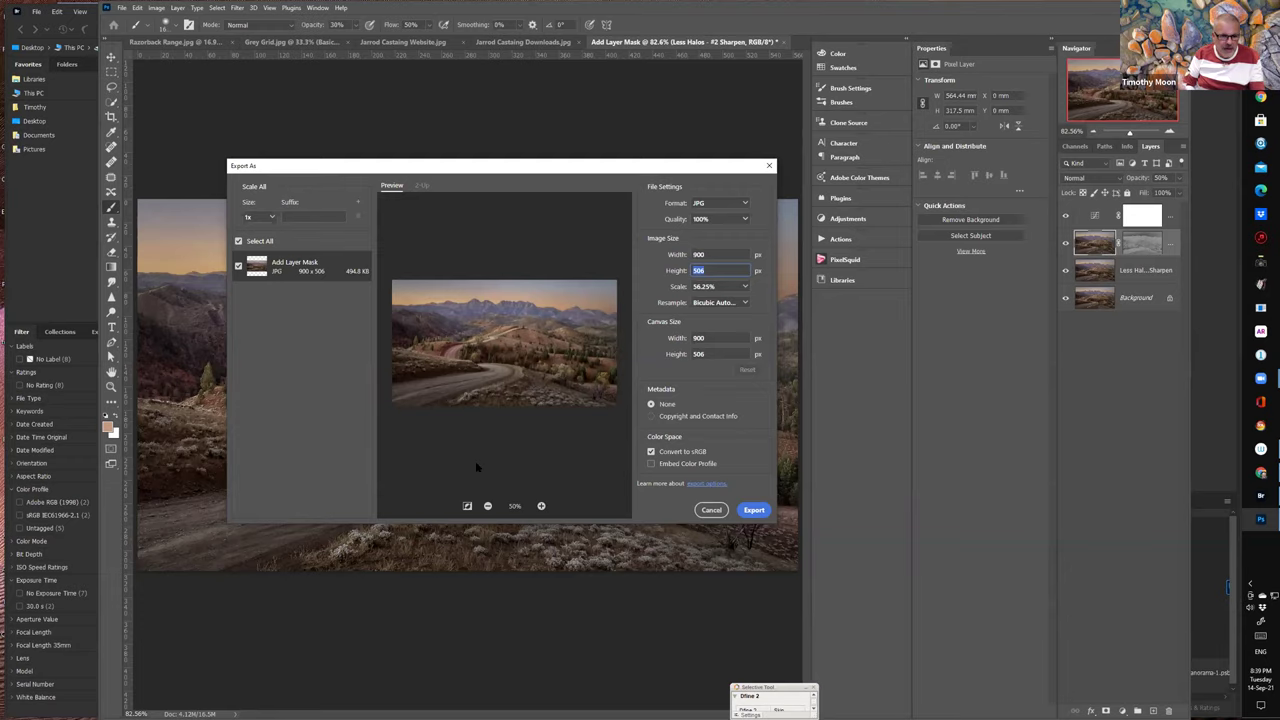
click(747, 512)
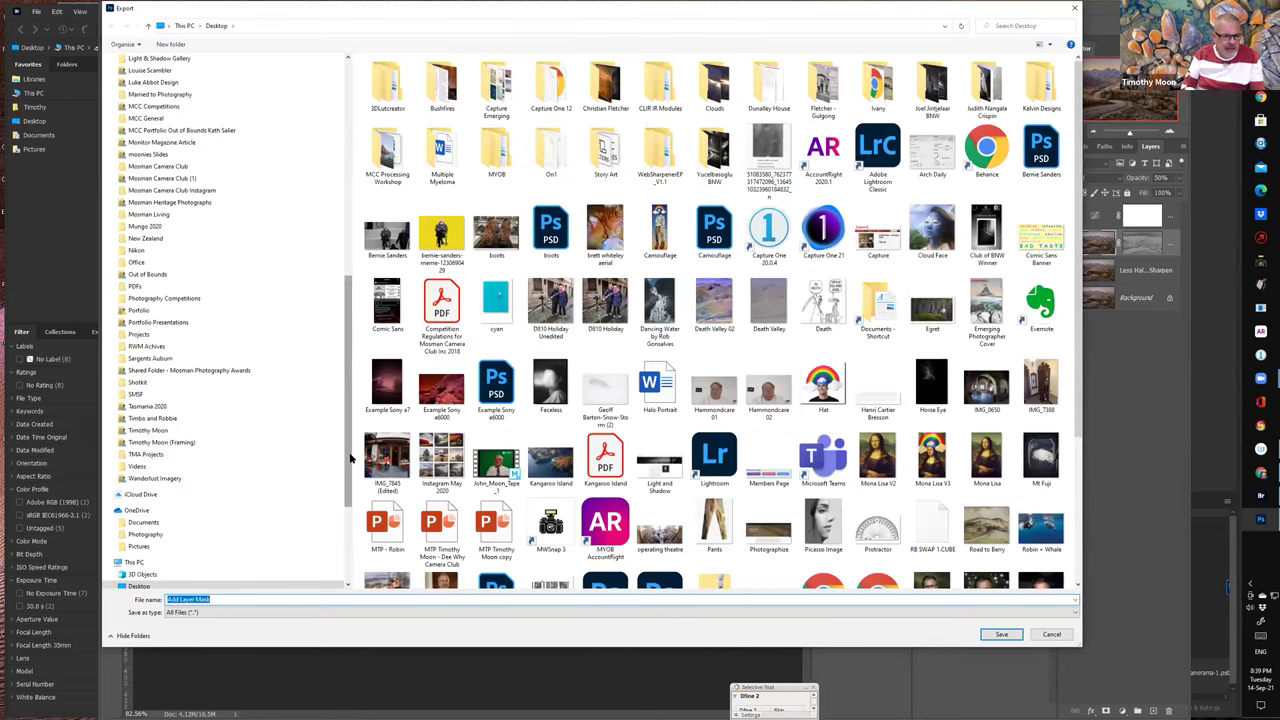
- Save the JPG as 'Razorback Web' in Z: > Wanderlust Imagery > Webinars > 14th September Luminosity
scroll(345, 480, down, 5)
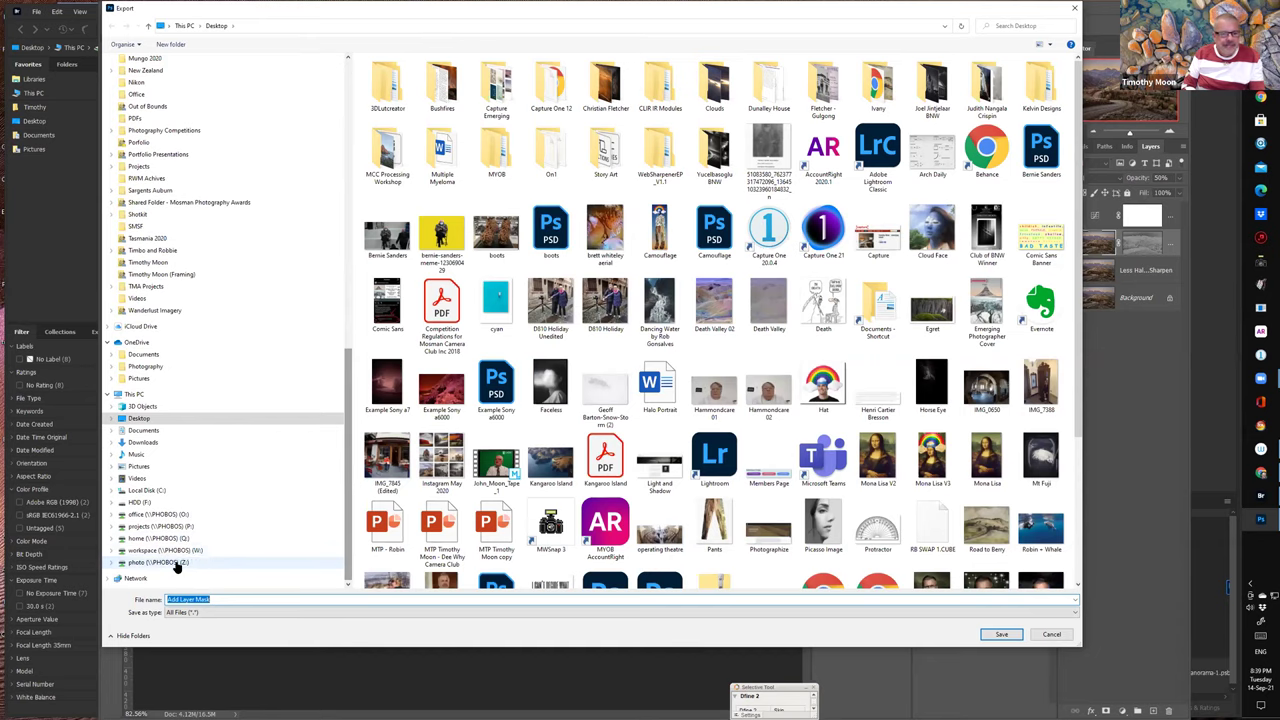
click(158, 562)
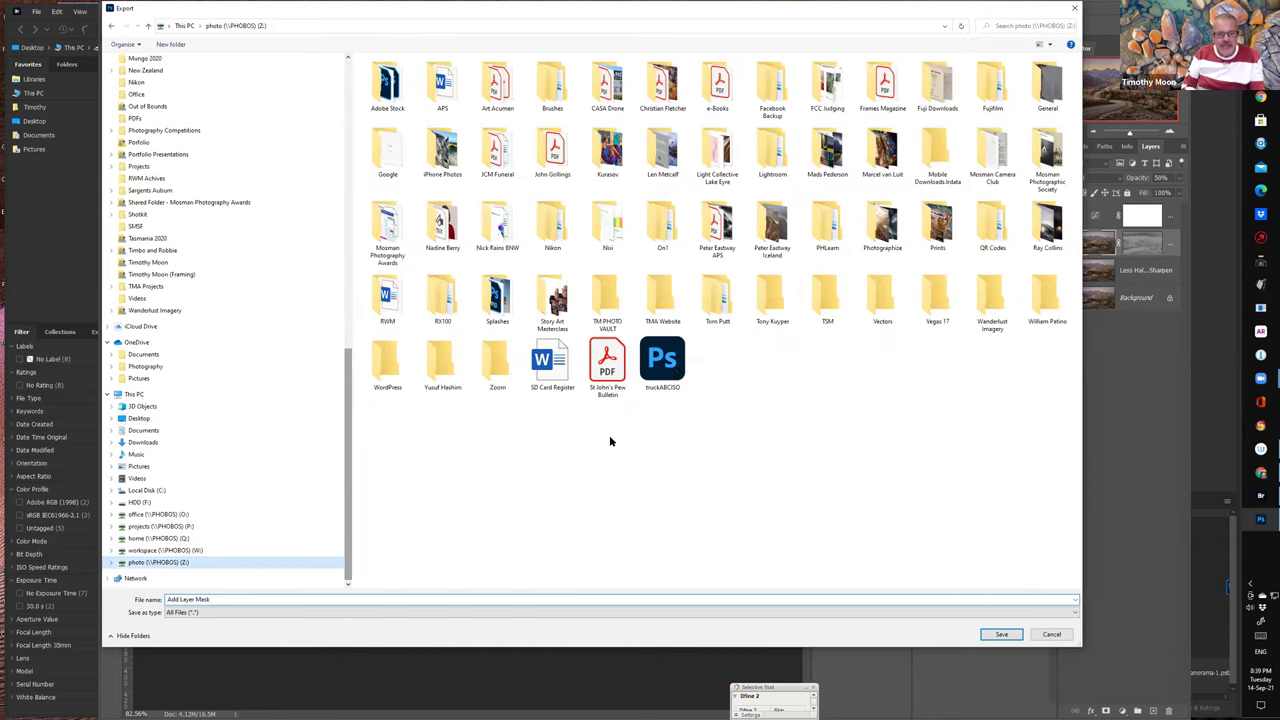
double_click(992, 300)
scroll(659, 456, down, 10)
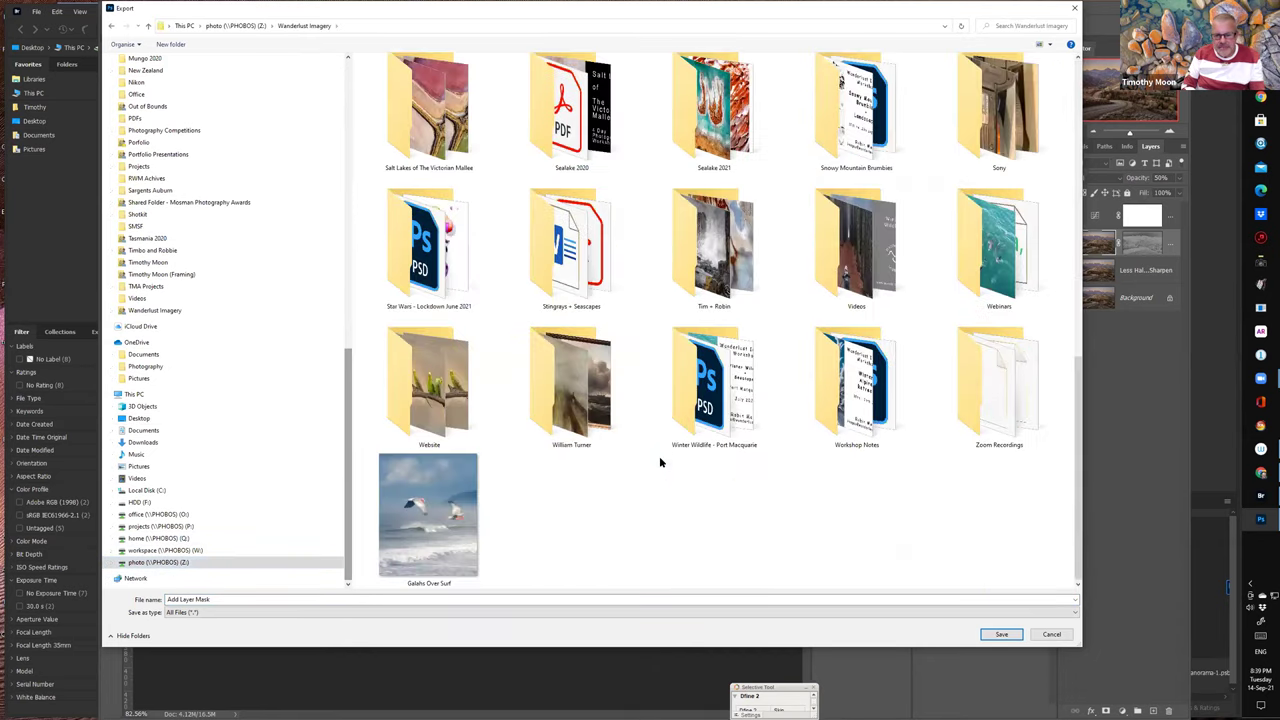
double_click(980, 272)
double_click(713, 120)
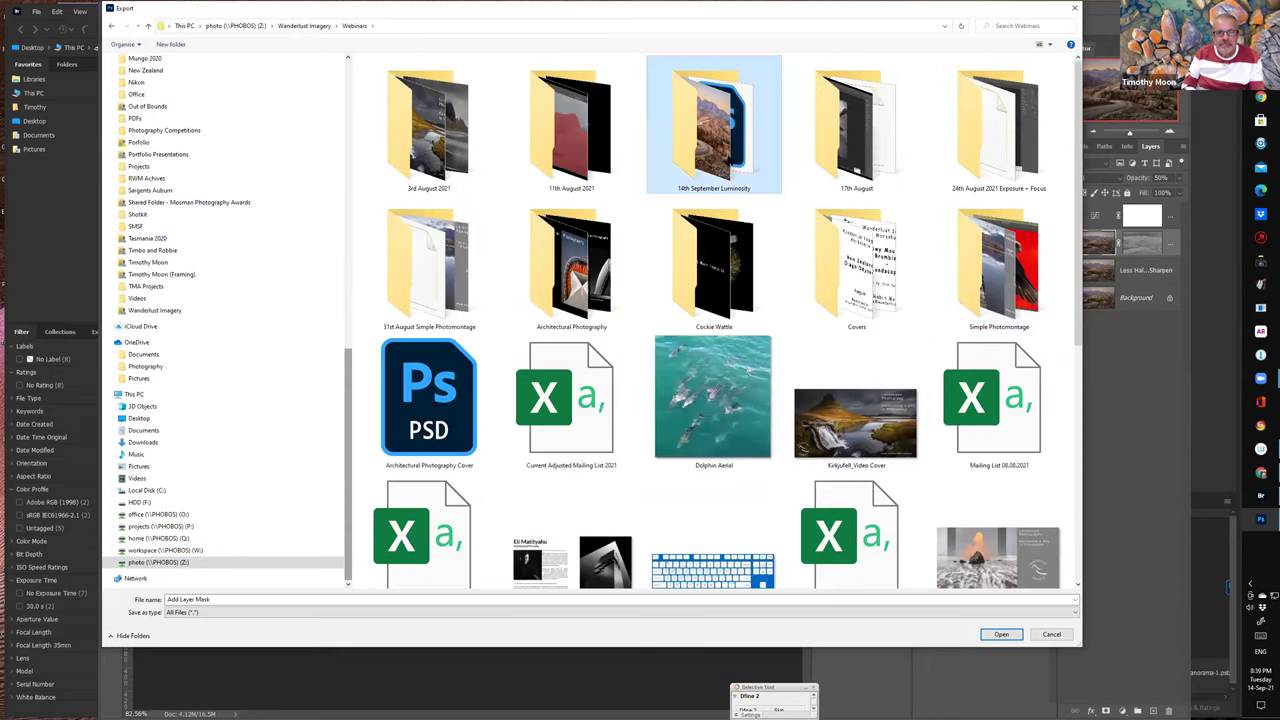
click(209, 599)
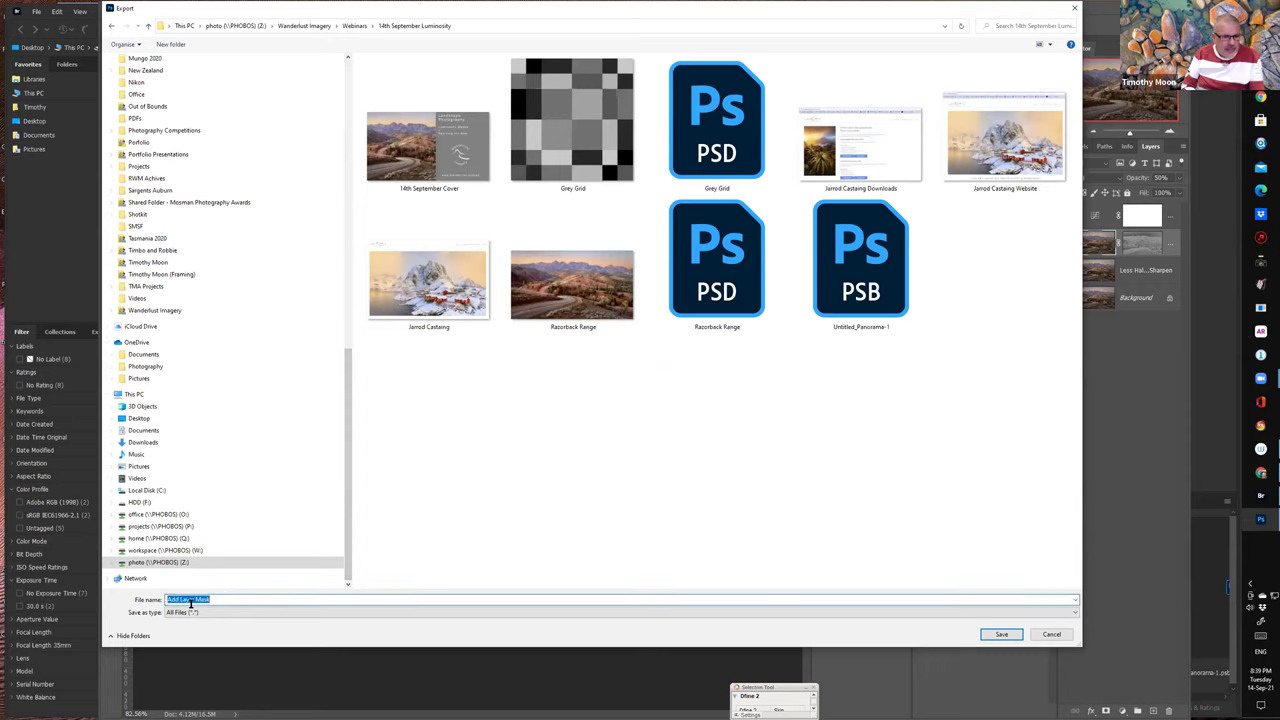
text(Ra)
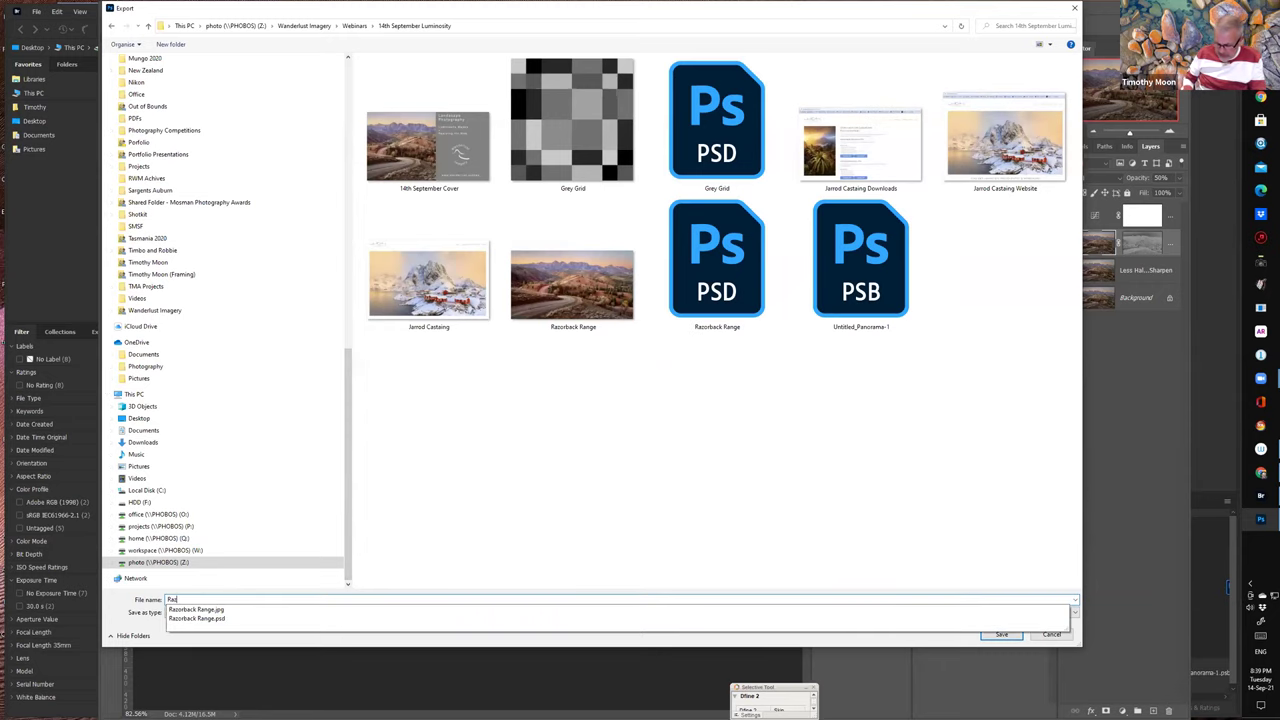
text(zorback Web)
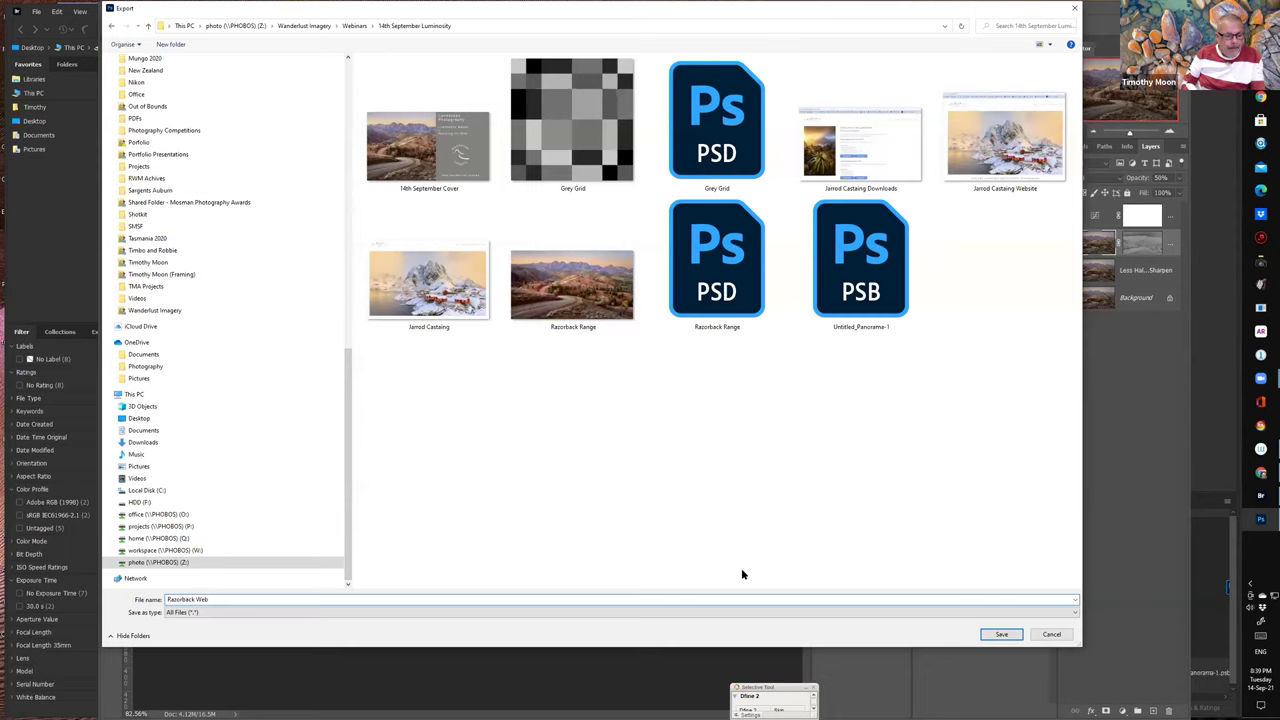
click(1013, 632)
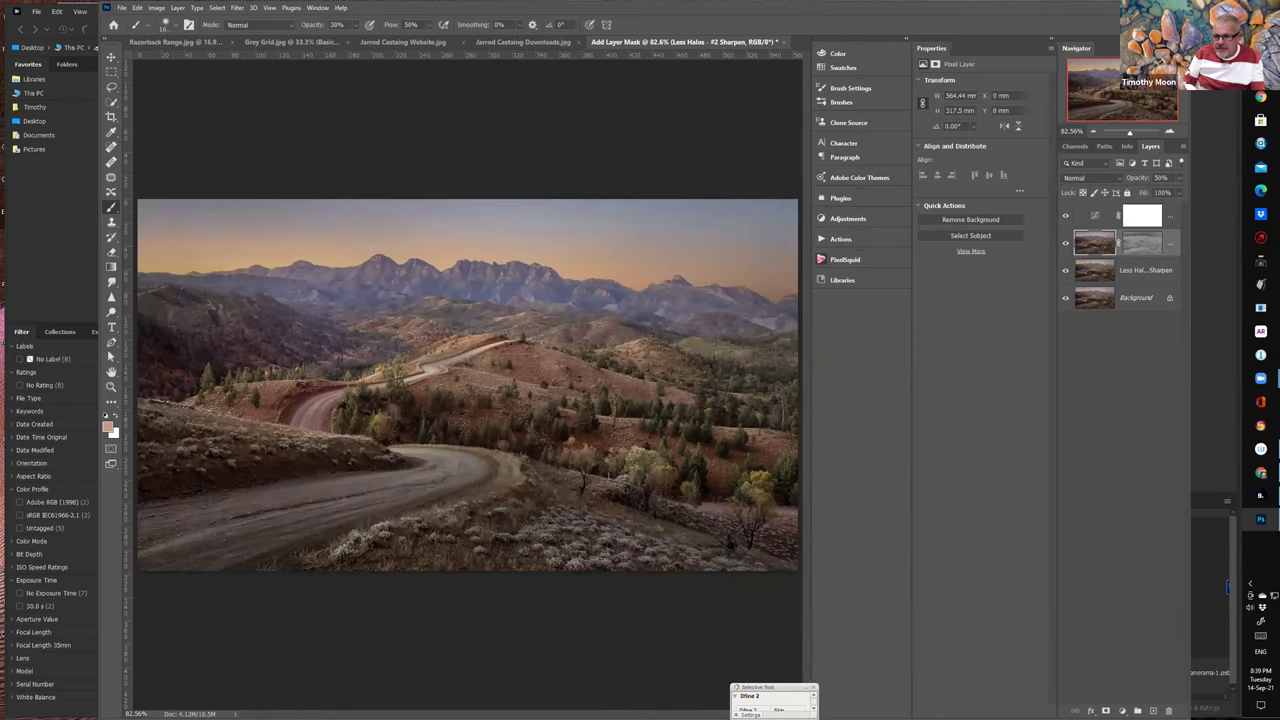
click(1260, 495)
scroll(1090, 595, down, 3)
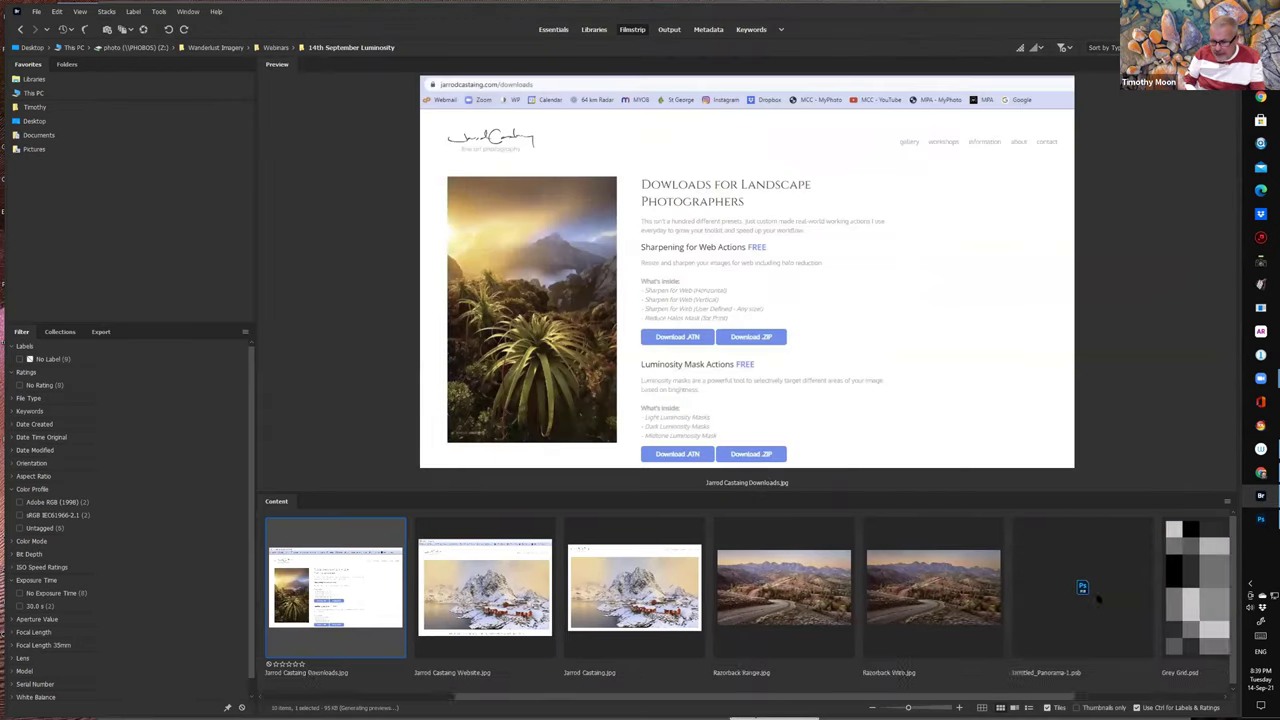
click(757, 615)
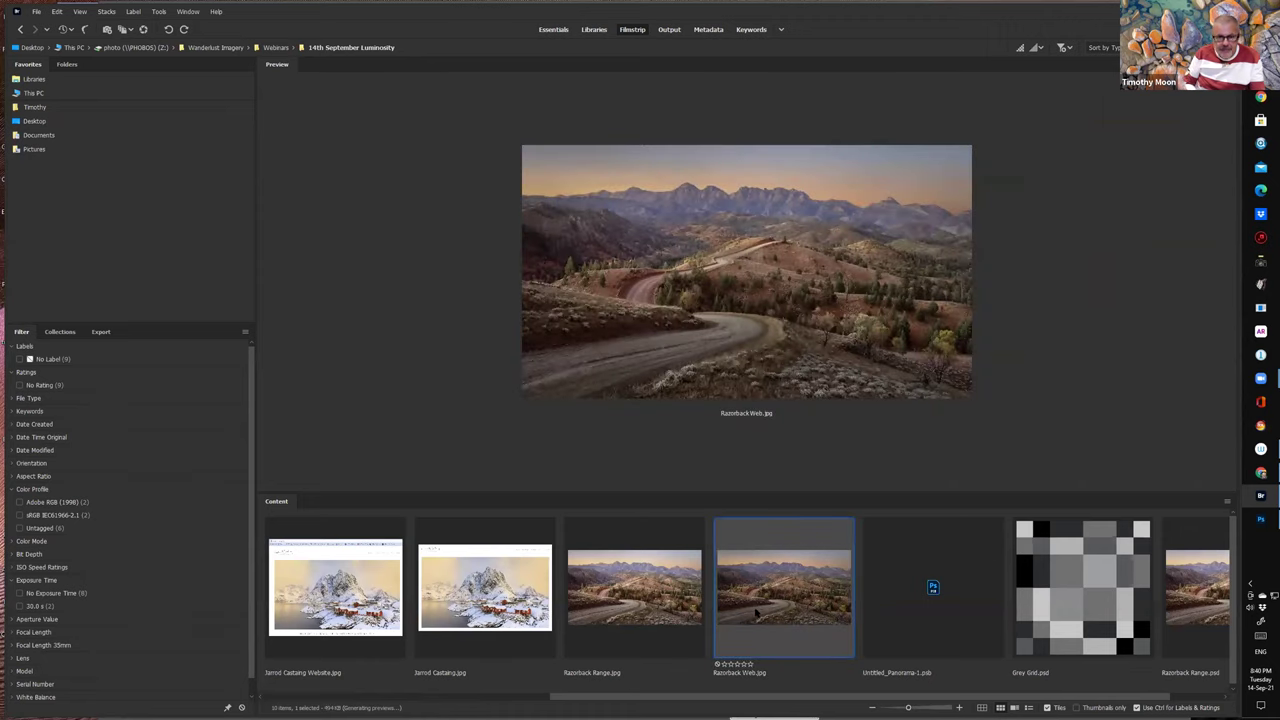
right_click(757, 615)
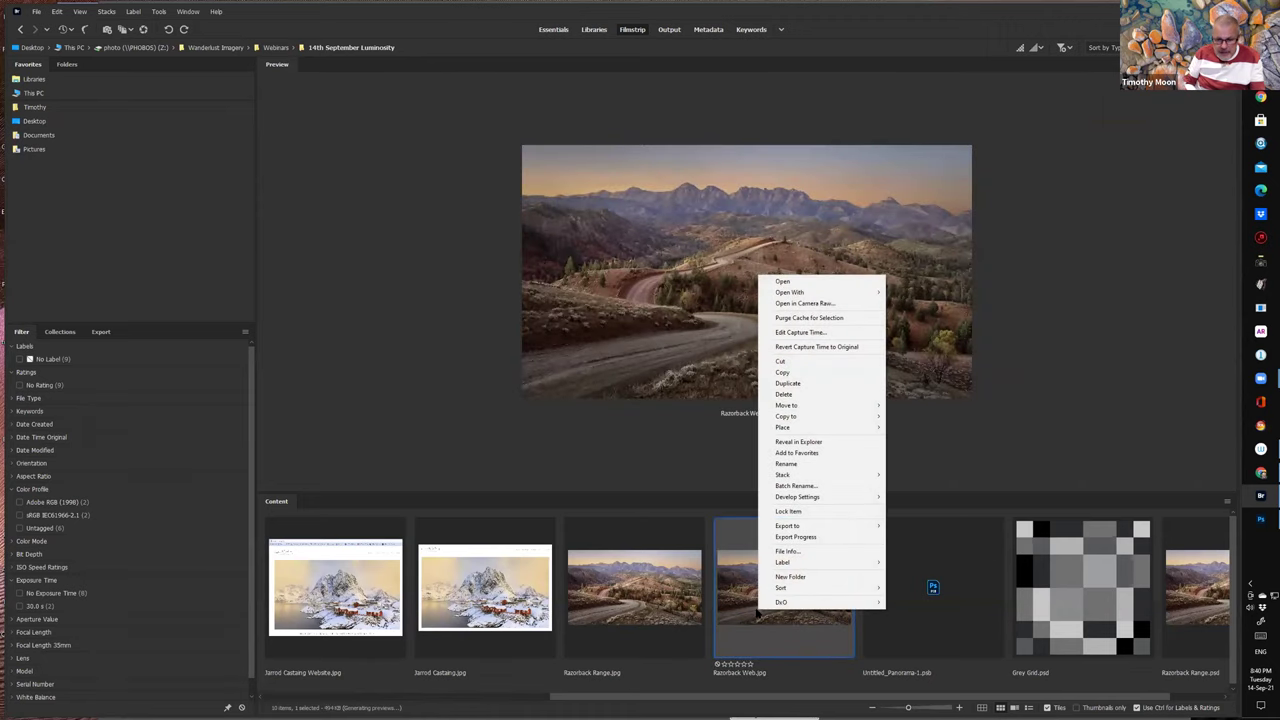
click(789, 551)
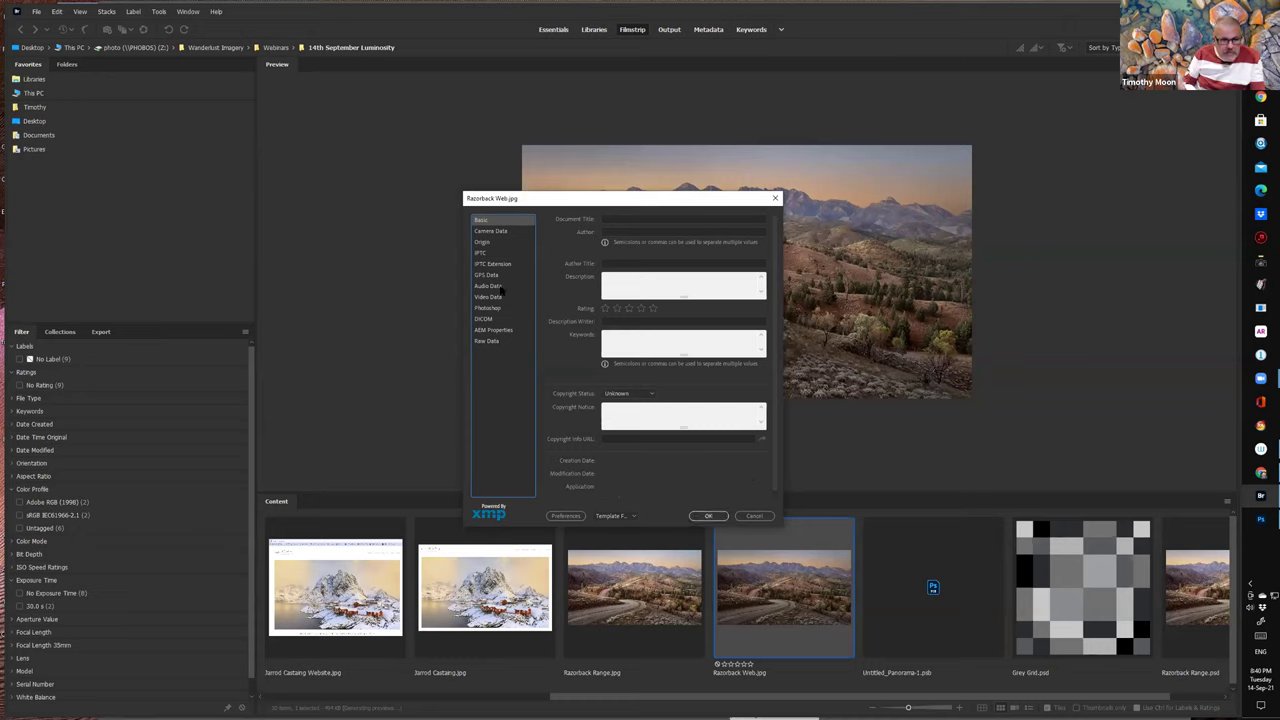
click(483, 231)
click(484, 244)
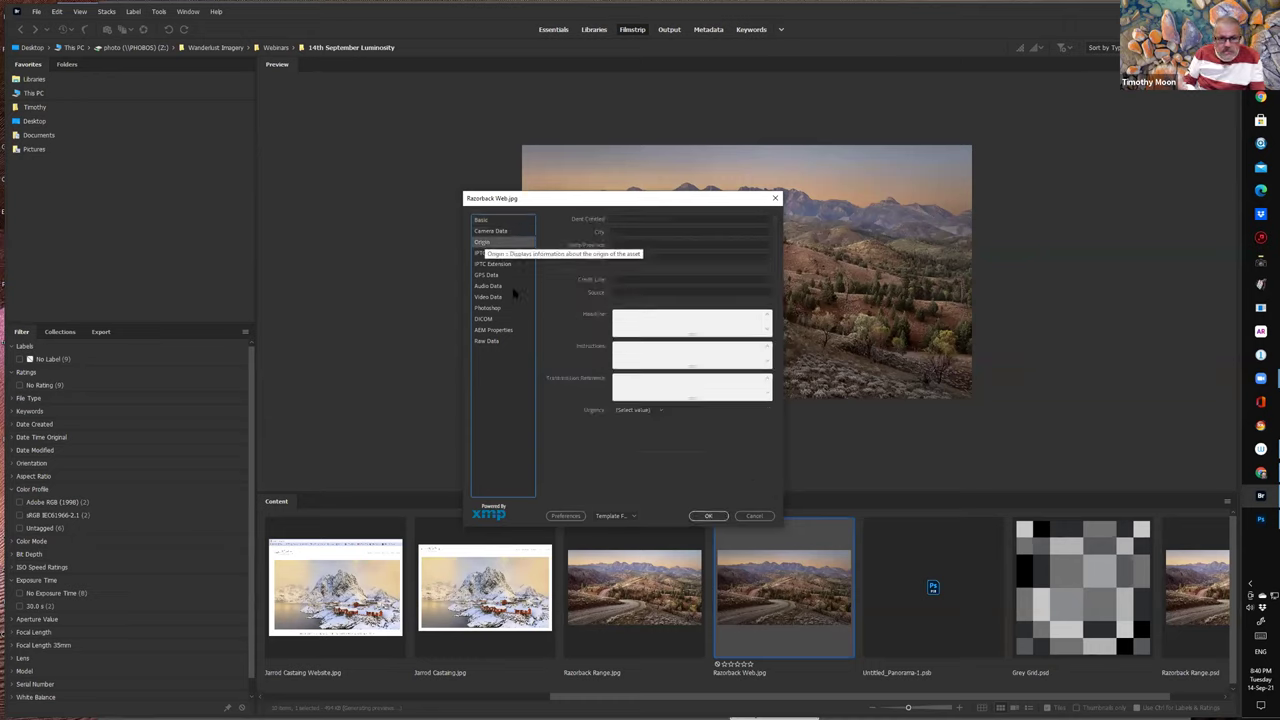
click(485, 231)
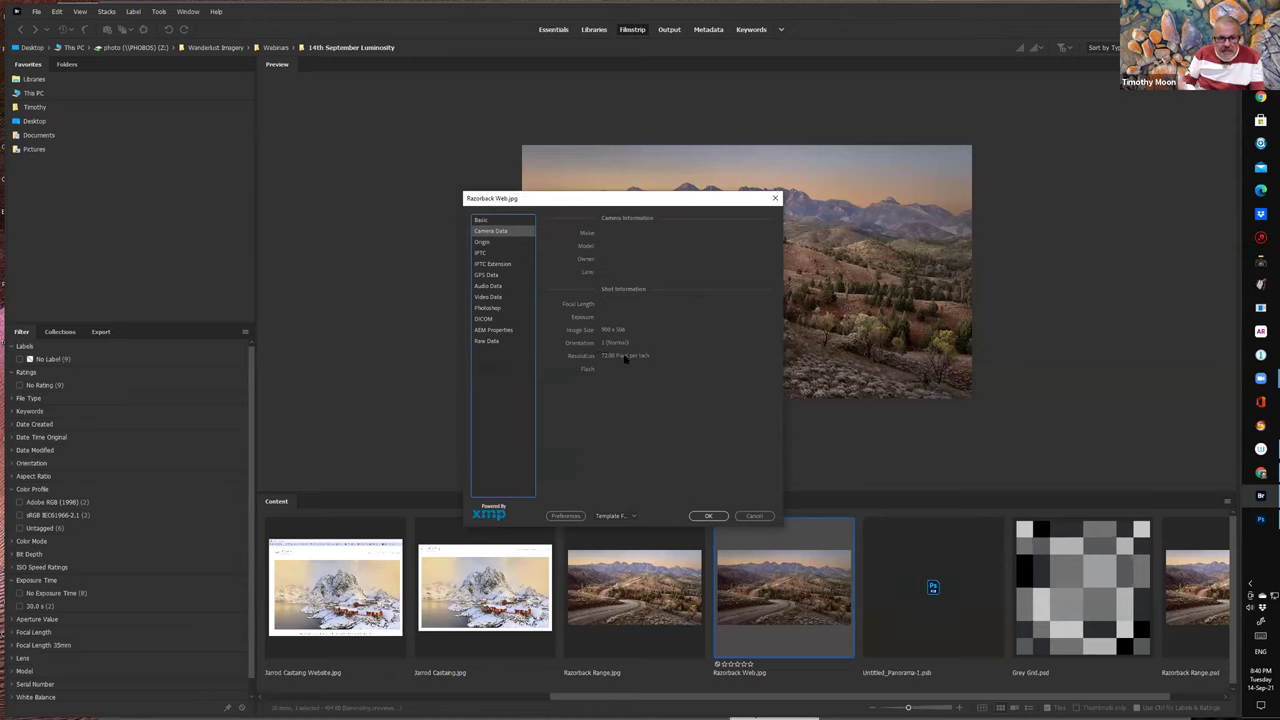
click(754, 515)
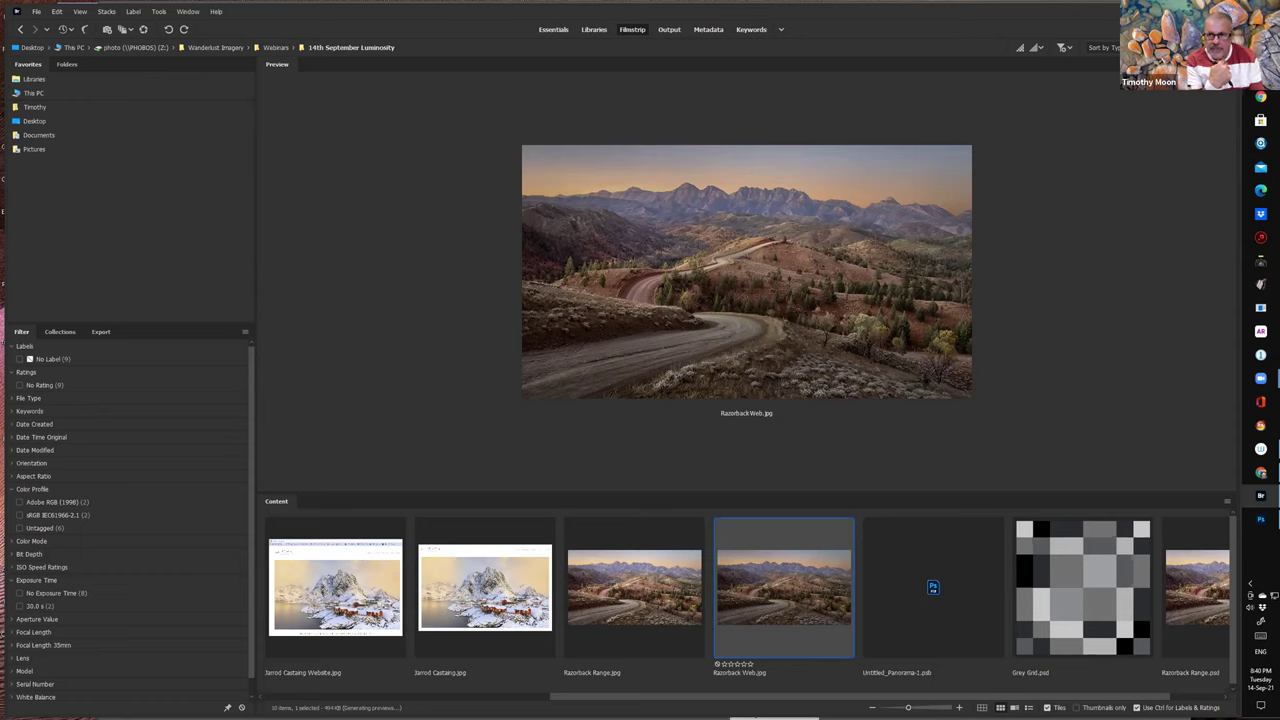
key(alt+Tab)
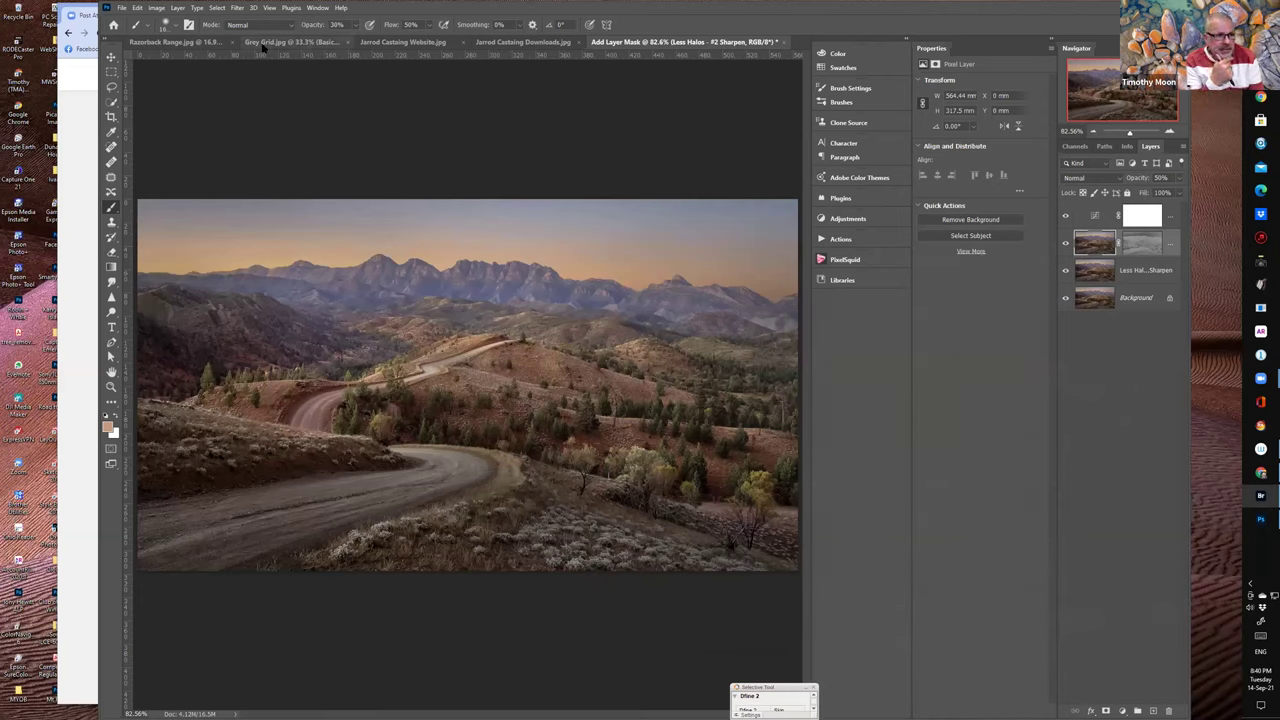
- Reopen Export As and set the width to 1920 px
click(124, 8)
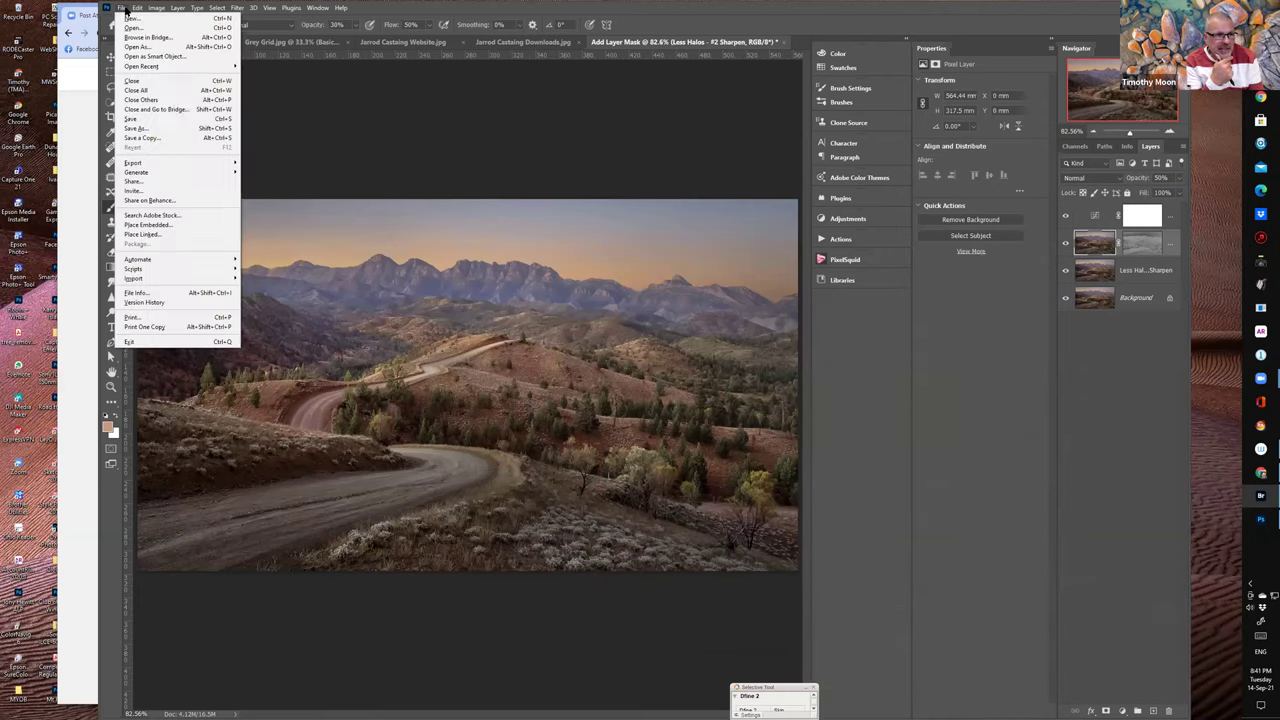
mouse_move(175, 163)
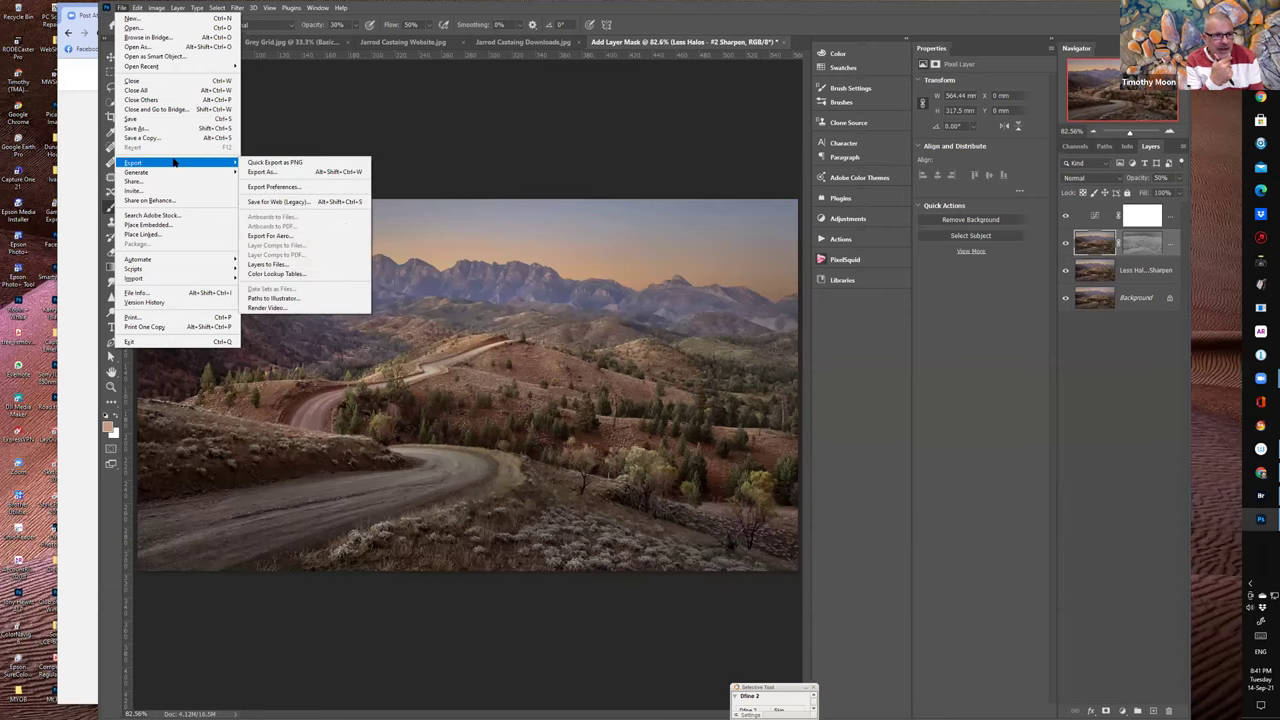
click(266, 174)
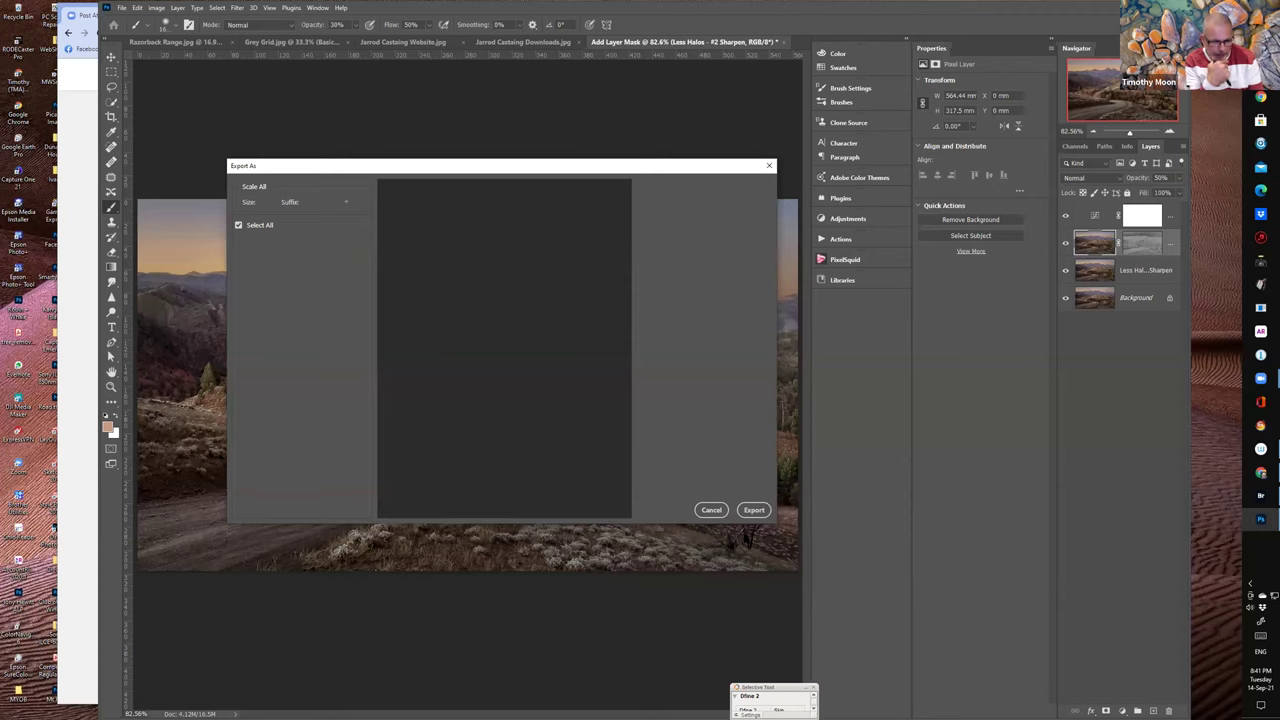
click(706, 254)
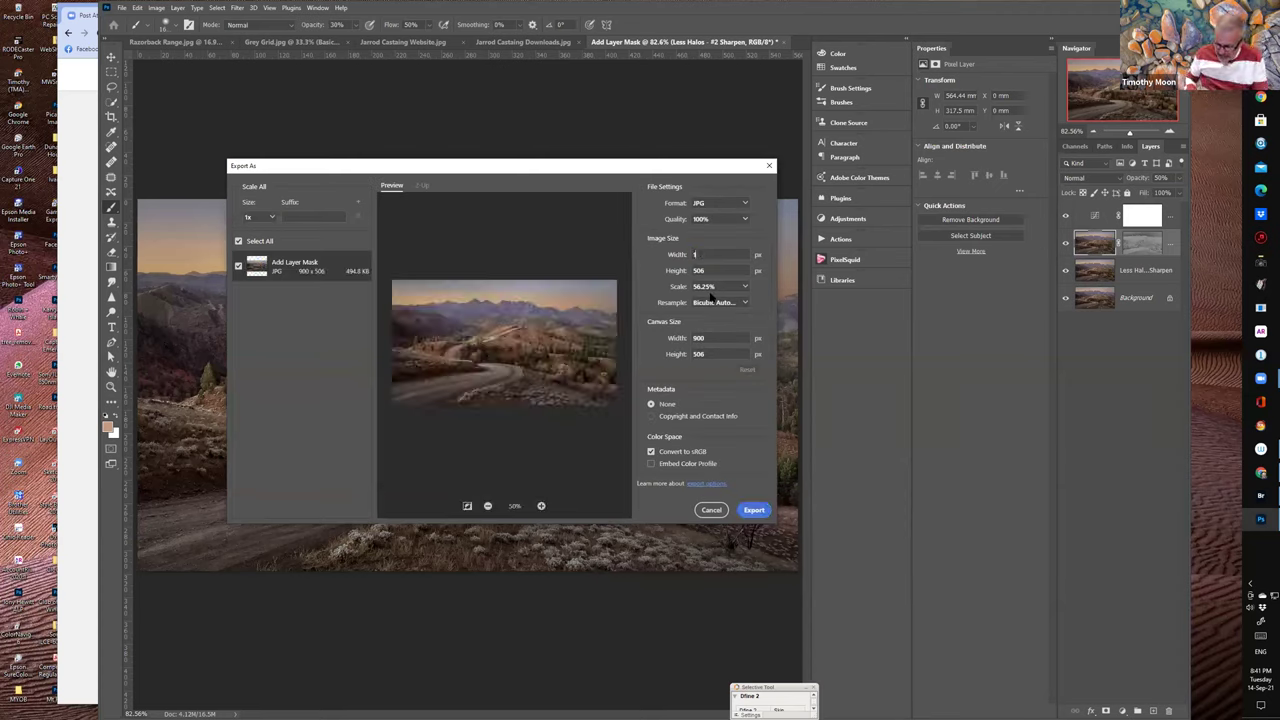
text(1920)
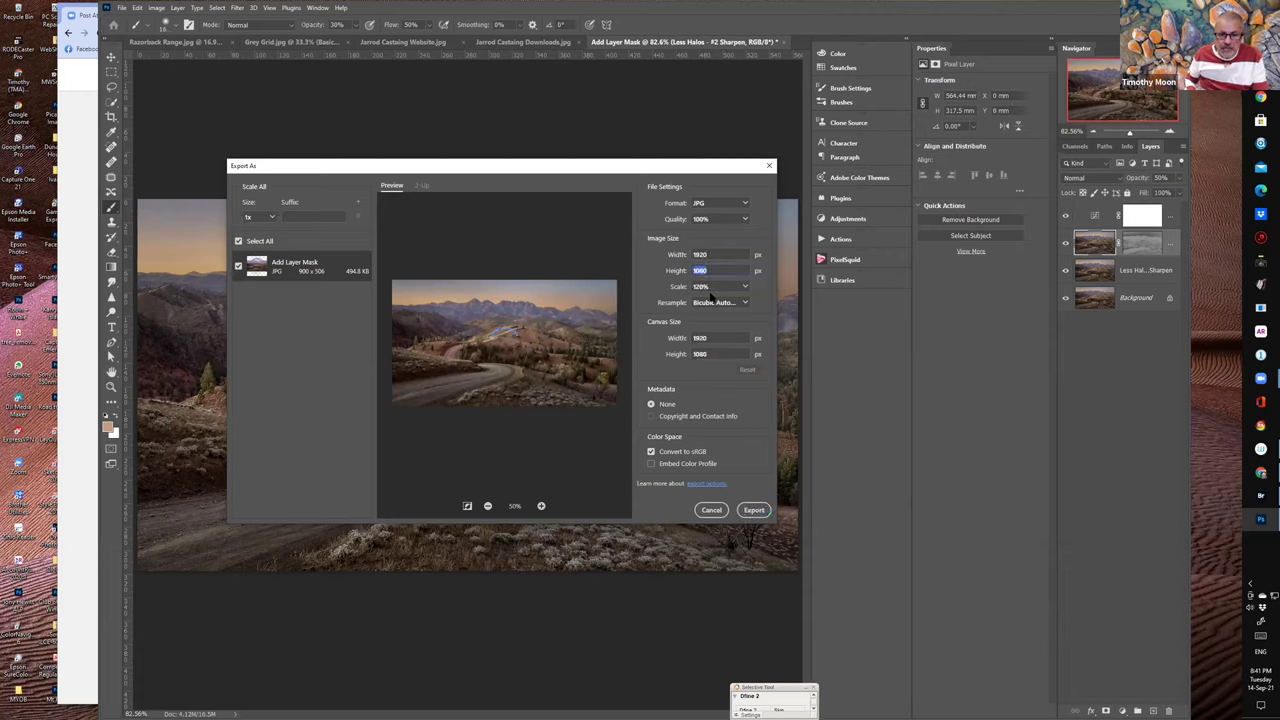
key(Tab)
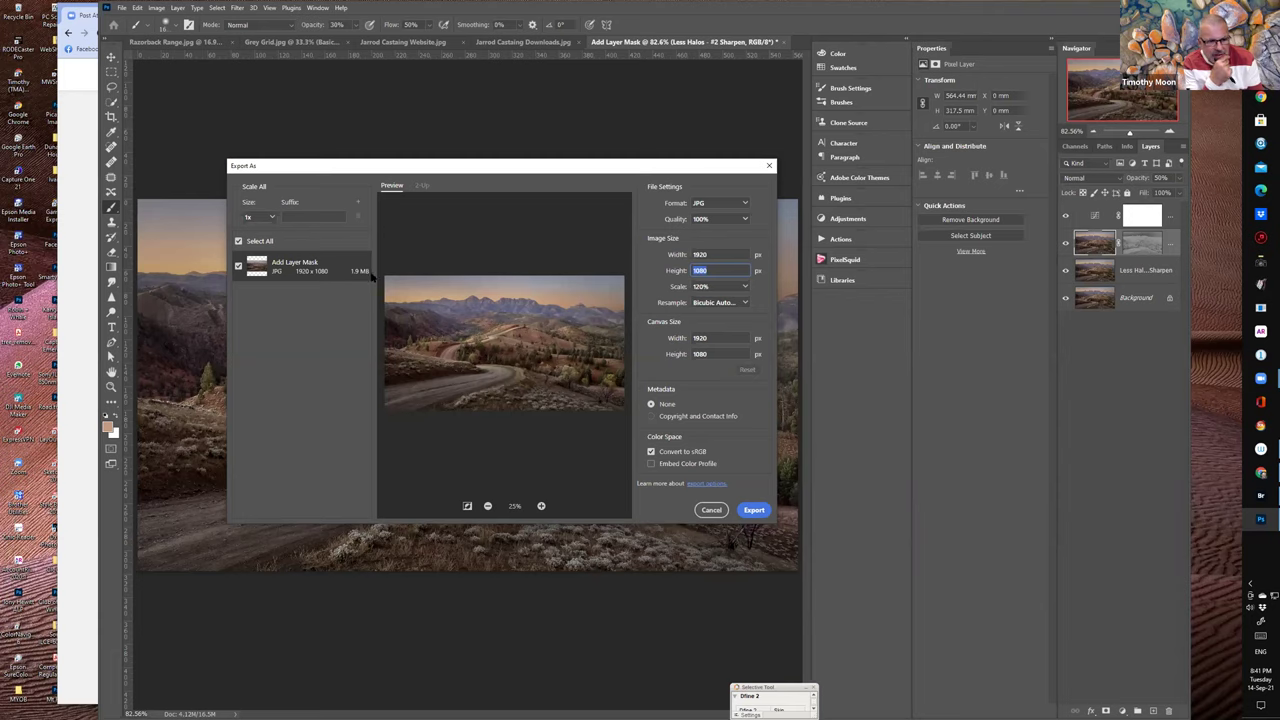
- Adjust the JPG quality down and back up to 76%, then cancel without exporting
click(746, 219)
drag(752, 240, 726, 238)
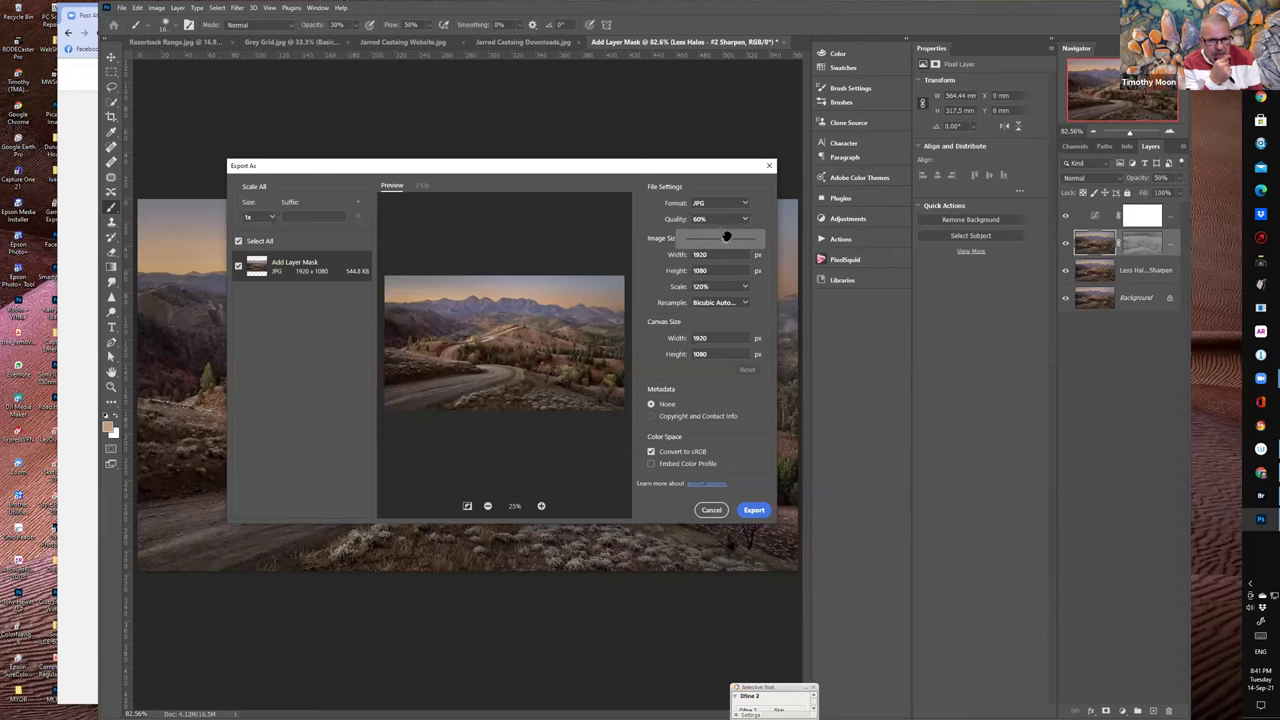
drag(727, 238, 736, 238)
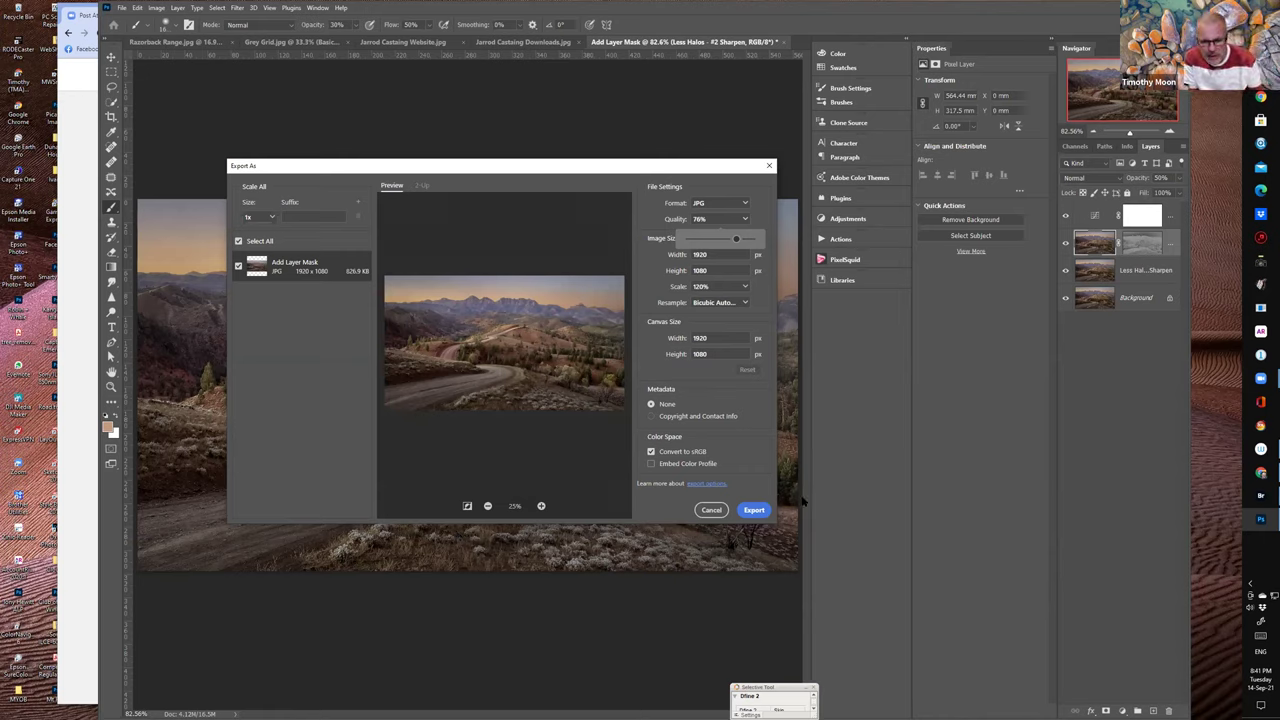
click(709, 511)
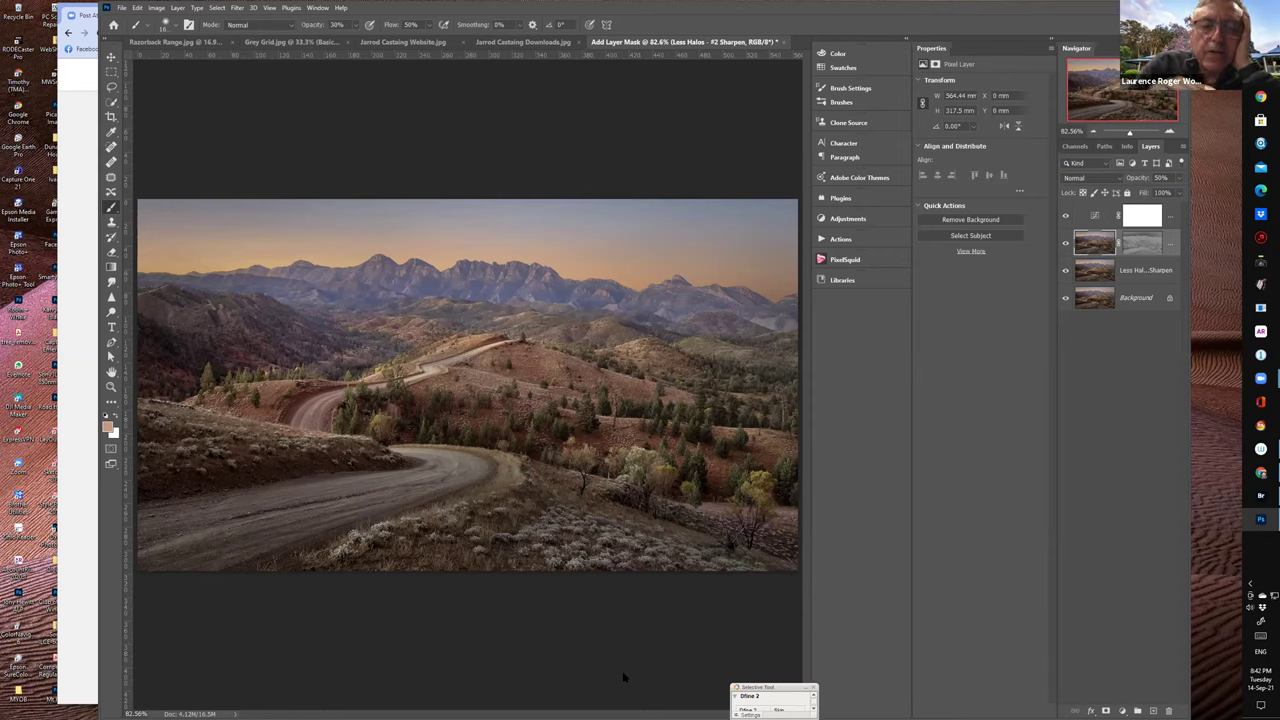
- In Bridge, browse the photo network drive into the TM PHOTO VAULT folder
click(1260, 496)
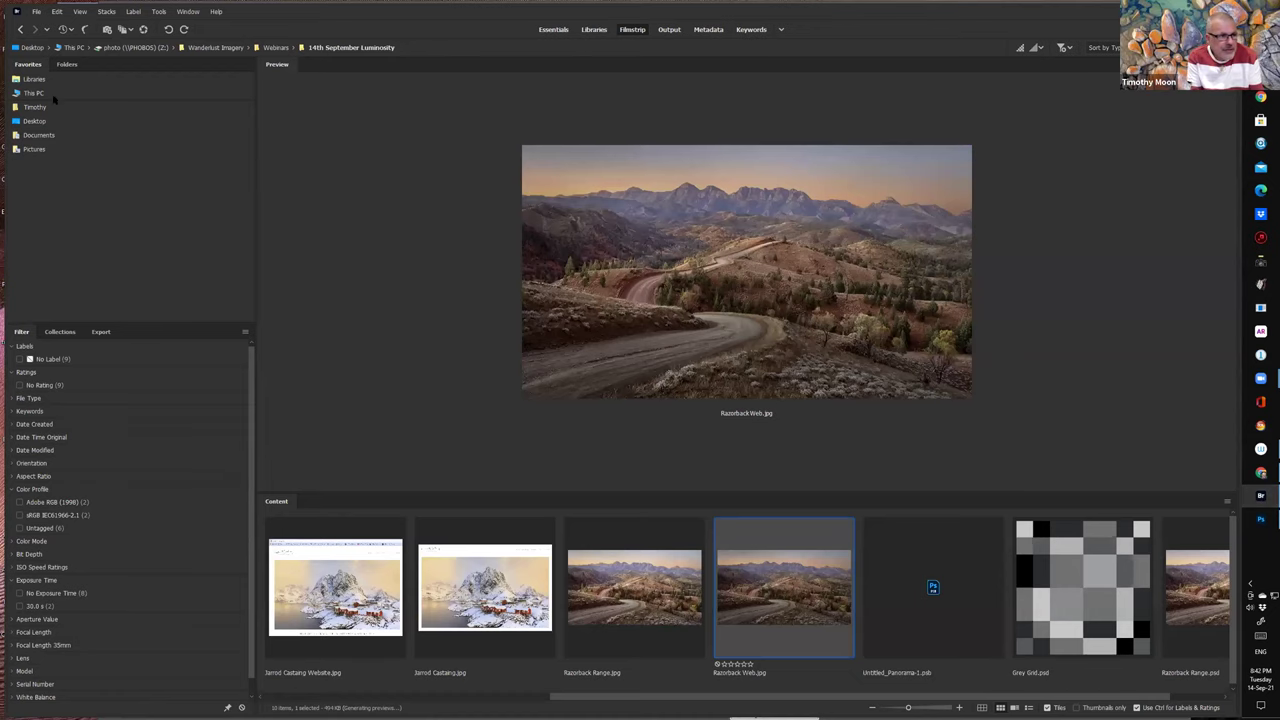
click(35, 93)
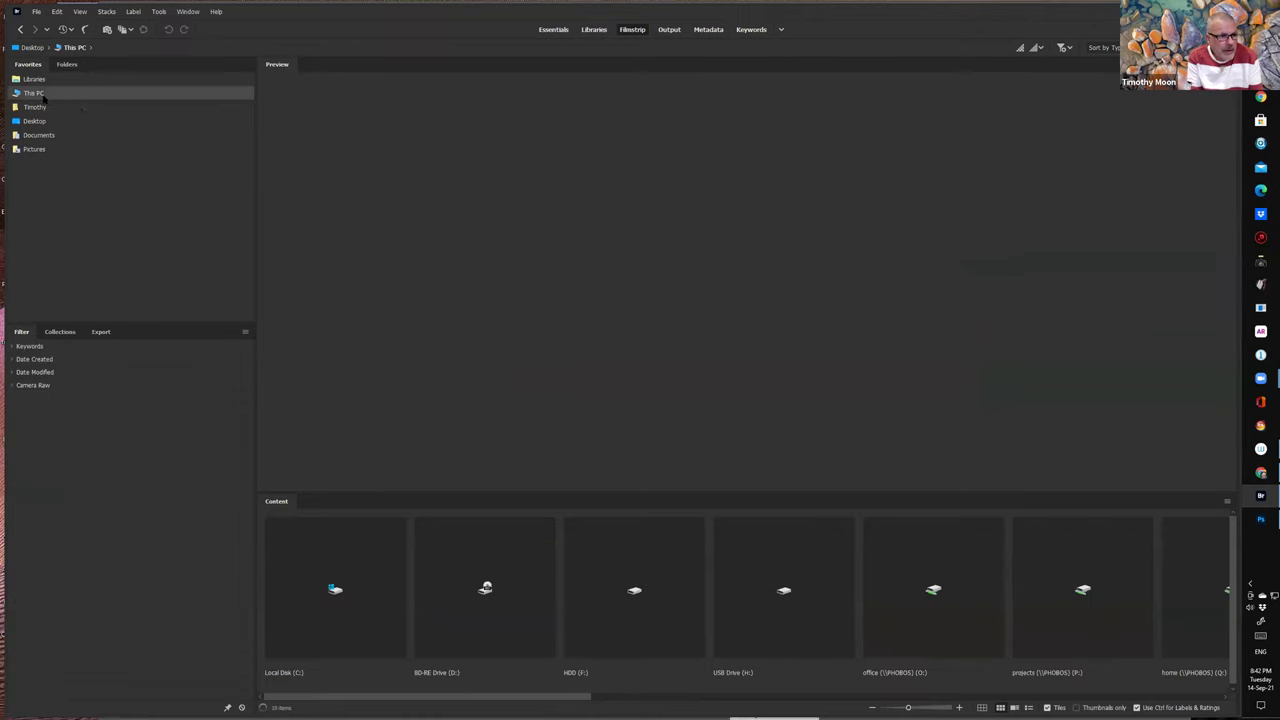
scroll(1044, 677, down, 2)
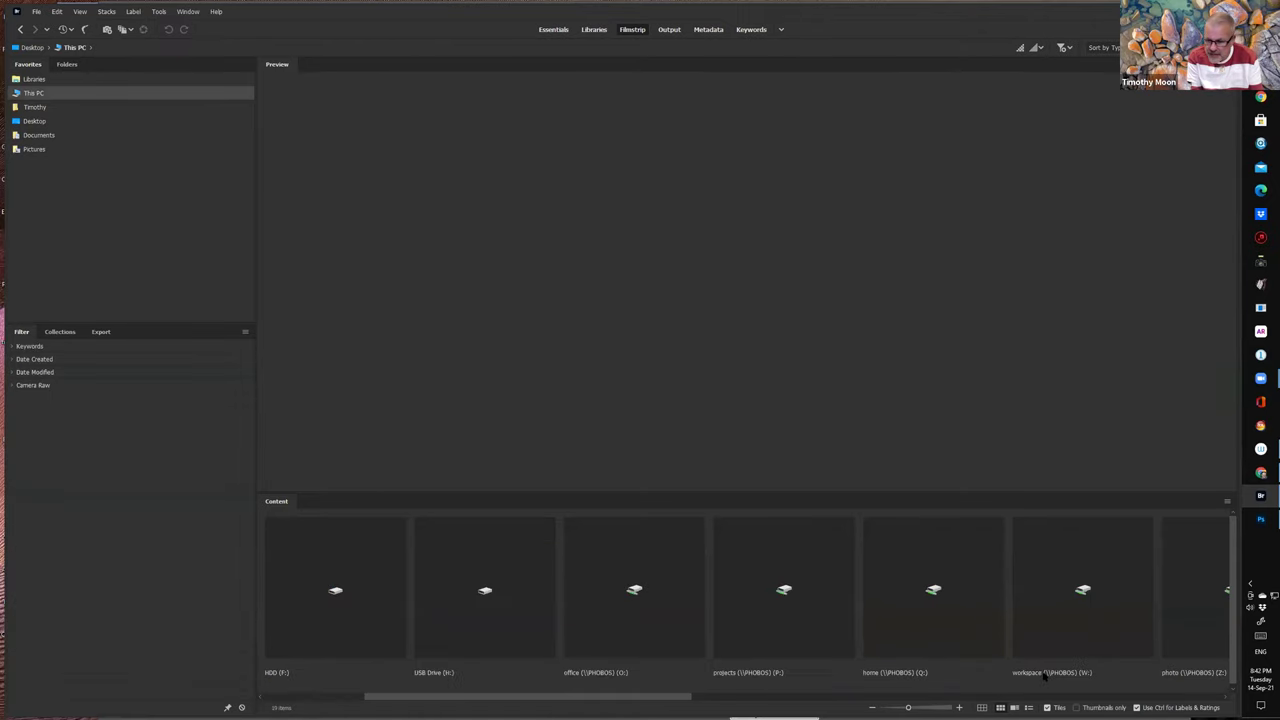
double_click(1034, 678)
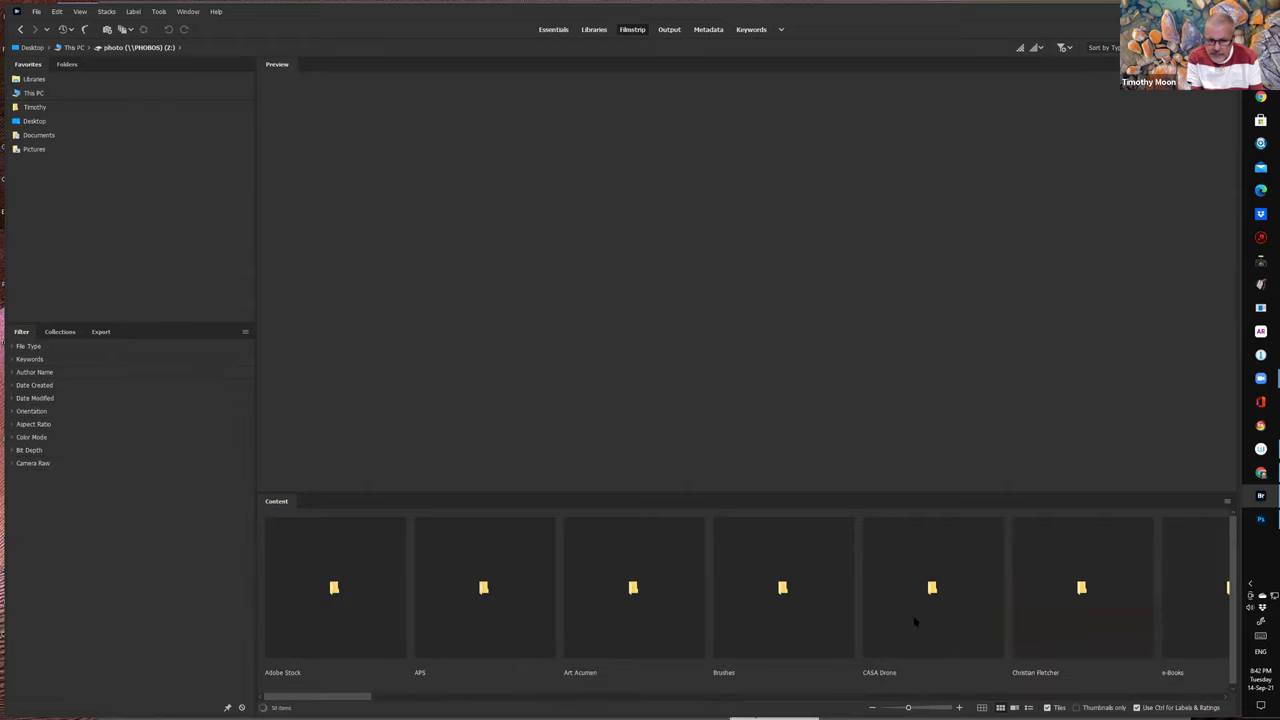
scroll(737, 612, down, 10)
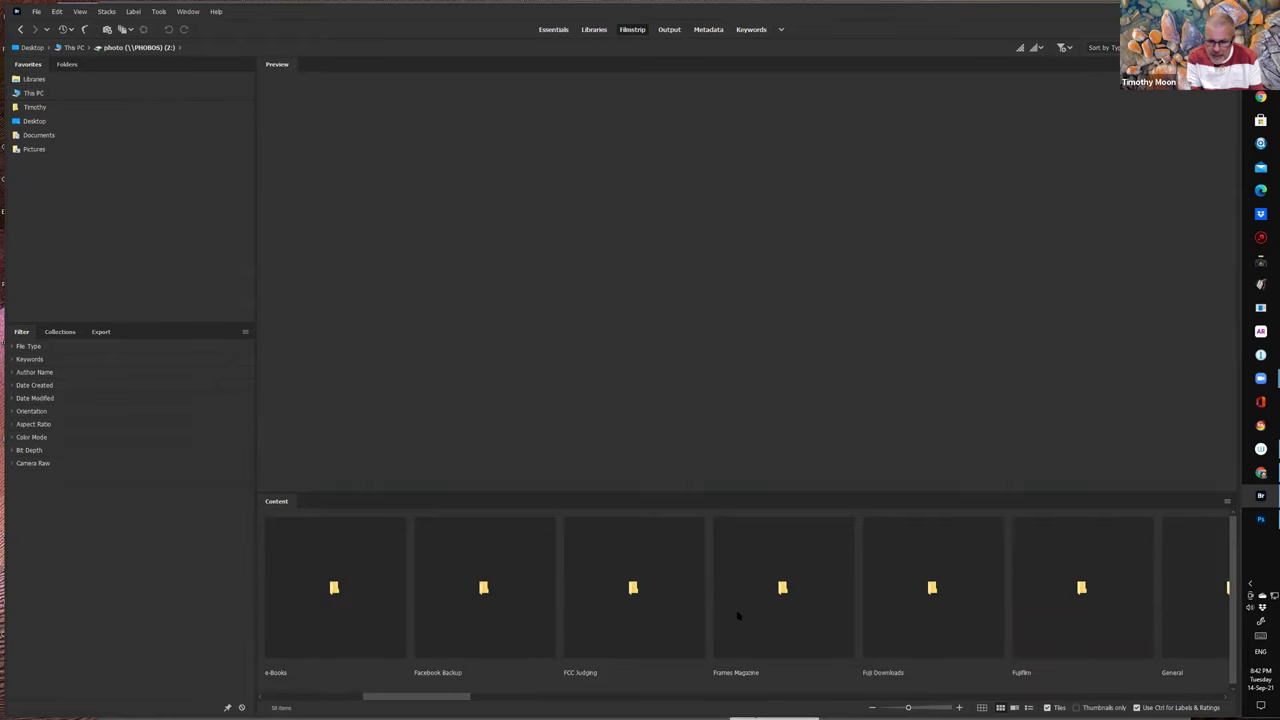
scroll(737, 615, down, 10)
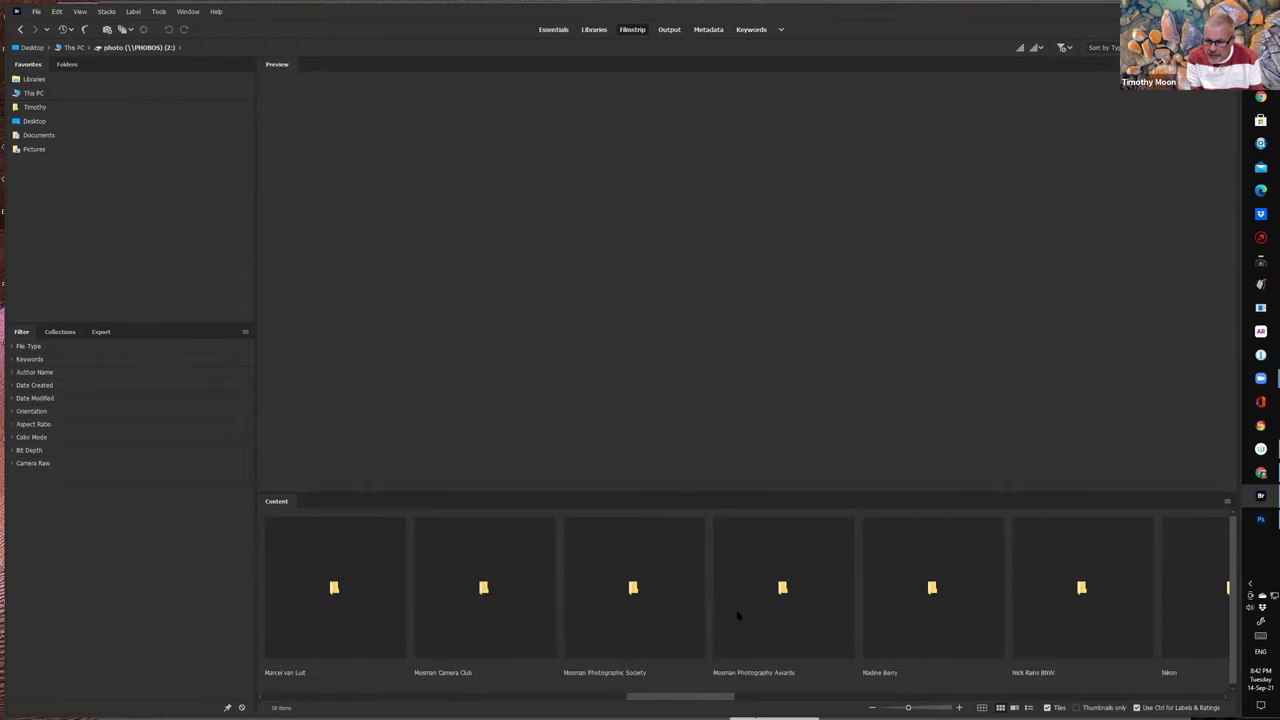
scroll(737, 615, down, 6)
scroll(737, 615, down, 6)
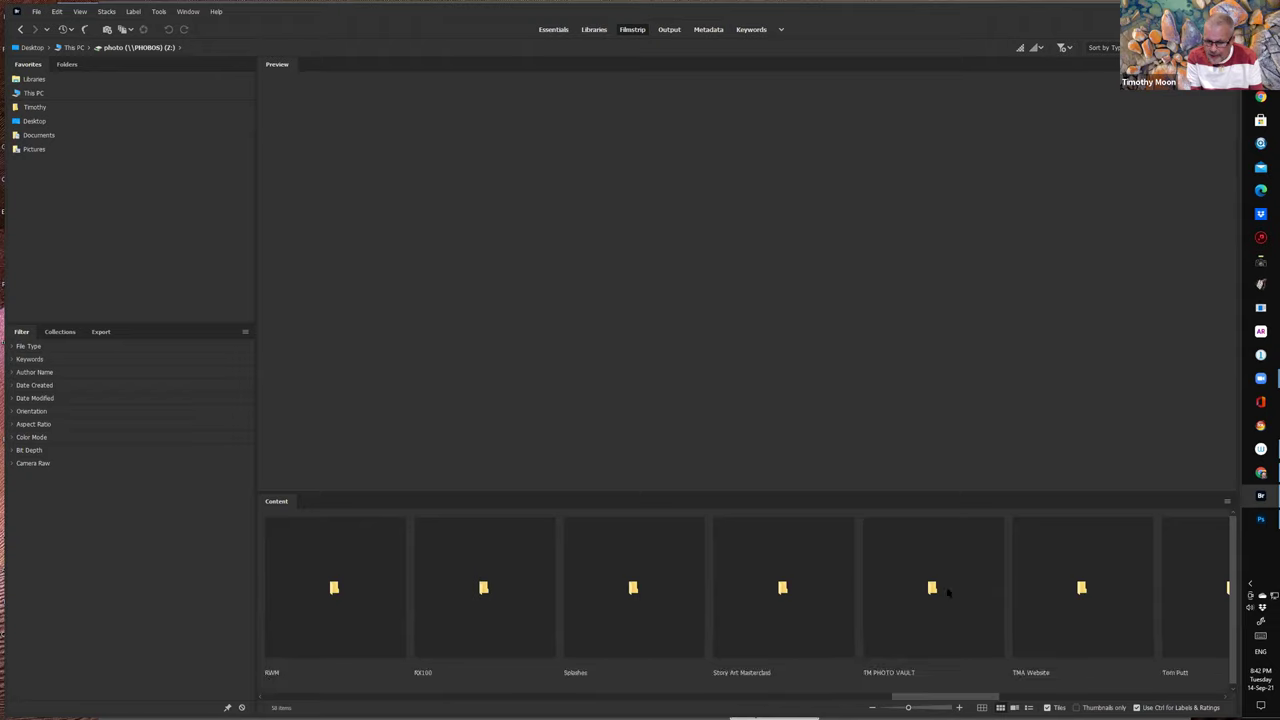
double_click(948, 592)
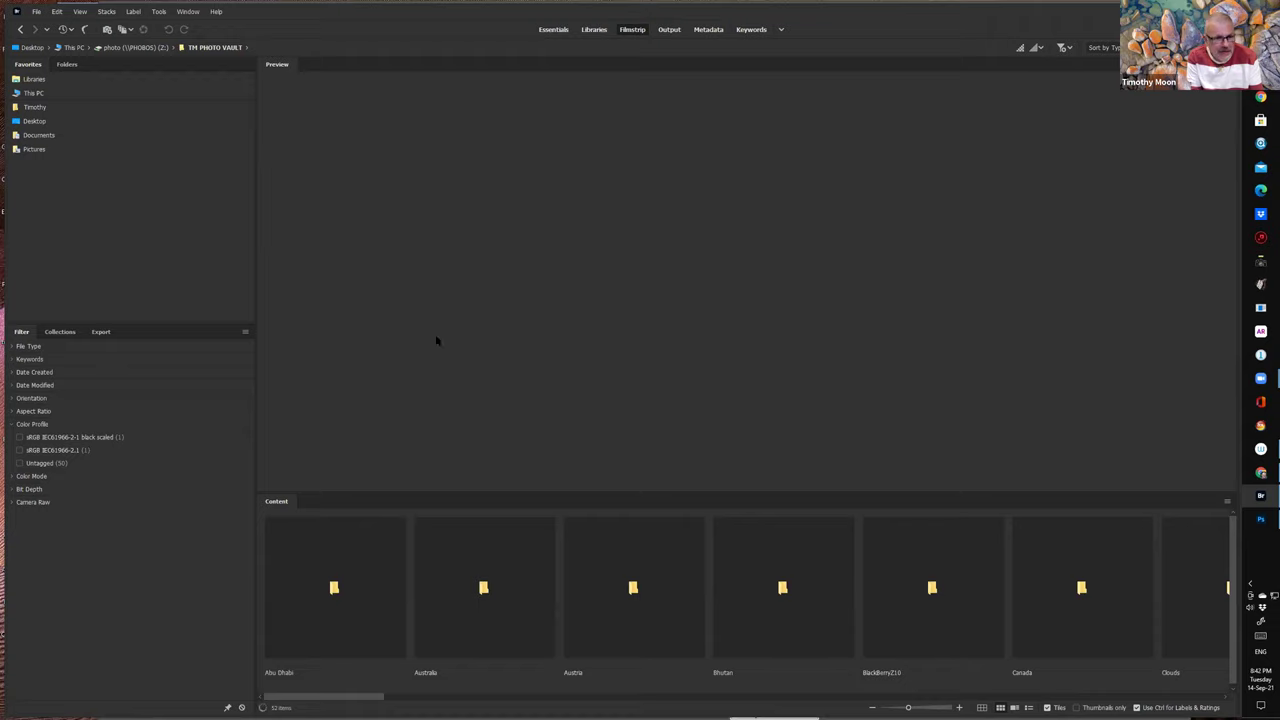
- Open Australia > SA > Flinders Ranges 2020 > 2020.11.18 > Razorback Sunrise
double_click(481, 590)
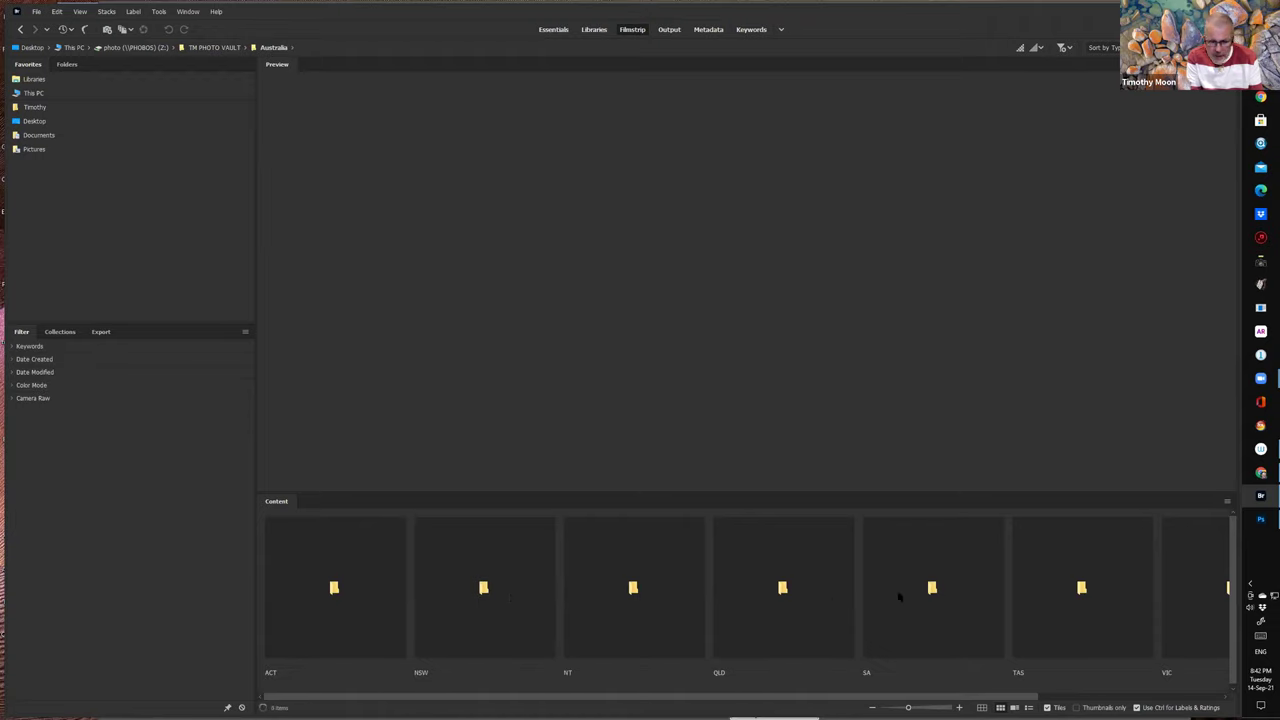
double_click(933, 590)
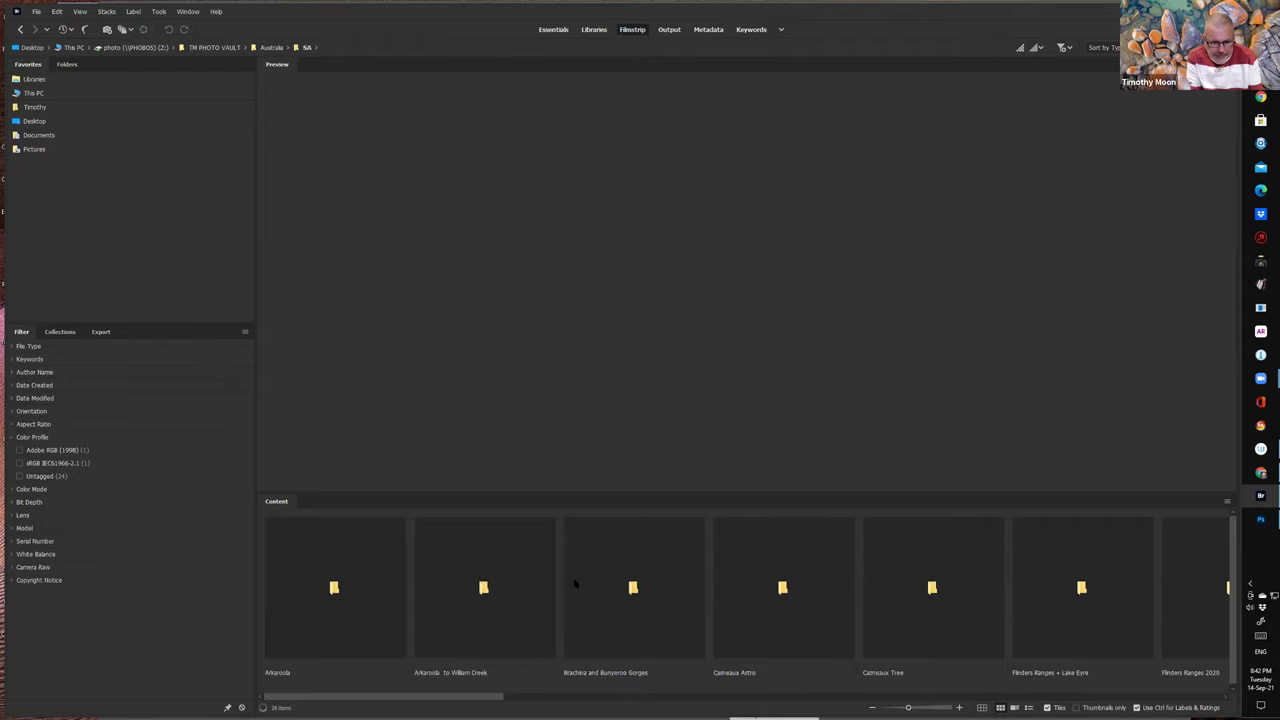
scroll(600, 582, down, 5)
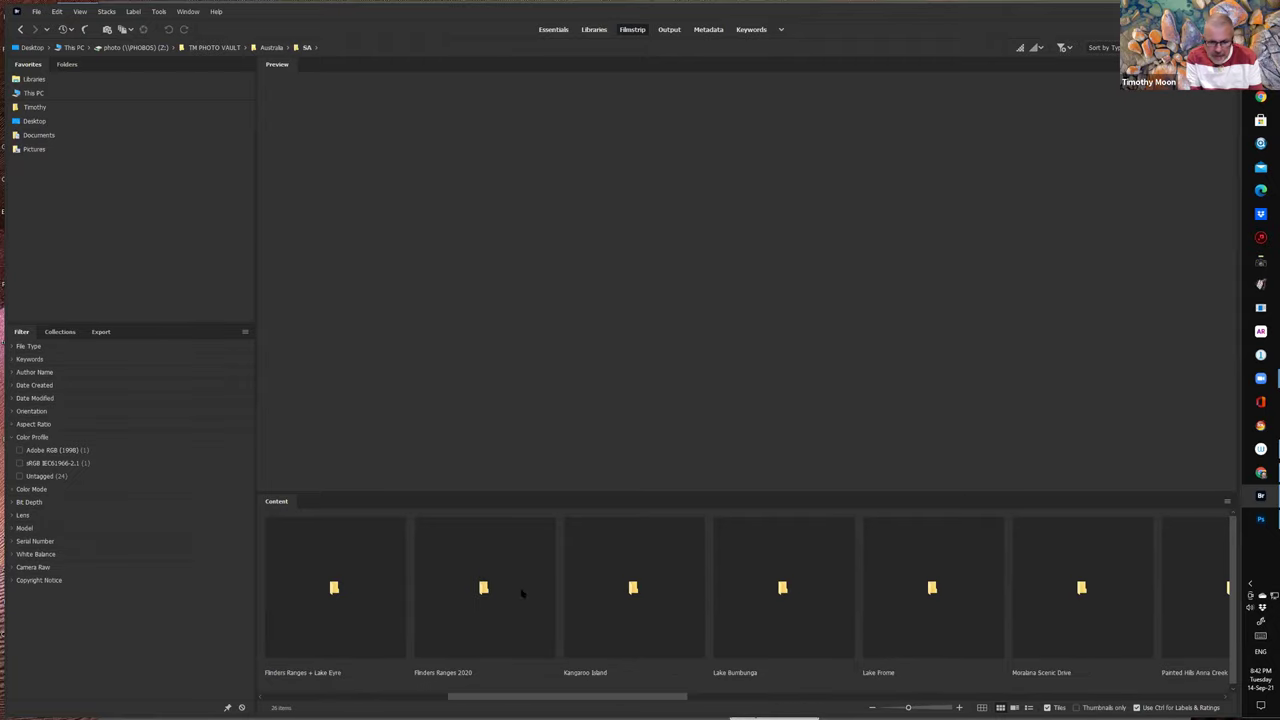
double_click(443, 600)
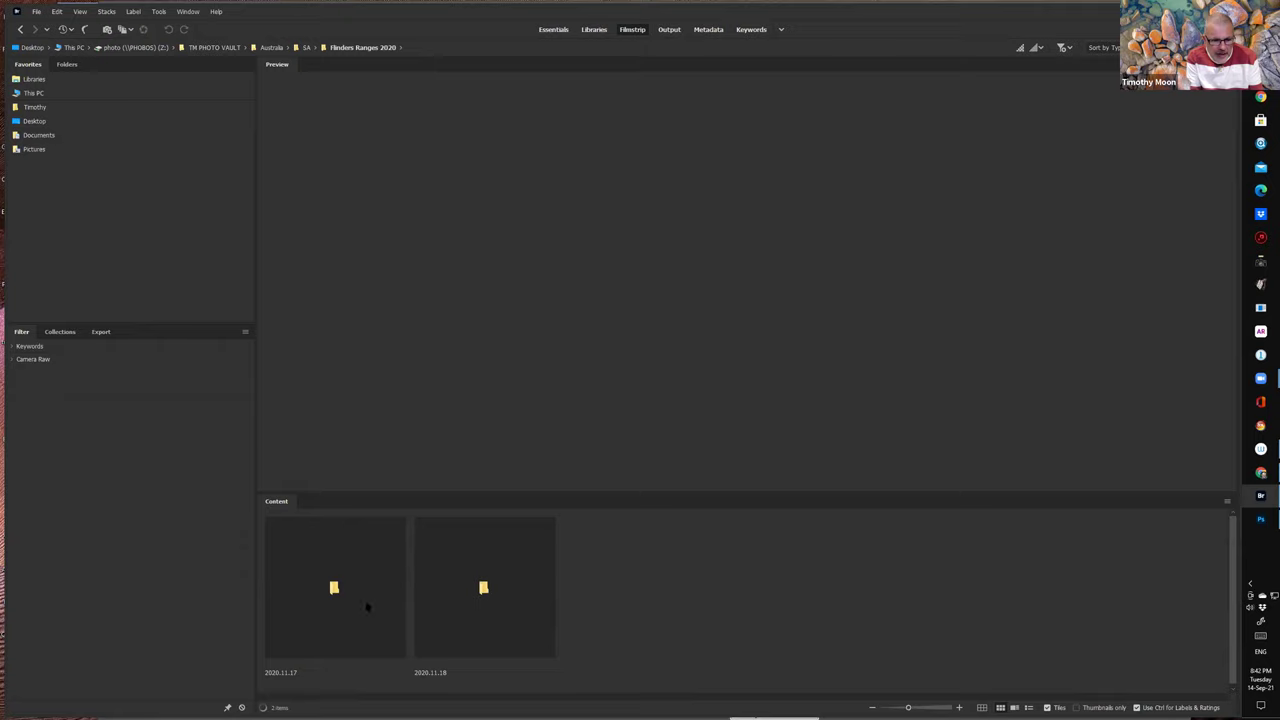
double_click(331, 590)
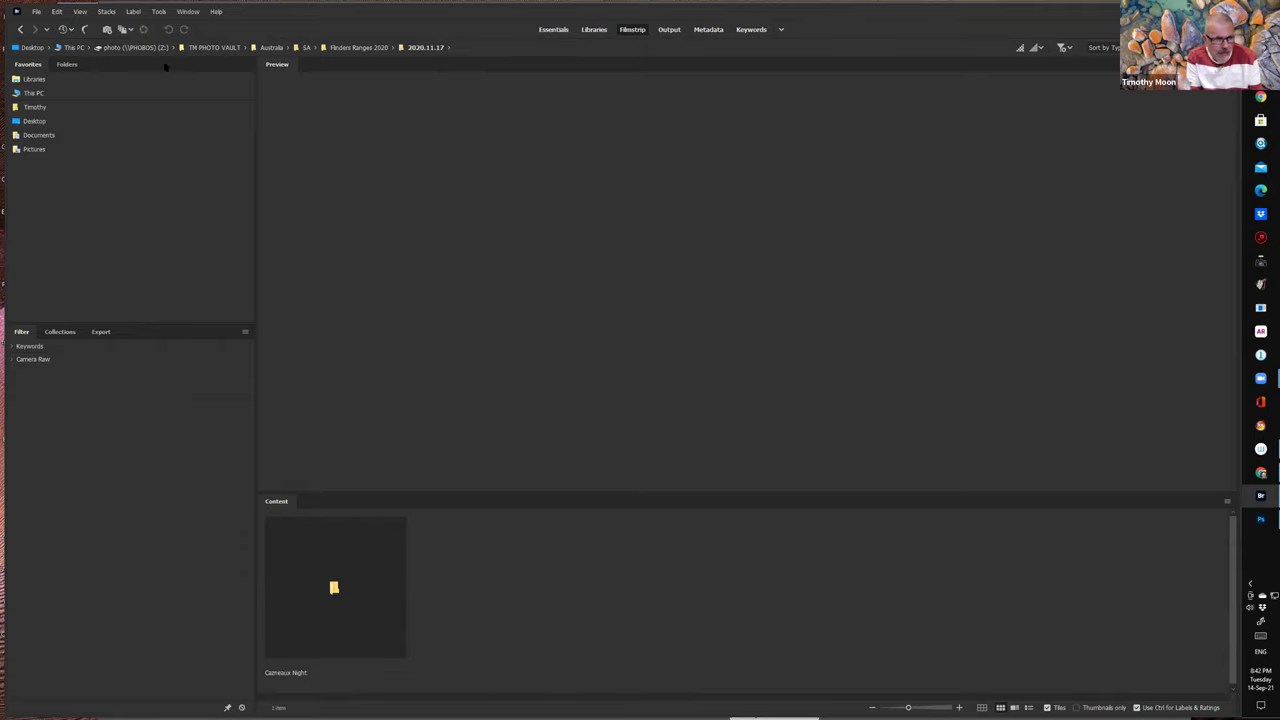
click(20, 29)
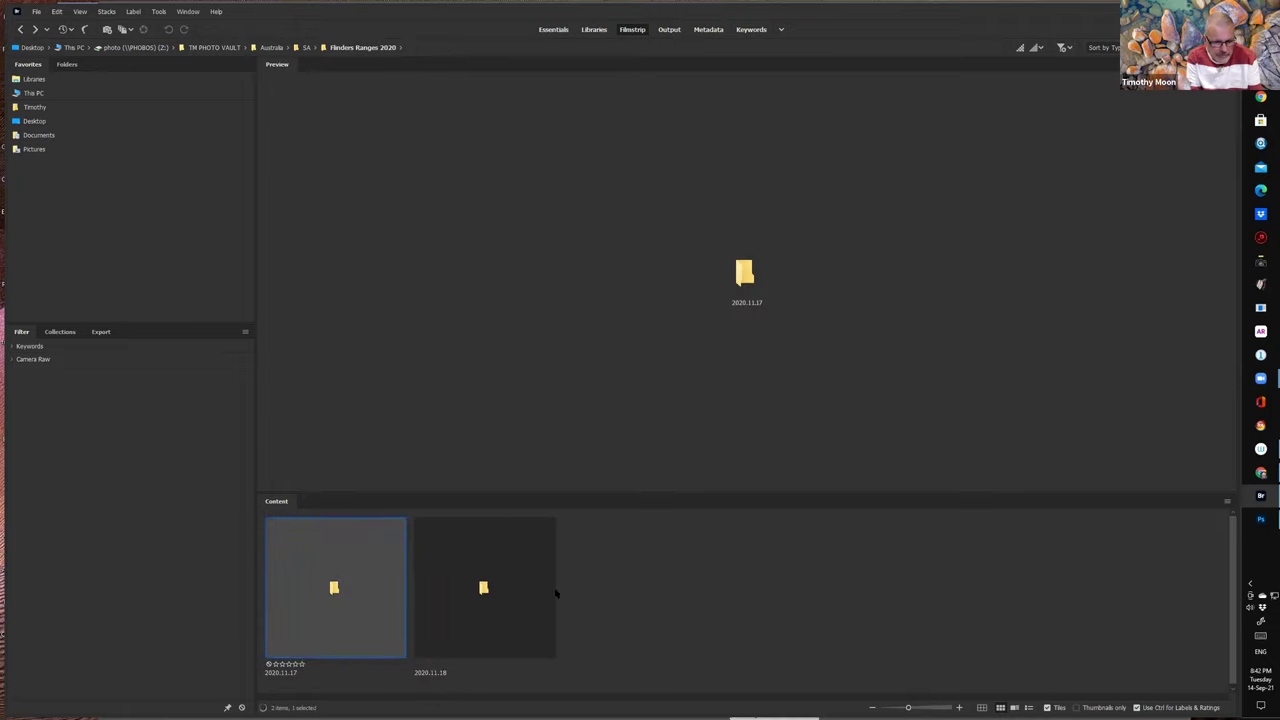
double_click(505, 605)
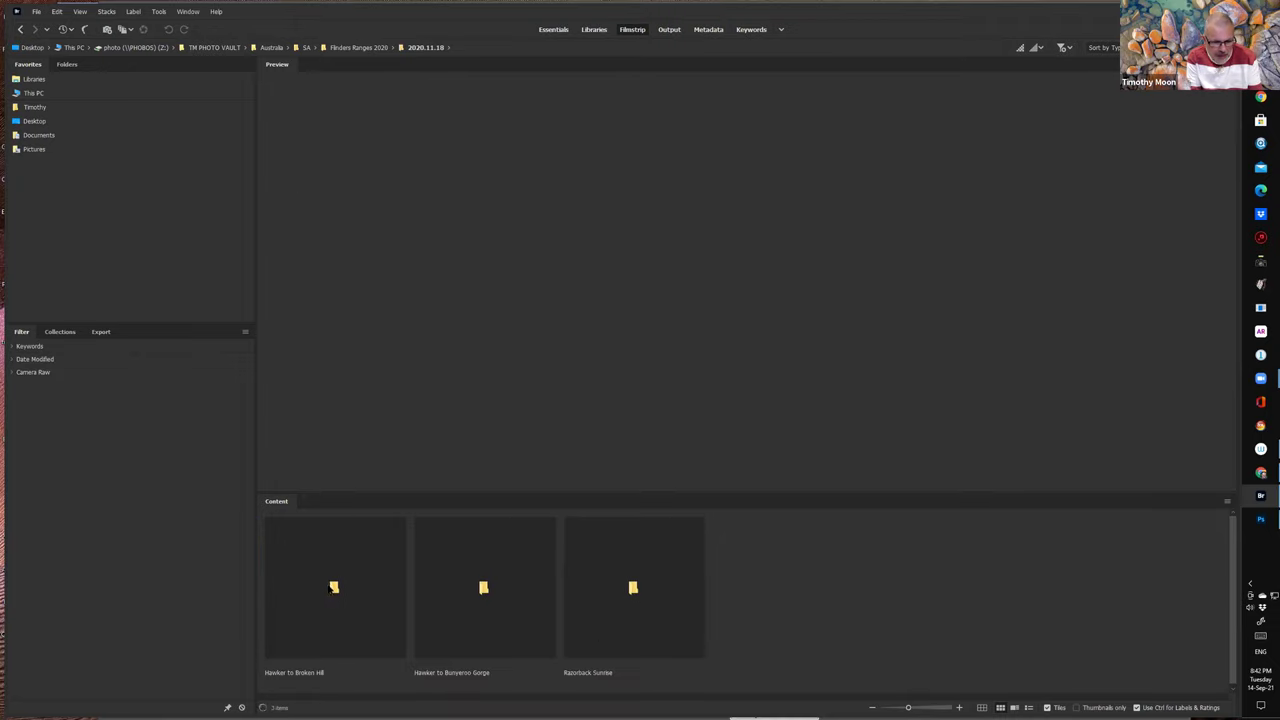
double_click(627, 601)
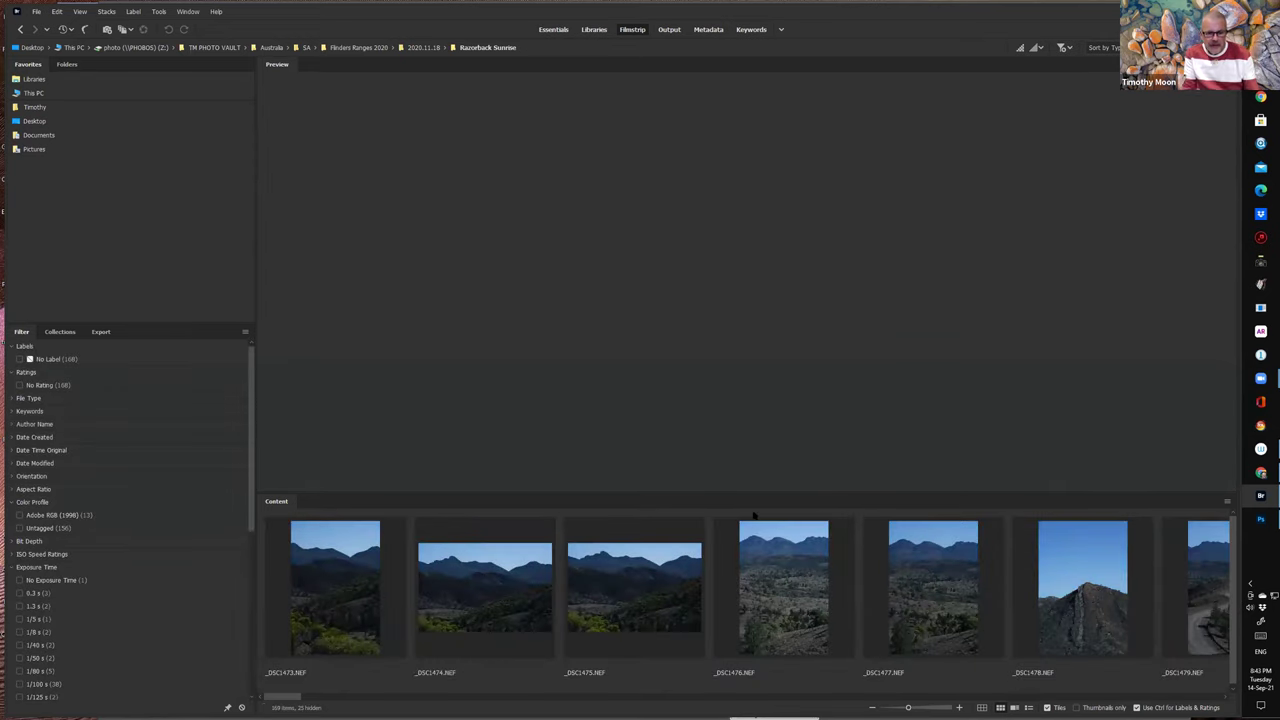
- Scroll through the Razorback Sunrise NEF frames in the filmstrip
scroll(774, 572, down, 2)
scroll(774, 572, up, 2)
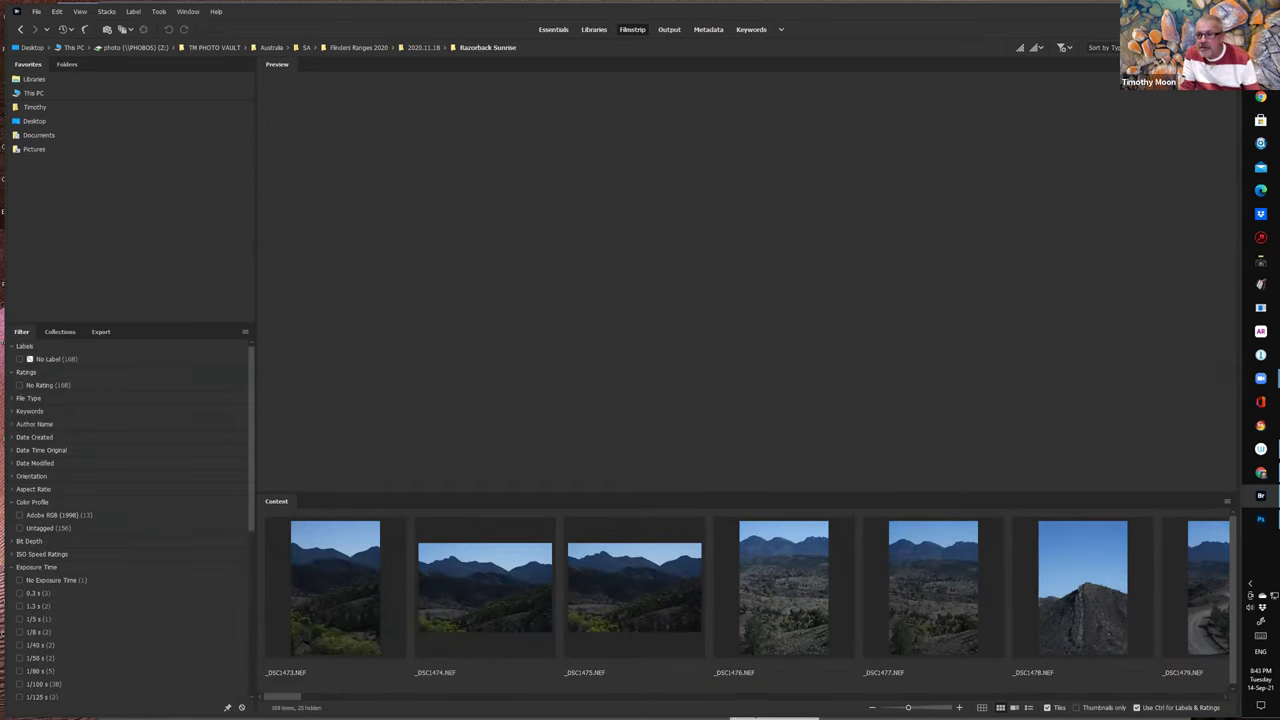
scroll(889, 597, down, 10)
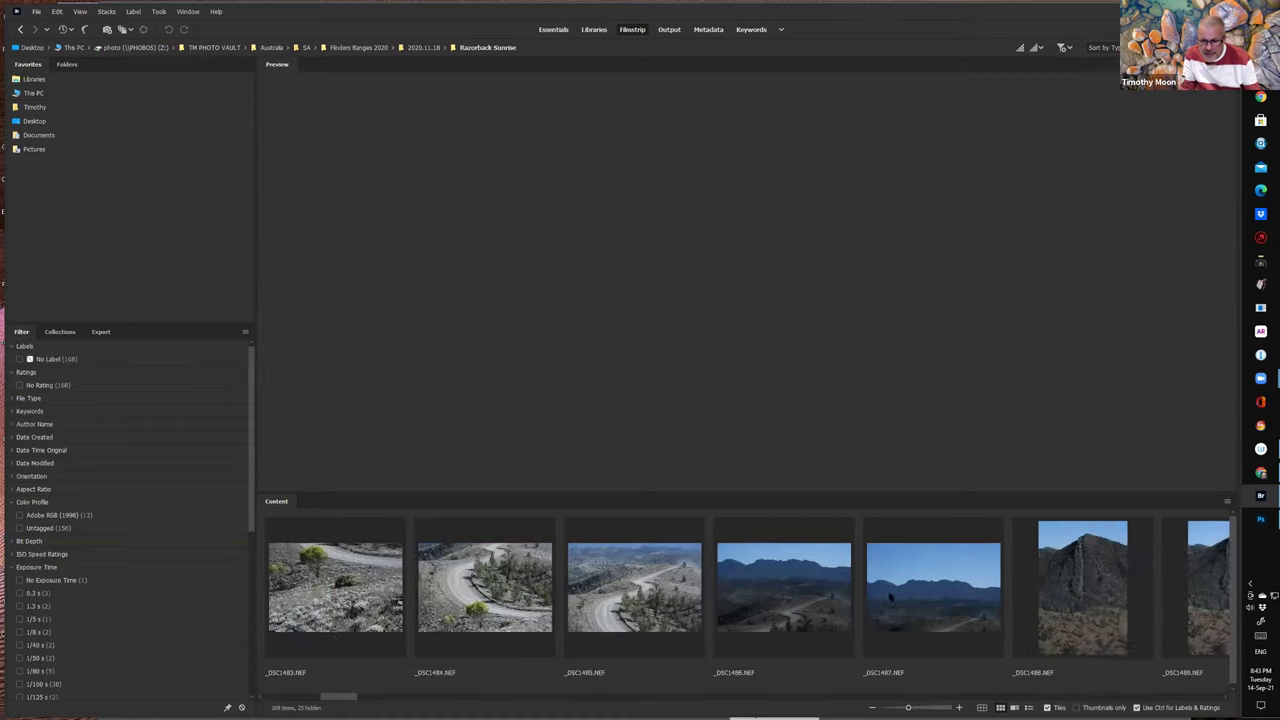
scroll(889, 597, down, 12)
scroll(889, 597, down, 1)
scroll(889, 597, up, 6)
scroll(889, 598, up, 1)
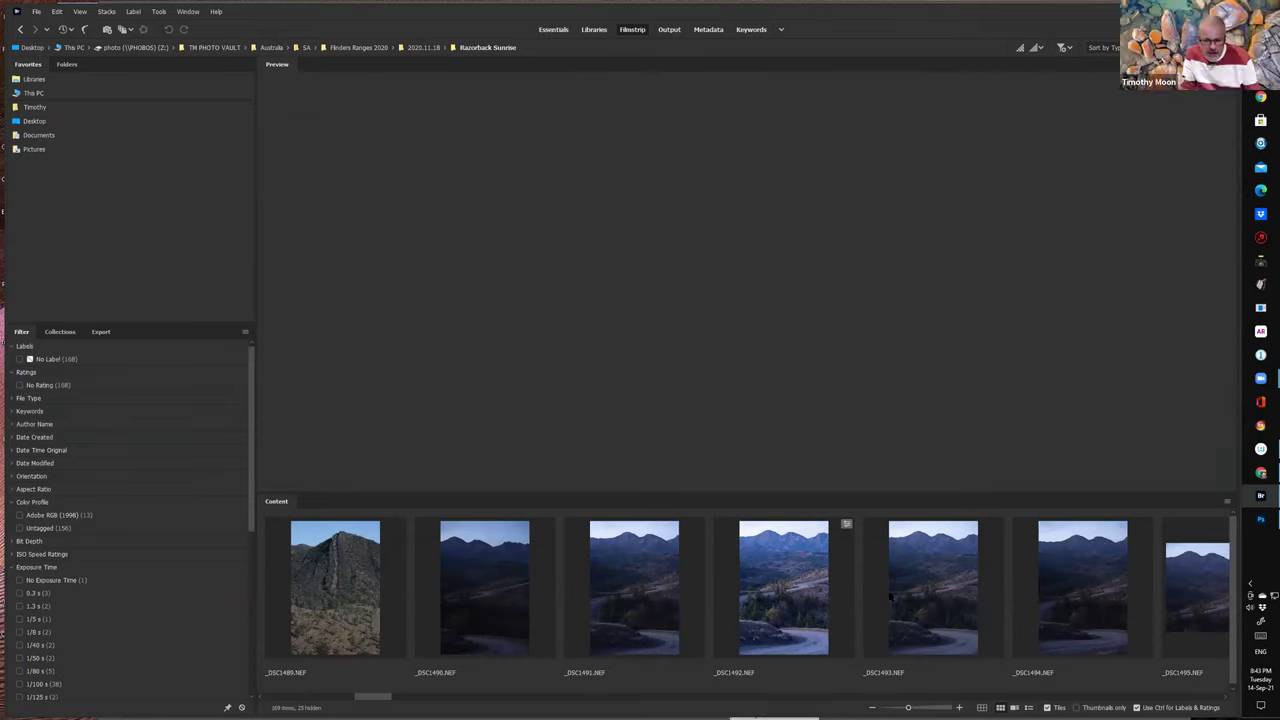
scroll(889, 597, down, 20)
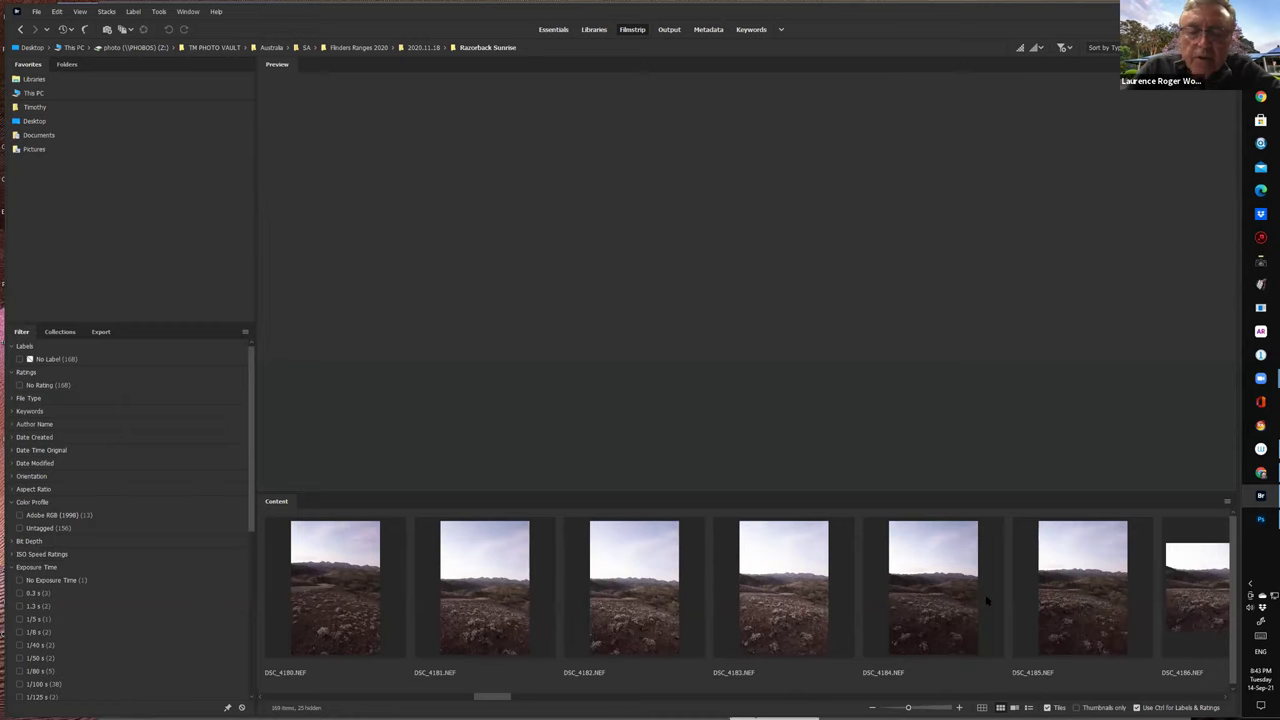
scroll(987, 600, down, 2)
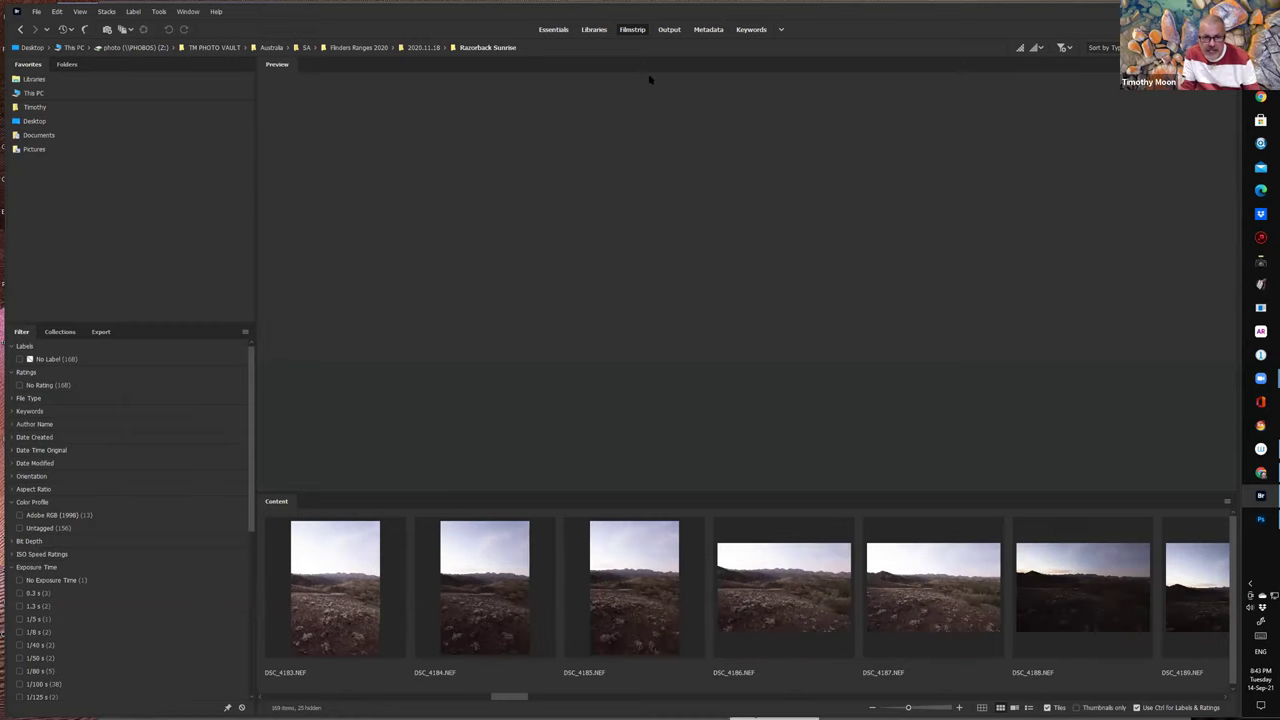
scroll(1028, 560, down, 2)
scroll(1028, 560, down, 8)
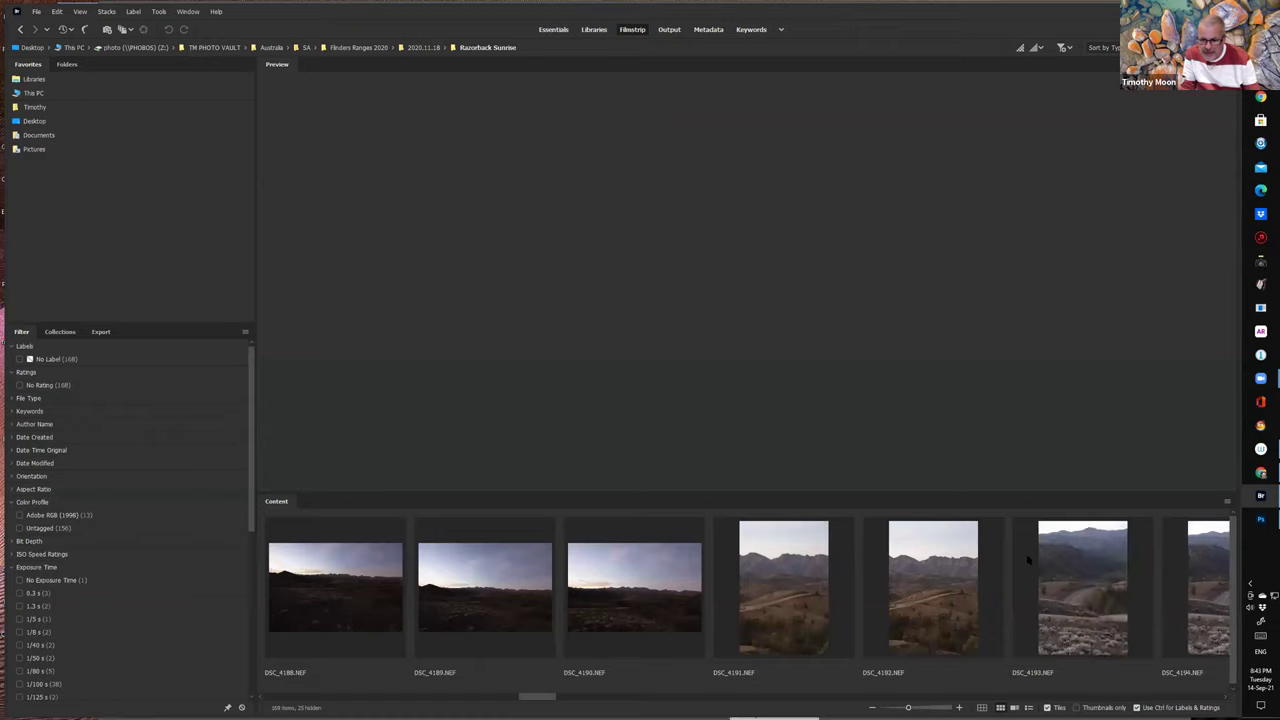
scroll(1028, 560, down, 5)
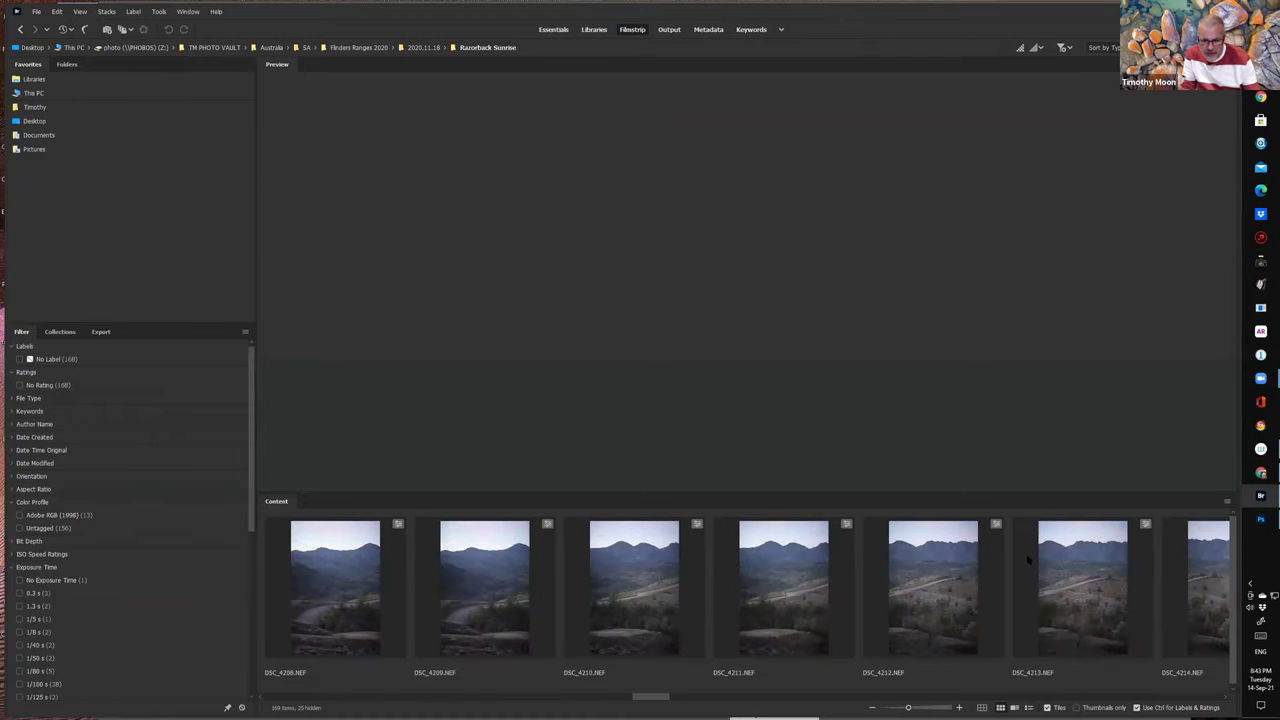
scroll(1028, 560, up, 1)
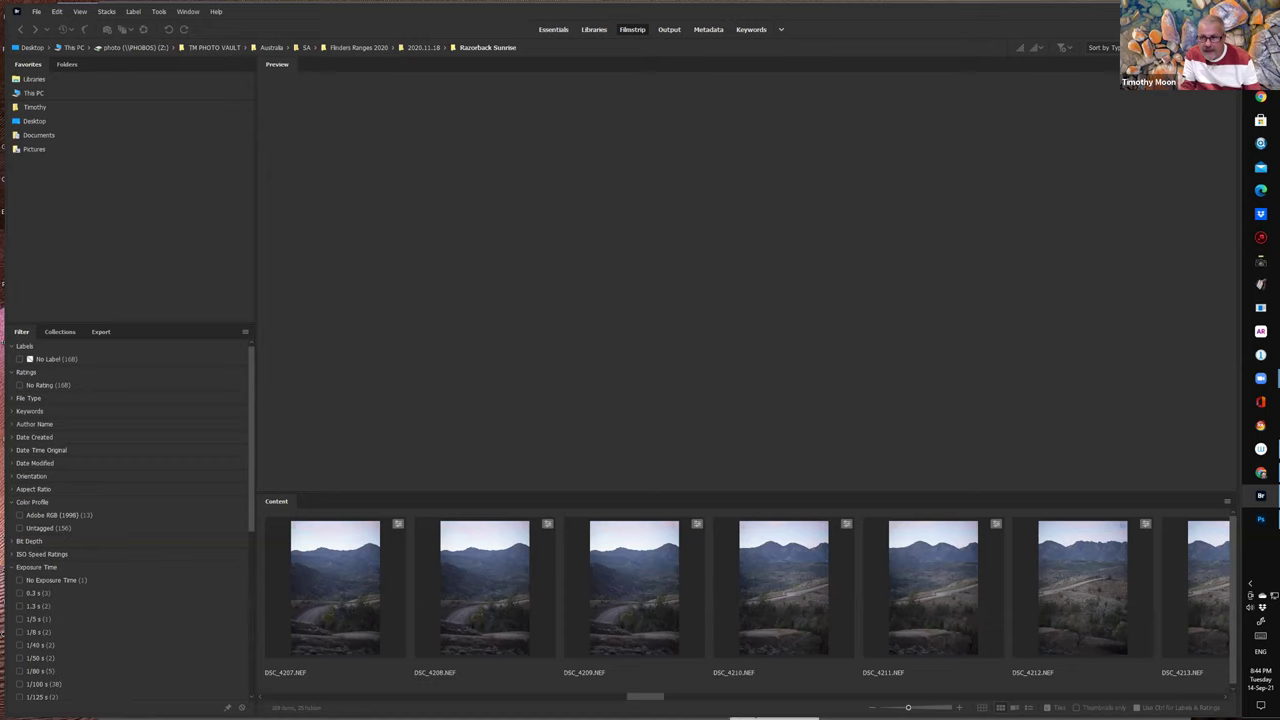
- Scroll the filmstrip back until DSC_4208.NEF is the first visible thumbnail
click(671, 697)
drag(671, 703, 913, 700)
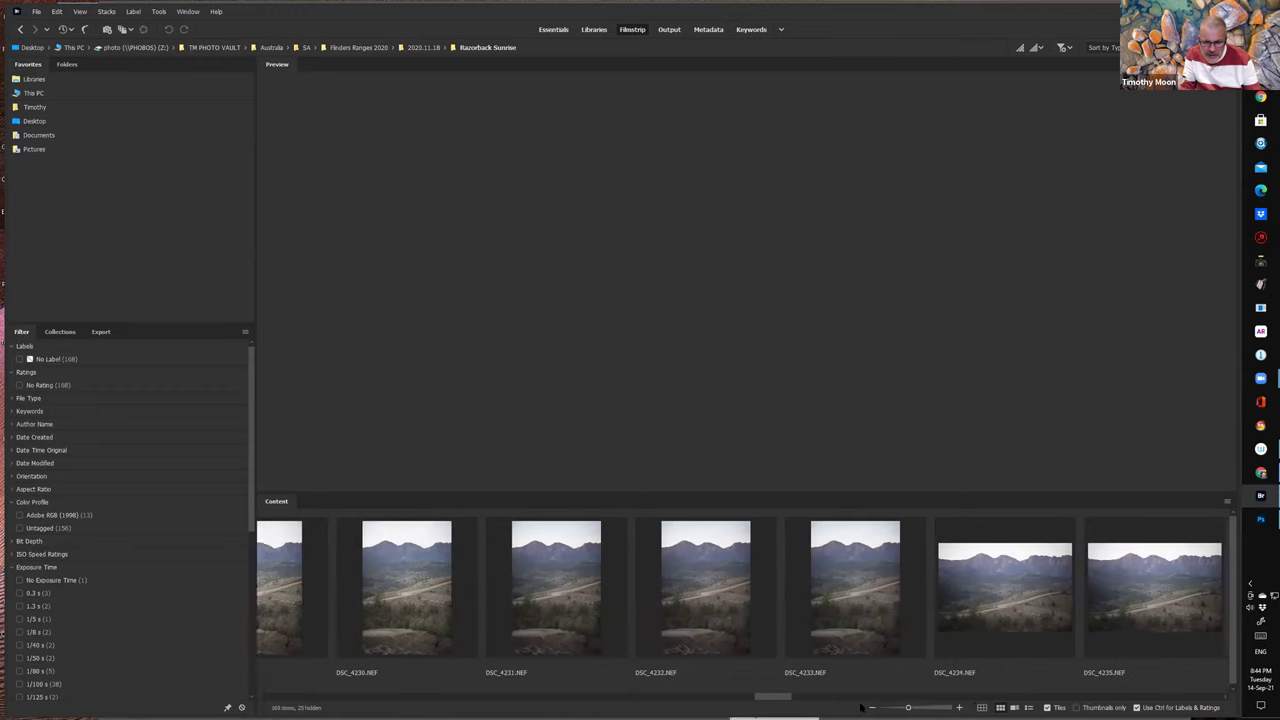
scroll(860, 707, up, 1)
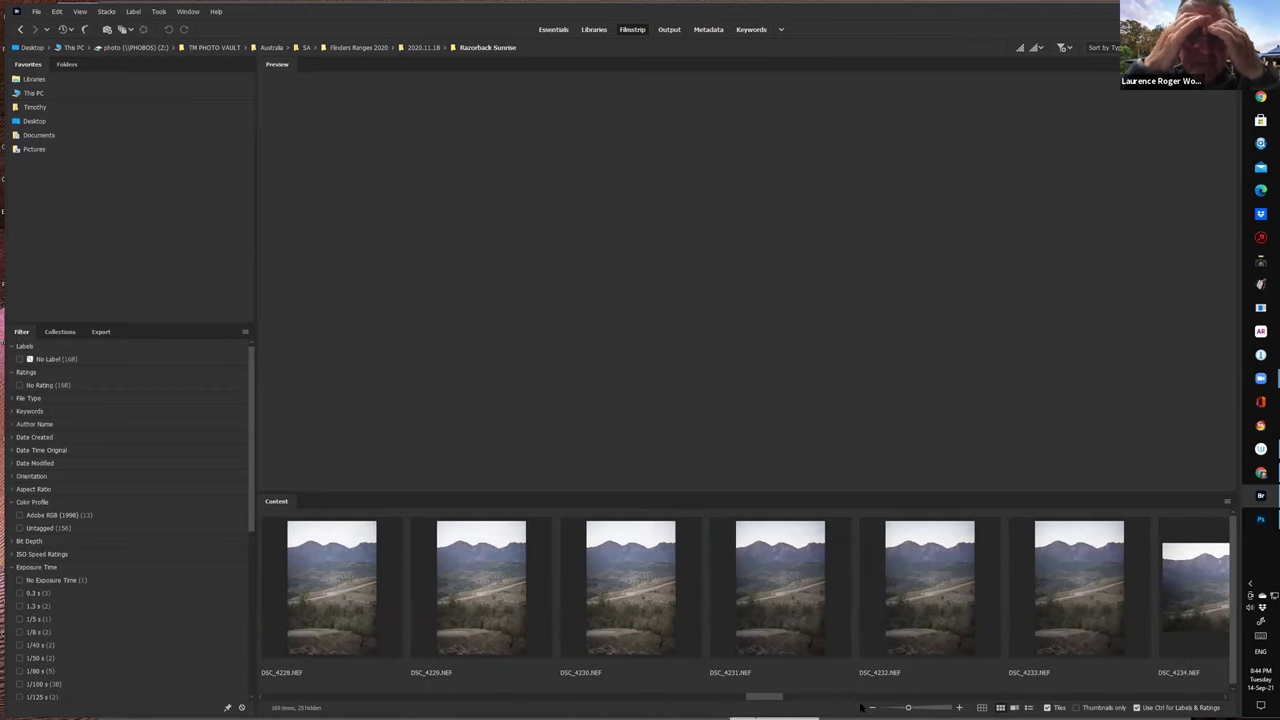
scroll(860, 707, up, 5)
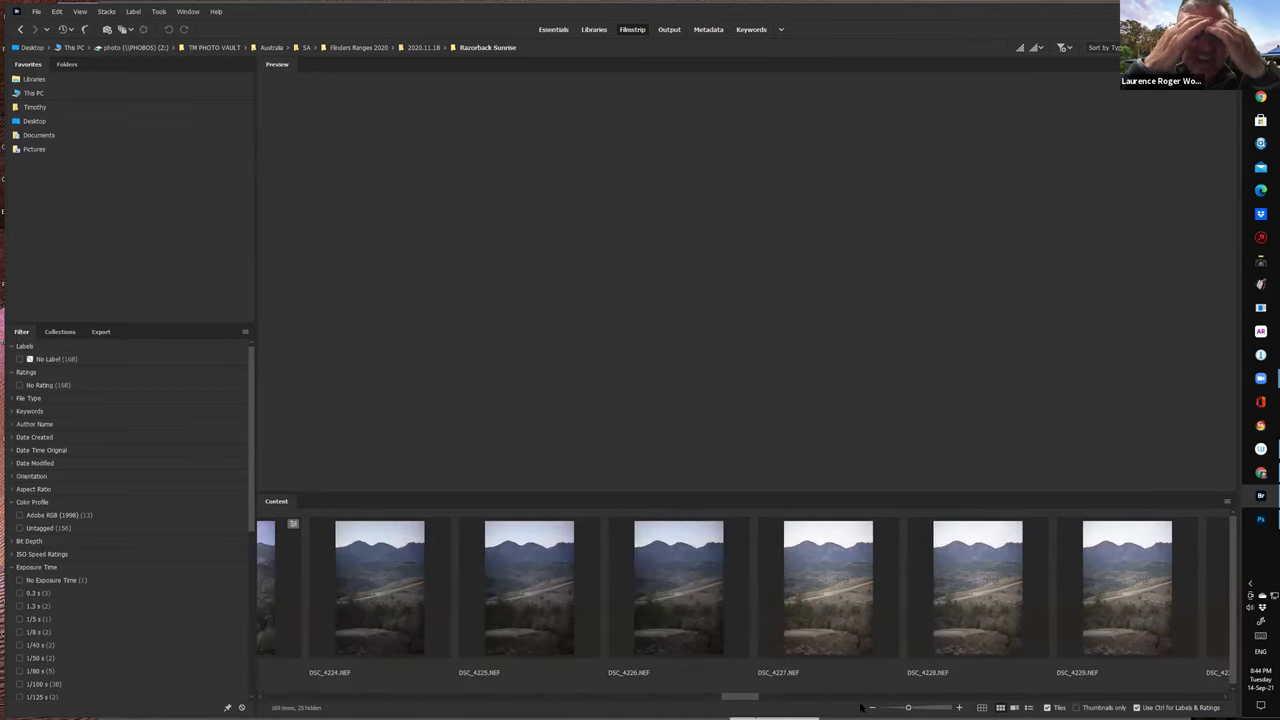
scroll(860, 707, down, 1)
scroll(860, 707, up, 2)
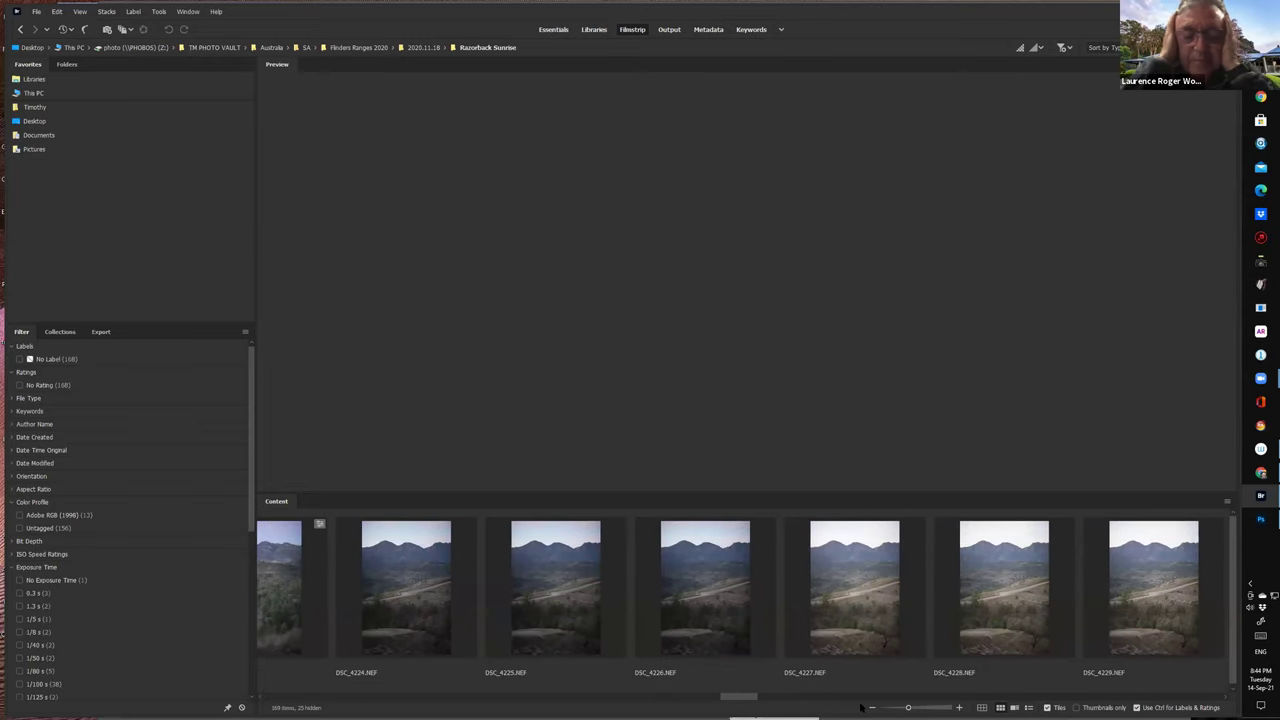
scroll(860, 707, up, 6)
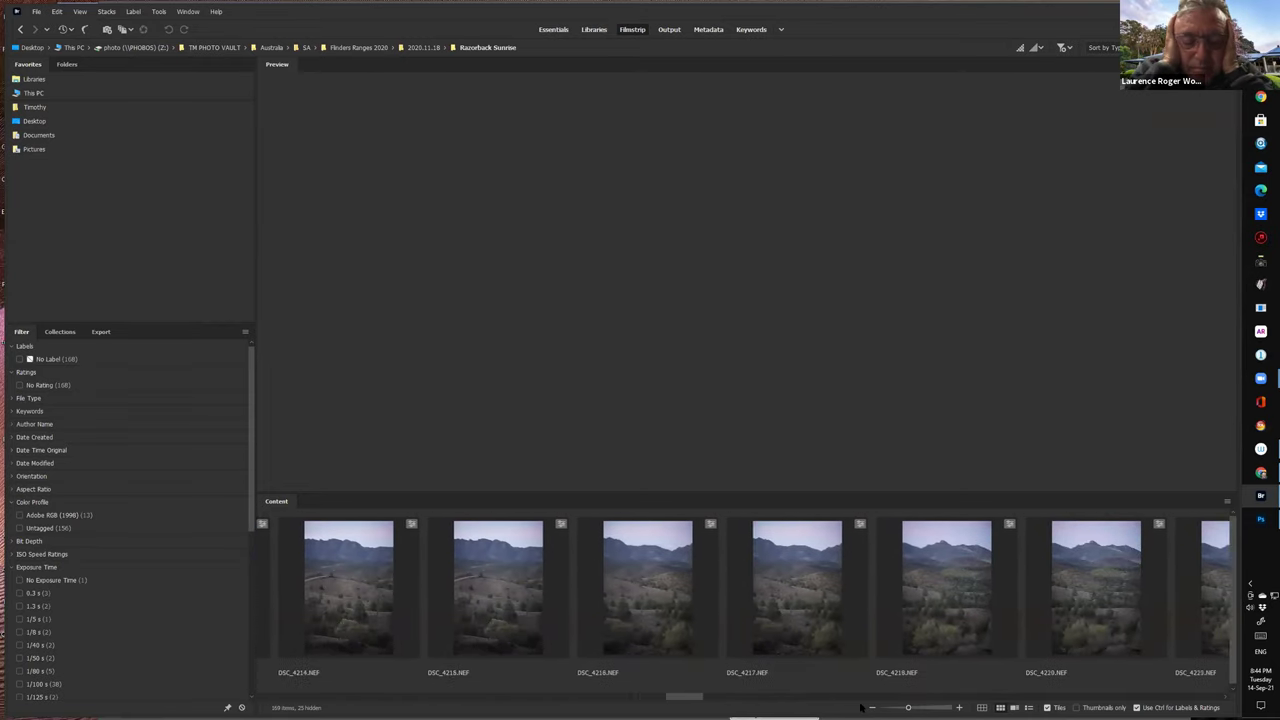
scroll(860, 707, up, 4)
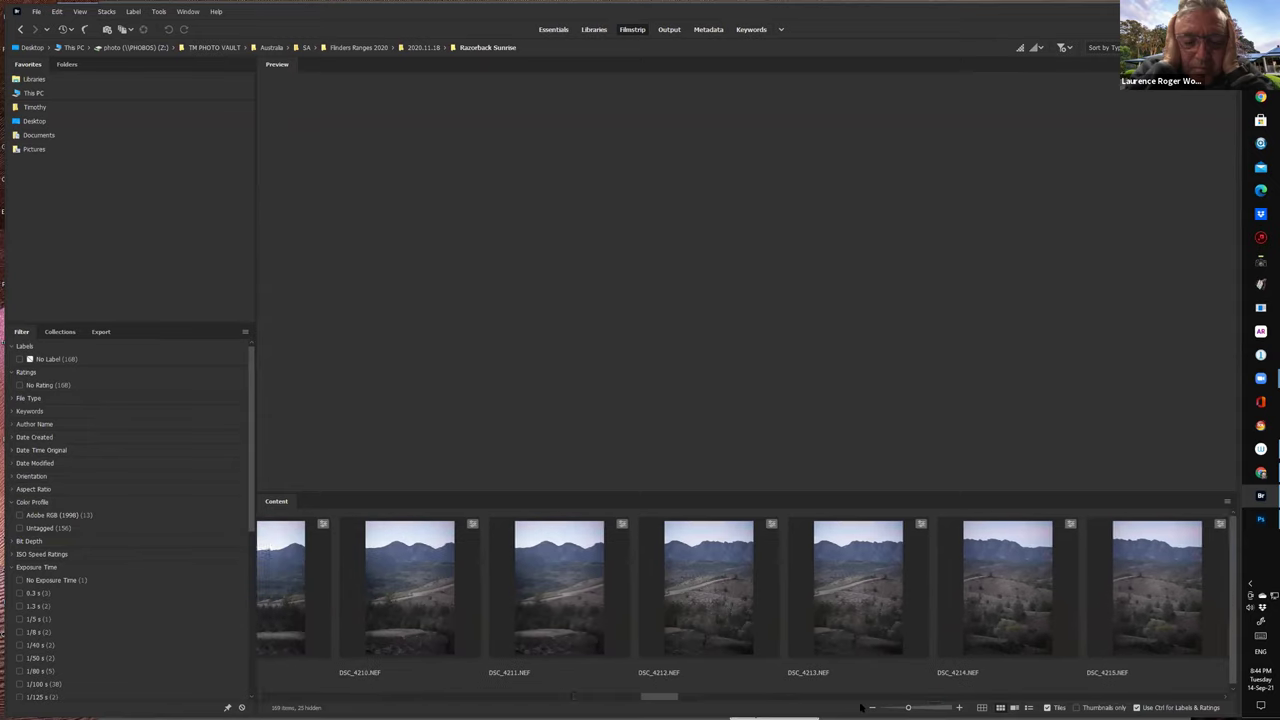
scroll(860, 707, up, 1)
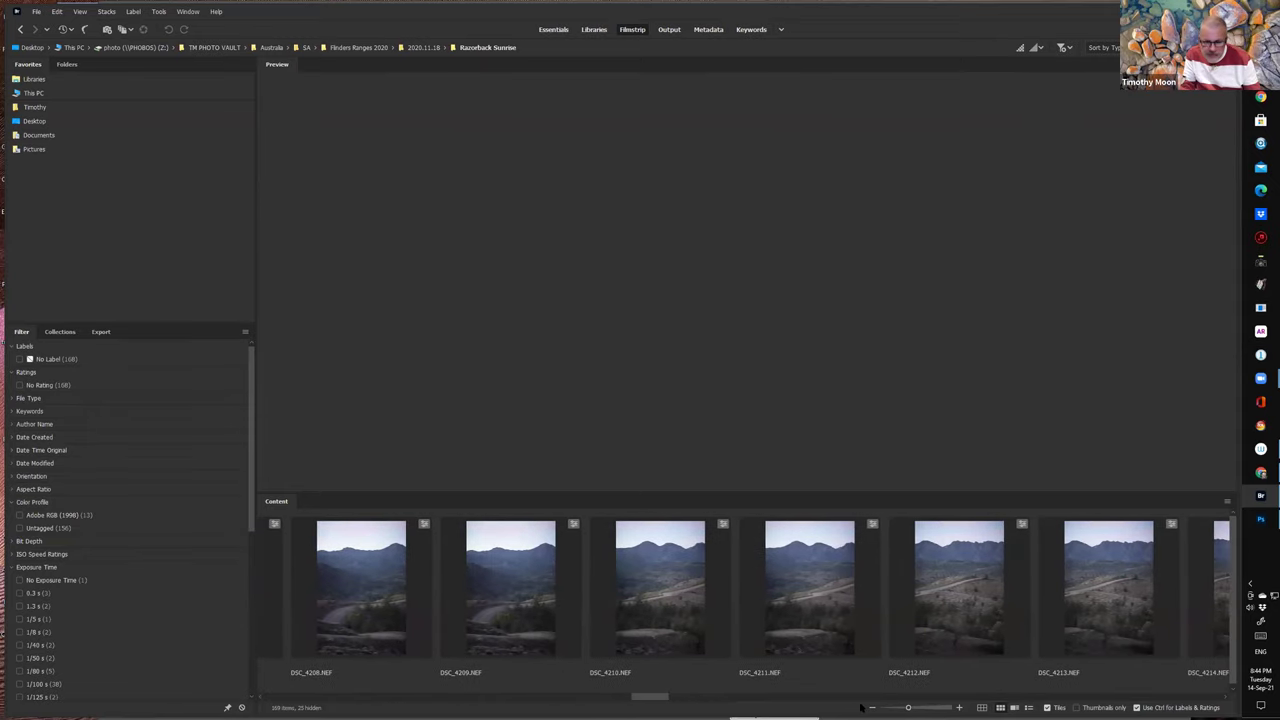
- Select DSC_4208 through DSC_4213.NEF and bring up Tools > Photoshop > Photomerge
click(361, 552)
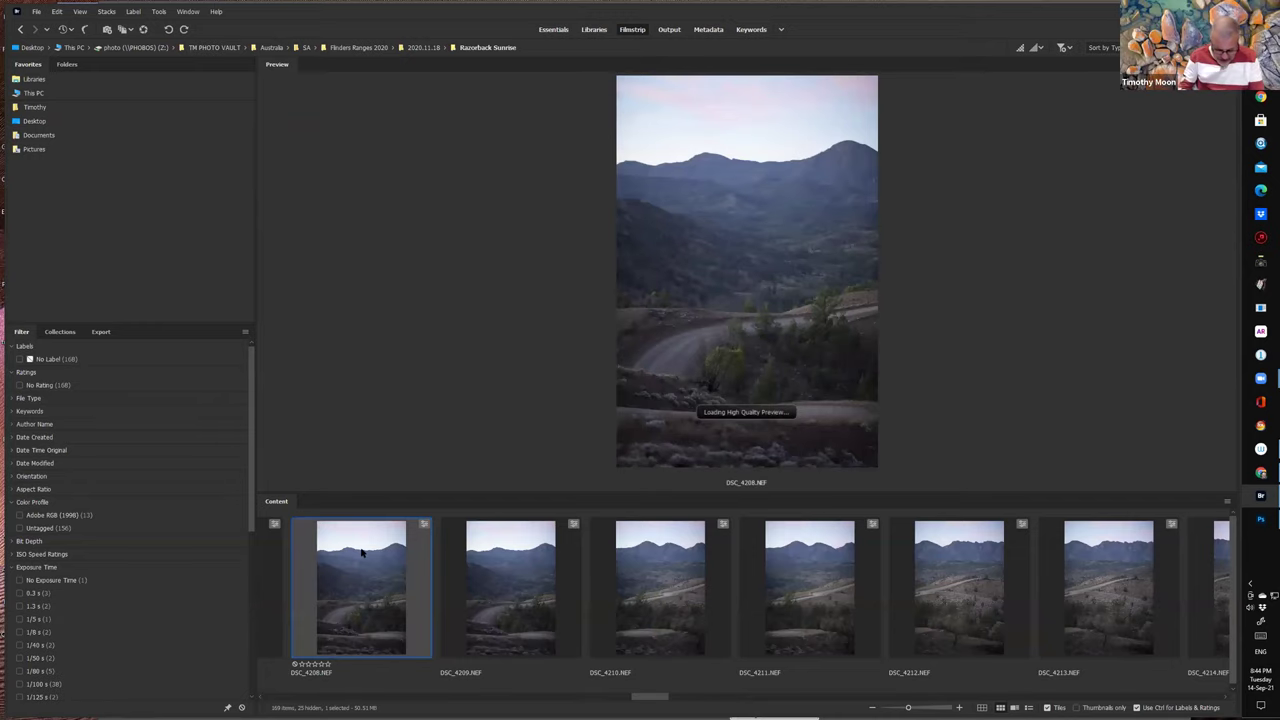
shift+click(1122, 588)
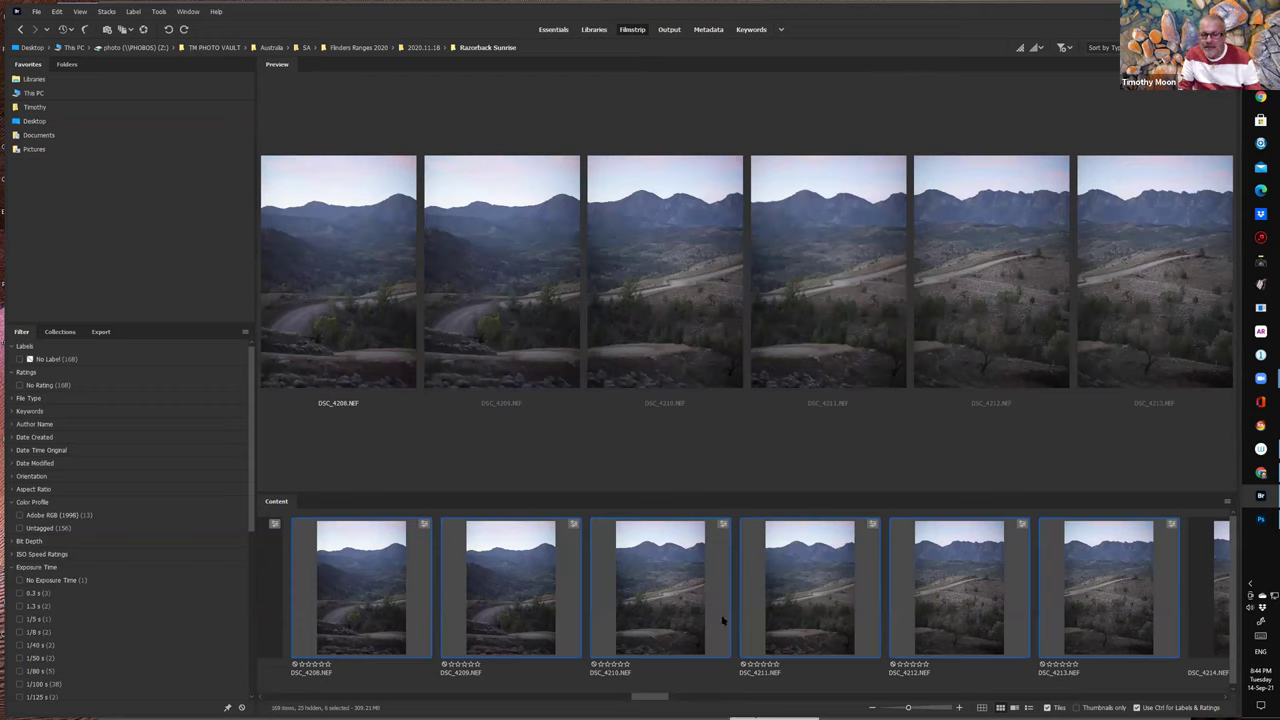
right_click(660, 570)
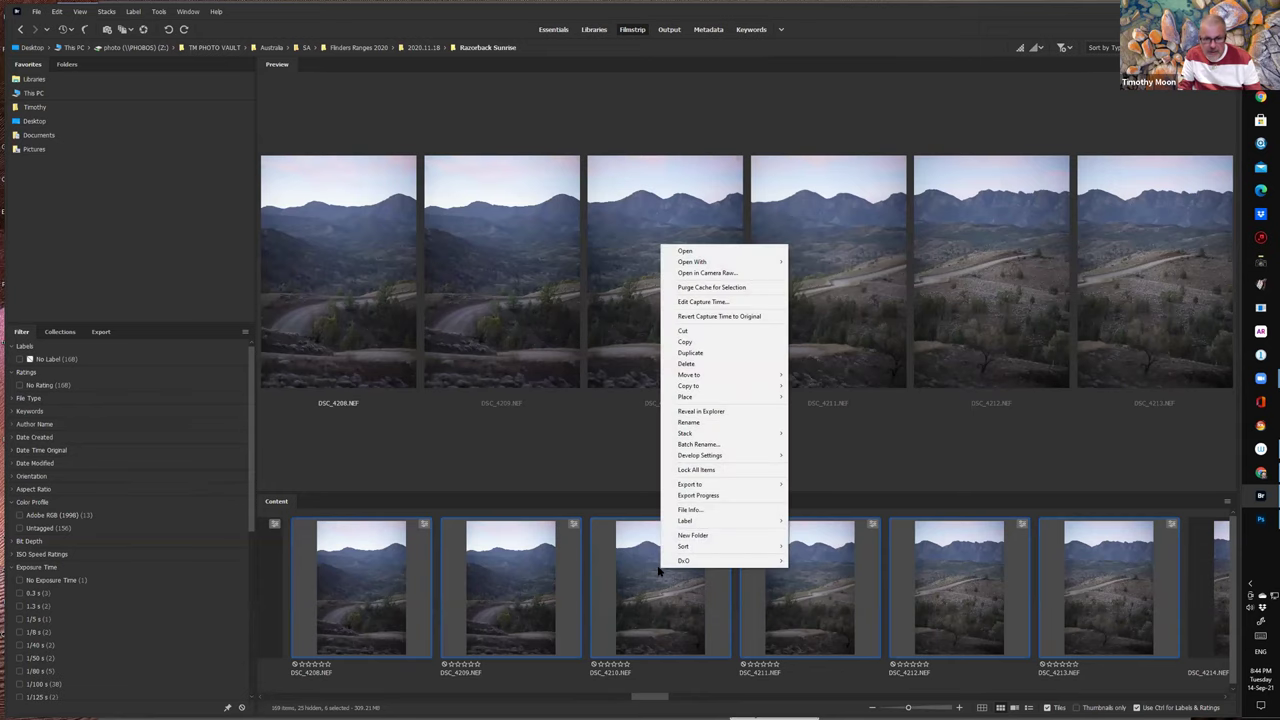
click(158, 11)
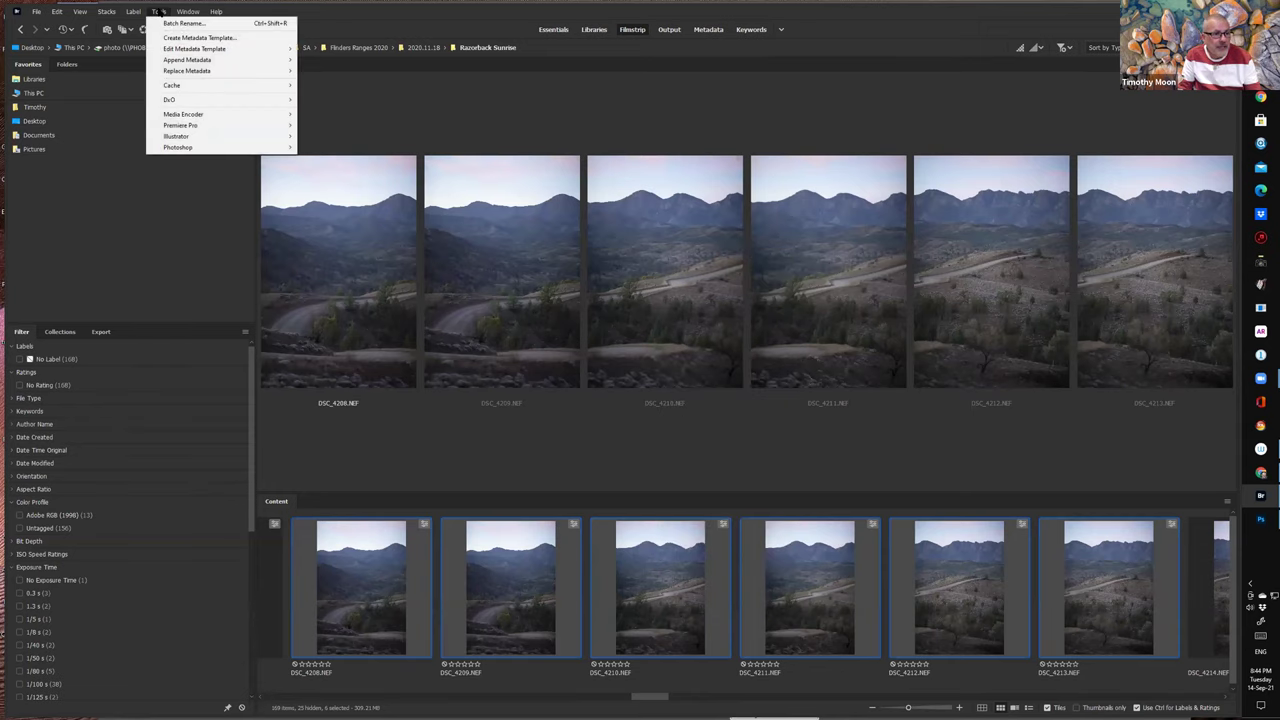
mouse_move(196, 149)
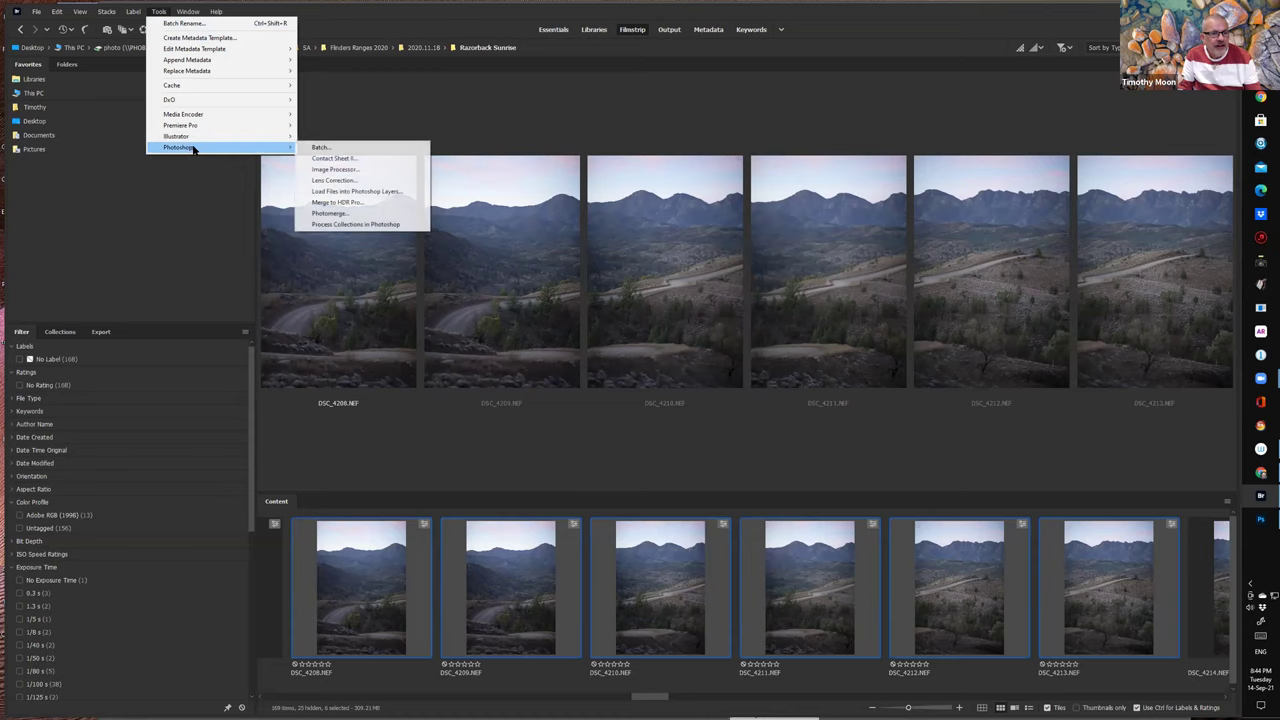
- Stitch frames DSC_4208–DSC_4213 in Photomerge using Auto layout with Blend Images Together
click(350, 214)
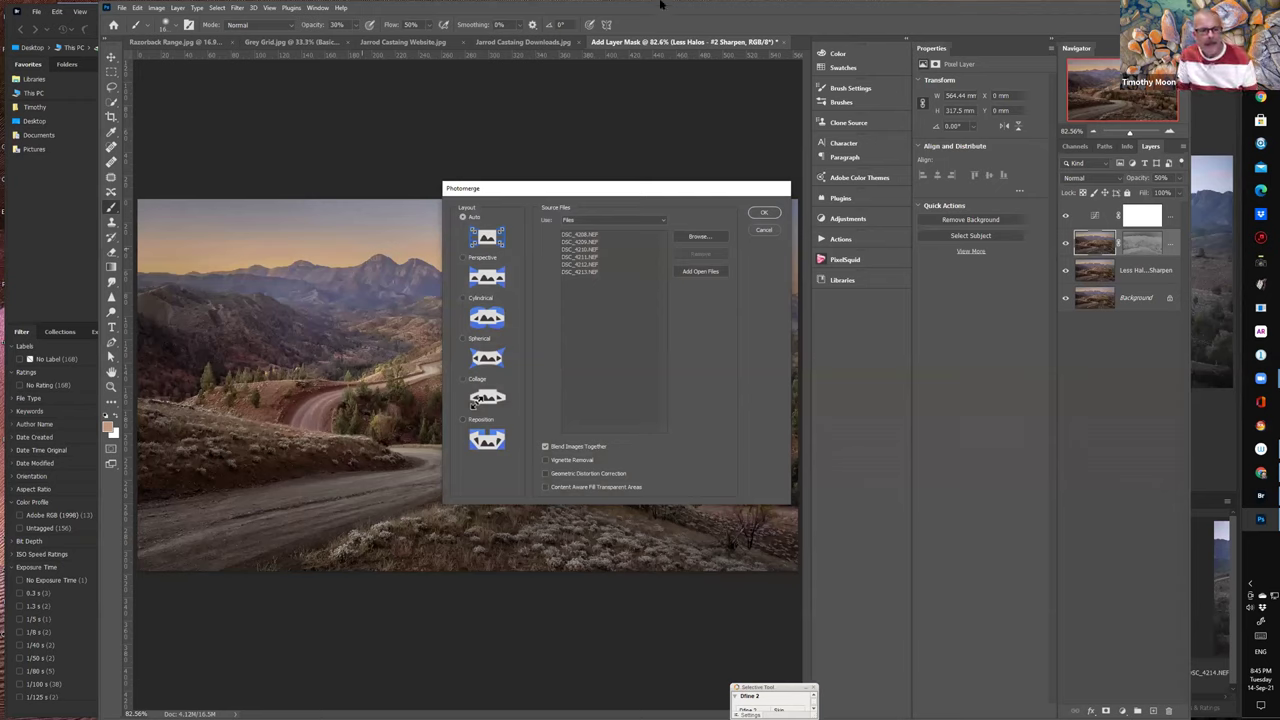
click(764, 215)
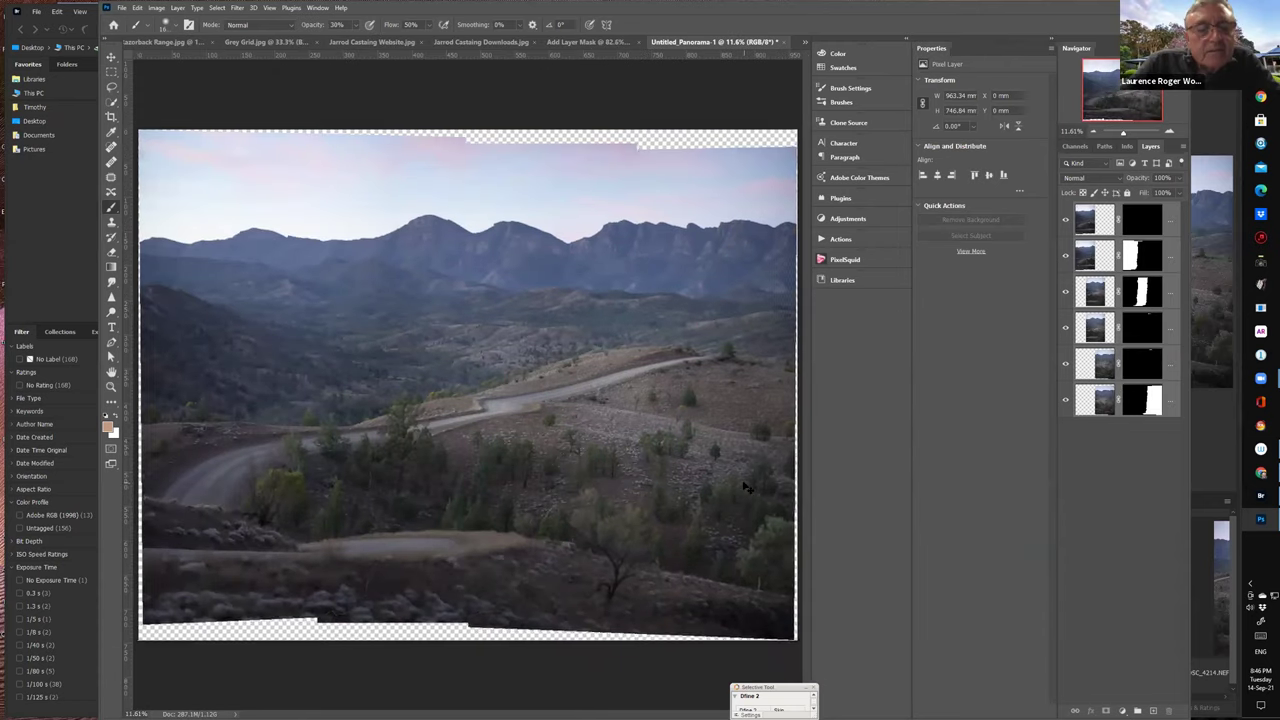
- Flatten the panorama into a single Background layer and duplicate it as Layer 1
key(ctrl+minus)
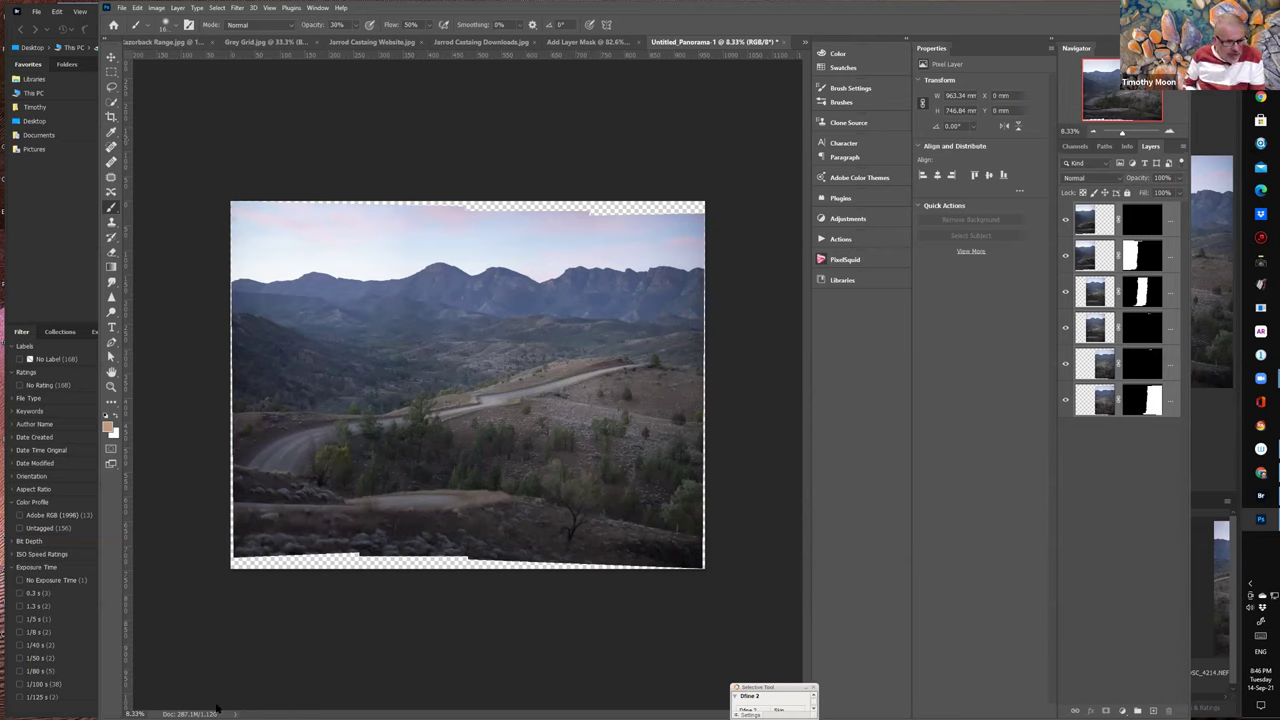
click(178, 8)
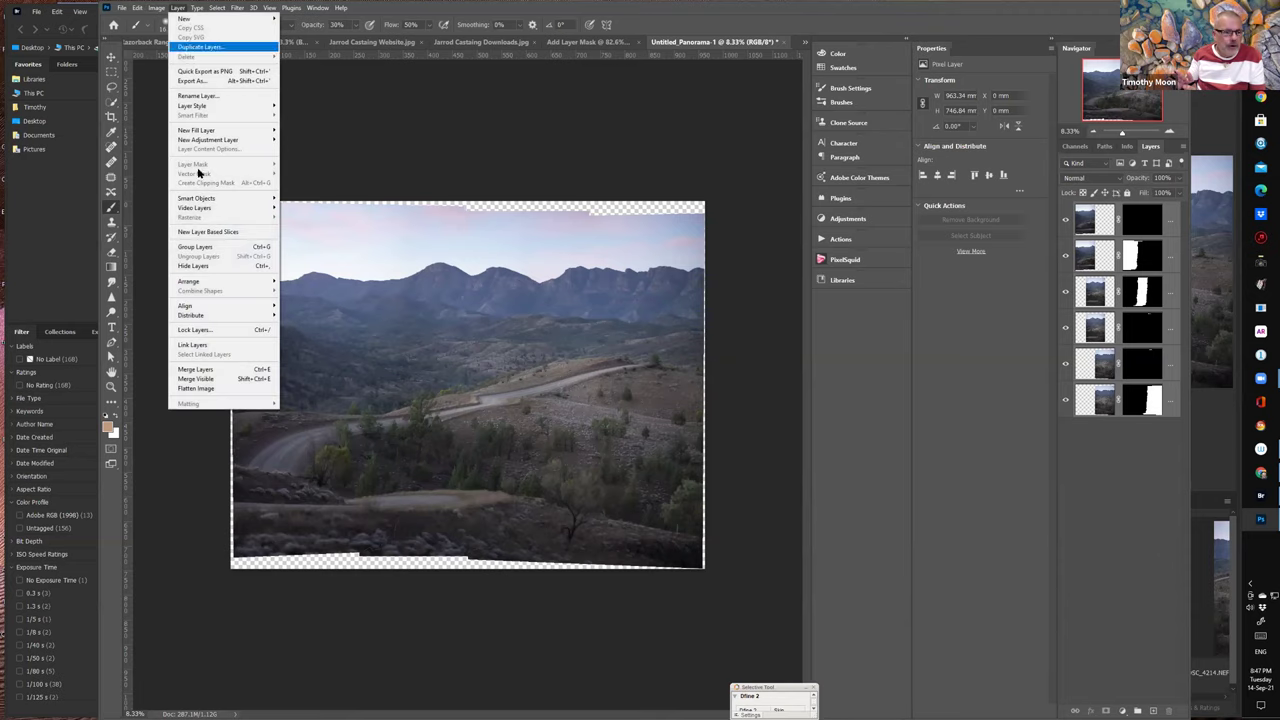
click(194, 388)
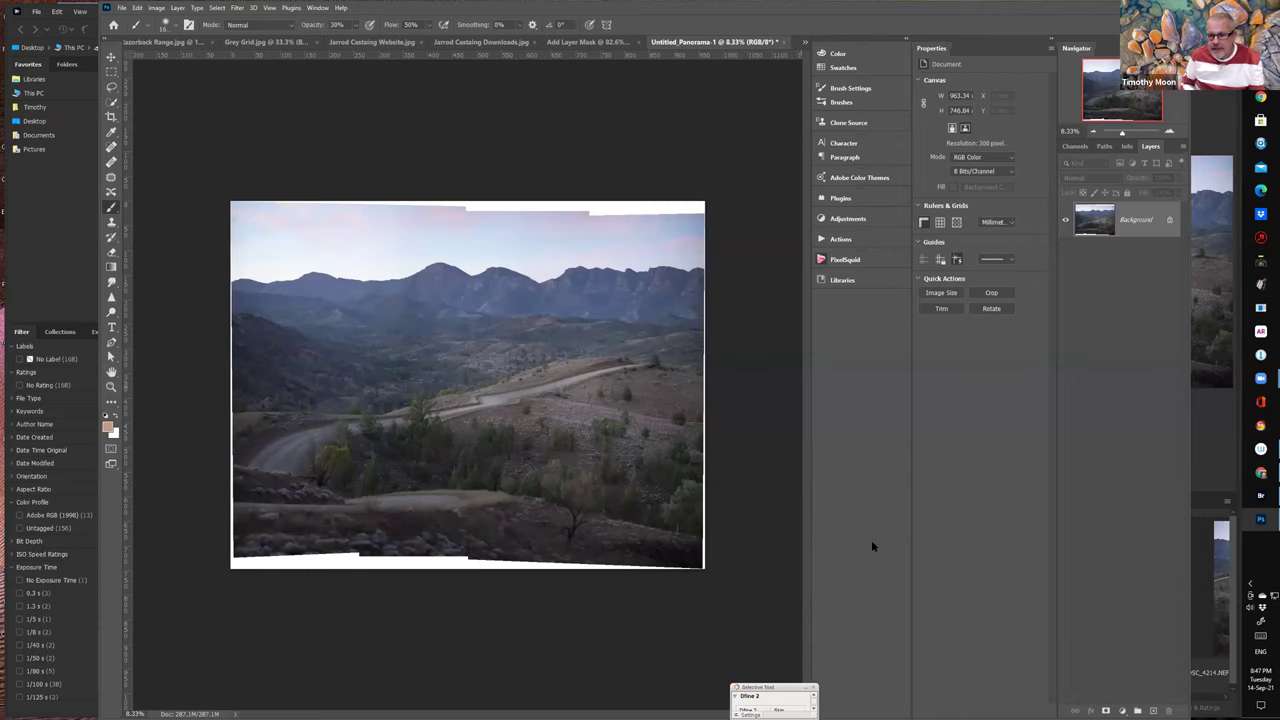
key(ctrl+j)
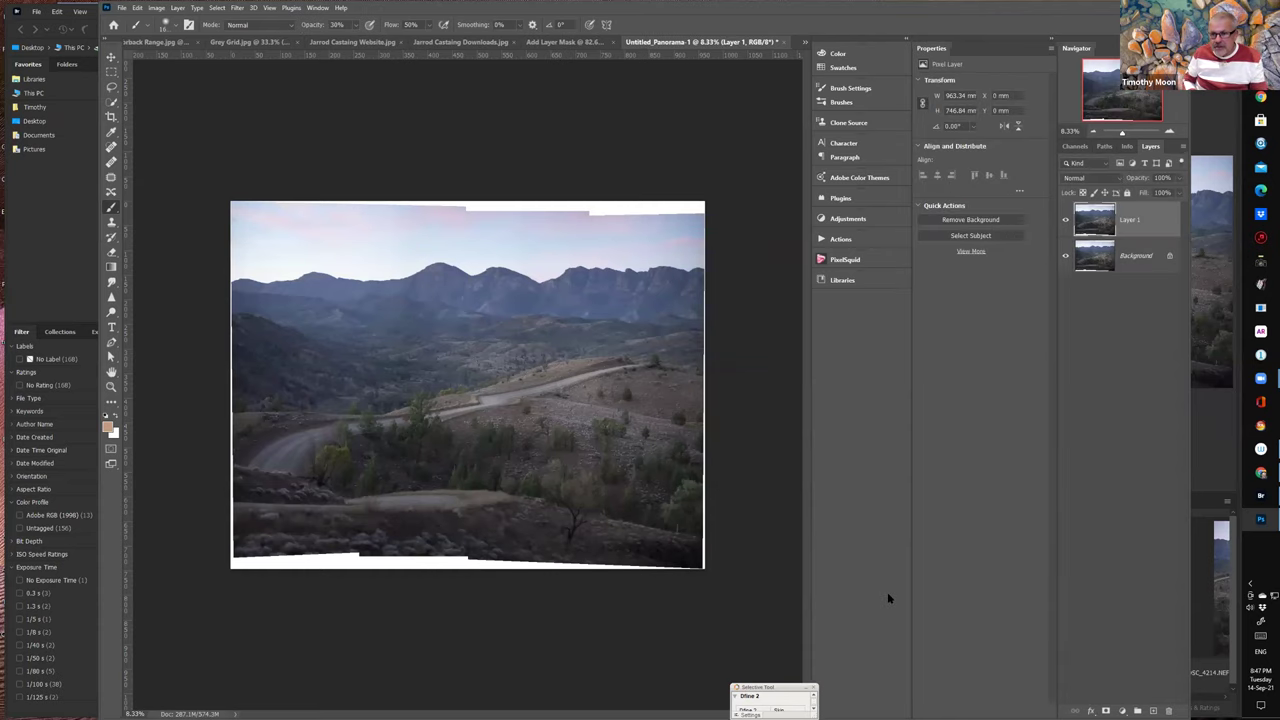
click(137, 8)
- Warp Layer 1, pulling the bottom corners, bottom edge and right edge outward
mouse_move(150, 236)
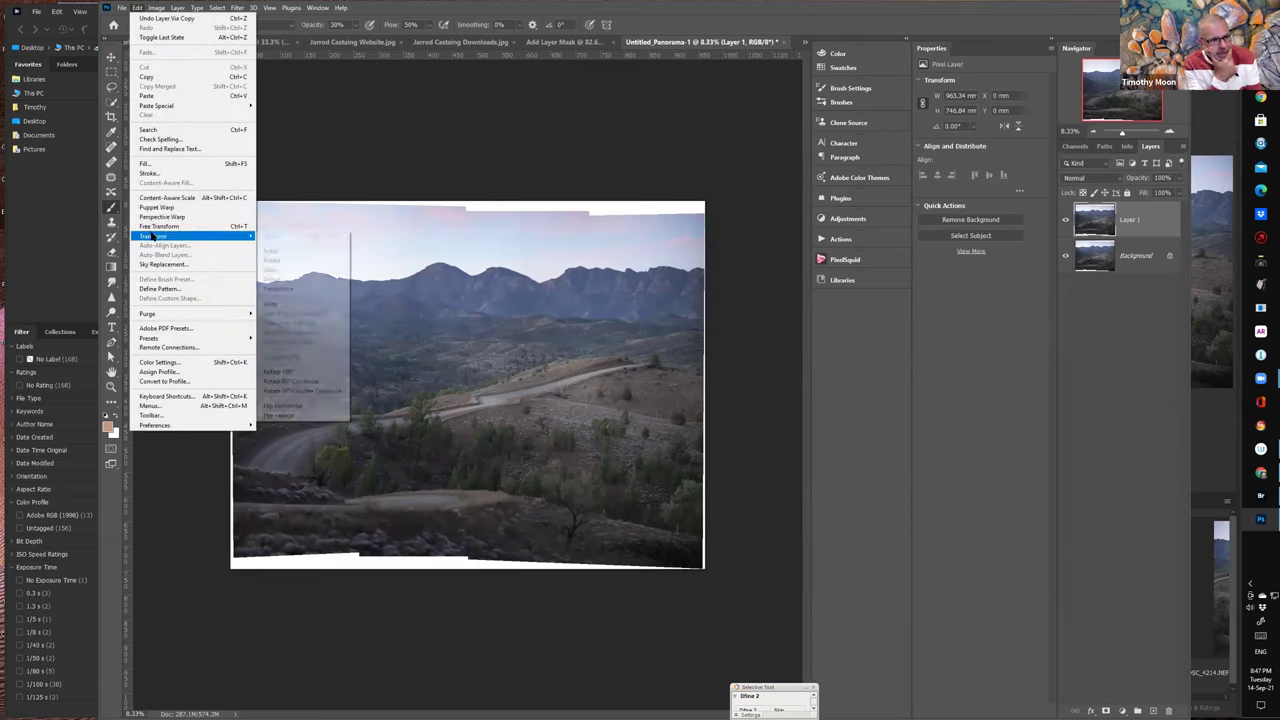
click(268, 304)
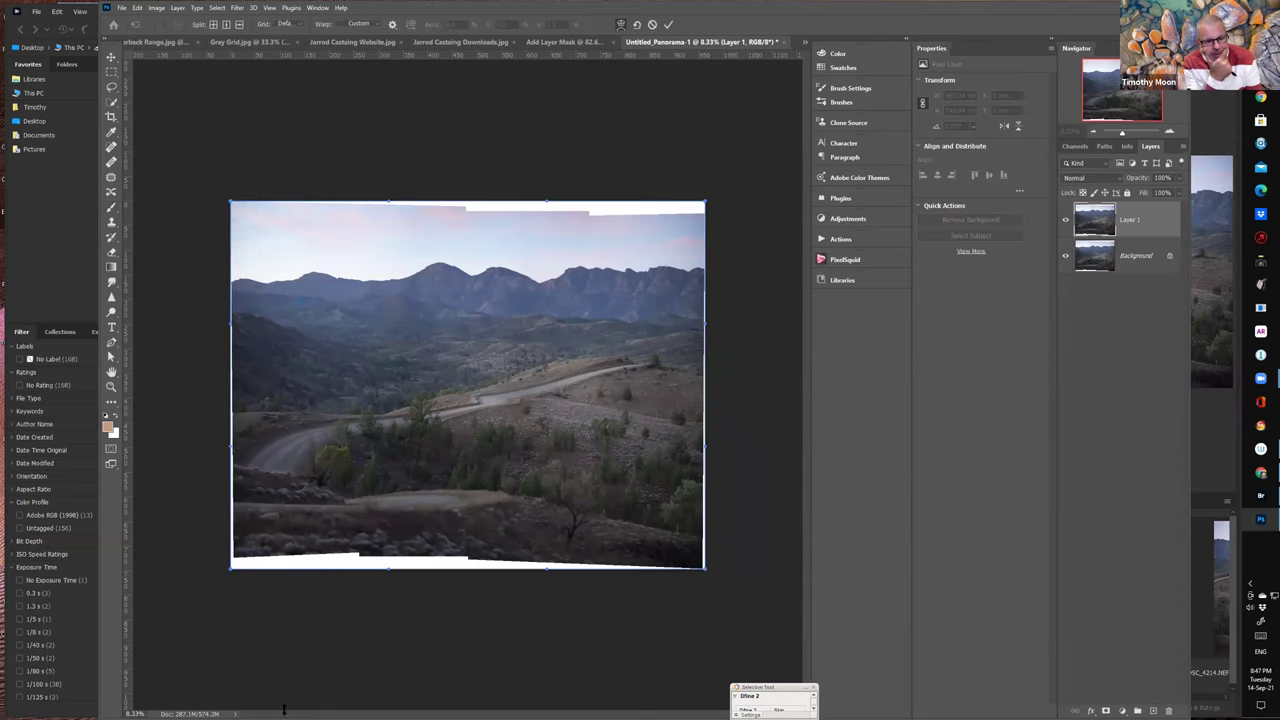
drag(231, 566, 206, 584)
drag(388, 572, 399, 630)
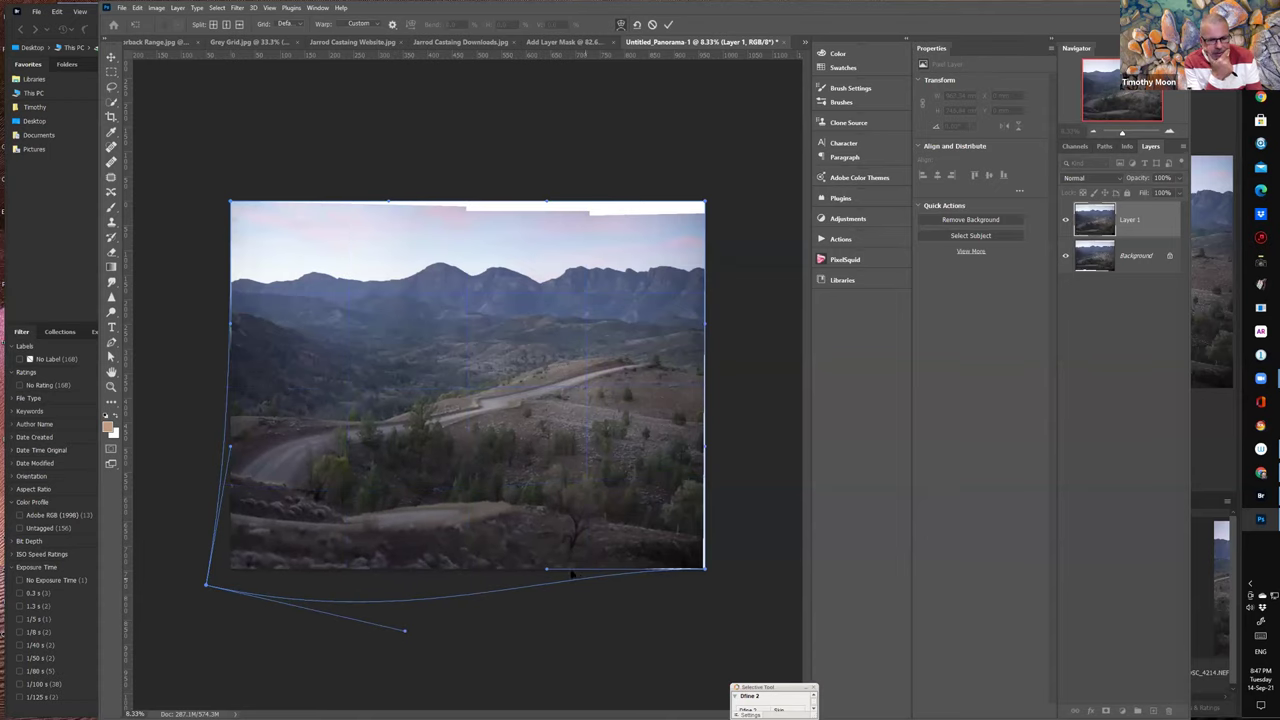
drag(546, 572, 571, 591)
drag(705, 568, 747, 571)
drag(706, 440, 746, 453)
- Stretch the top corners, top and left edges outward, deepen the bottom curve, and commit
drag(240, 206, 217, 184)
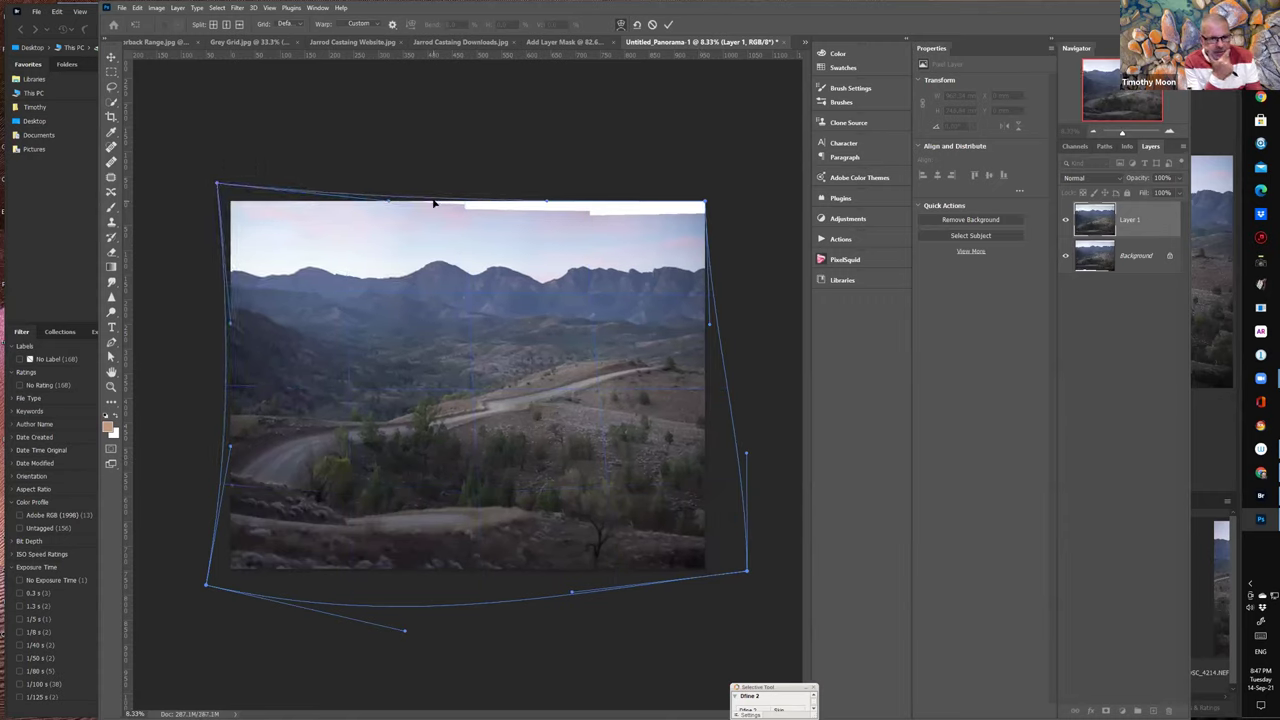
drag(391, 201, 407, 162)
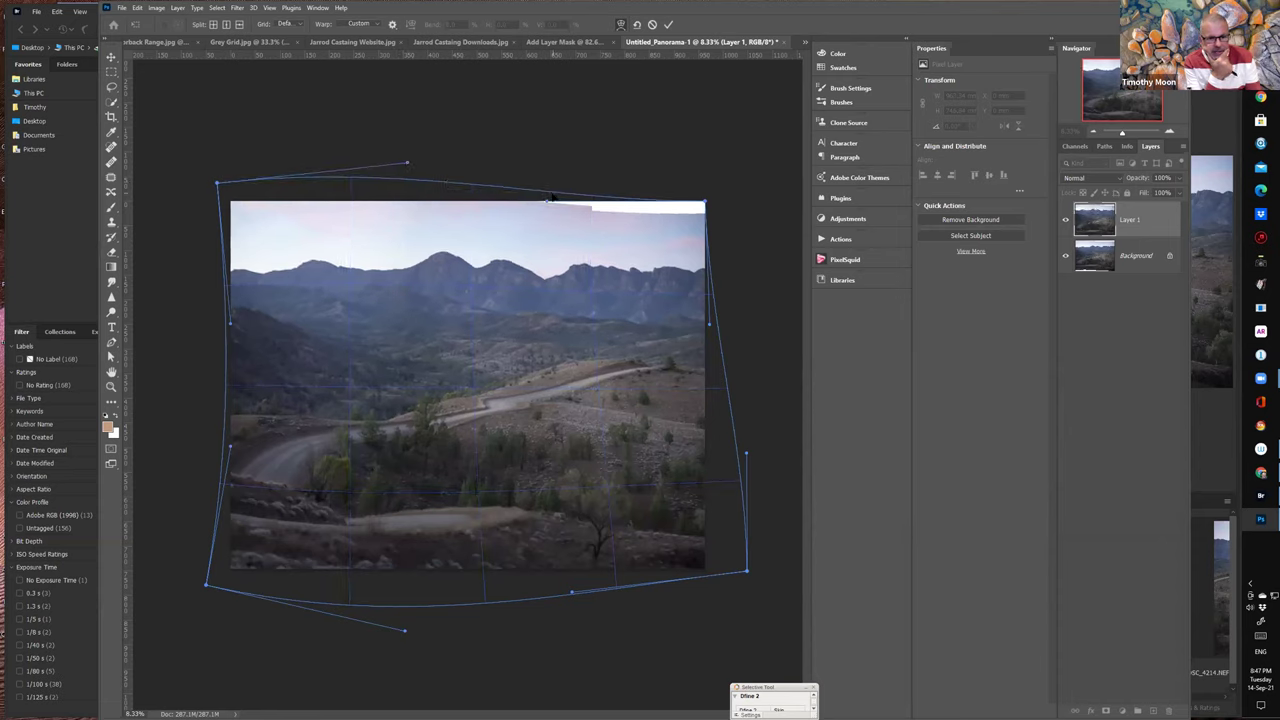
drag(551, 197, 548, 166)
drag(705, 204, 728, 171)
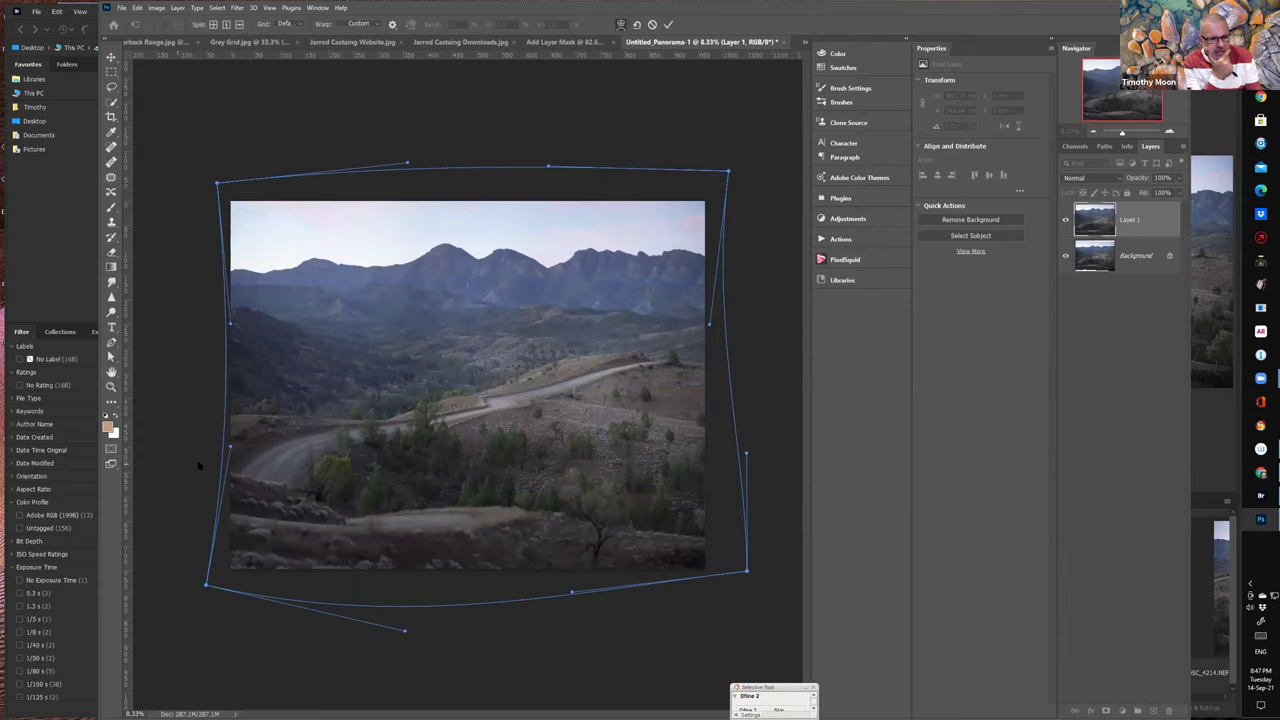
drag(230, 447, 216, 448)
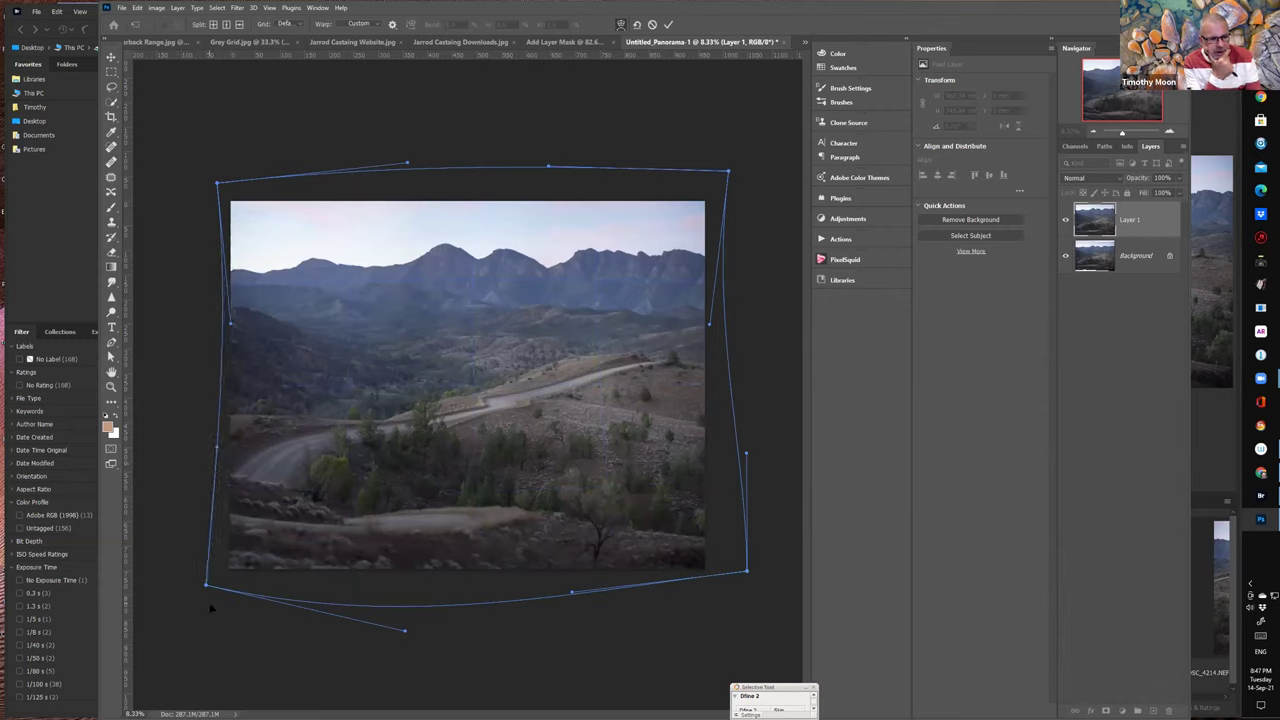
drag(207, 589, 198, 588)
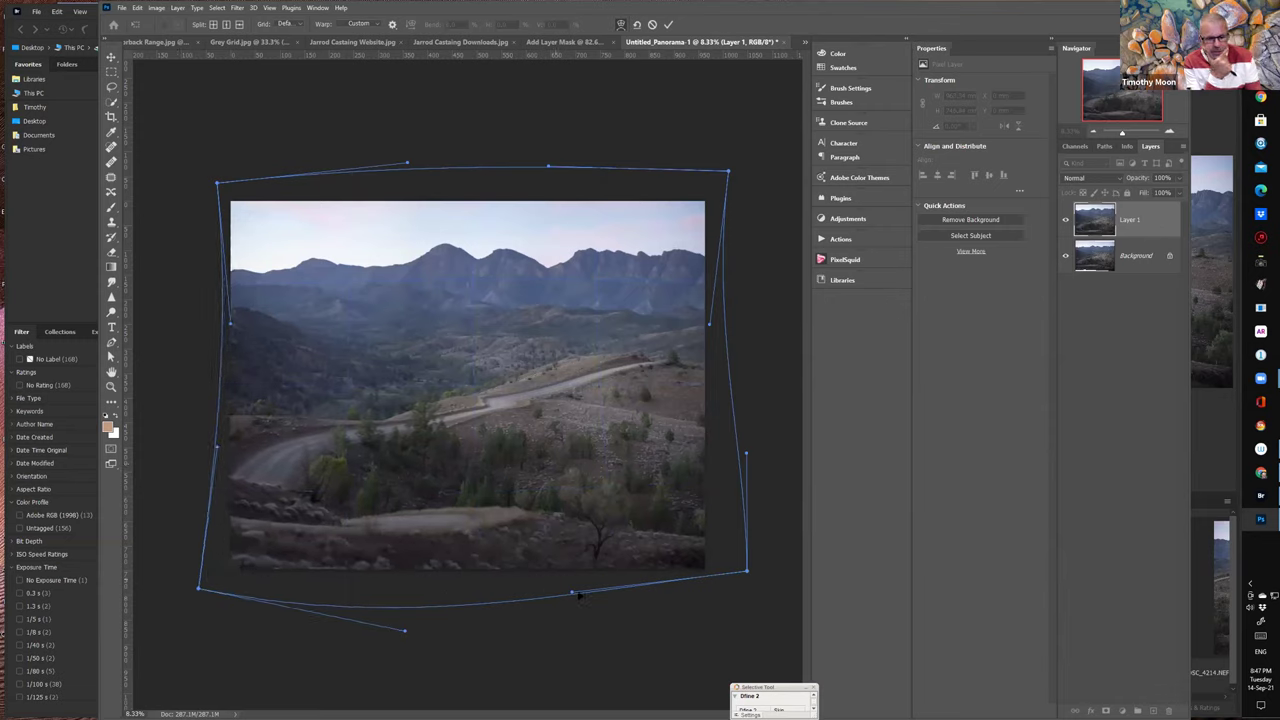
drag(572, 596, 598, 637)
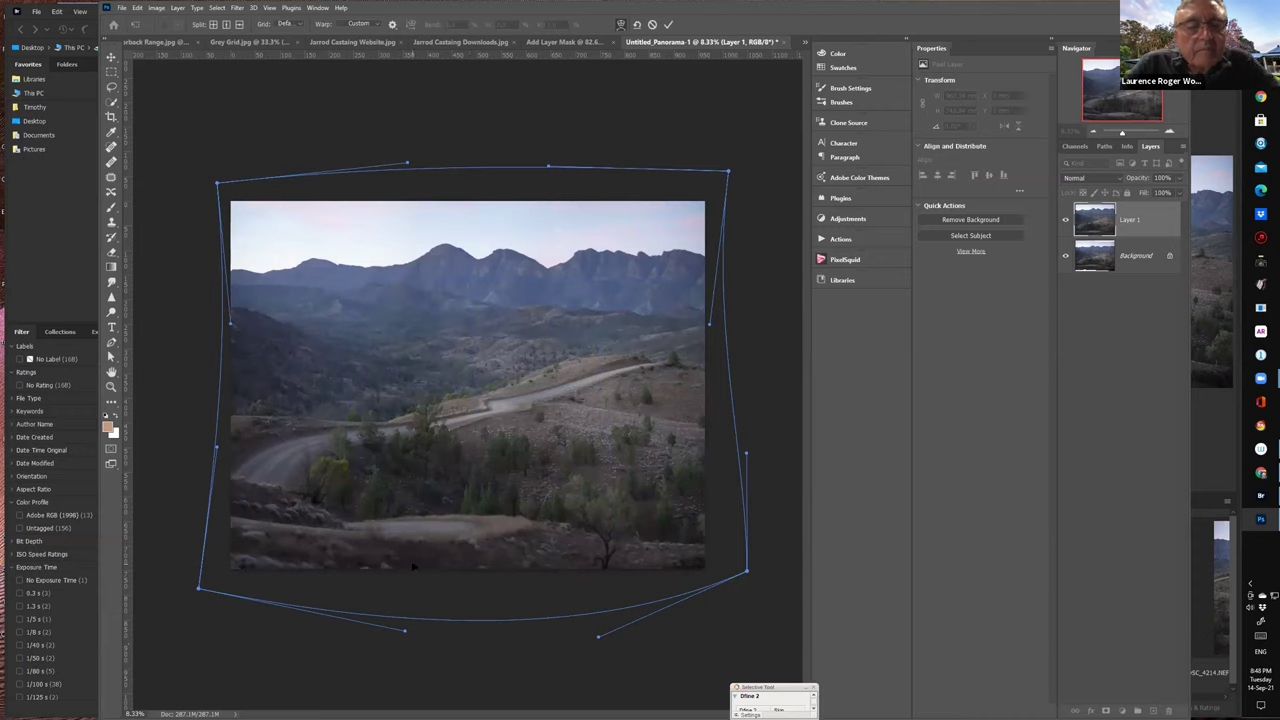
drag(404, 630, 402, 643)
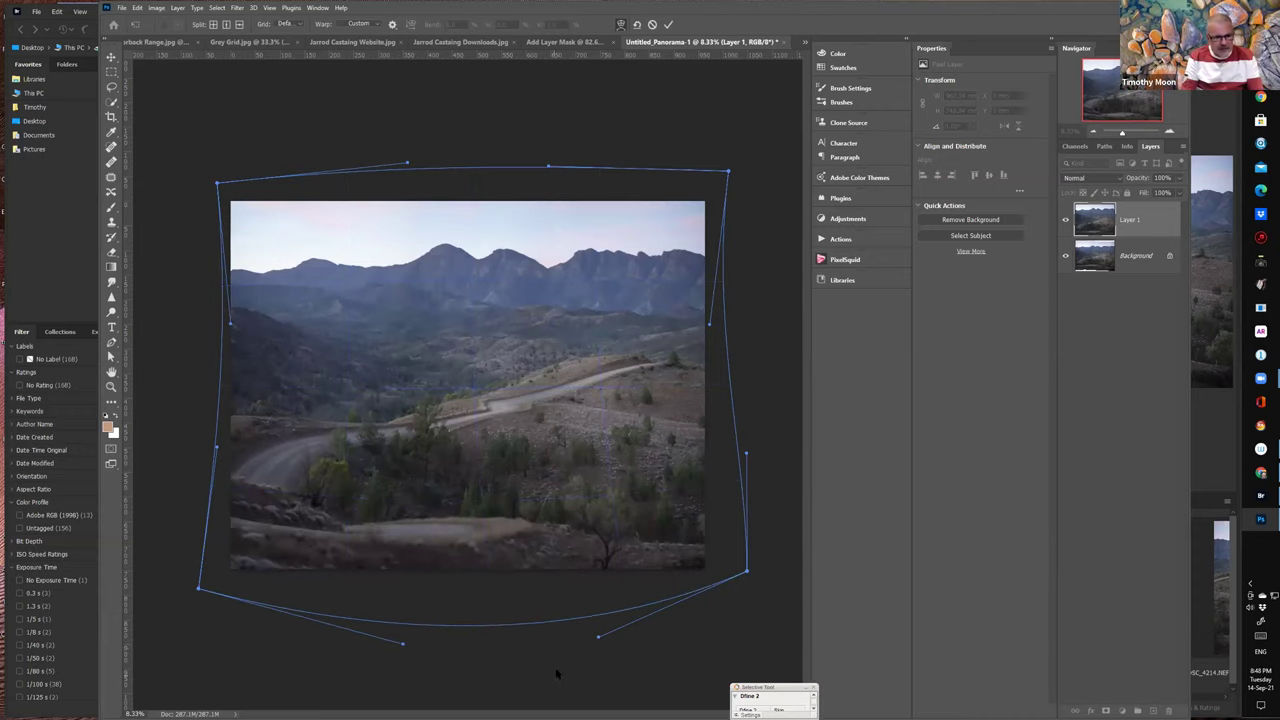
drag(598, 650, 617, 656)
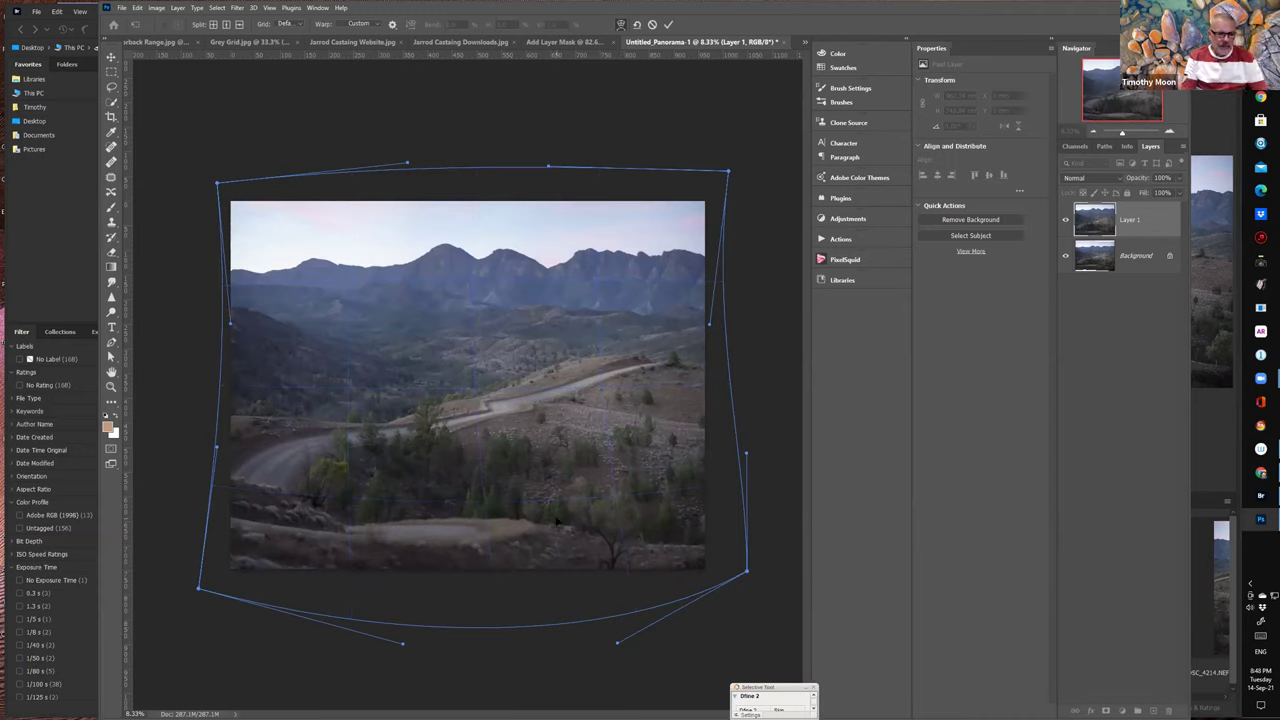
mouse_move(444, 390)
mouse_down()
mouse_move(443, 349)
mouse_move(437, 374)
mouse_move(380, 371)
mouse_move(442, 327)
mouse_move(497, 354)
mouse_move(455, 373)
mouse_up()
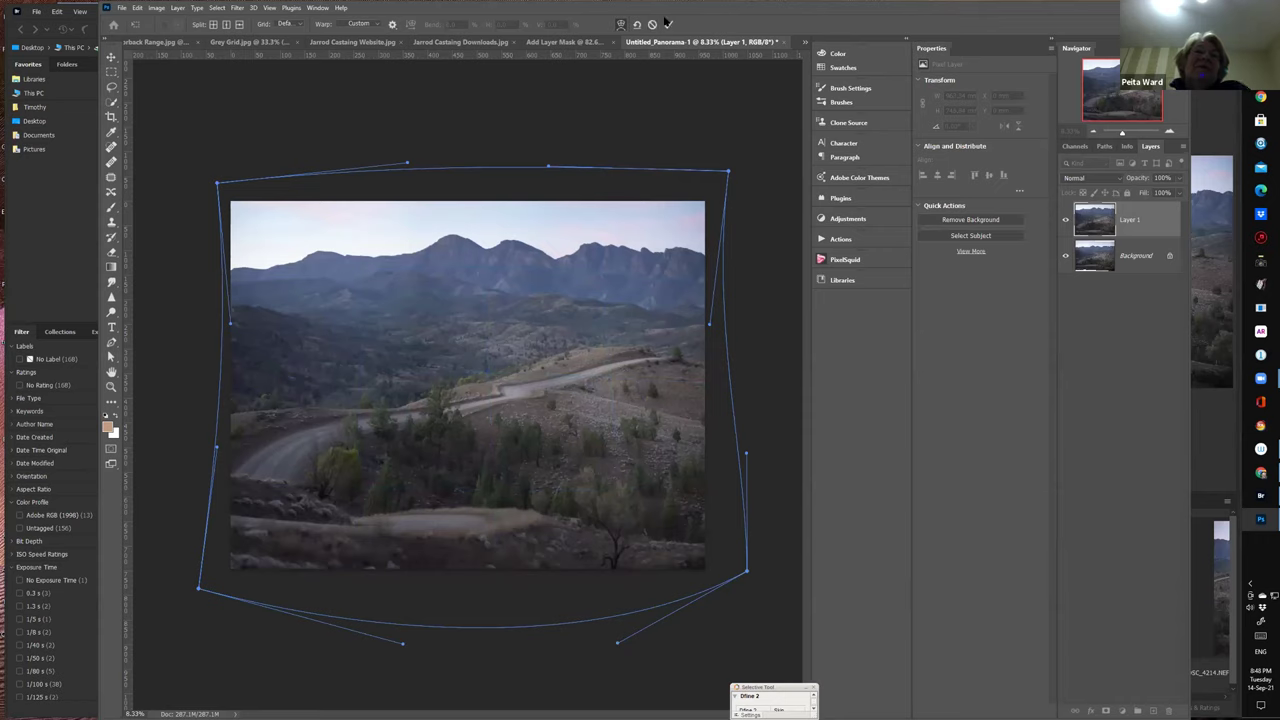
click(667, 22)
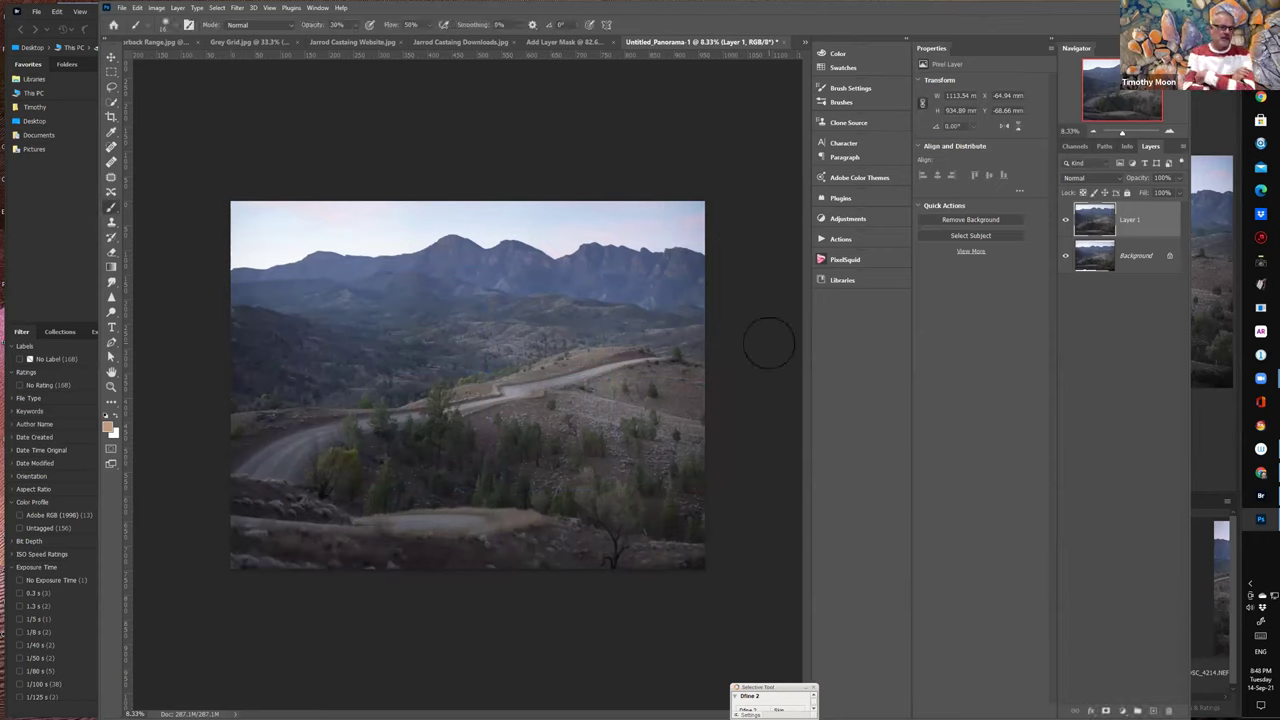